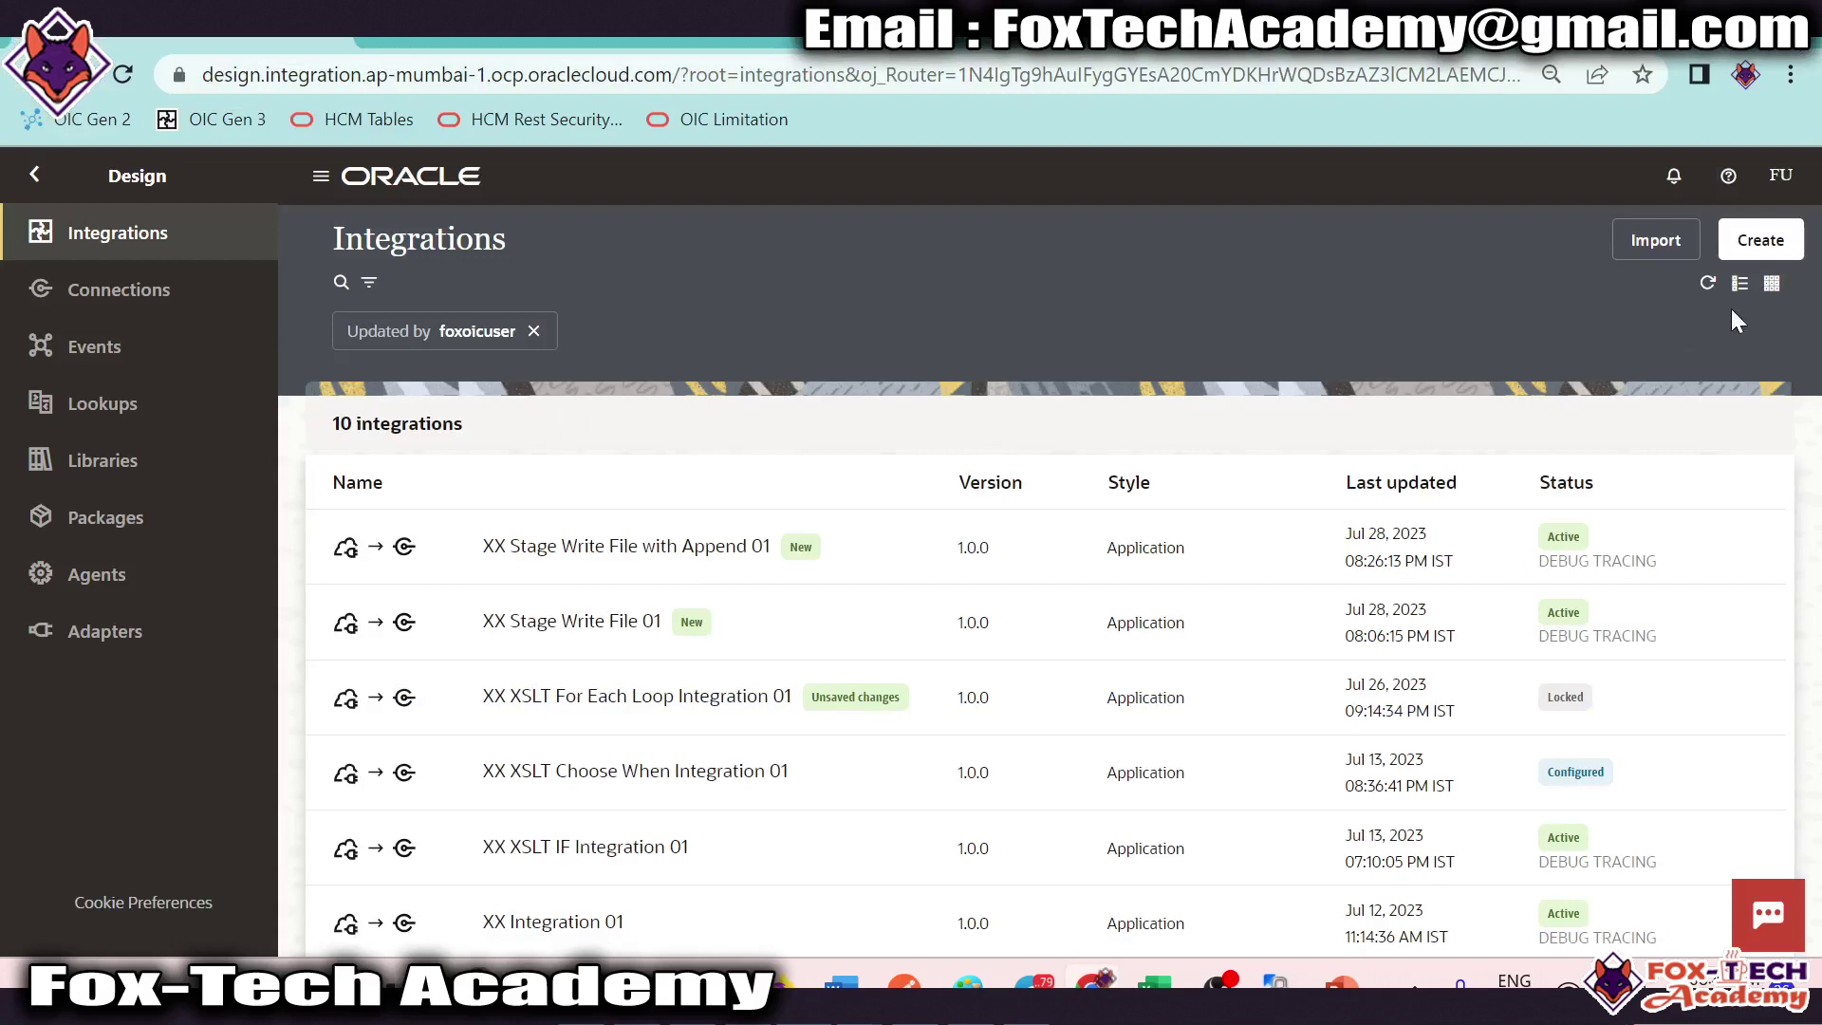
Step: Create an application-style integration named "XX FTP Write File 01"
left_click(1757, 239)
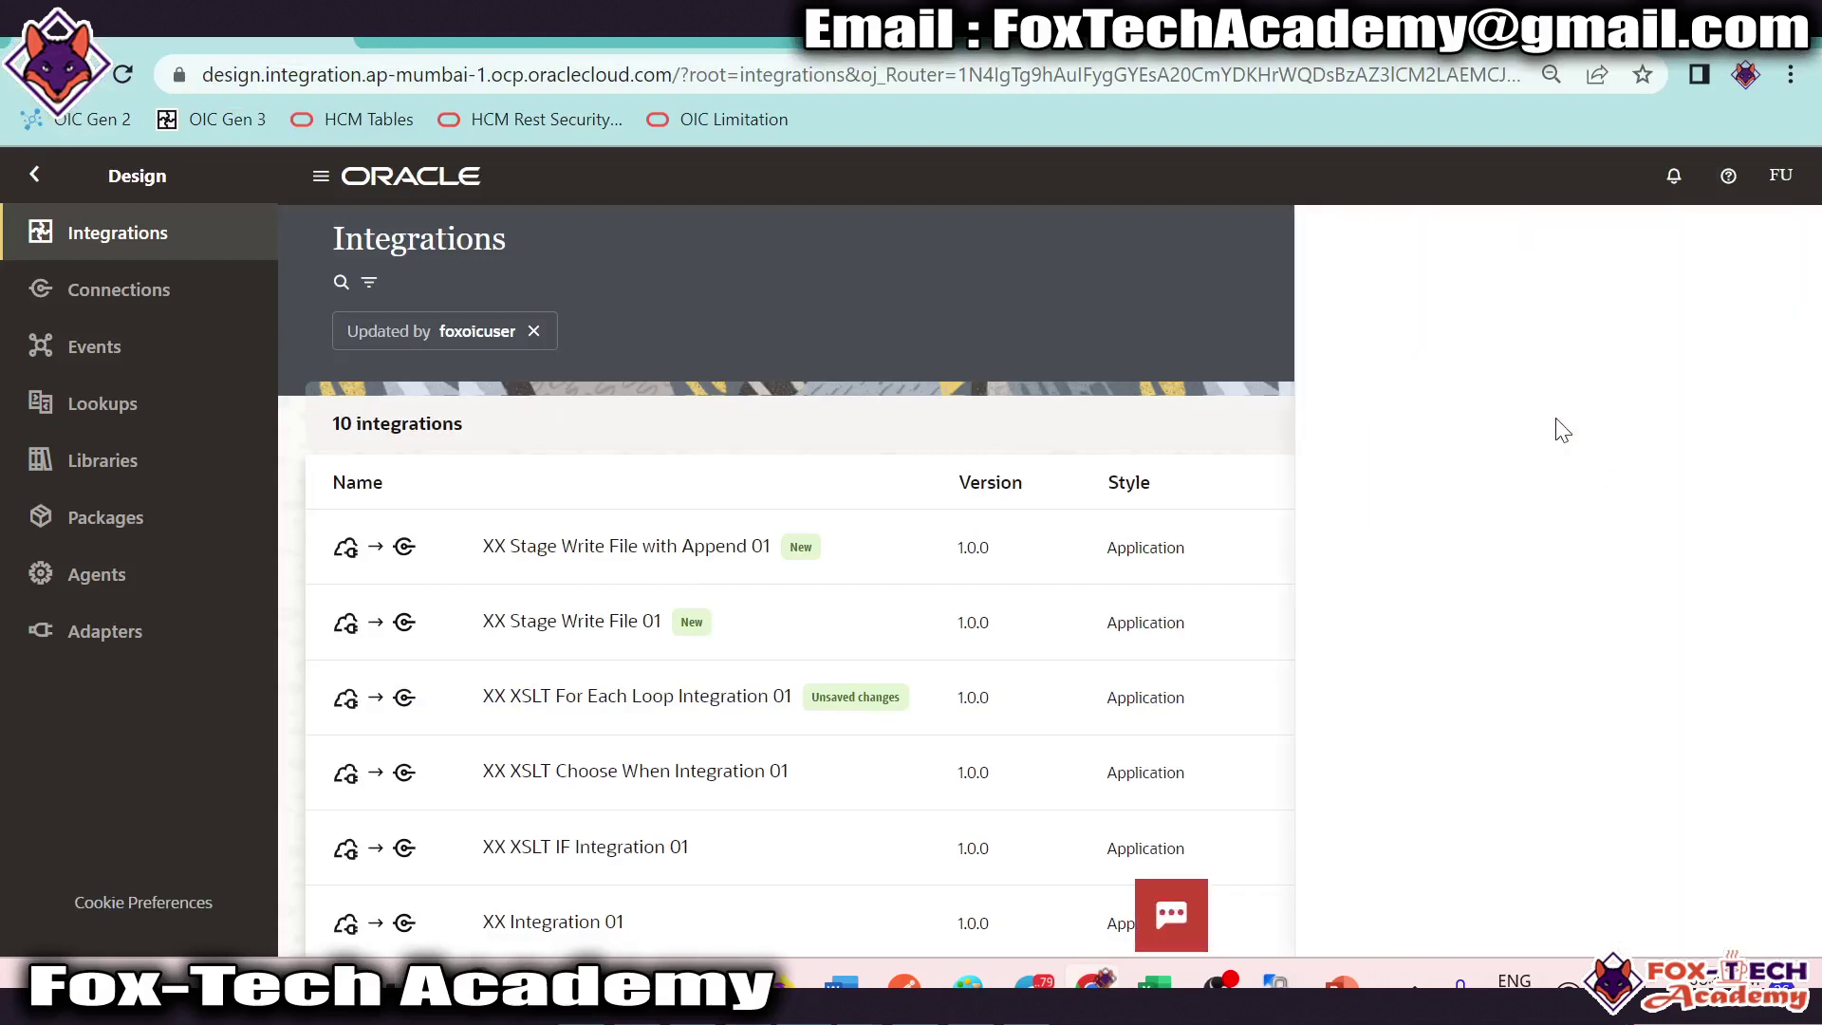
left_click(1435, 414)
left_click(1442, 430)
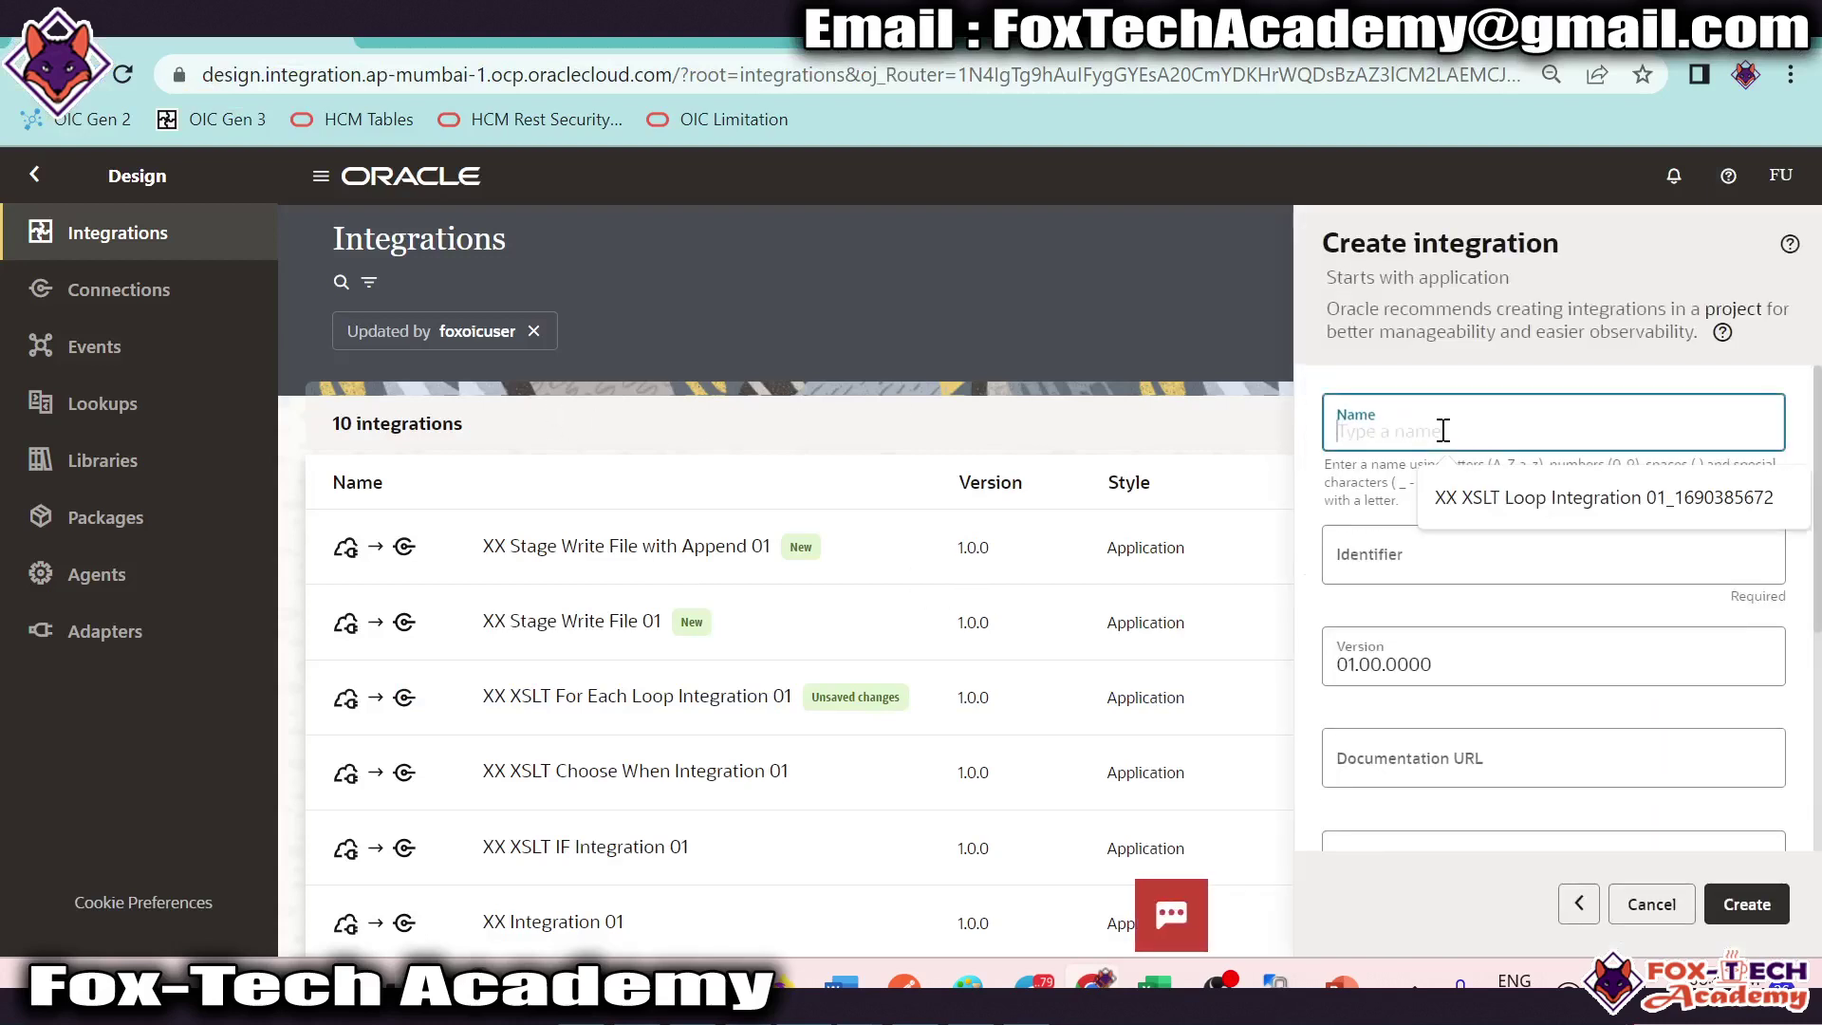
type("X")
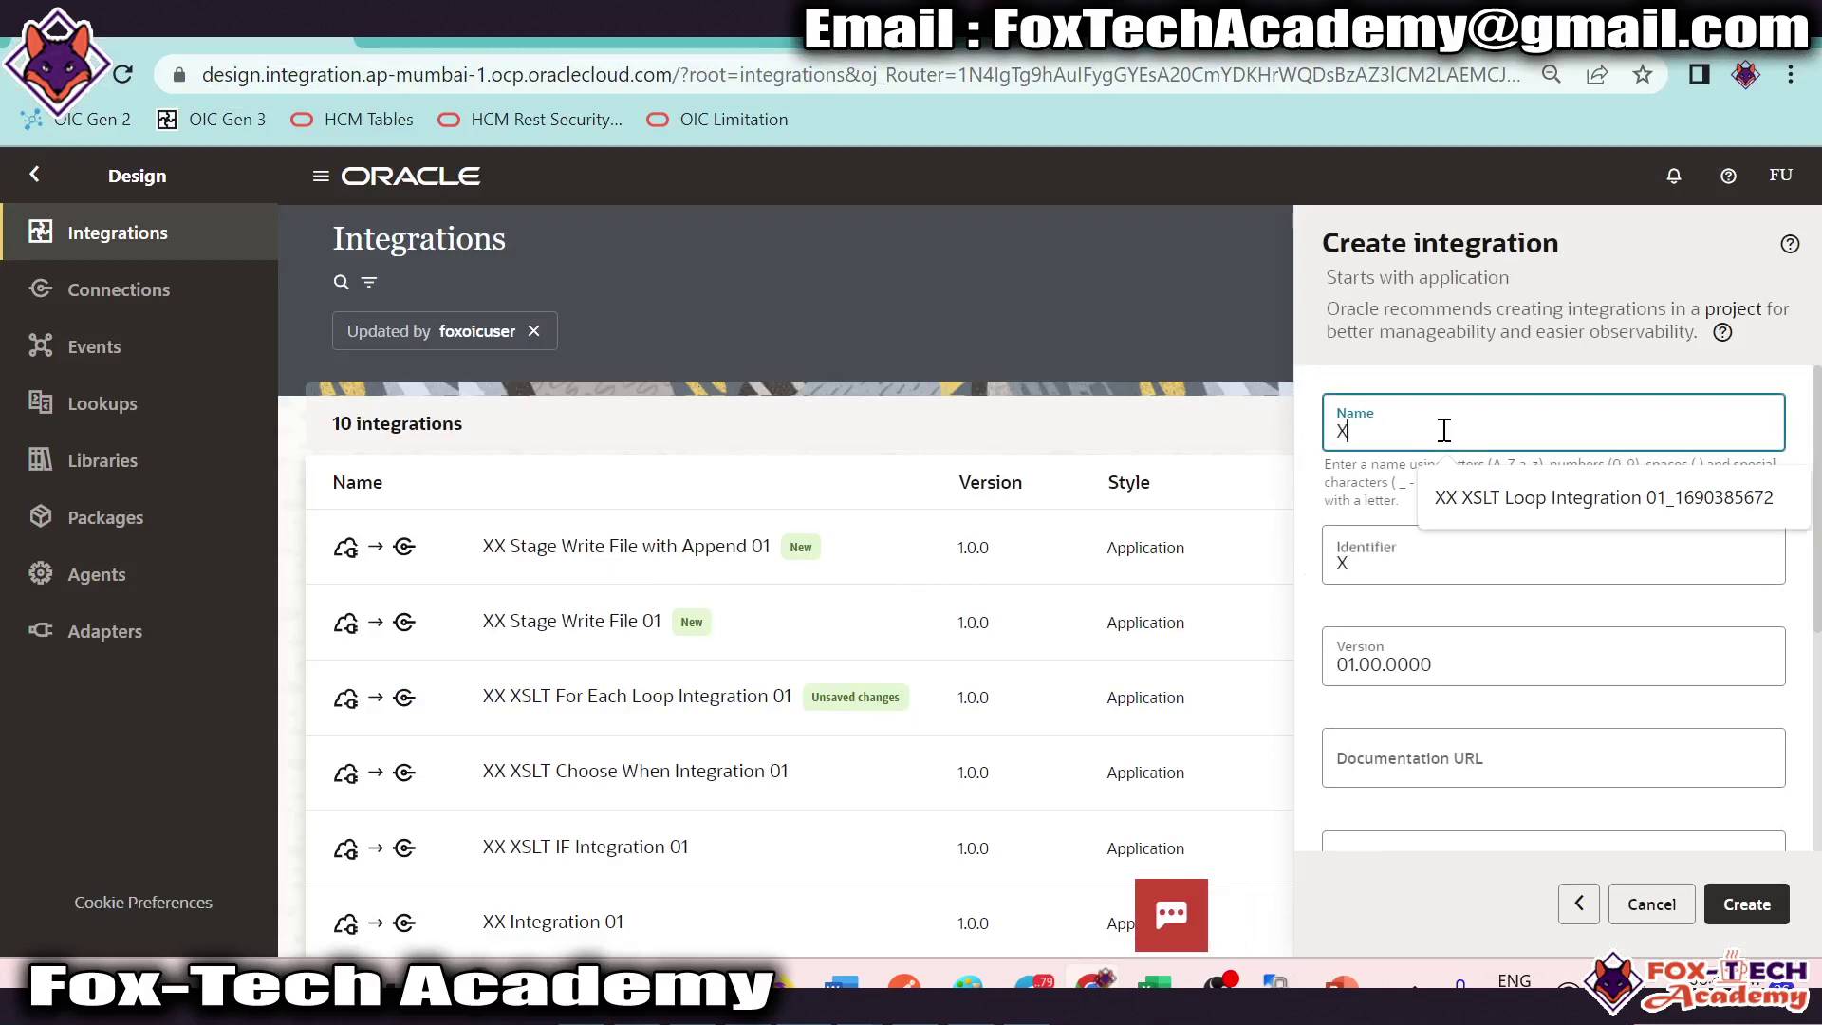
type("X FTP Write File 01")
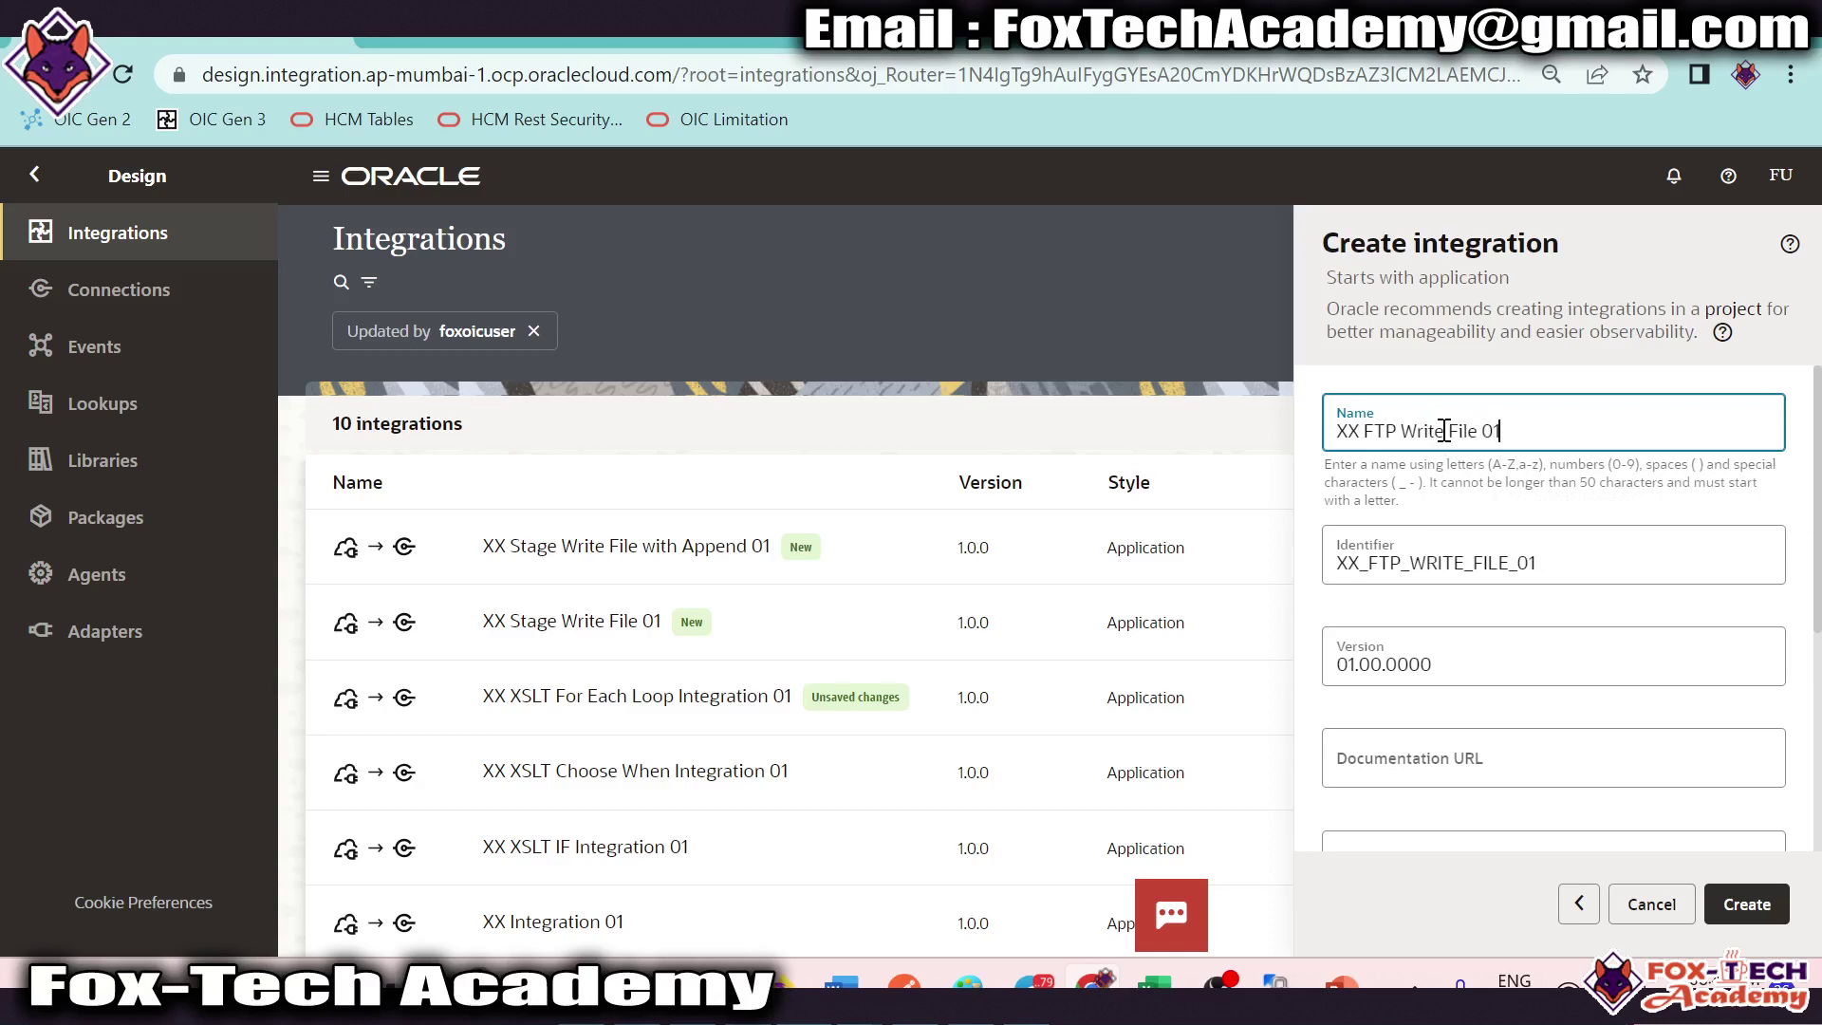
left_click(1744, 906)
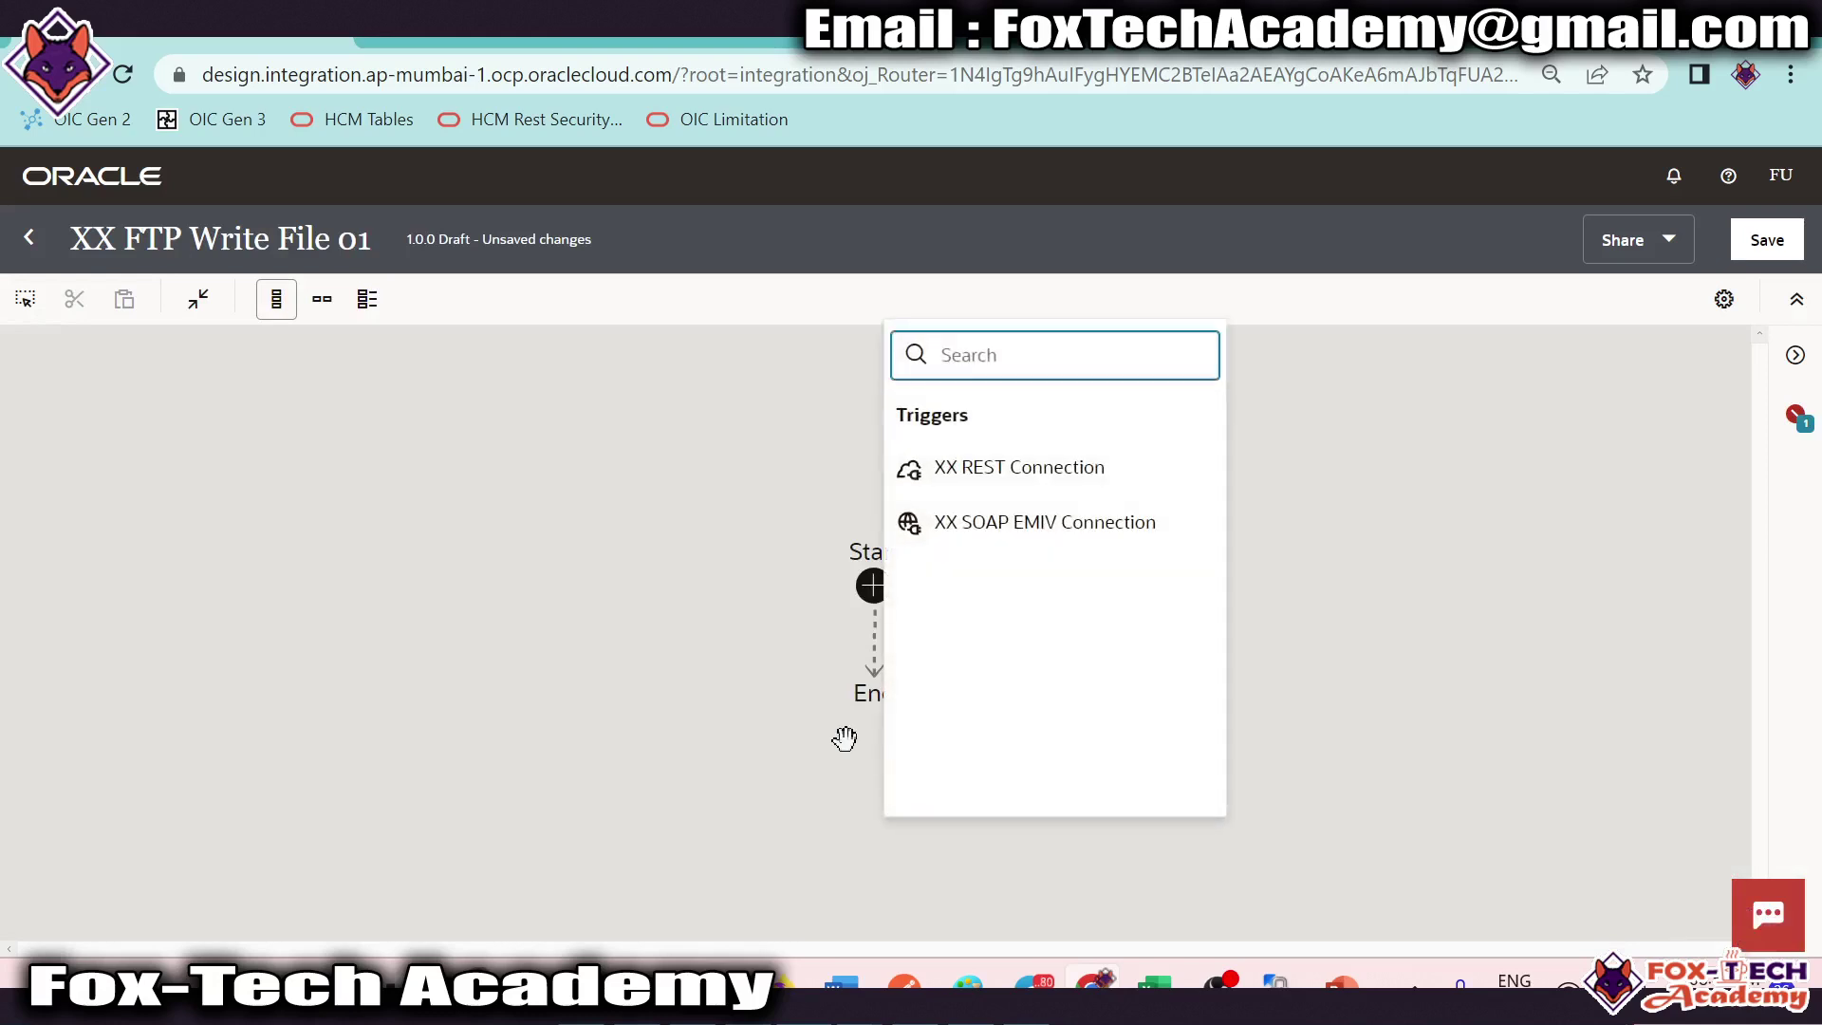
Step: Lay out the flow horizontally and add the REST connection as the trigger, naming it startREST
left_click(469, 581)
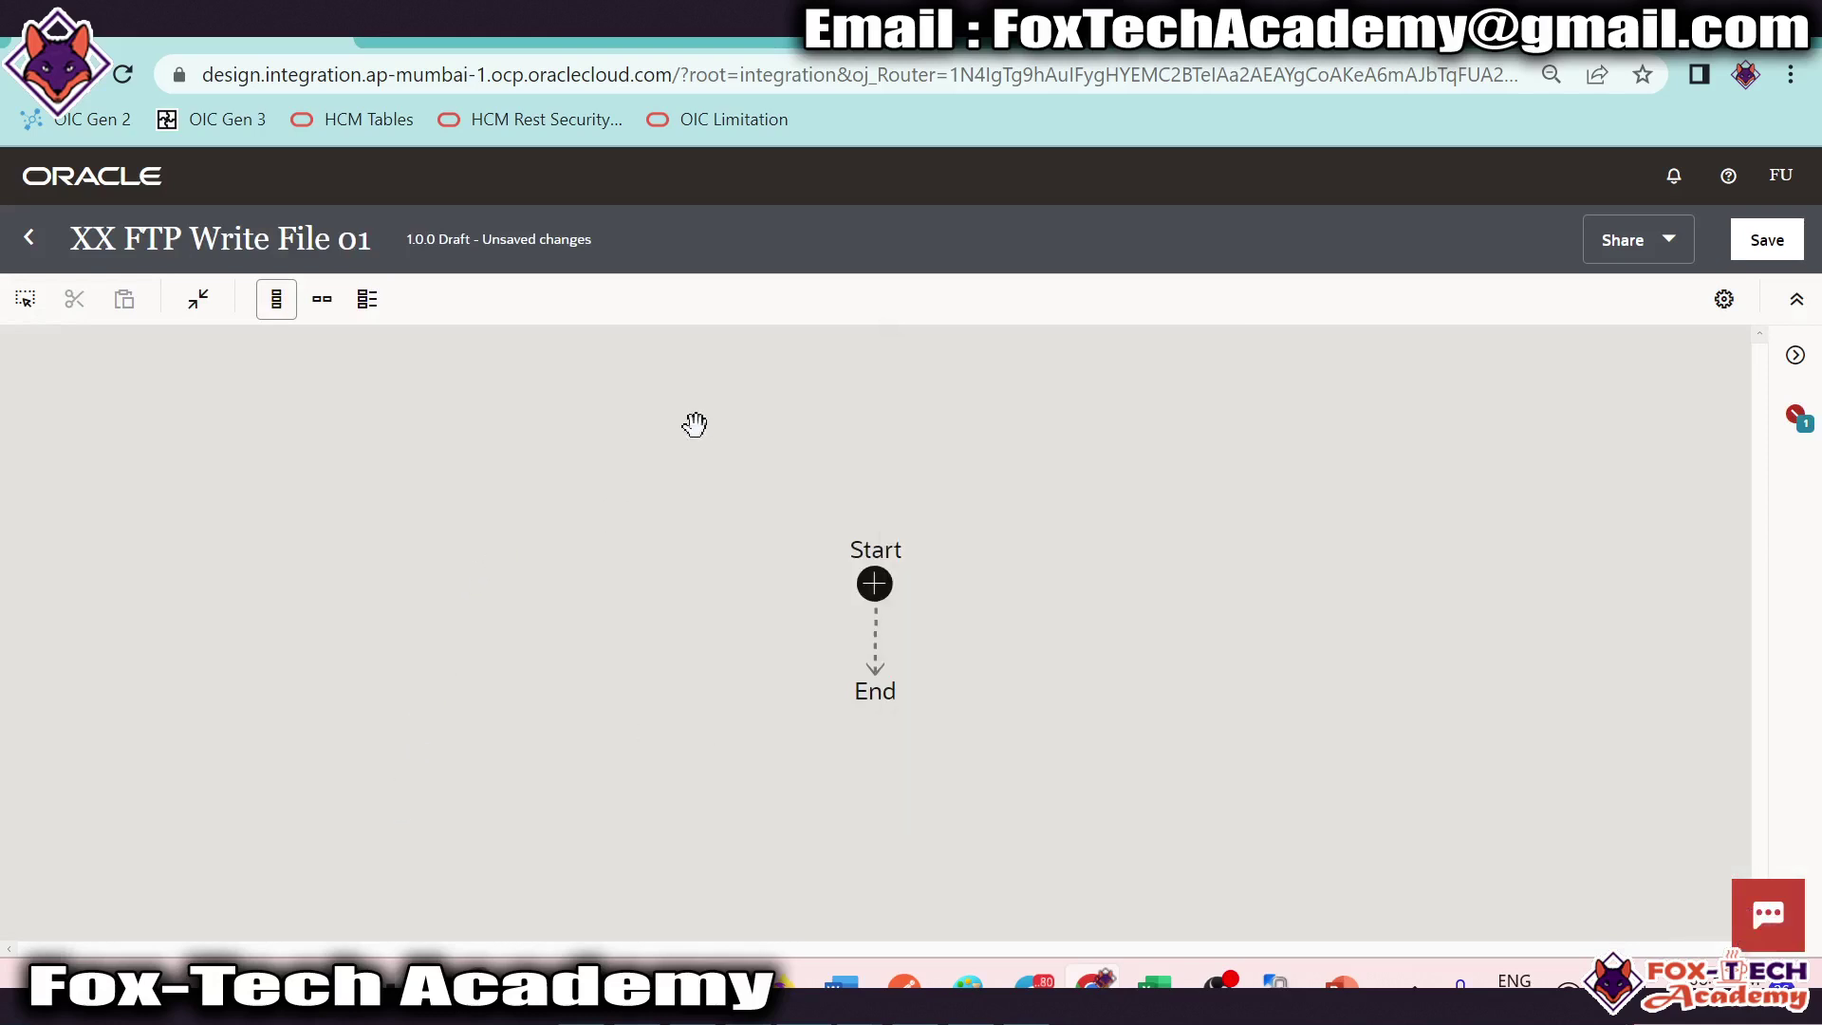
left_click(322, 302)
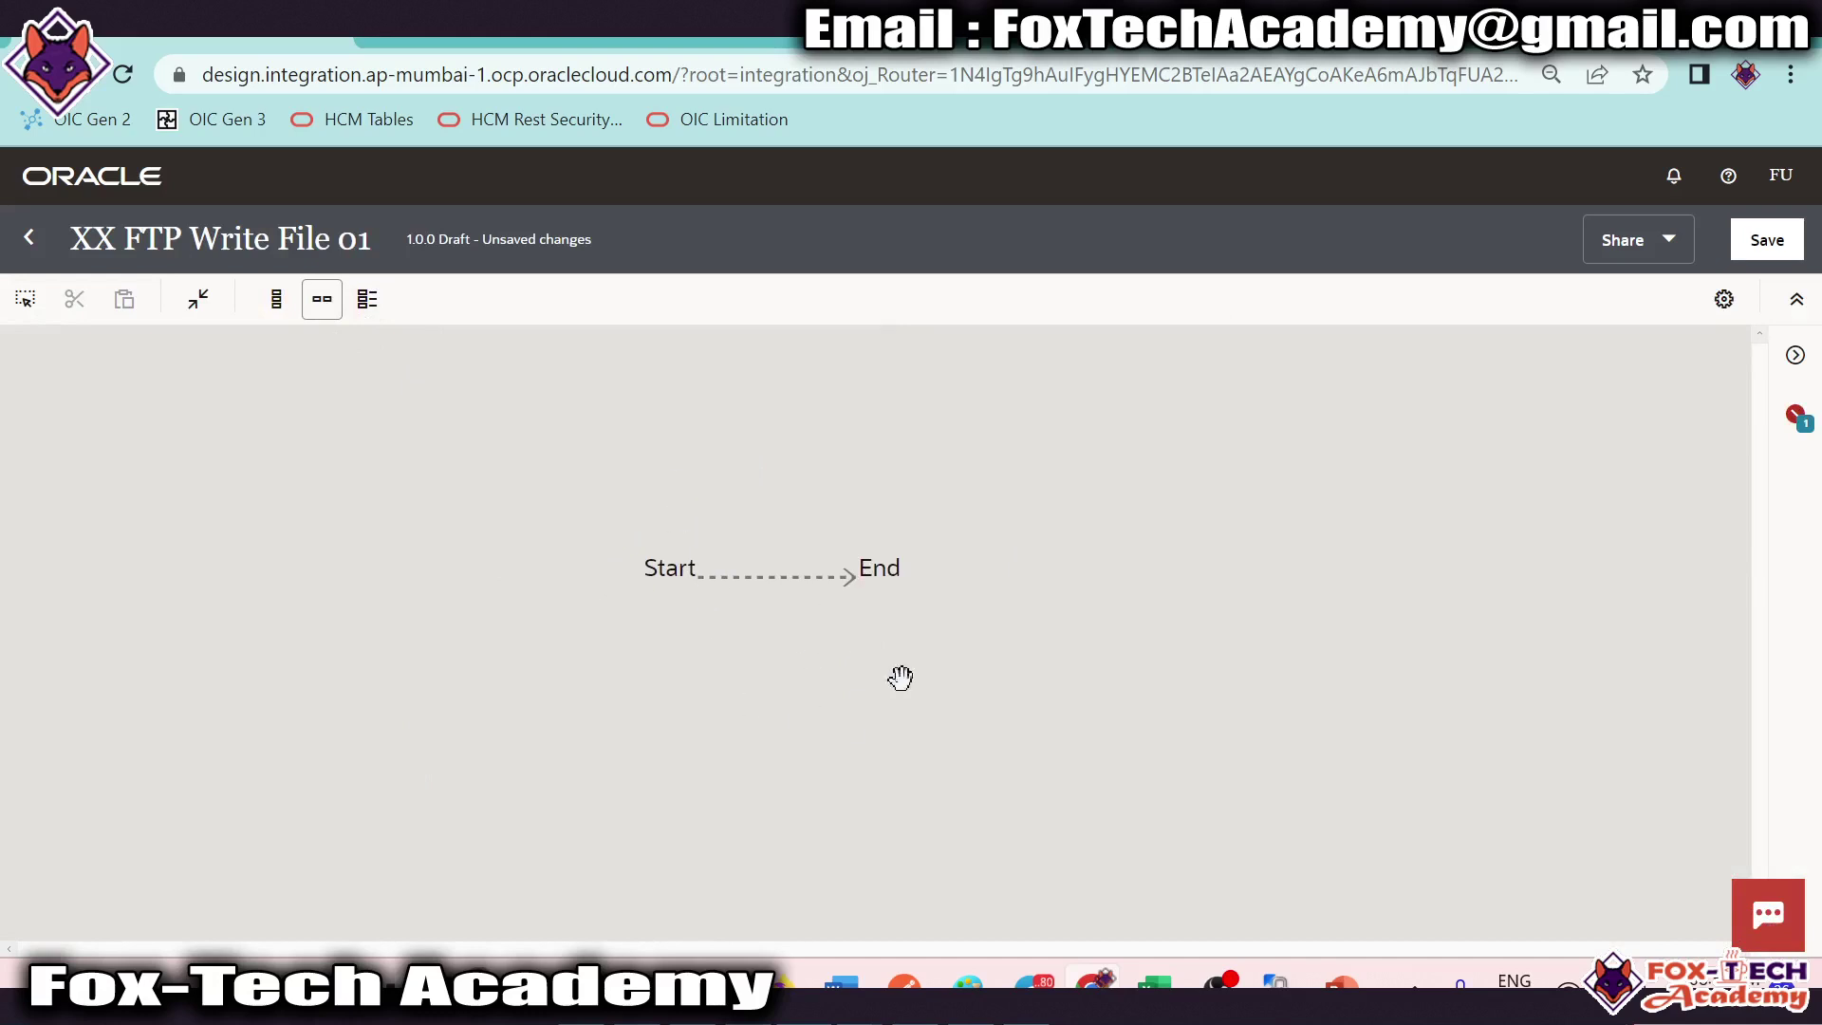
left_click(1804, 368)
left_click_drag(1378, 571, 773, 569)
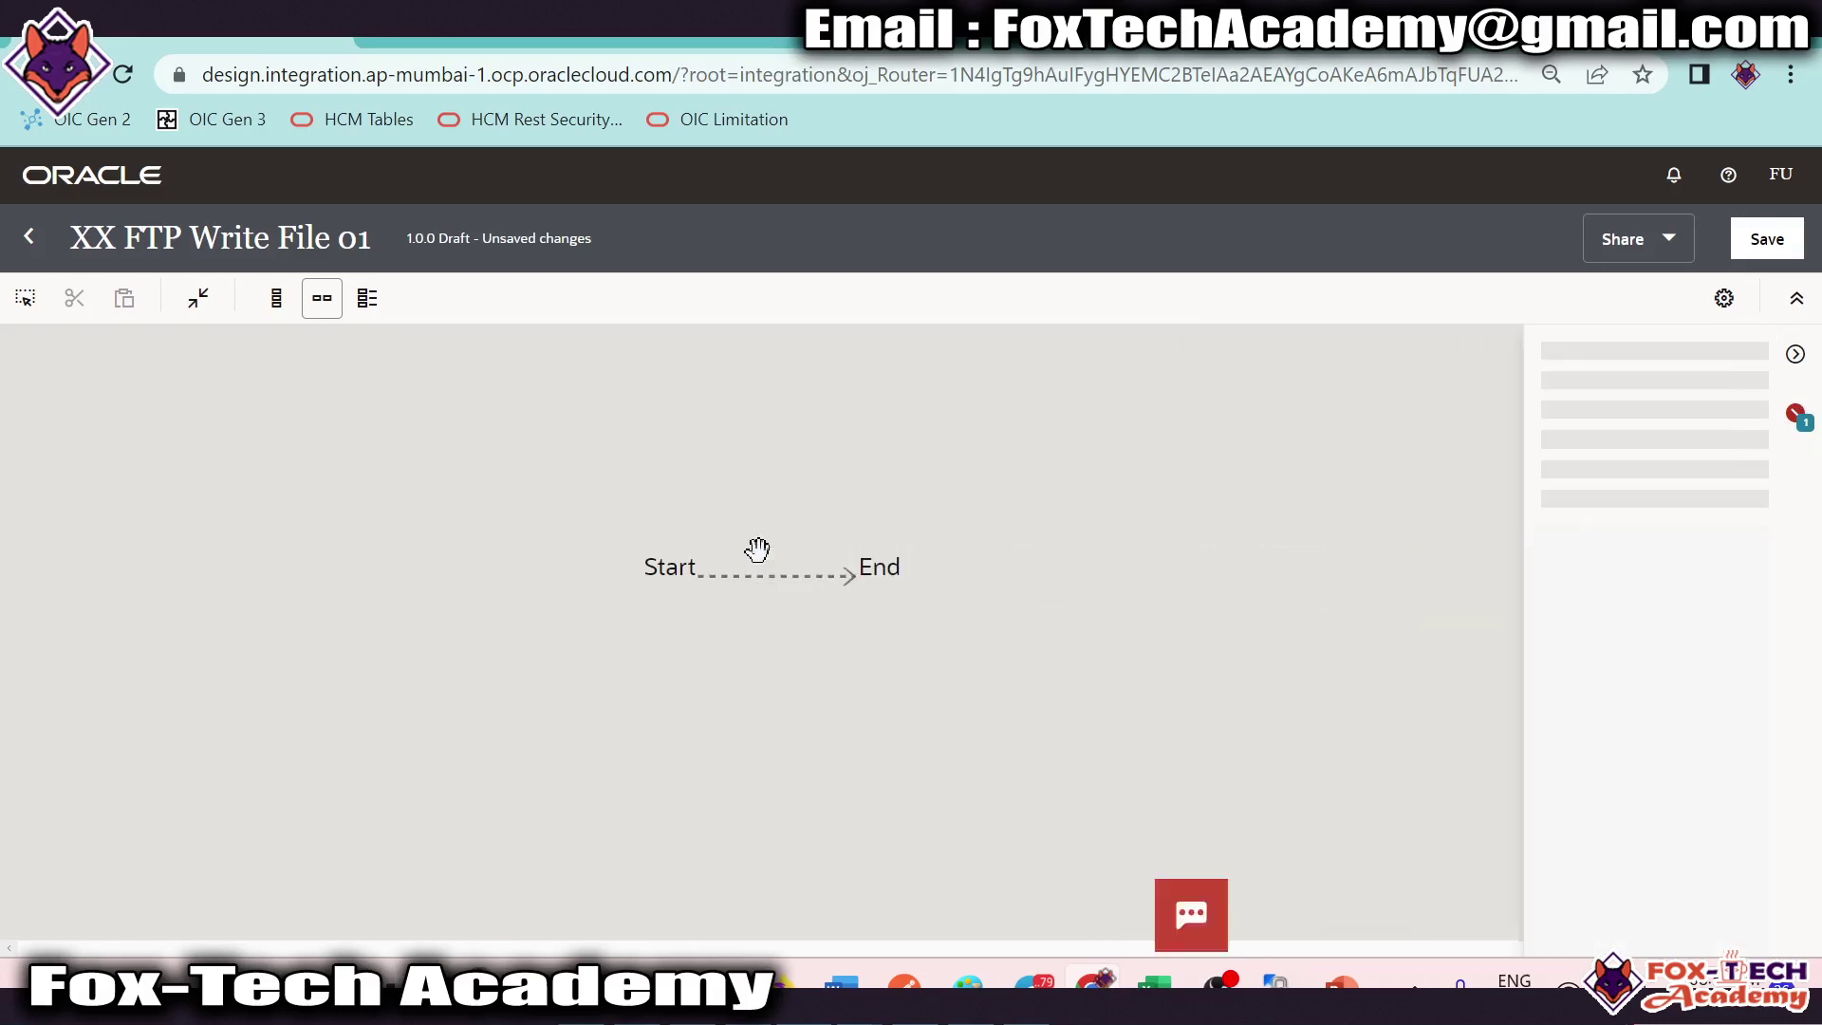
left_click(1158, 656)
type("start")
key("BackSpace")
type("tREST")
left_click(1720, 427)
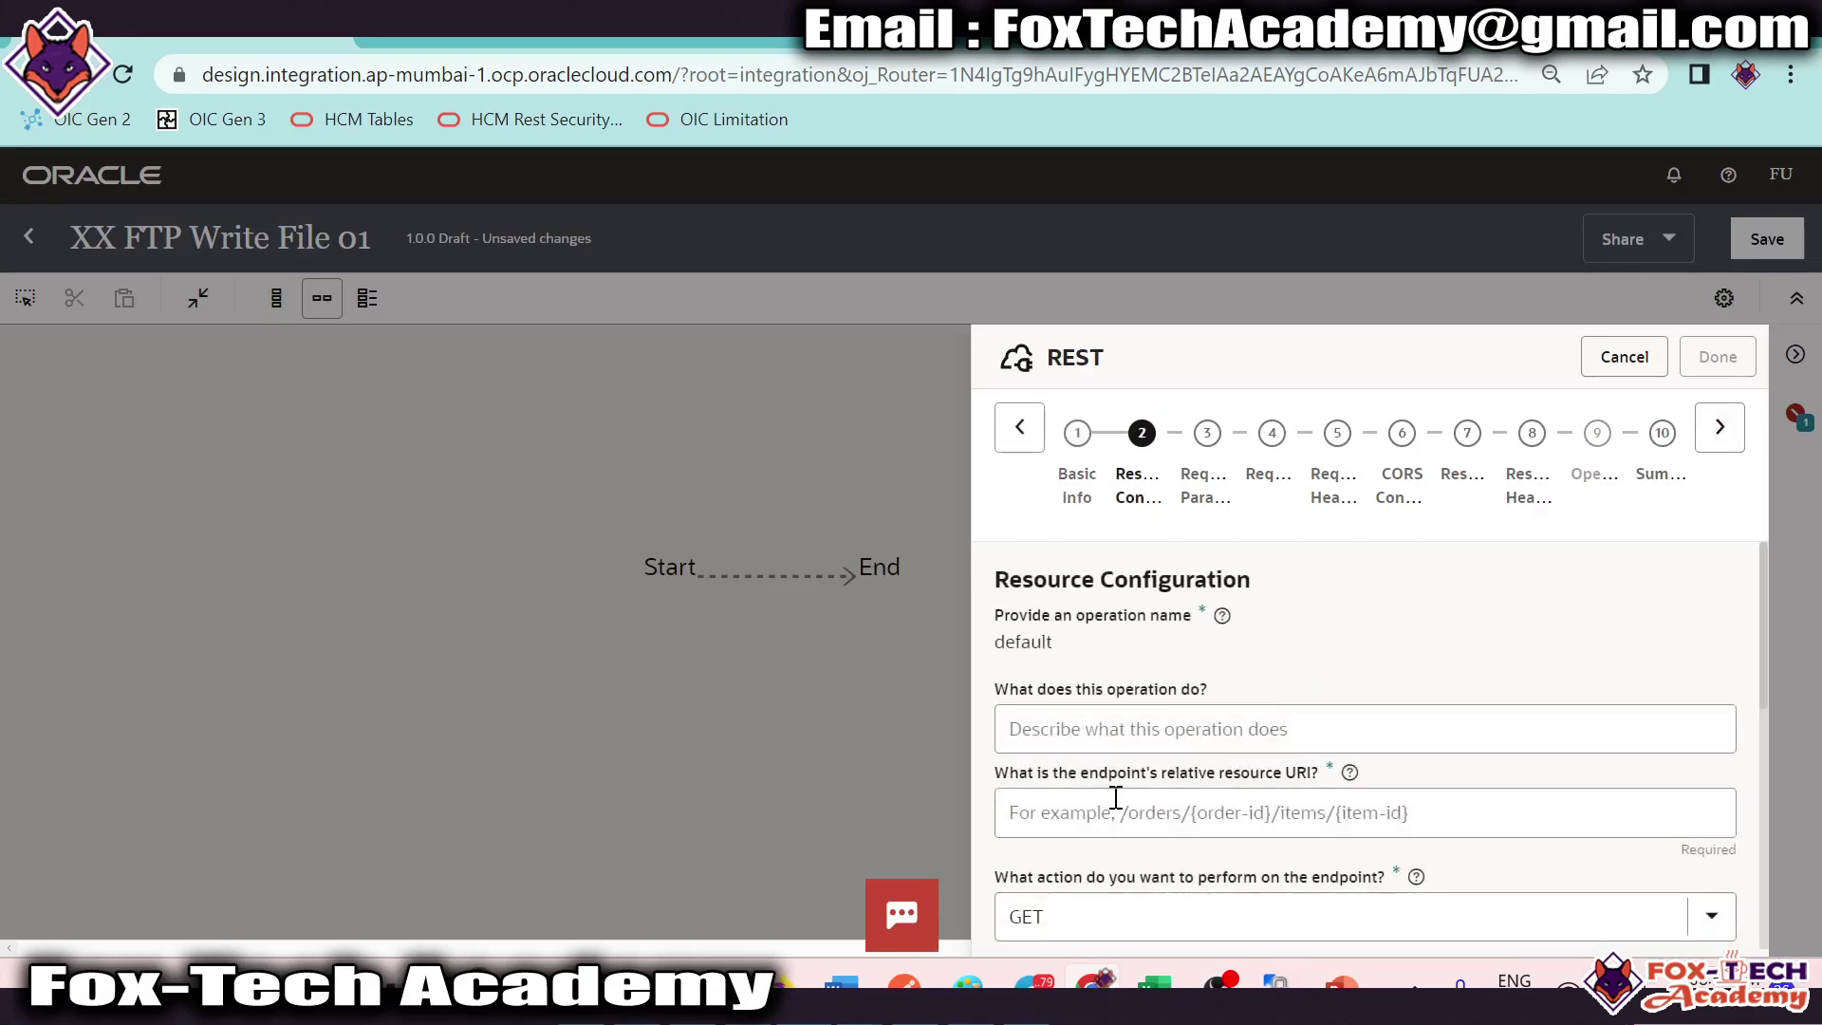
Step: Set the endpoint's relative resource URI to /writeFTP and its action to POST
scroll(1115, 797, "down", 1)
left_click(1112, 668)
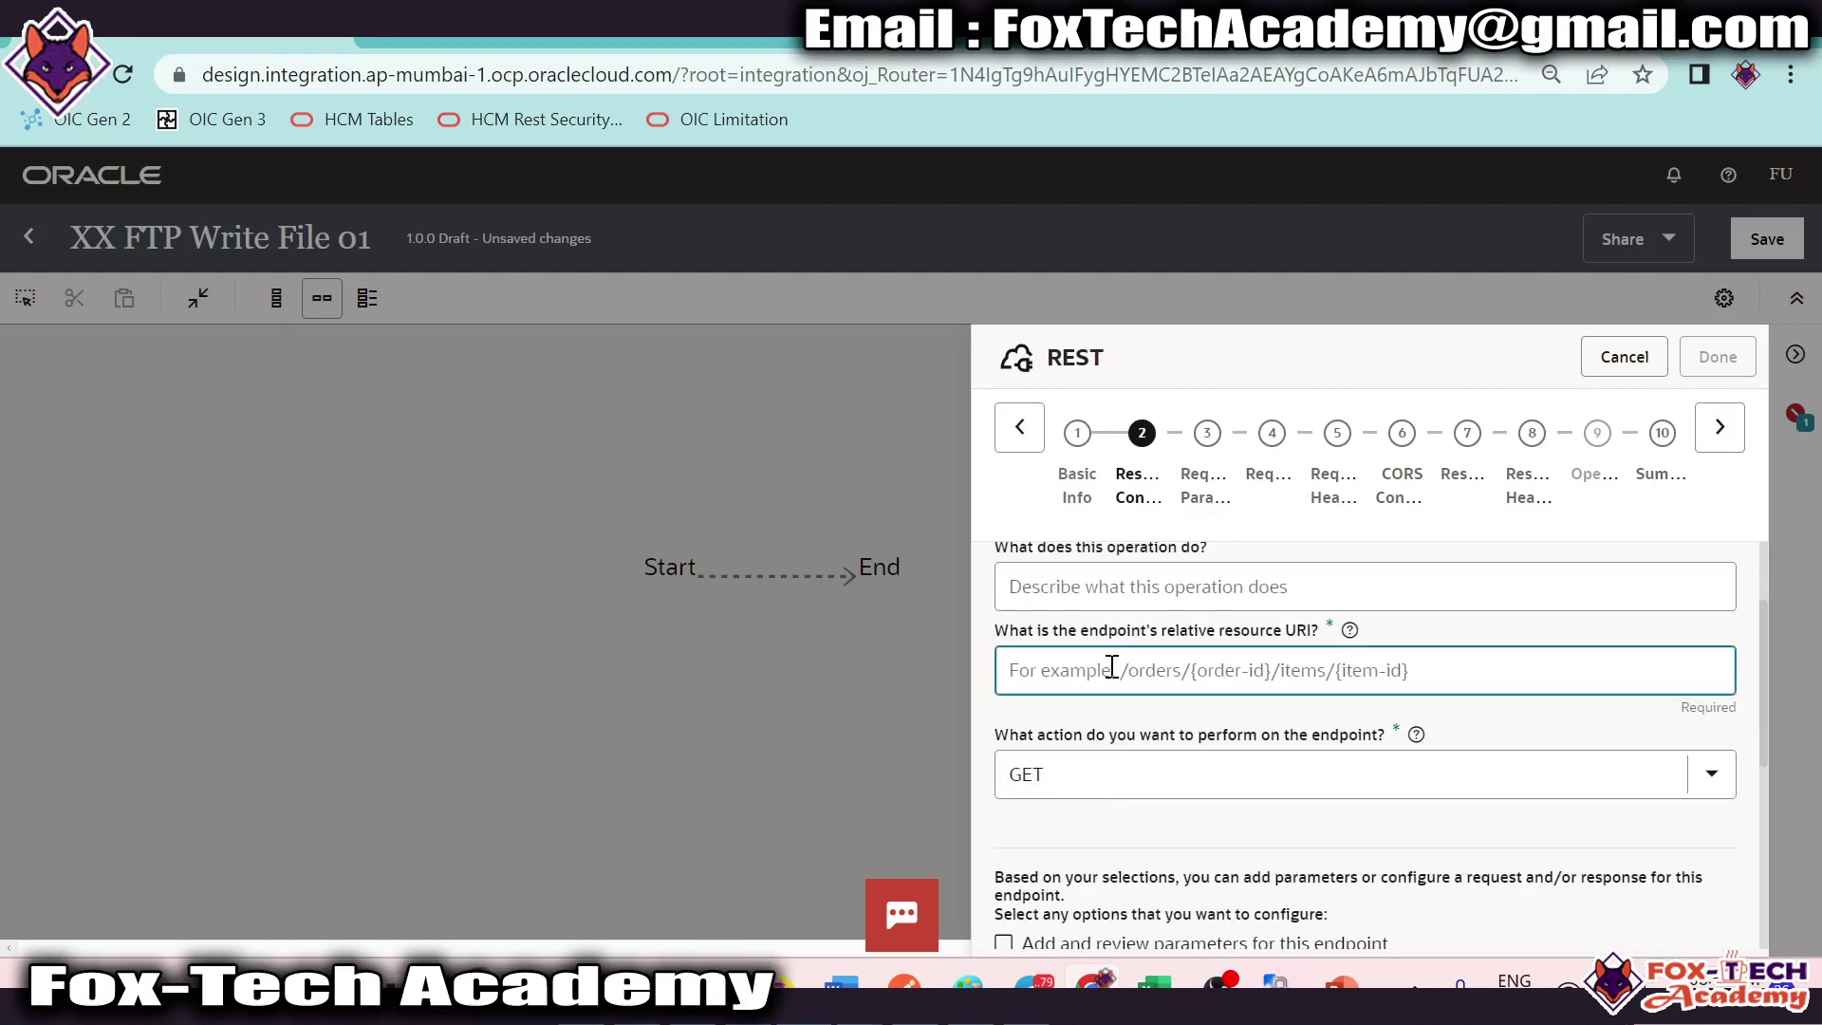
type("/writef")
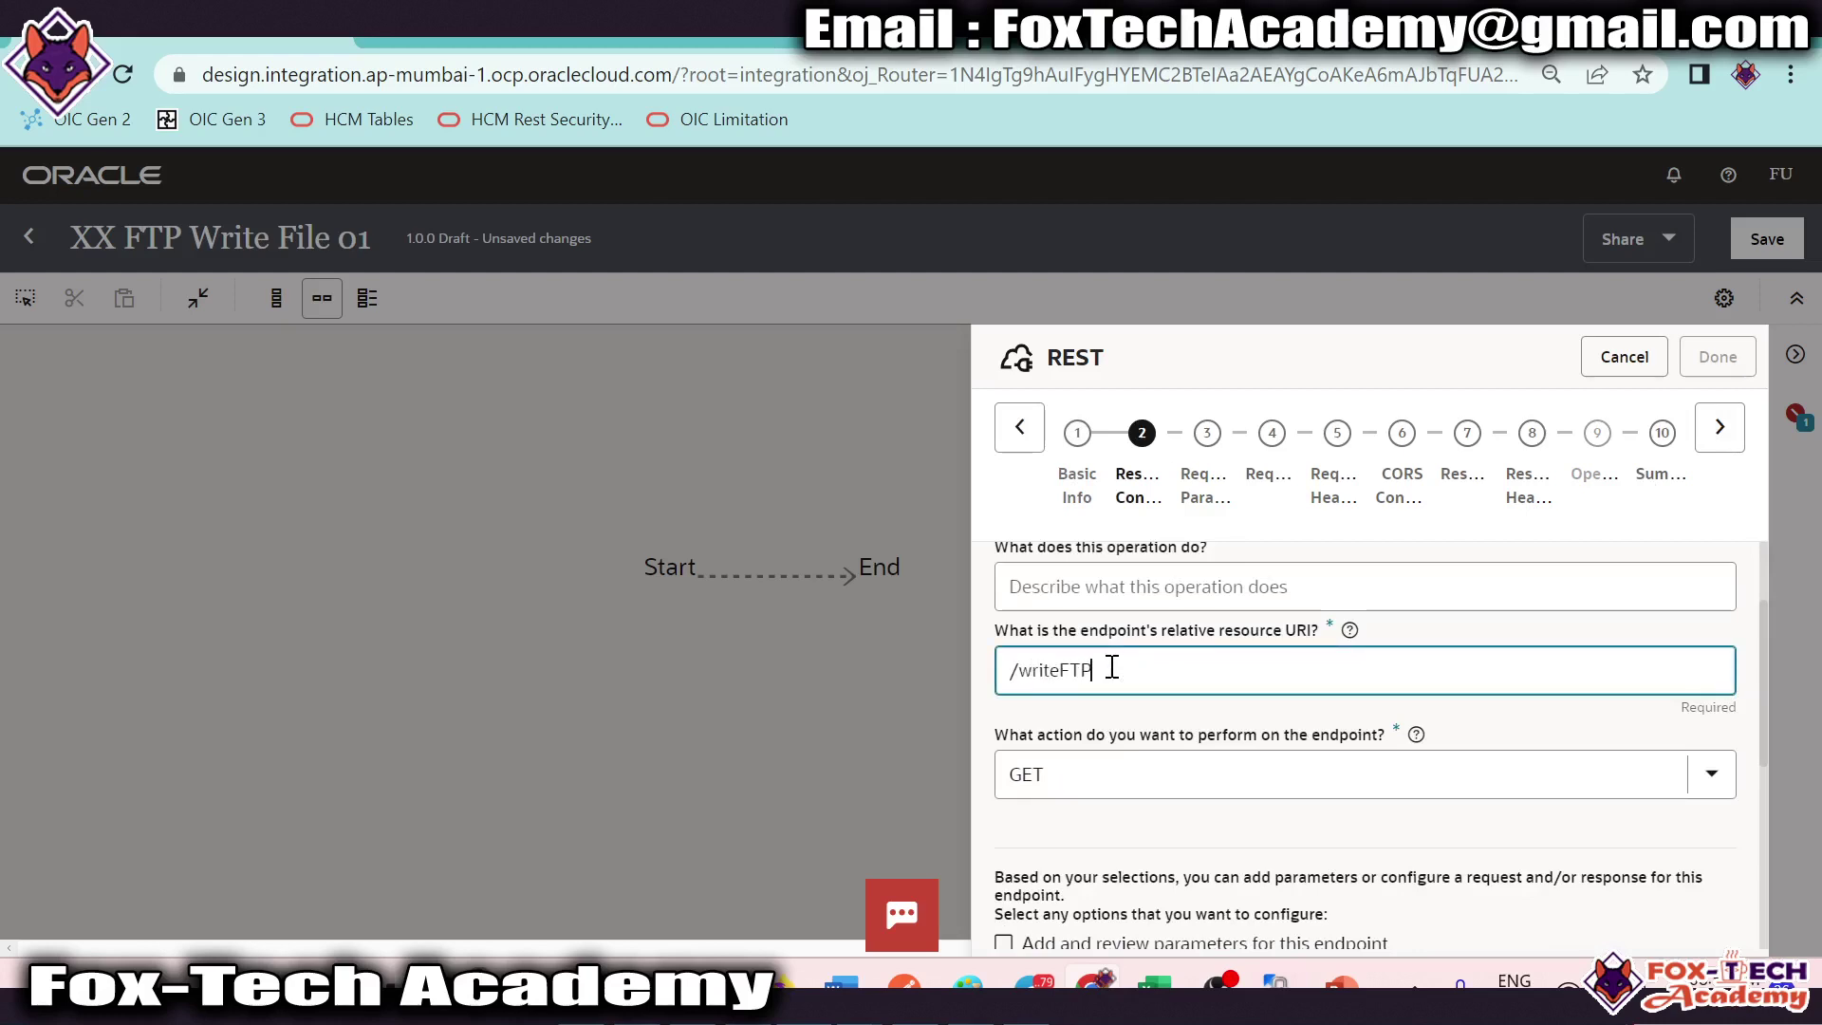
left_click(1177, 770)
scroll(1047, 731, "up", 1)
left_click(1073, 884)
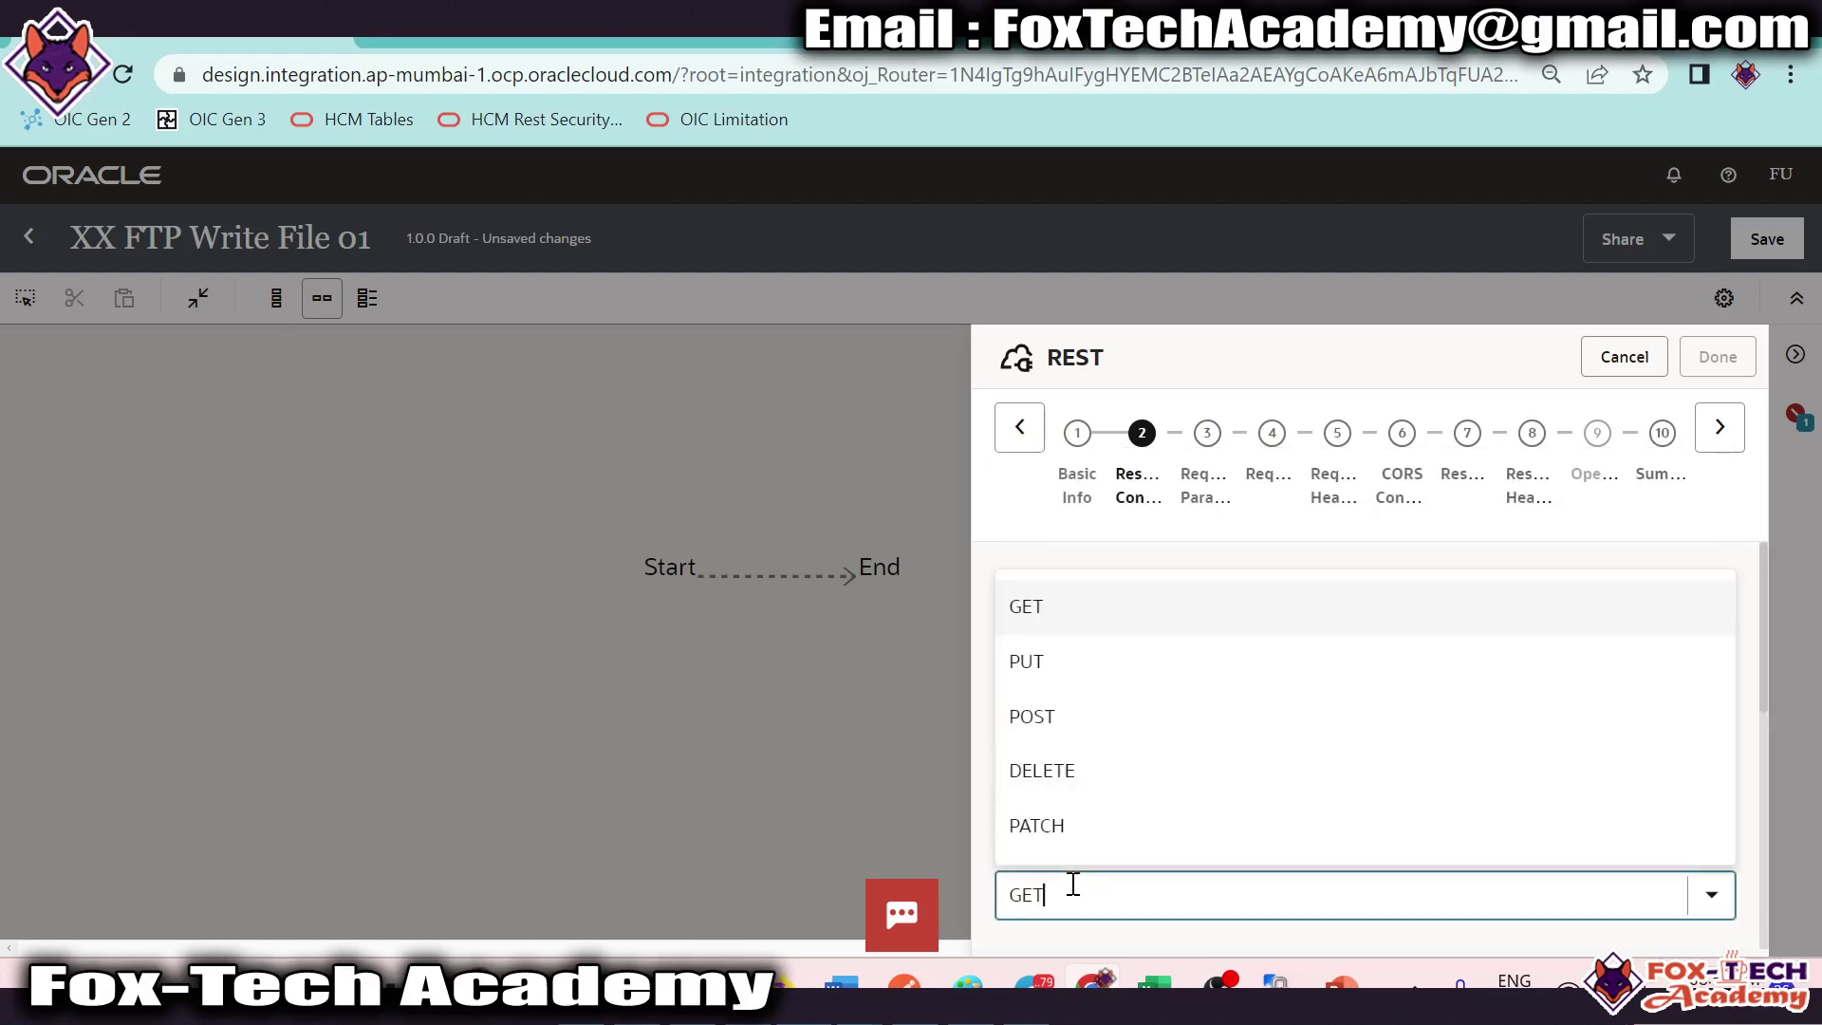
left_click(1066, 715)
Step: Enable request payload and response configuration for the endpoint and continue to the request settings
scroll(1044, 750, "down", 5)
left_click(1003, 637)
left_click(1003, 680)
left_click(1004, 681)
left_click(1003, 720)
left_click(1006, 685)
left_click(1002, 638)
left_click(1719, 427)
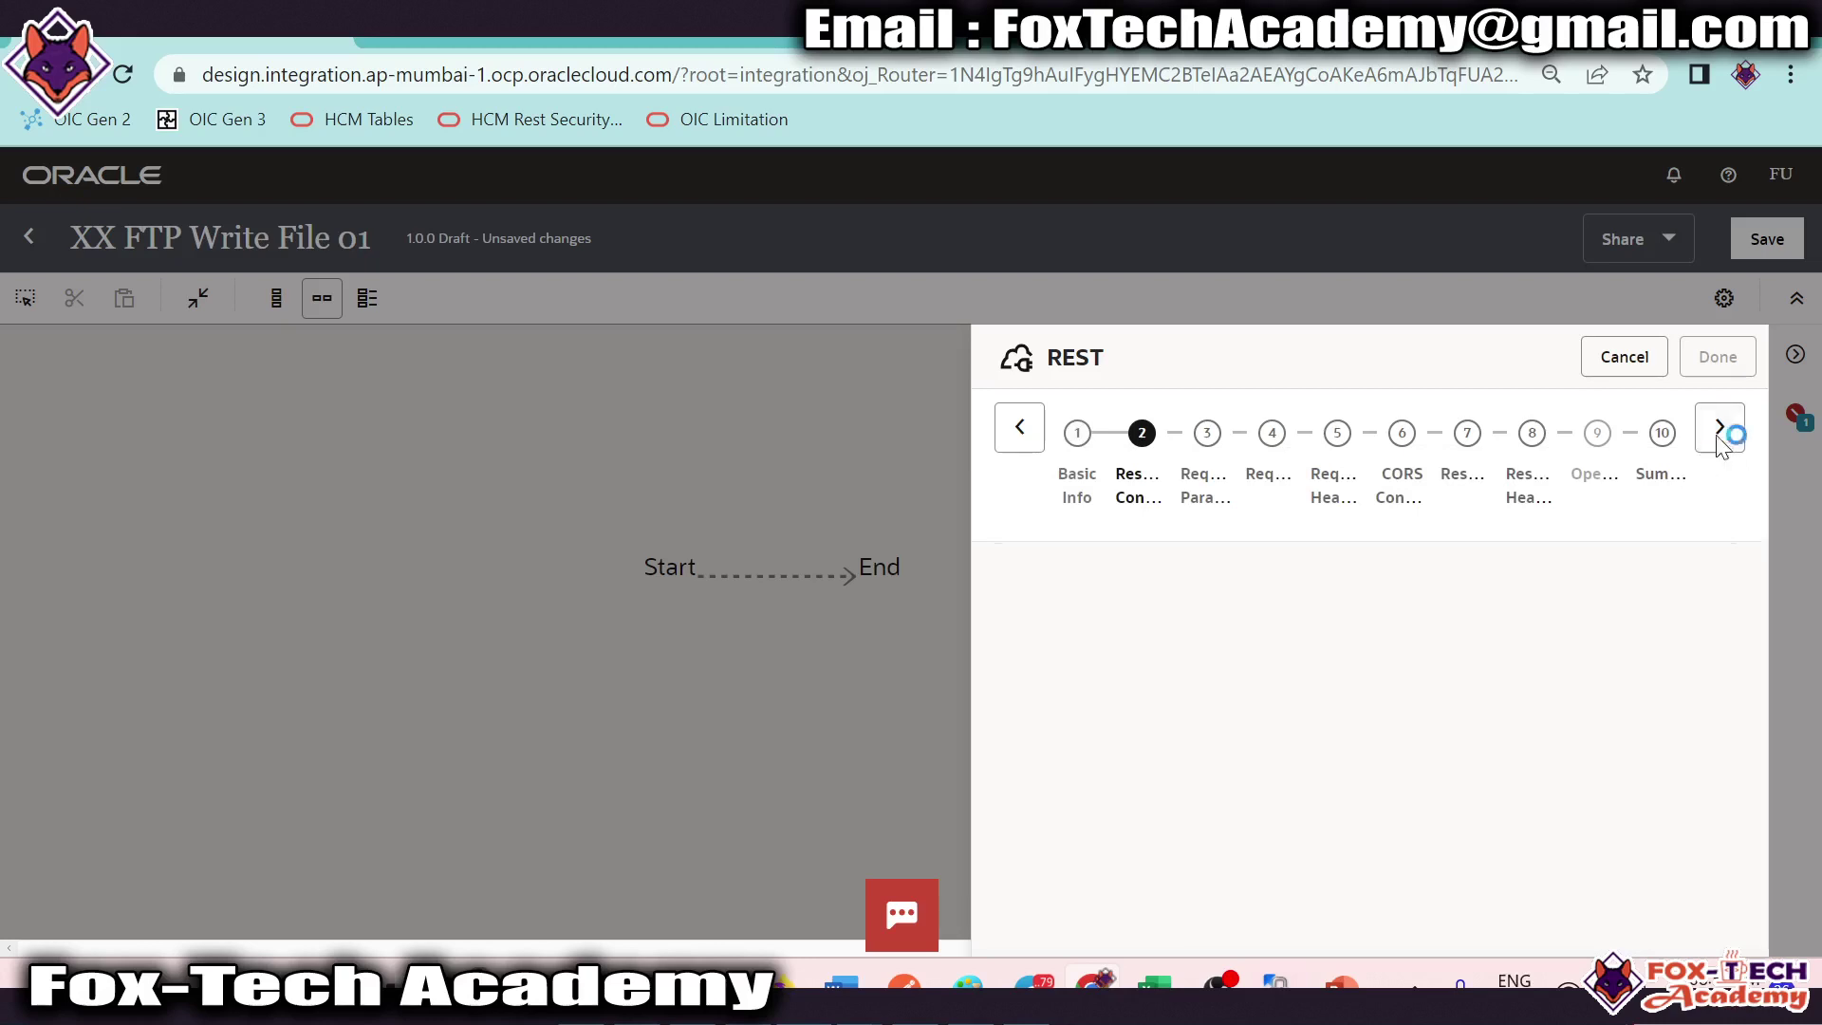
Step: Set the request payload format to JSON Sample
scroll(1319, 721, "down", 5)
scroll(1176, 749, "down", 3)
scroll(1151, 663, "up", 2)
left_click(1167, 649)
left_click(1053, 772)
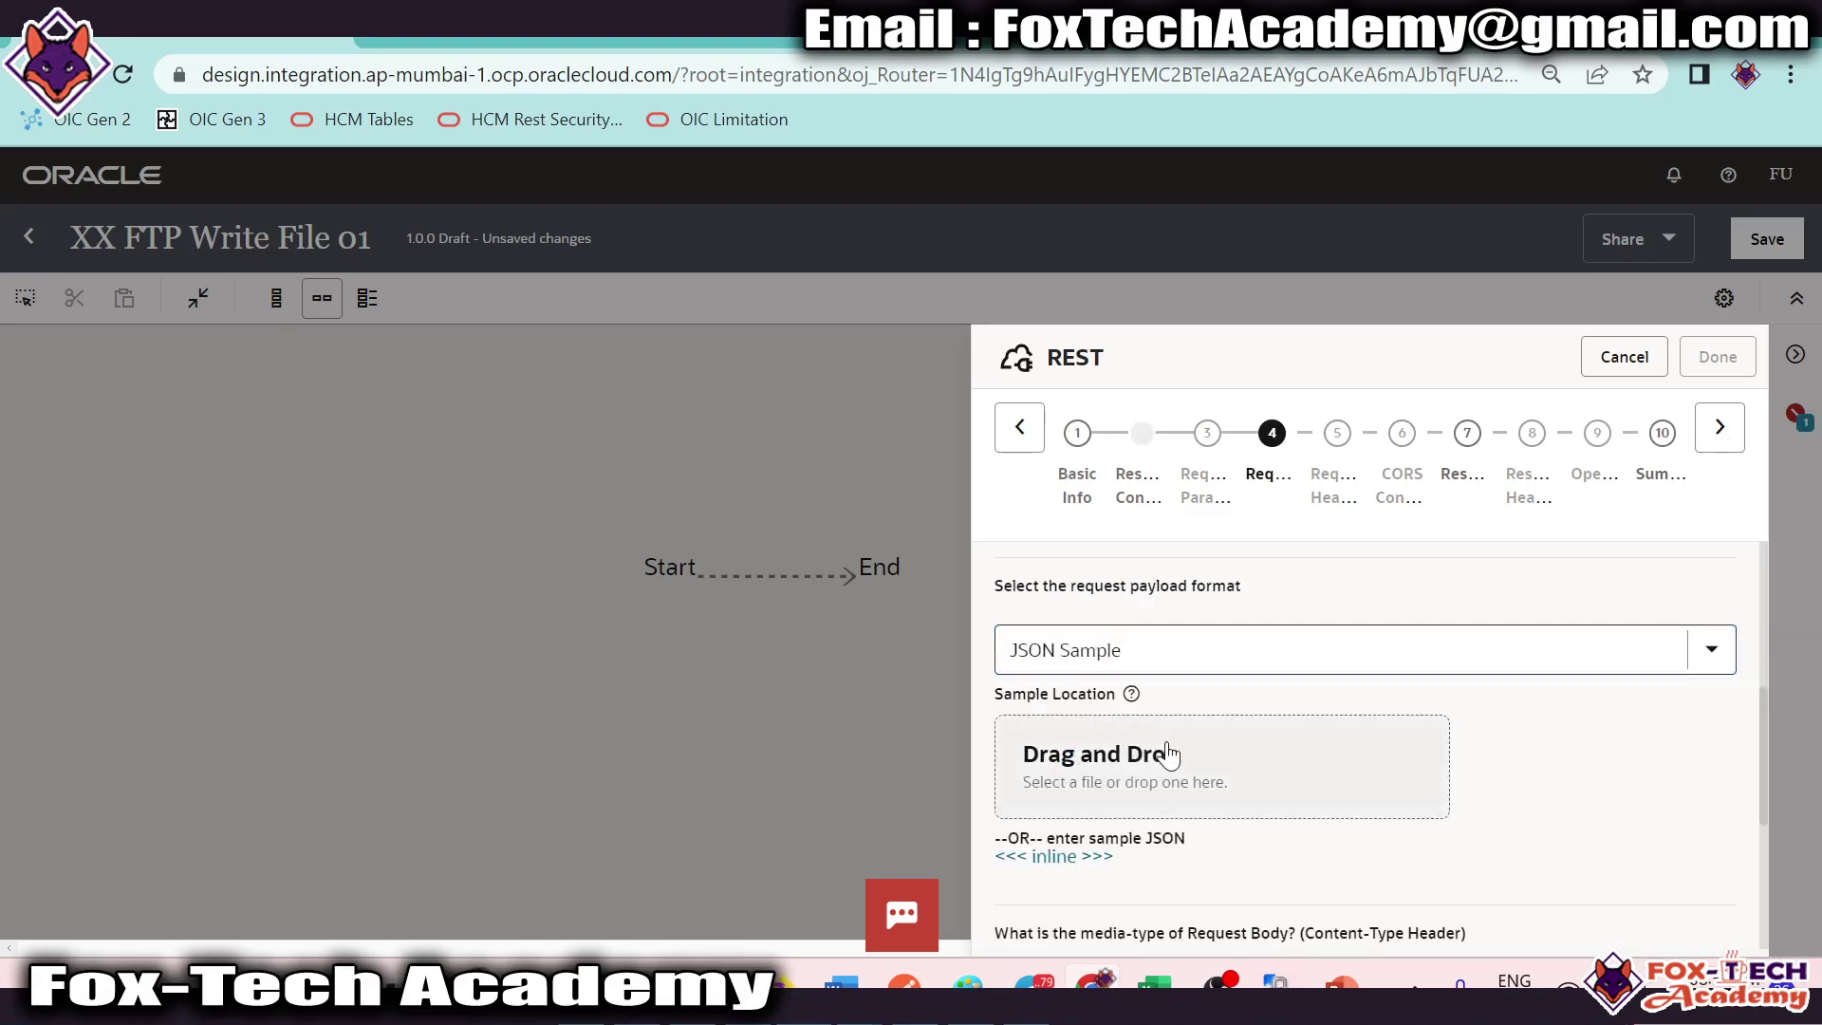
scroll(1189, 716, "down", 2)
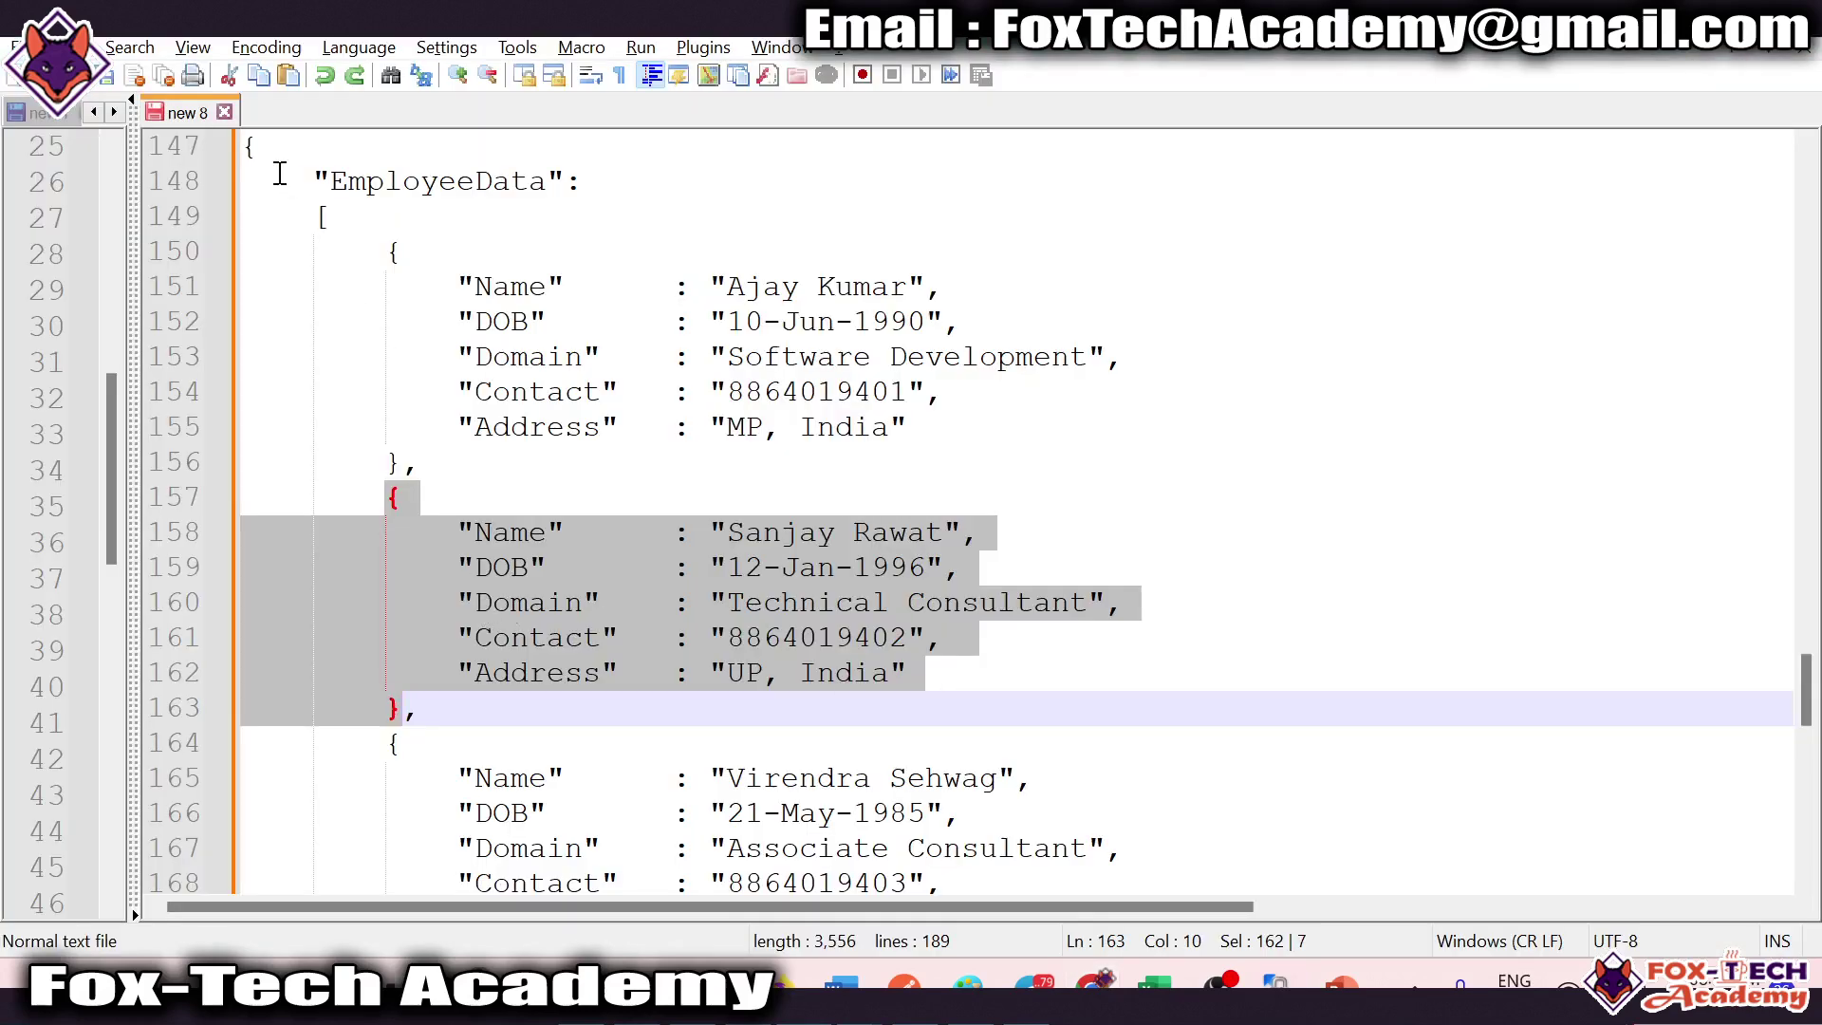
Step: Copy the complete EmployeeData sample JSON from the text editor and return to the integration designer
left_click(285, 163)
scroll(270, 218, "up", 1)
scroll(411, 419, "down", 5)
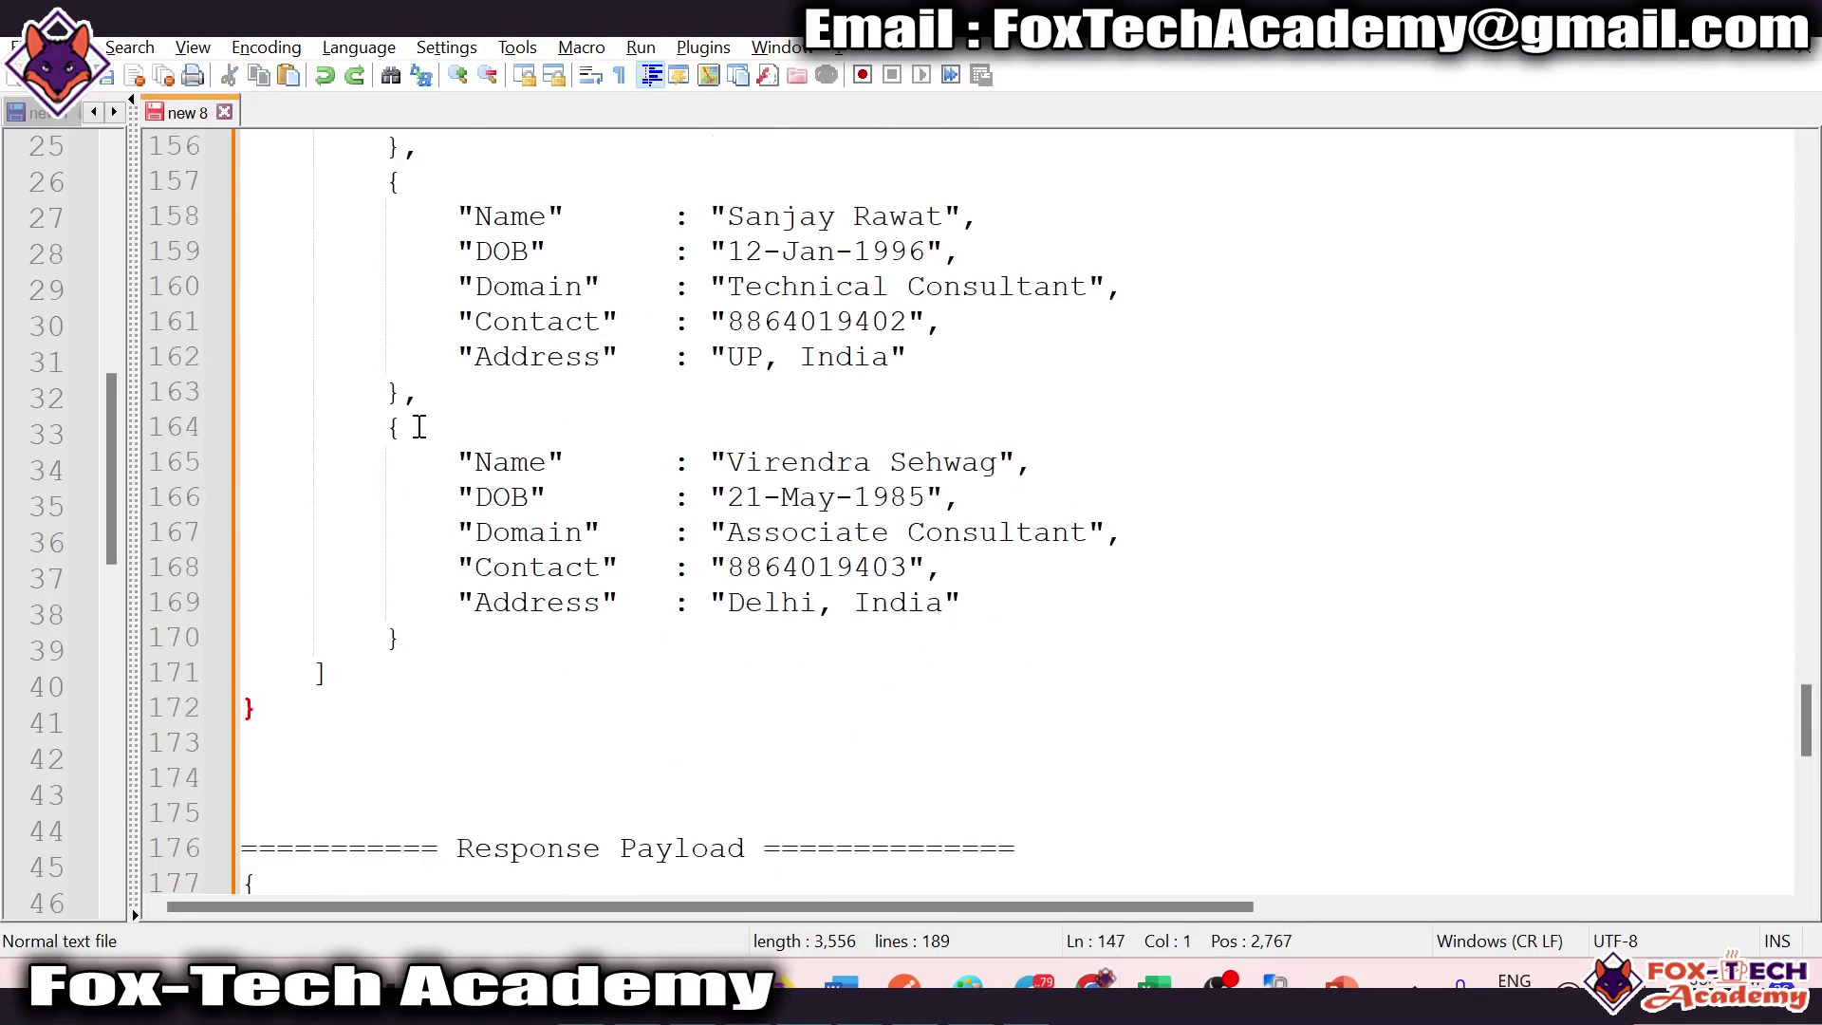
left_click(305, 598, "shift")
key("alt+Tab")
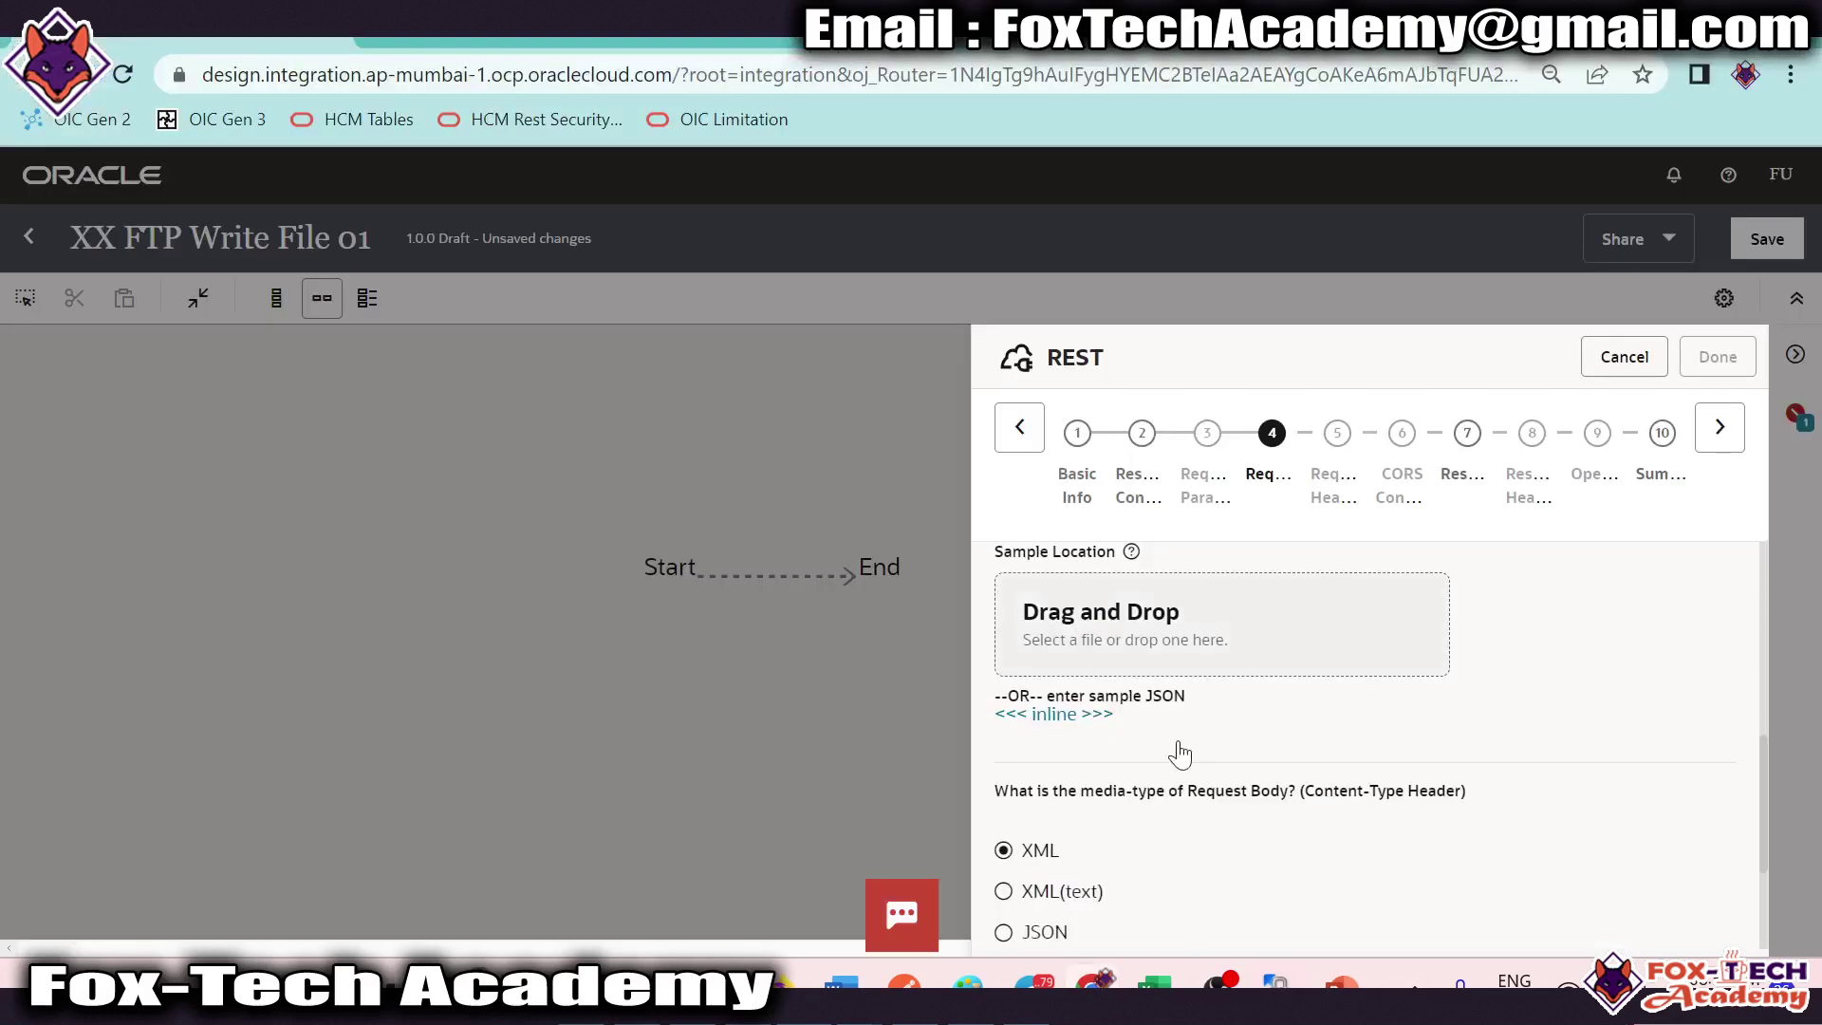
Step: Paste the EmployeeData JSON as the inline request sample, accept it and continue to the response settings
left_click(1055, 715)
key("ctrl+v")
scroll(1679, 806, "down", 1)
left_click(1699, 896)
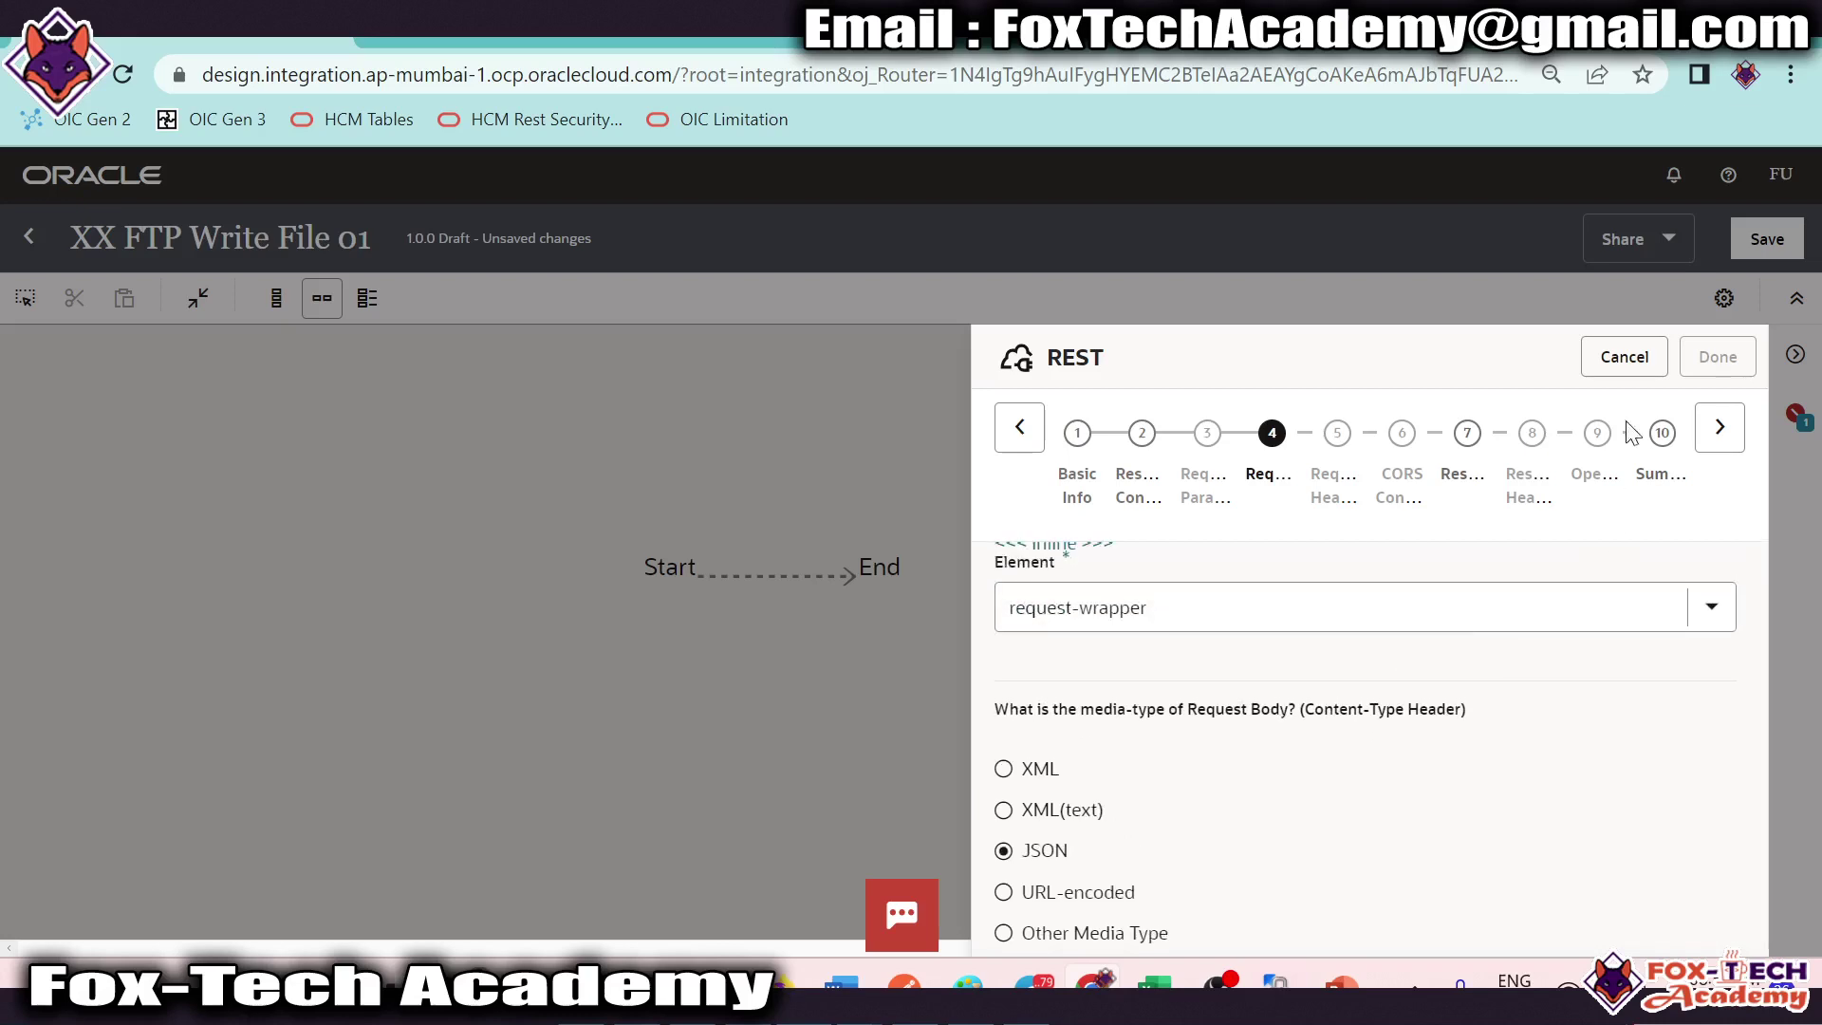
left_click(1719, 427)
Step: Switch to the text editor, copy the ResponseData sample JSON and return to the REST configuration
key("alt+Tab")
scroll(529, 630, "down", 4)
left_click_drag(250, 360, 272, 569)
key("ctrl+c")
key("alt+Tab")
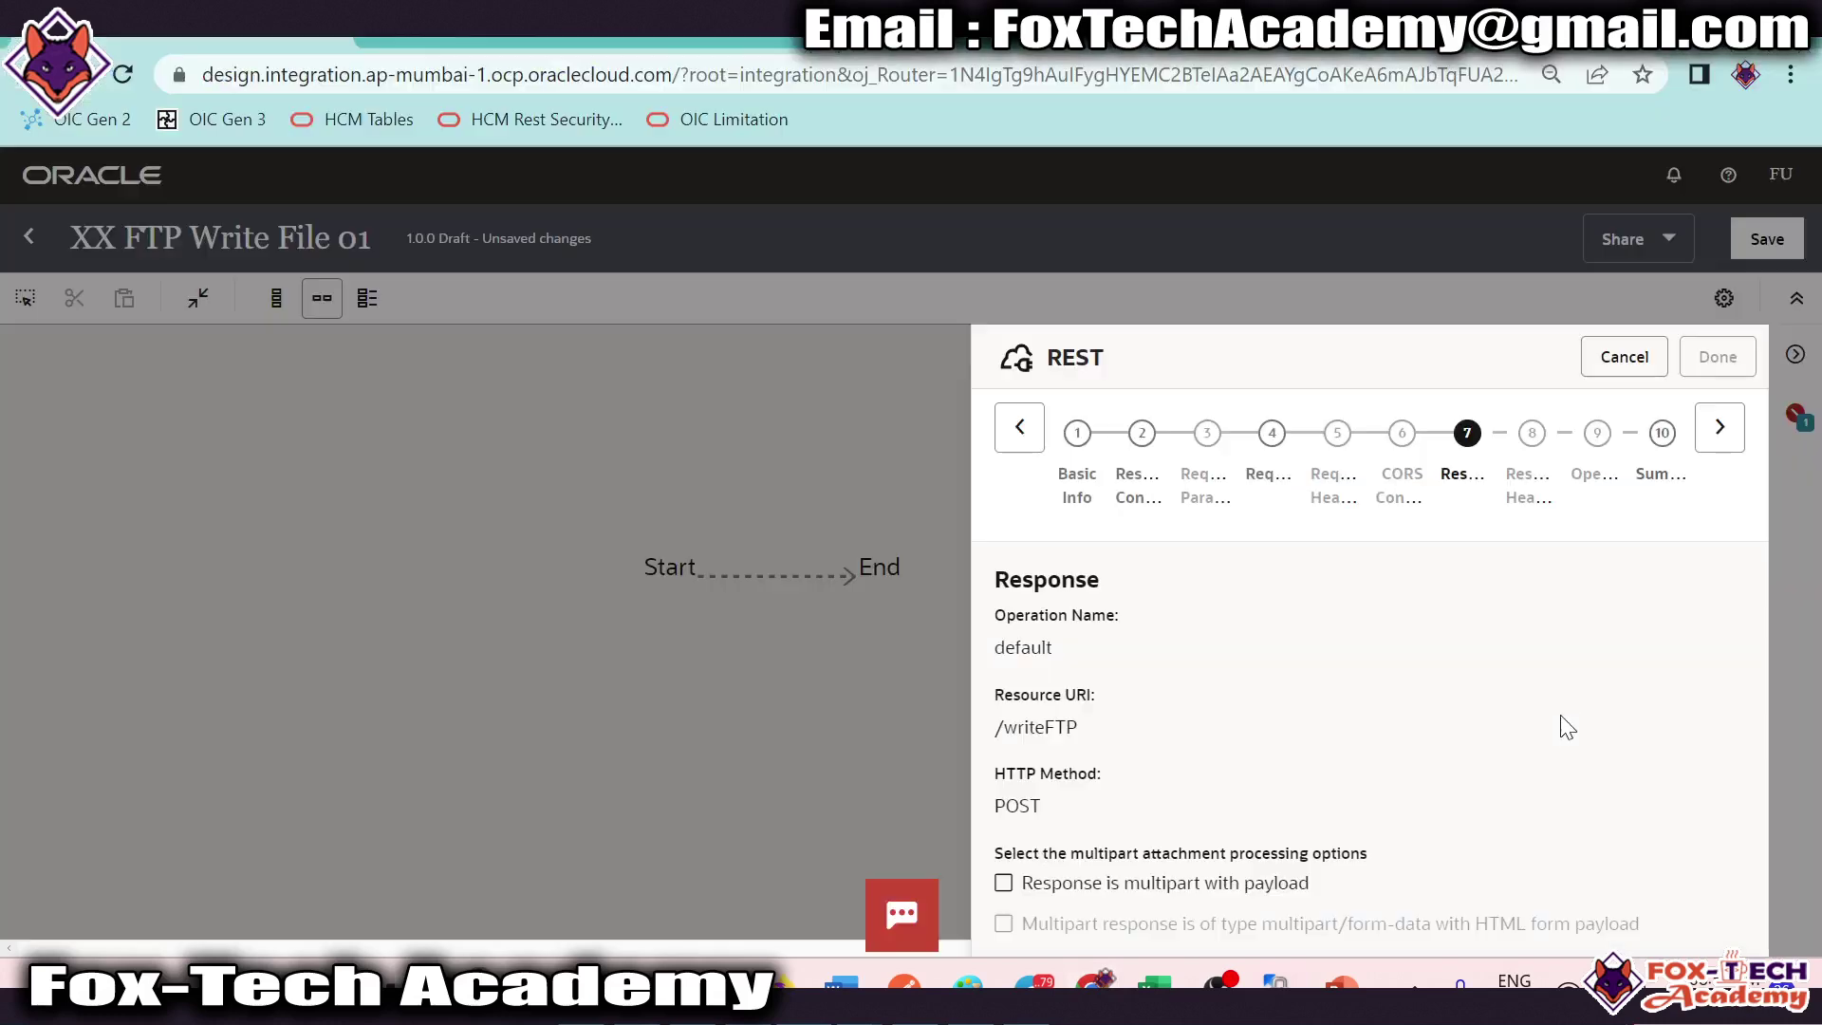
Step: Set the response payload format to JSON Sample and enter the copied ResponseData JSON as the inline sample
scroll(1348, 717, "down", 3)
left_click(1194, 666)
left_click(1081, 771)
left_click(1052, 865)
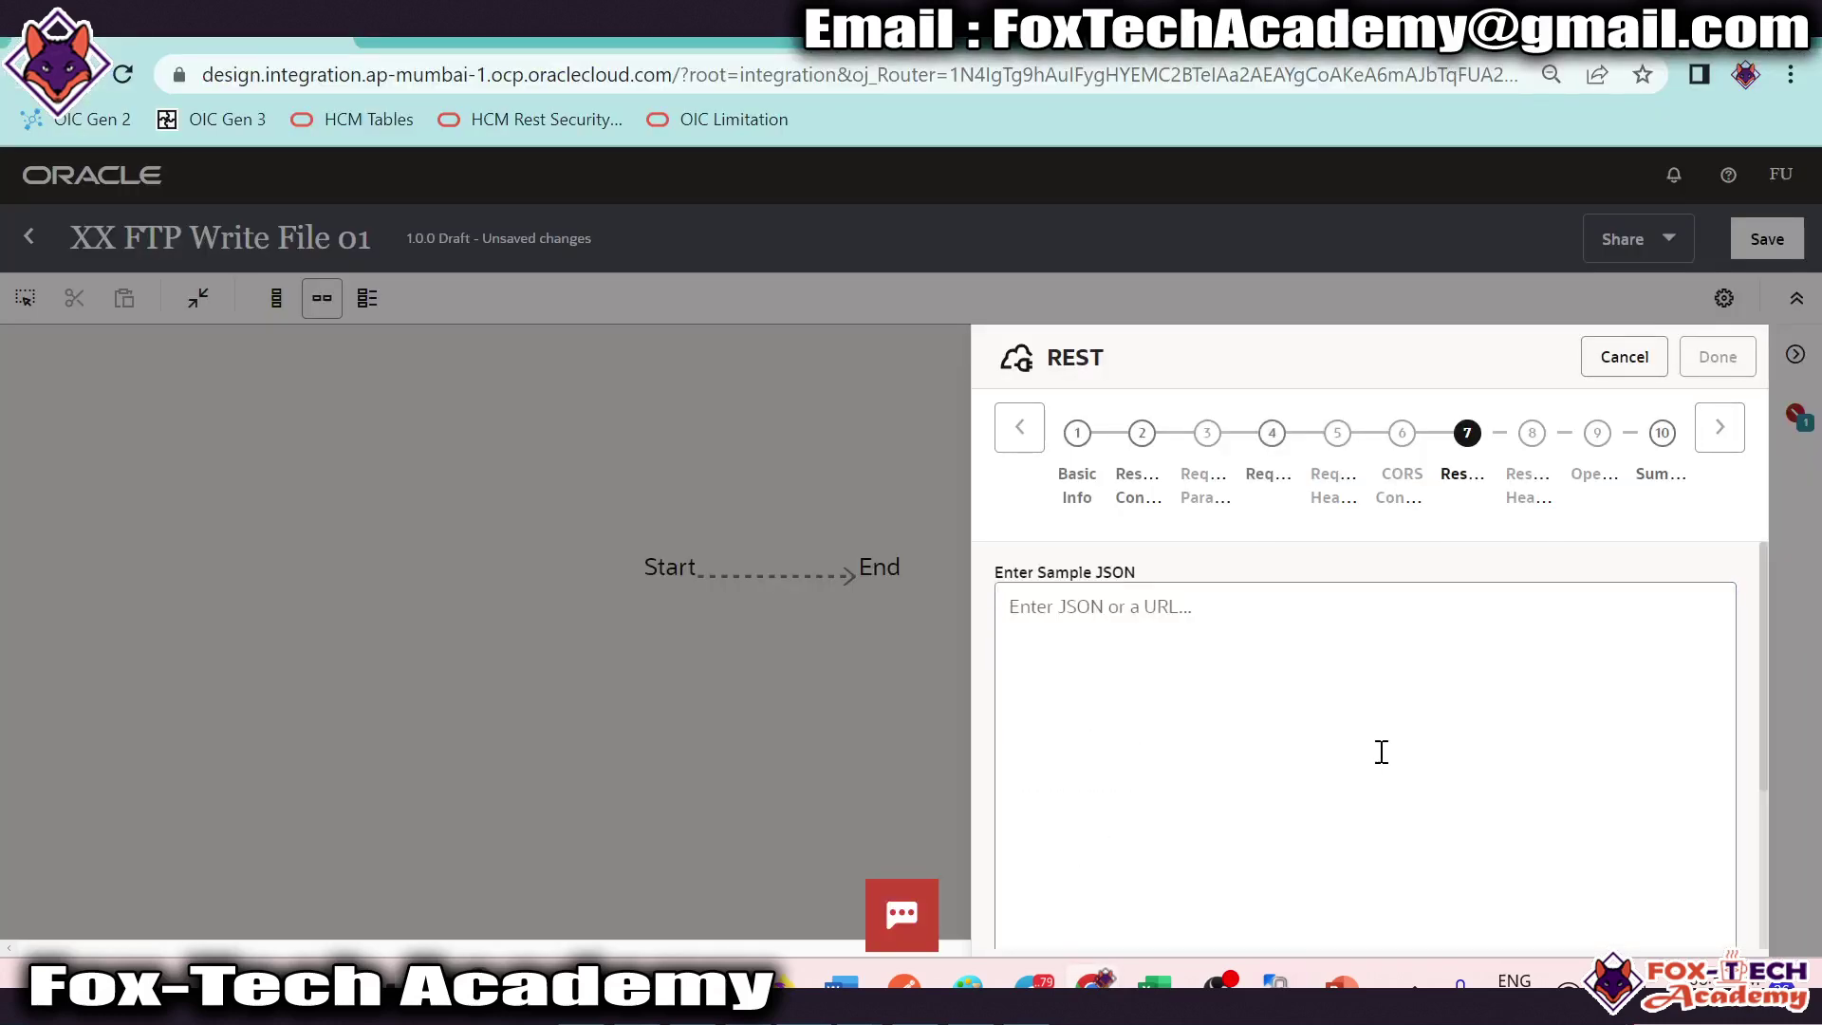
key("ctrl+v")
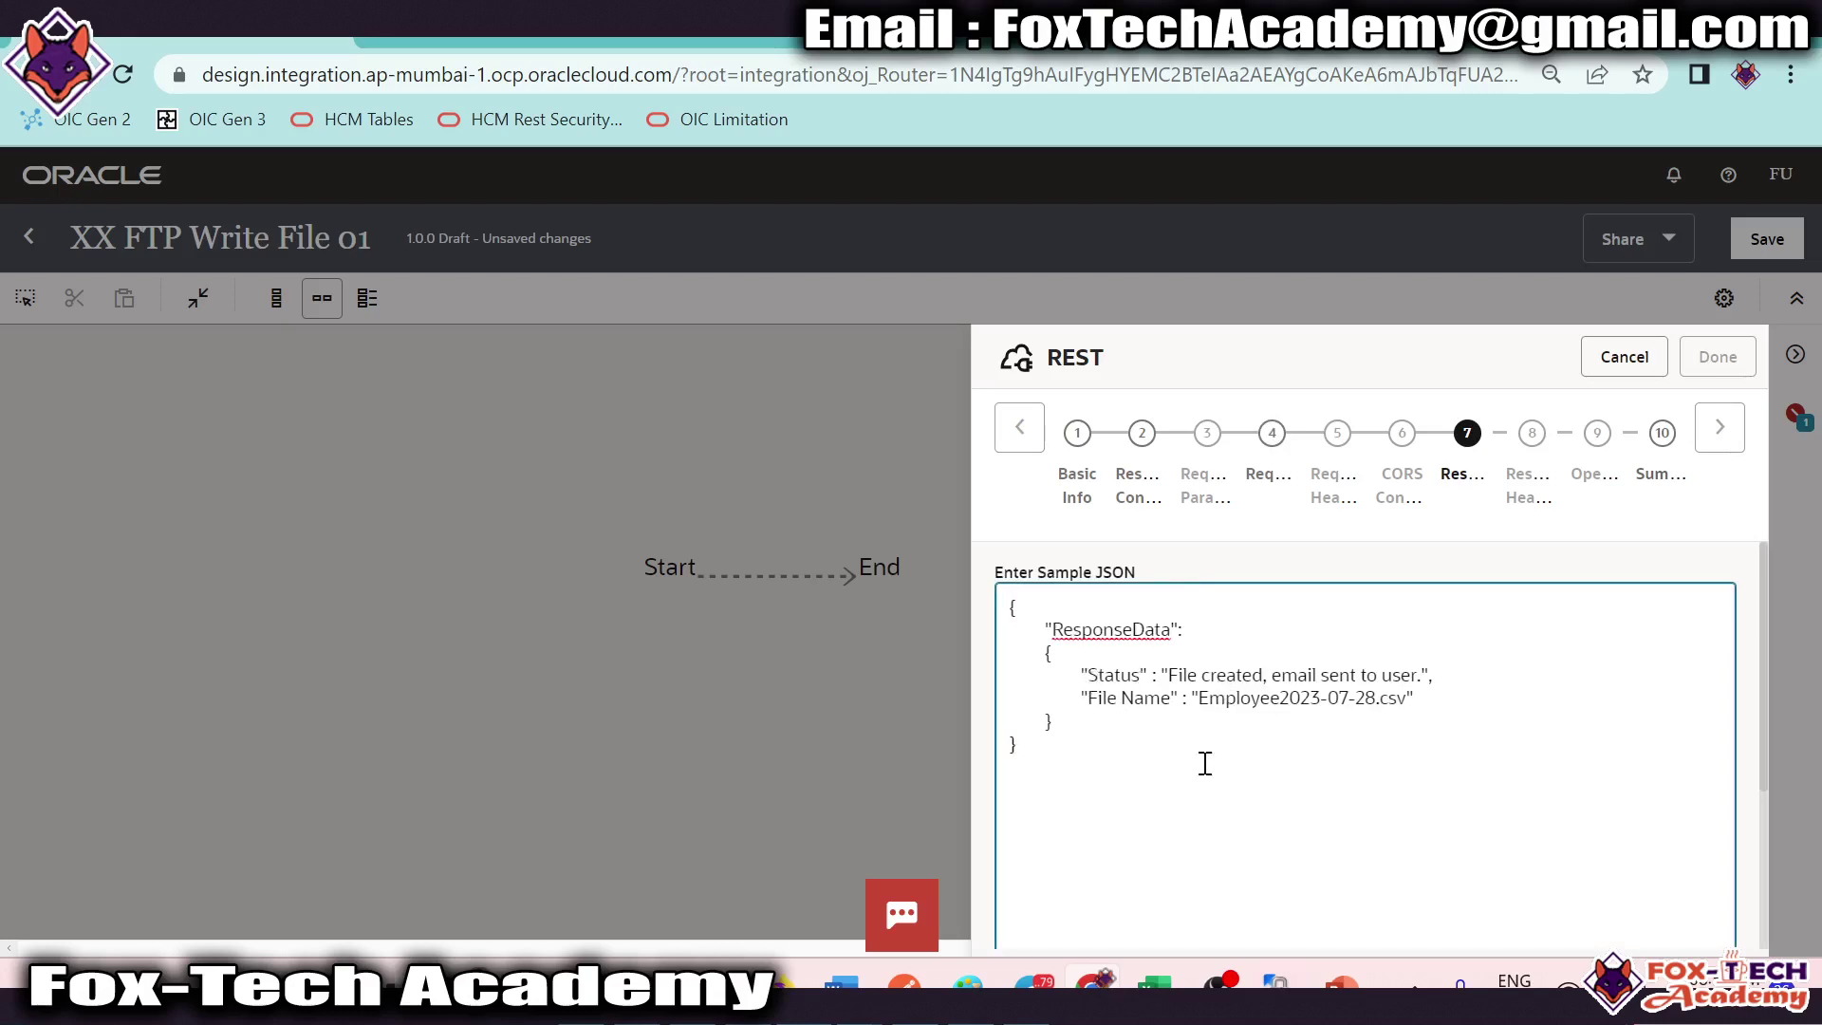
scroll(1671, 638, "down", 3)
left_click(1705, 898)
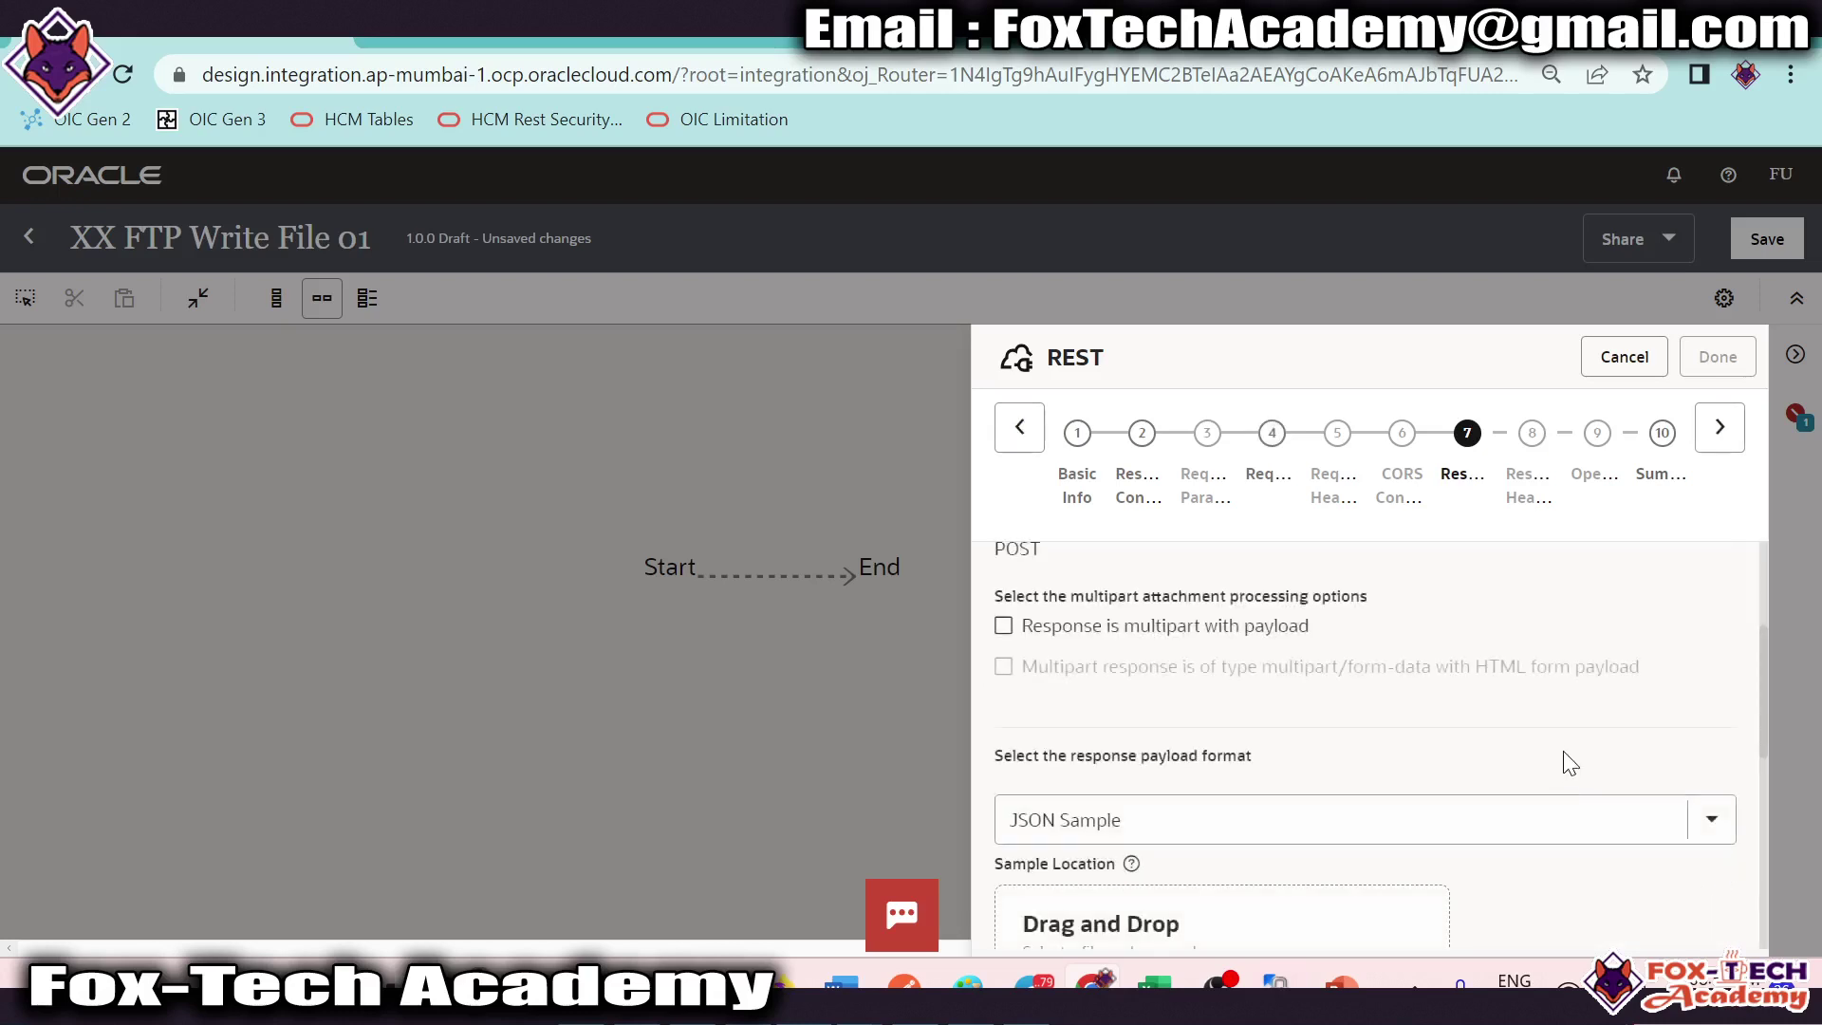
Step: Proceed to the summary and finish configuring the startREST trigger
scroll(1562, 760, "down", 5)
left_click(1719, 427)
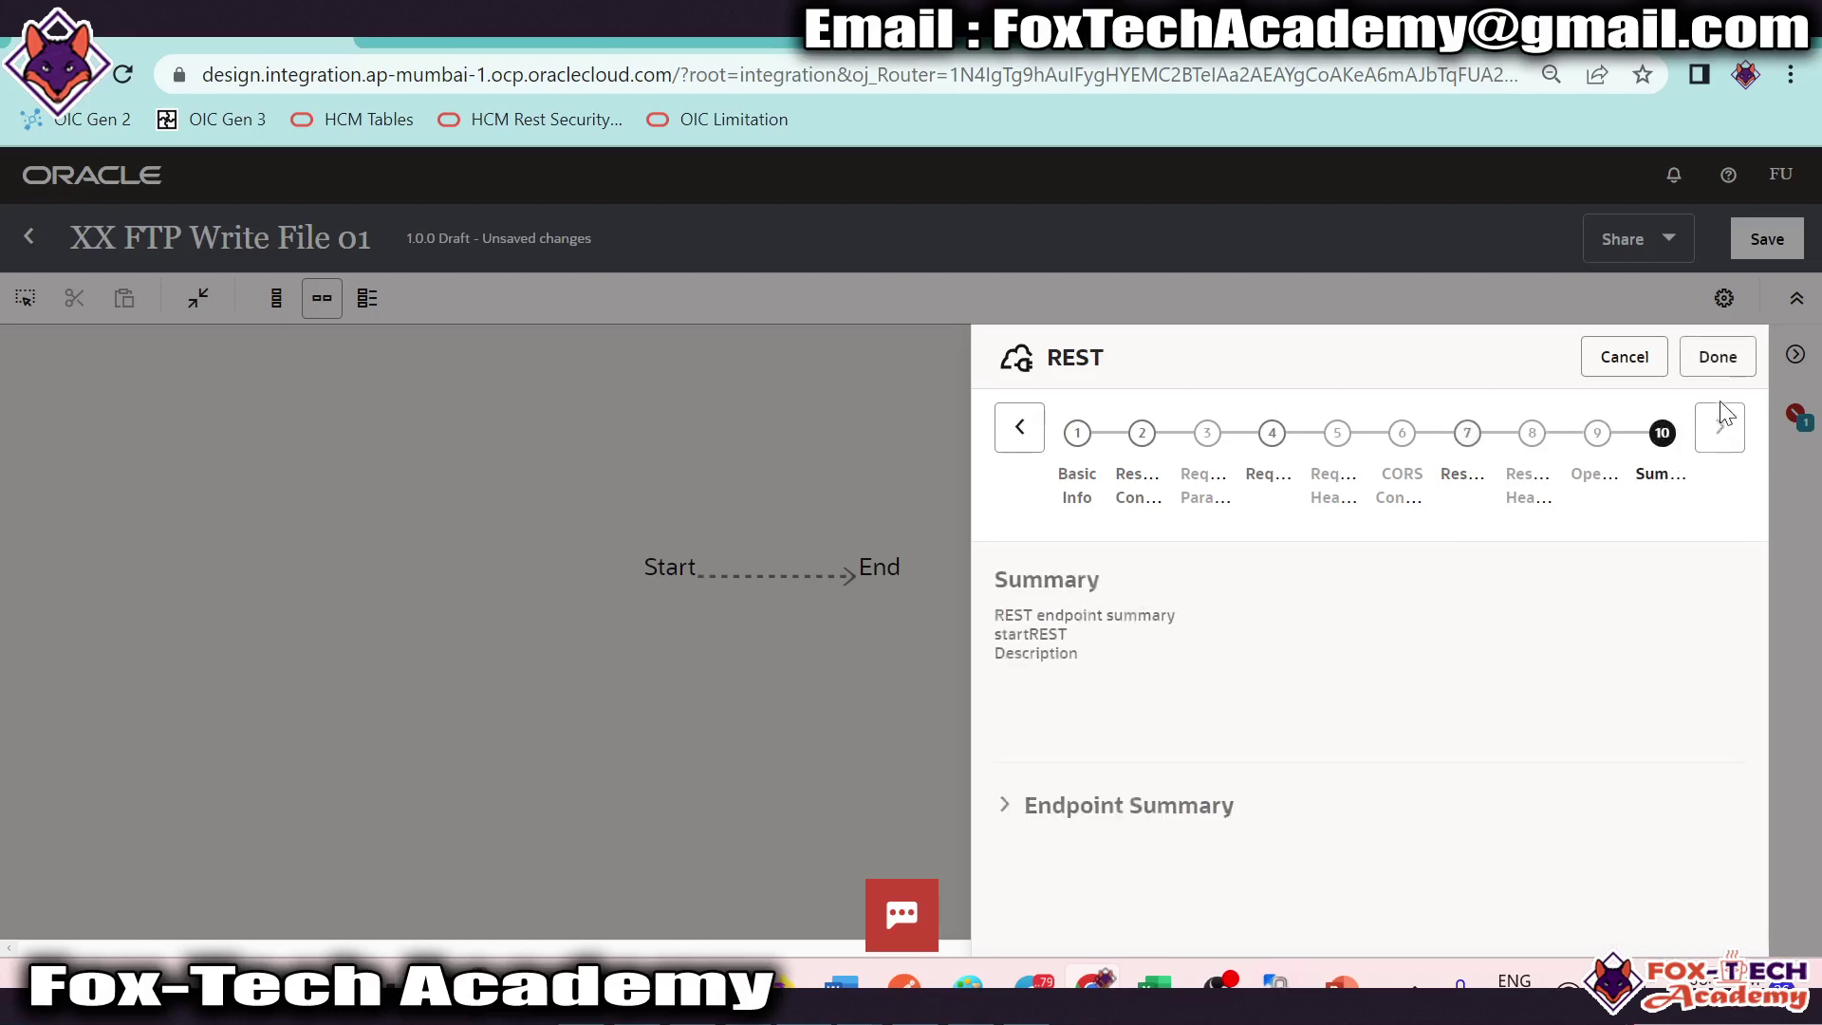
left_click(1717, 357)
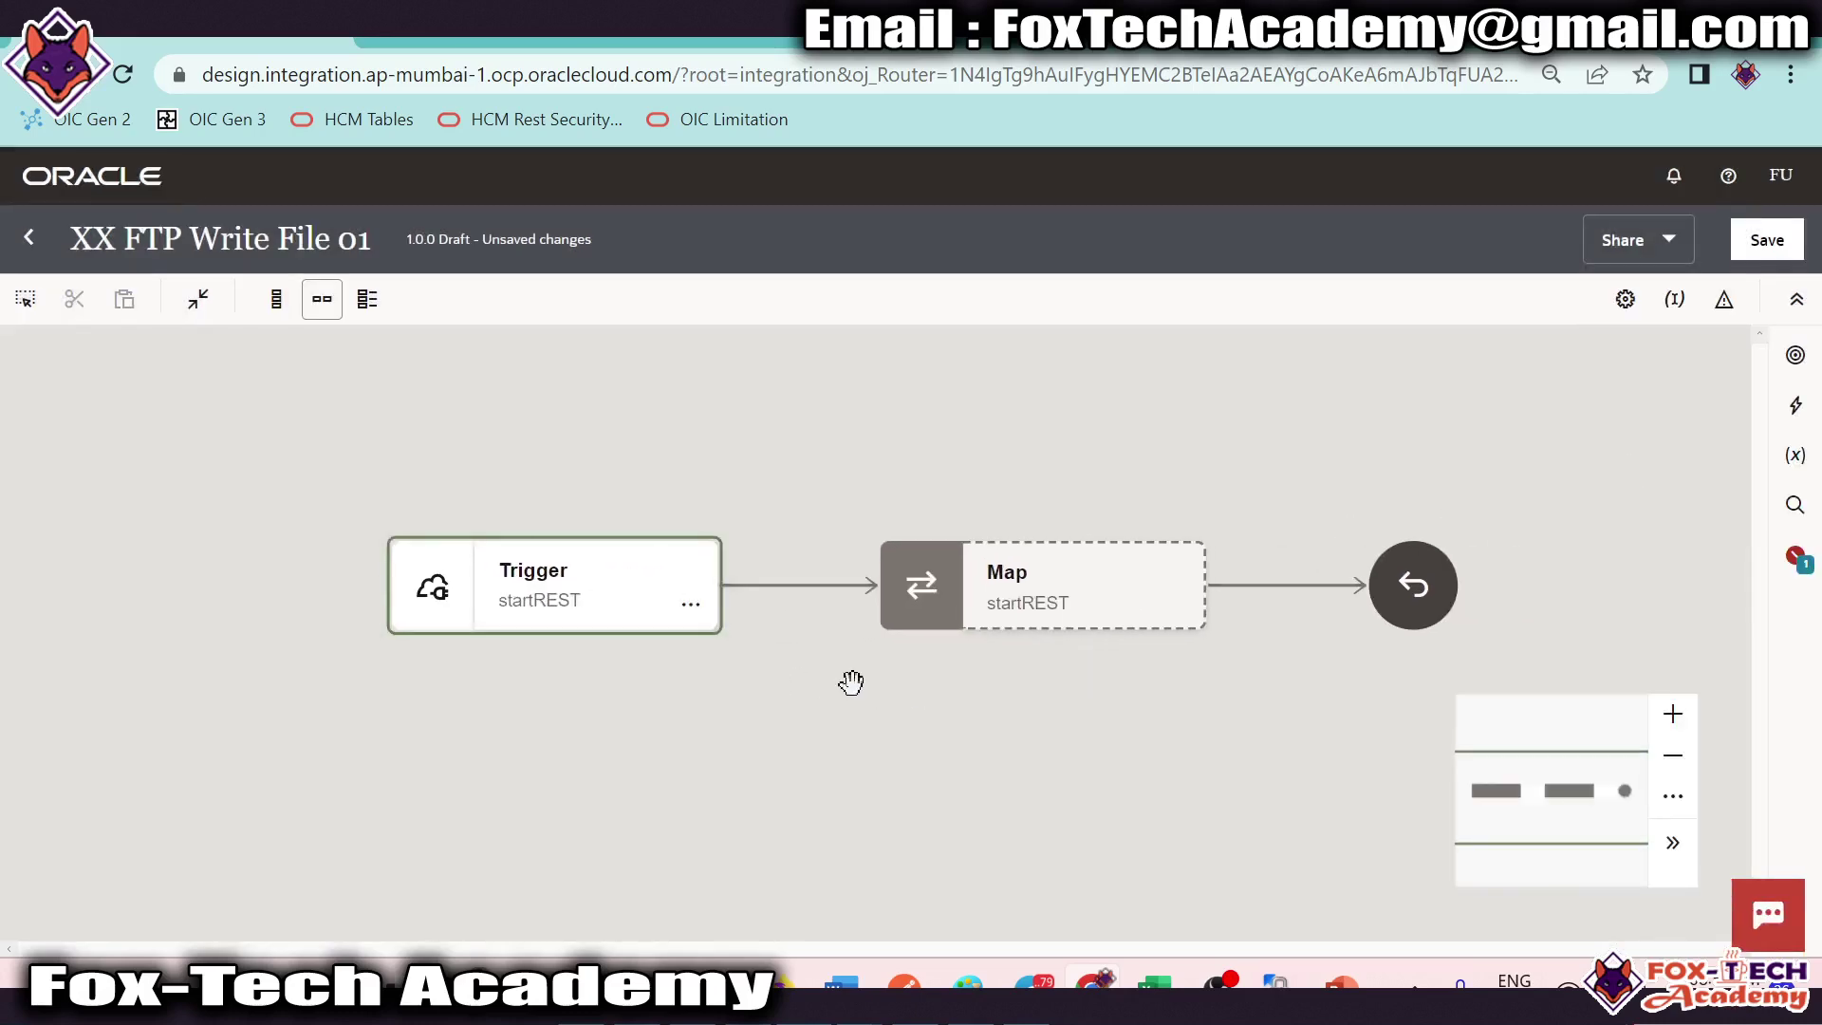
Step: Insert a Stage File action between the startREST trigger and the map, and check the SFTP client's Stage File folder
left_click_drag(1053, 715, 960, 713)
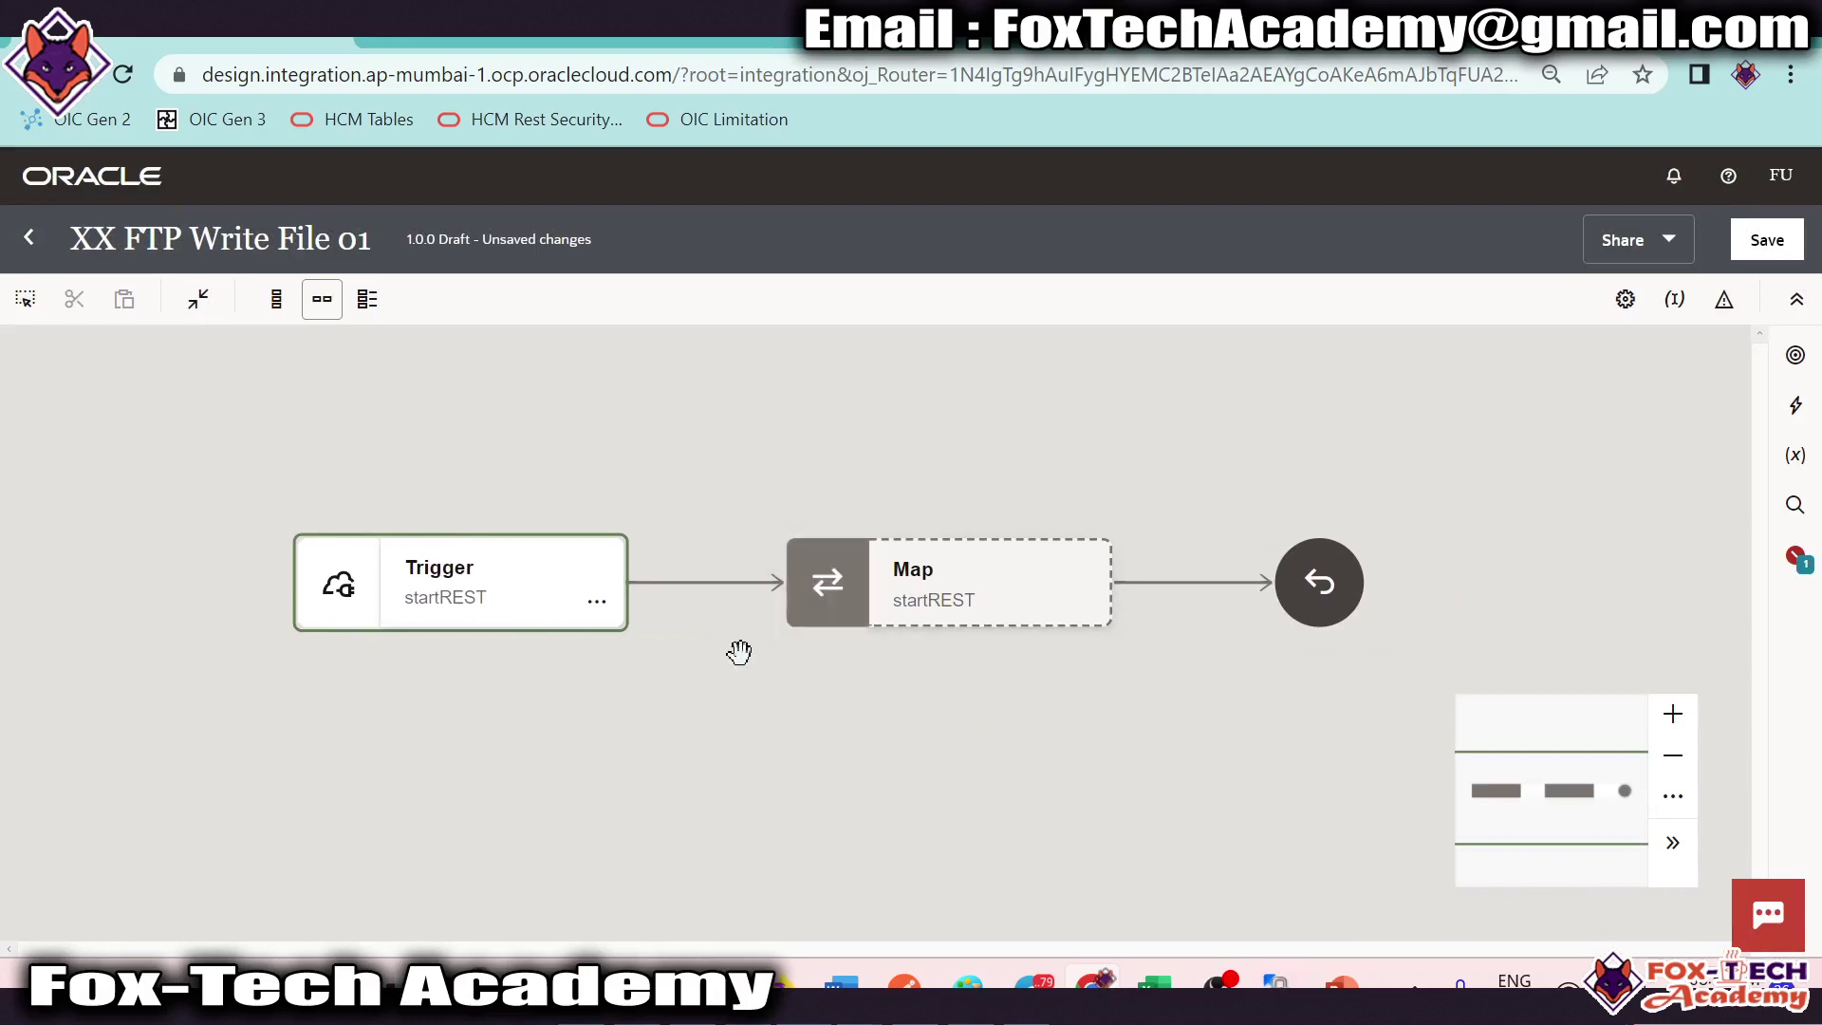
left_click(1795, 405)
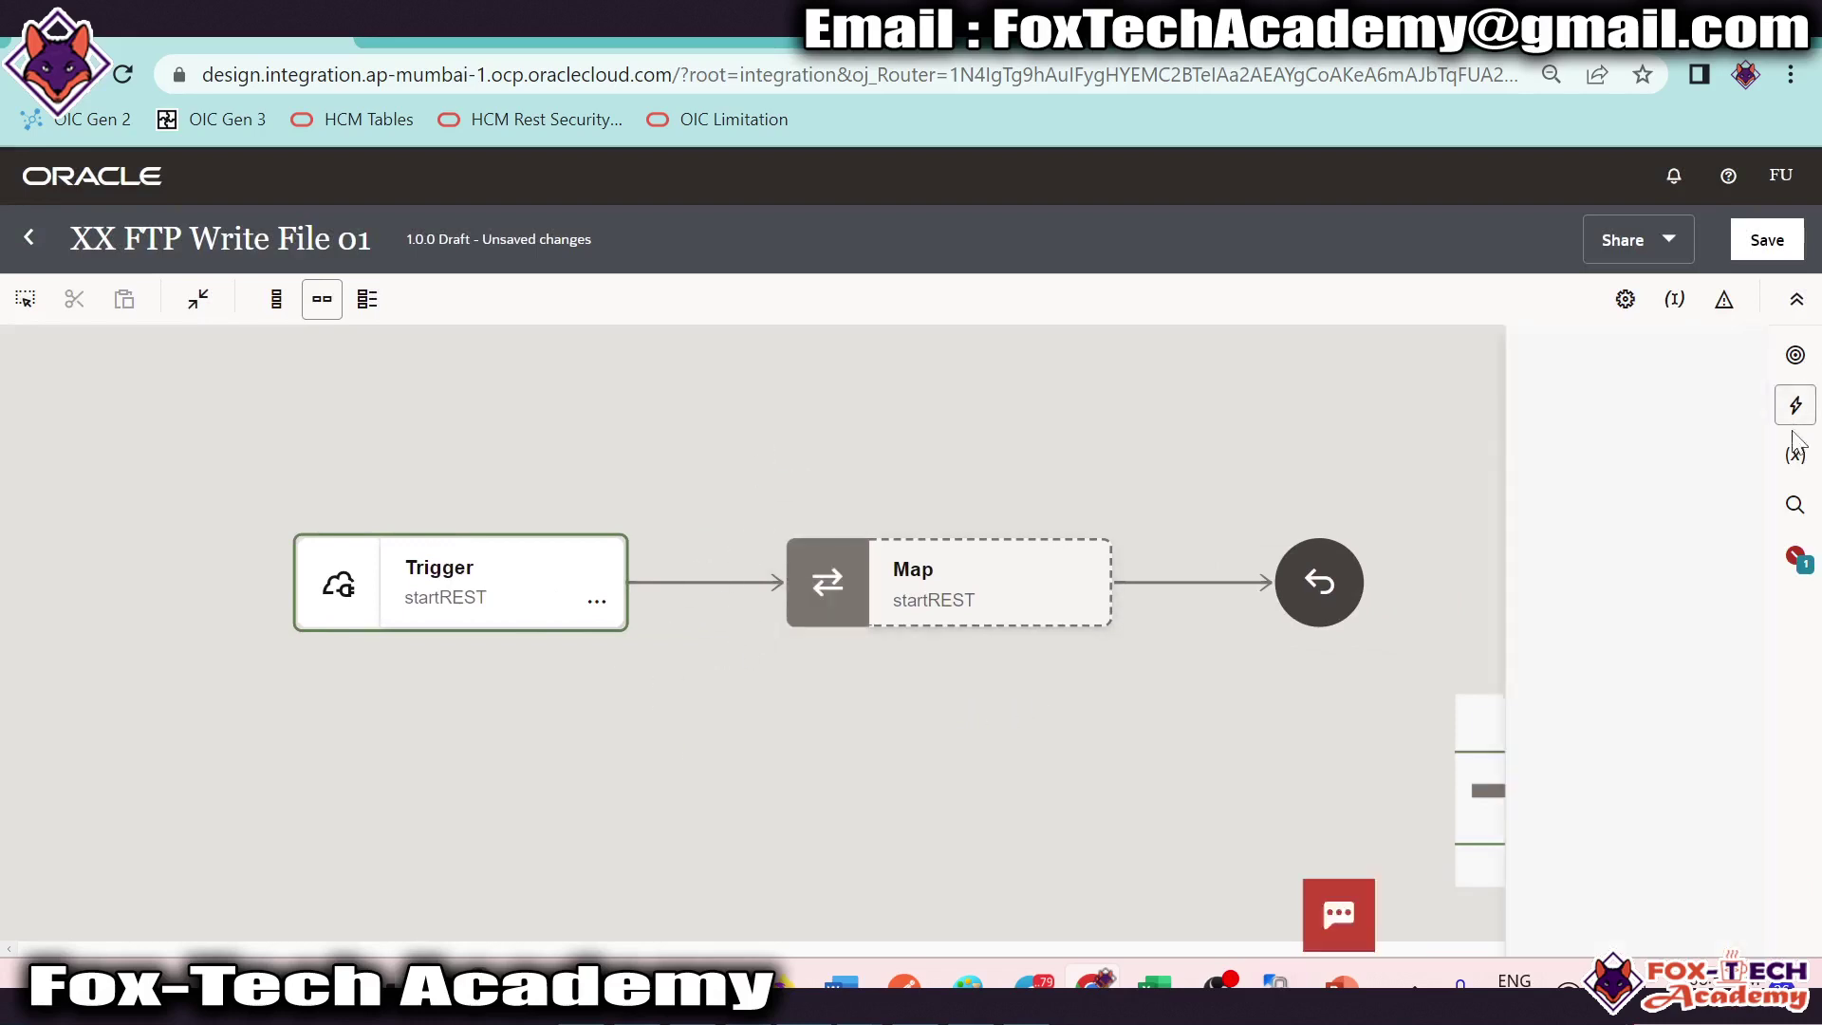
left_click_drag(1472, 543, 701, 576)
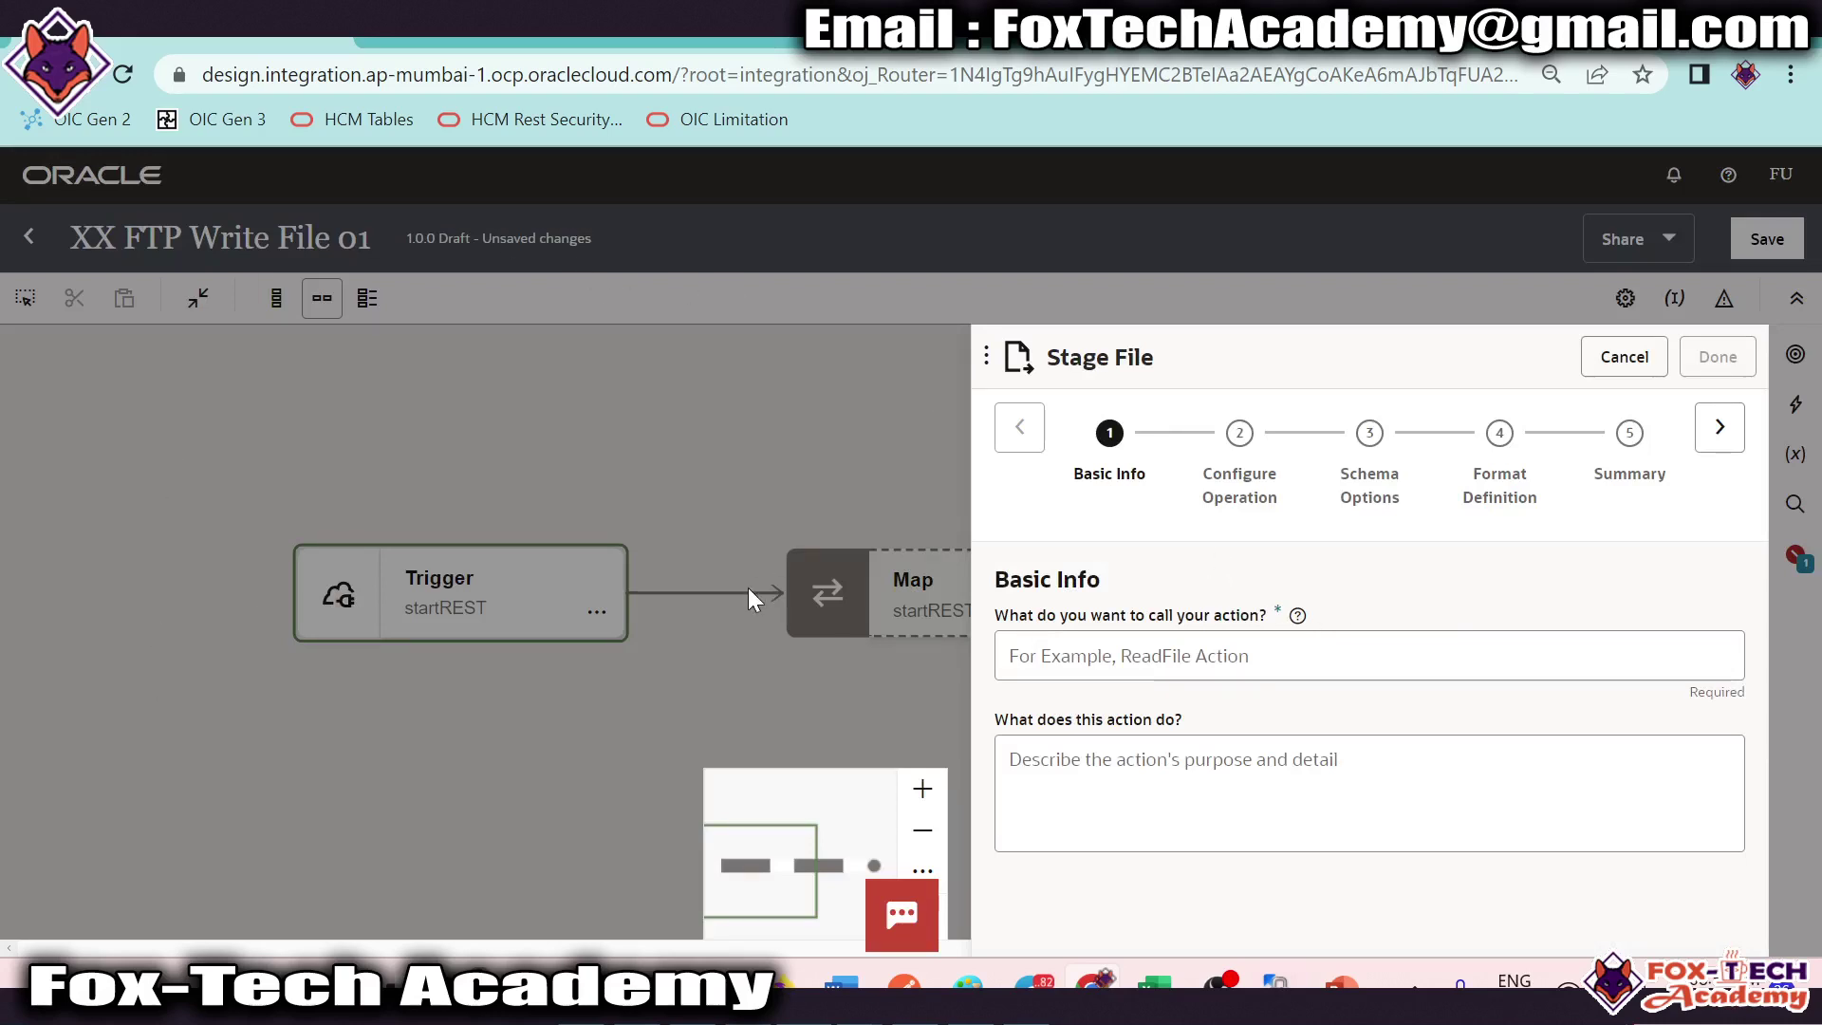
key("alt+Tab")
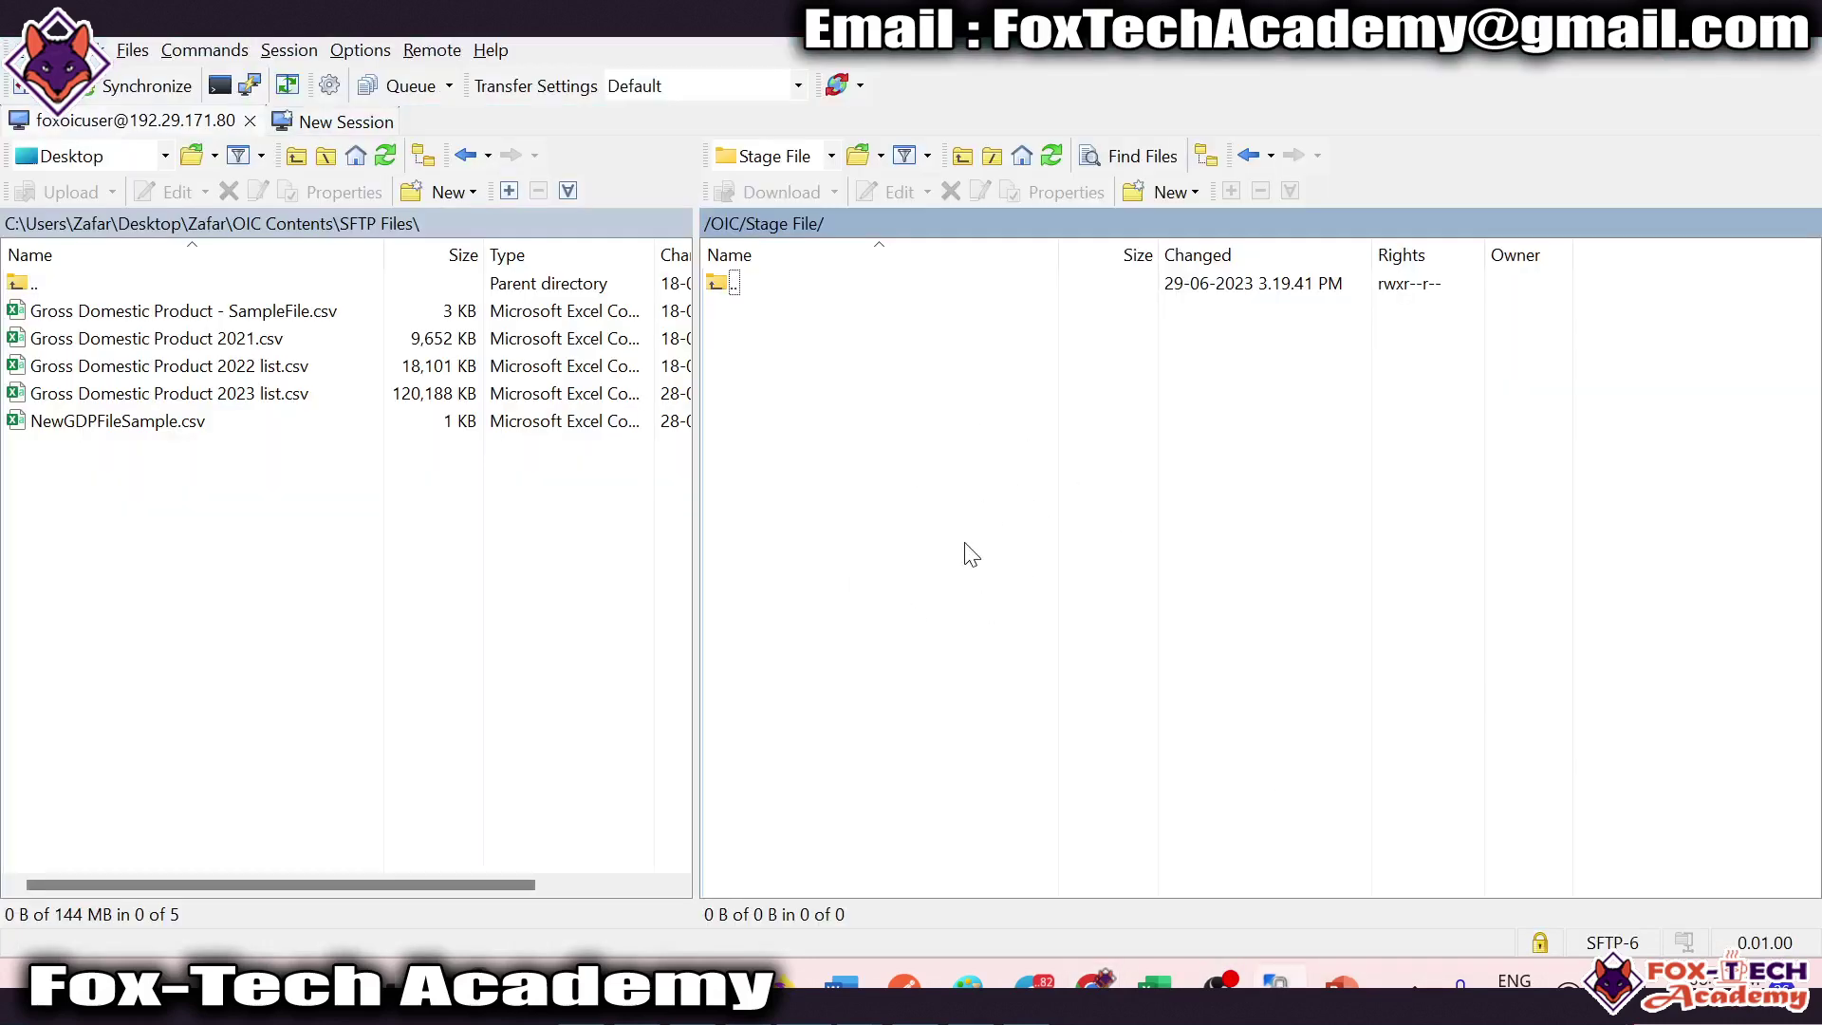
key("alt+Tab")
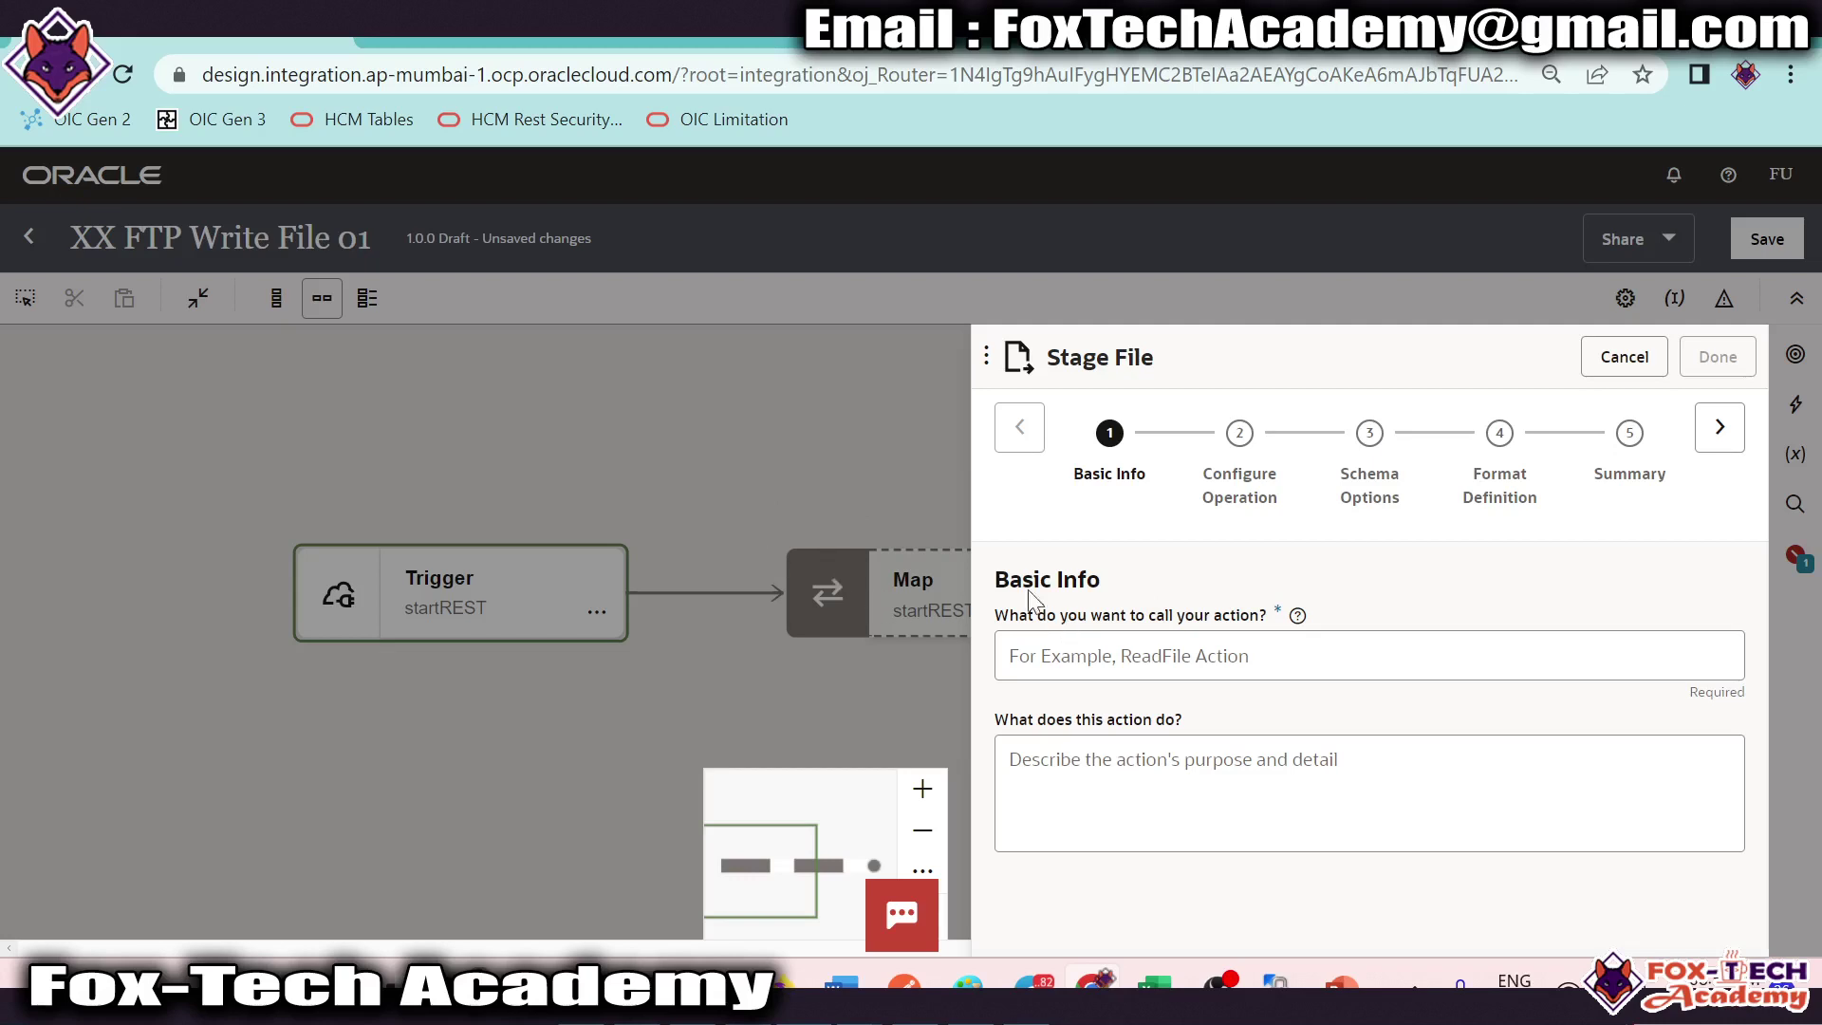
Step: Give the Stage File action a name beginning with writeFile_ and choose Write File as its operation
left_click(1161, 649)
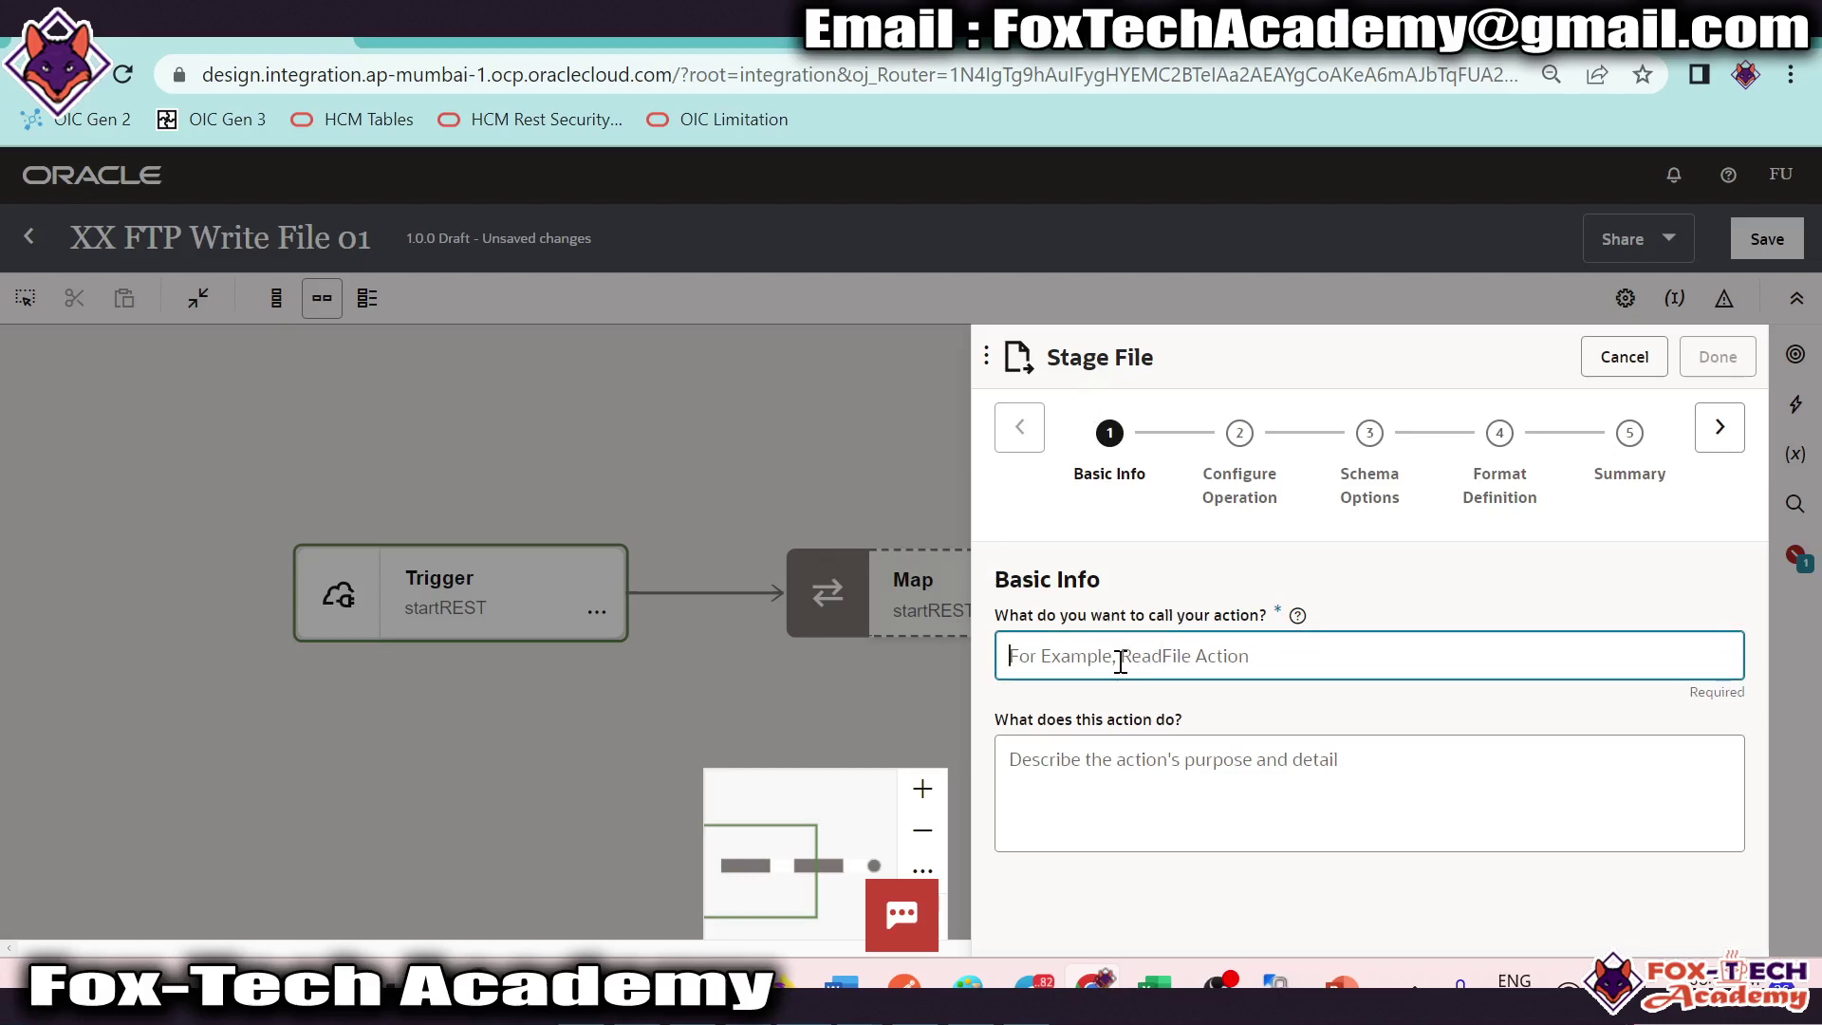
type("W")
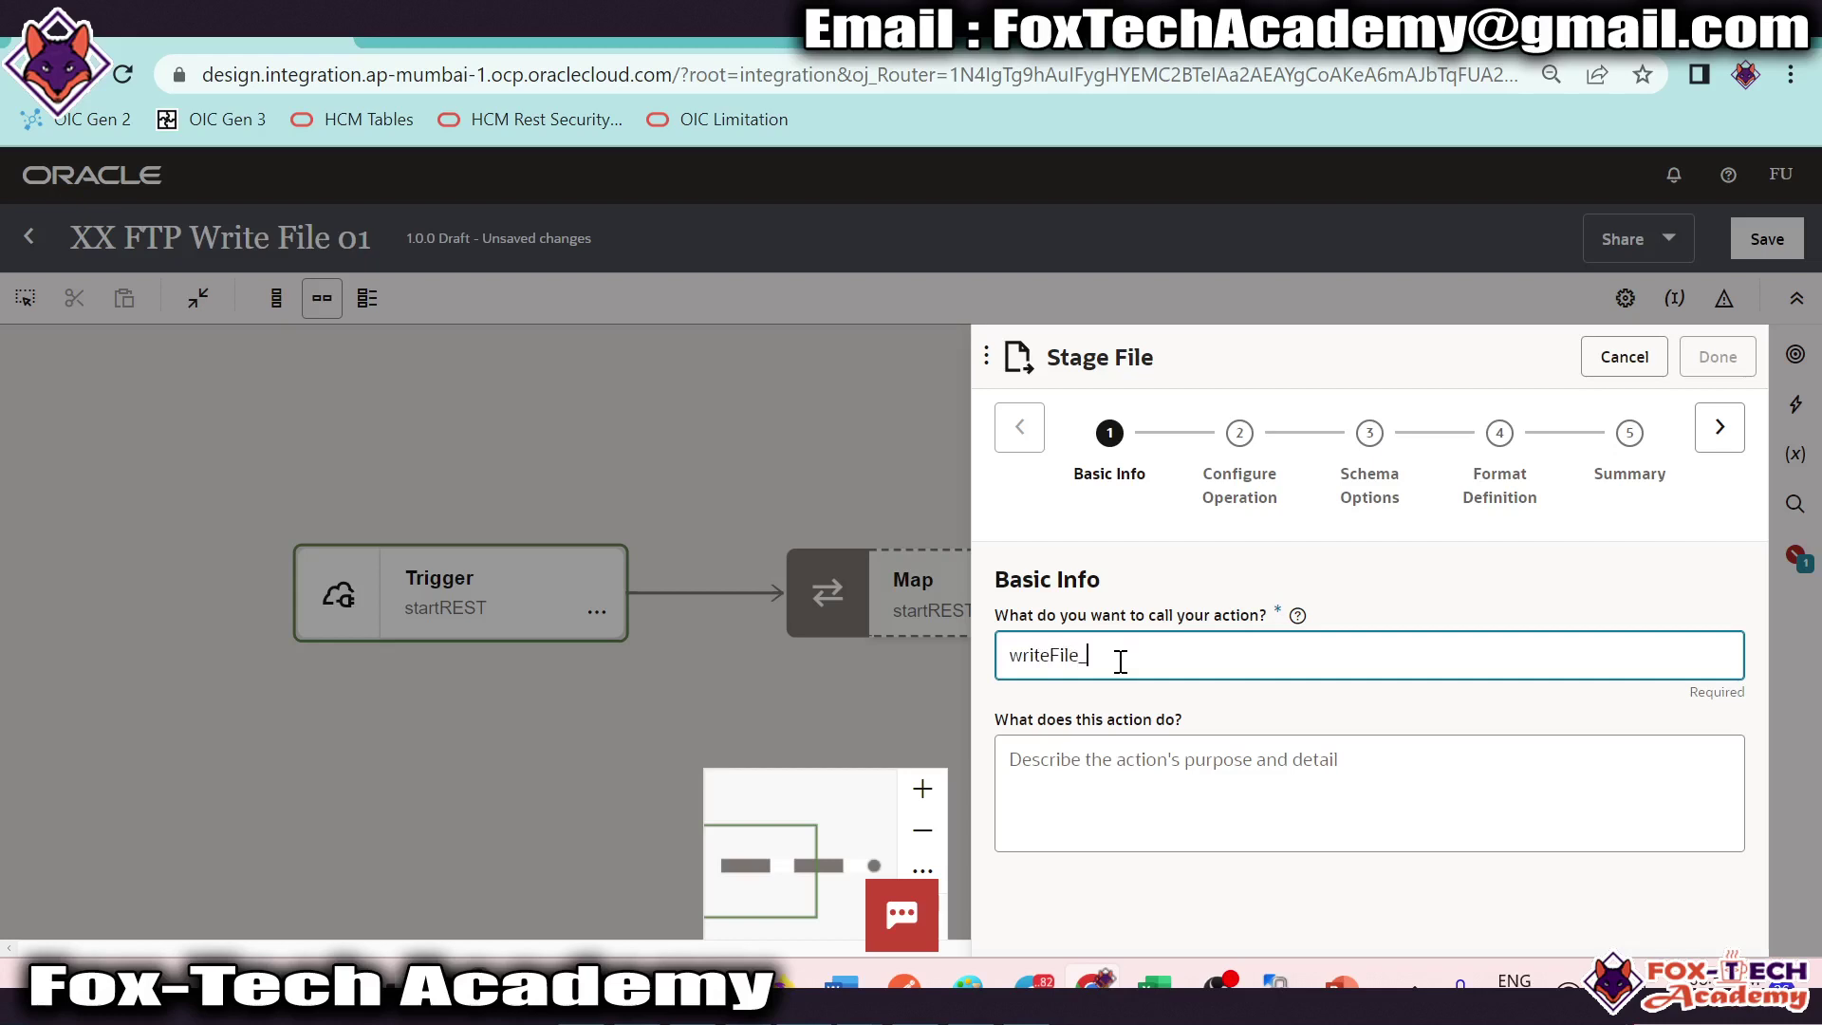
left_click(1719, 426)
scroll(1157, 664, "down", 2)
scroll(1160, 655, "up", 2)
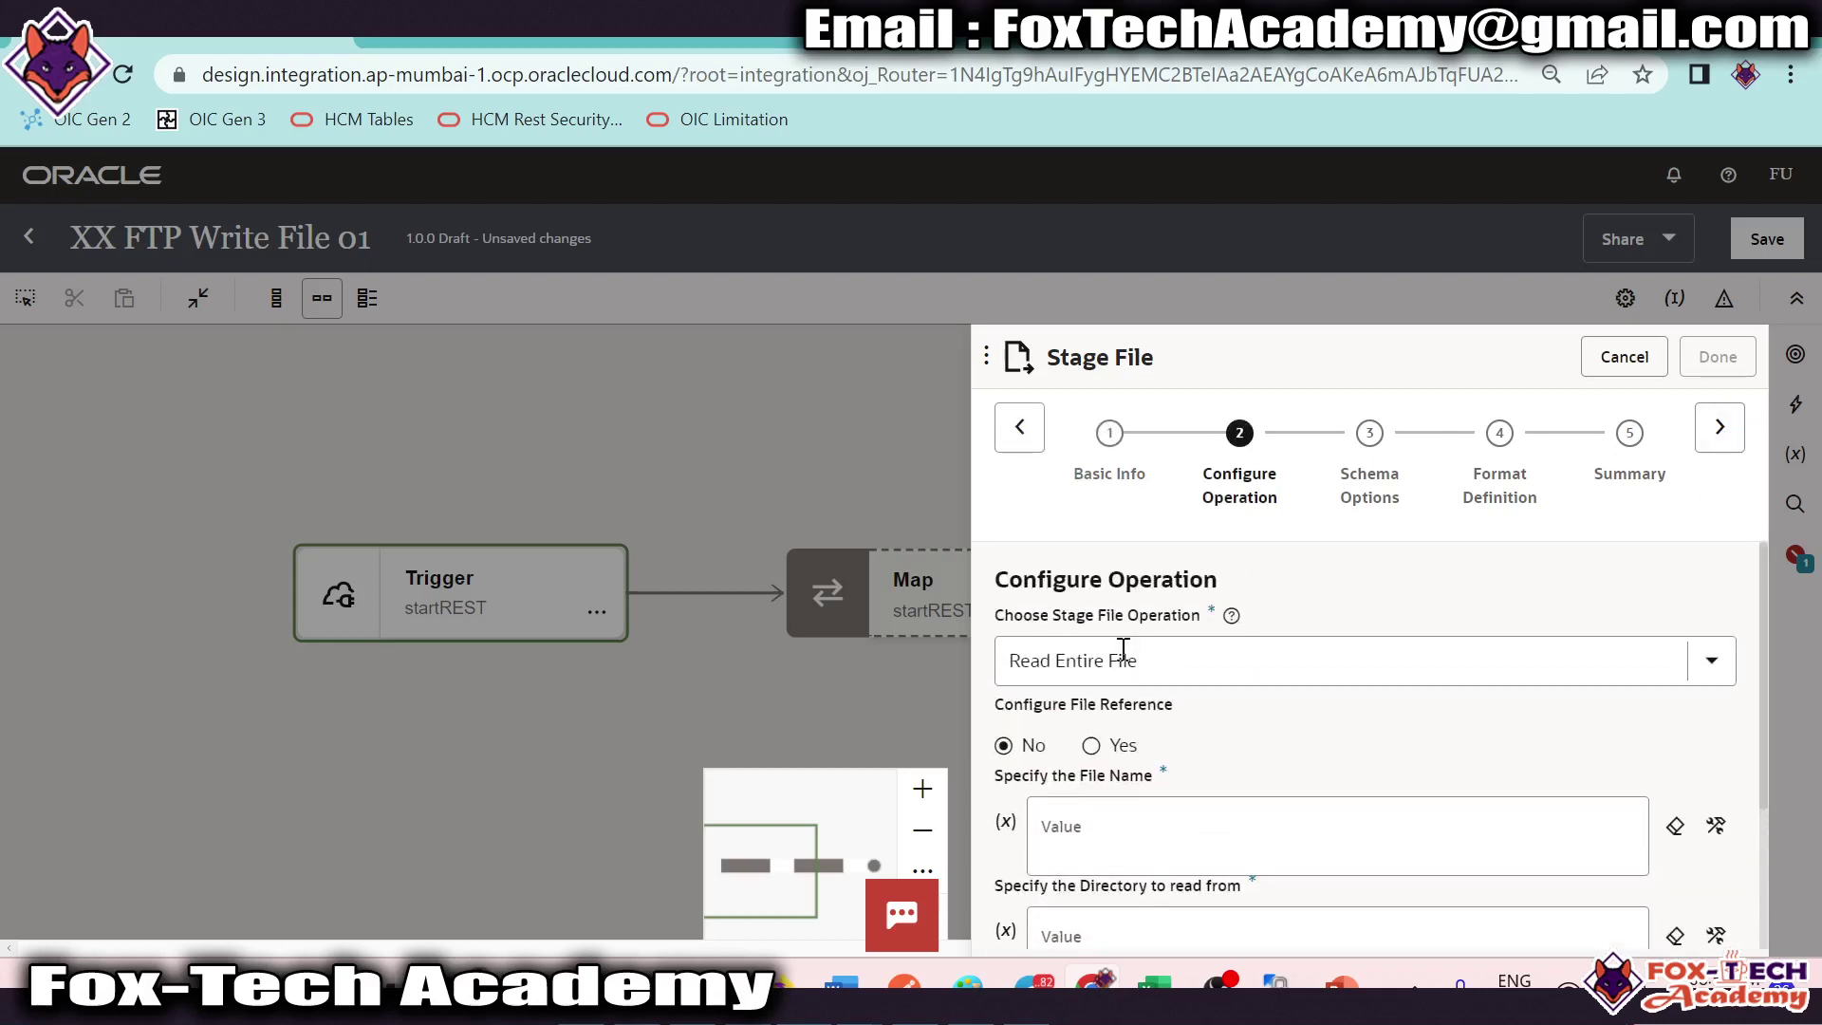
left_click(1122, 655)
left_click(1119, 321)
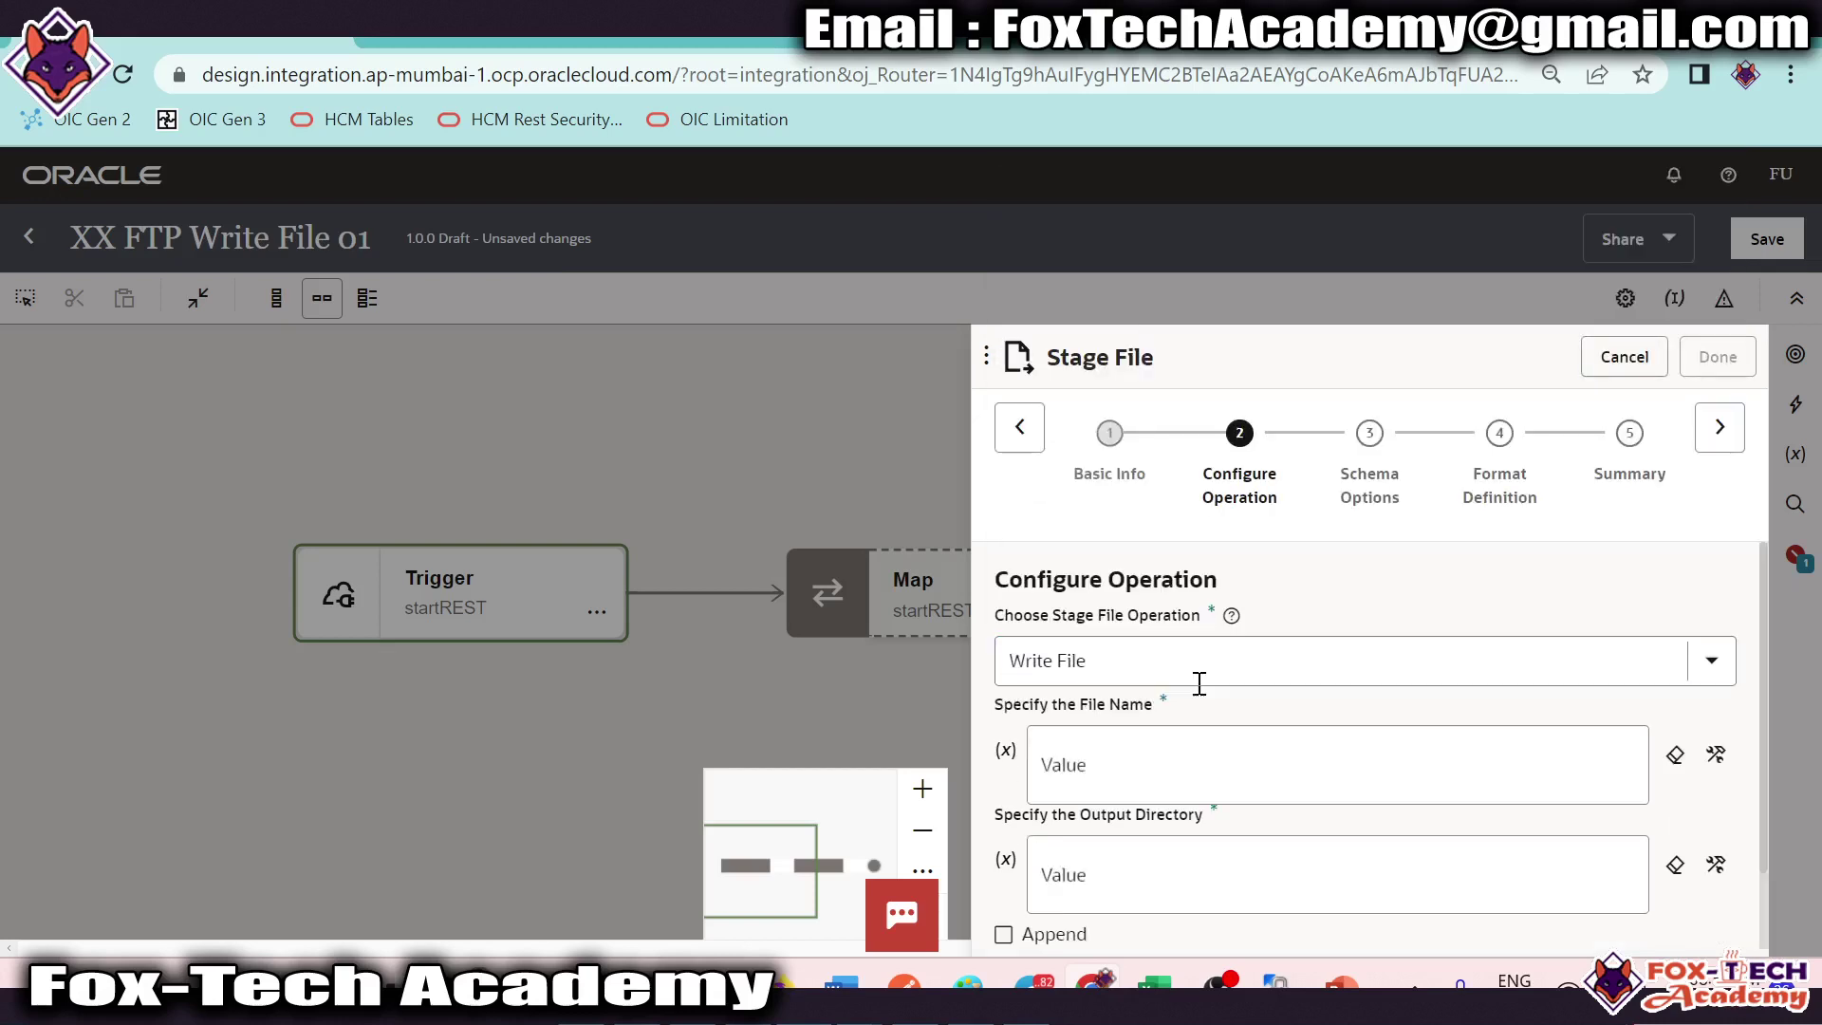
Step: Open the expression builder for the Stage File's file name and begin the expression with concat('EmployeeData_',
scroll(1273, 661, "down", 1)
left_click(1099, 681)
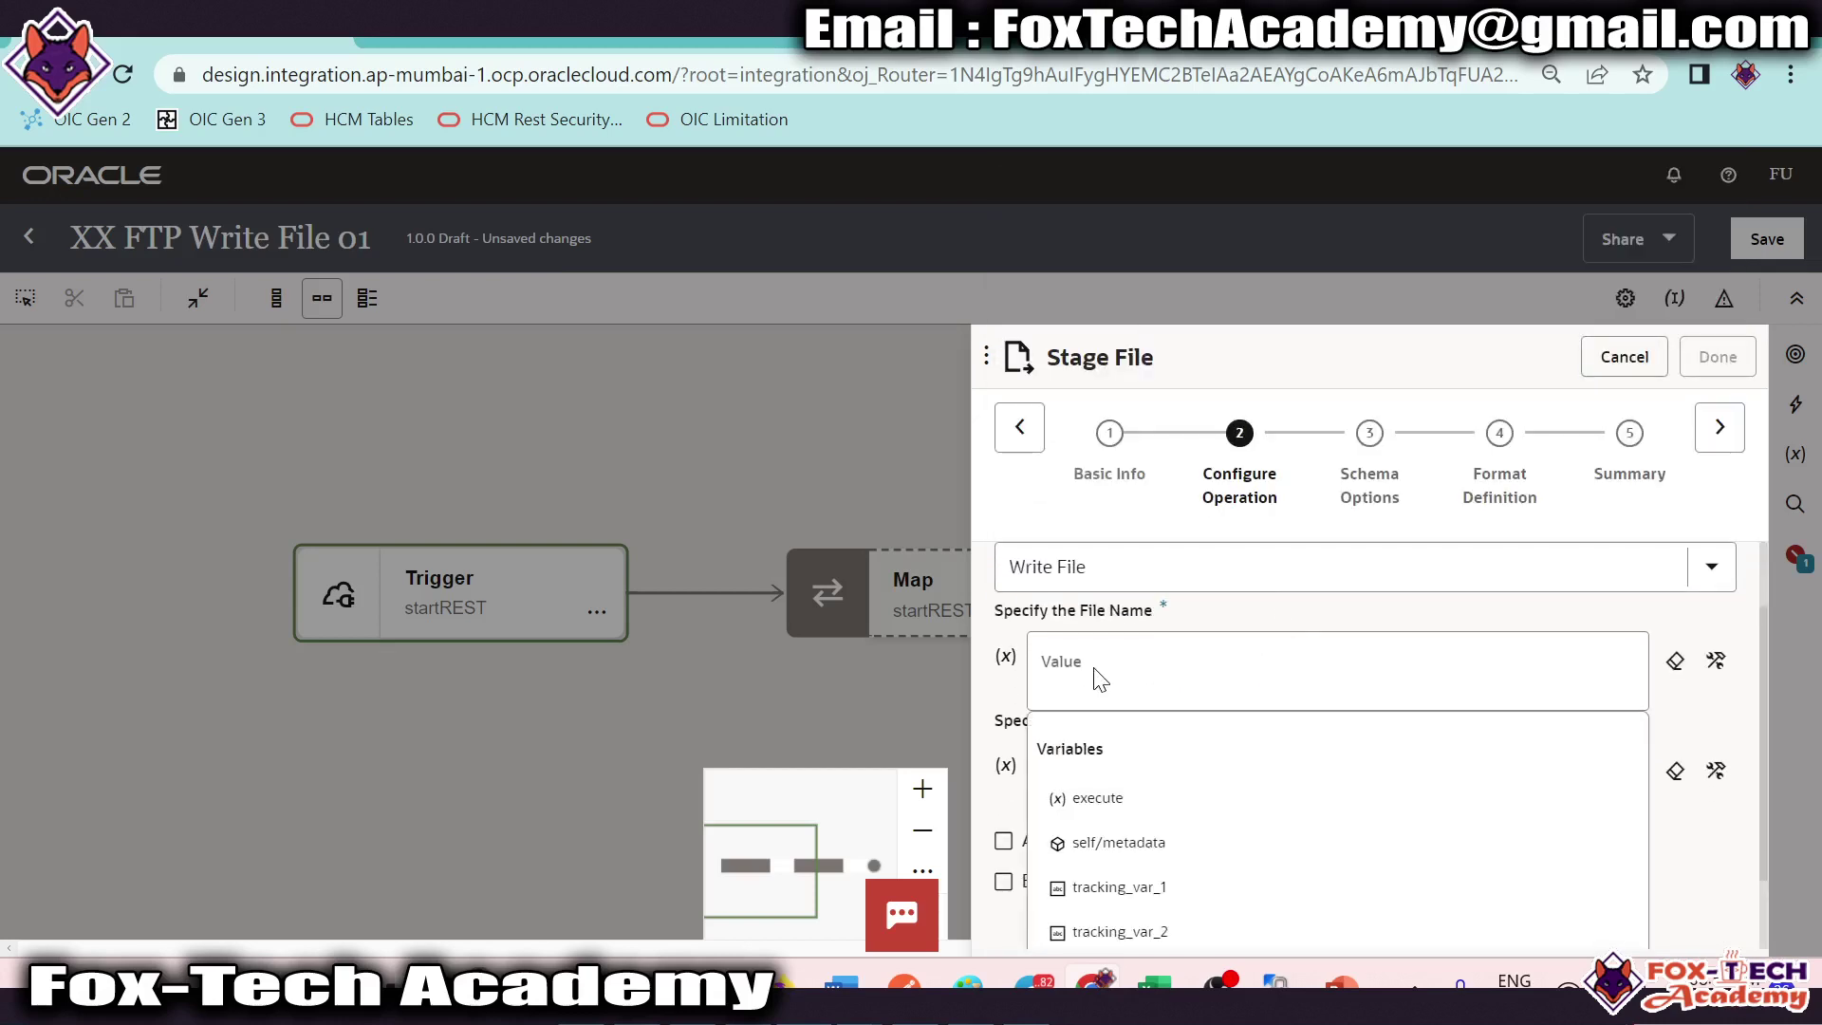
left_click(1716, 661)
left_click(1165, 681)
type("co")
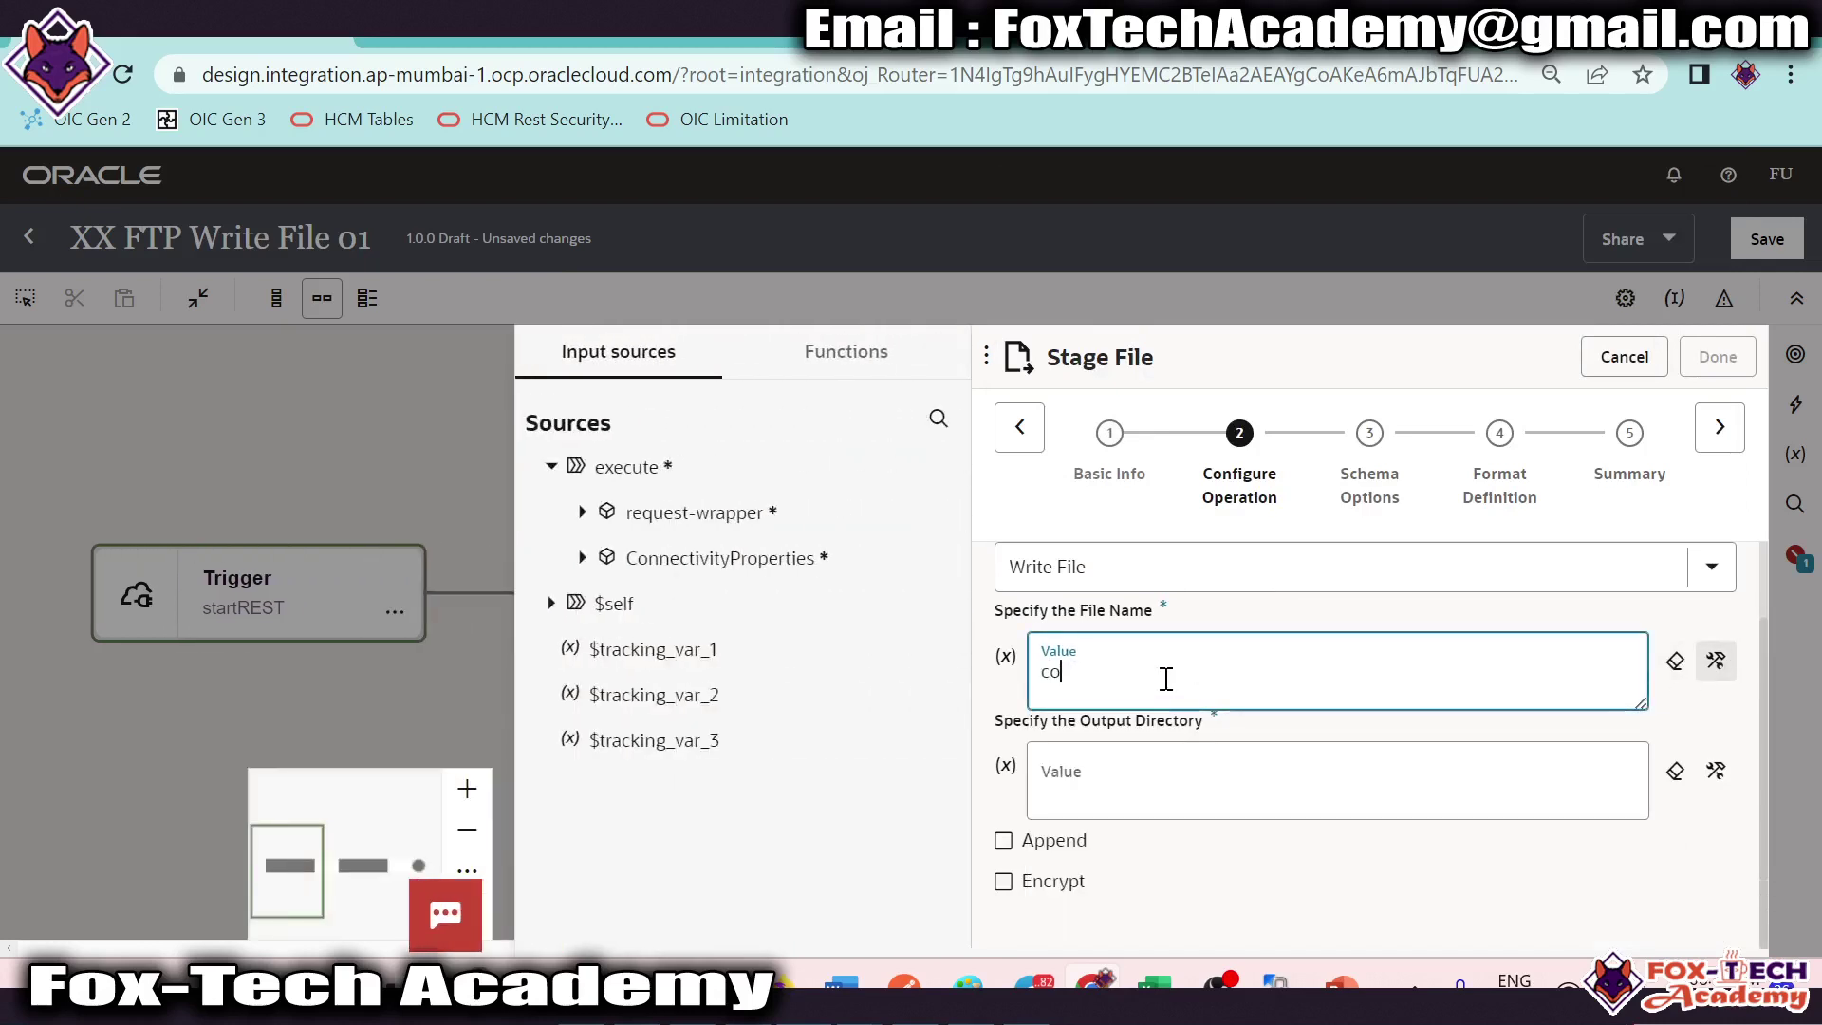
type("ncat('EmployeeData_',")
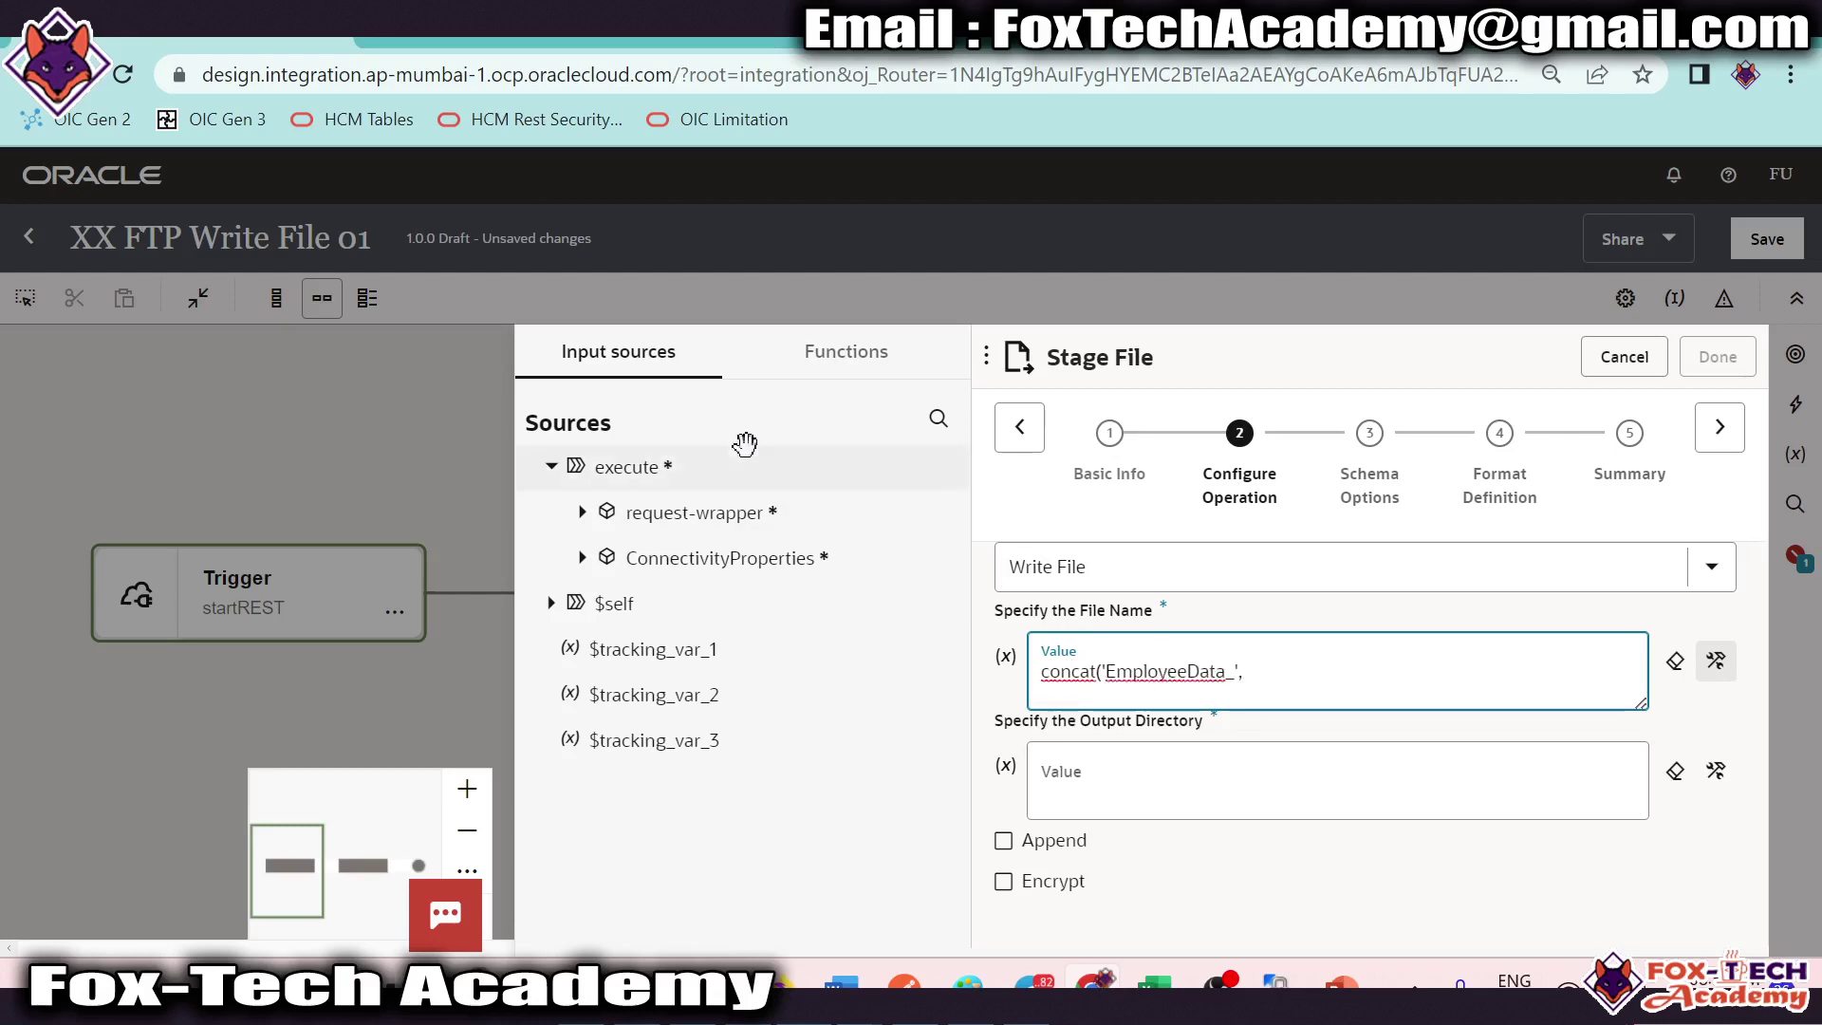
Step: Find the string conversion function and add it as the next argument of the file name's concat expression
left_click(938, 420)
type("s")
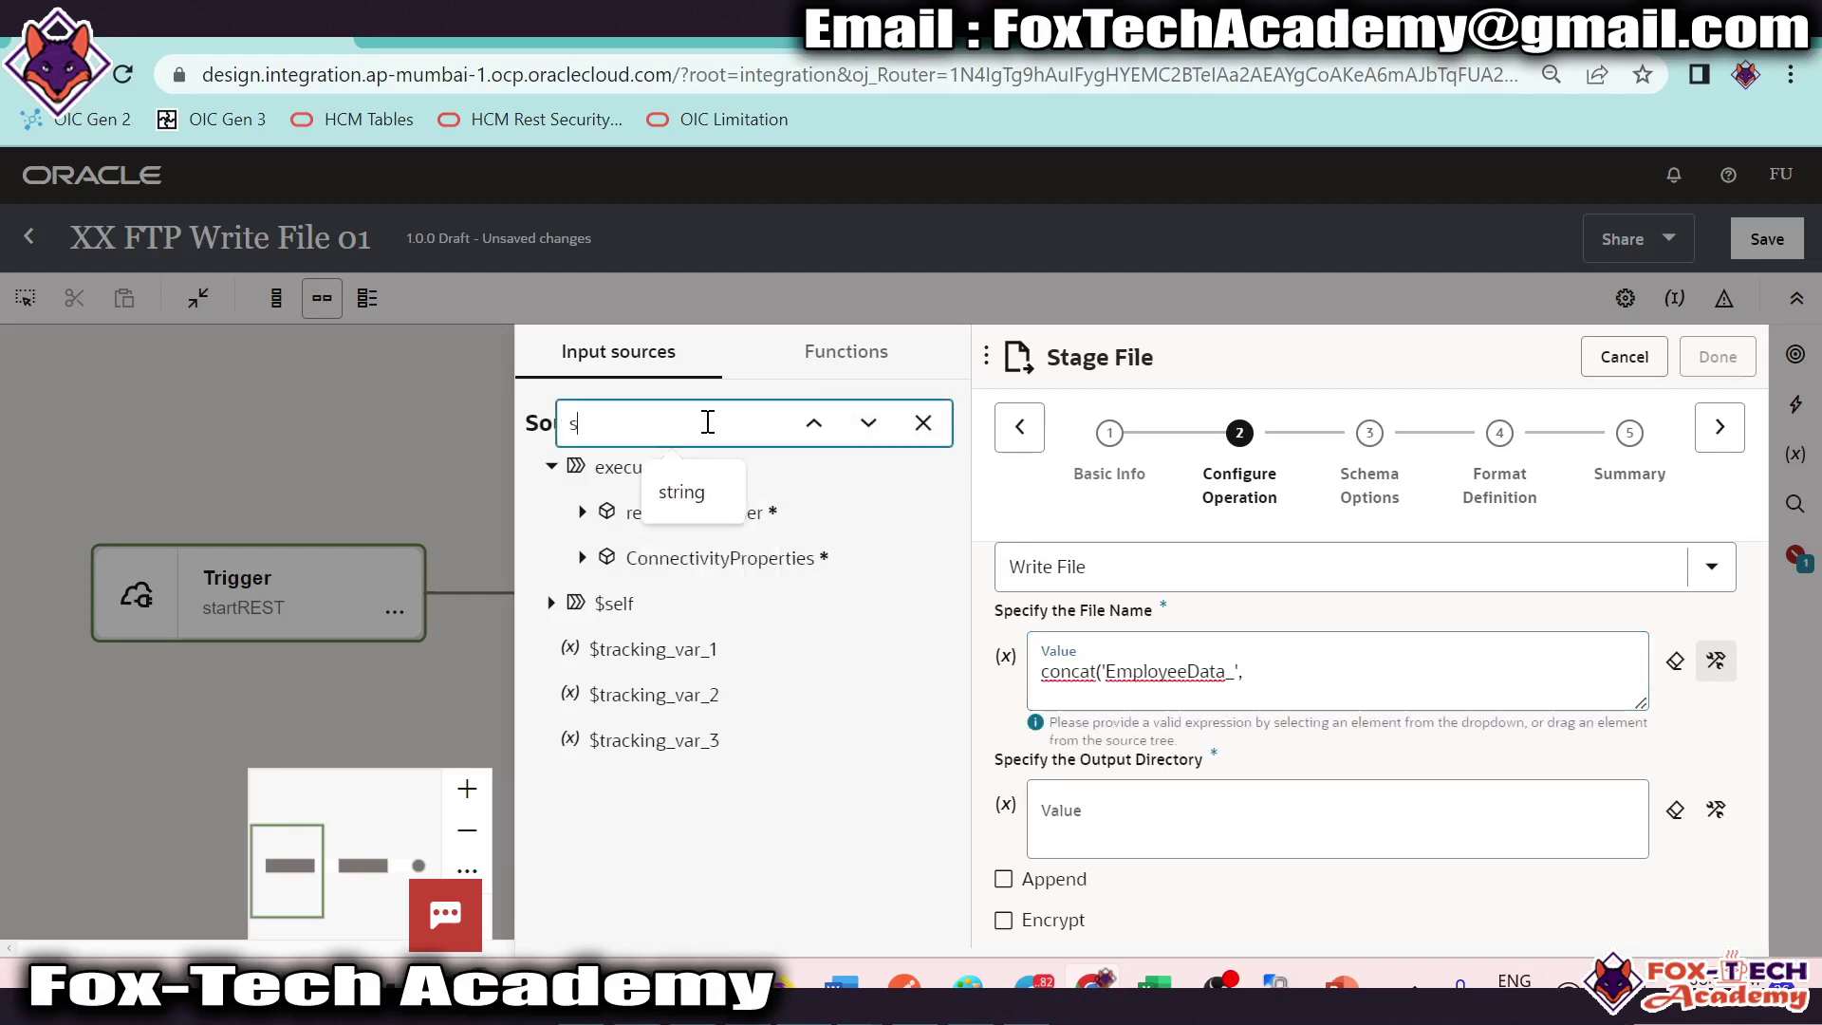
left_click(854, 365)
left_click(927, 411)
type("string")
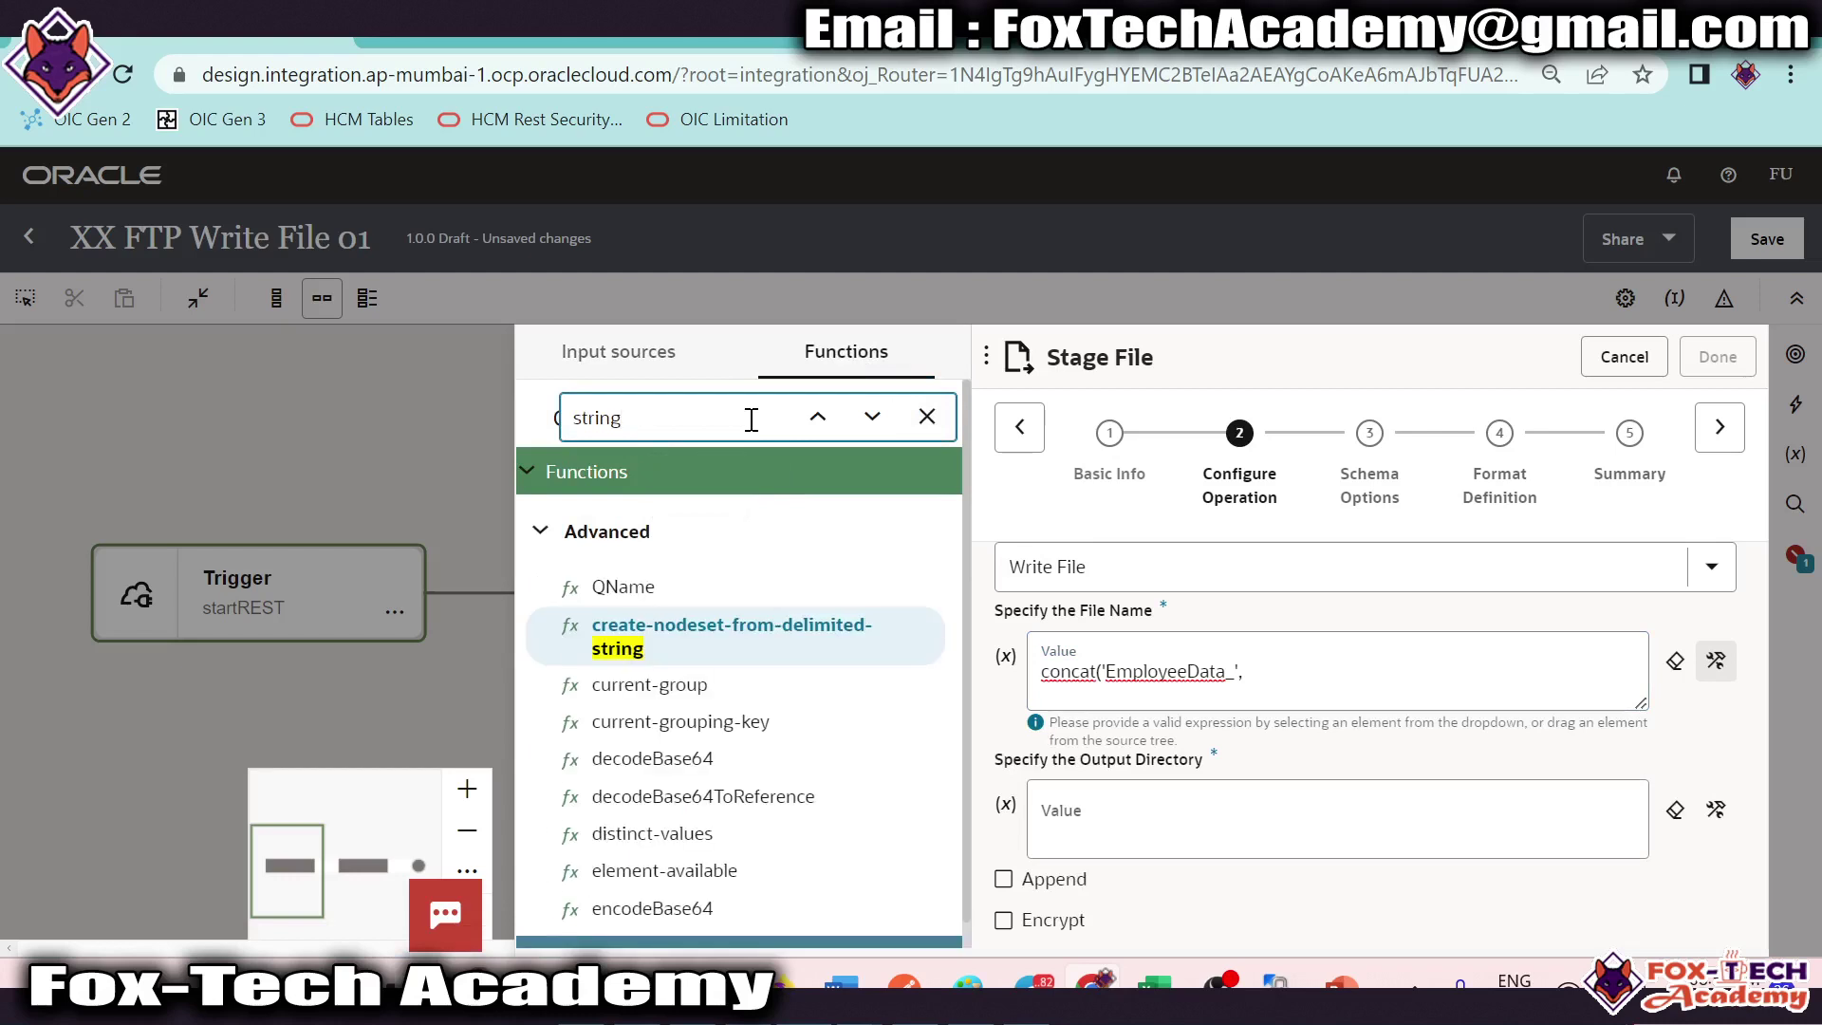
scroll(690, 754, "down", 2)
left_click_drag(618, 919, 1314, 700)
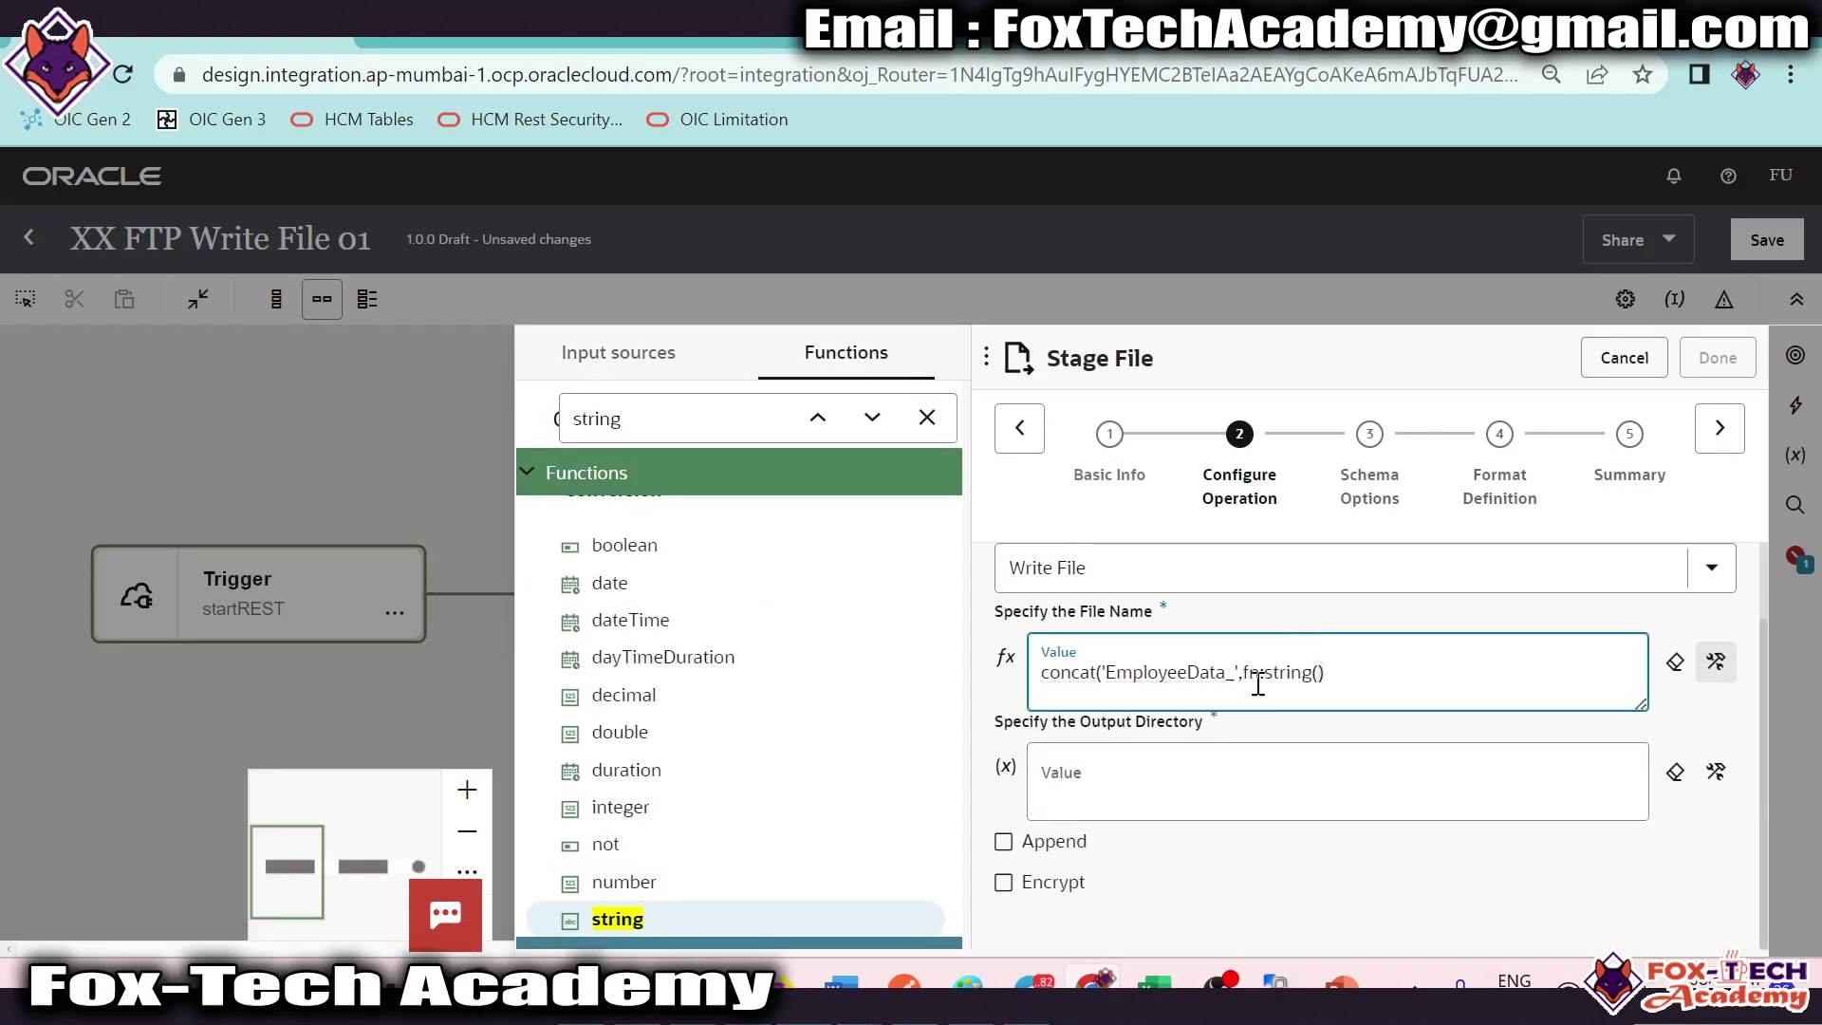
Step: Nest the current-dateTime function inside string() and close the file name expression with the '.csv' extension
left_click(1317, 672)
triple_click(740, 419)
type("date-")
scroll(667, 674, "up", 2)
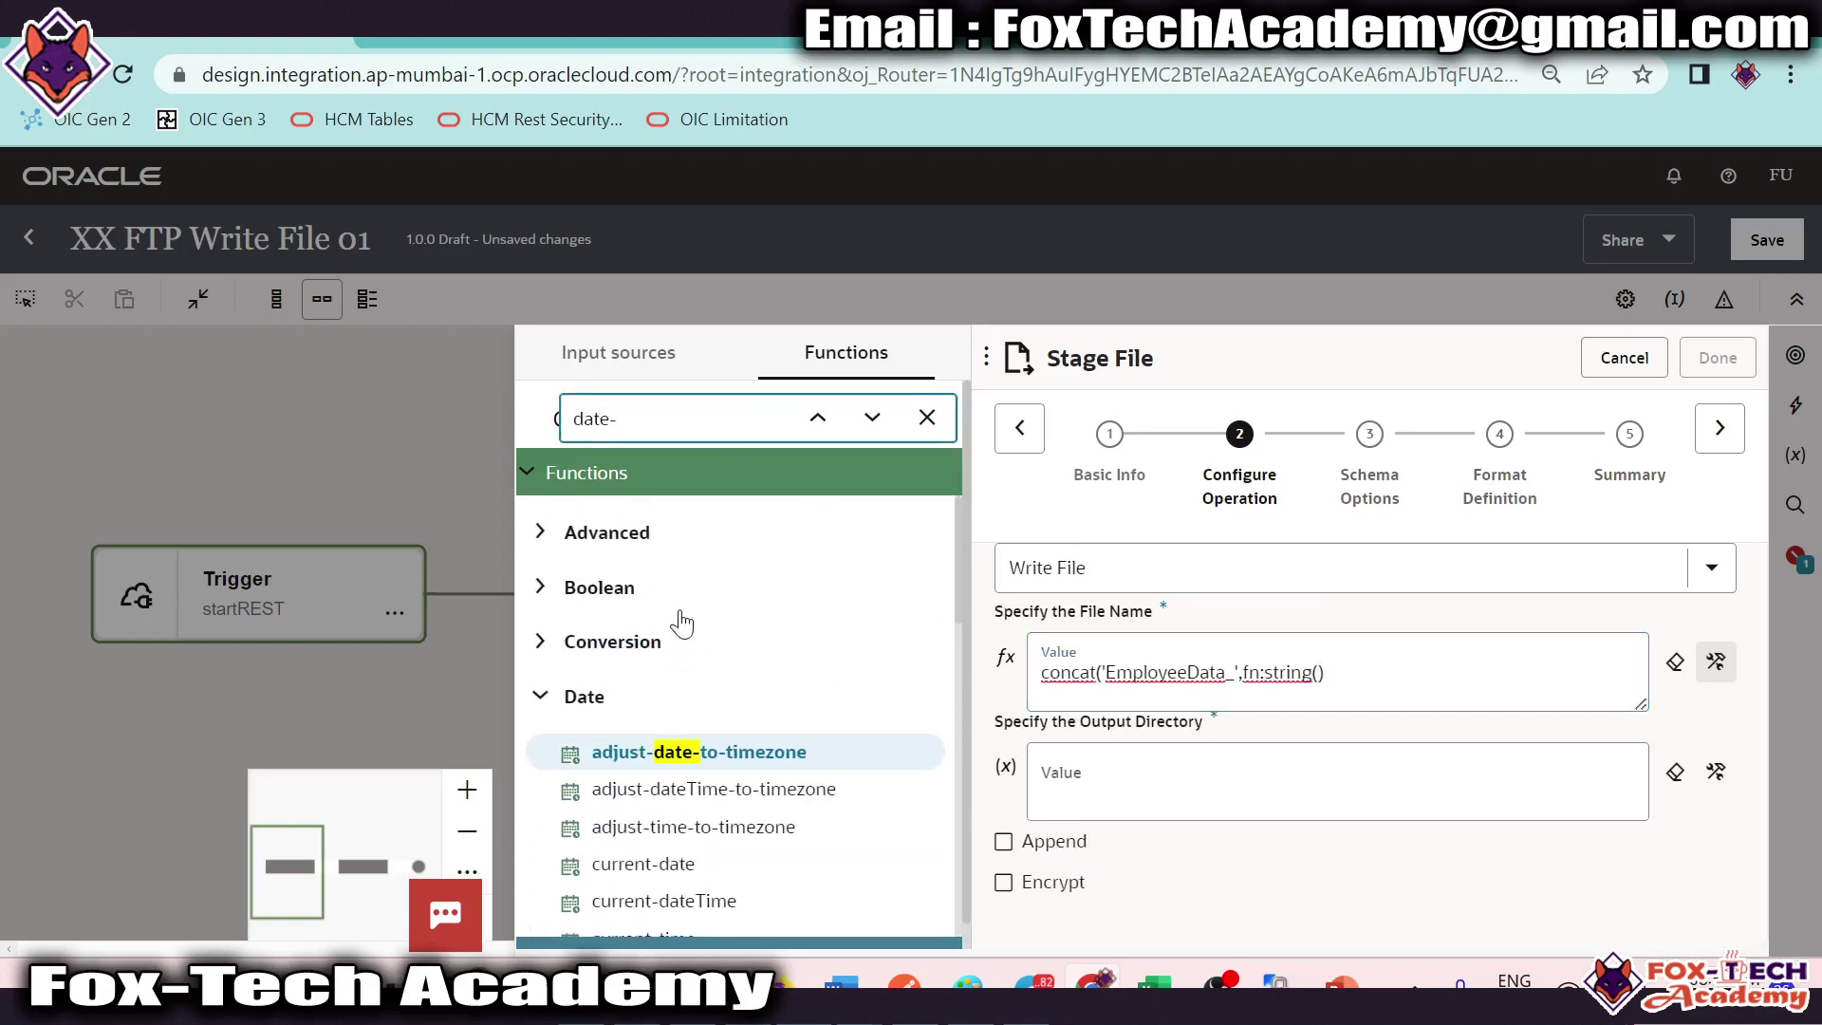
left_click_drag(683, 901, 1321, 690)
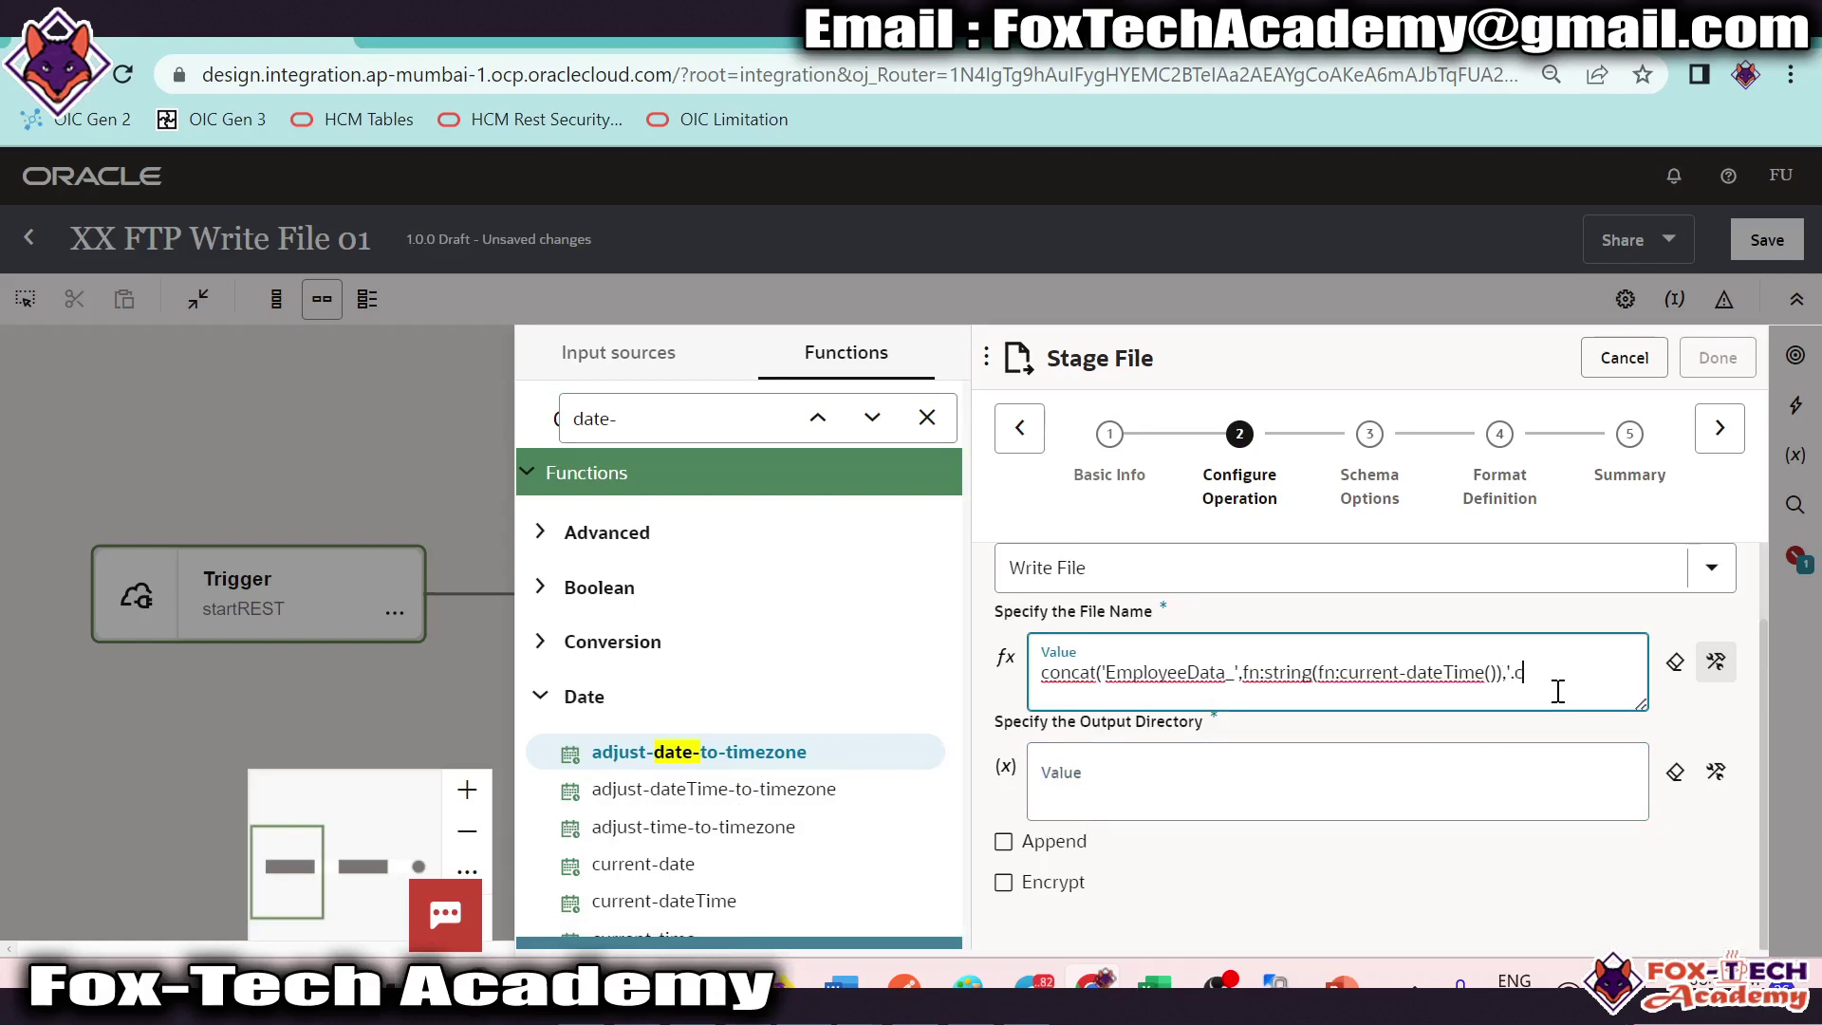
Step: Set the output directory to '/temp' and proceed through the schema options to the format definition
left_click(1151, 785)
type("/temp")
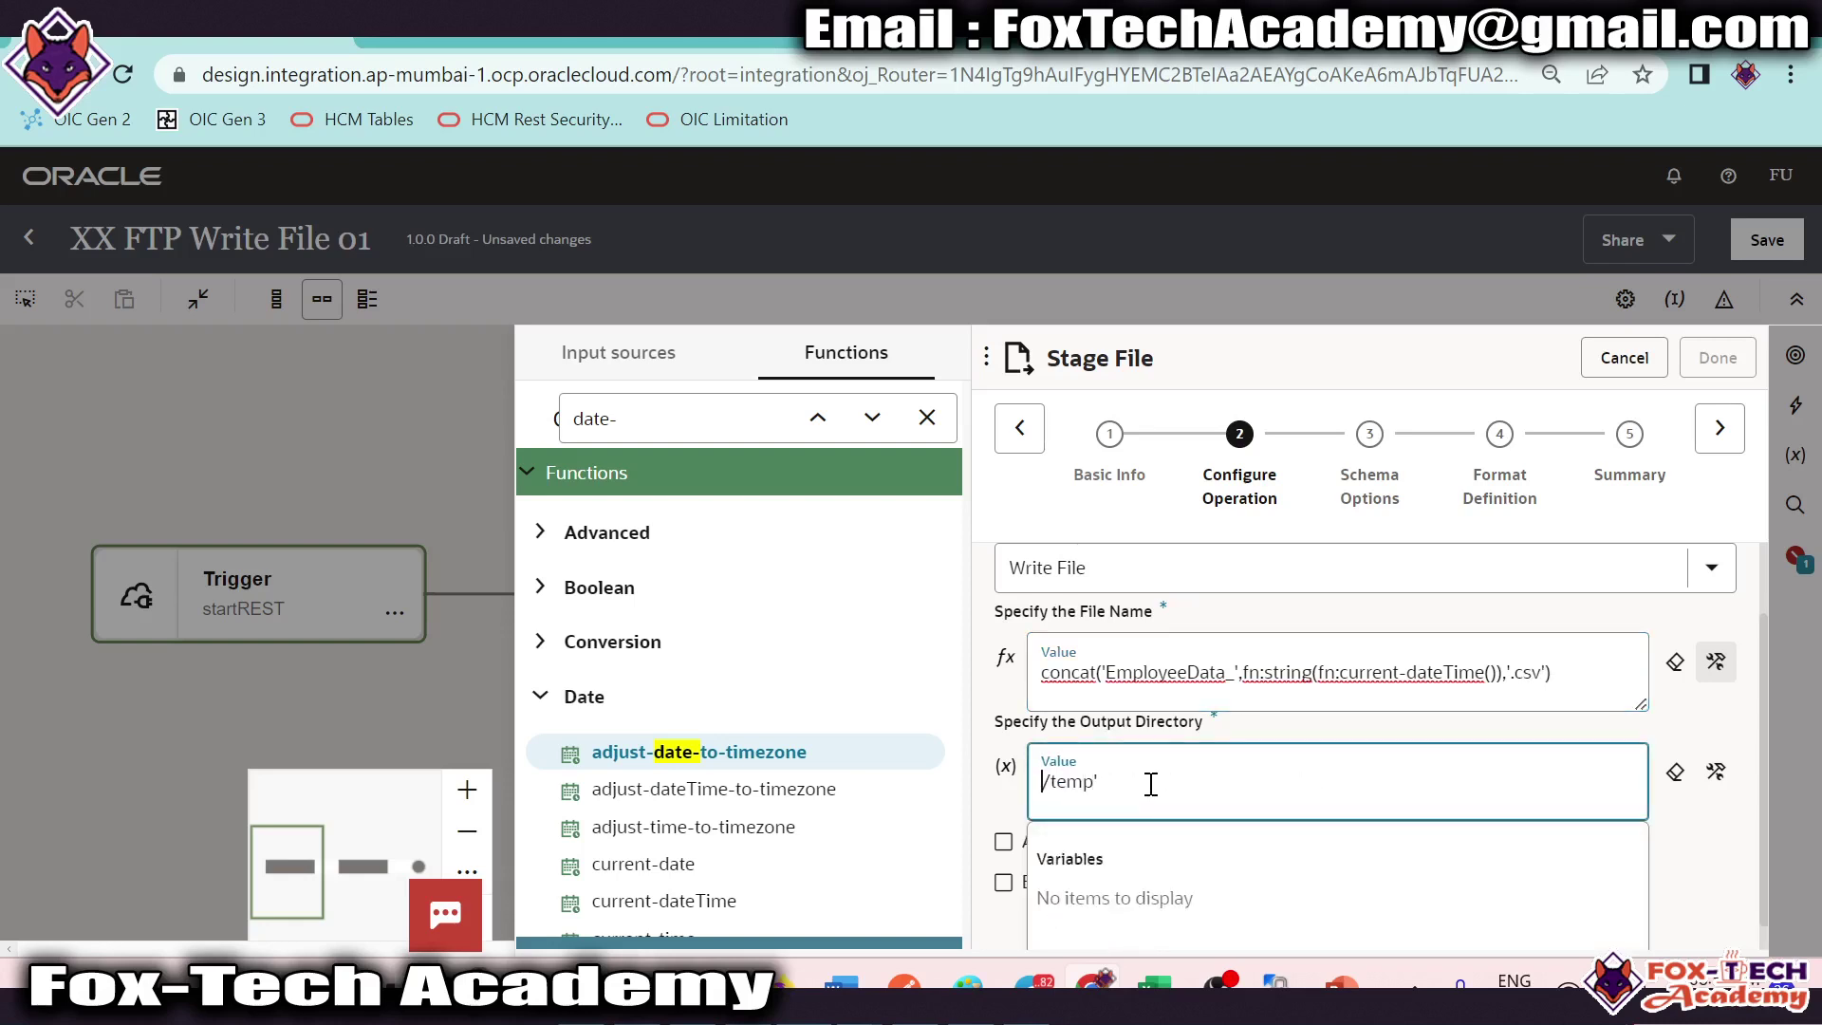
type("'")
left_click(1718, 427)
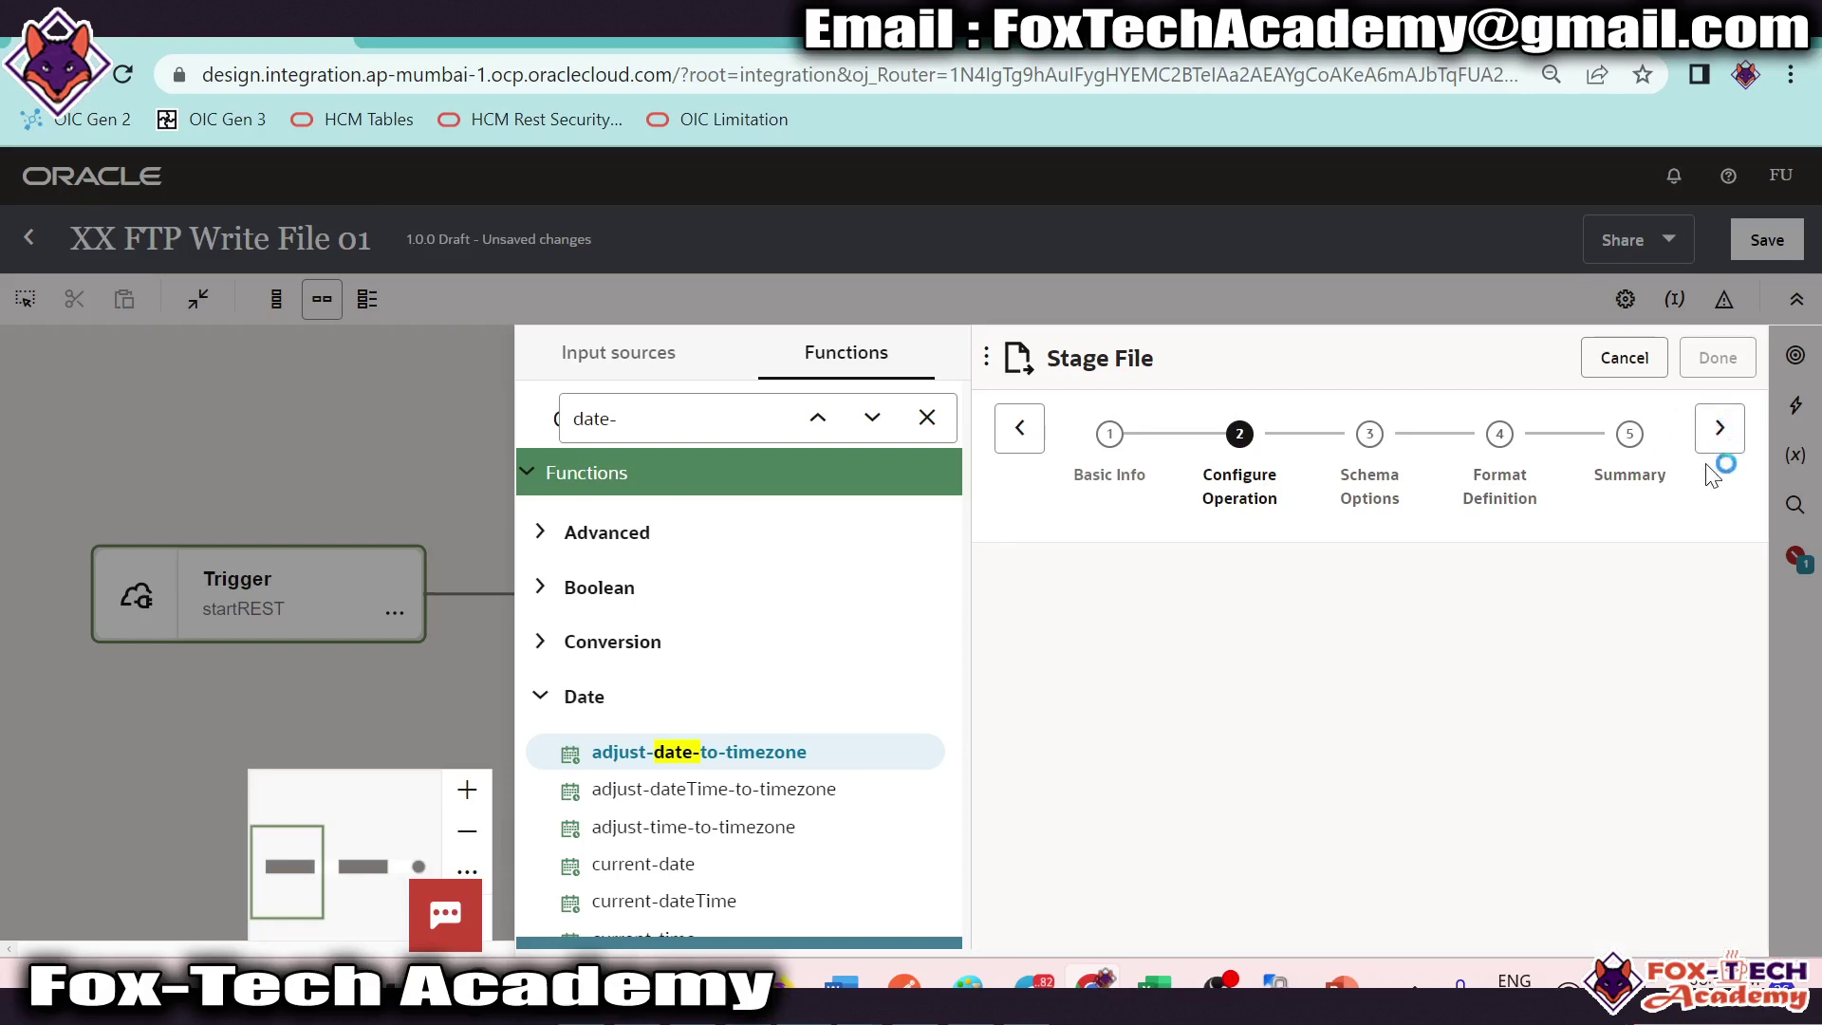
left_click(1720, 425)
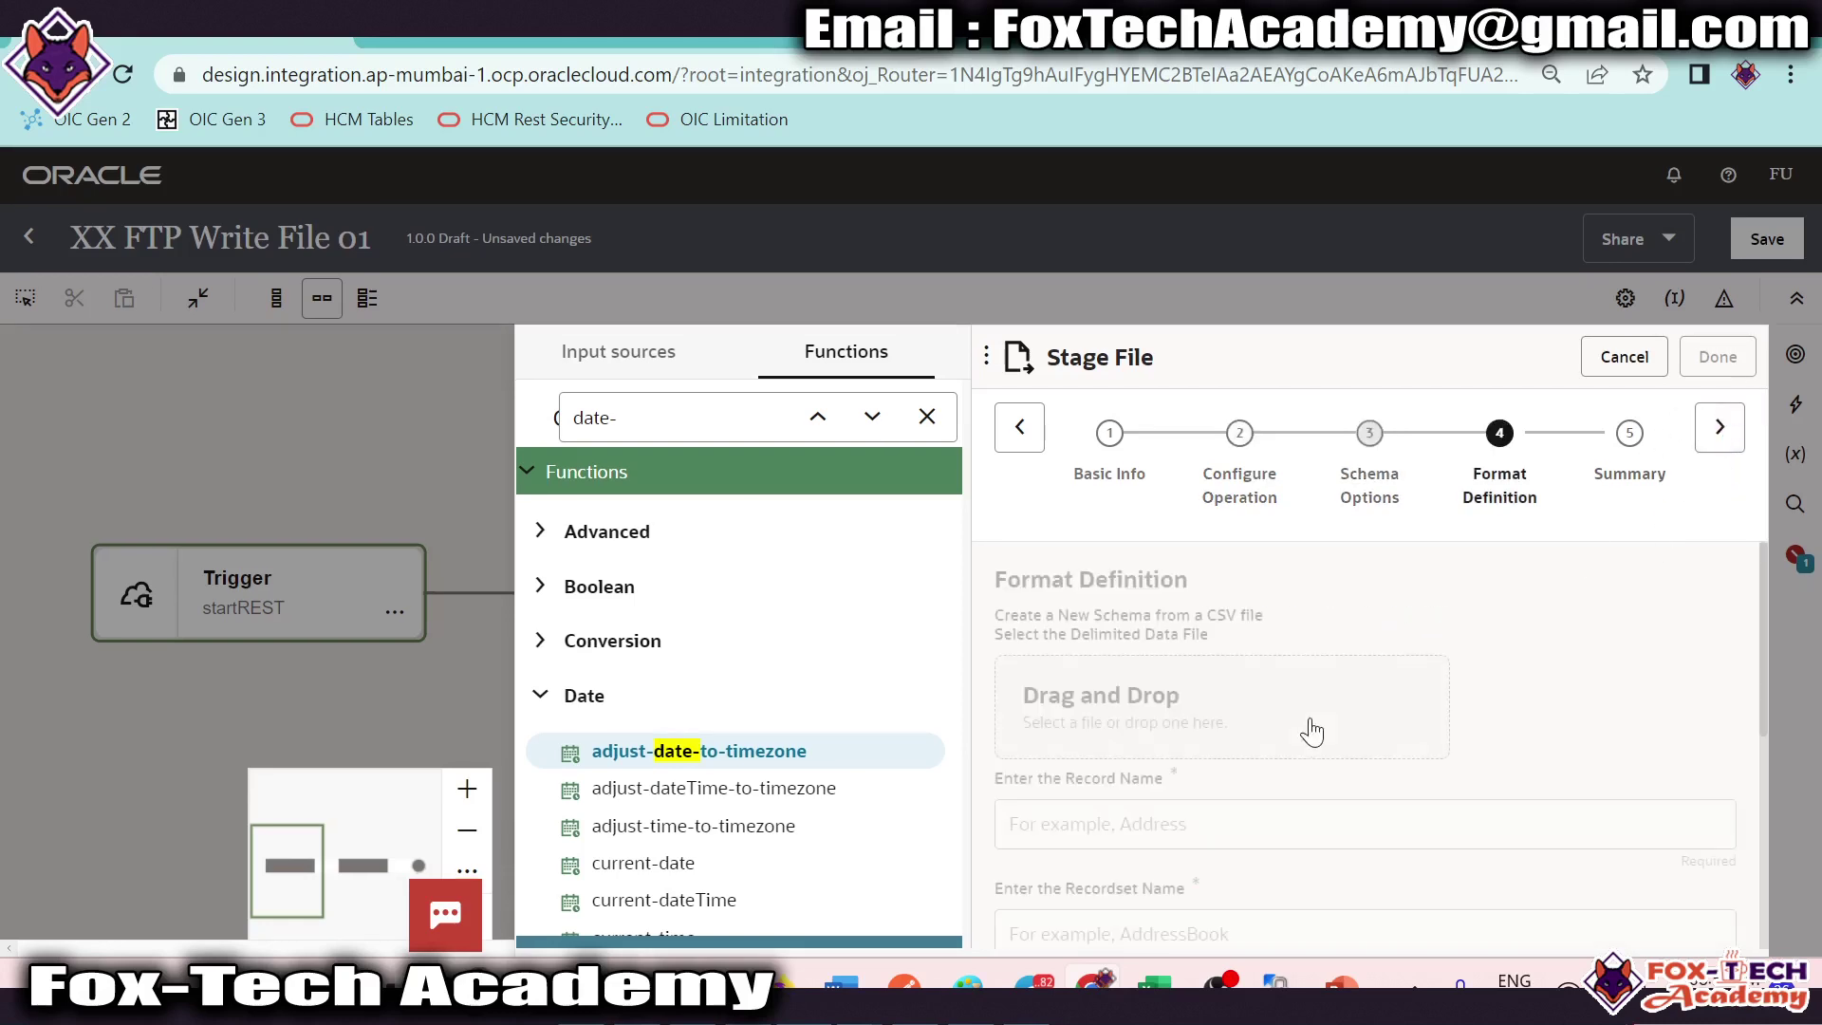
Step: Load SampleEmployeeFile.csv as the delimited data file for the new schema and review its columns
left_click(1135, 697)
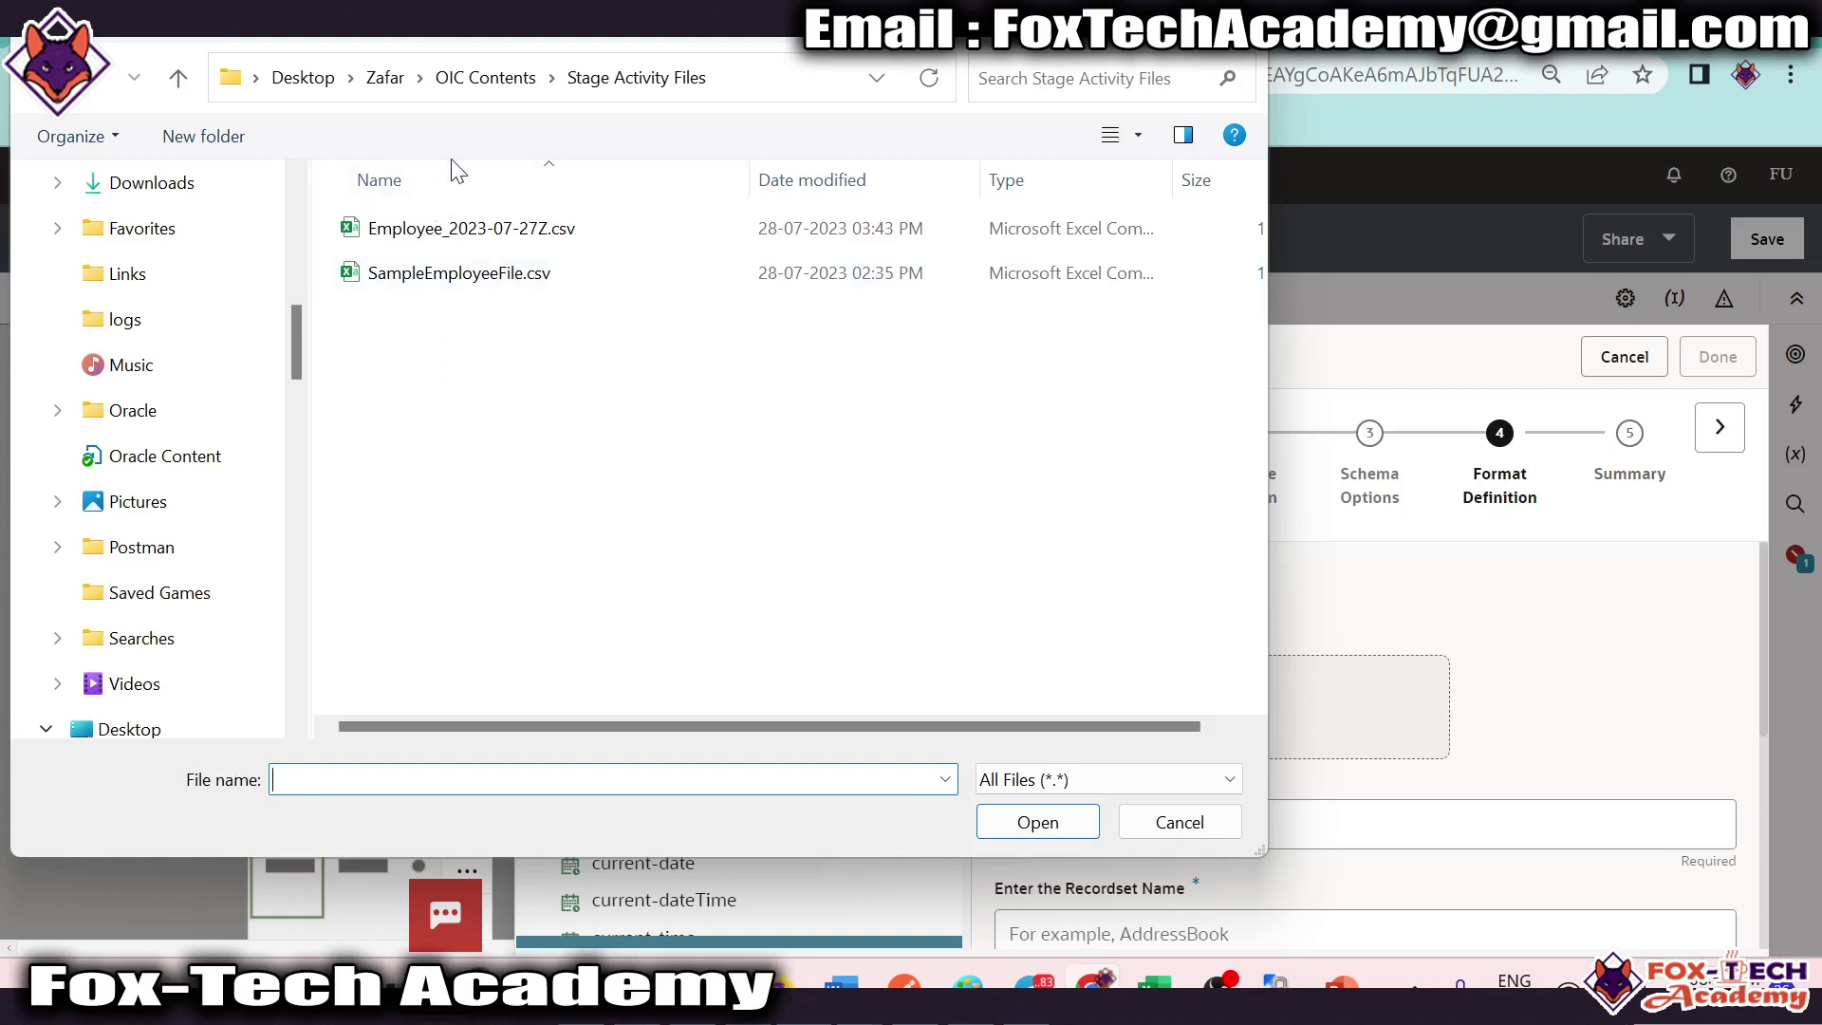
left_click(439, 277)
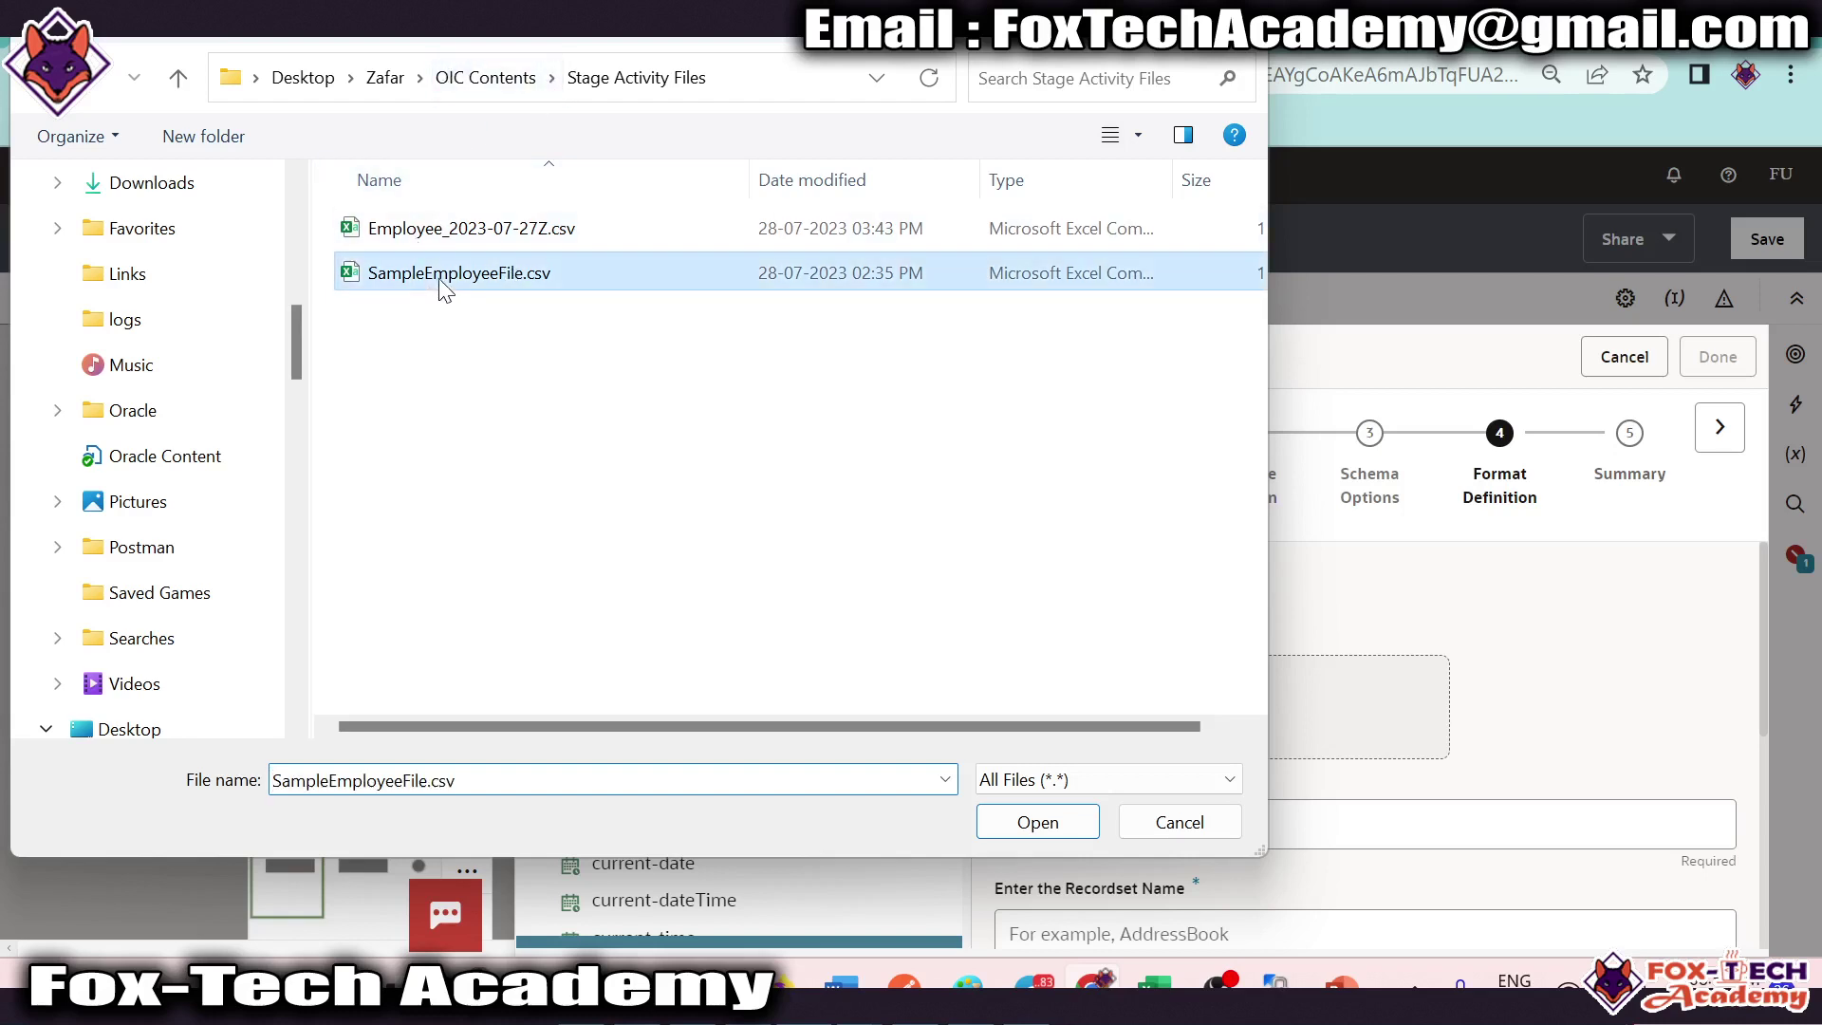
left_click(1036, 839)
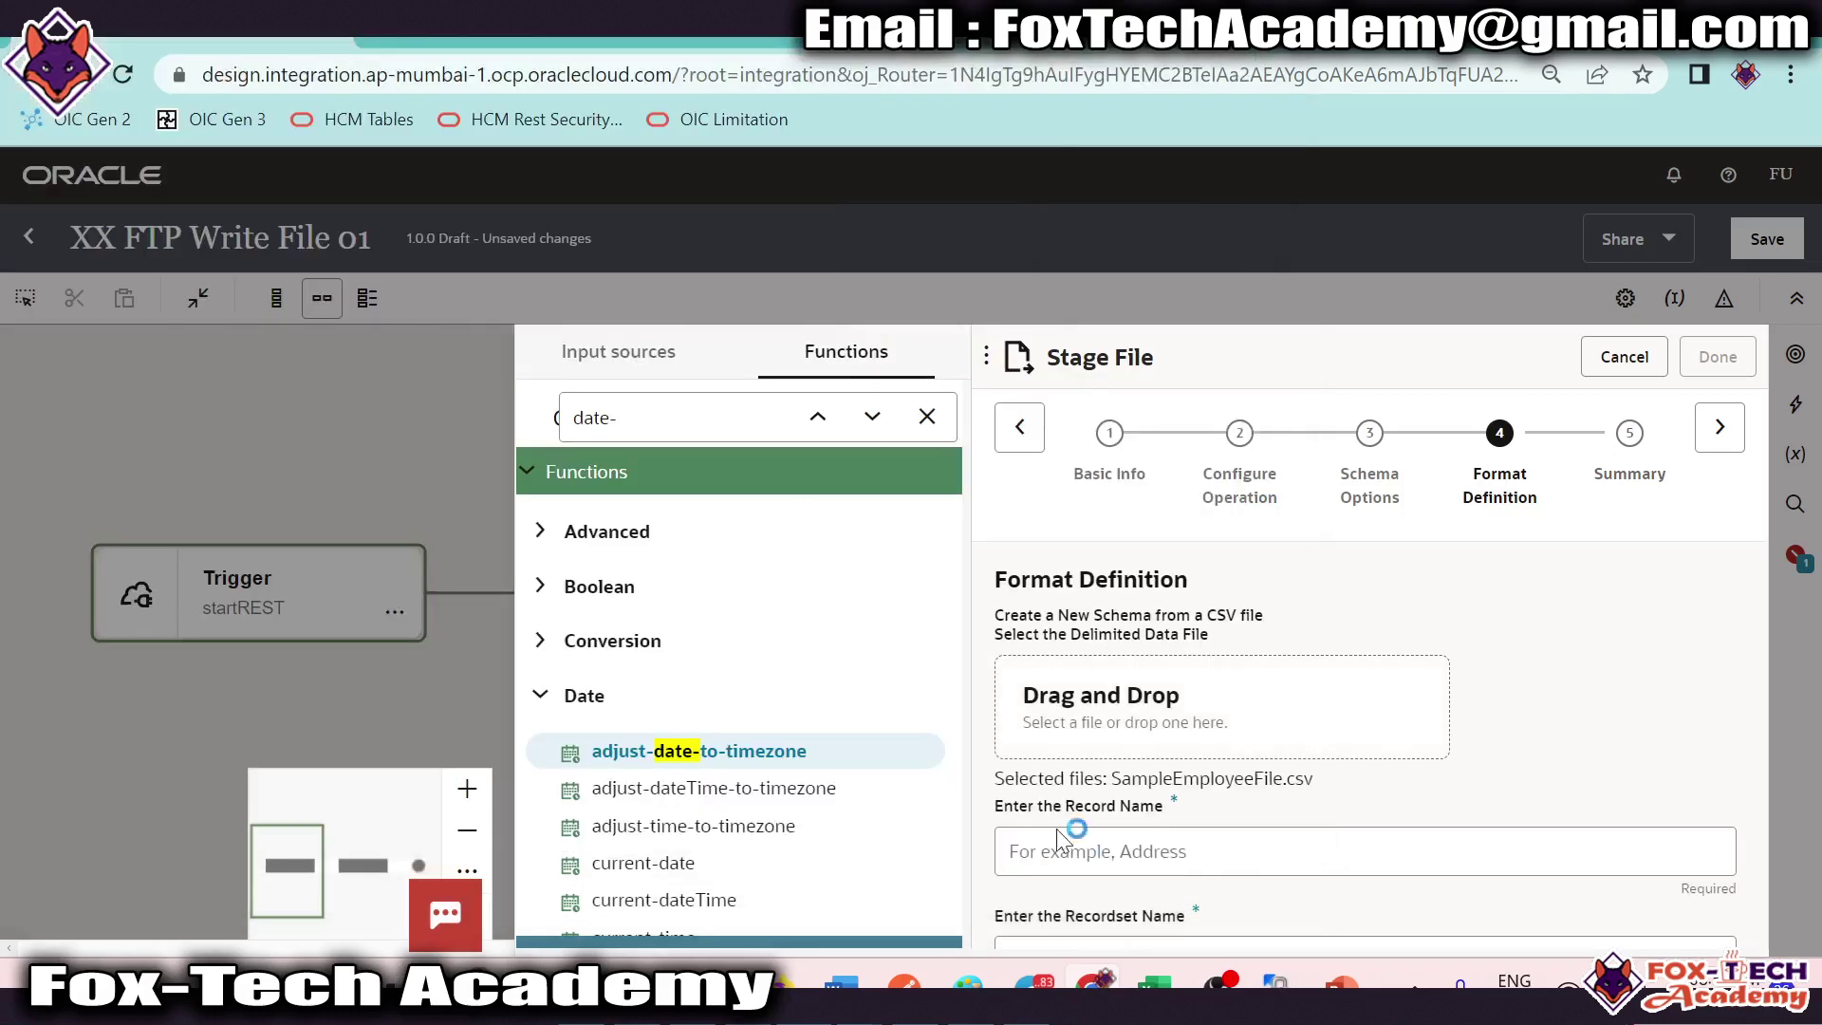
scroll(1091, 807, "down", 5)
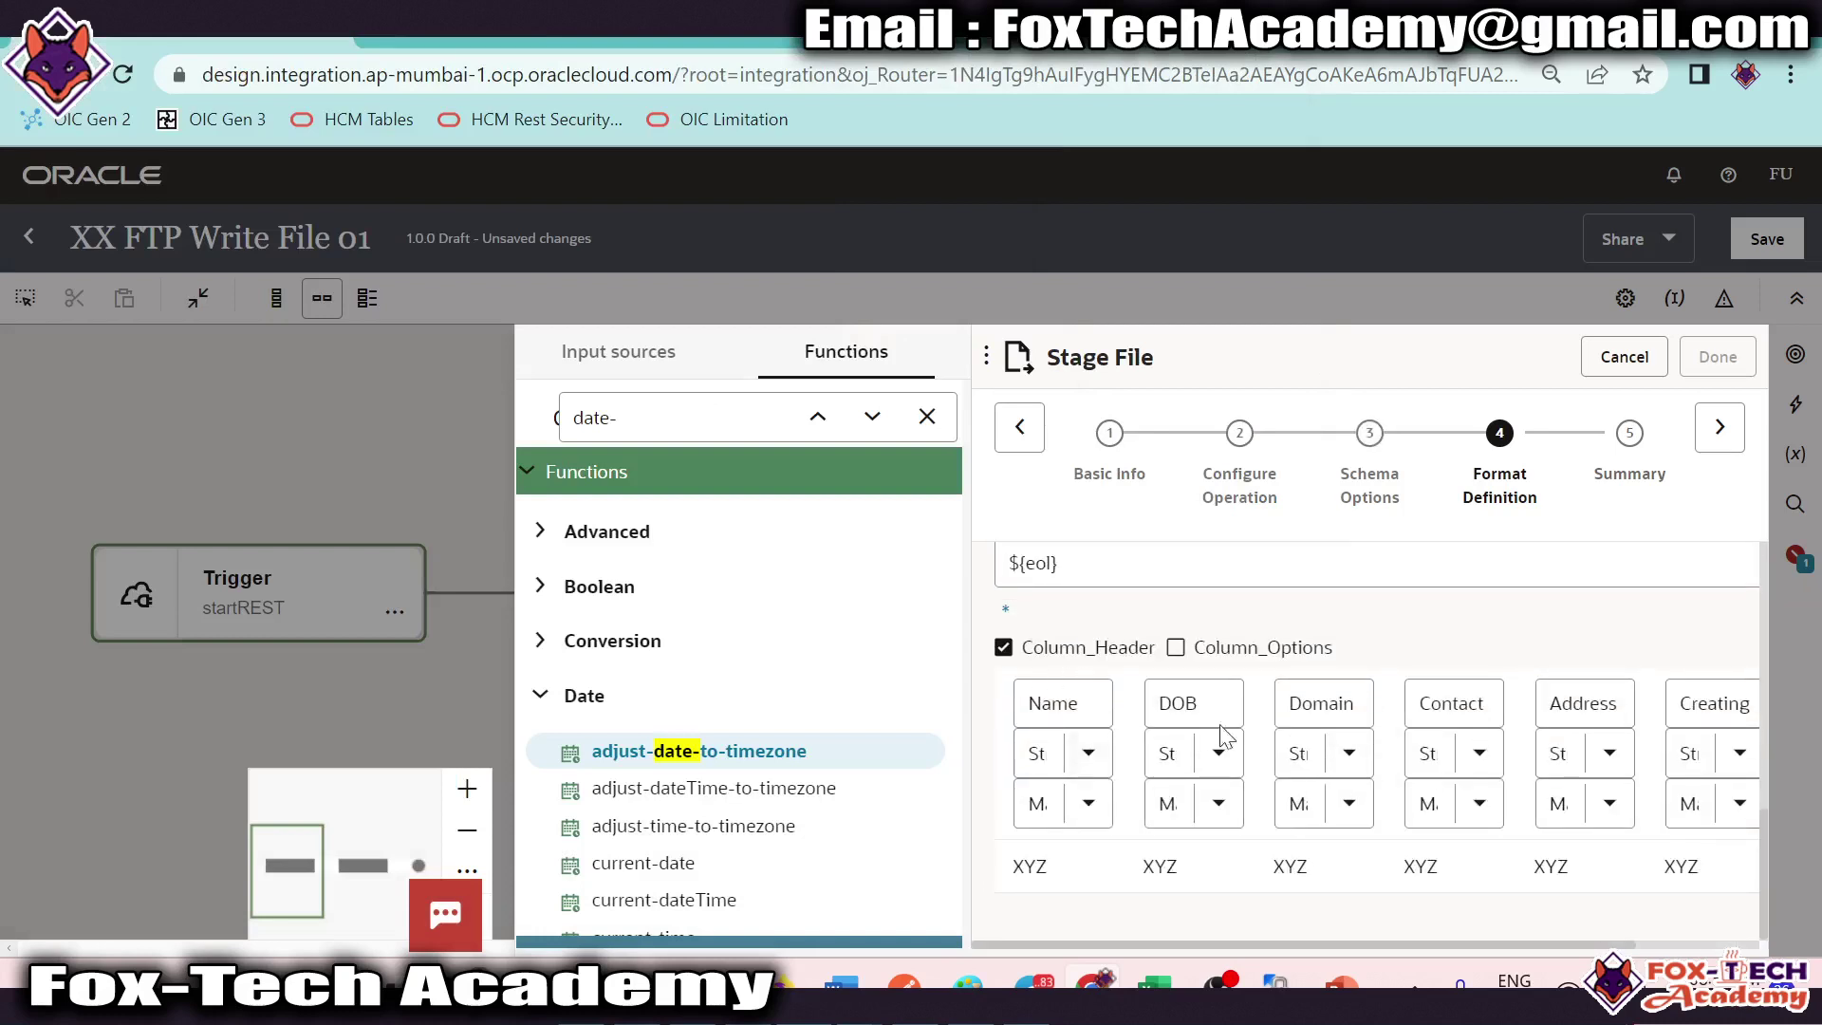
scroll(1234, 769, "up", 5)
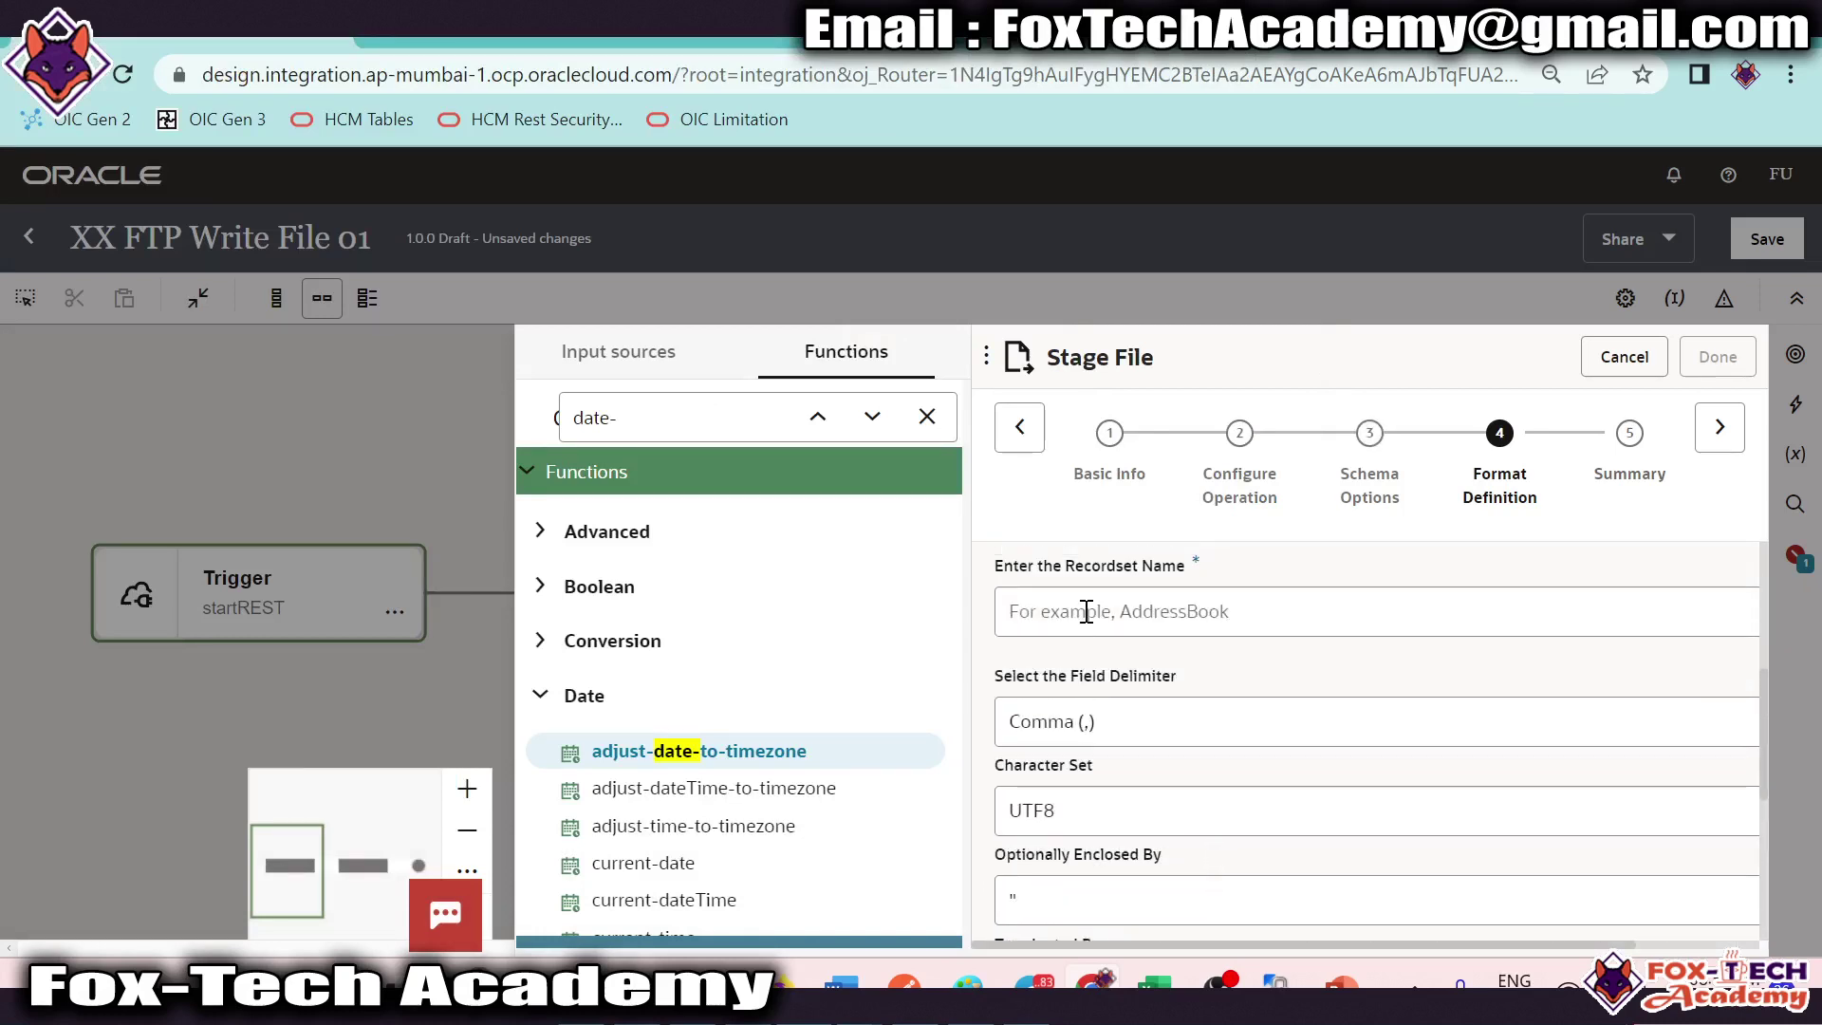
Step: Name the record r and the recordset rs in the format definition
scroll(1086, 610, "up", 2)
left_click(1086, 645)
type("r")
left_click(1073, 759)
type("rs")
Step: Proceed to the summary, review it and finish configuring the Stage File action
left_click(1720, 427)
scroll(1575, 645, "down", 5)
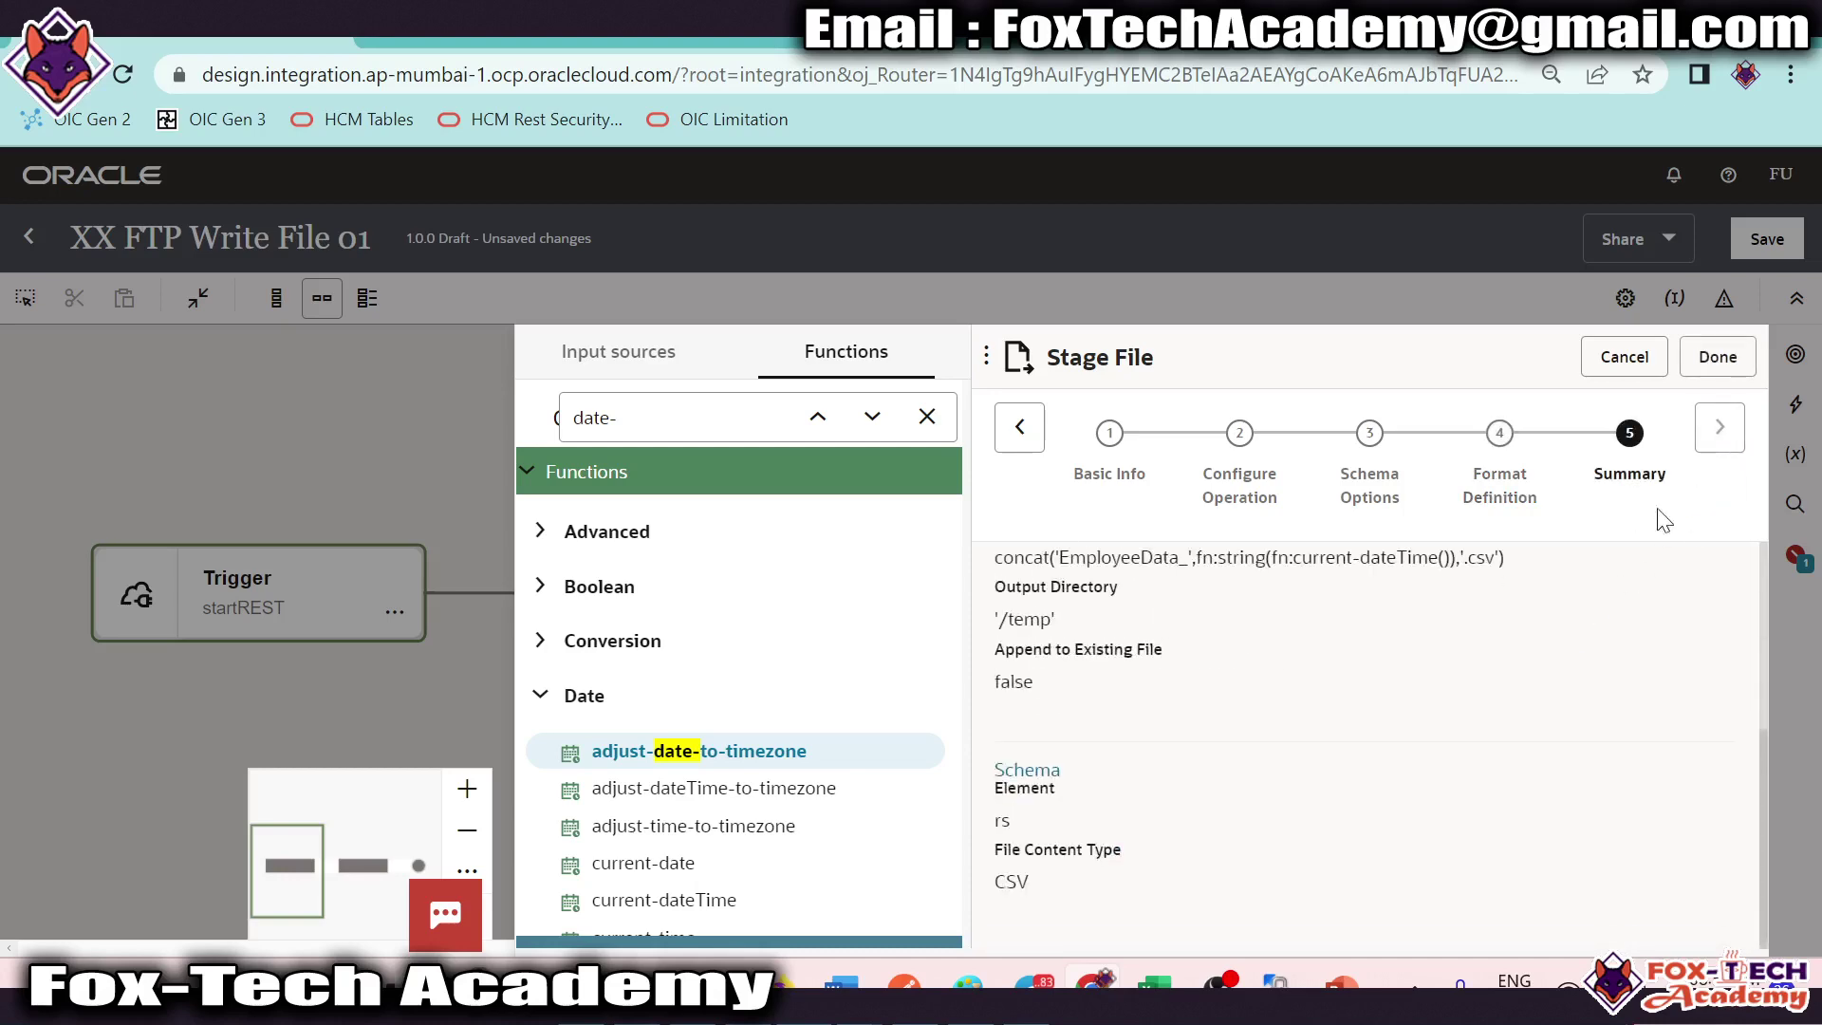
left_click(1717, 357)
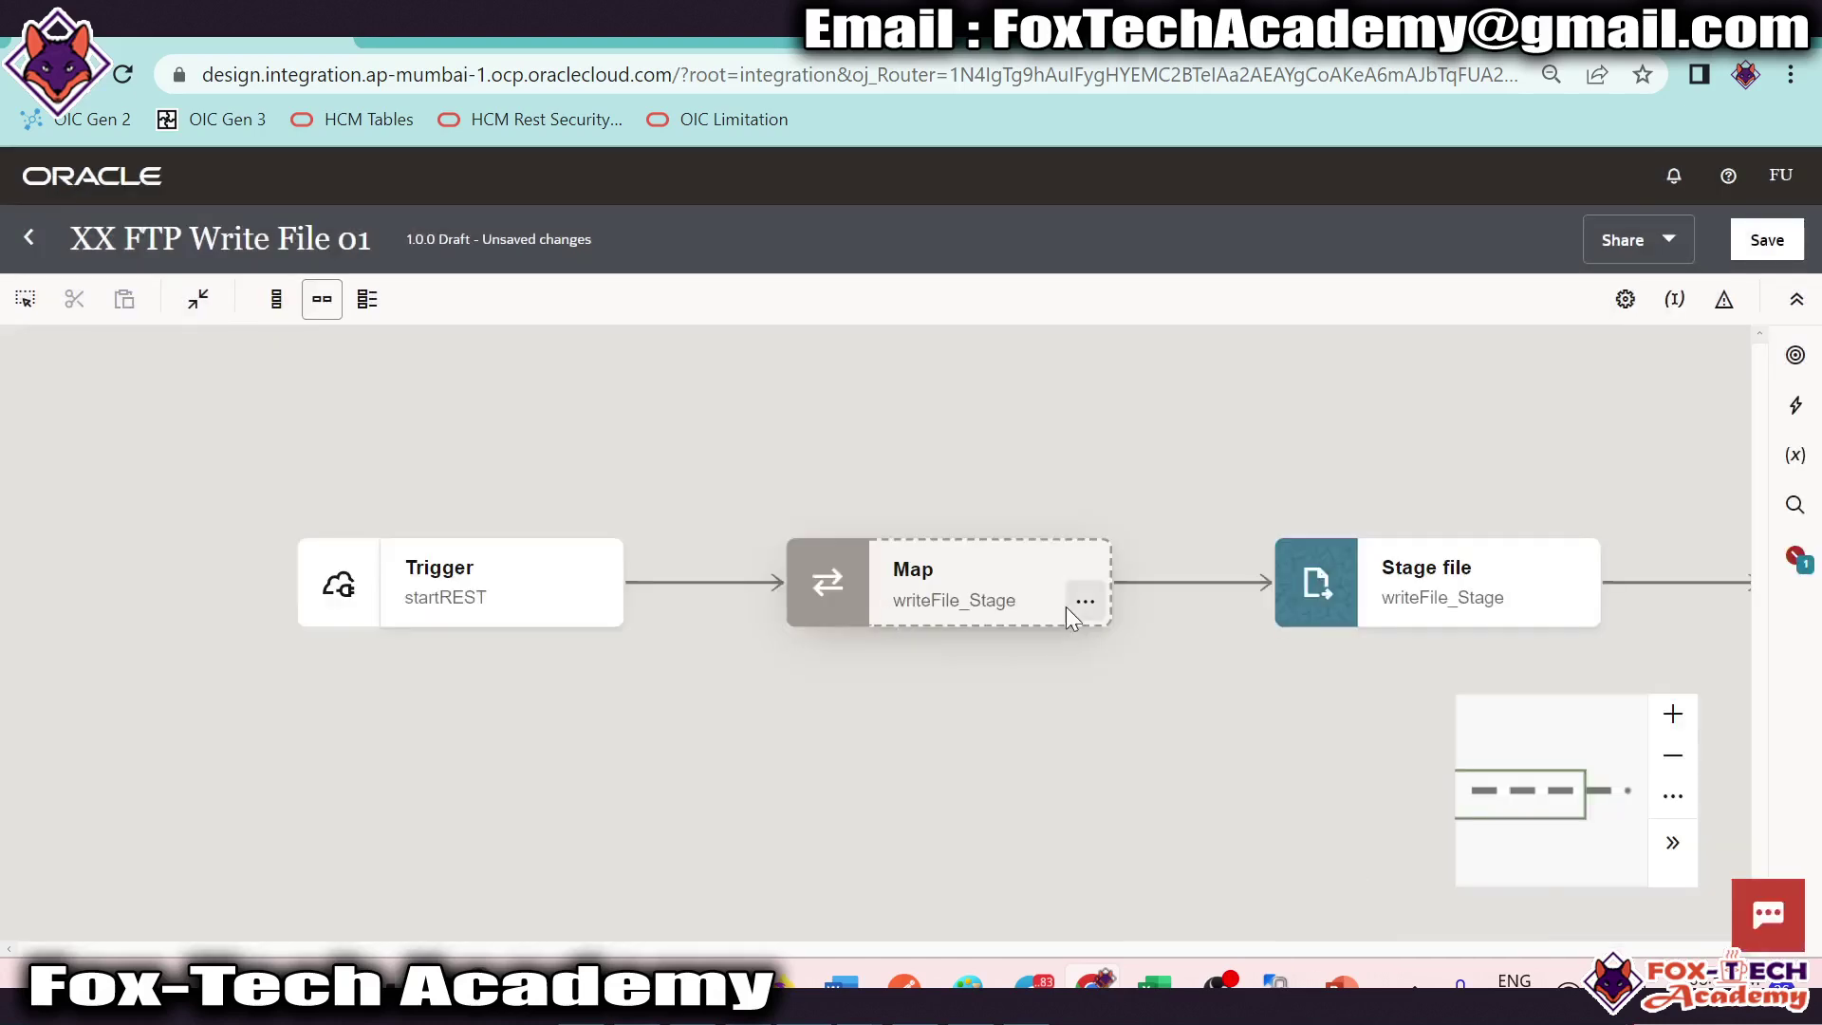
Step: Open the map to writeFile_Stage and repeat the target's R node
left_click(767, 585)
double_click(702, 611)
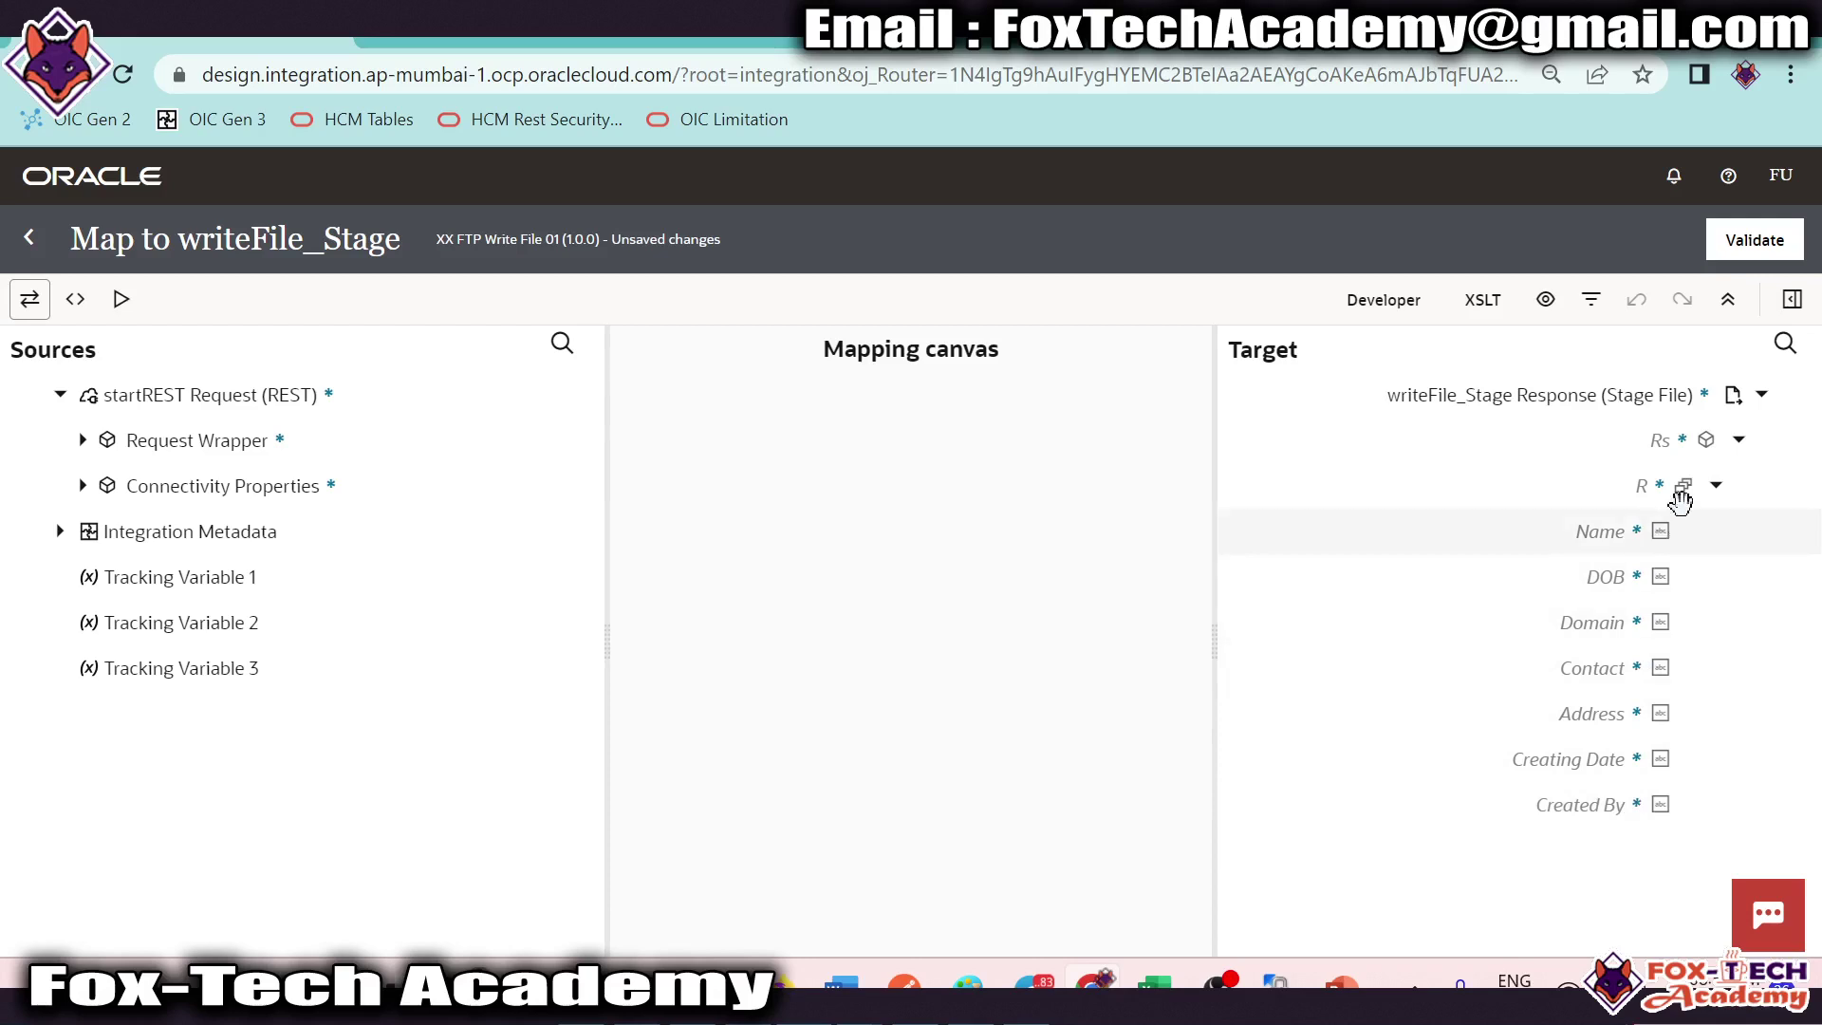
left_click(1716, 485)
right_click(1667, 482)
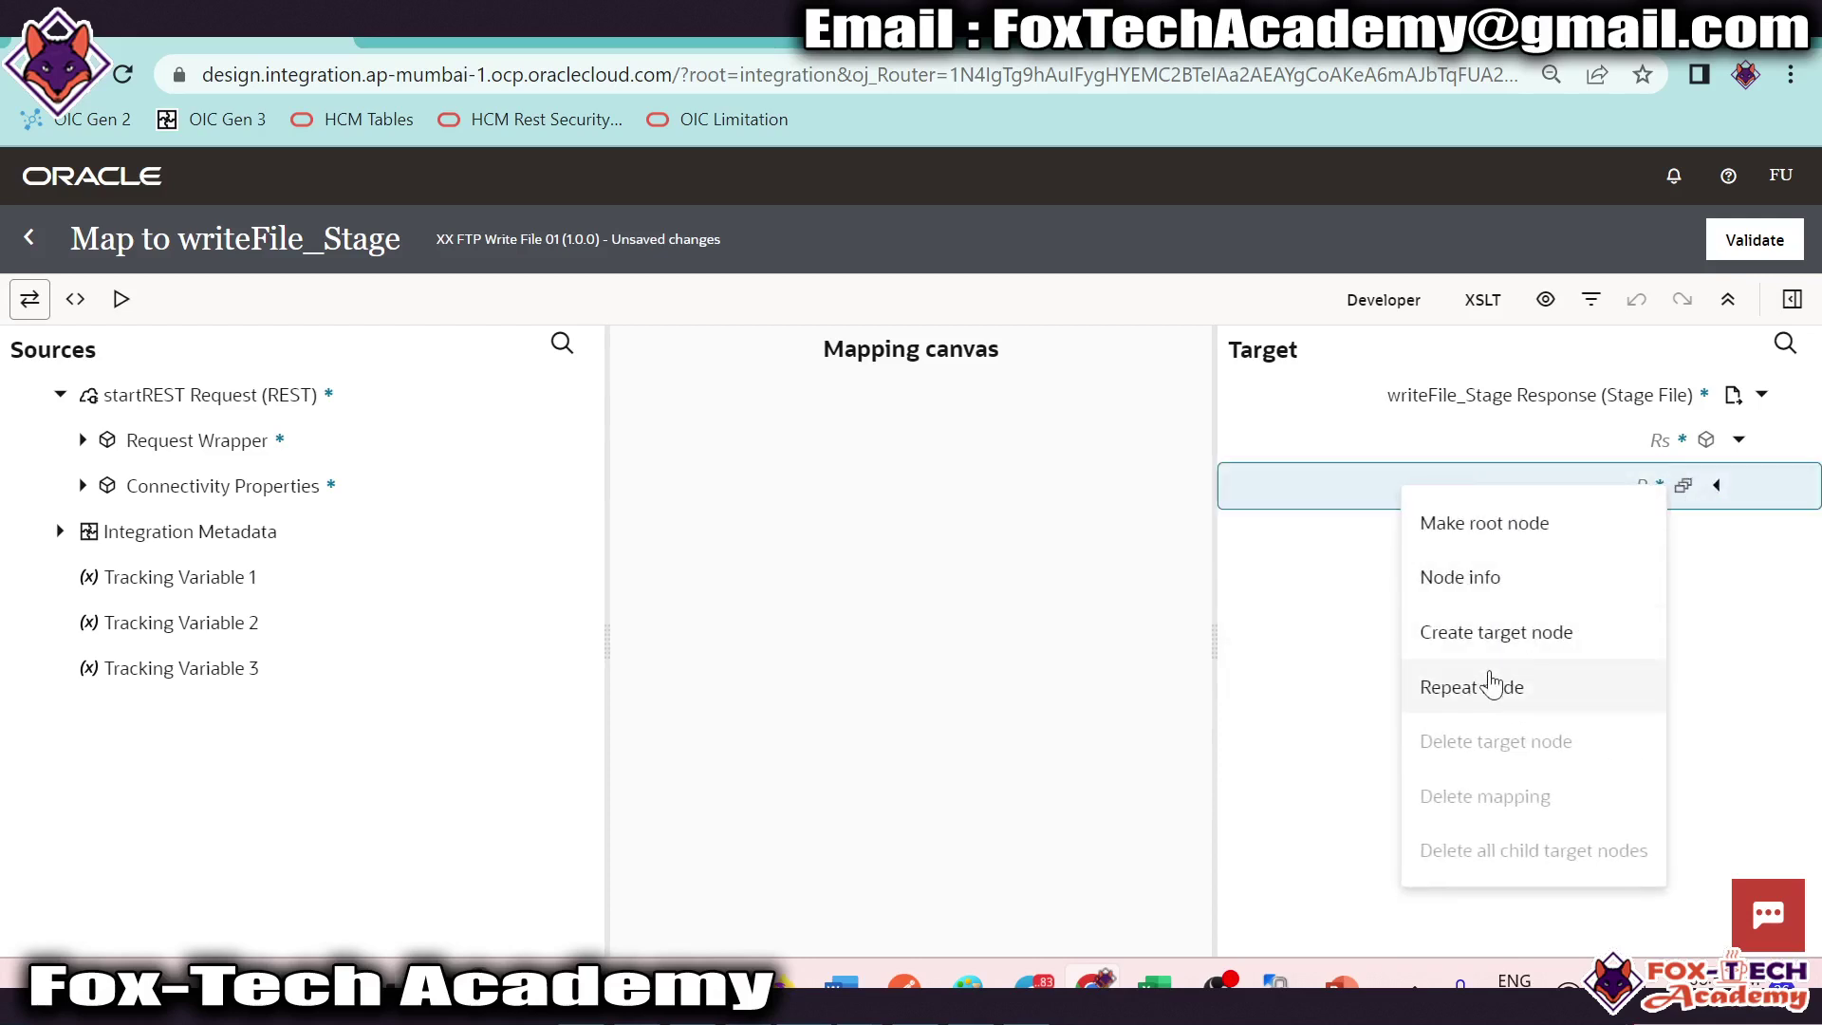
left_click(1496, 685)
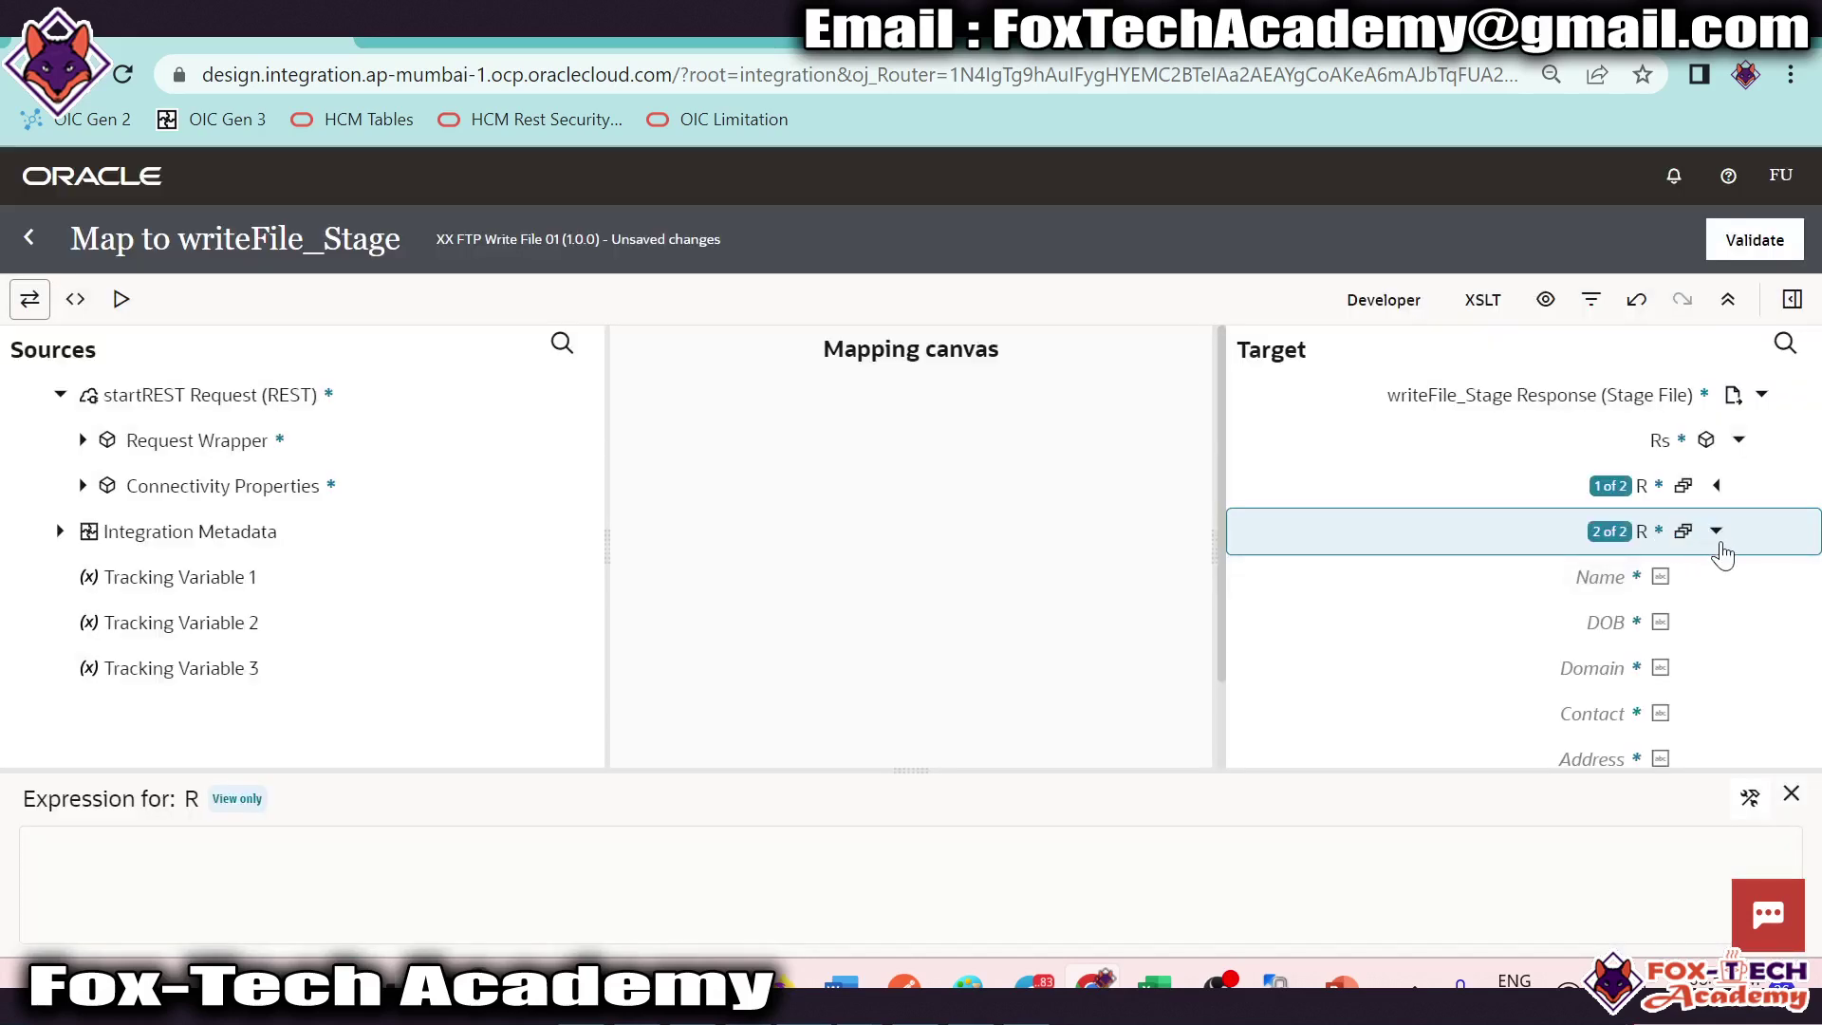
Step: Create the Name target node under the first R and map it to the literal 'Name'
left_click(1716, 531)
left_click(1715, 485)
scroll(1618, 684, "down", 3)
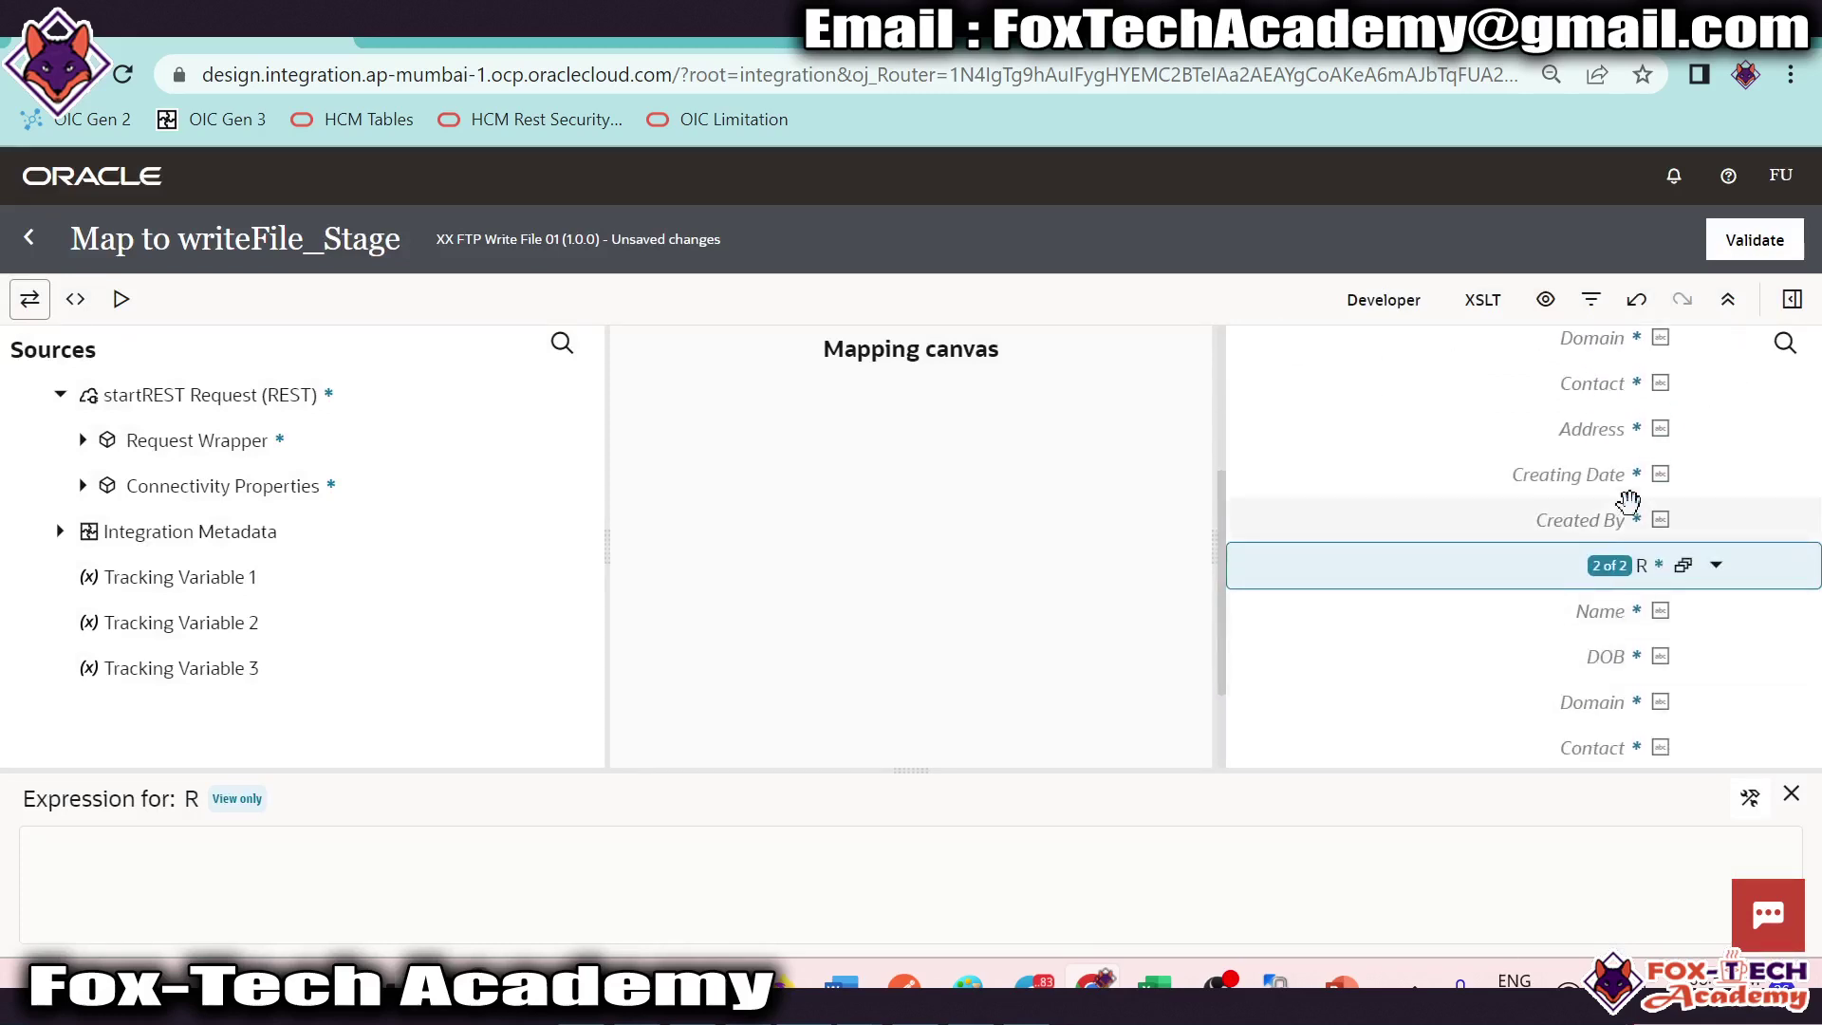
right_click(1619, 396)
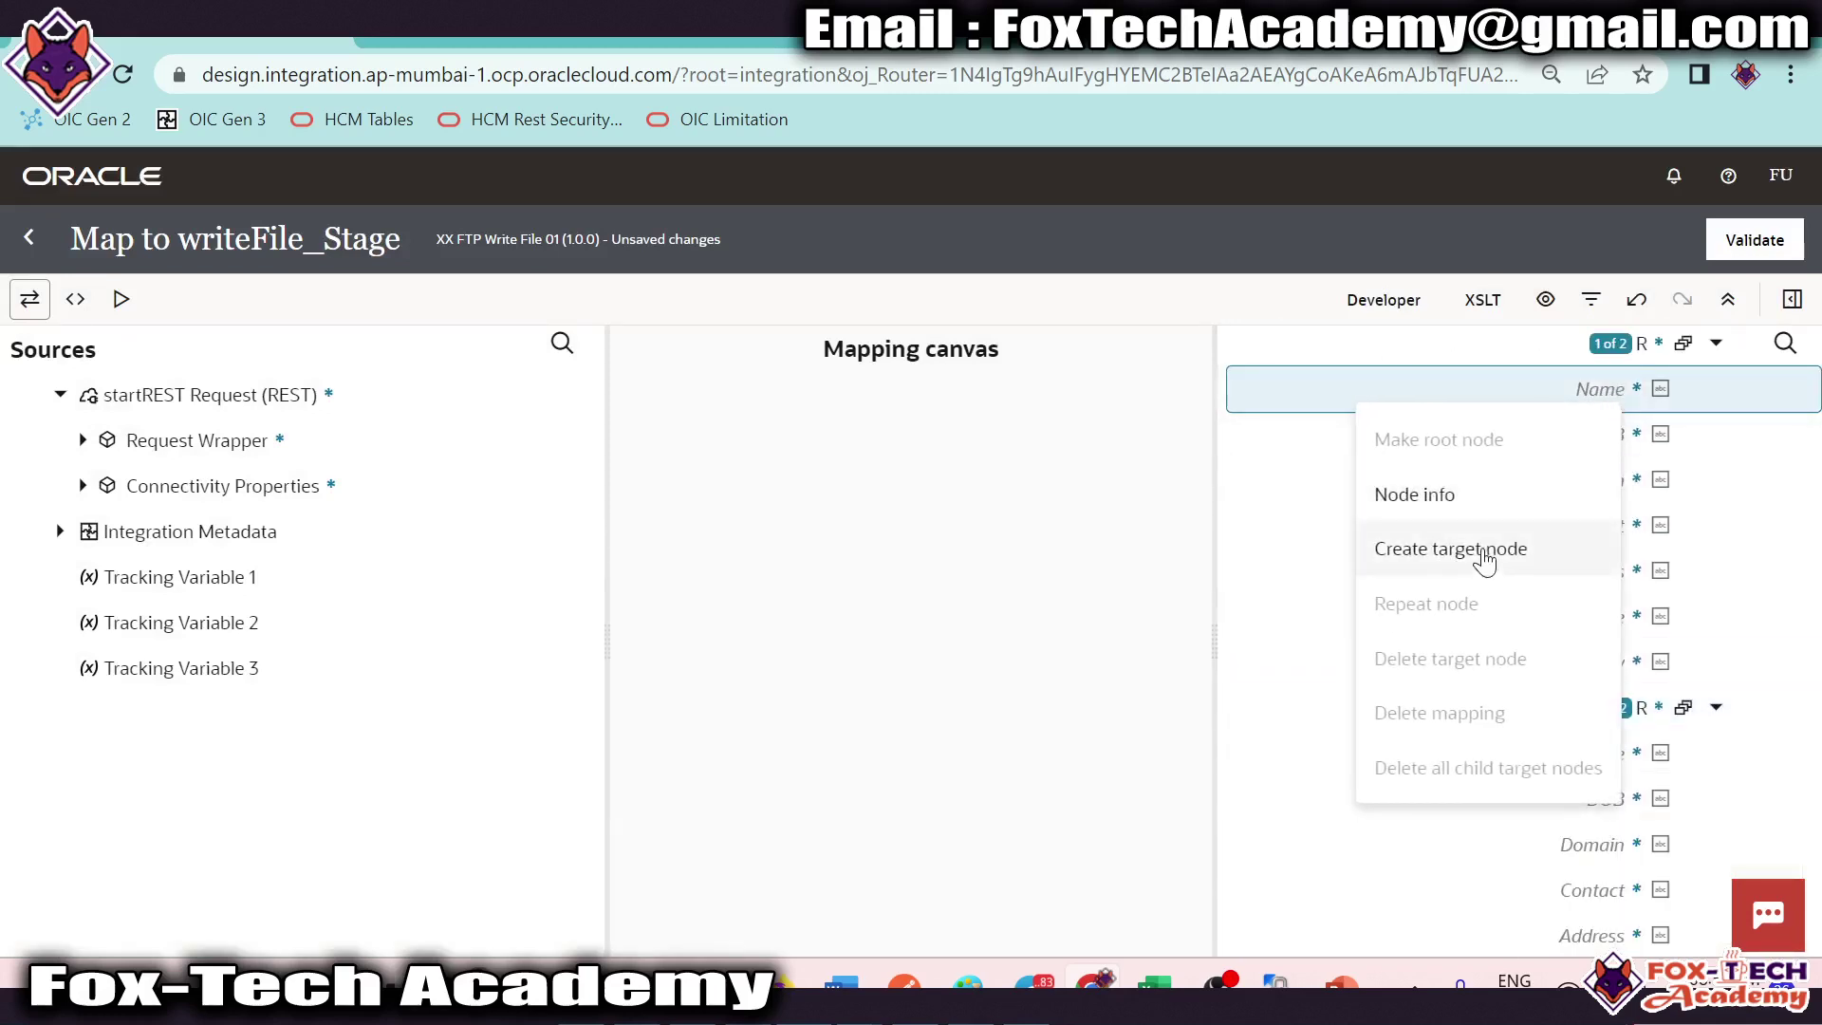
left_click(1486, 558)
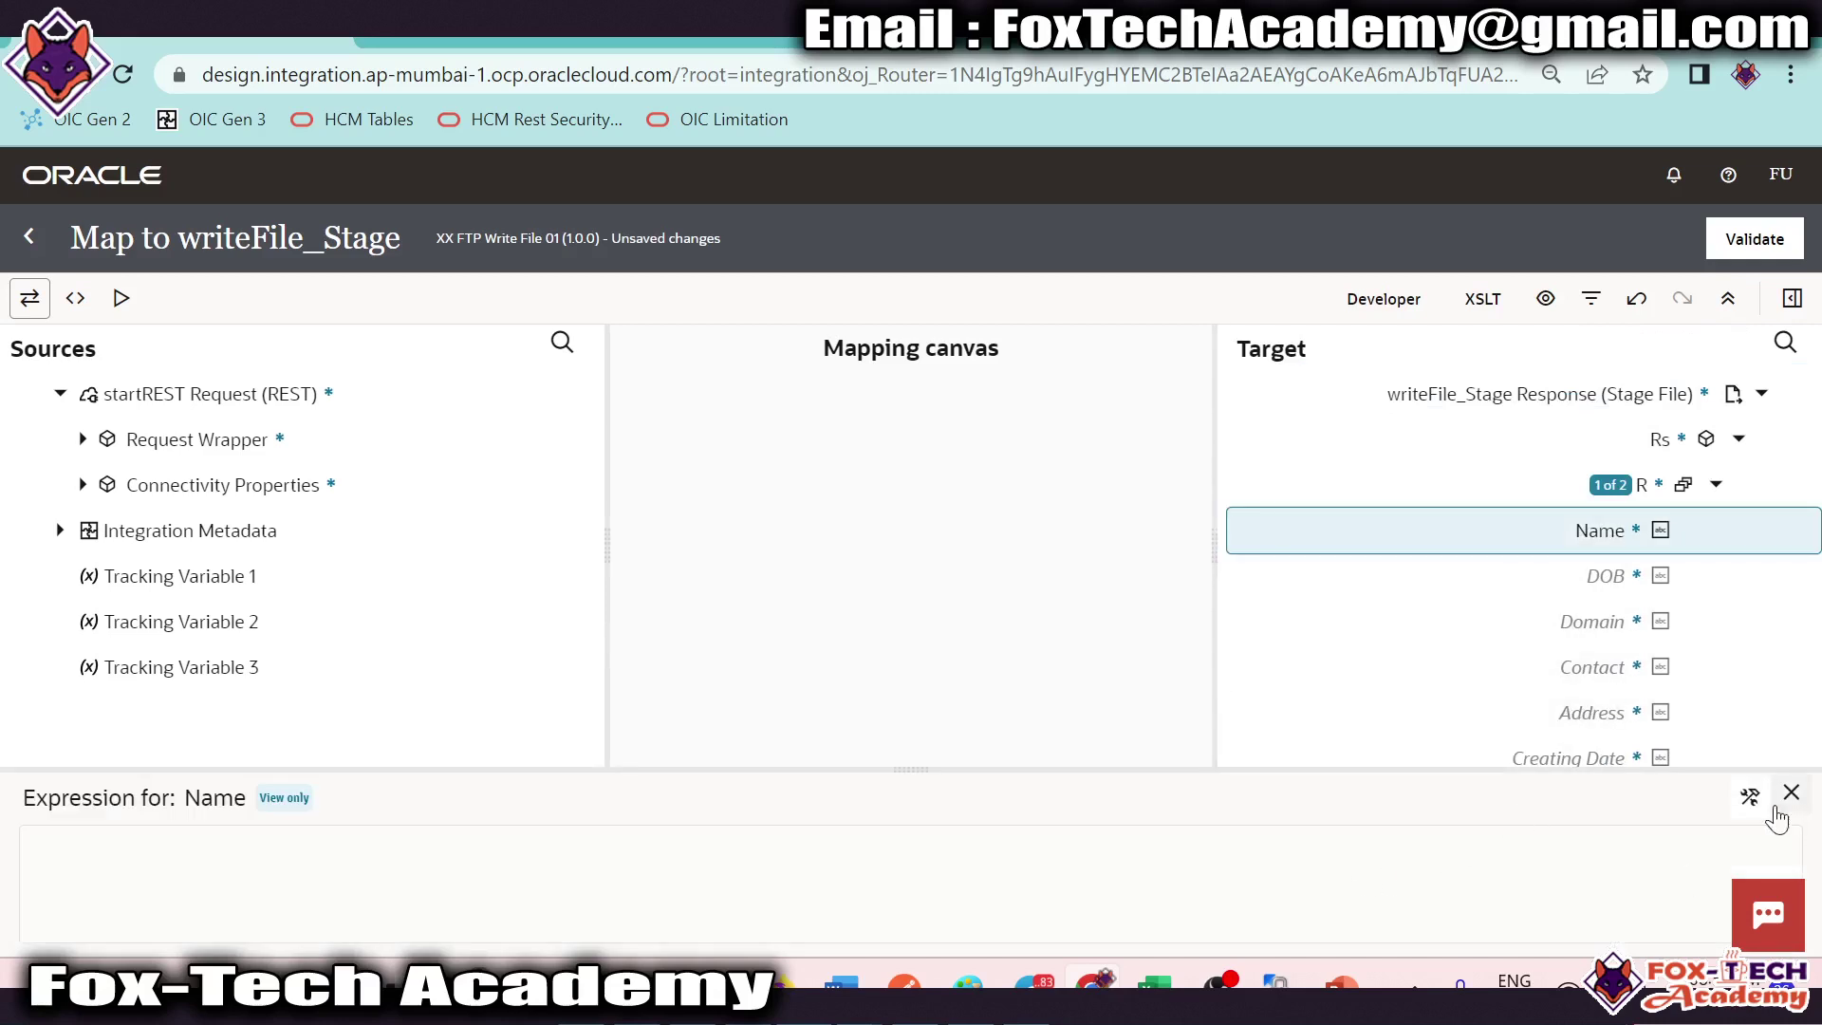
left_click(1749, 797)
left_click(1281, 895)
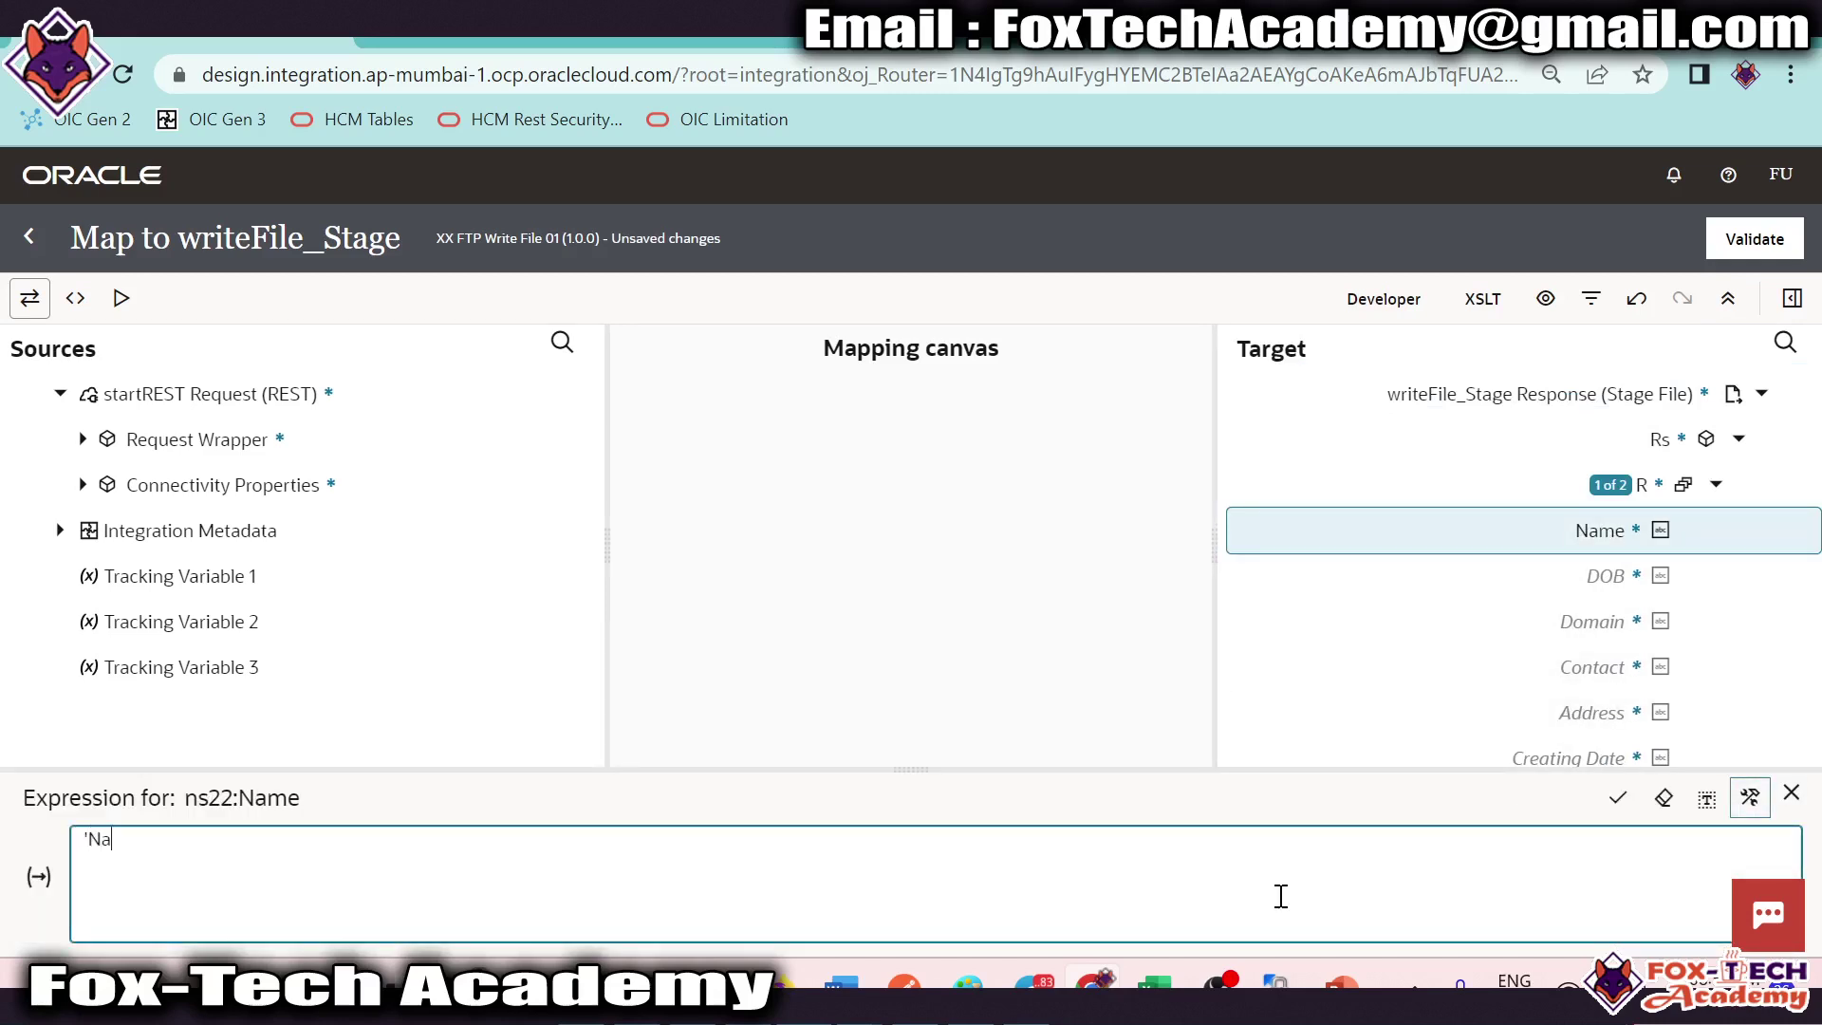
left_click(1618, 797)
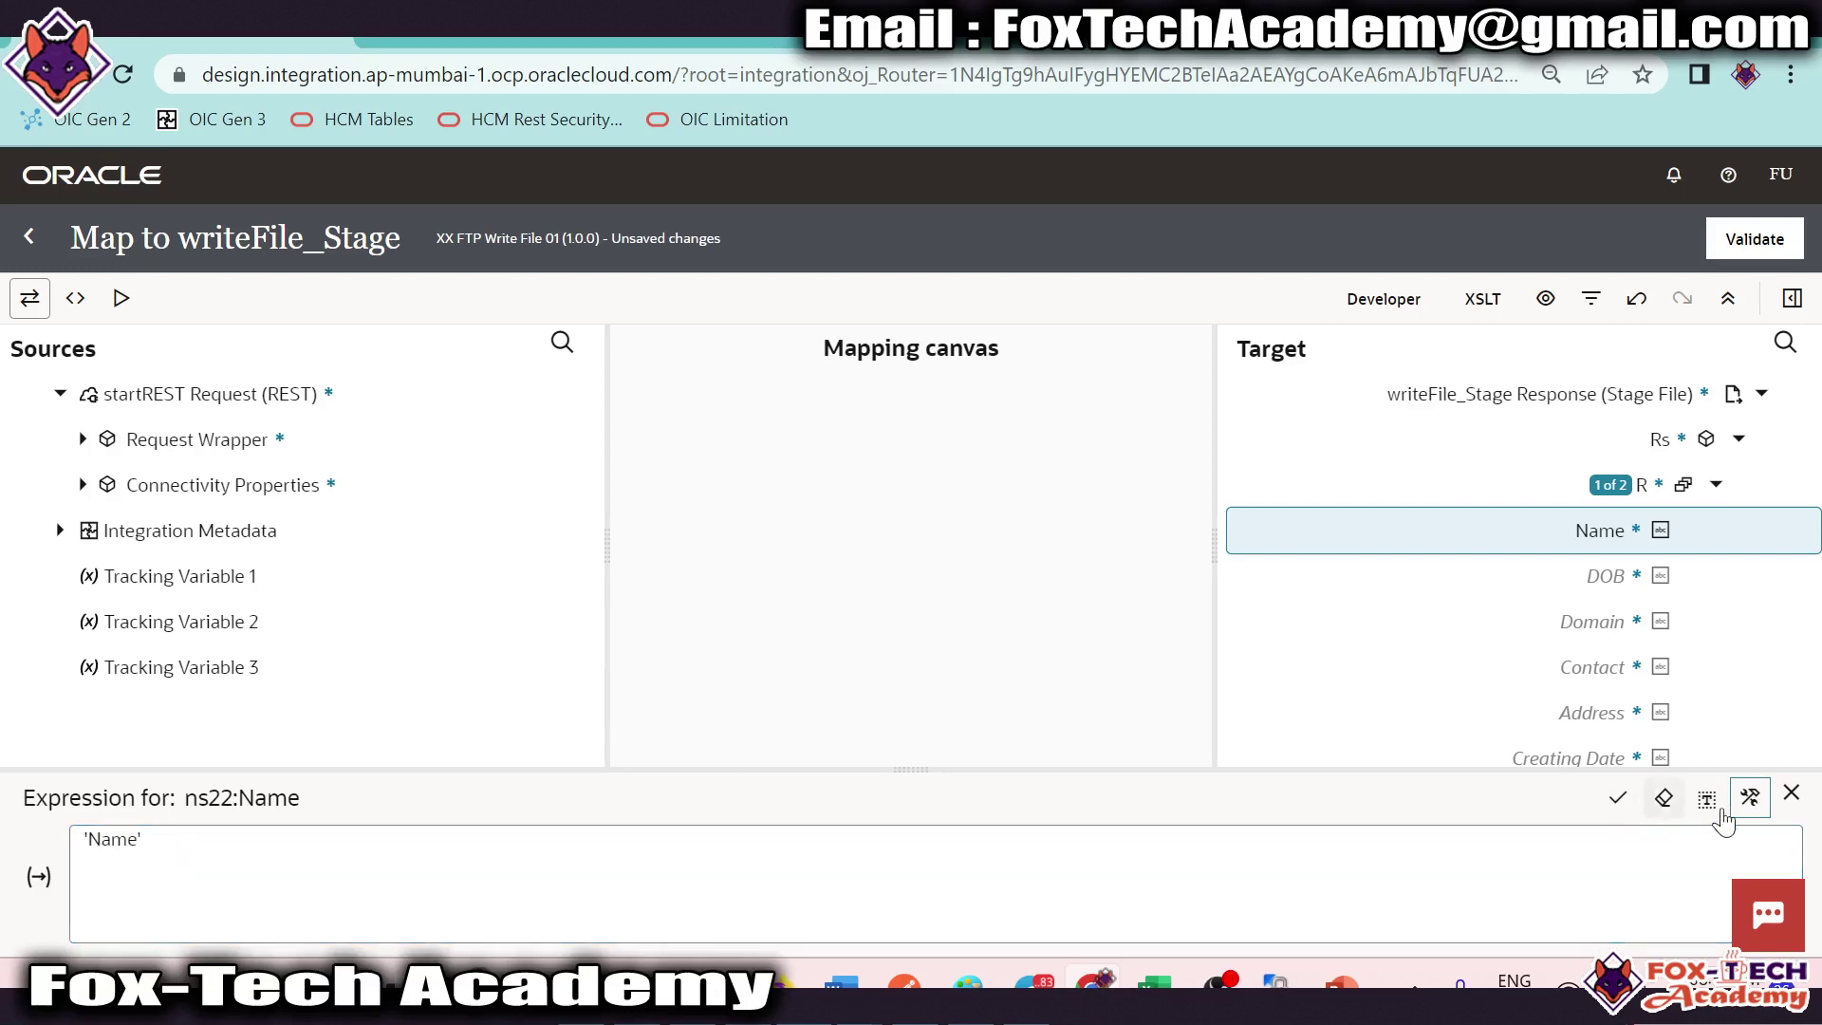
left_click(1790, 793)
Step: Create the DOB target node under the first R and map it to the literal 'DOB'
right_click(1614, 583)
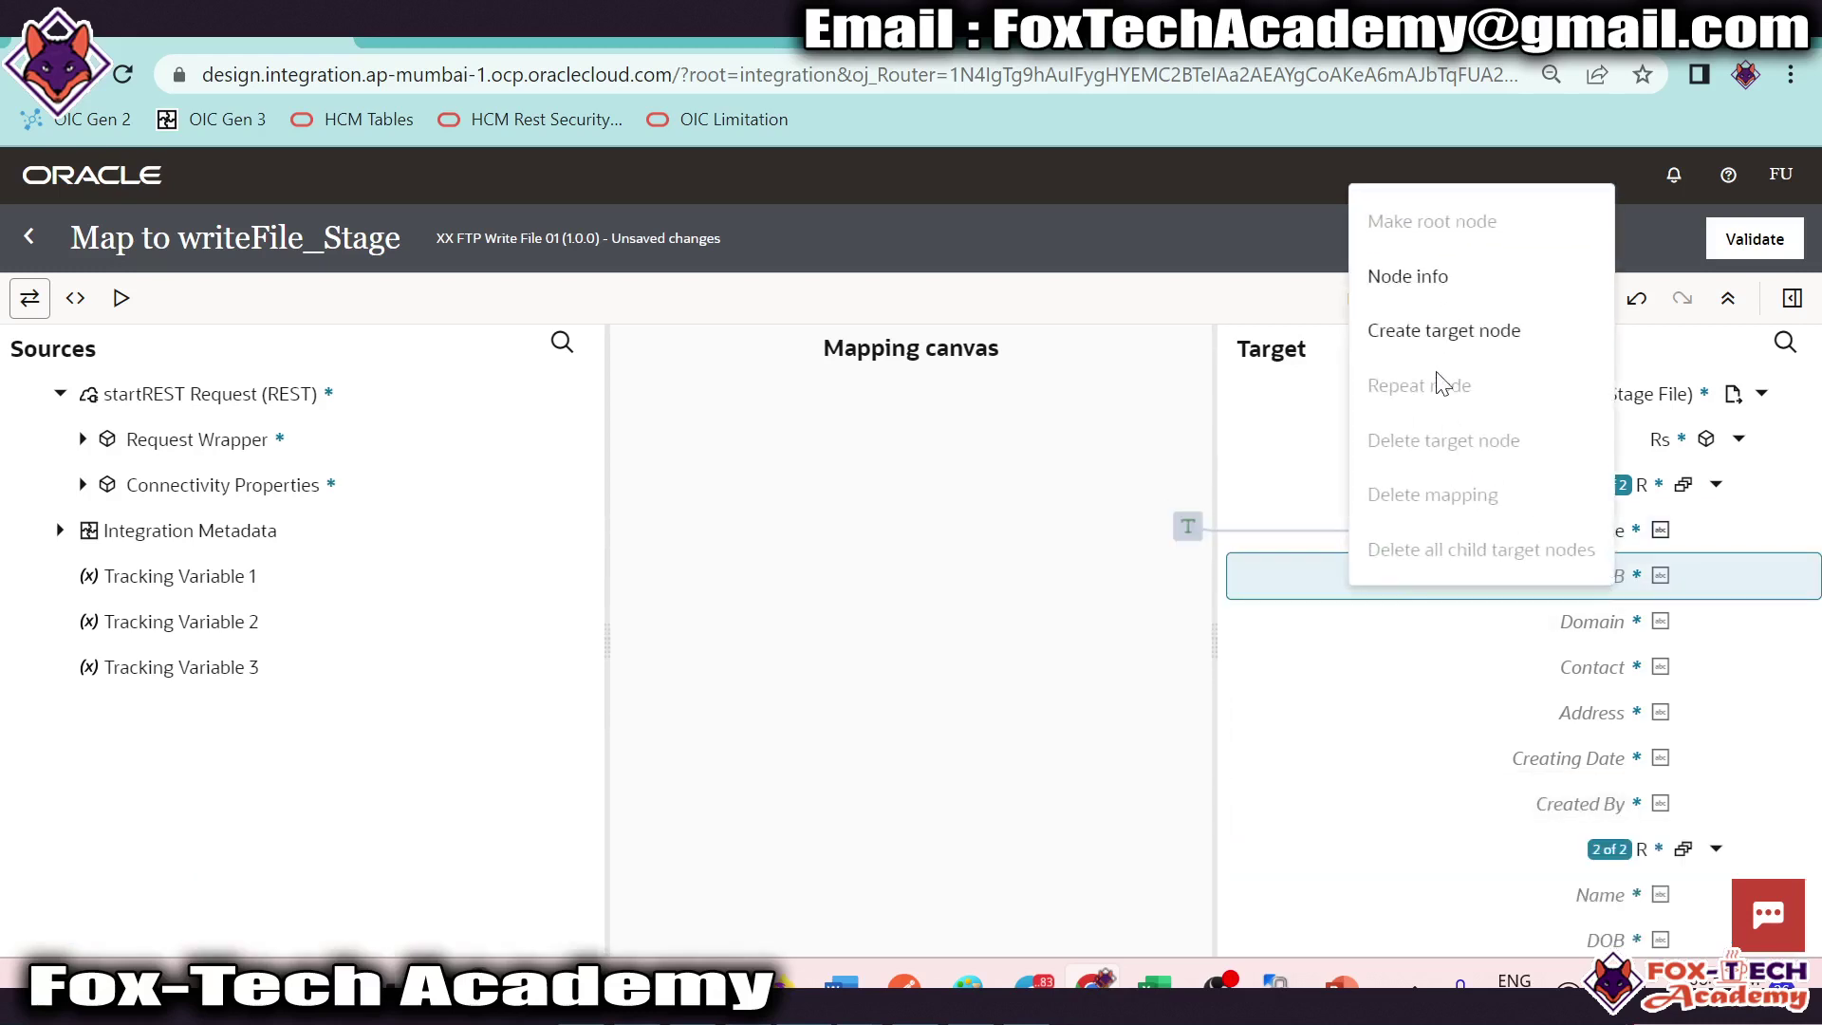
left_click(1489, 573)
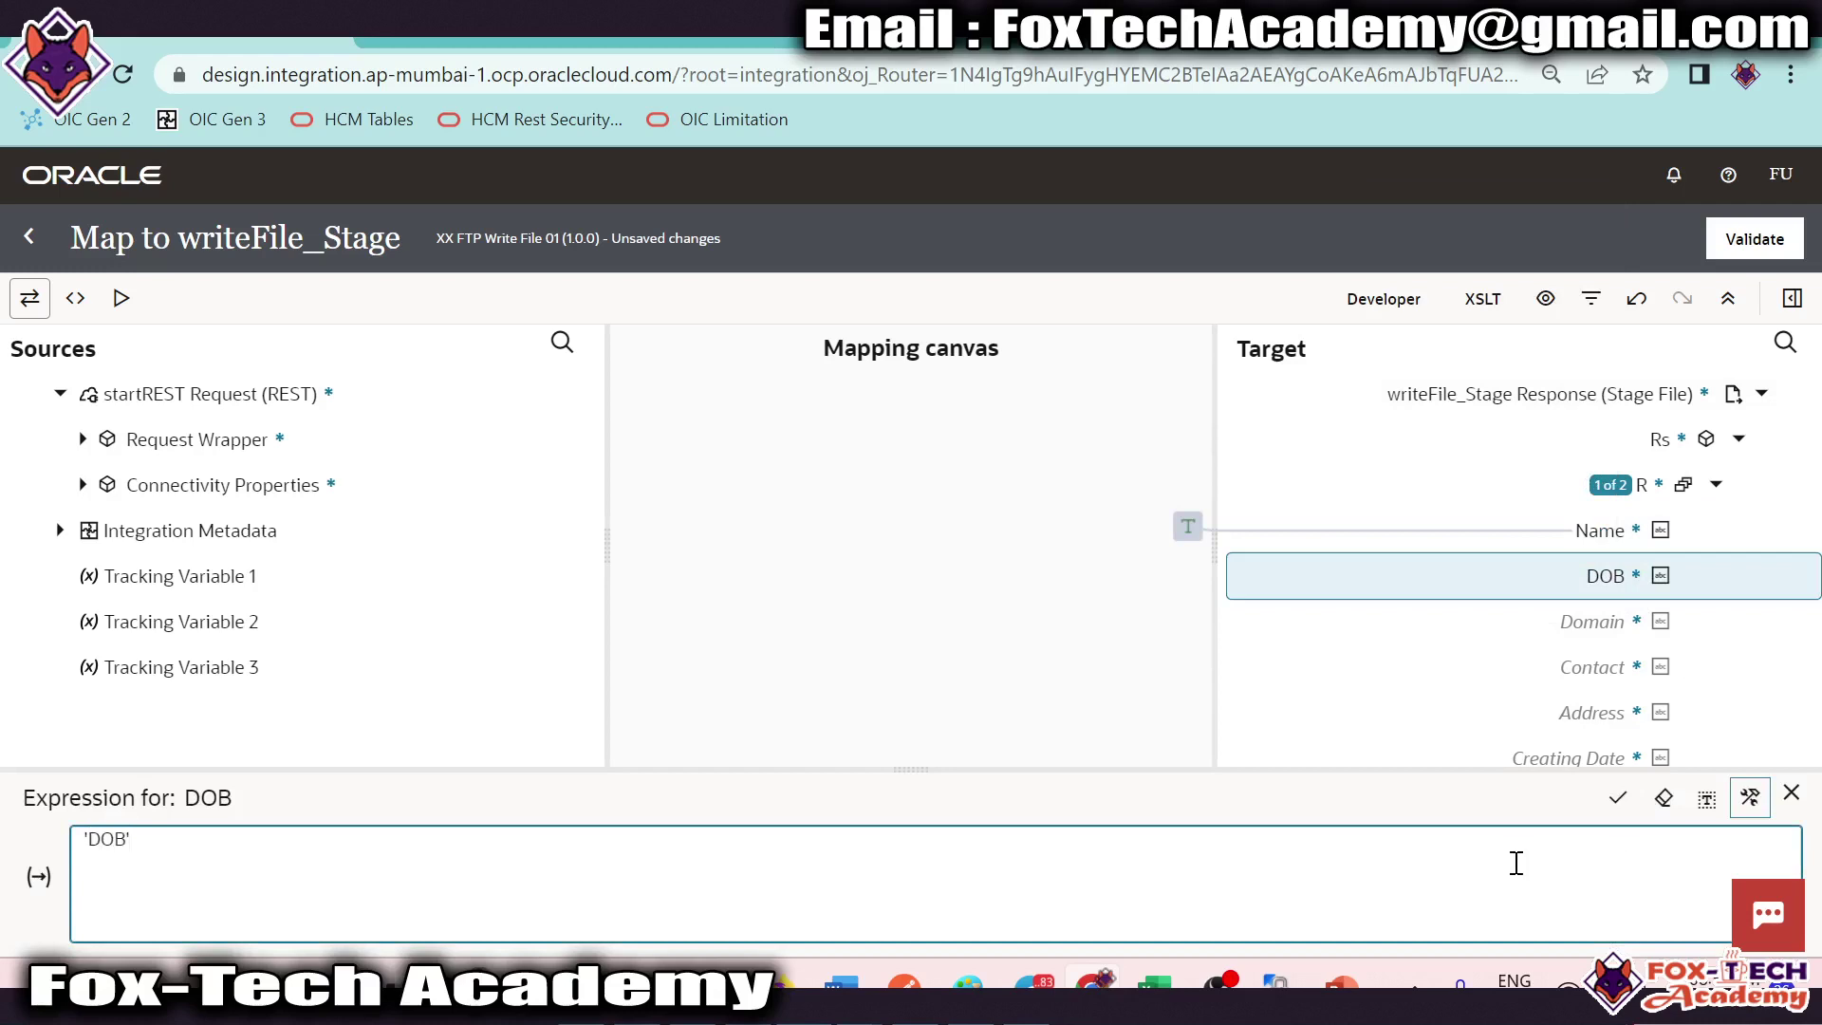
left_click(1617, 797)
left_click(1791, 793)
Step: Create the Domain target node under the first R and map it to the literal 'Domain'
right_click(1610, 615)
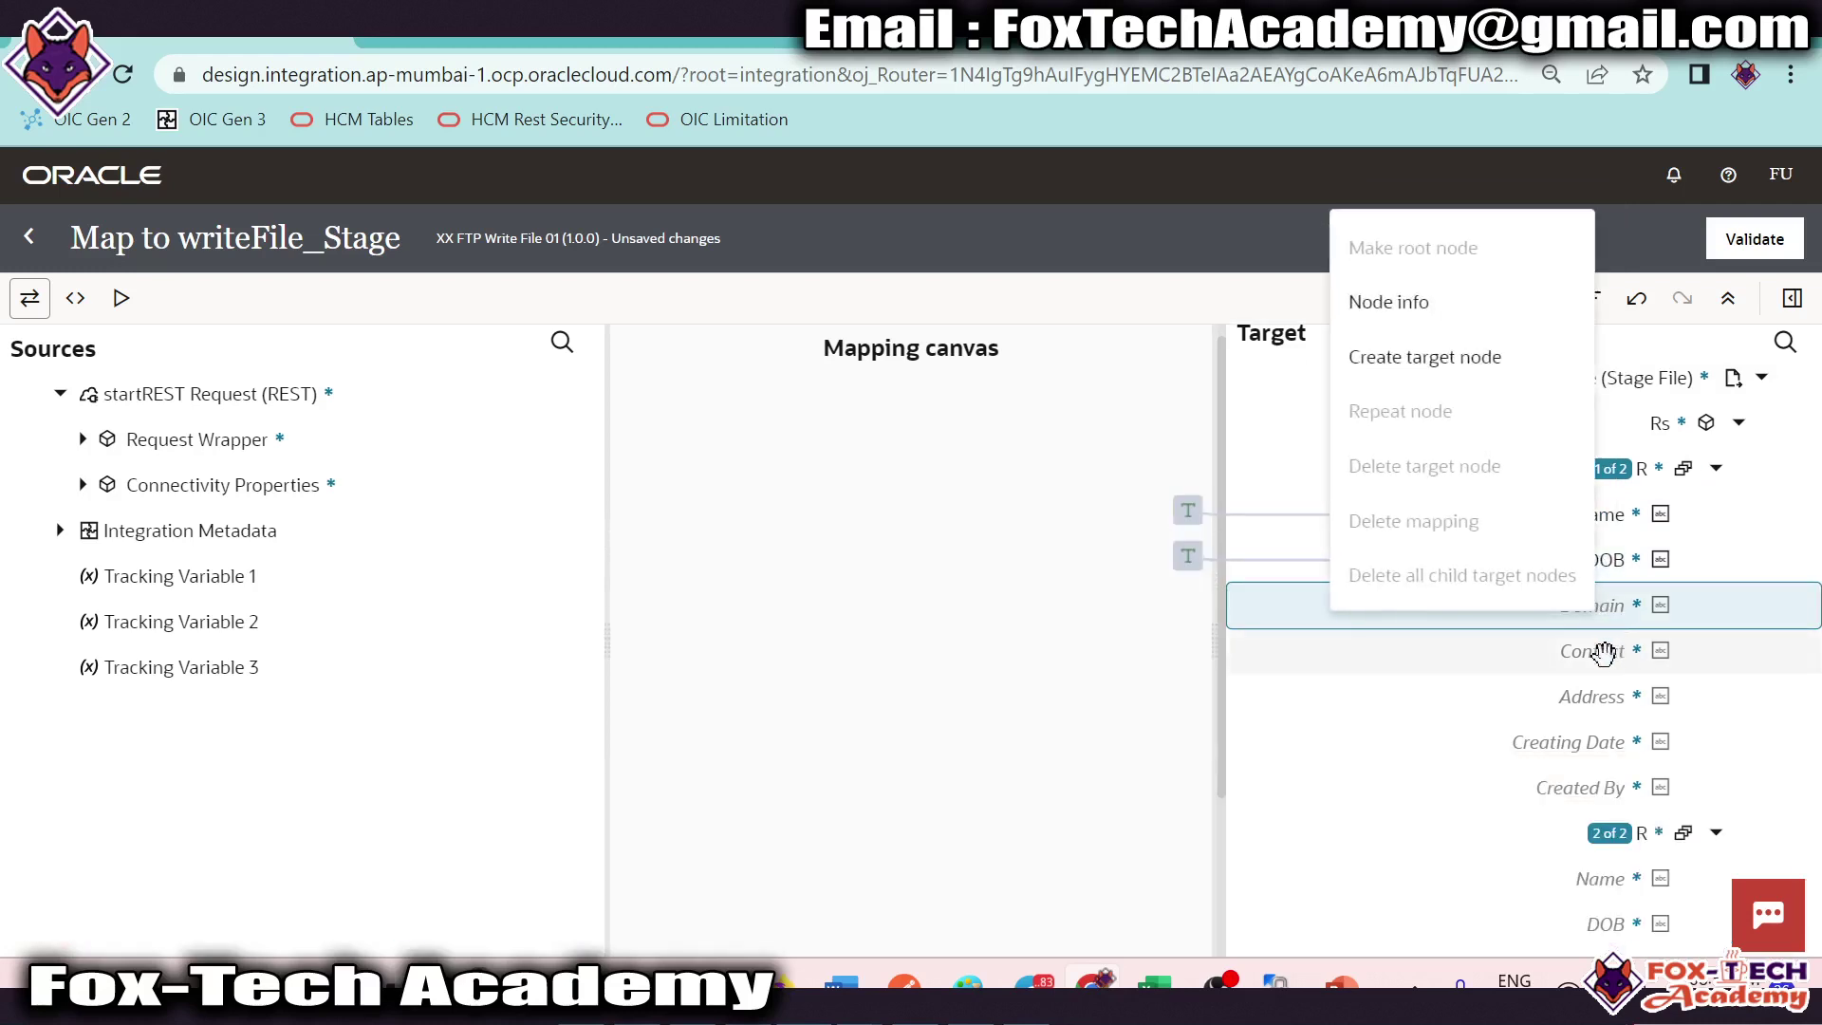
left_click(1424, 356)
left_click(1390, 900)
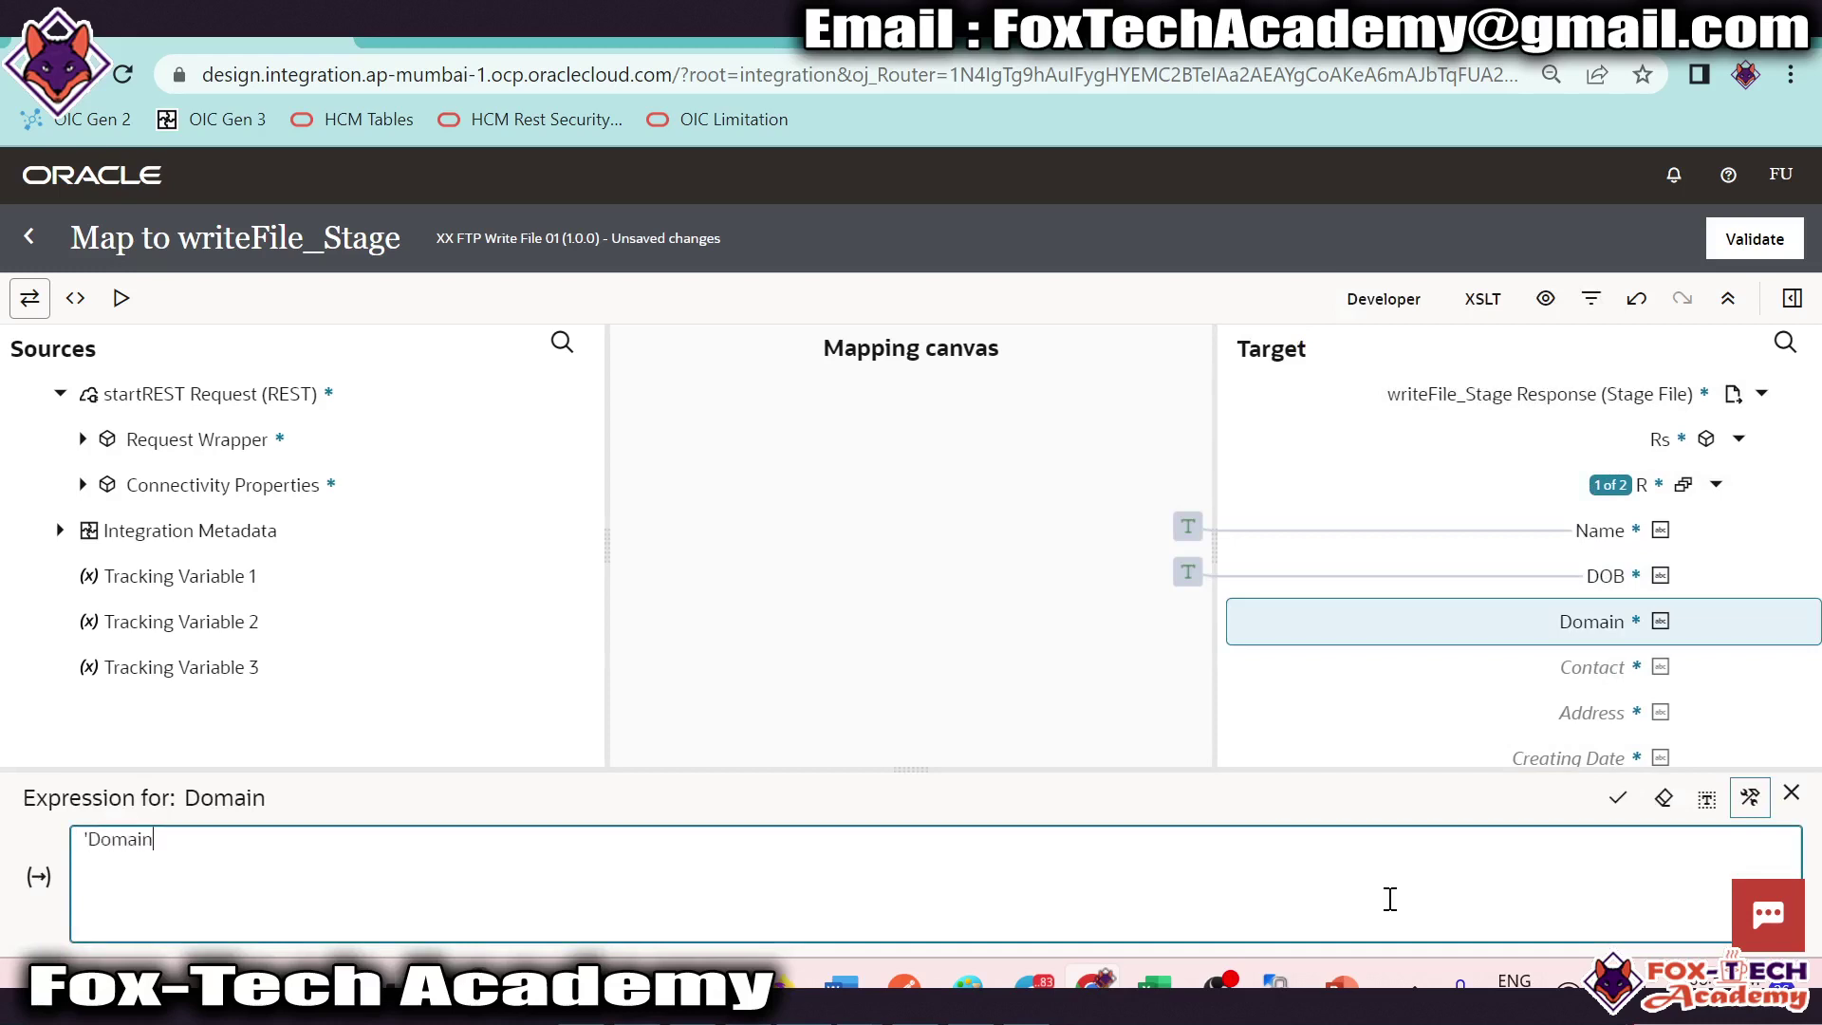
left_click(1617, 797)
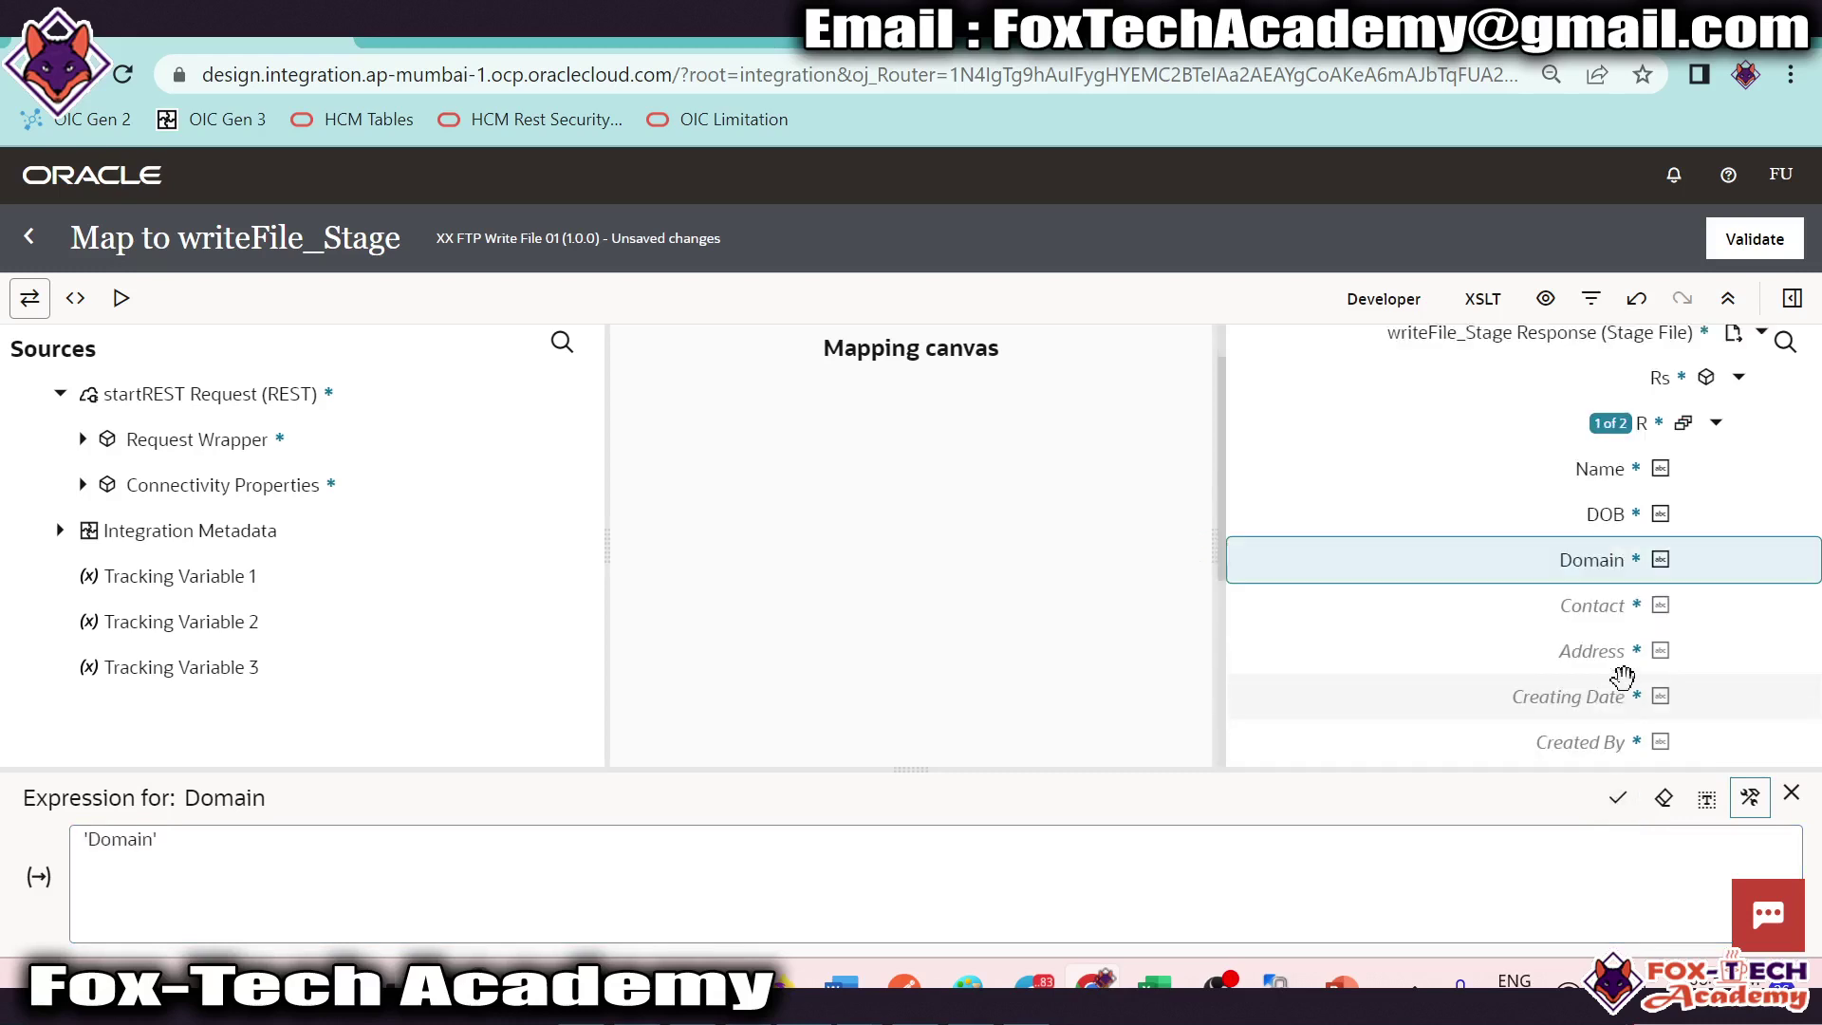
Step: Create the Contact target node under the first R and map it to the literal 'Concat'
right_click(1575, 607)
left_click(1438, 361)
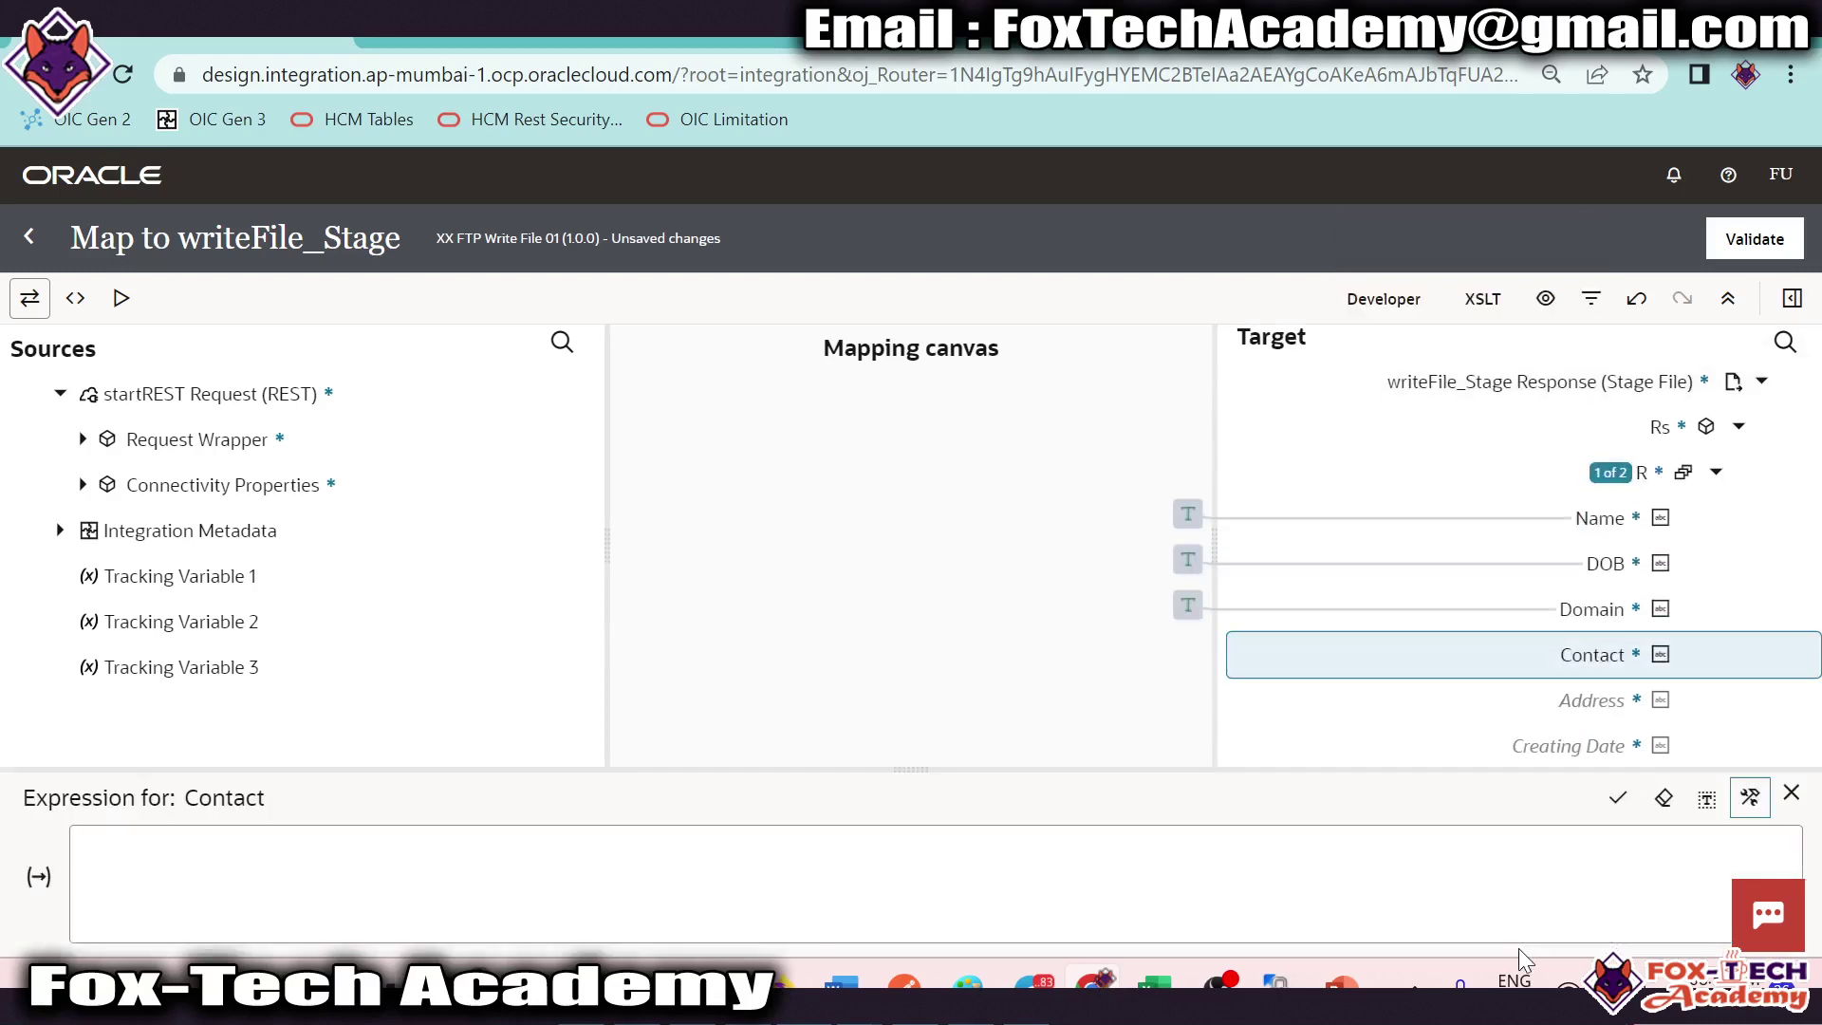
left_click(1307, 887)
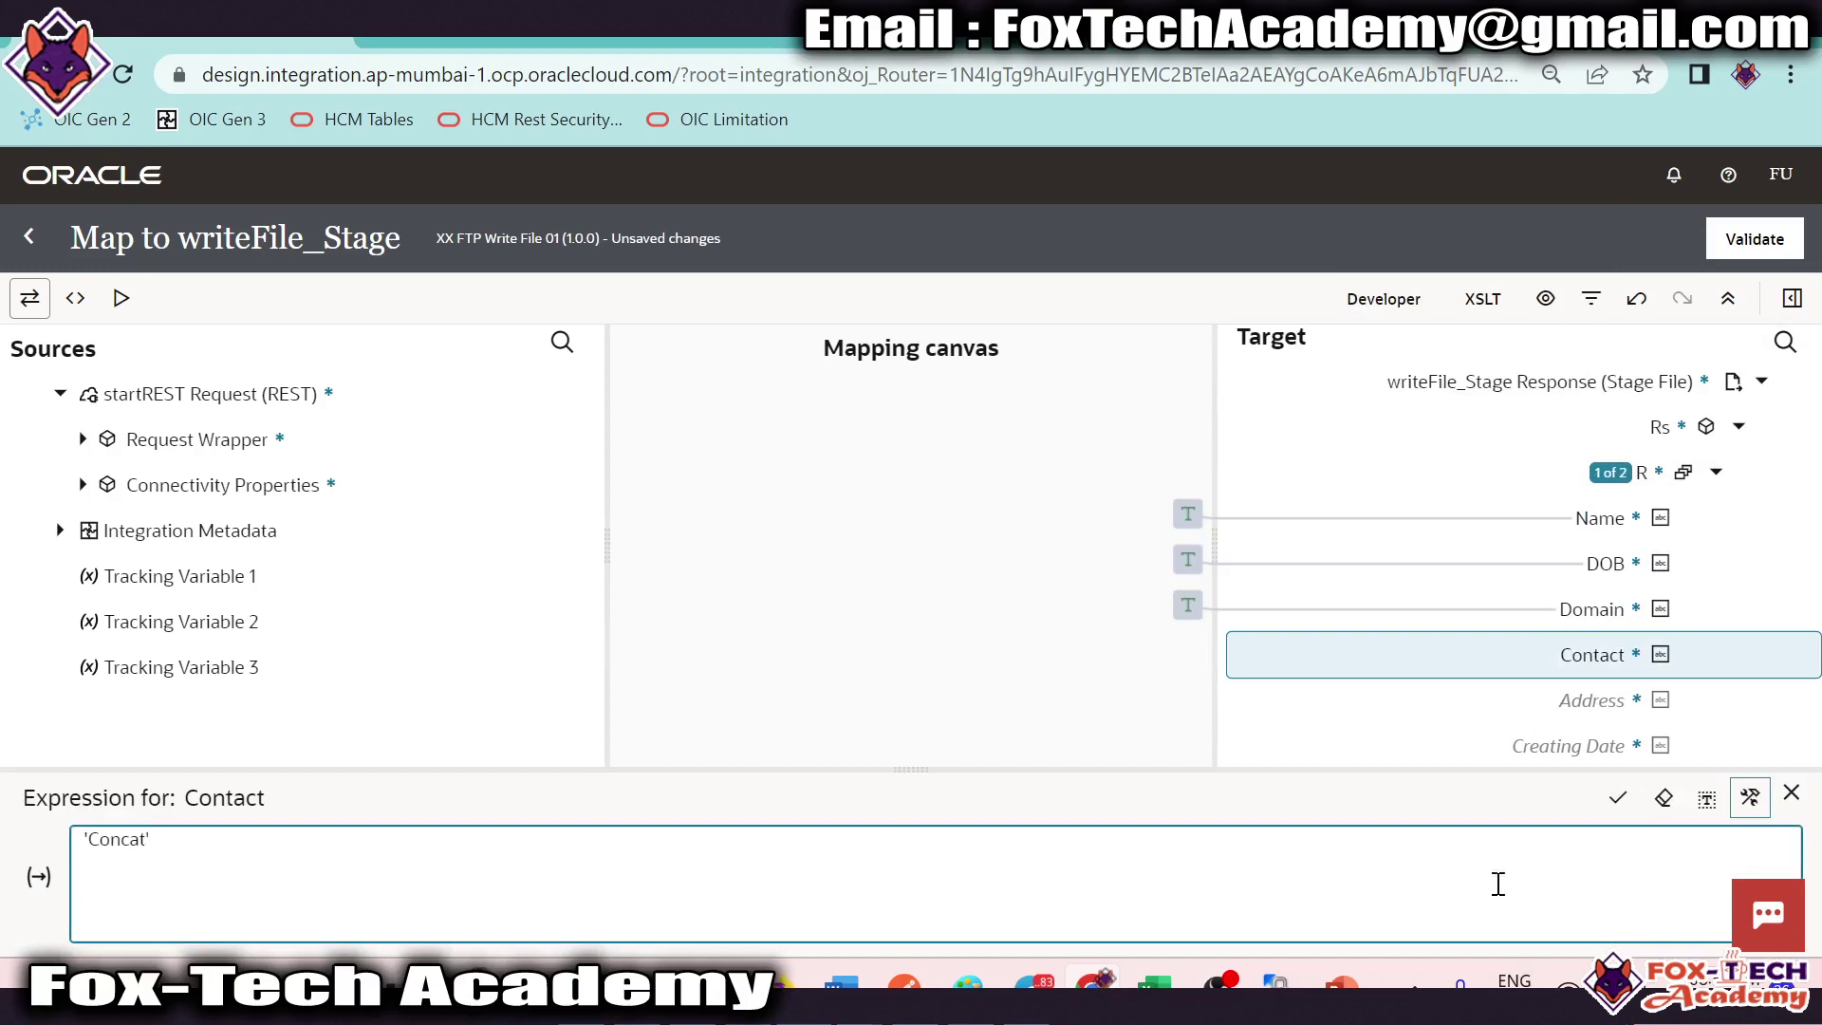
left_click(1618, 797)
Step: Create the Address target node under the first R and map it to the literal 'Address'
right_click(1606, 618)
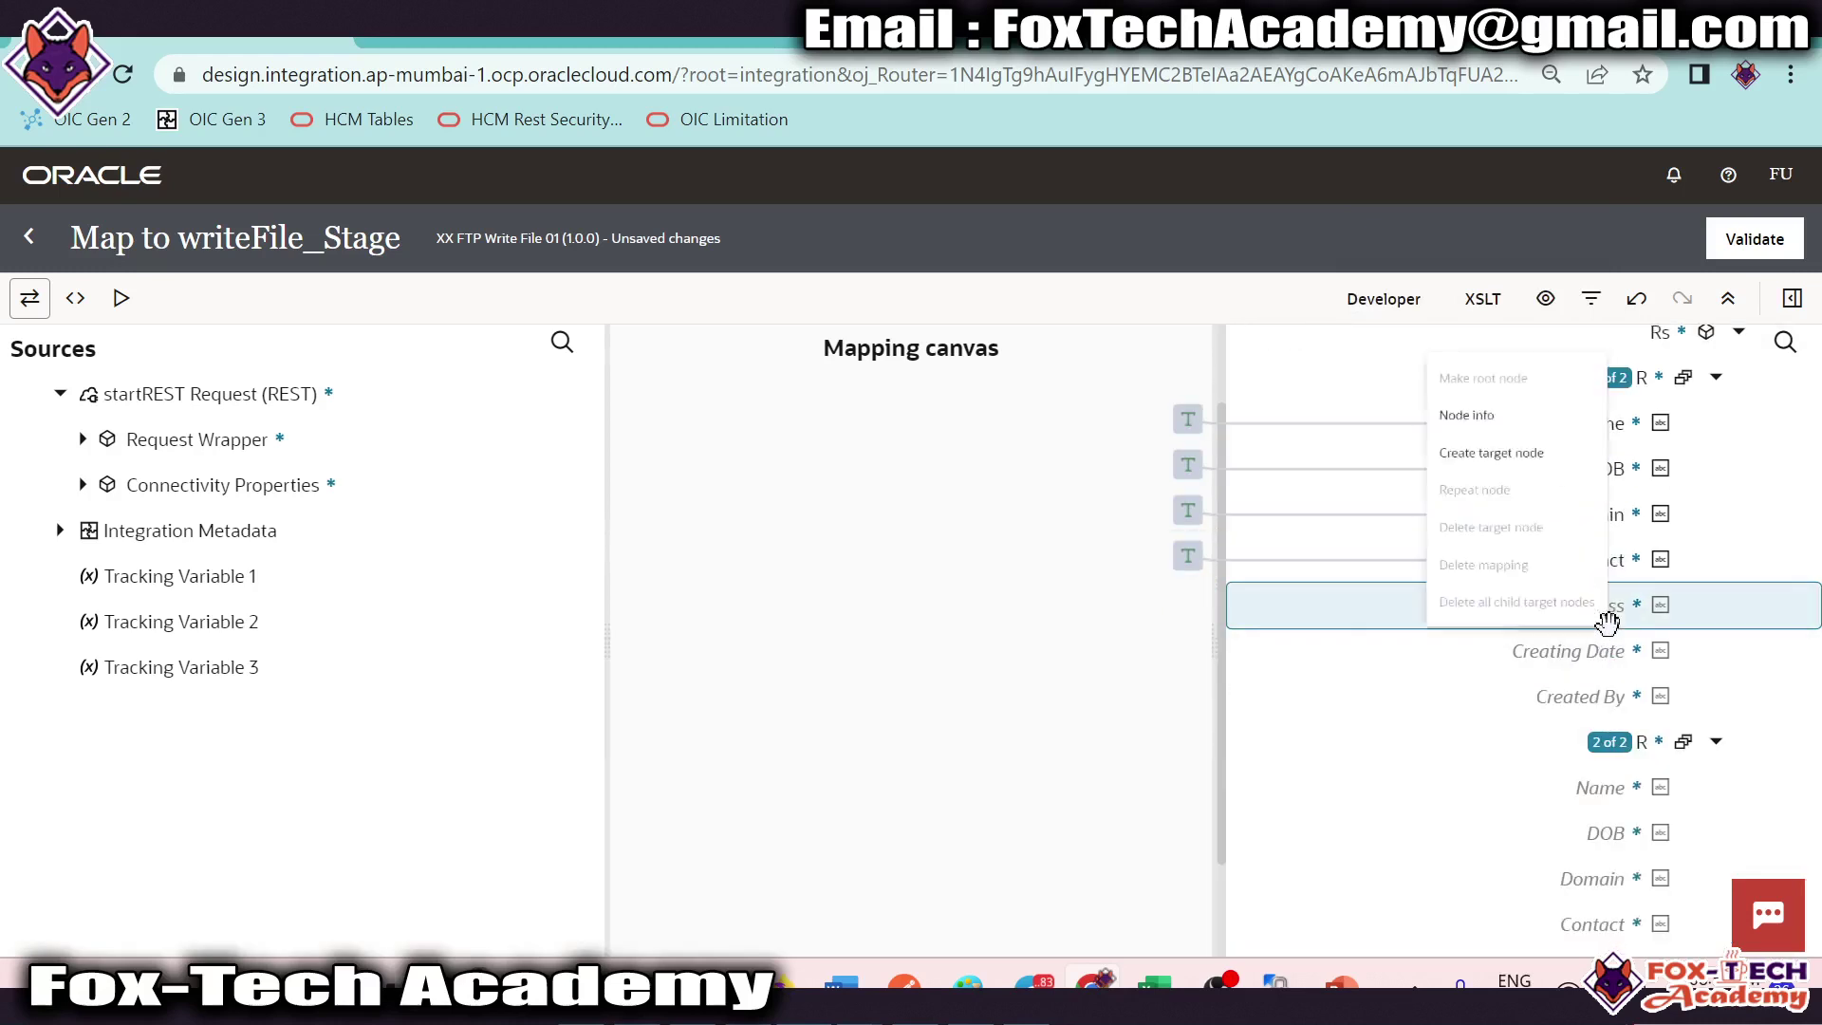
left_click(1424, 366)
left_click(1353, 851)
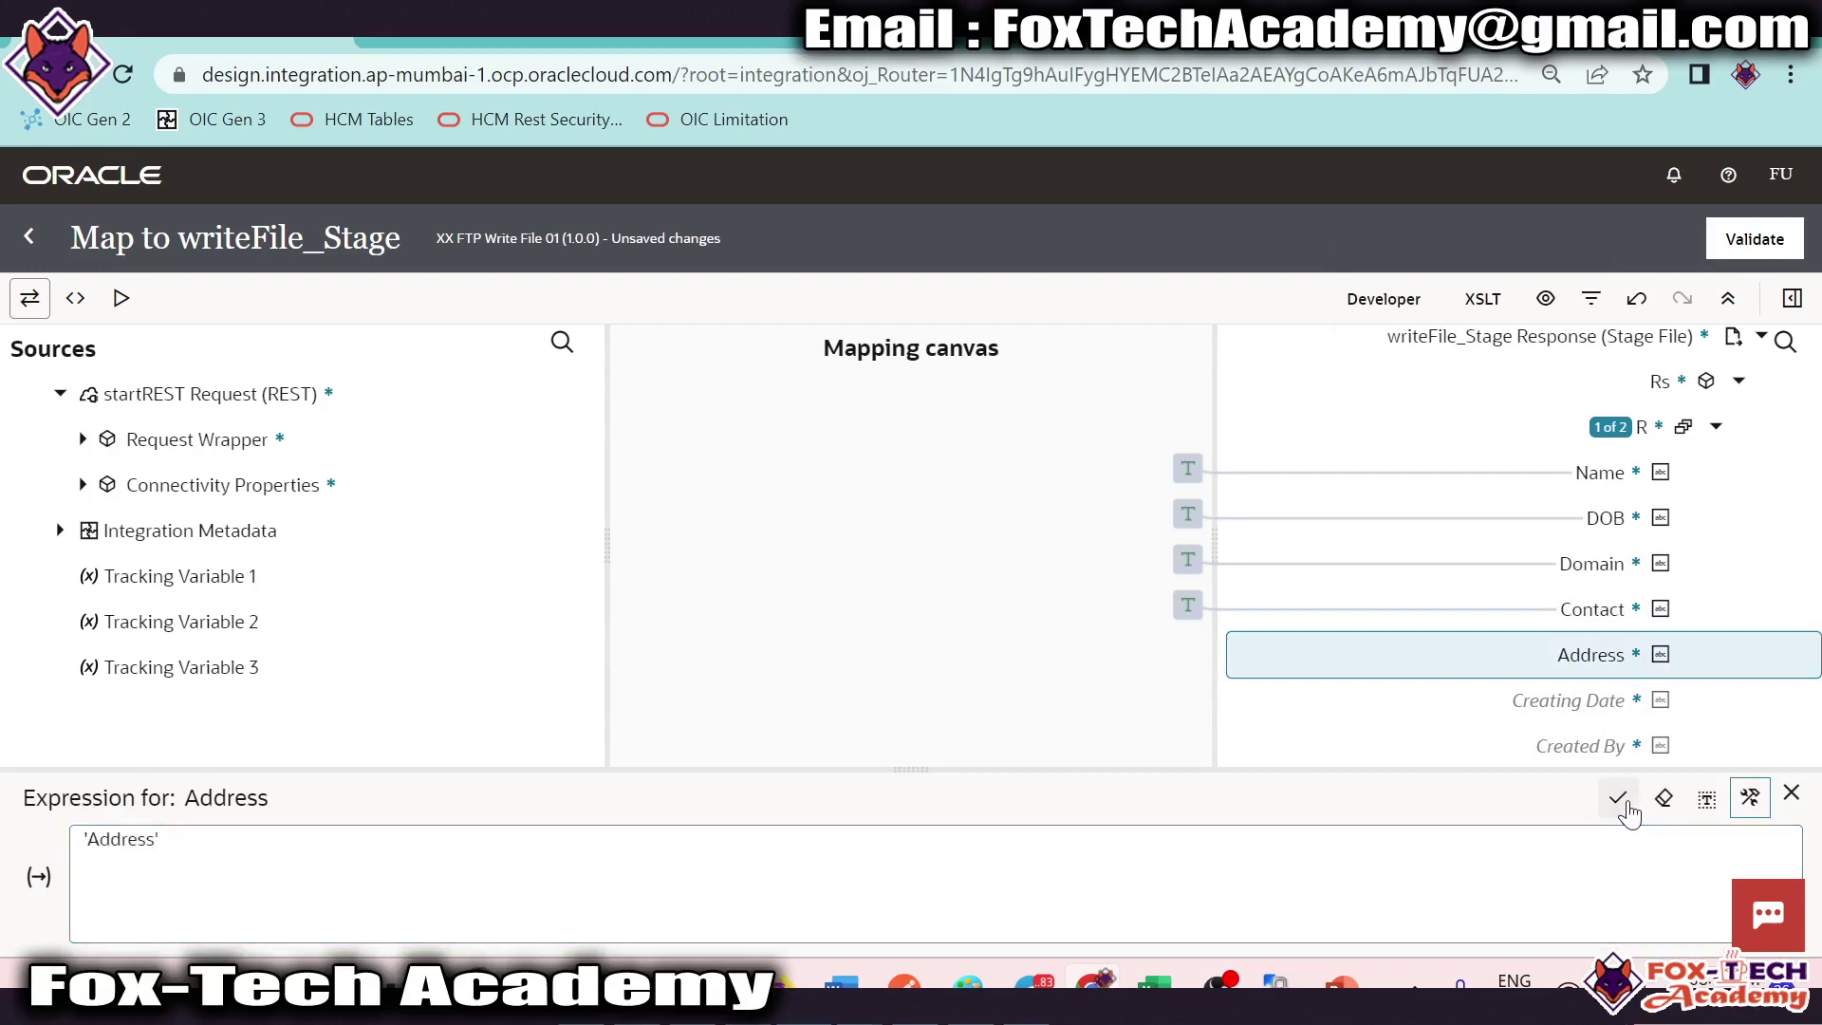
left_click(1617, 797)
Step: Create the Creating Date target node under the first R and start its expression
right_click(1525, 623)
left_click(1394, 366)
left_click(953, 863)
Step: Search the mapper's component functions for 'current-d'
left_click(1791, 298)
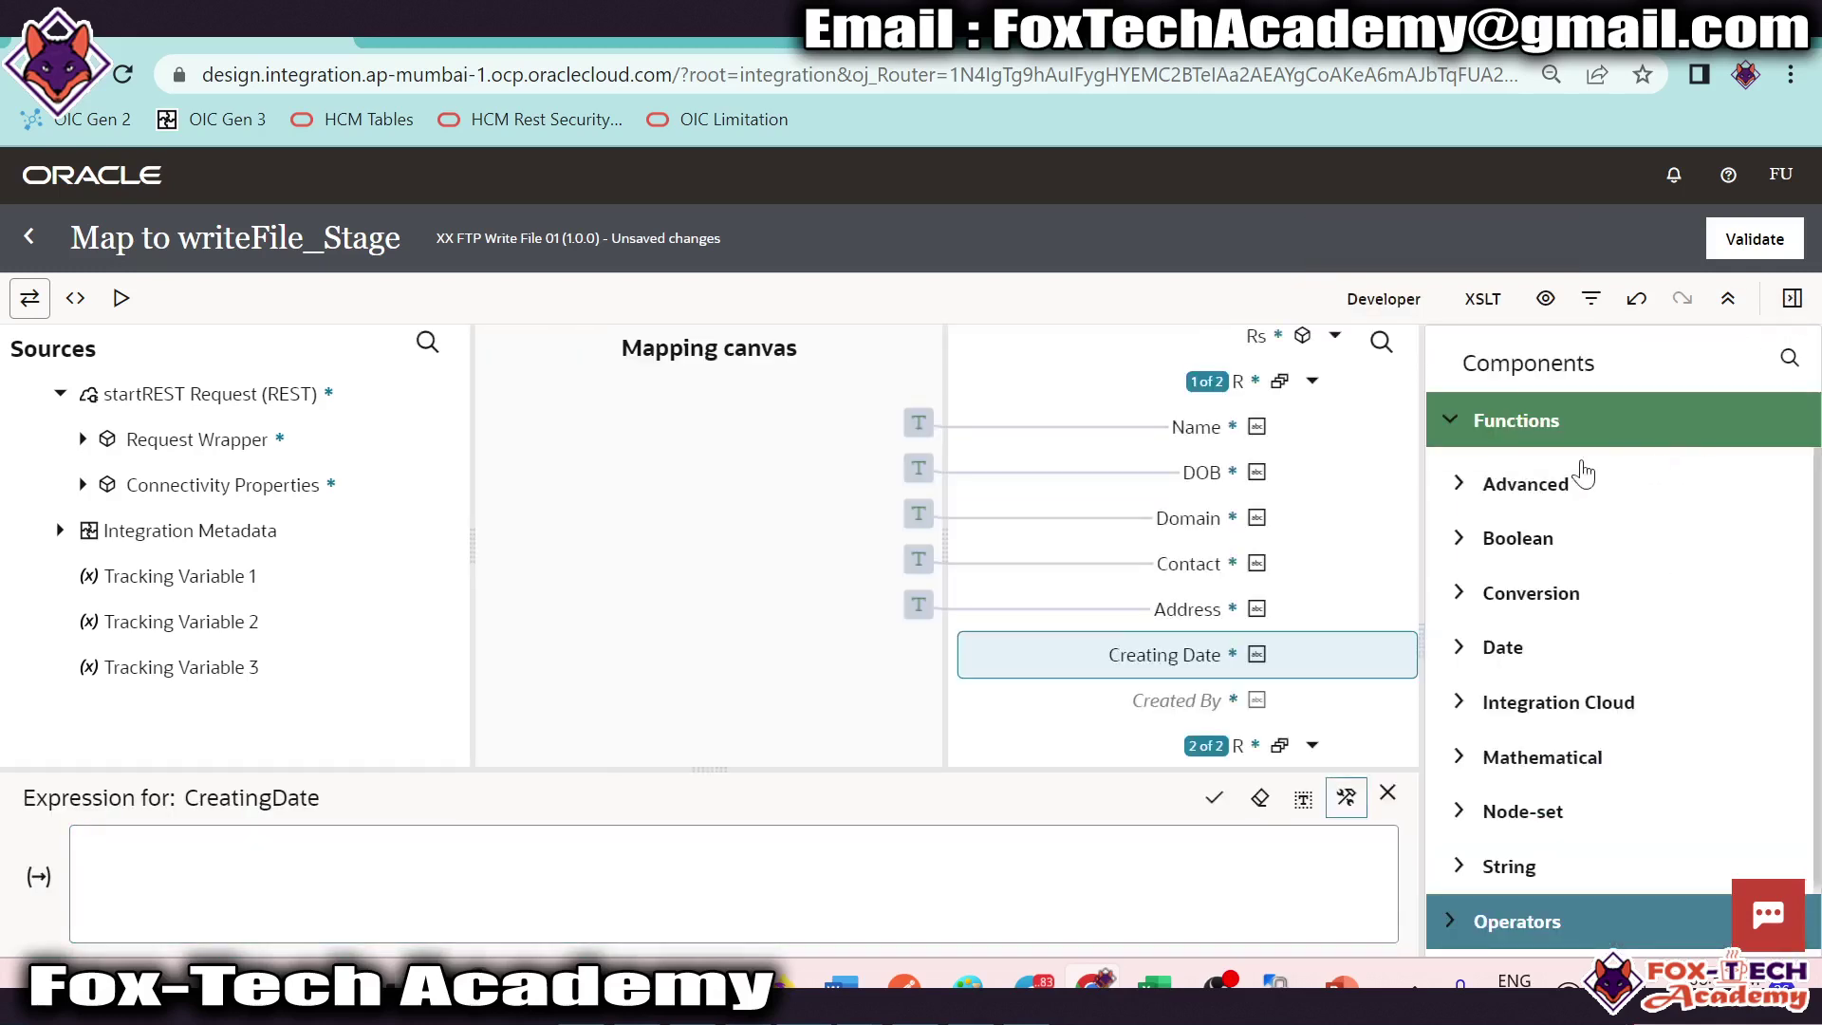
left_click(1781, 360)
type("curr")
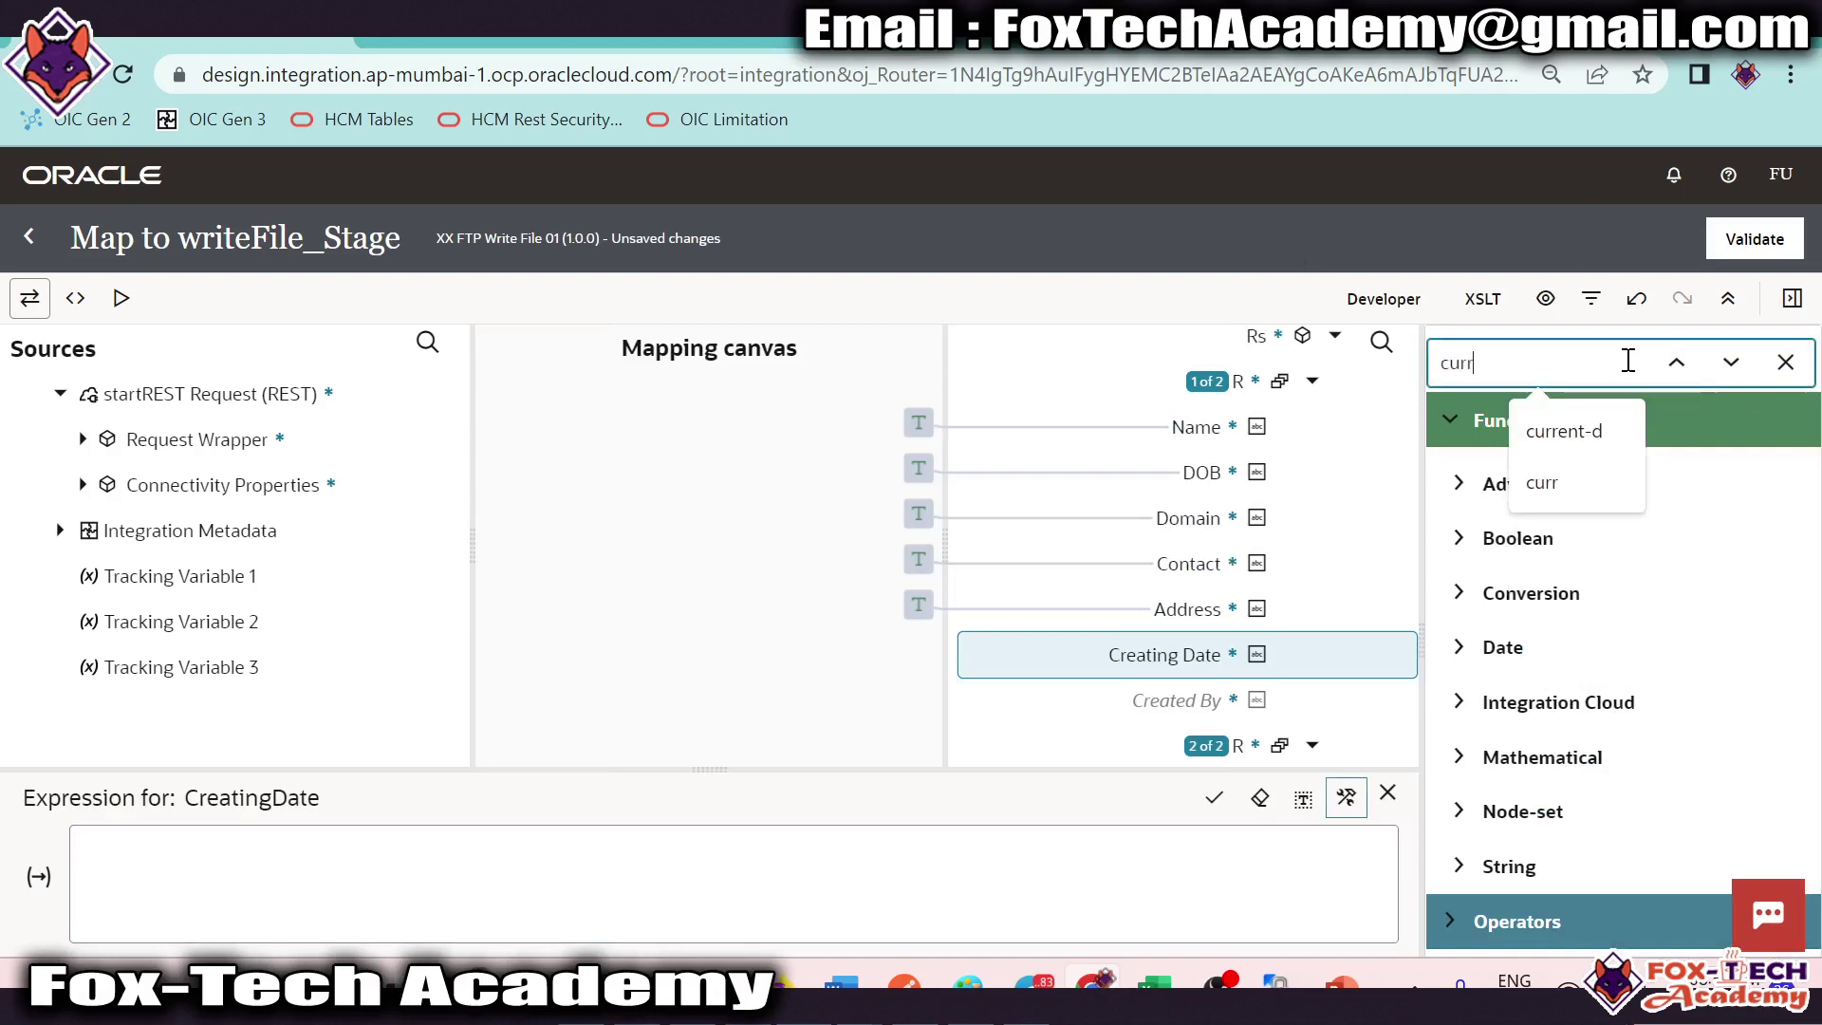
type("nt-d")
key("Return")
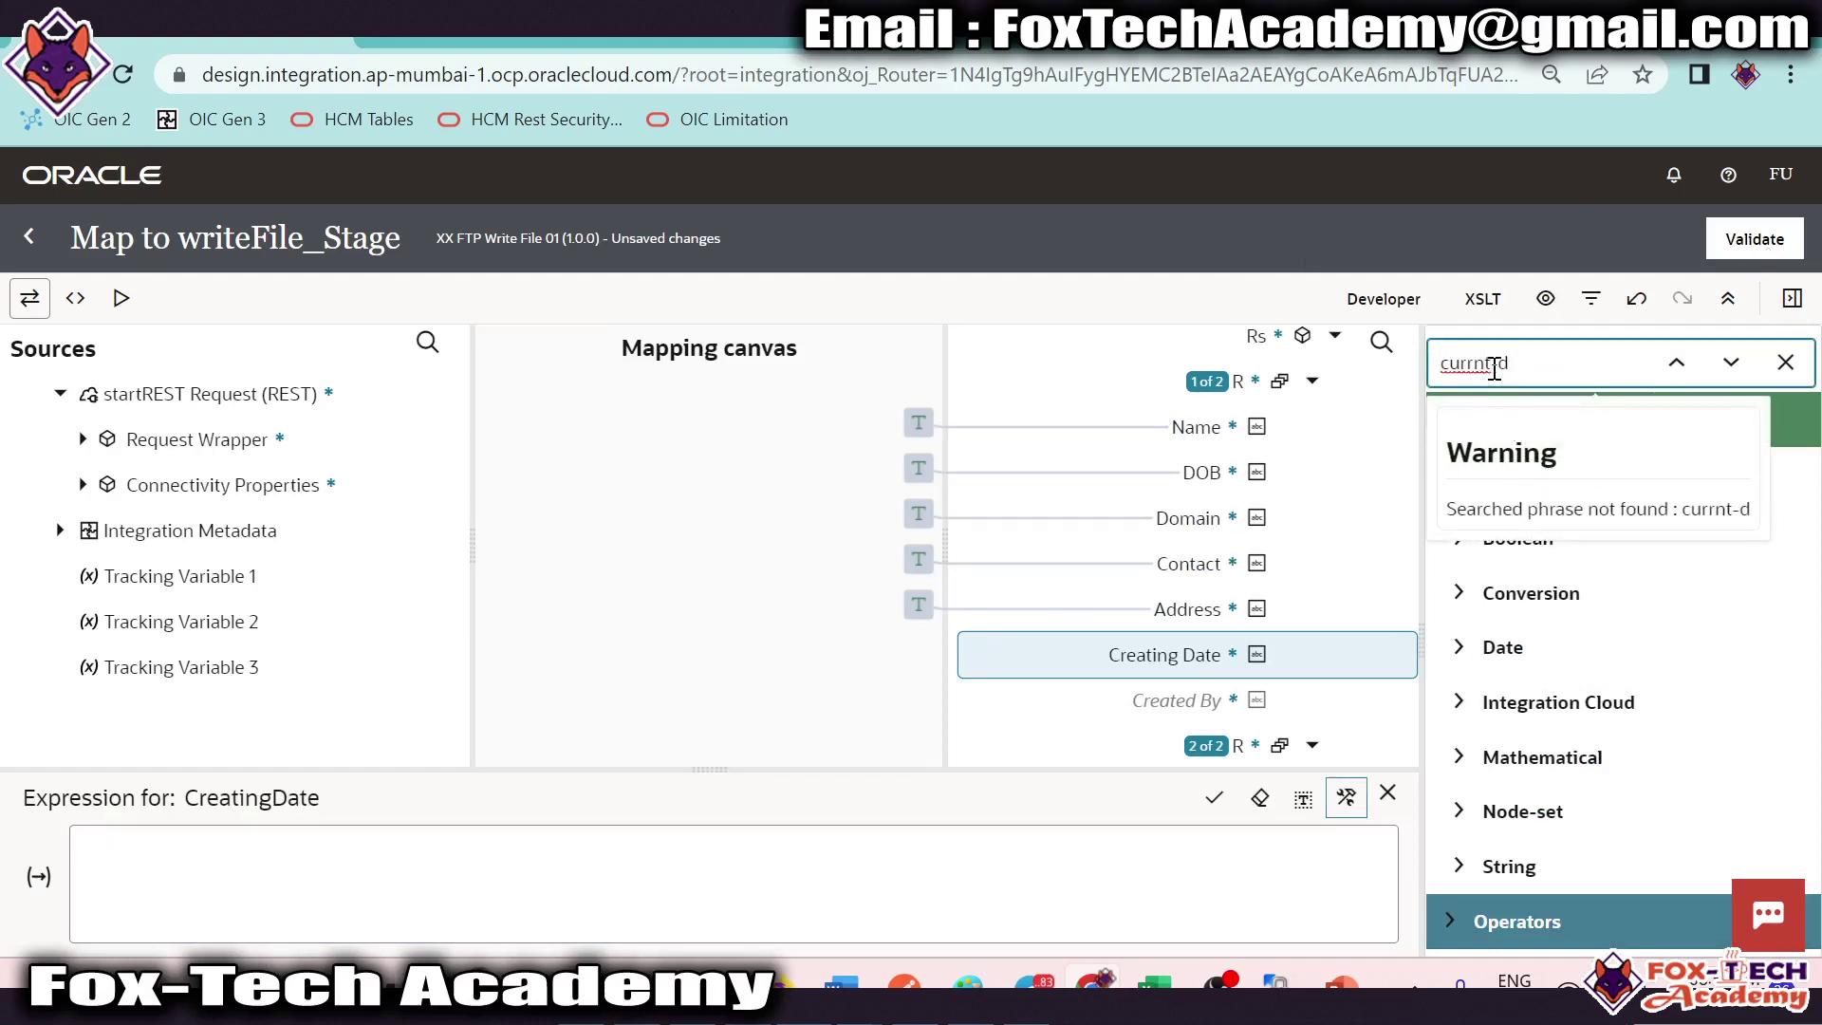
type("e")
key("Return")
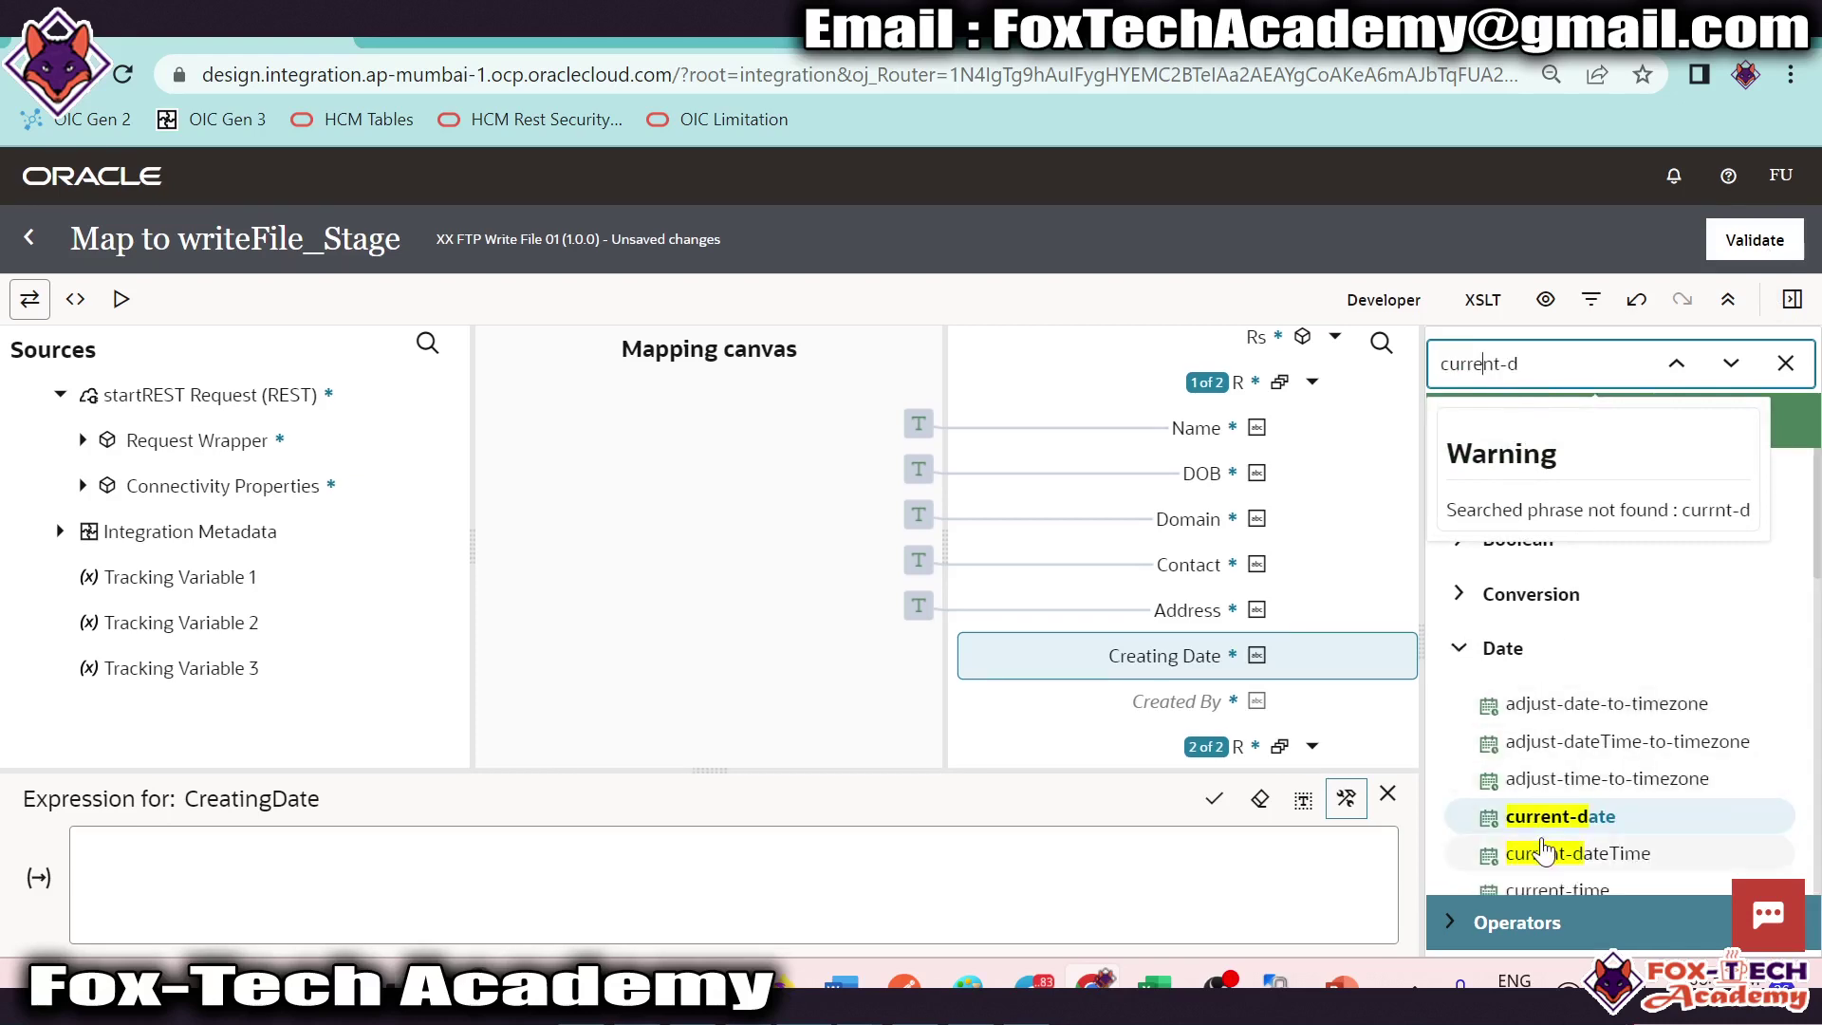
Step: Map Creating Date under the first R to the current-date function
left_click_drag(1560, 816, 1267, 839)
left_click(1214, 798)
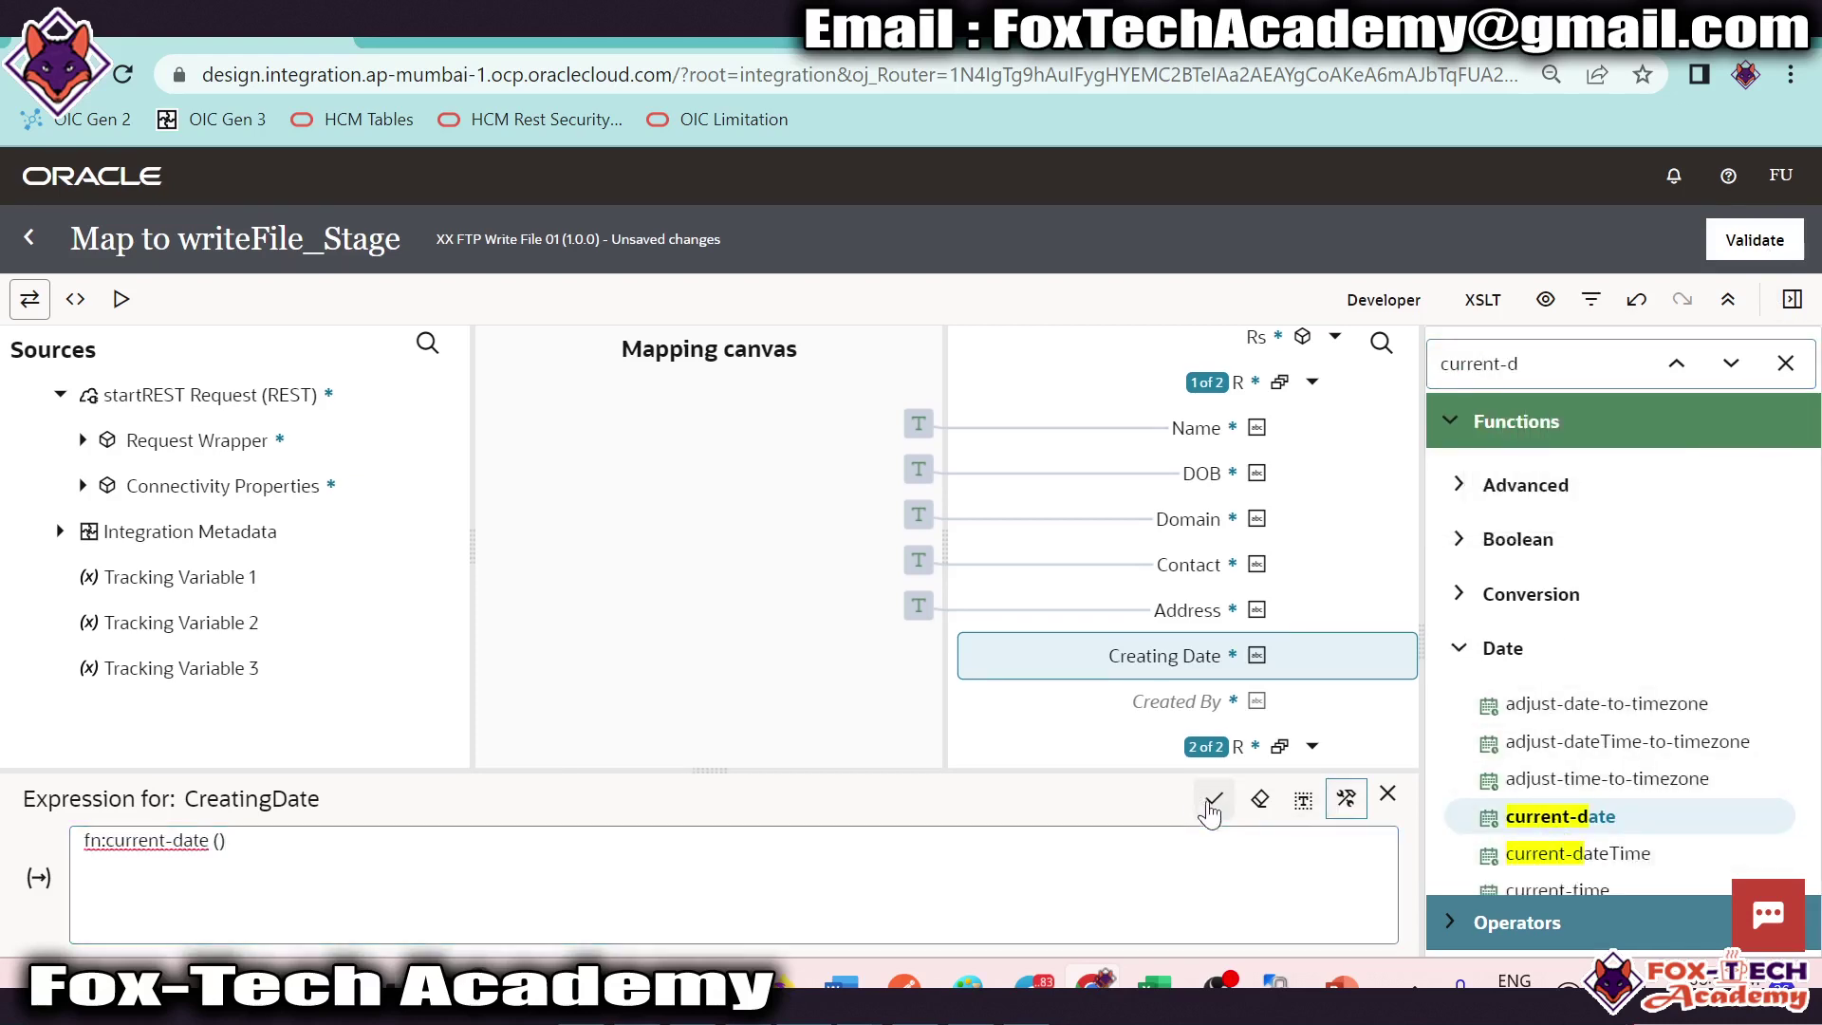
left_click(1387, 794)
Step: Create the Created By target node under the first R and expand the source's Integration Metadata down to Runtime Details
right_click(1175, 605)
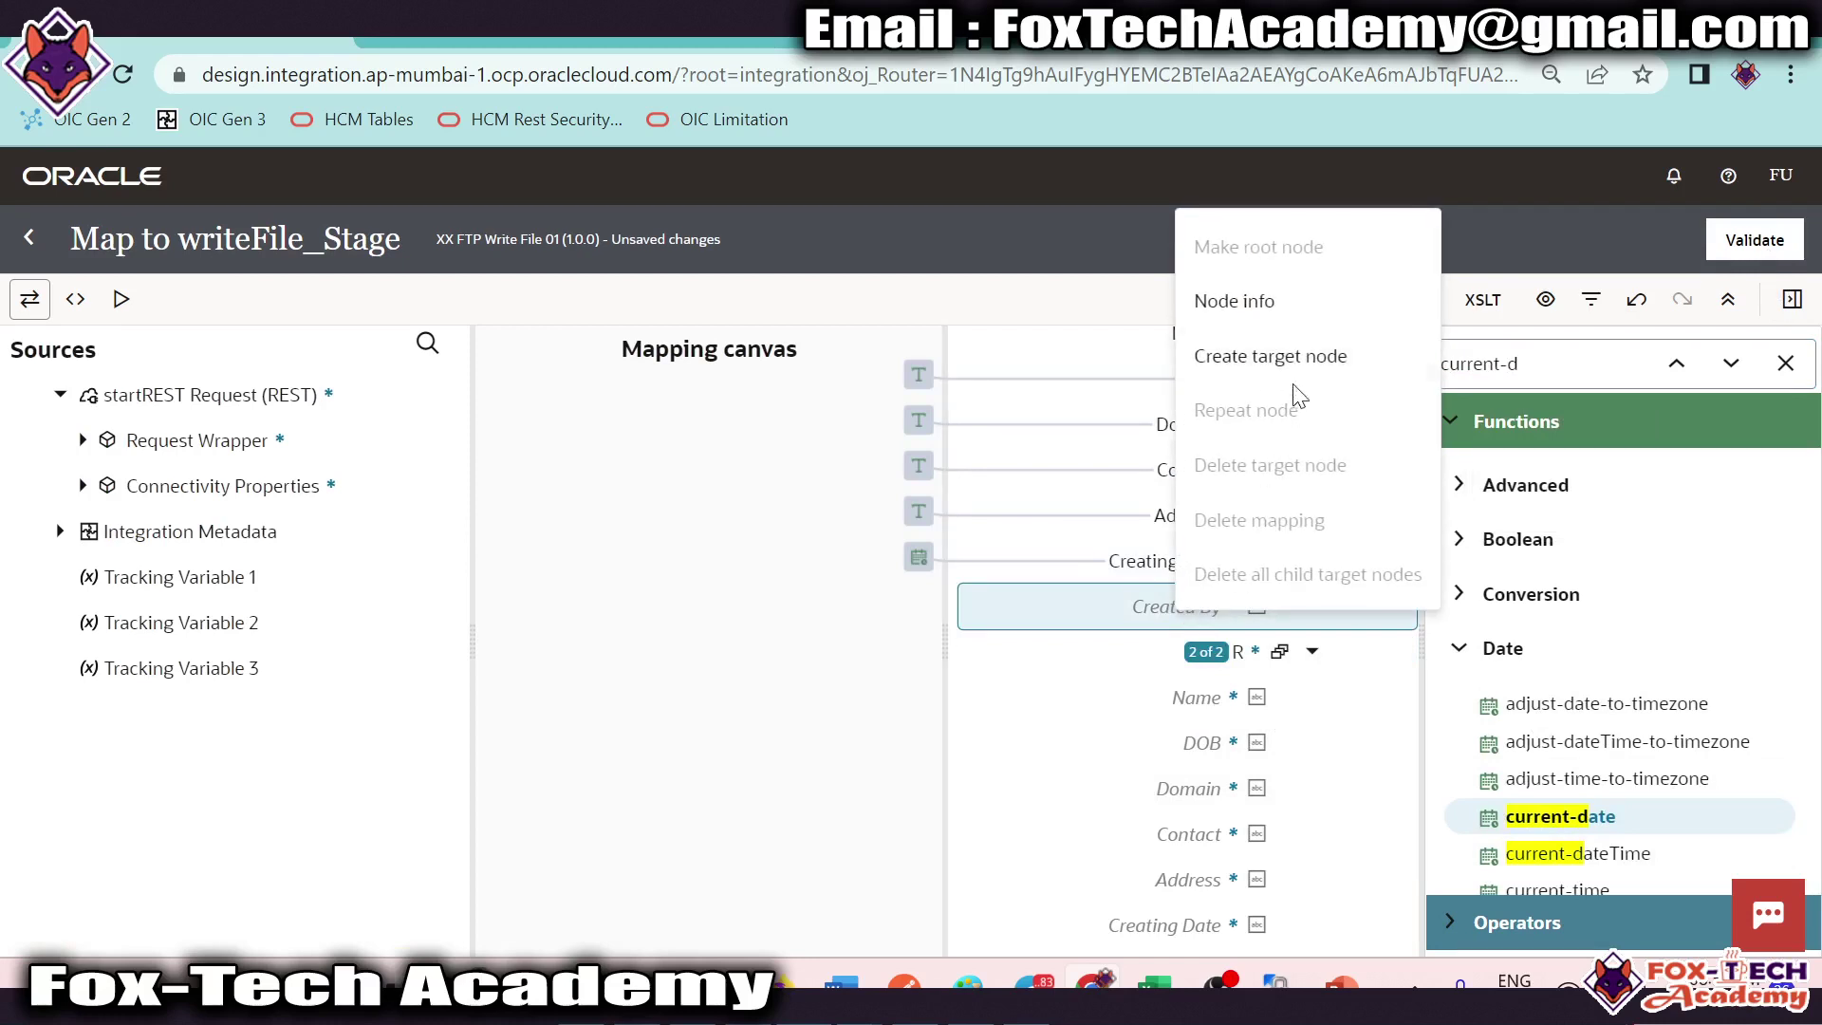
left_click(1262, 354)
left_click(60, 530)
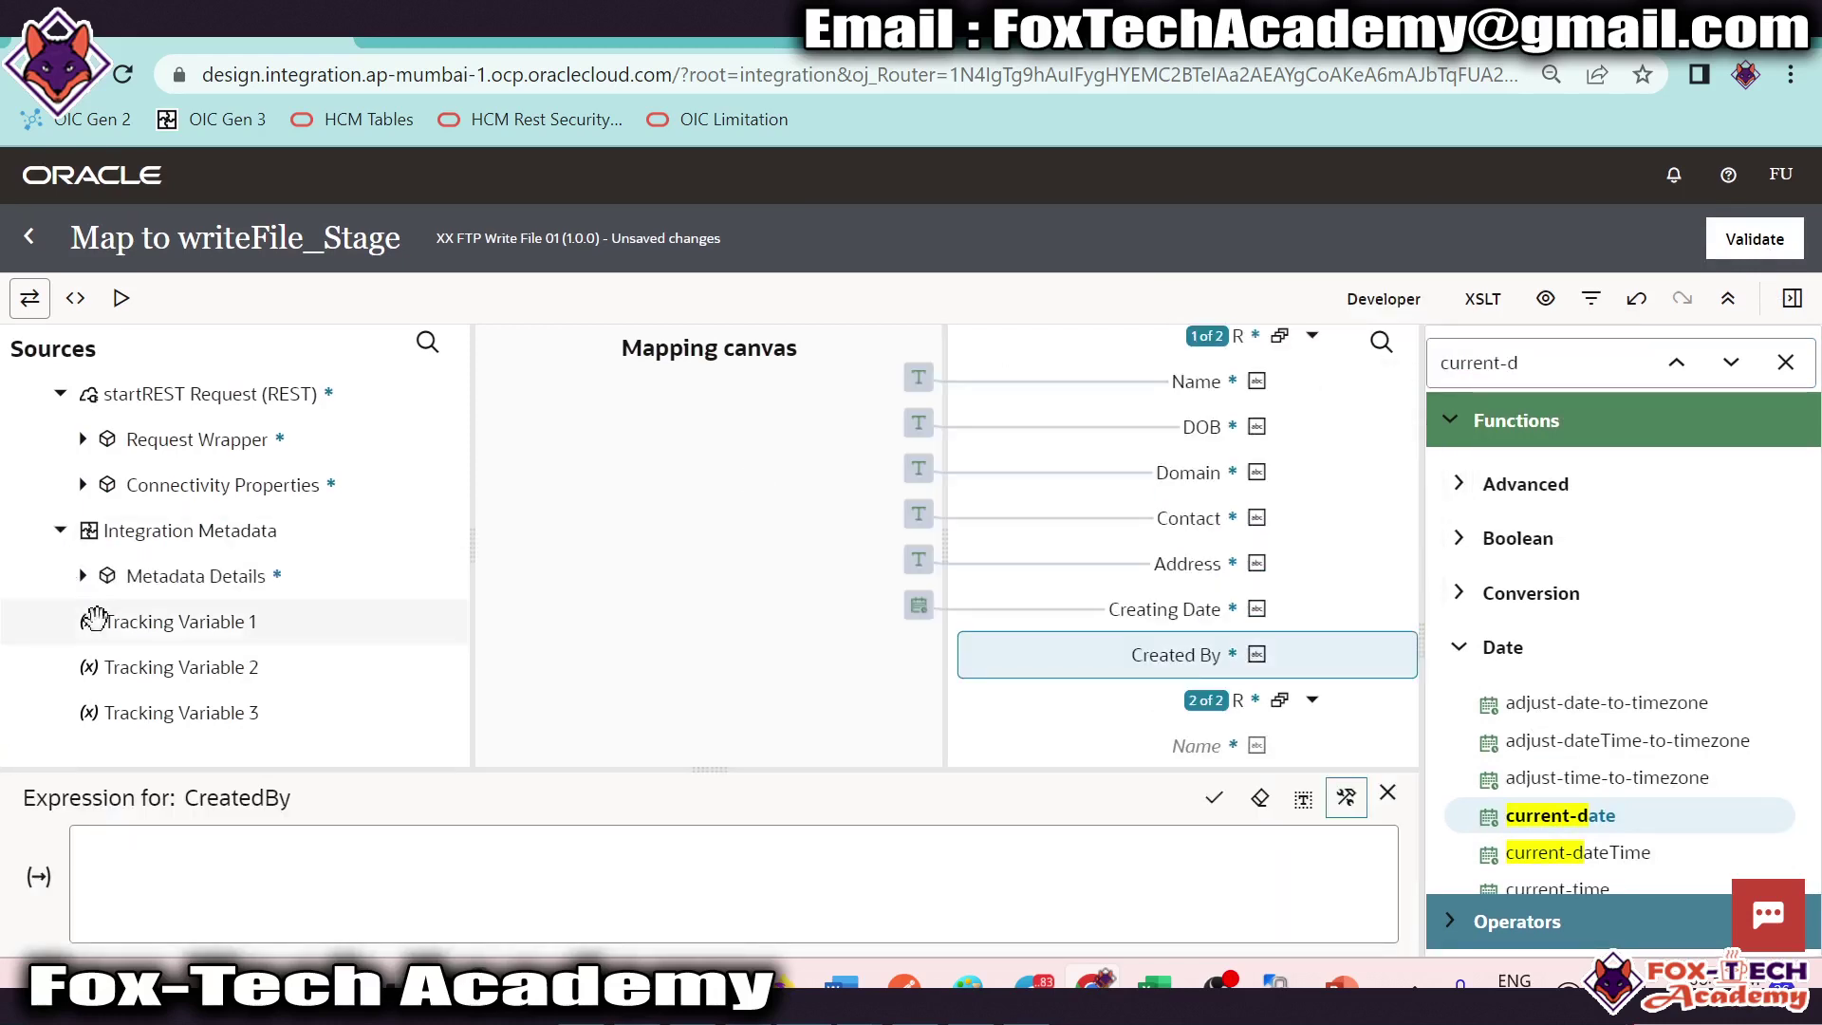
left_click(82, 576)
left_click(105, 667)
scroll(143, 642, "down", 2)
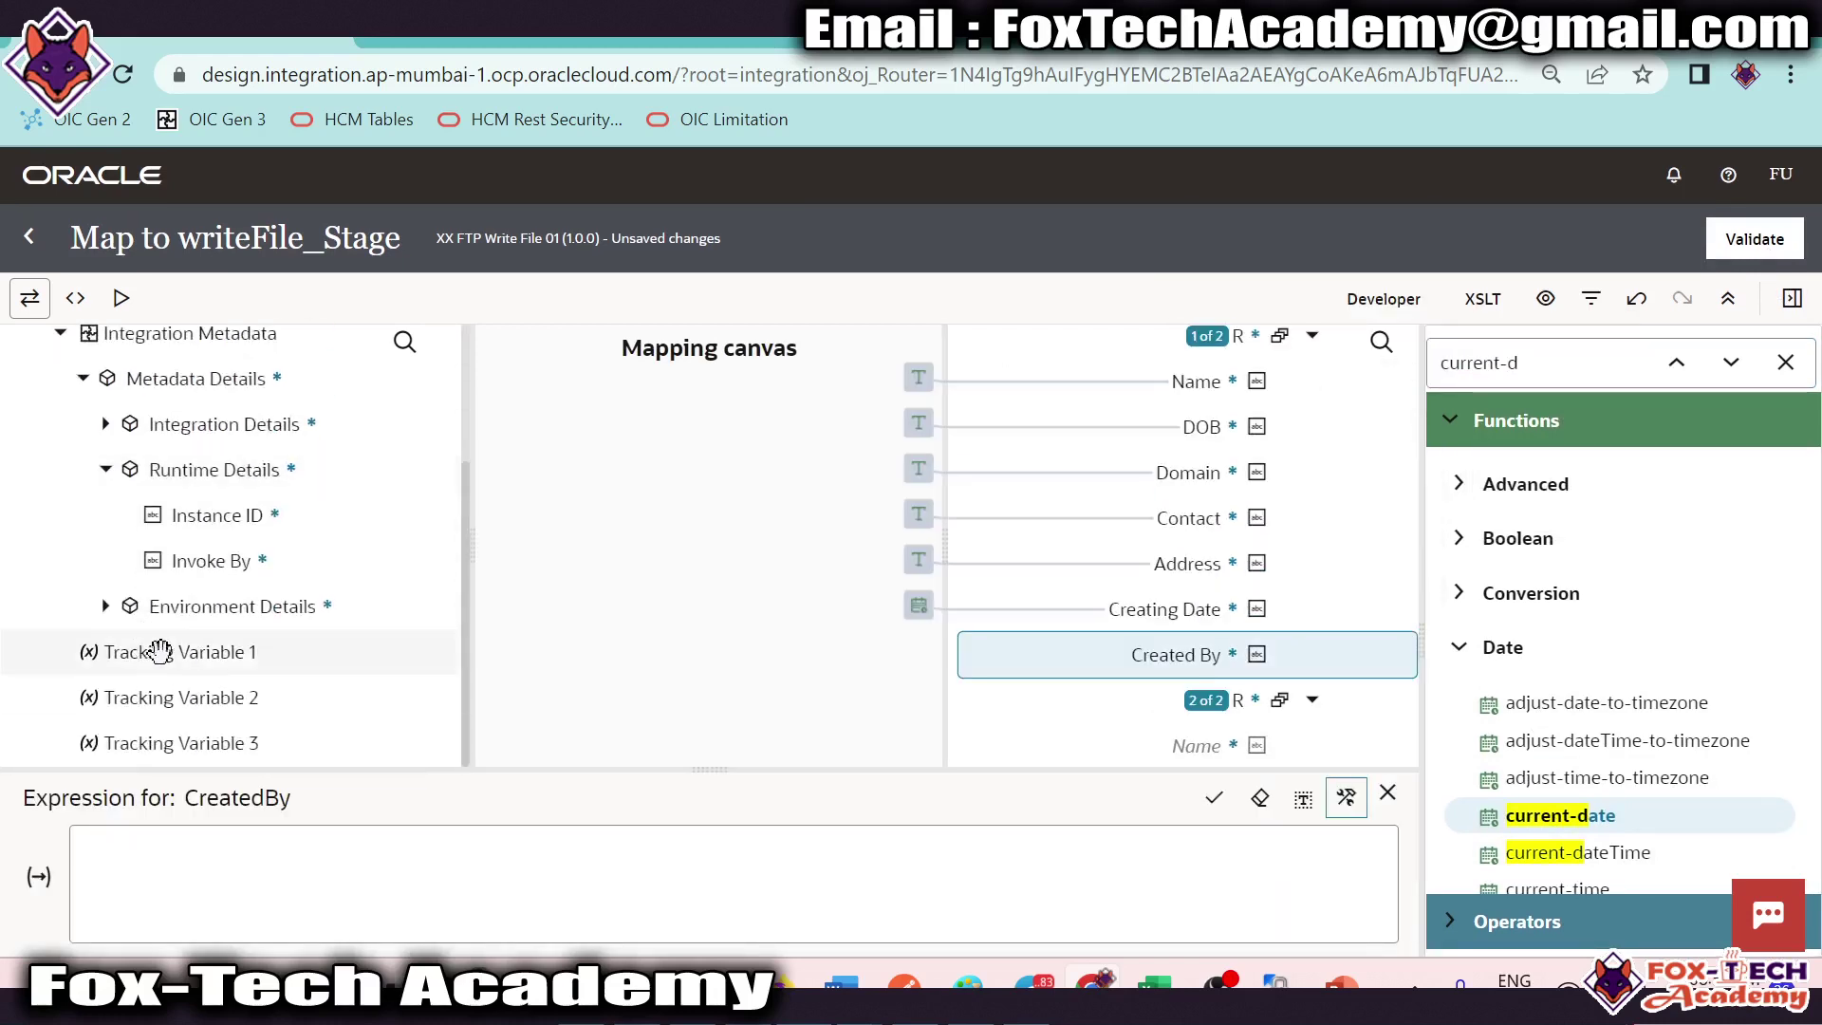
Step: Map Invoke By from Runtime Details to Created By under the first R
left_click_drag(211, 561, 310, 967)
left_click_drag(244, 569, 284, 887)
left_click(1213, 797)
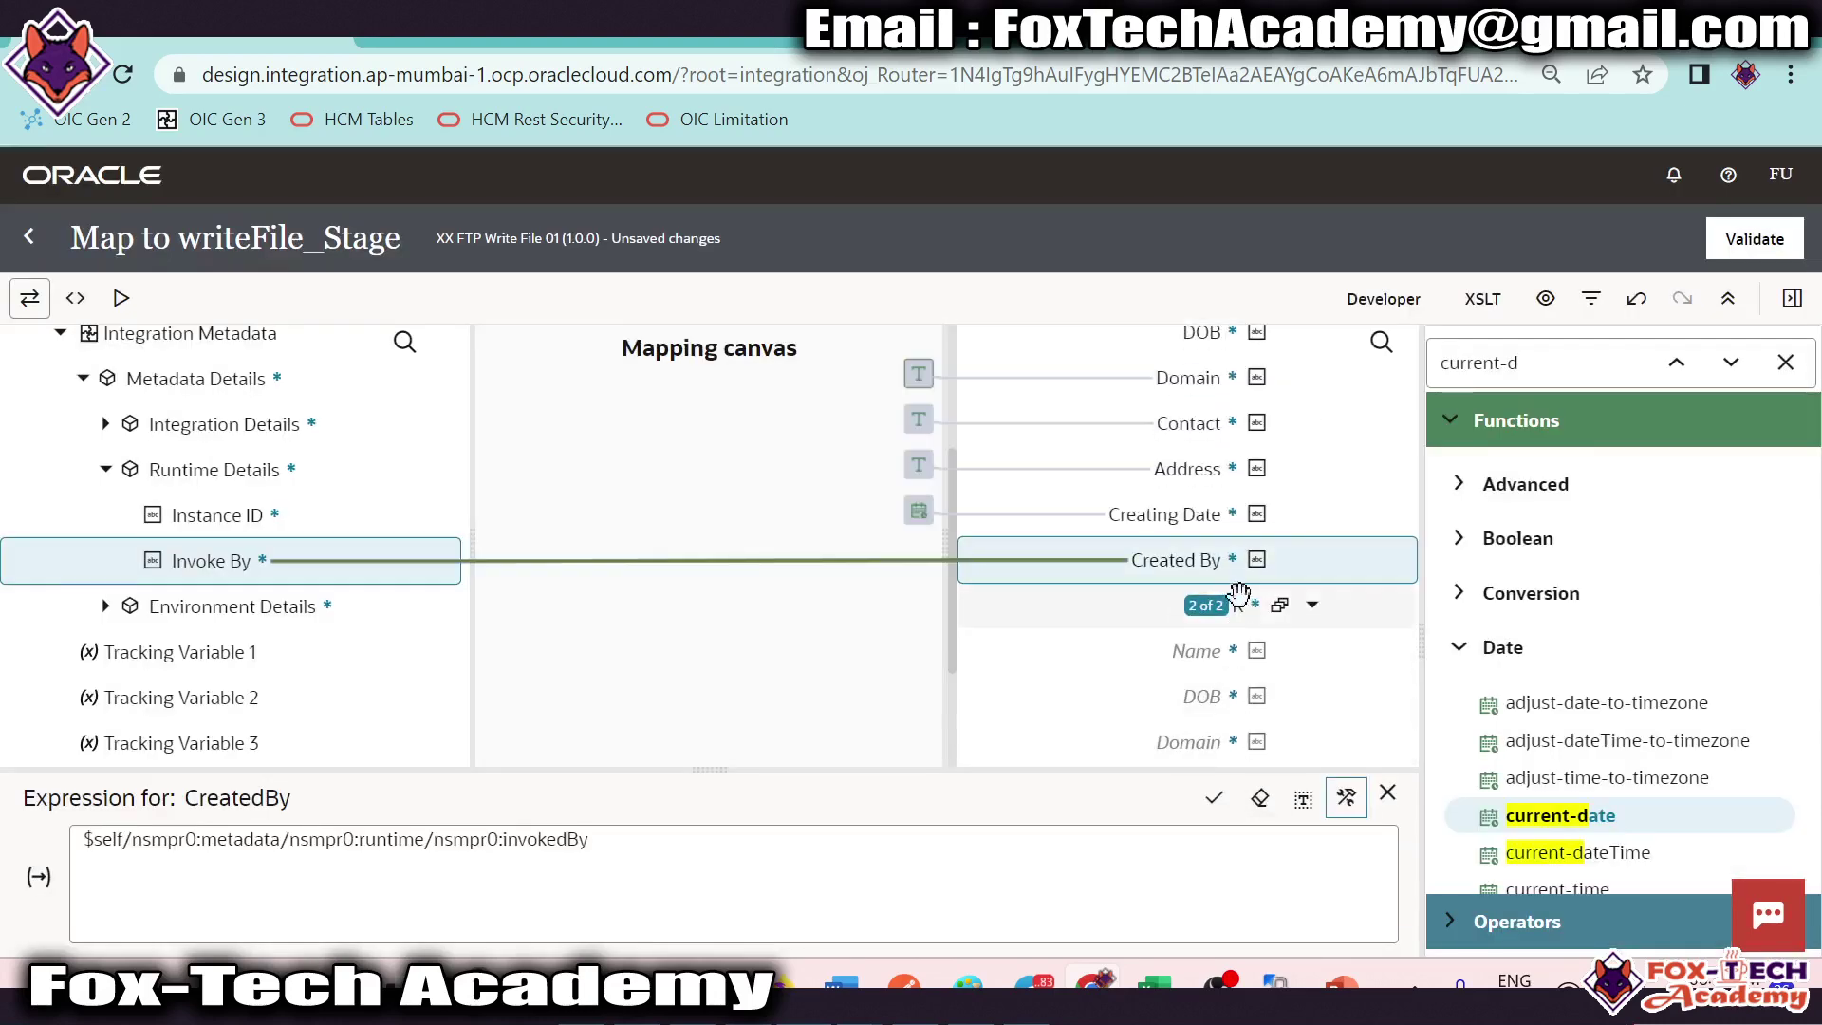
Step: Replace the Created By expression under the first R with the literal 'CreatedBy'
right_click(1211, 560)
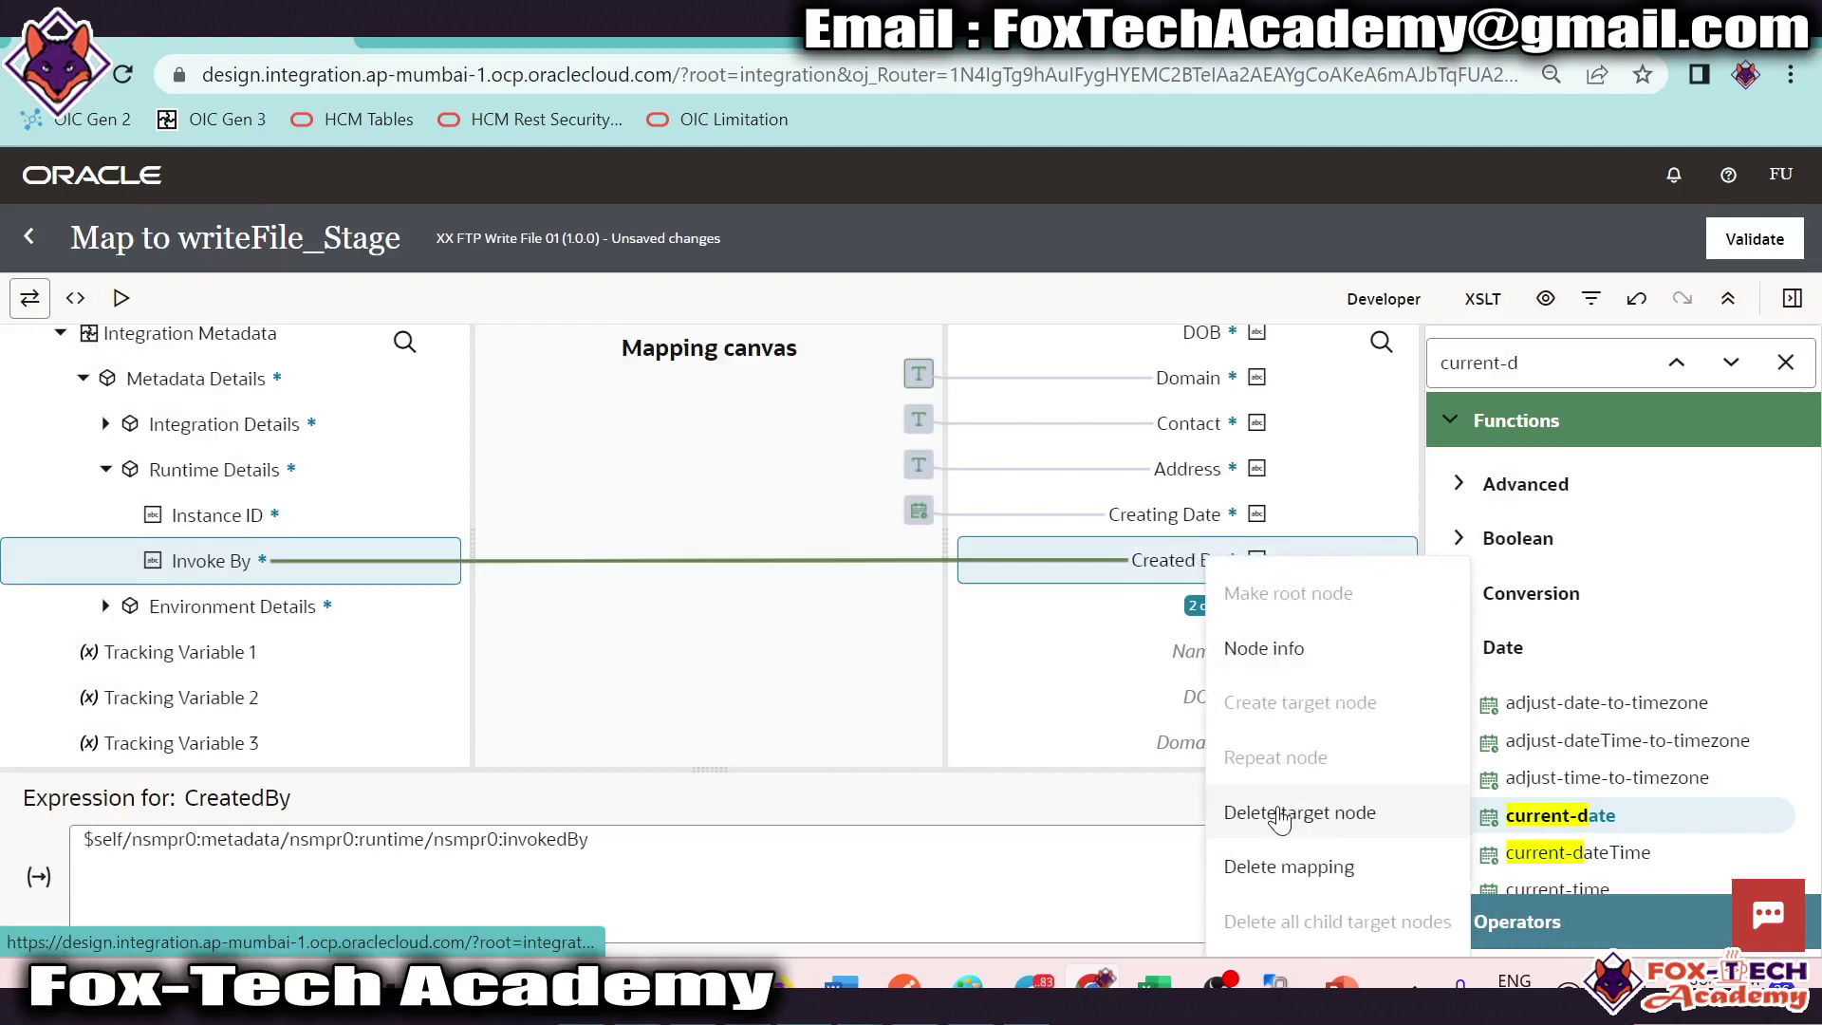
left_click(1056, 829)
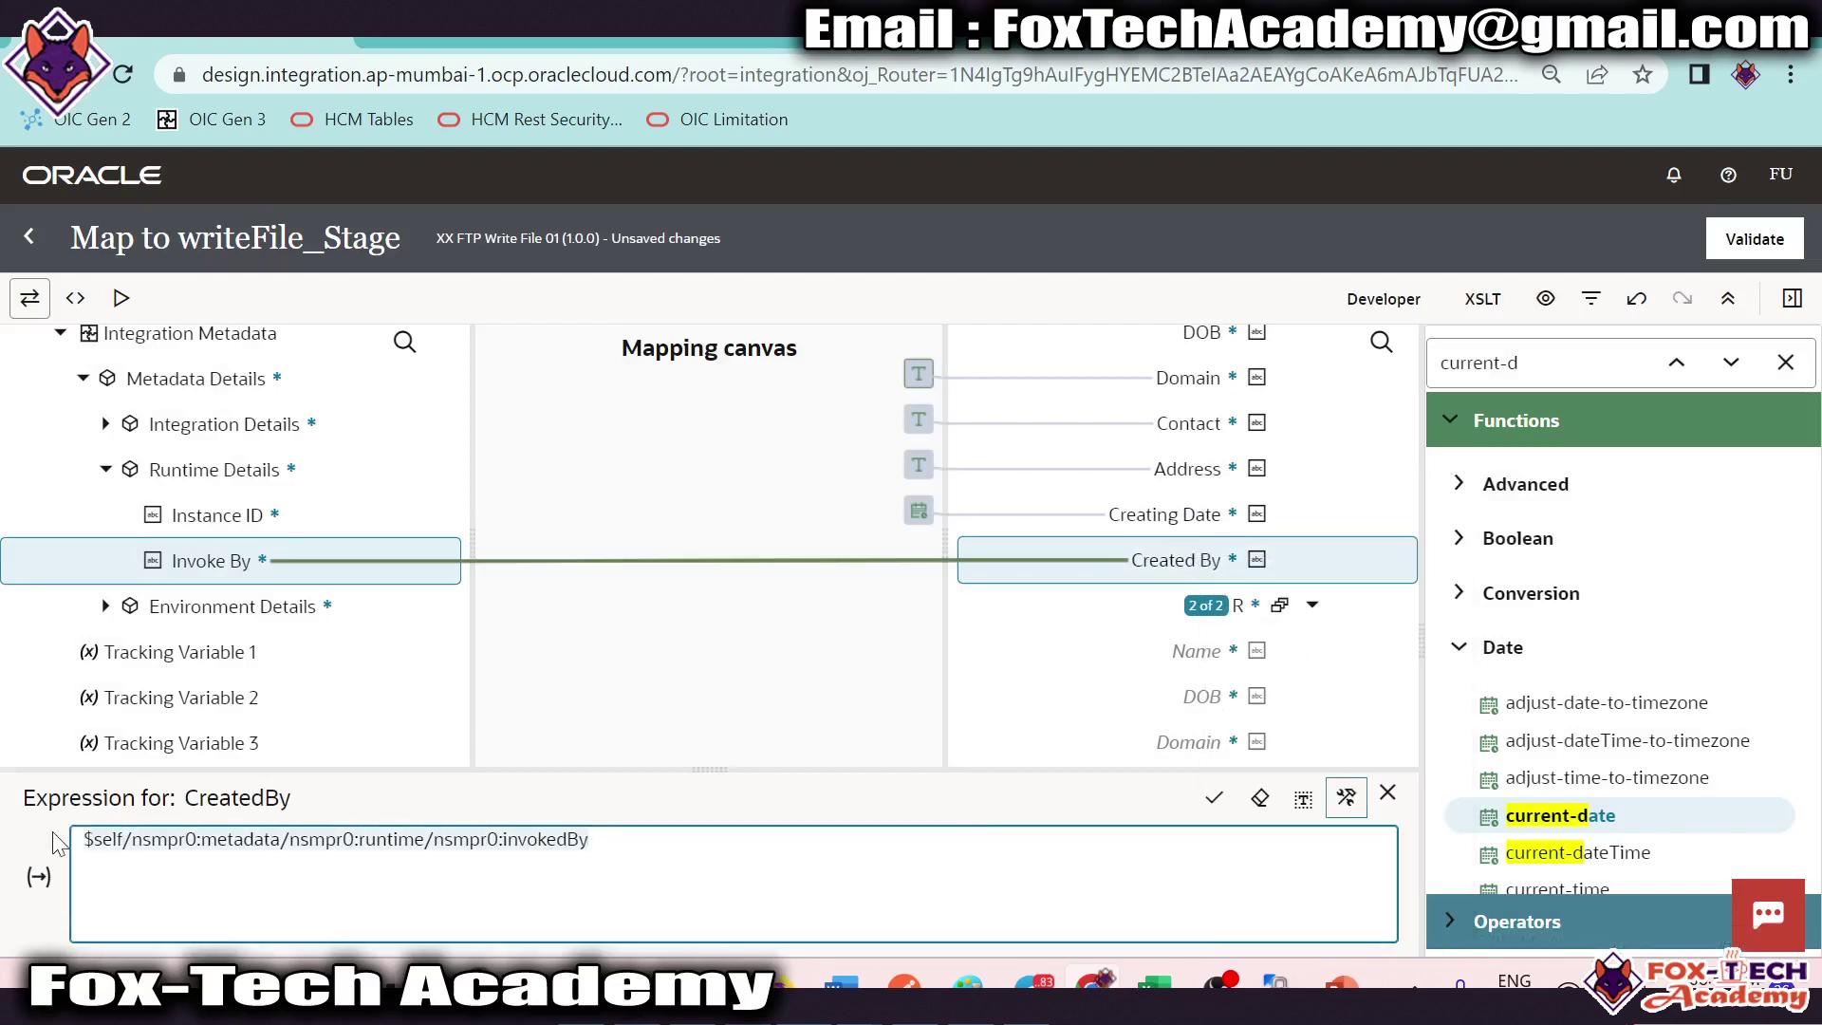
key("BackSpace")
type("'CreatedBy'")
left_click(1213, 797)
Step: Replace the Creating Date expression under the first R with the literal 'CreationDate'
left_click(1162, 513)
right_click(1161, 513)
left_click(854, 871)
key("ctrl+a")
type("'")
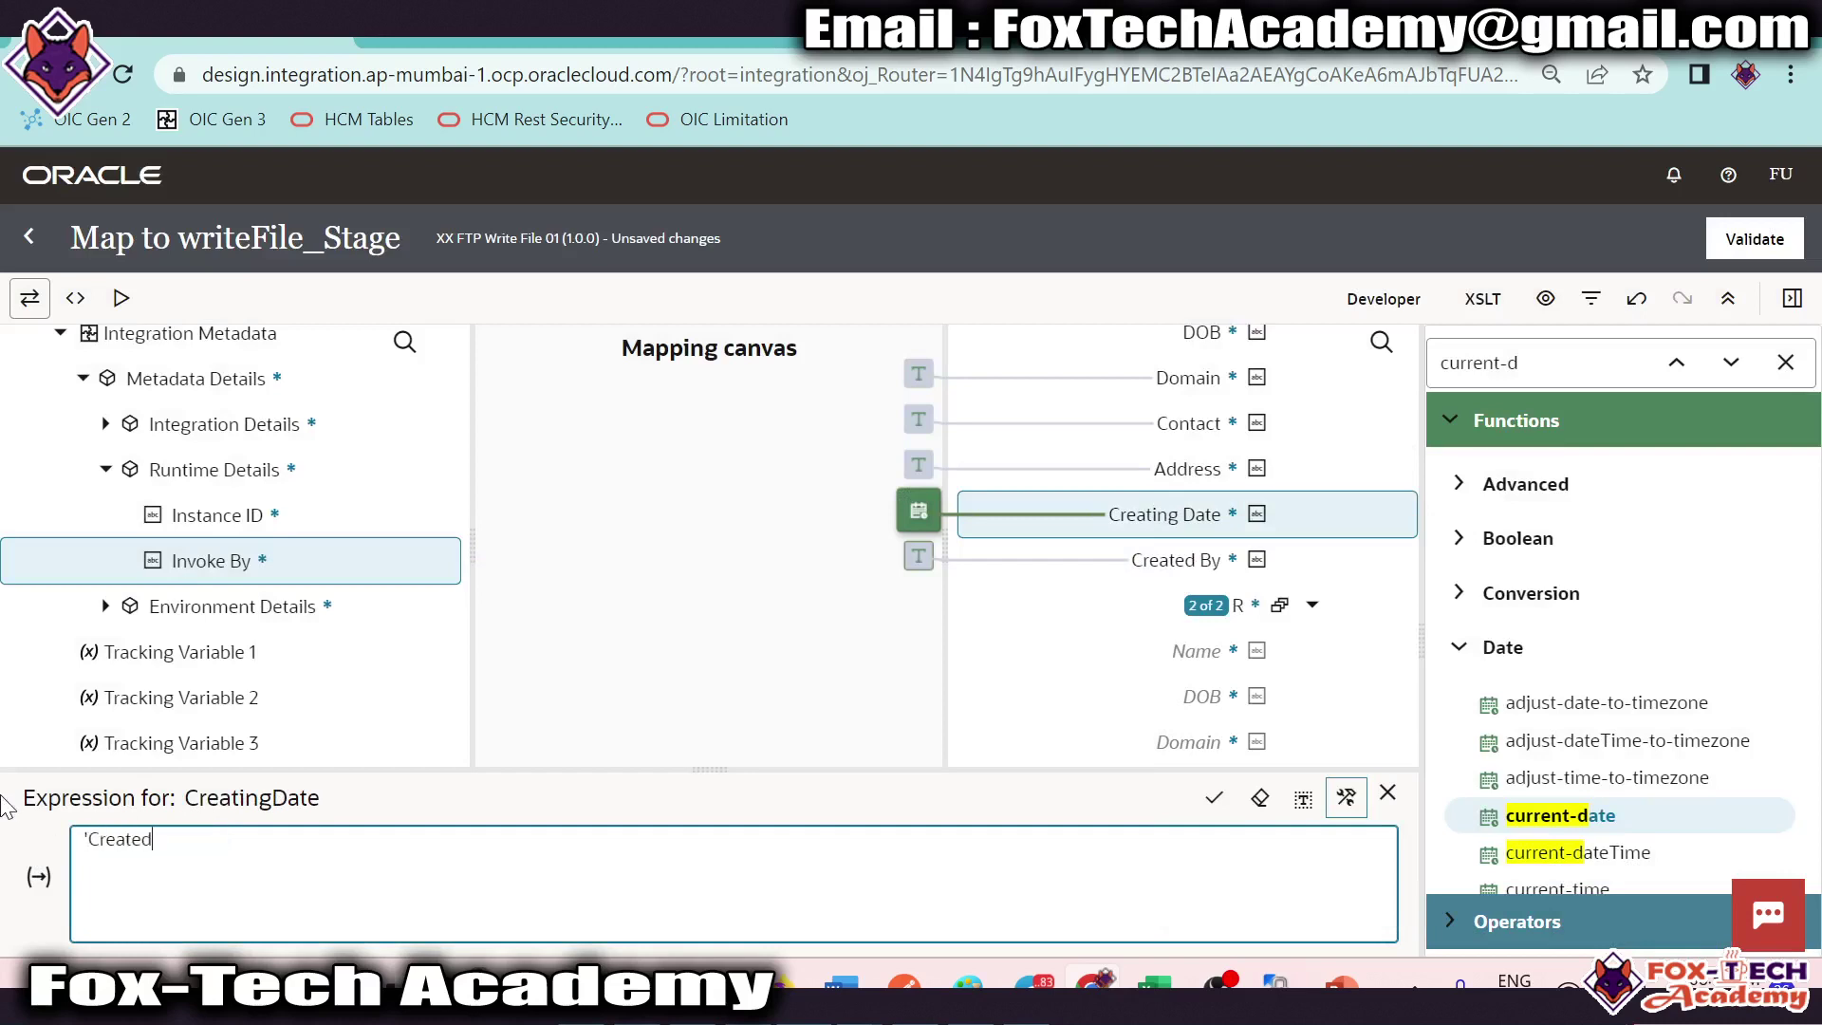
type("CreationDate;")
left_click(1214, 797)
left_click(1387, 792)
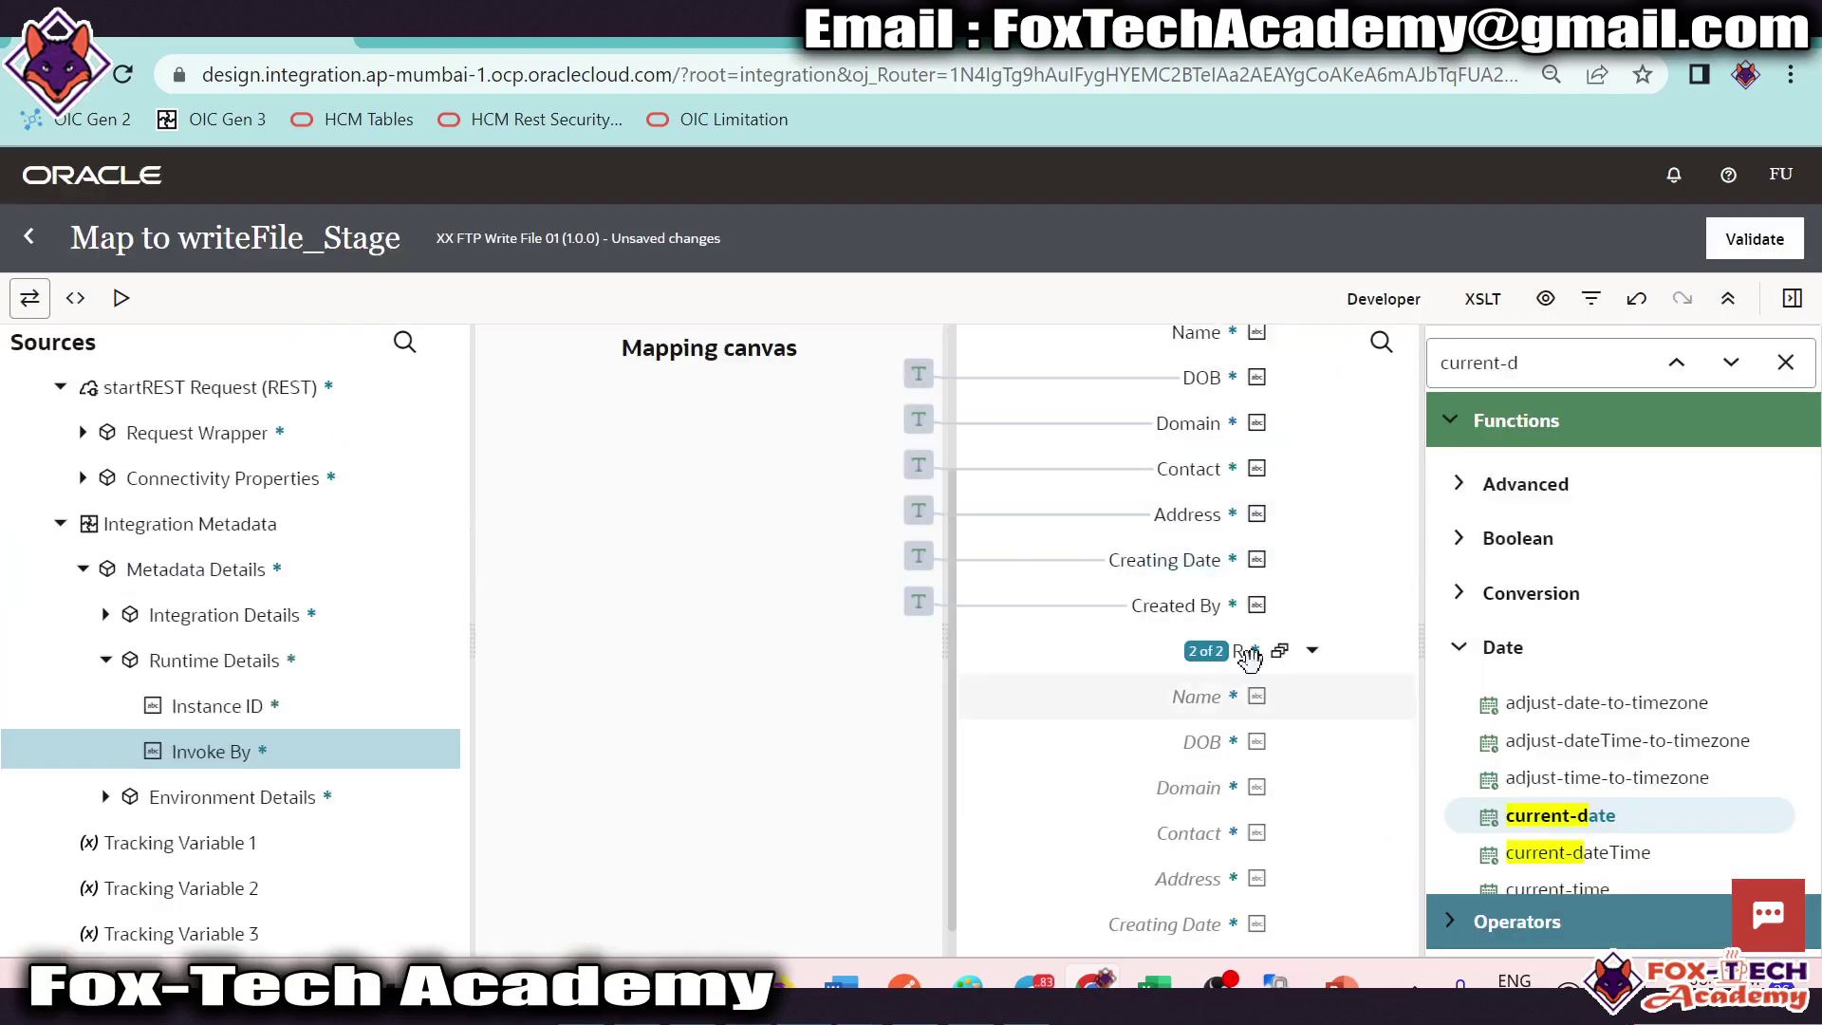
Step: Collapse the first R and map the repeating Employee Data element of the request to the second R
left_click(1312, 479)
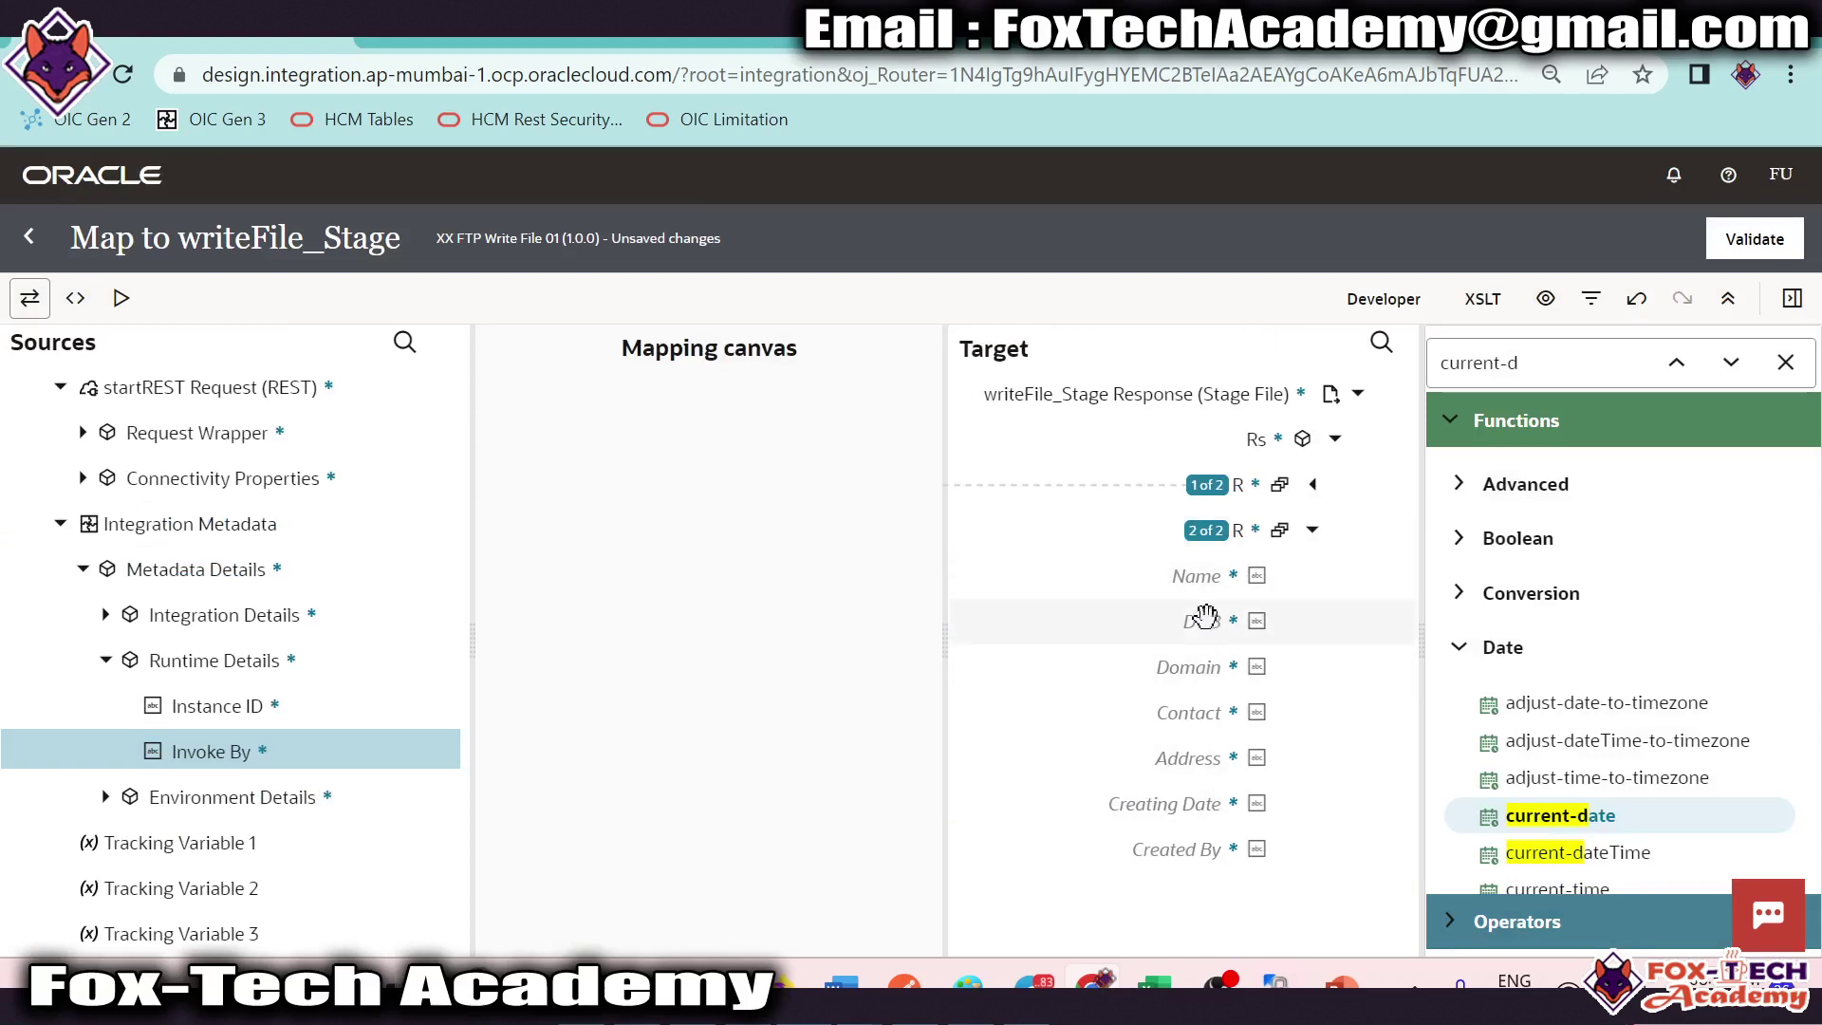
left_click(1313, 484)
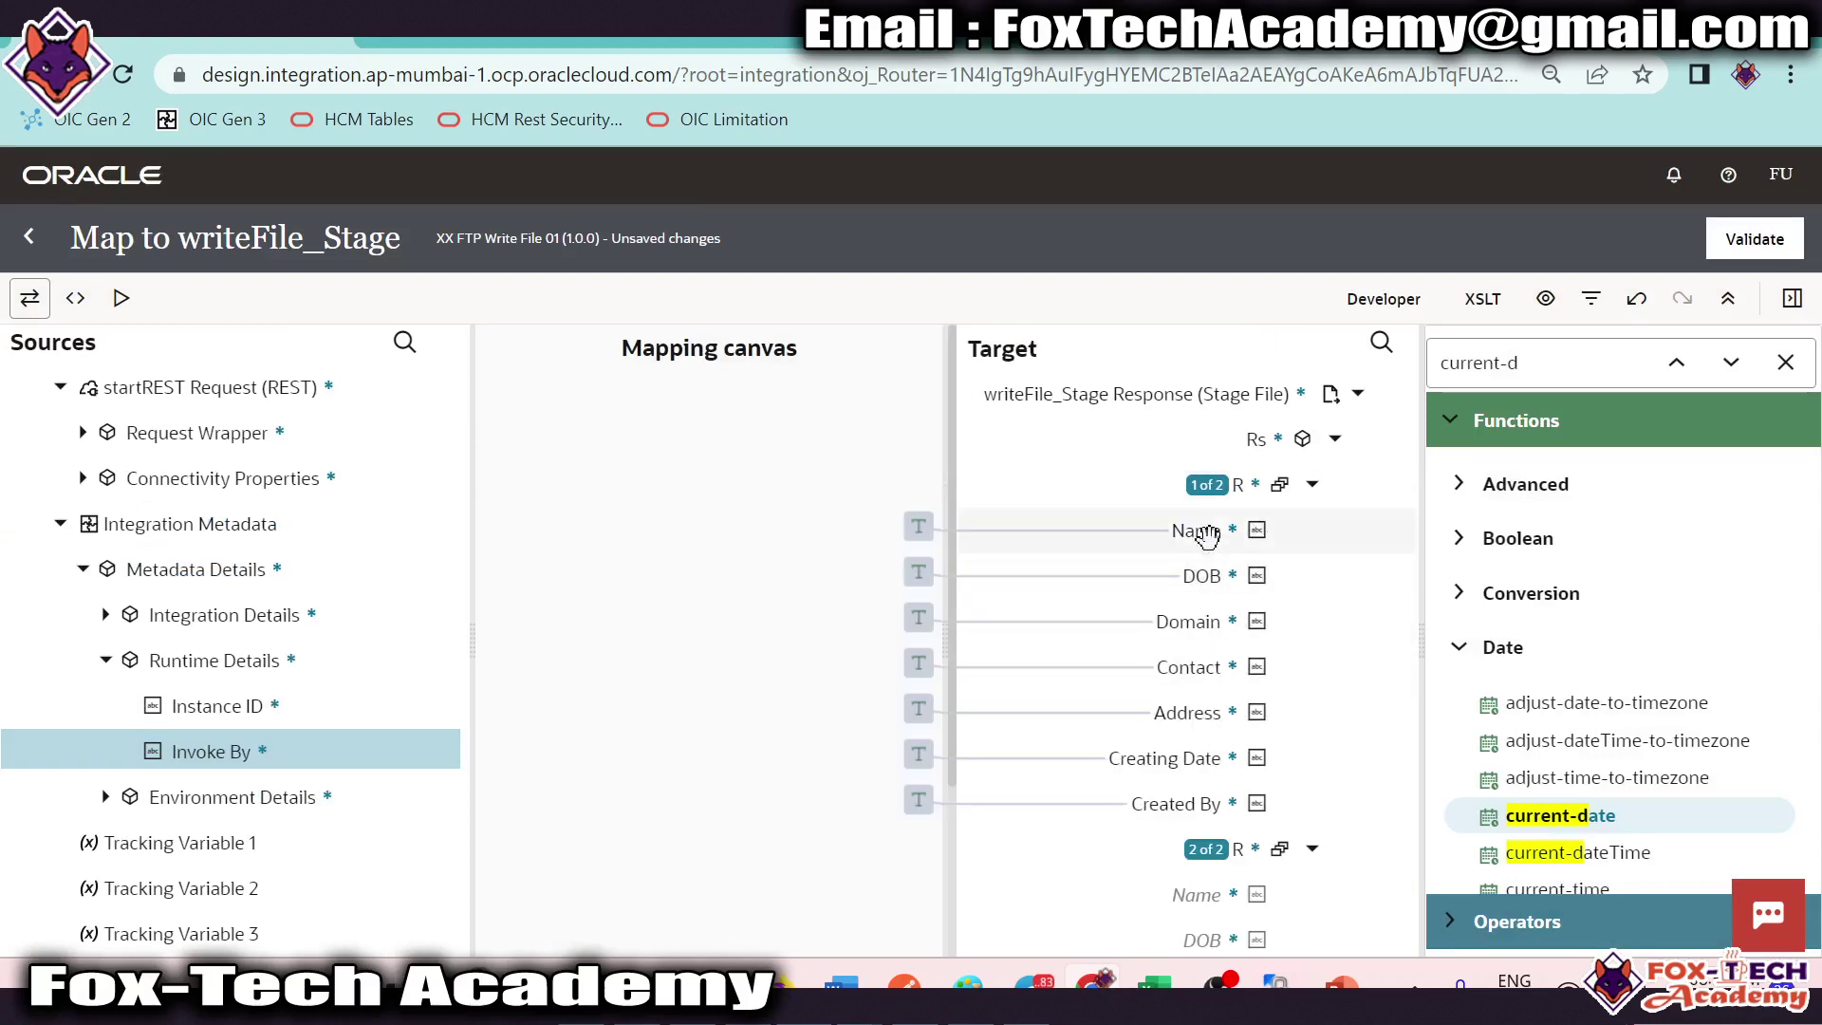
left_click(1313, 484)
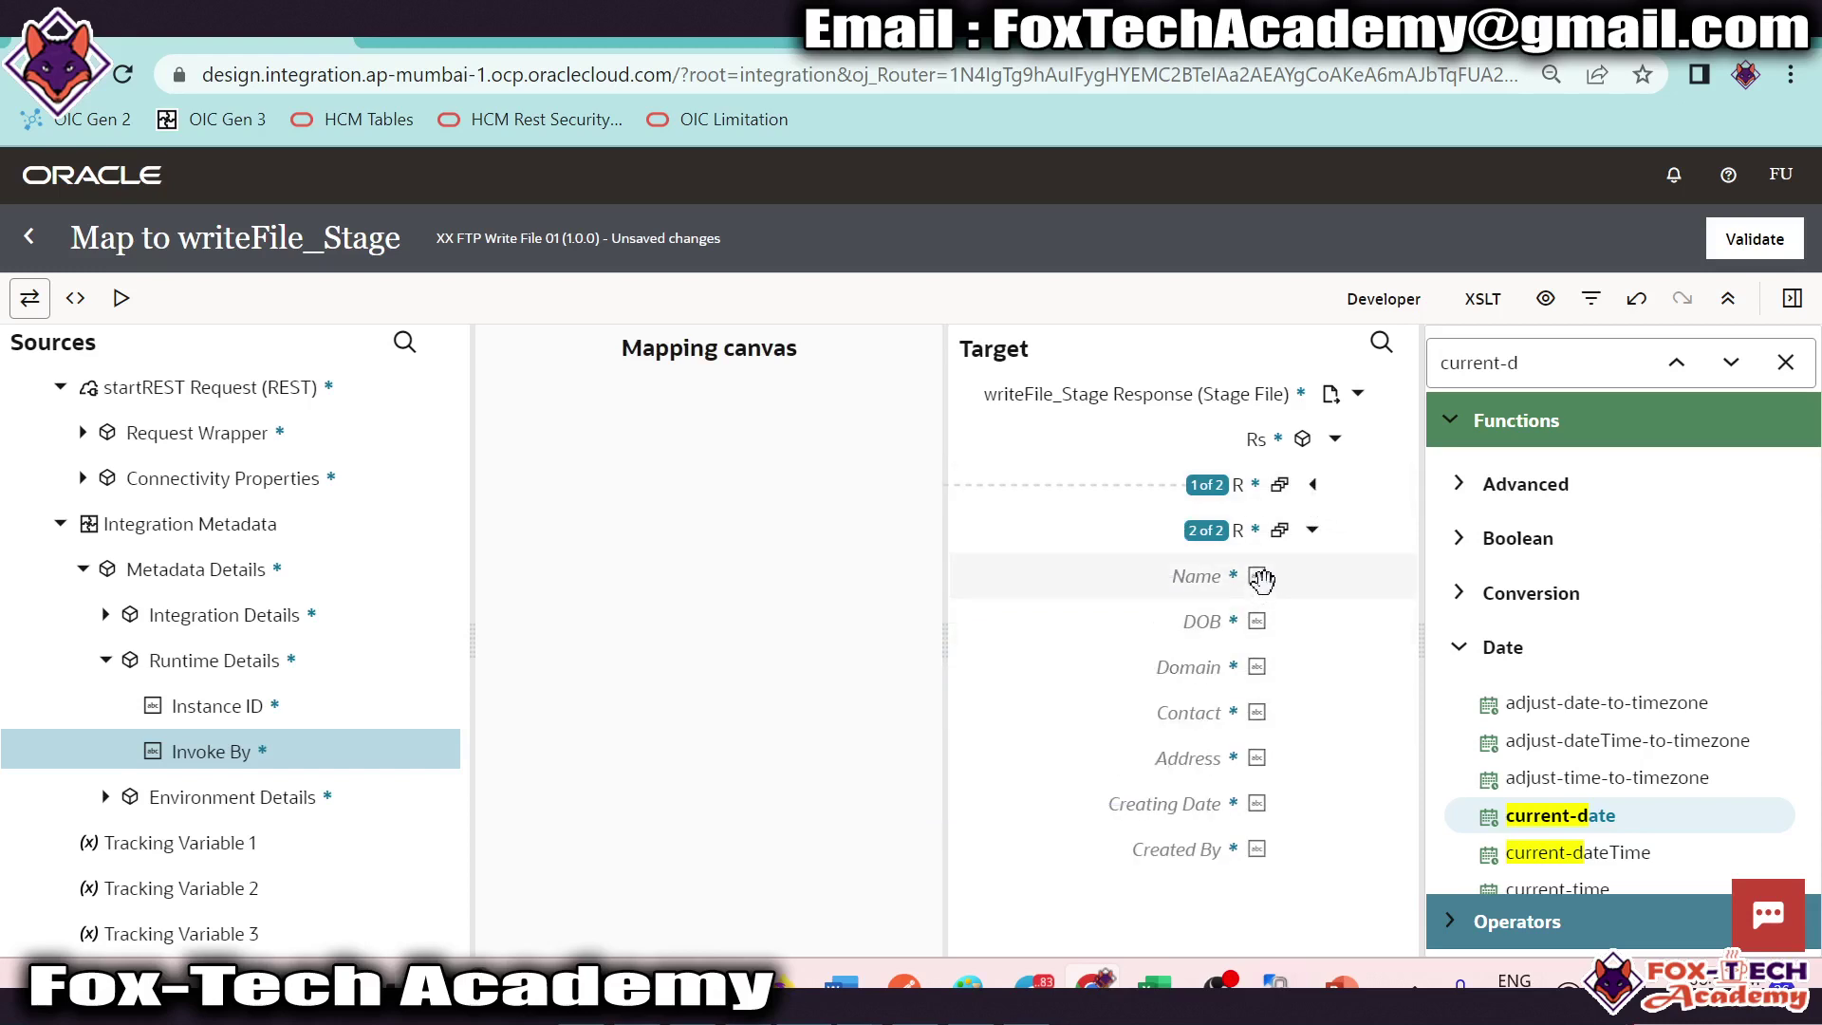
left_click(83, 433)
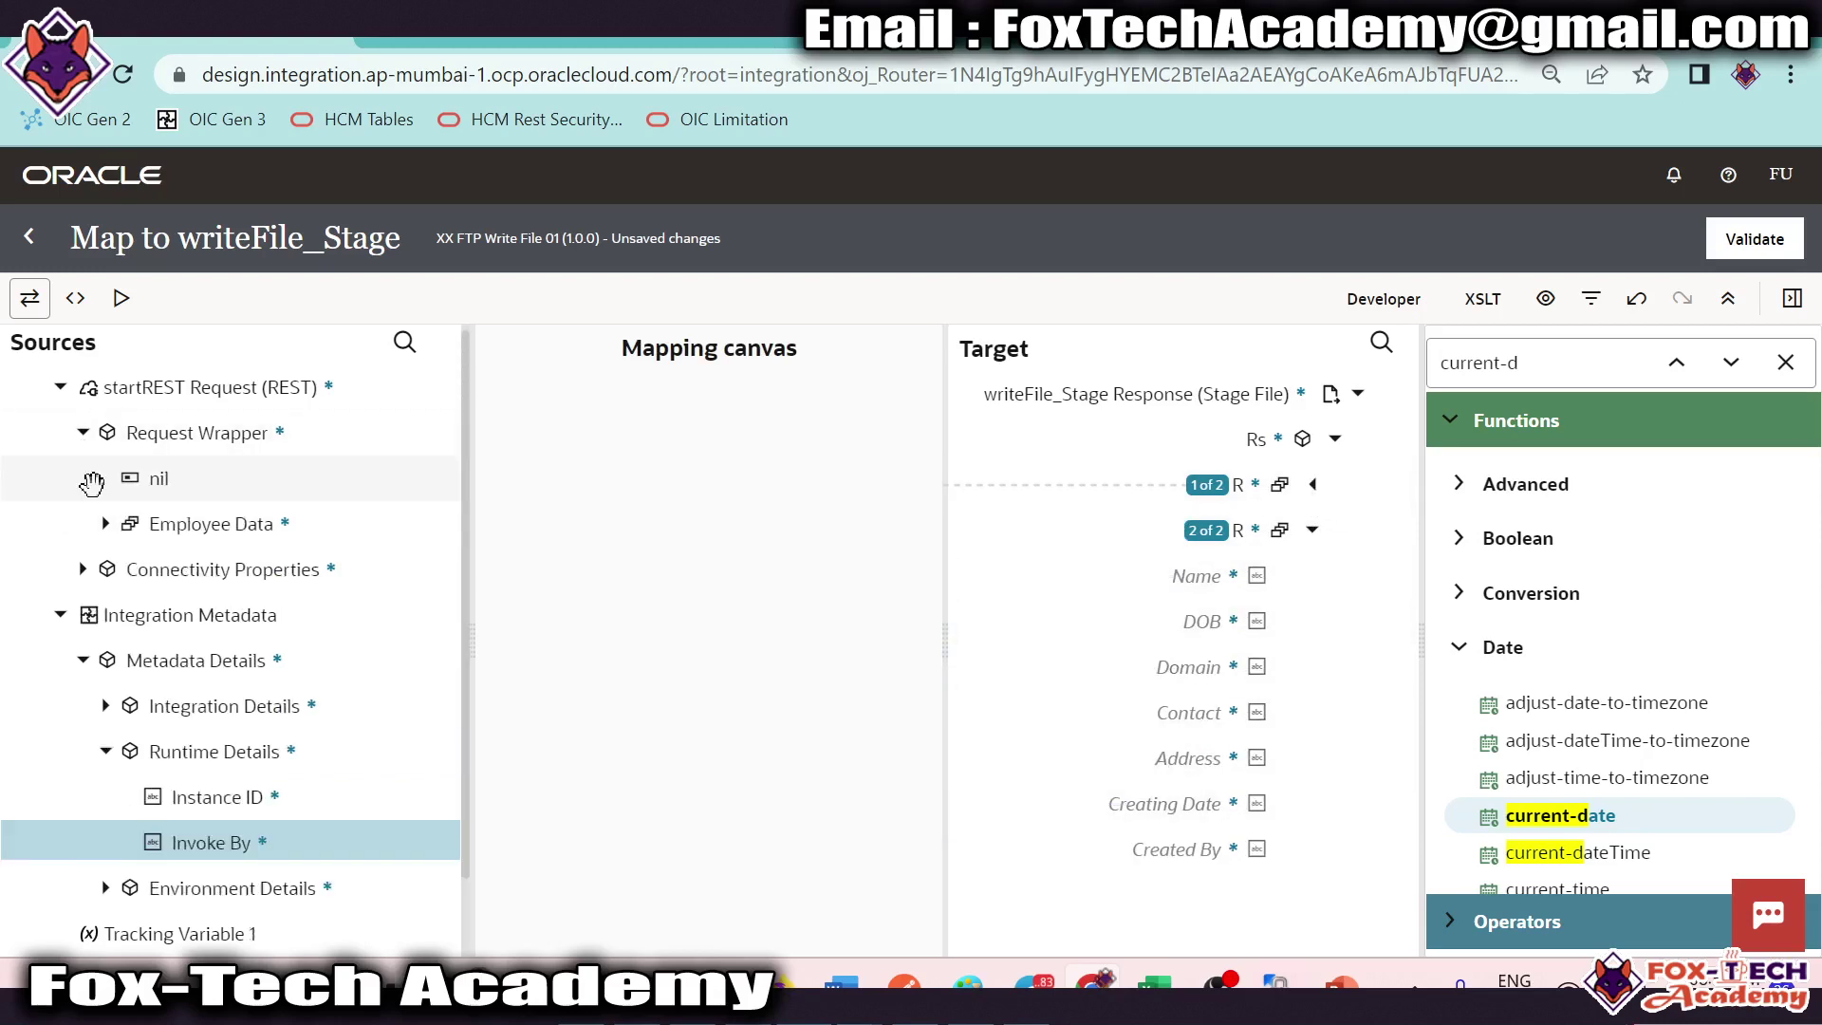
left_click(106, 524)
left_click_drag(202, 522, 1205, 530)
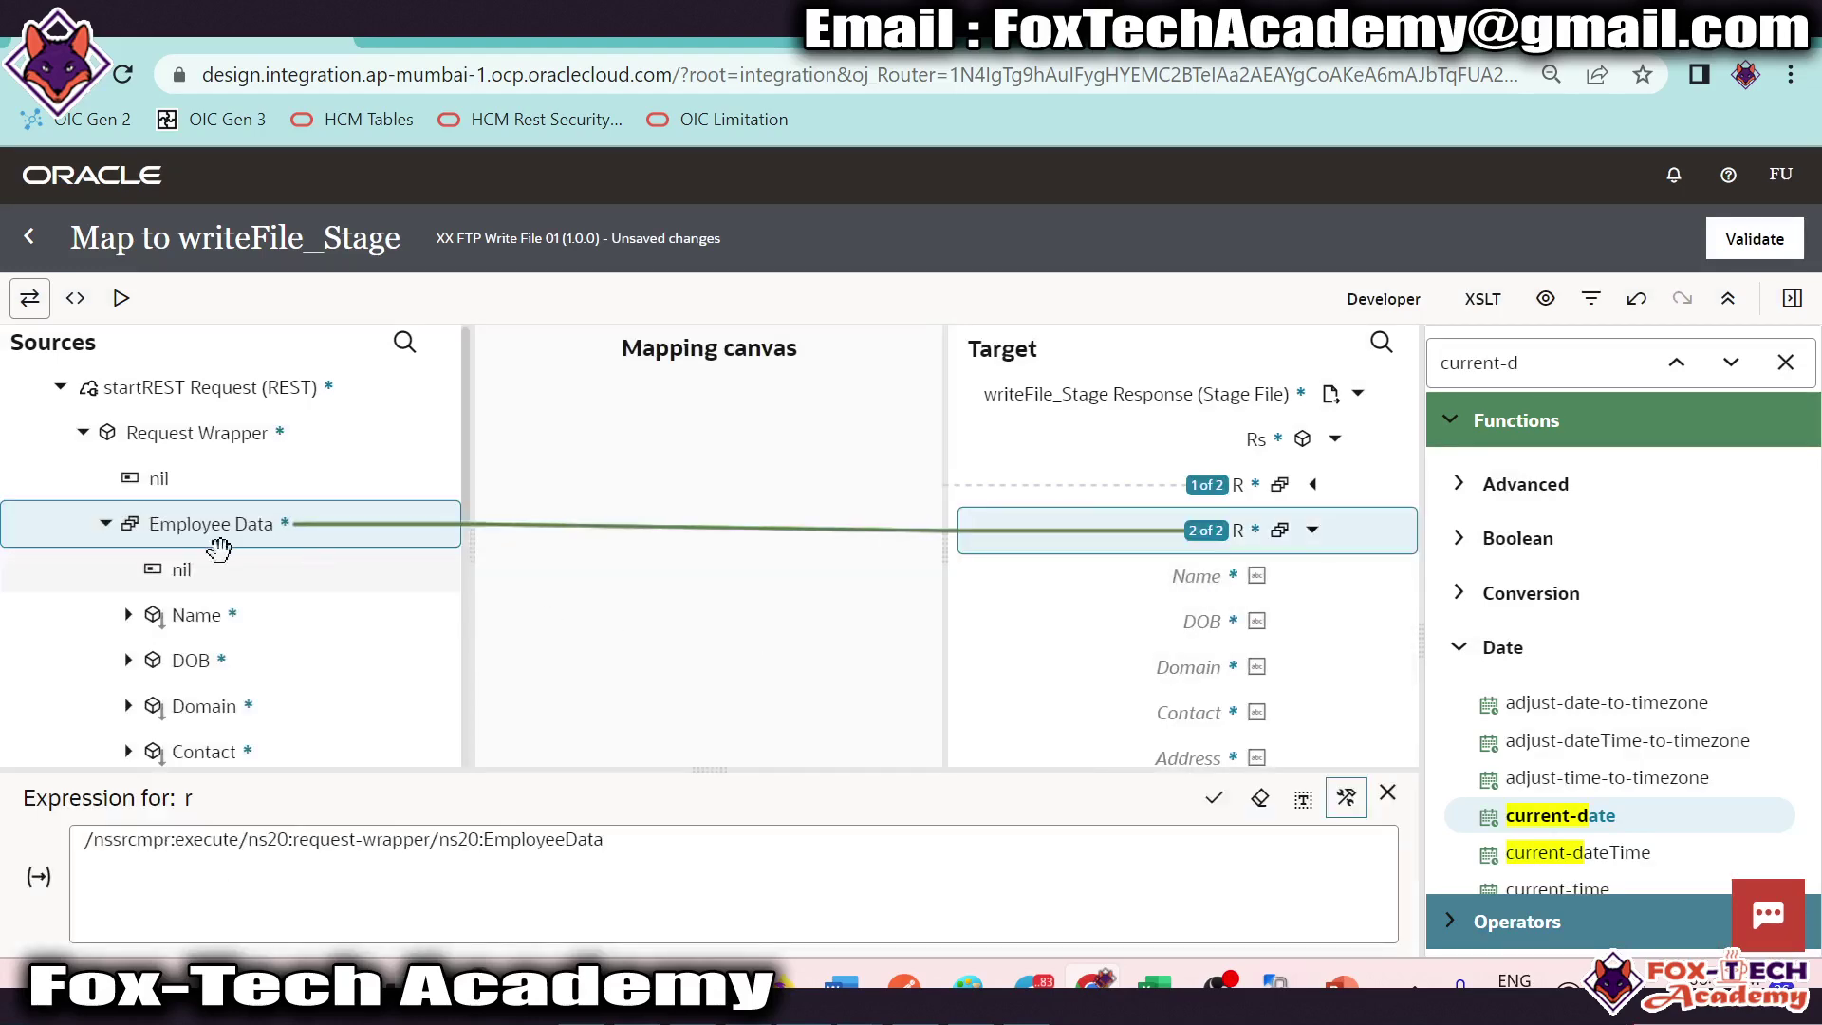
Step: Map Name, DOB, Domain, Address and Contact from Employee Data to the matching fields of the second R
left_click_drag(216, 626, 1199, 577)
left_click_drag(259, 664, 1133, 628)
left_click_drag(204, 706, 1186, 667)
scroll(232, 618, "down", 3)
left_click_drag(232, 512, 1177, 651)
left_click_drag(204, 467, 1194, 698)
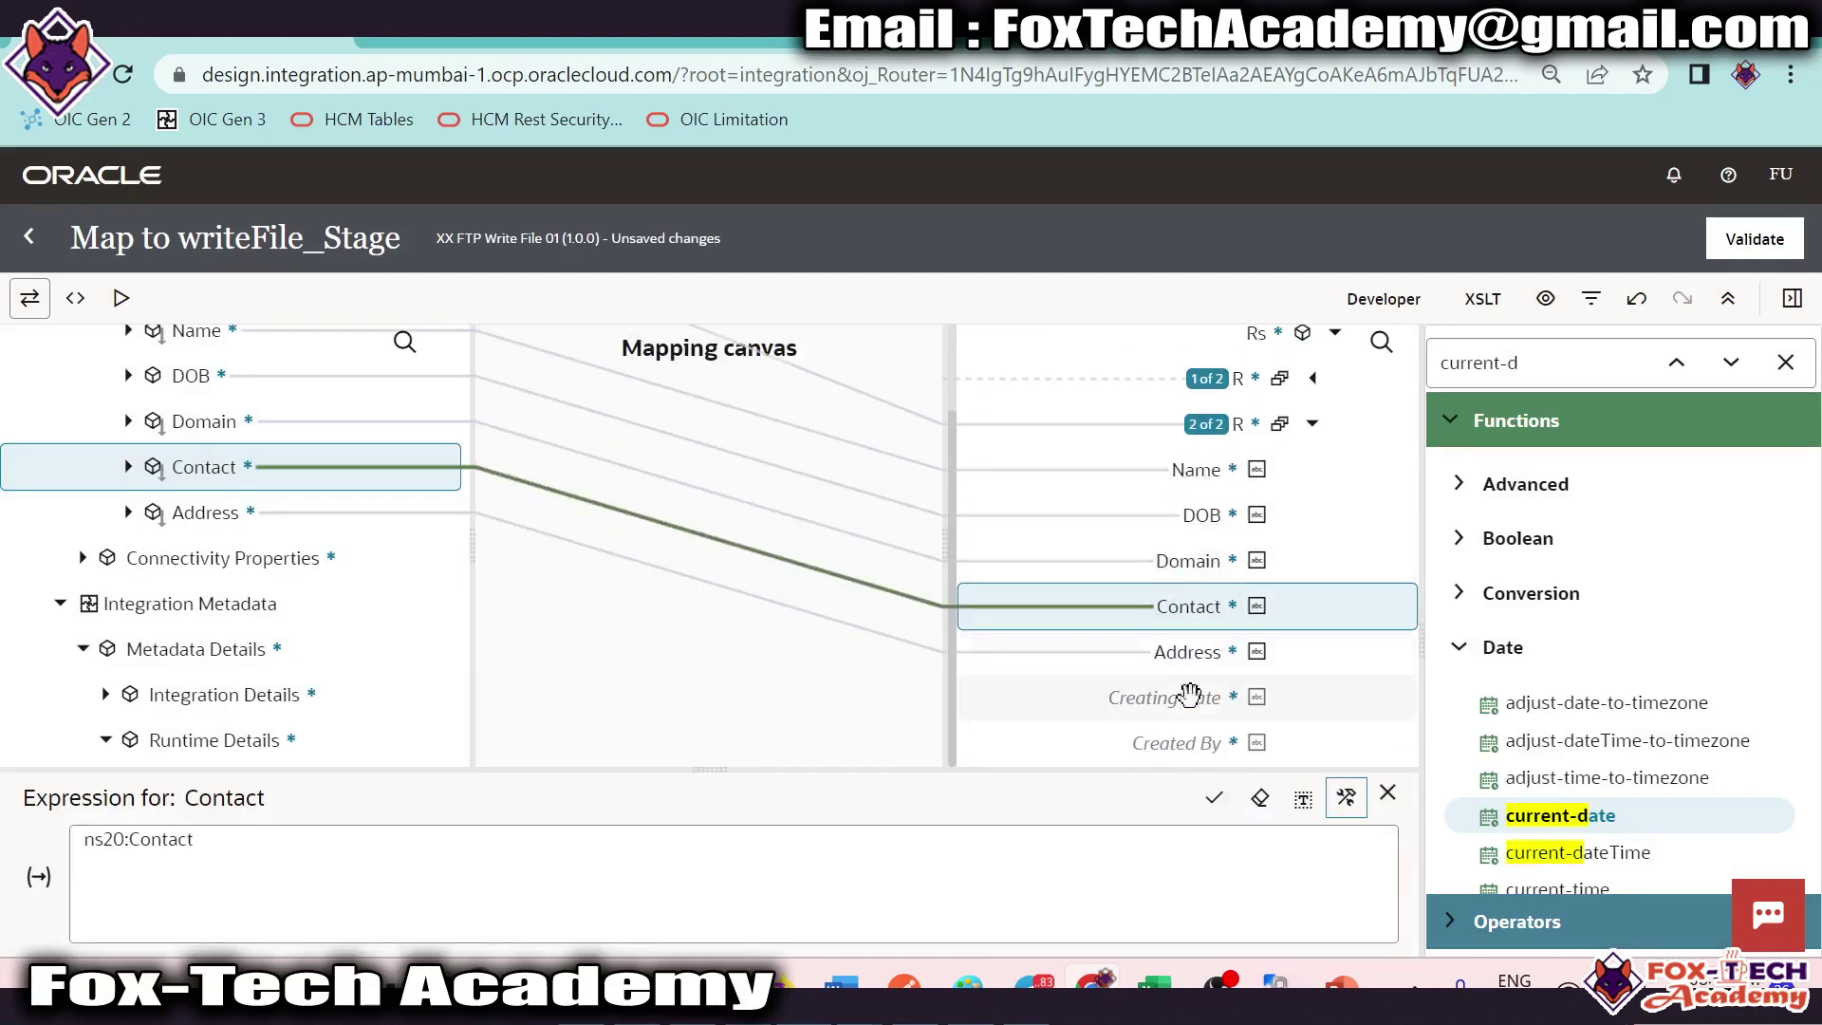
Step: Map Invoke By to Created By and the current-date function to Creating Date under the second R
scroll(173, 734, "down", 3)
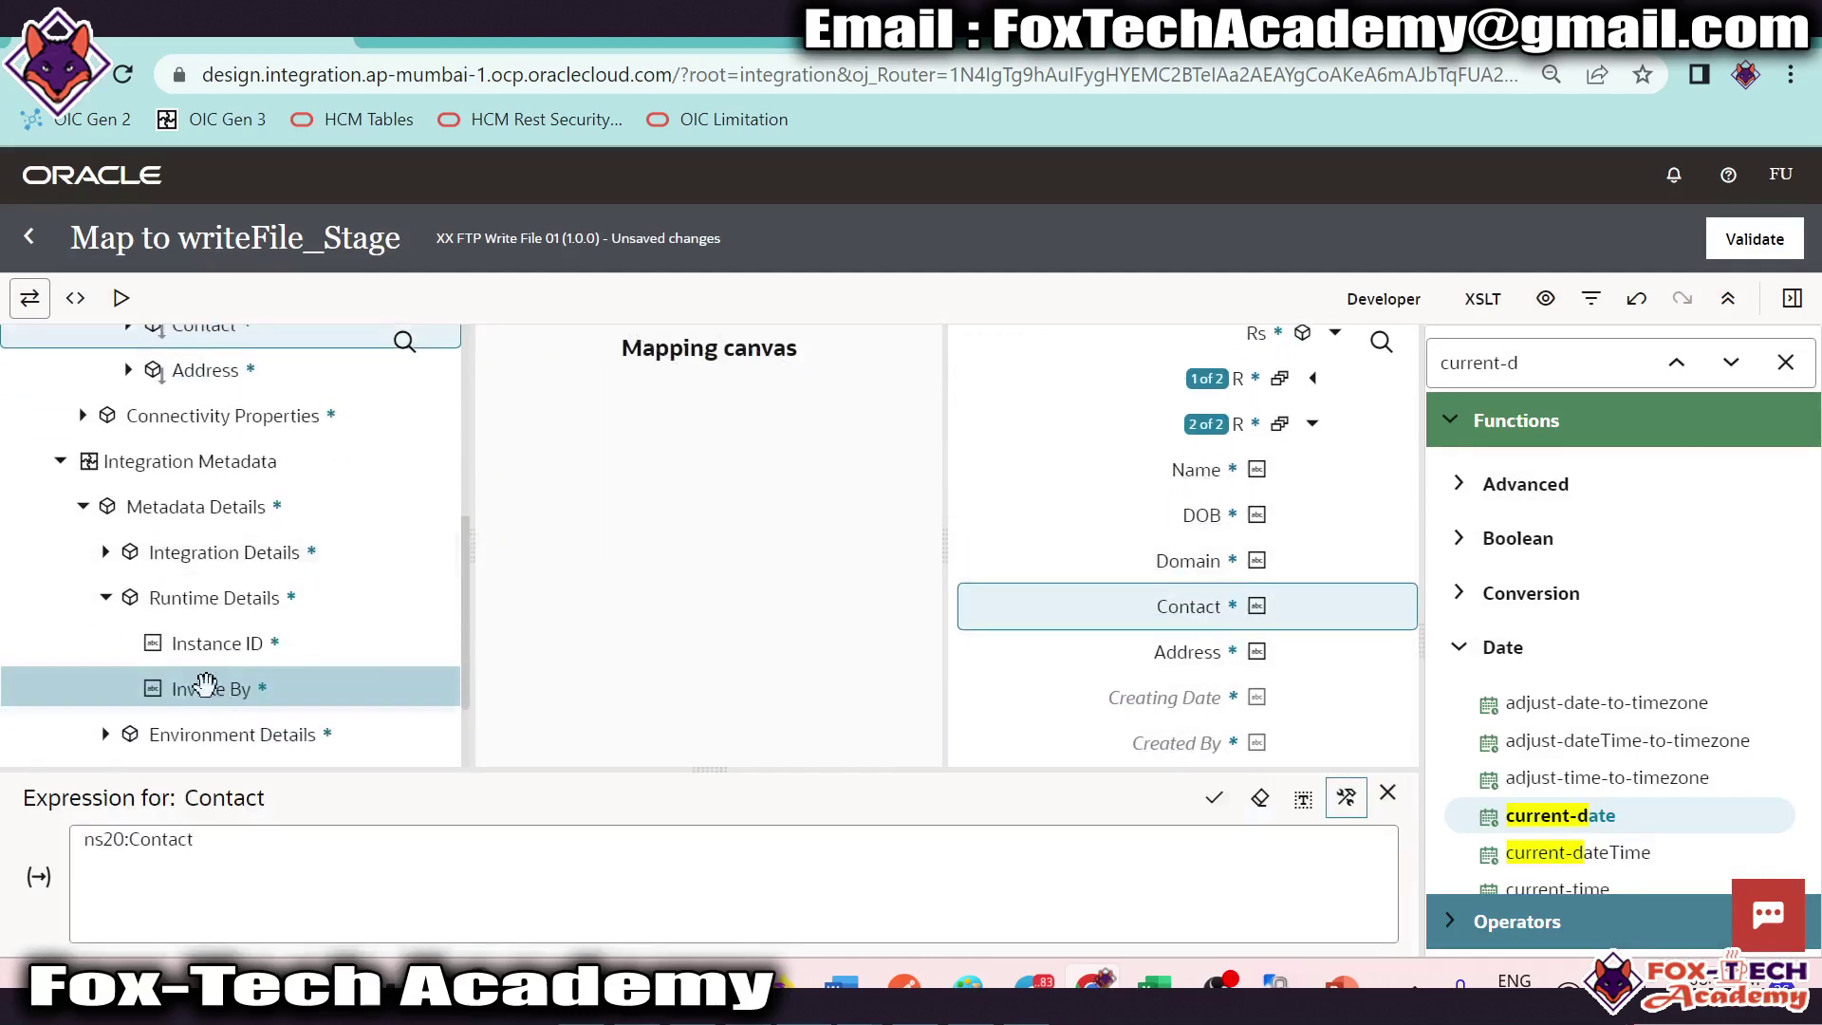
left_click_drag(196, 686, 1196, 745)
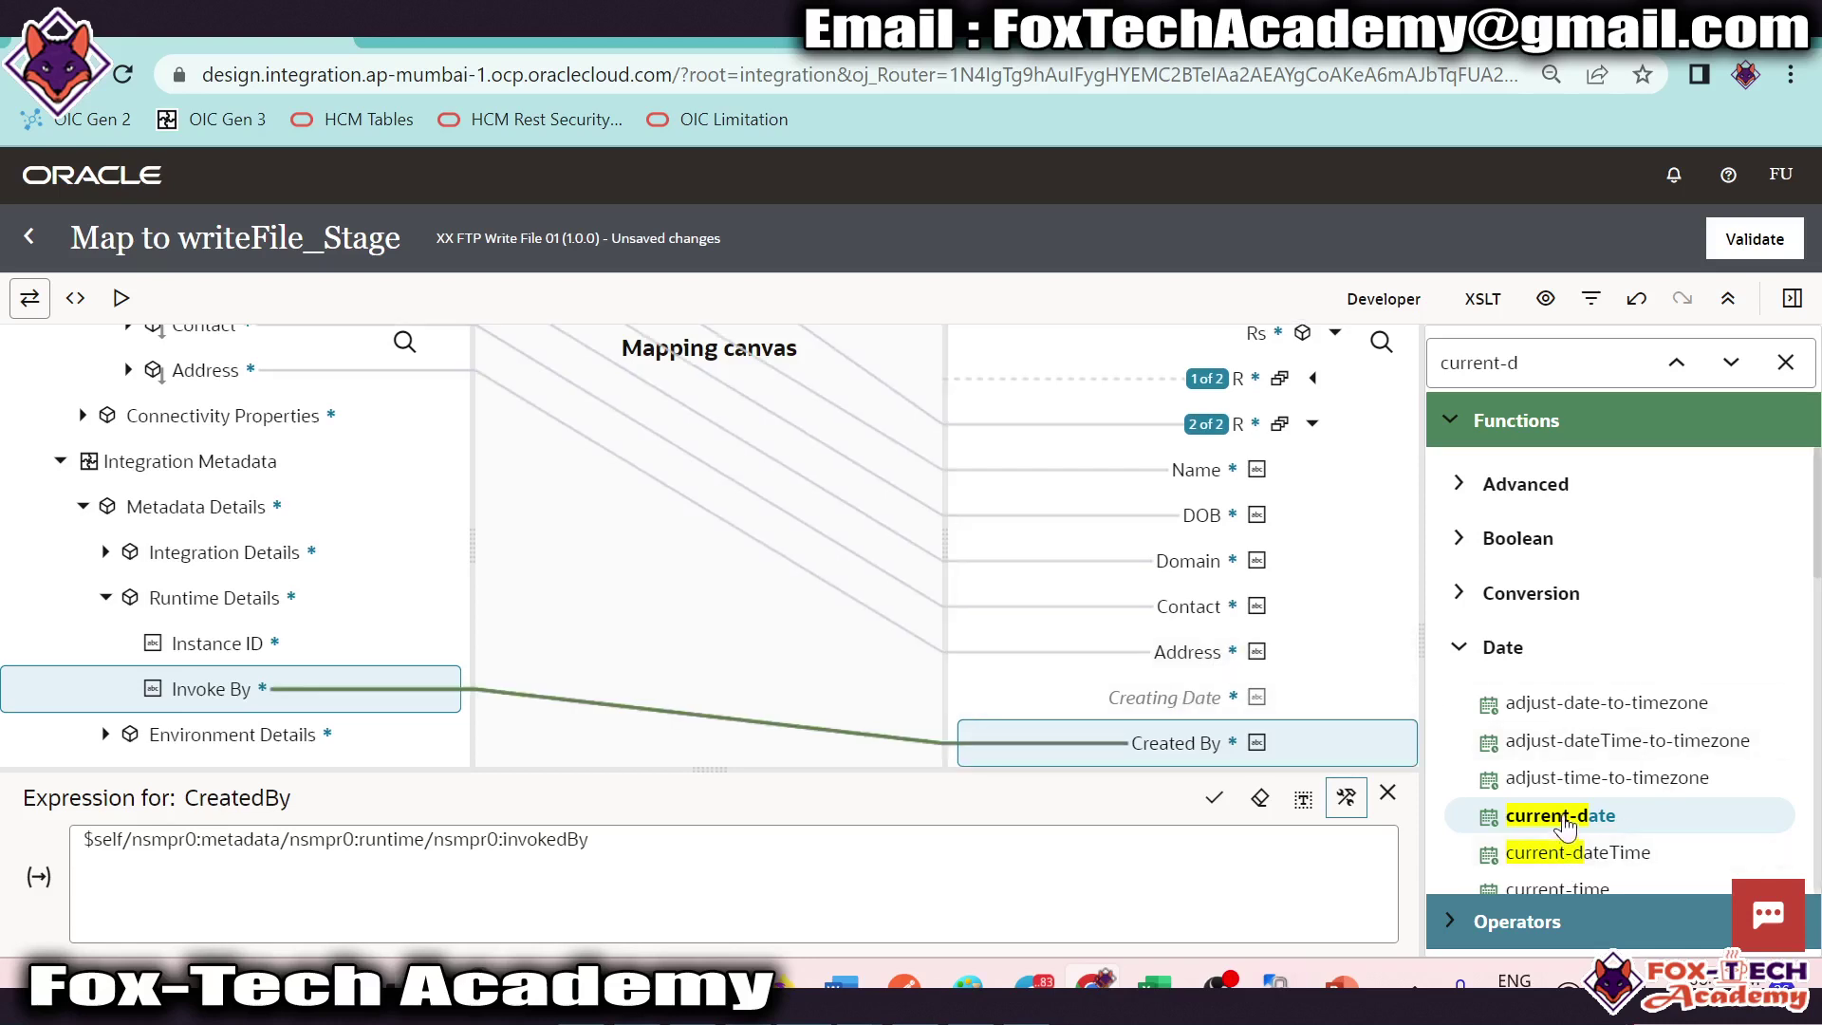
left_click(1198, 700)
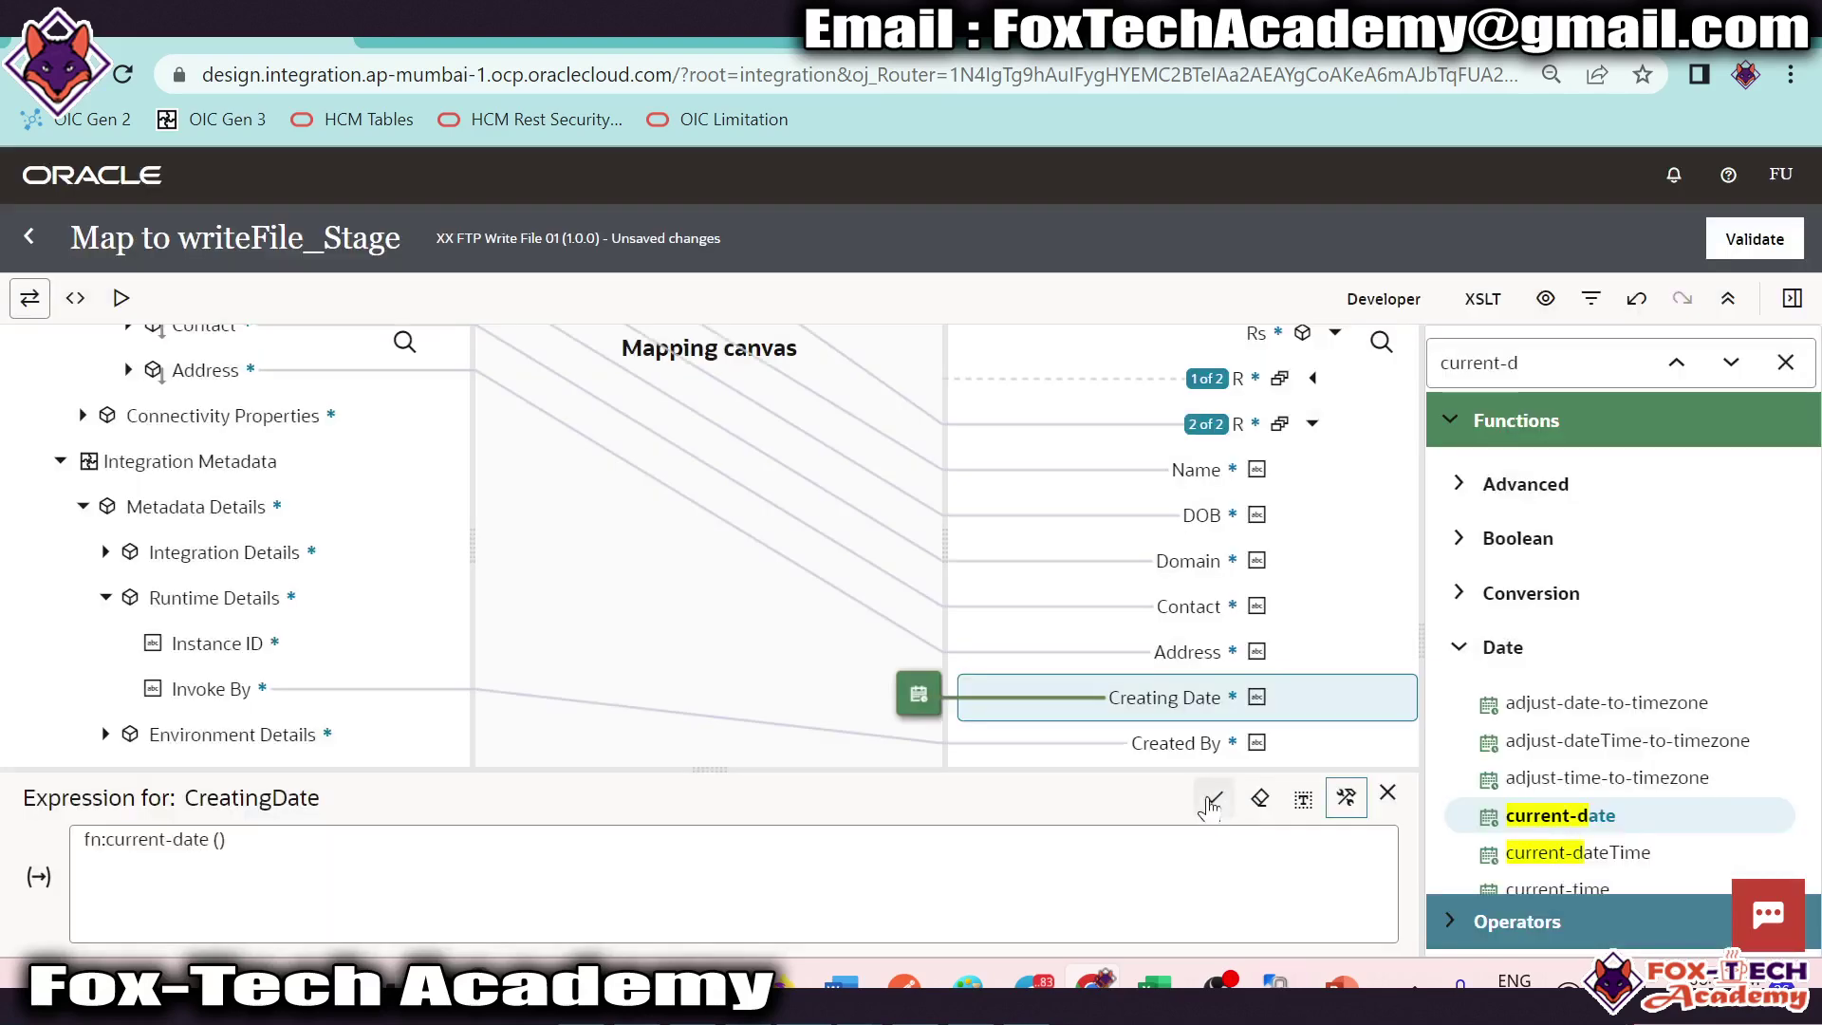
left_click(1214, 797)
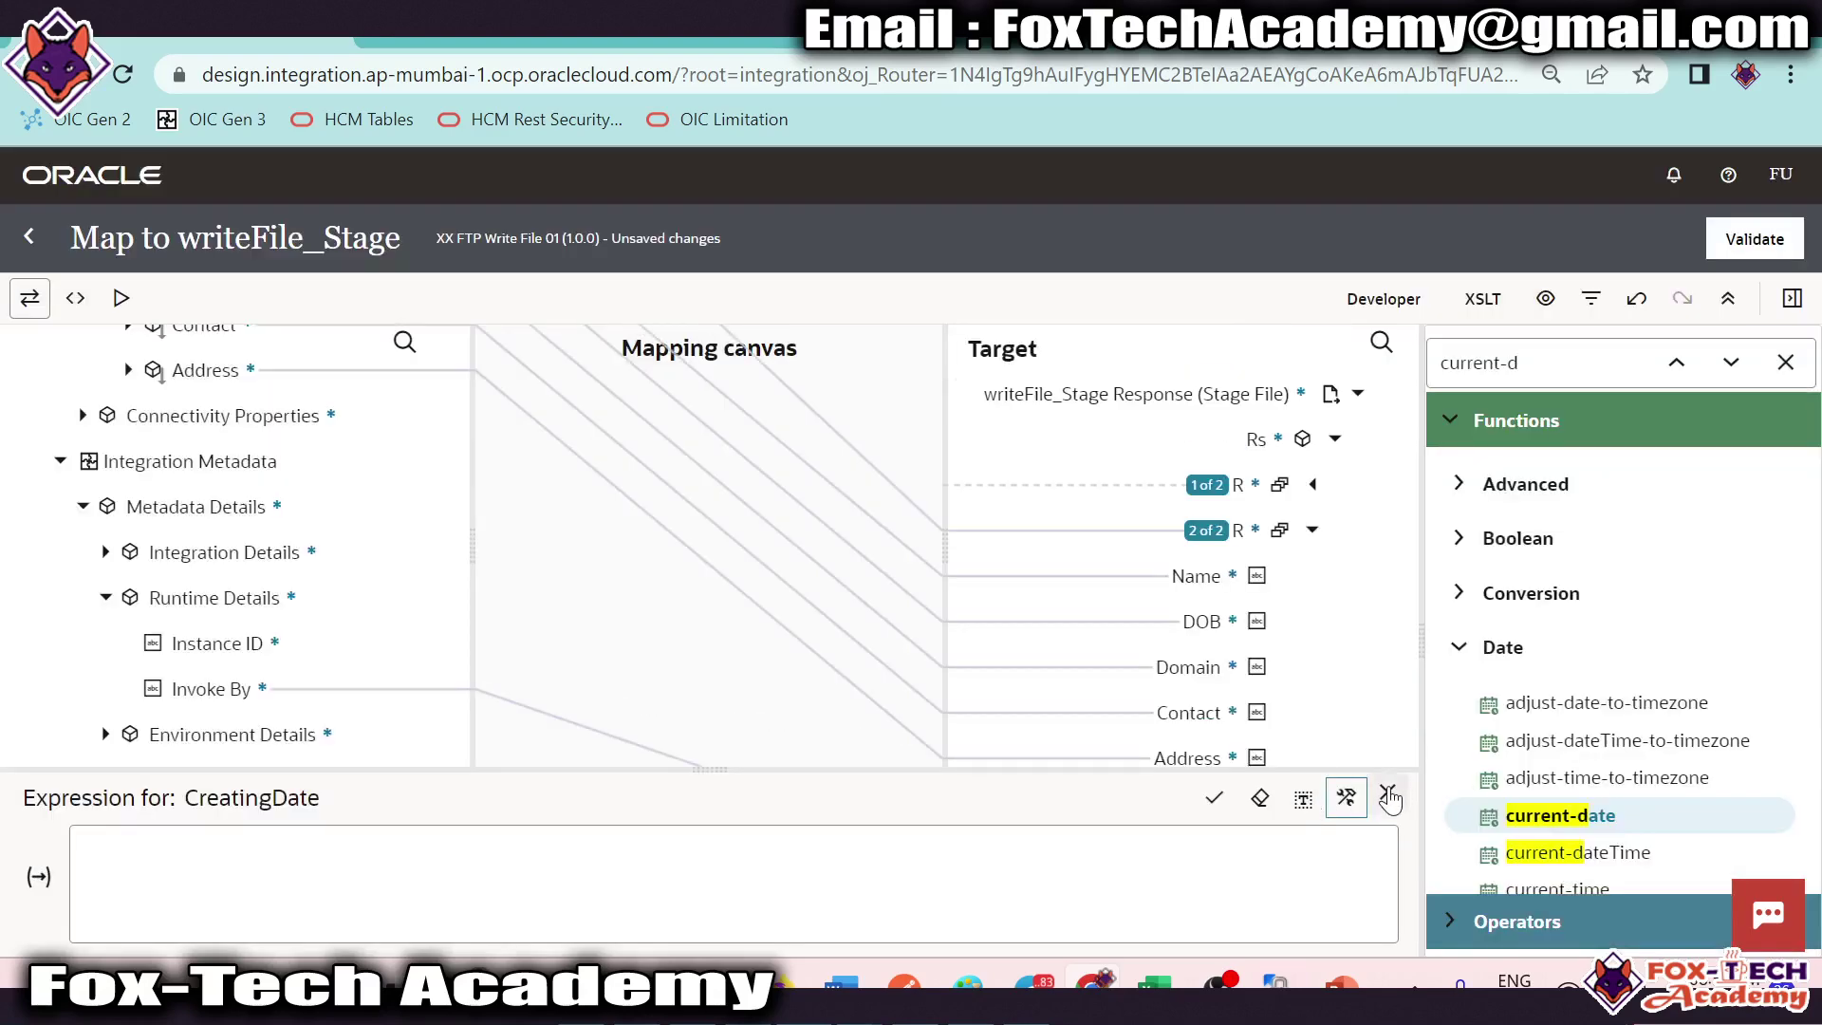
left_click(1388, 797)
Step: Validate the writeFile_Stage mapping and return to the integration canvas
left_click(1764, 242)
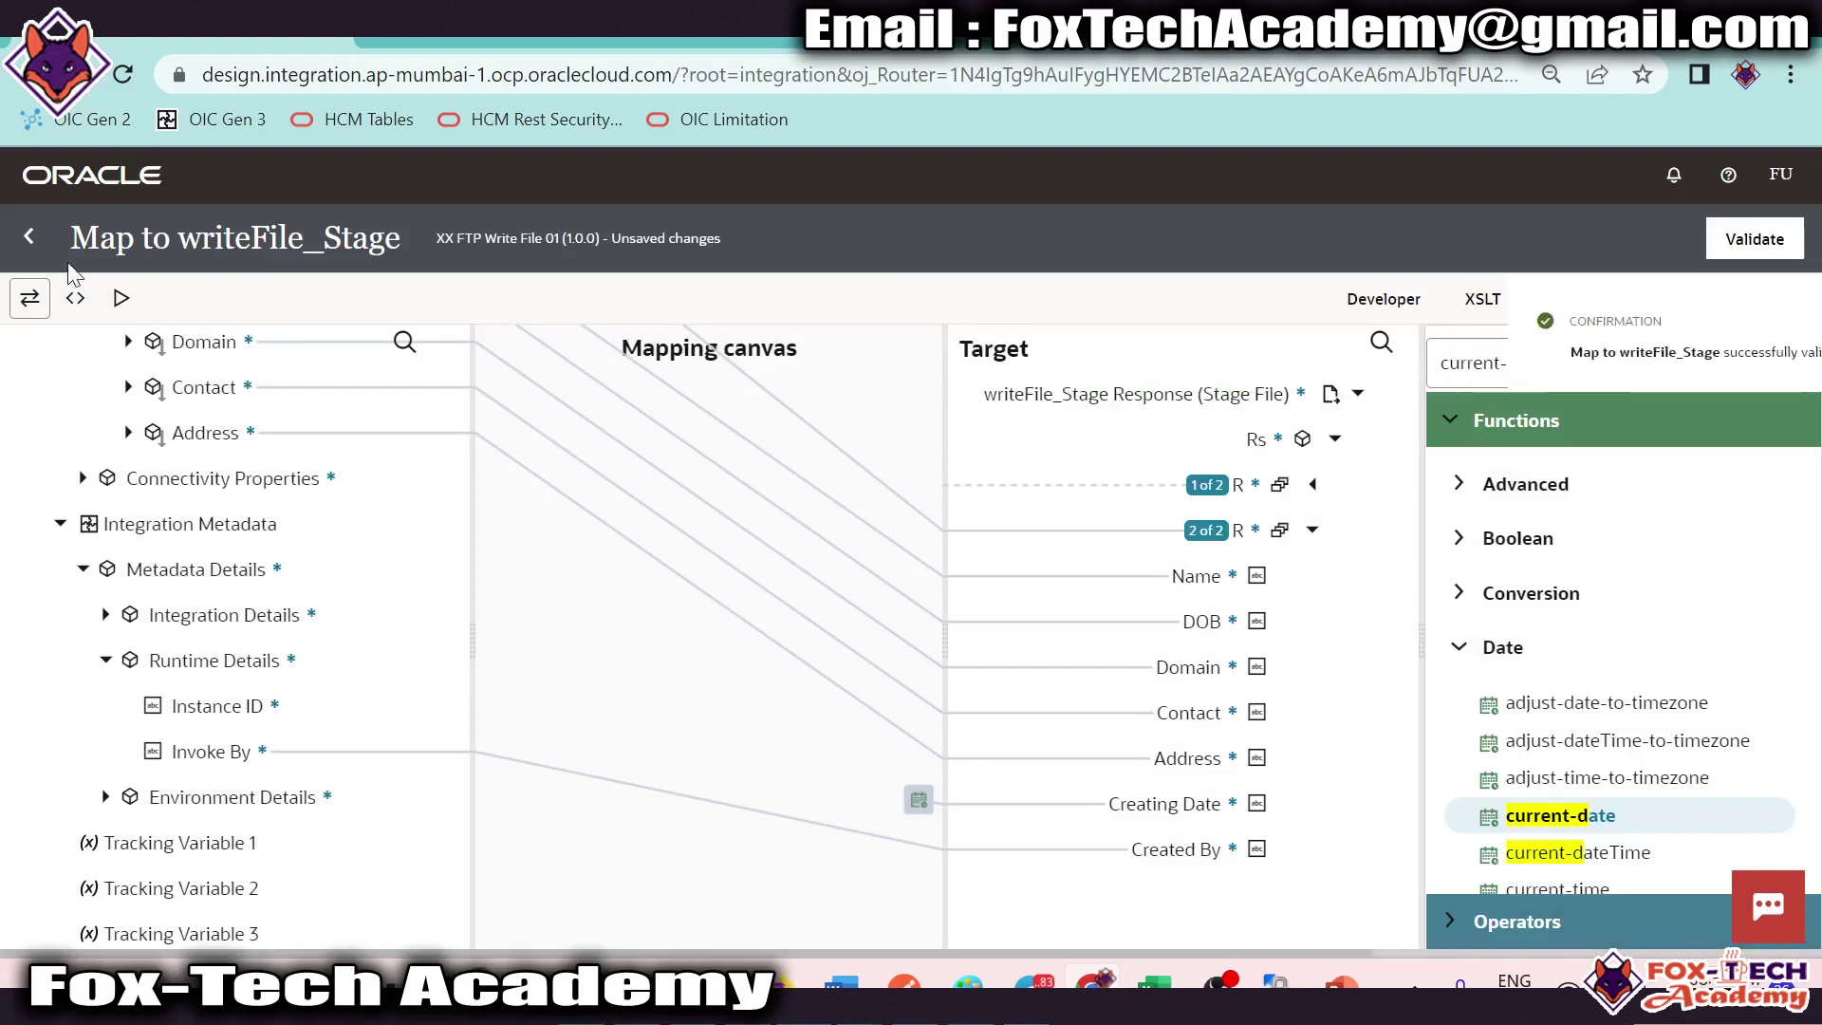
left_click(31, 236)
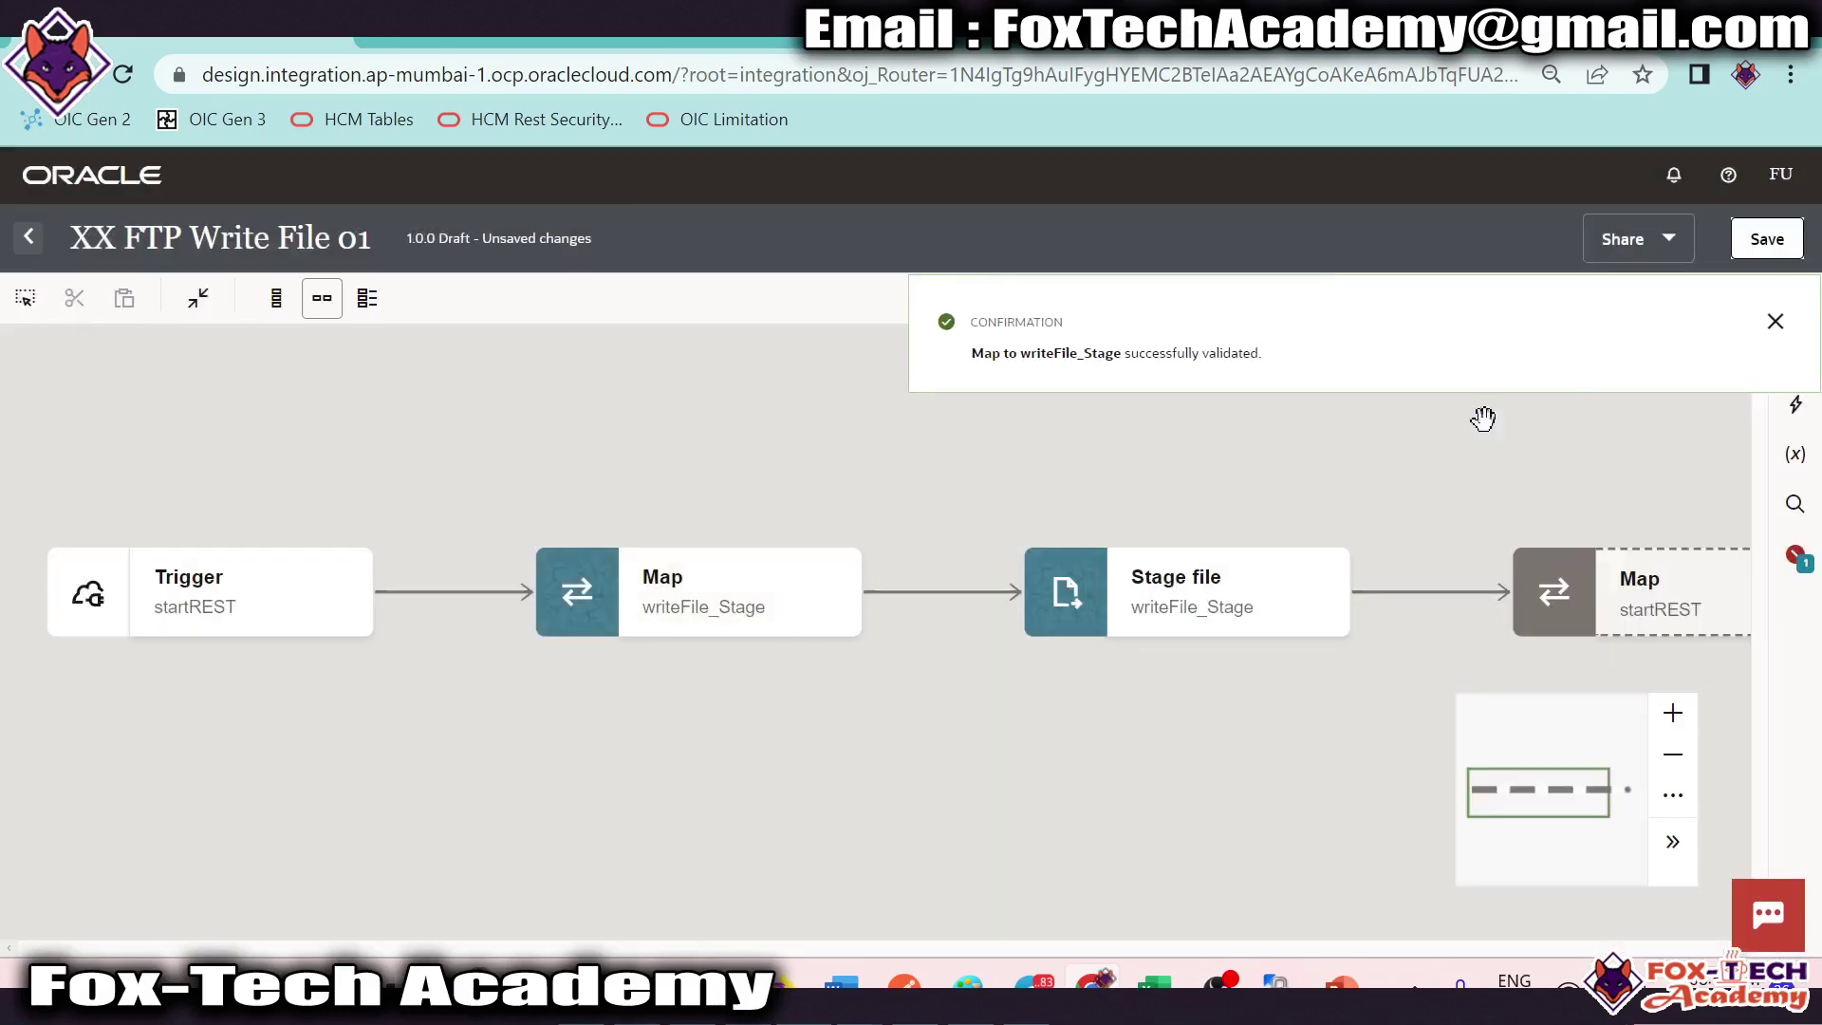
Step: Add an FTP connection to the flow between the writeFile_Stage action and the startREST map
left_click_drag(832, 564, 672, 570)
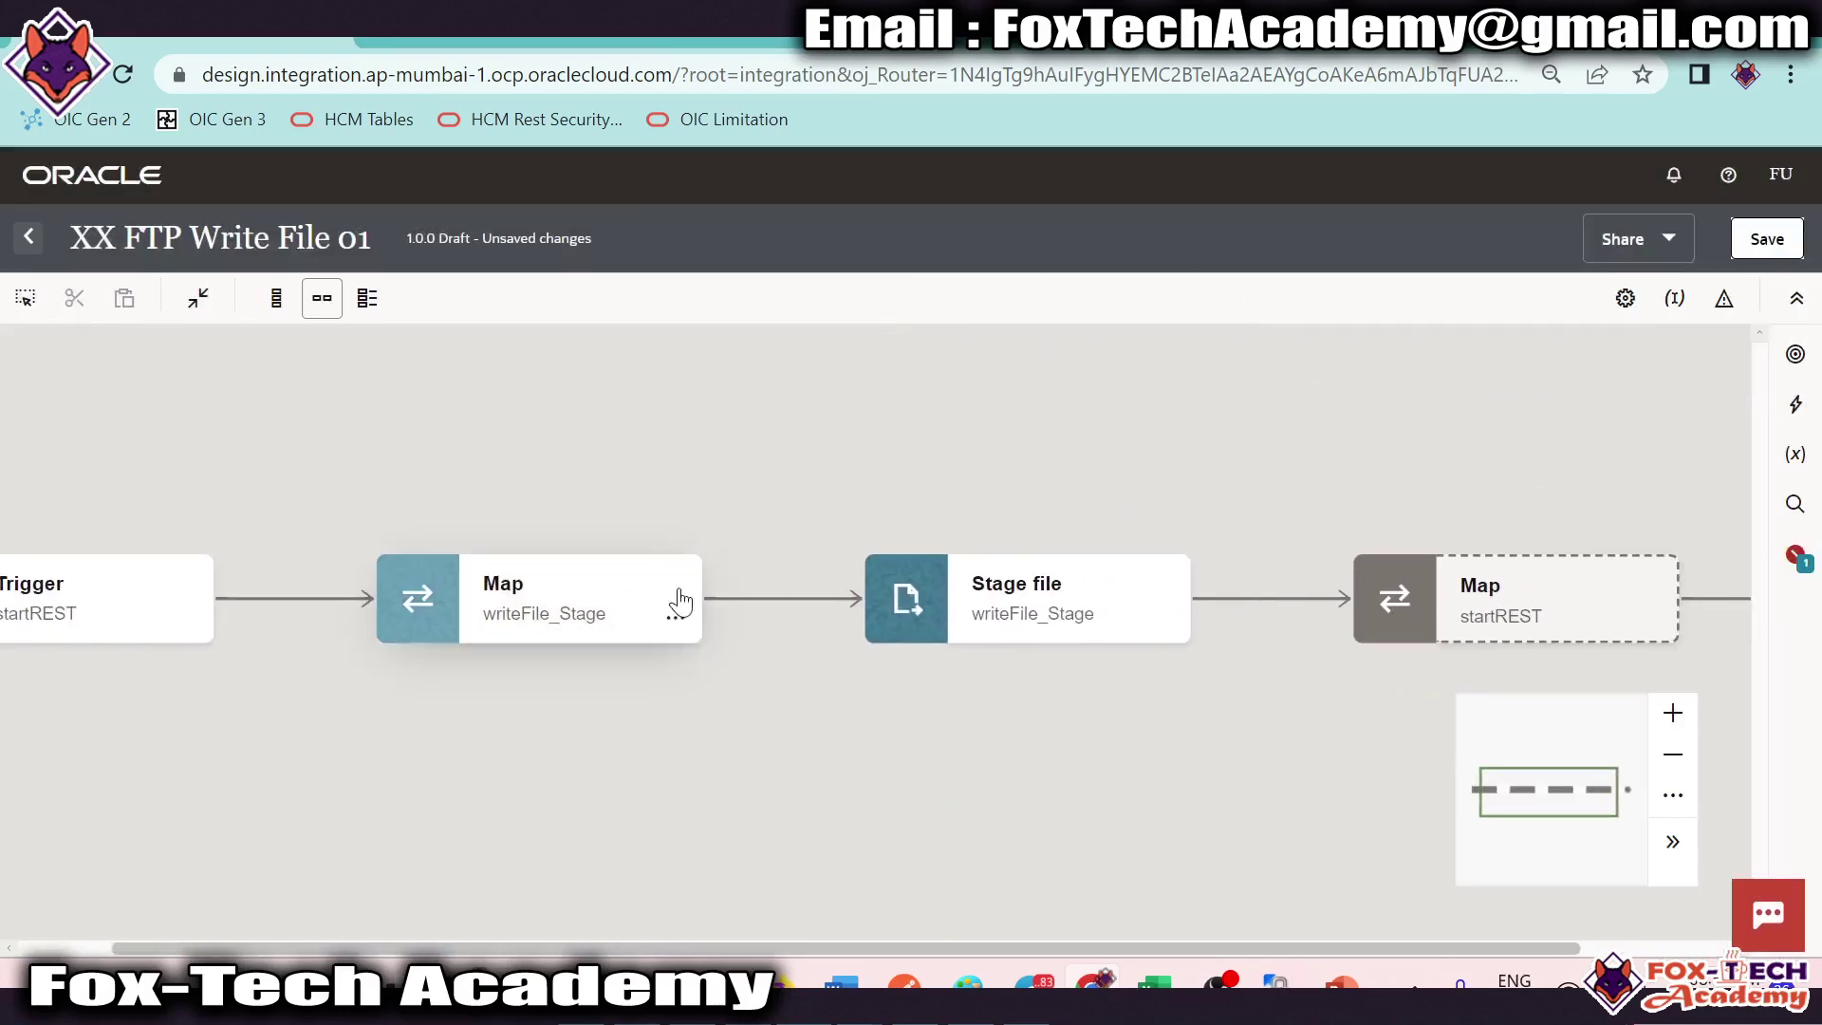
scroll(943, 715, "right", 3)
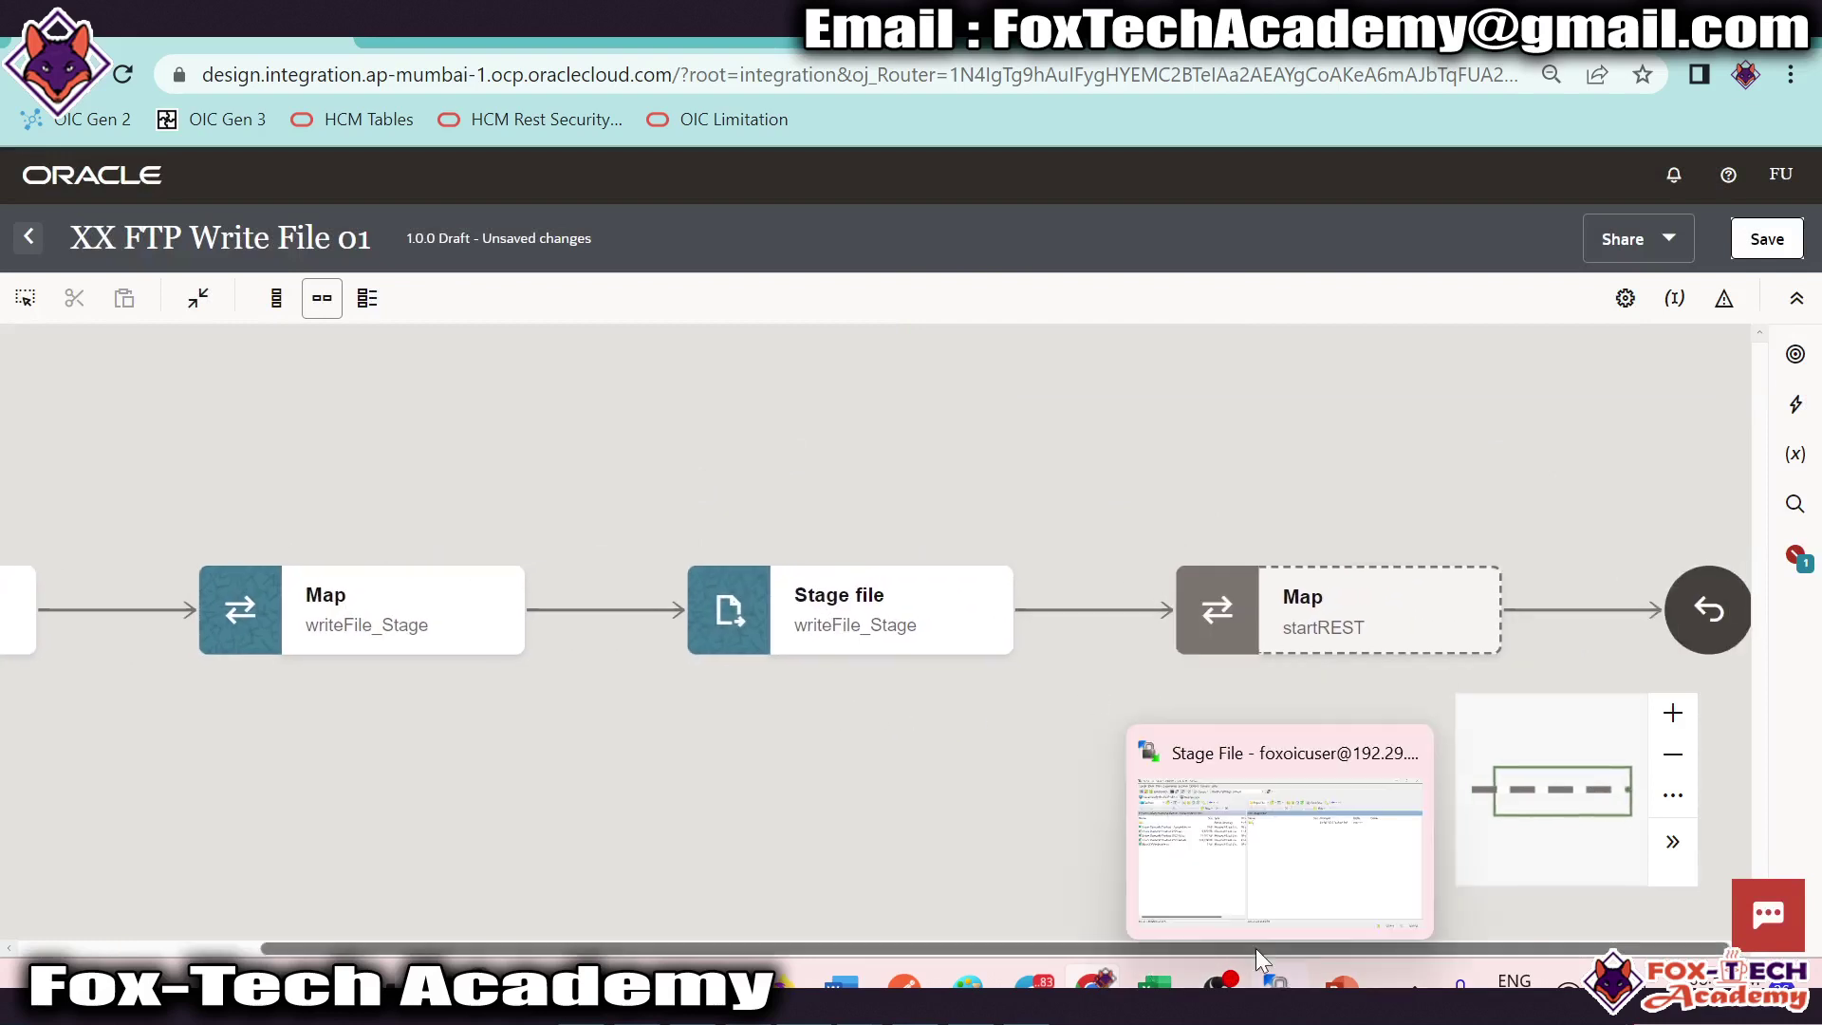
left_click_drag(1117, 731, 1137, 655)
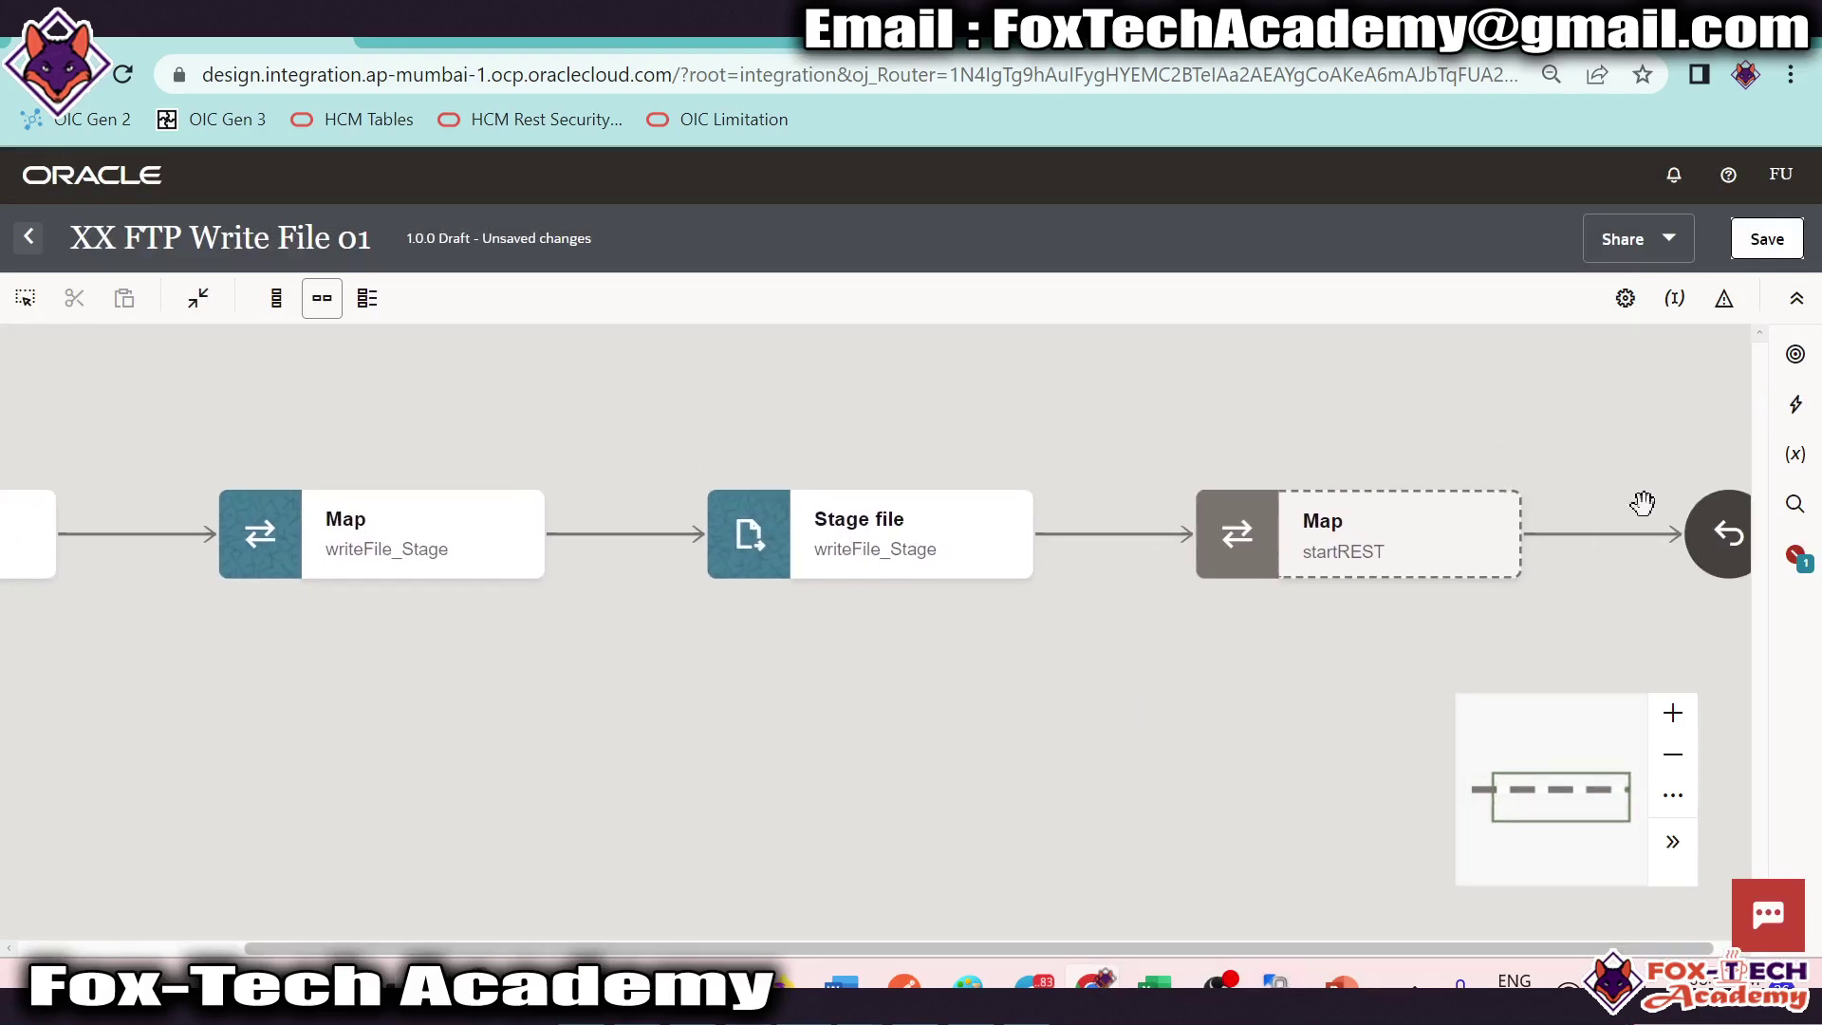
left_click(1795, 353)
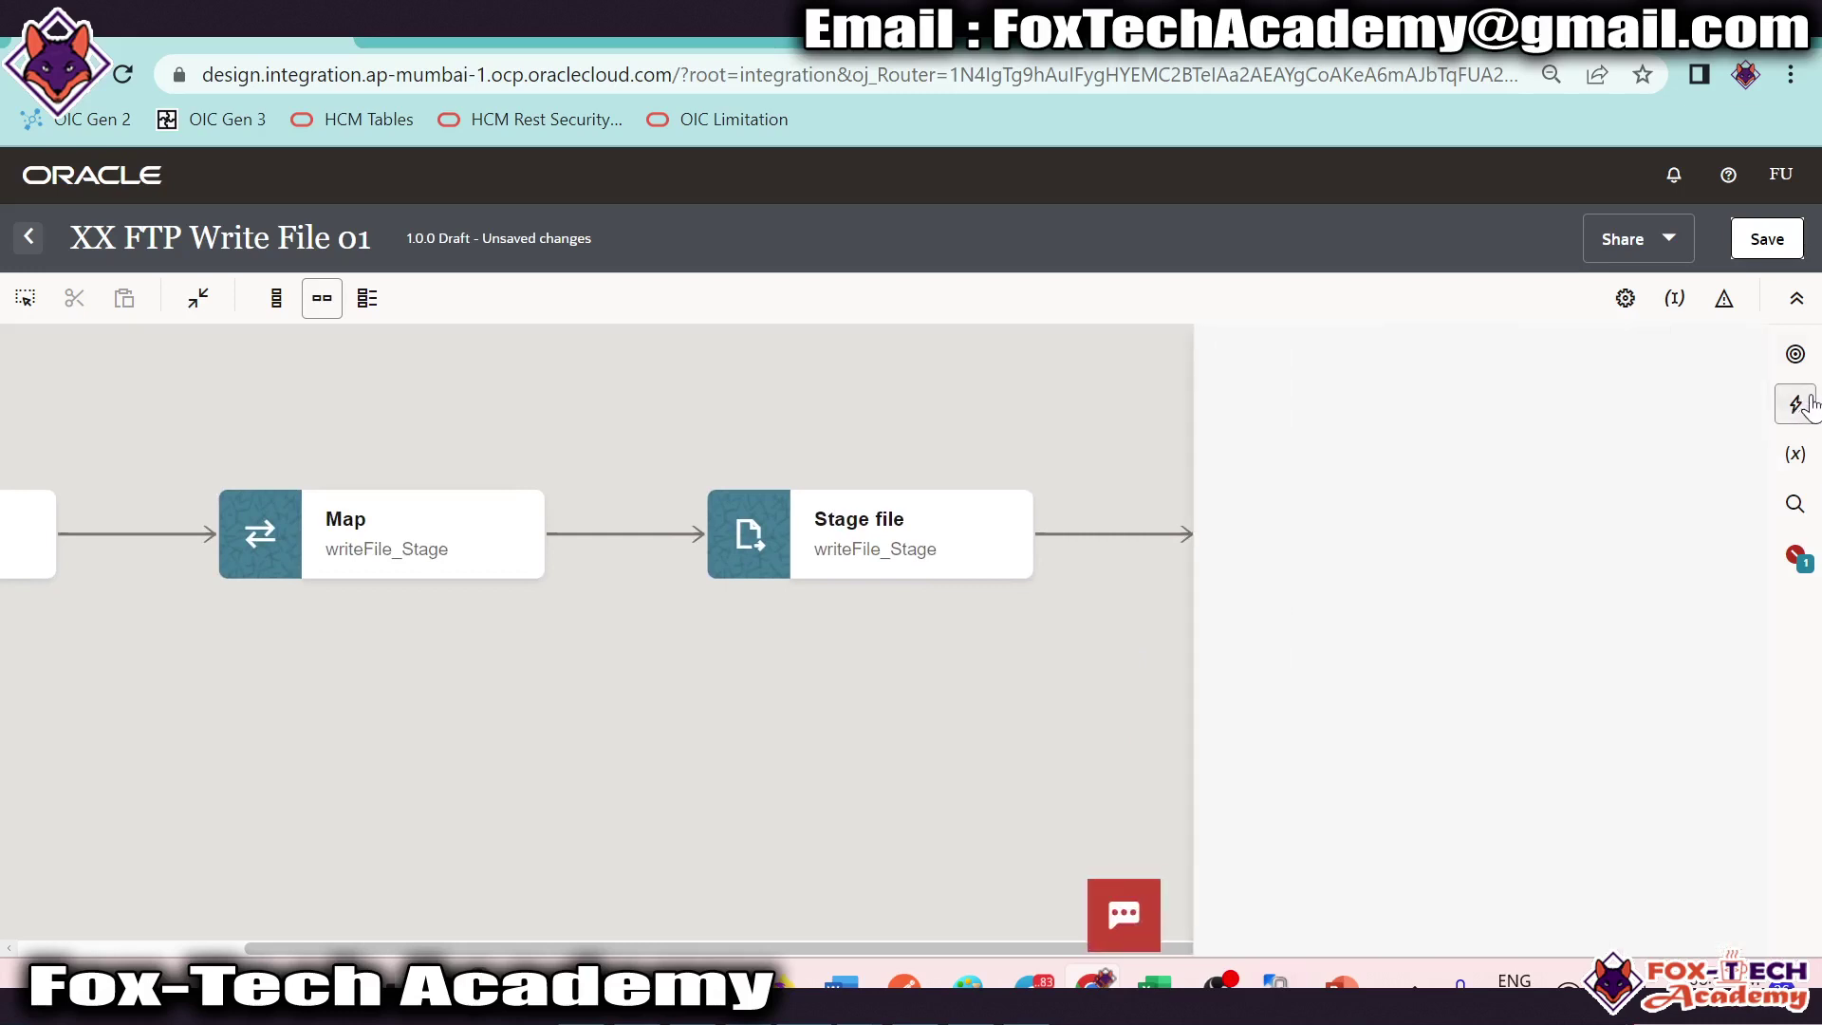
left_click_drag(1357, 679, 1110, 529)
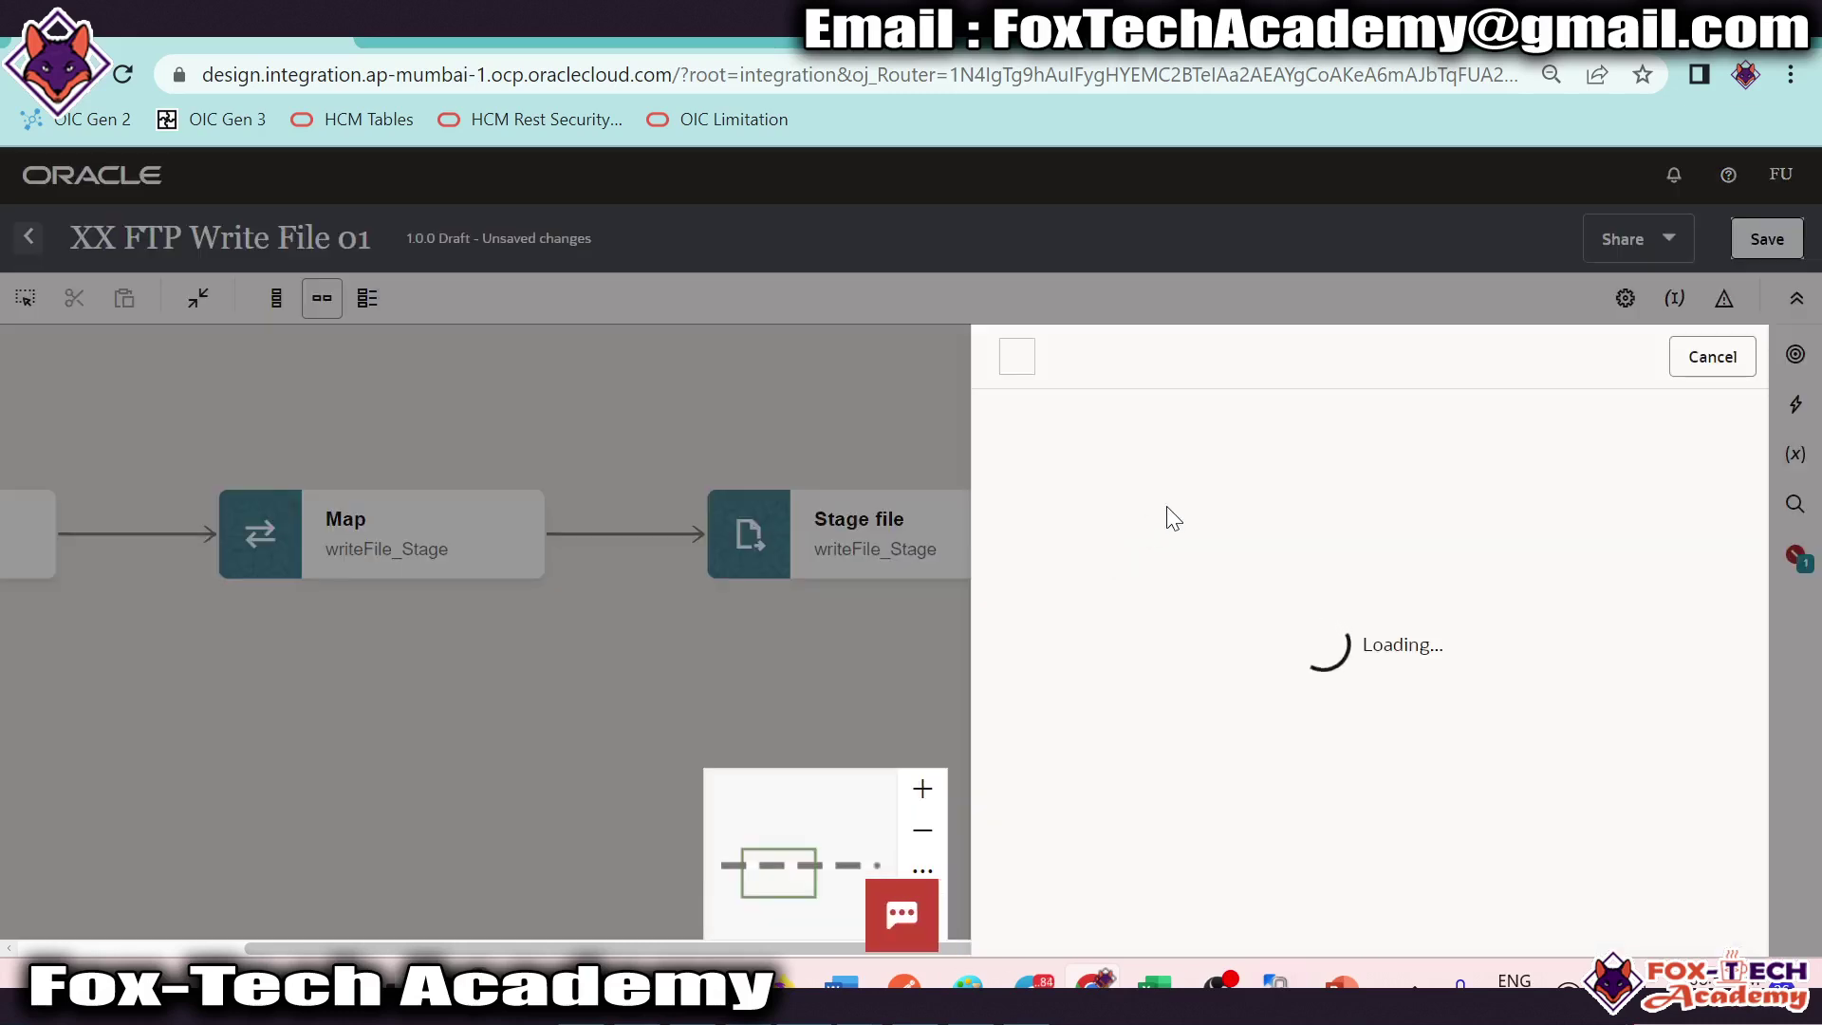
Step: Name the FTP endpoint write_FTP and continue to its operation settings
left_click(1152, 656)
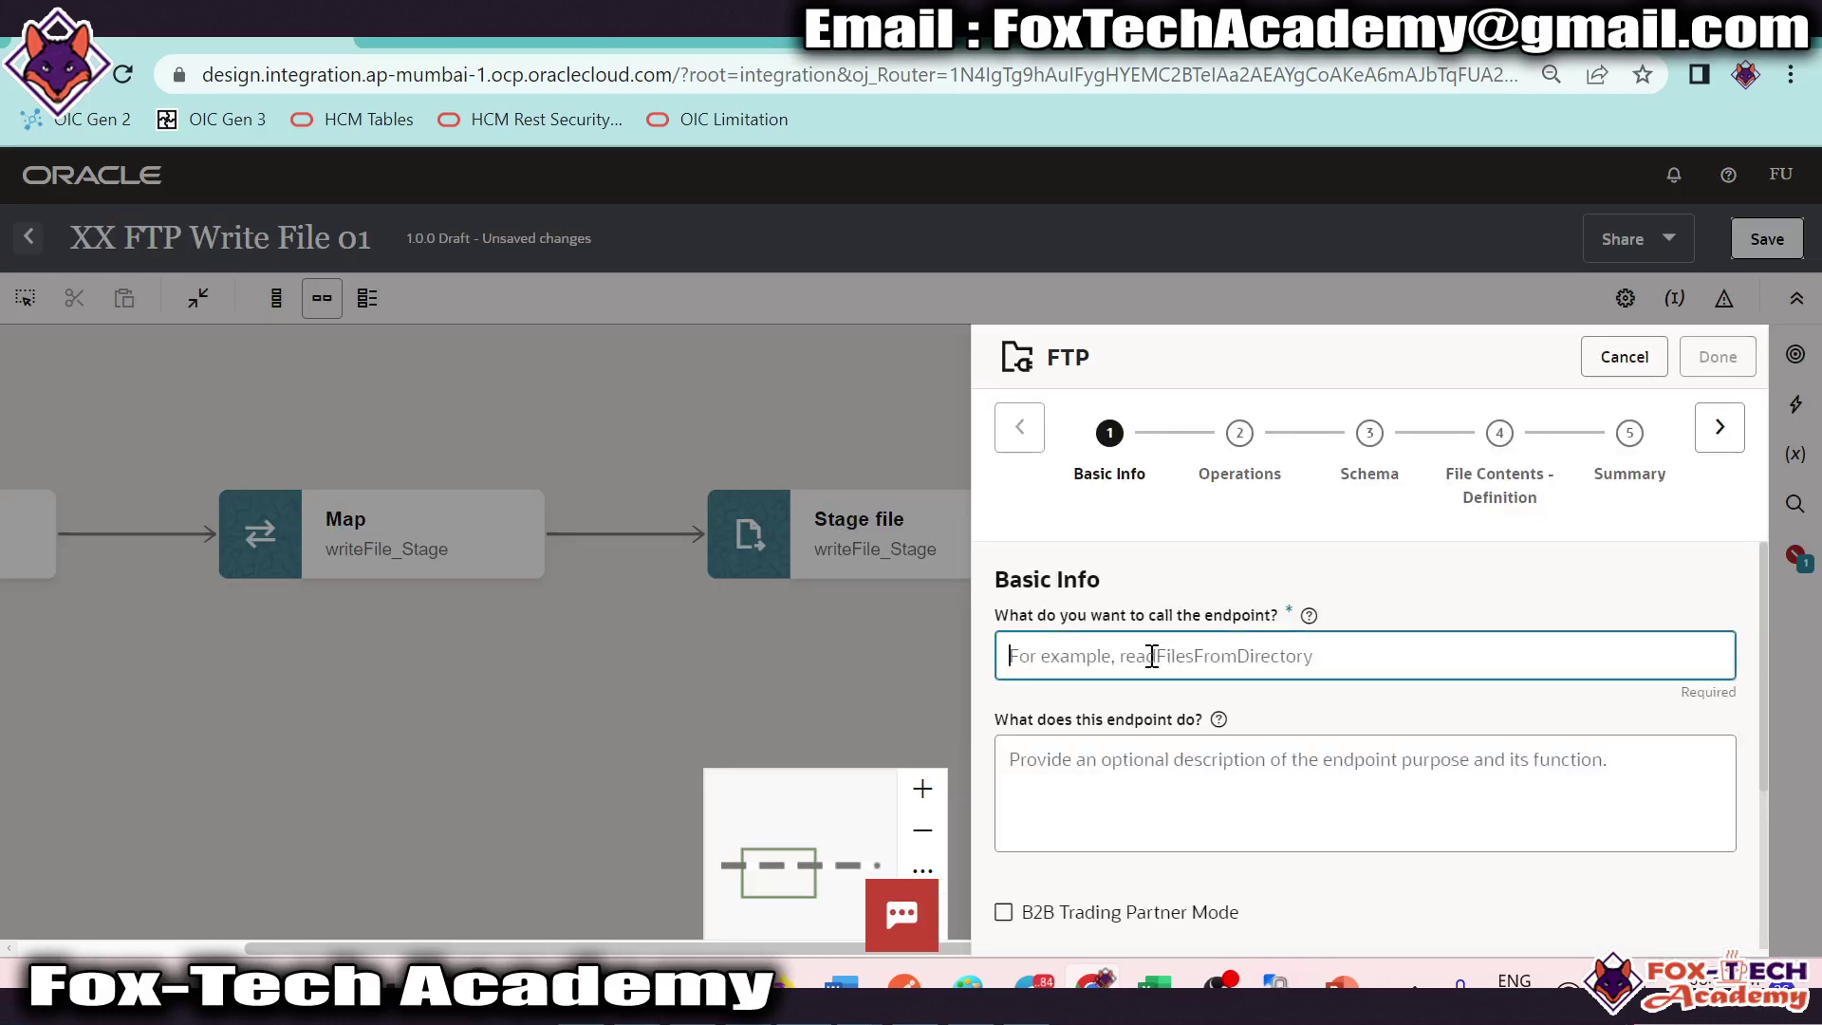
type("write_FTP")
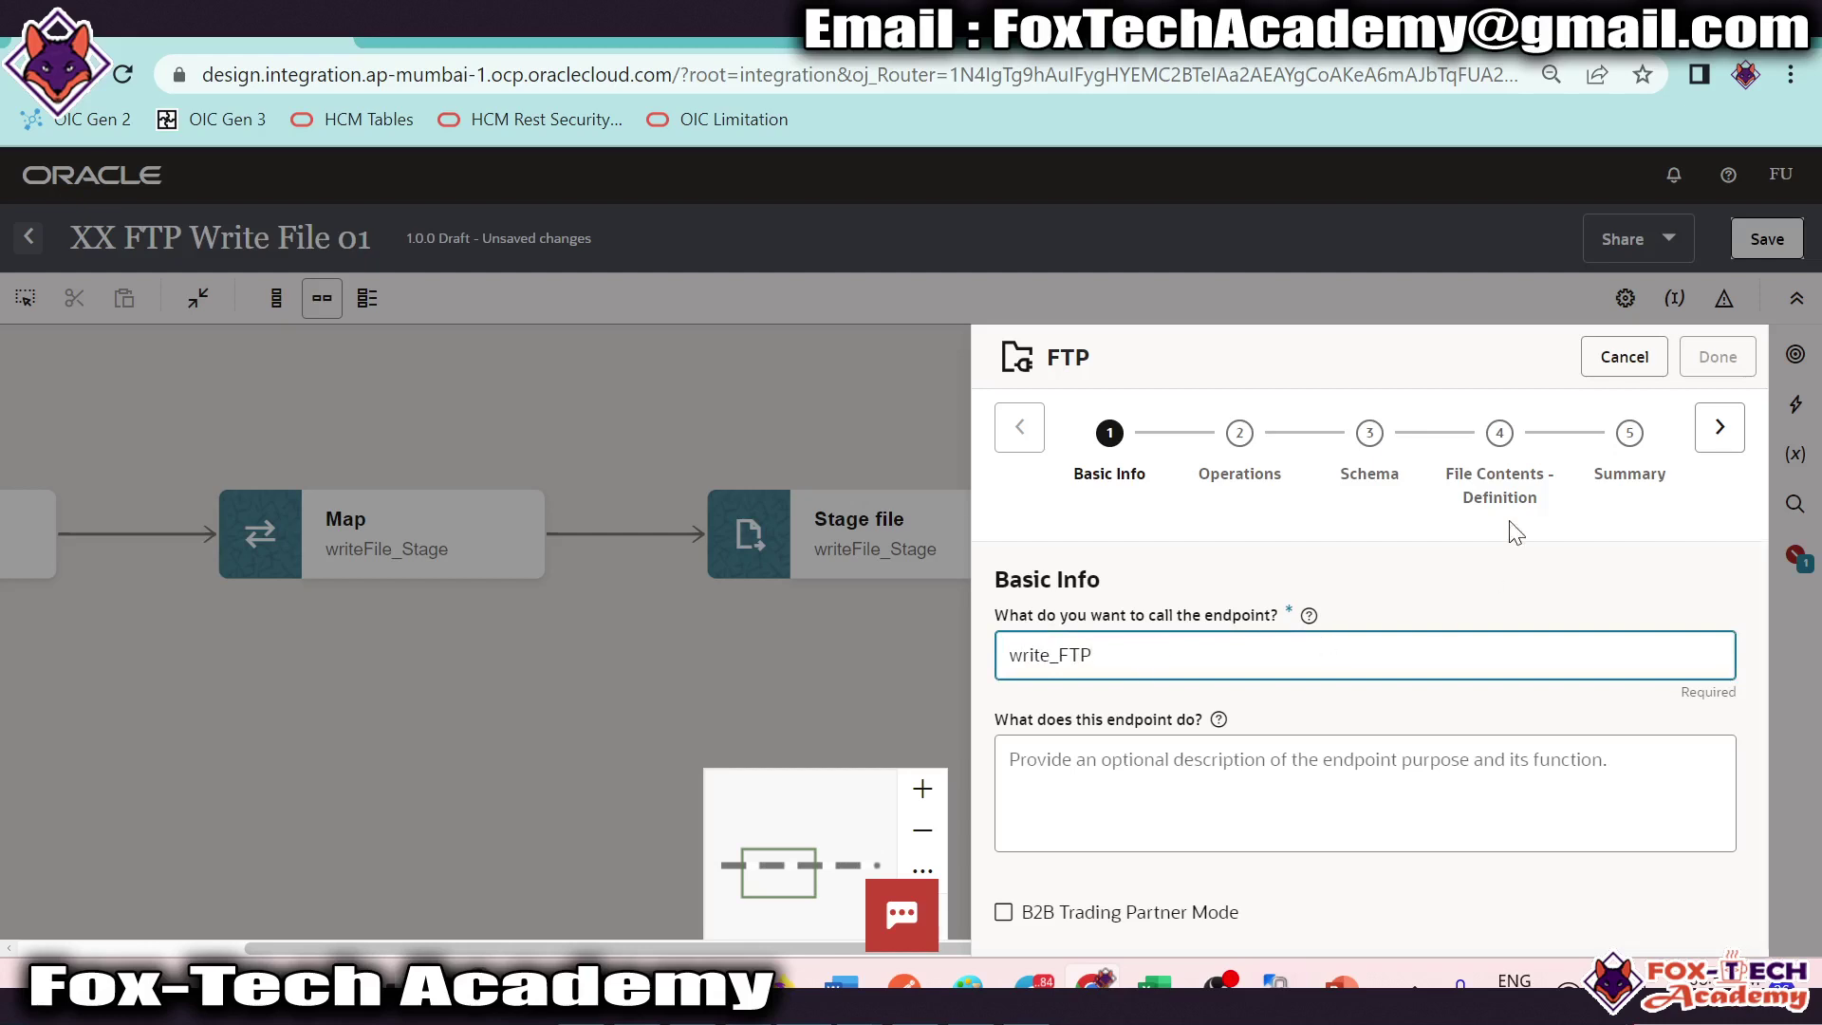
left_click(1719, 426)
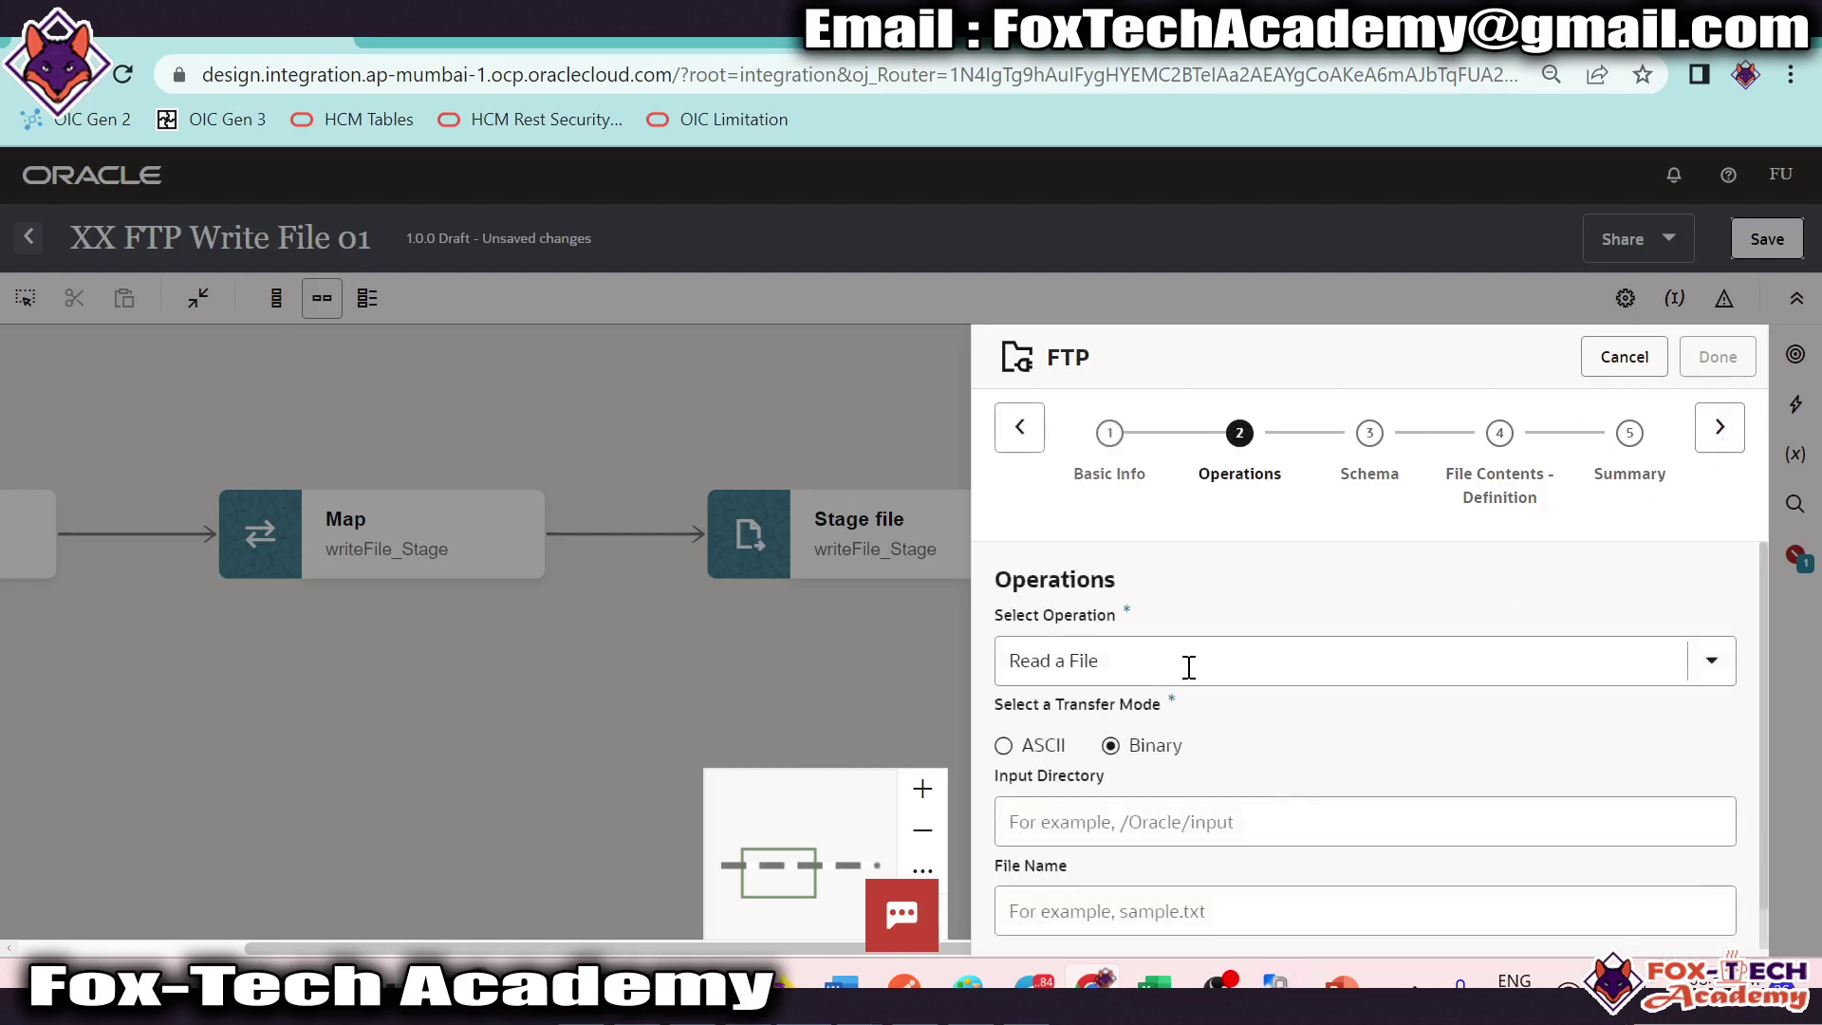
Step: Choose Write File as the operation for the write_FTP endpoint
left_click(1190, 667)
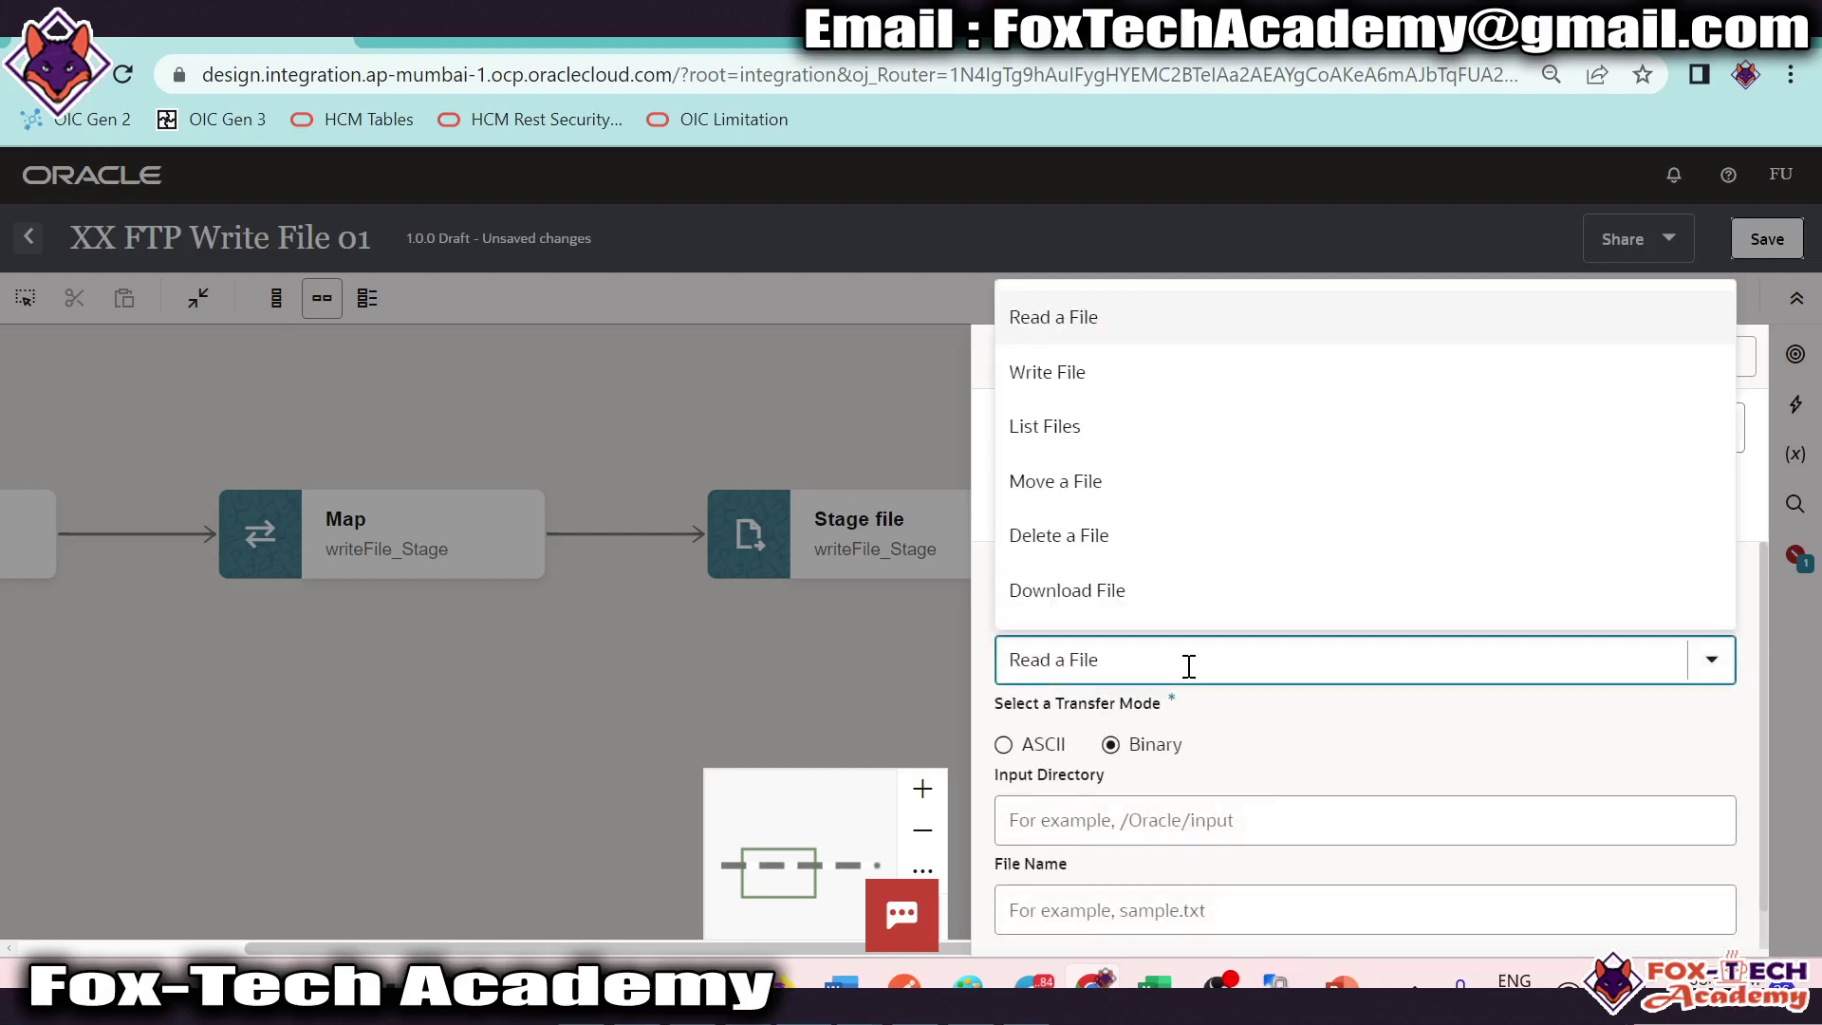
left_click(1070, 380)
scroll(1264, 651, "down", 3)
scroll(1138, 658, "up", 2)
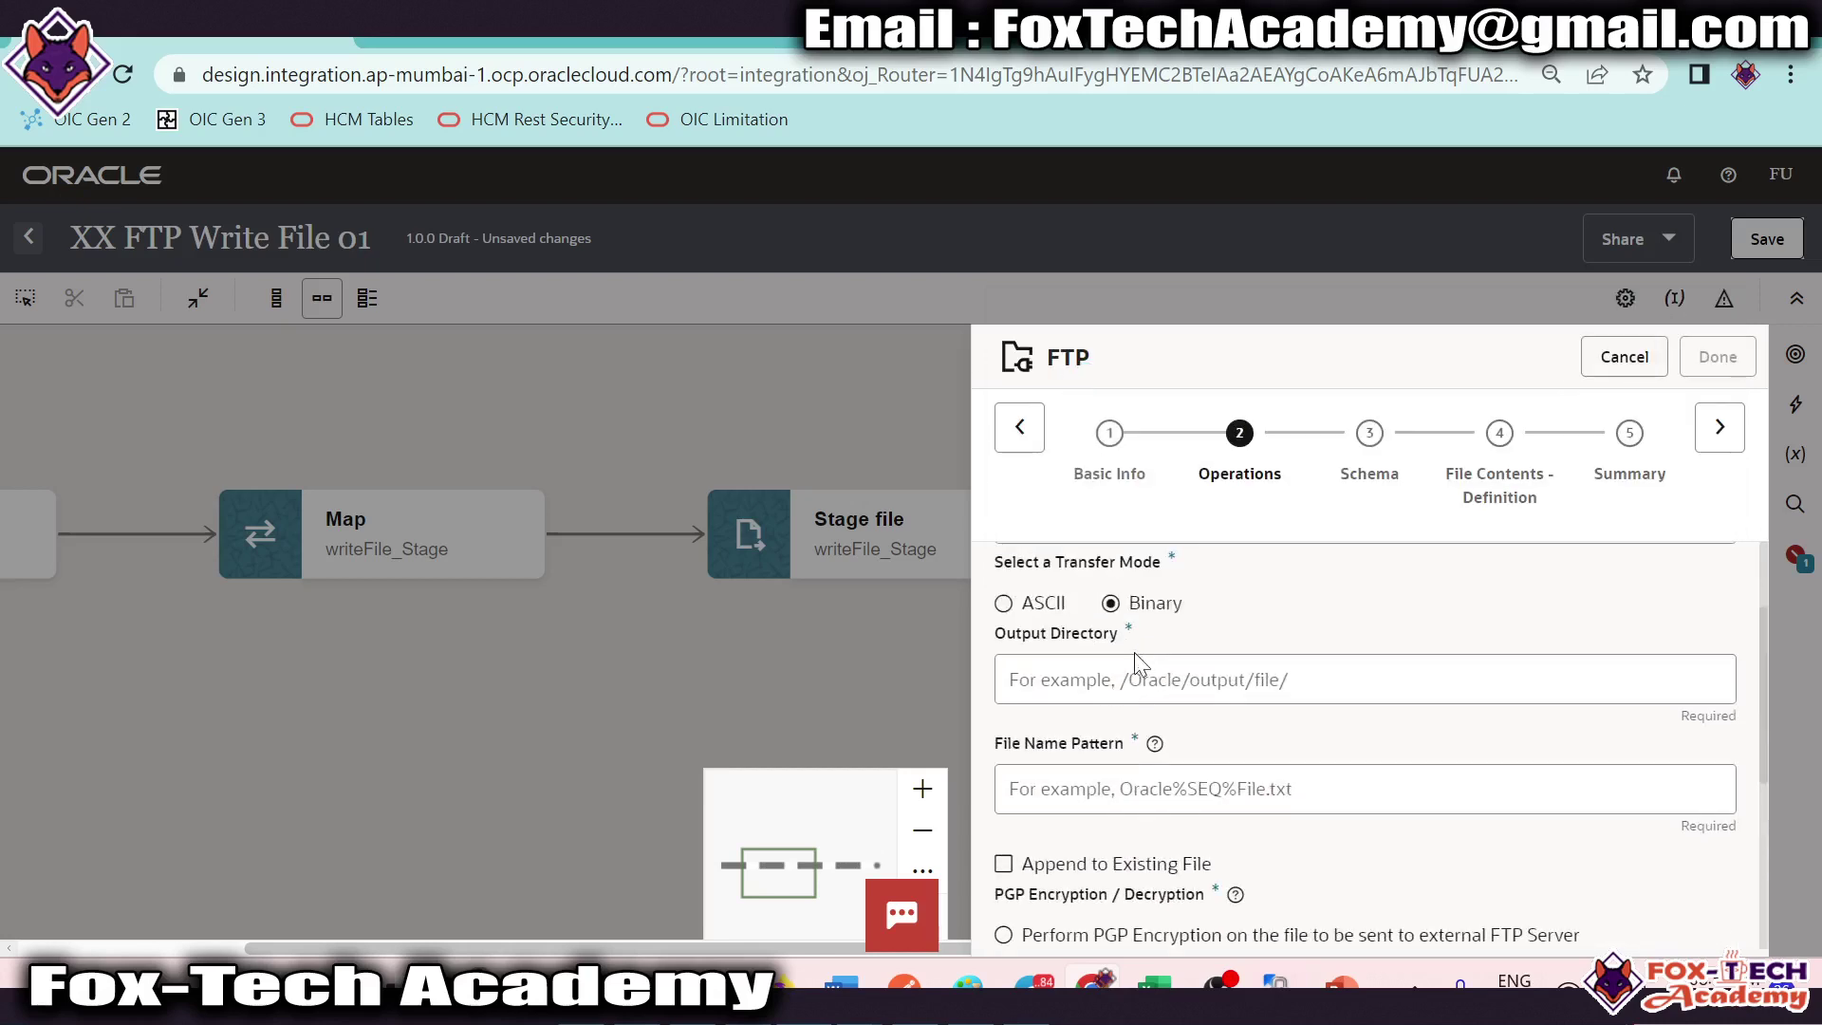
Step: Copy the remote folder path /OIC/Stage File from the SFTP client and enter it as the FTP output directory
left_click(1174, 691)
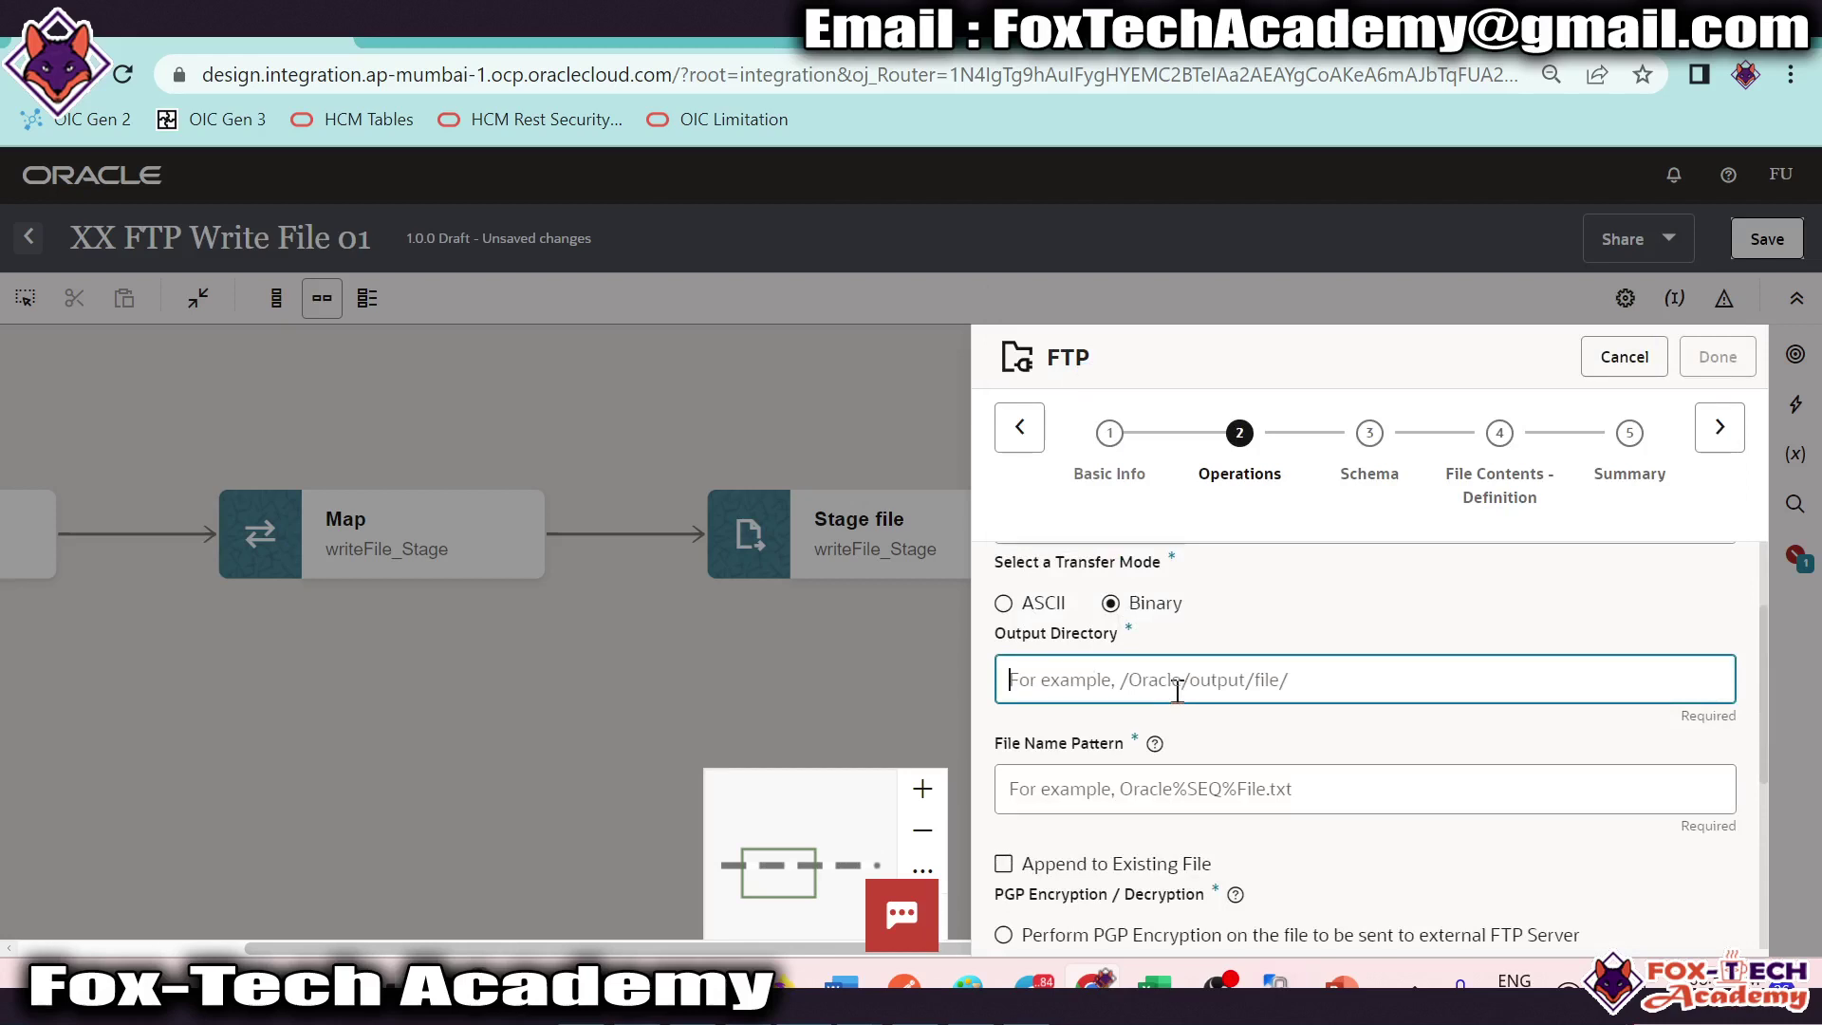
left_click(1279, 981)
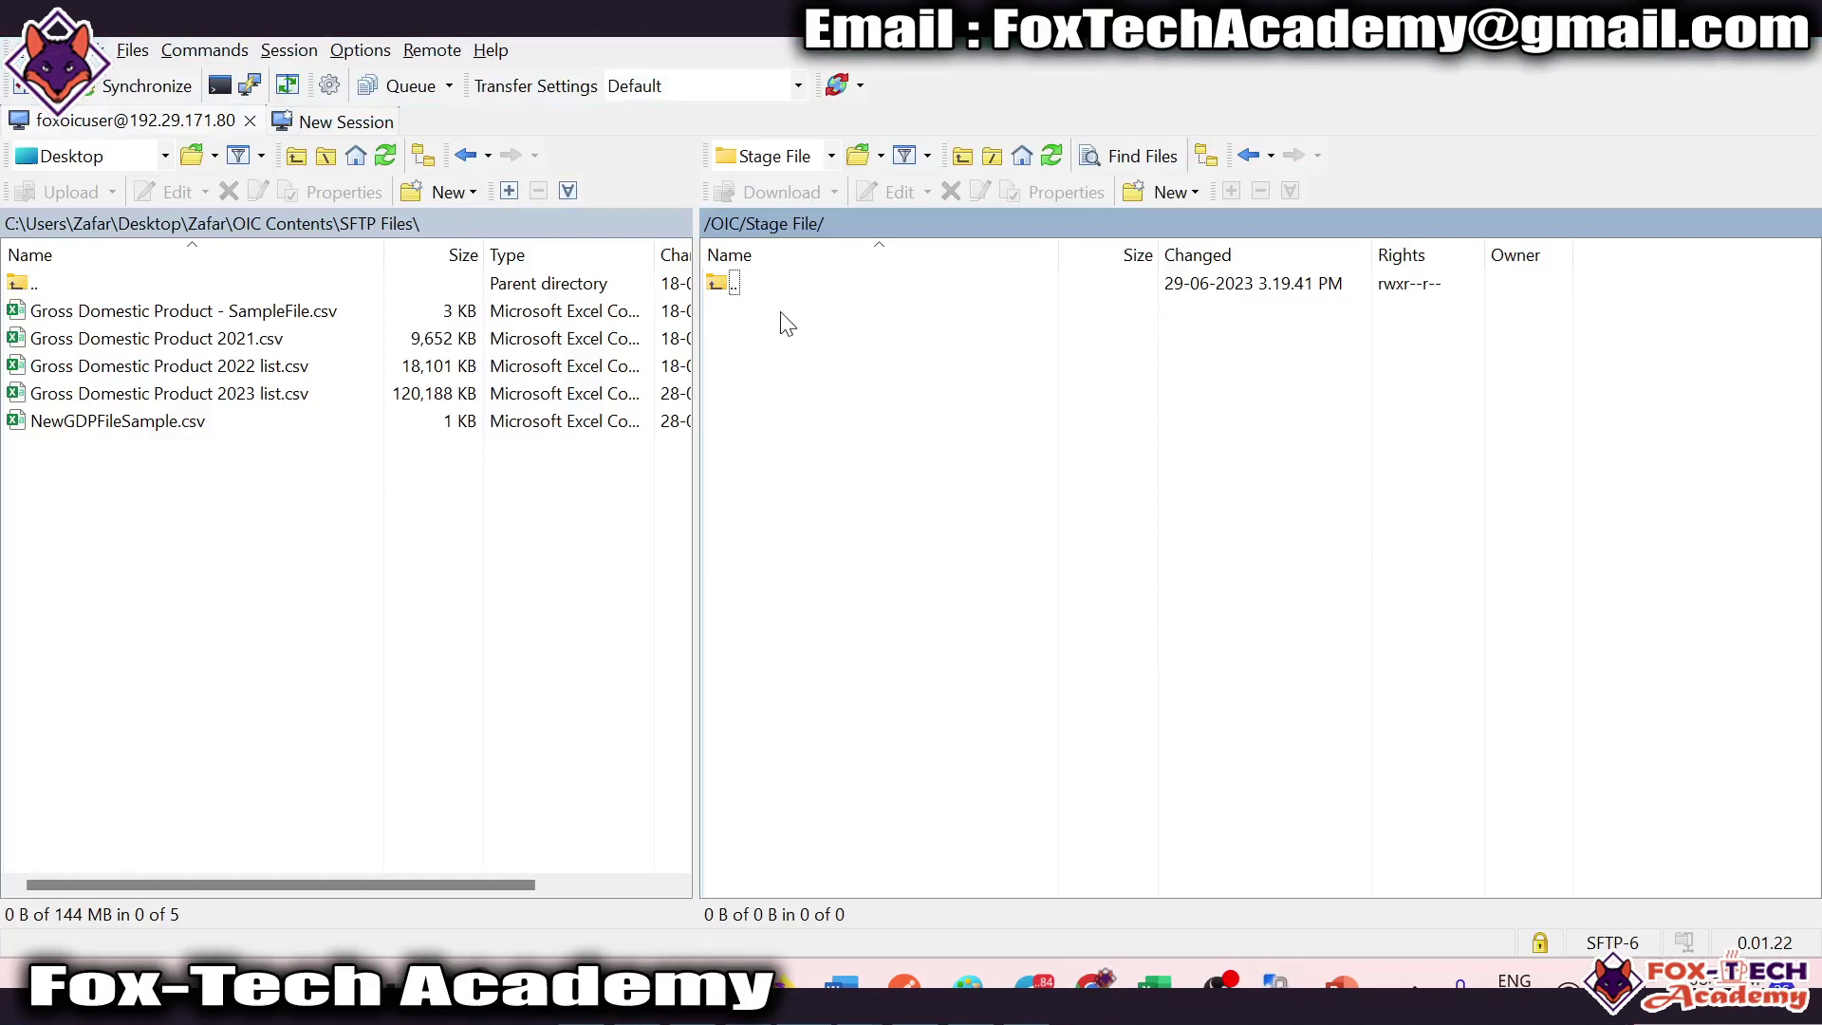
double_click(906, 228)
key("ctrl+c")
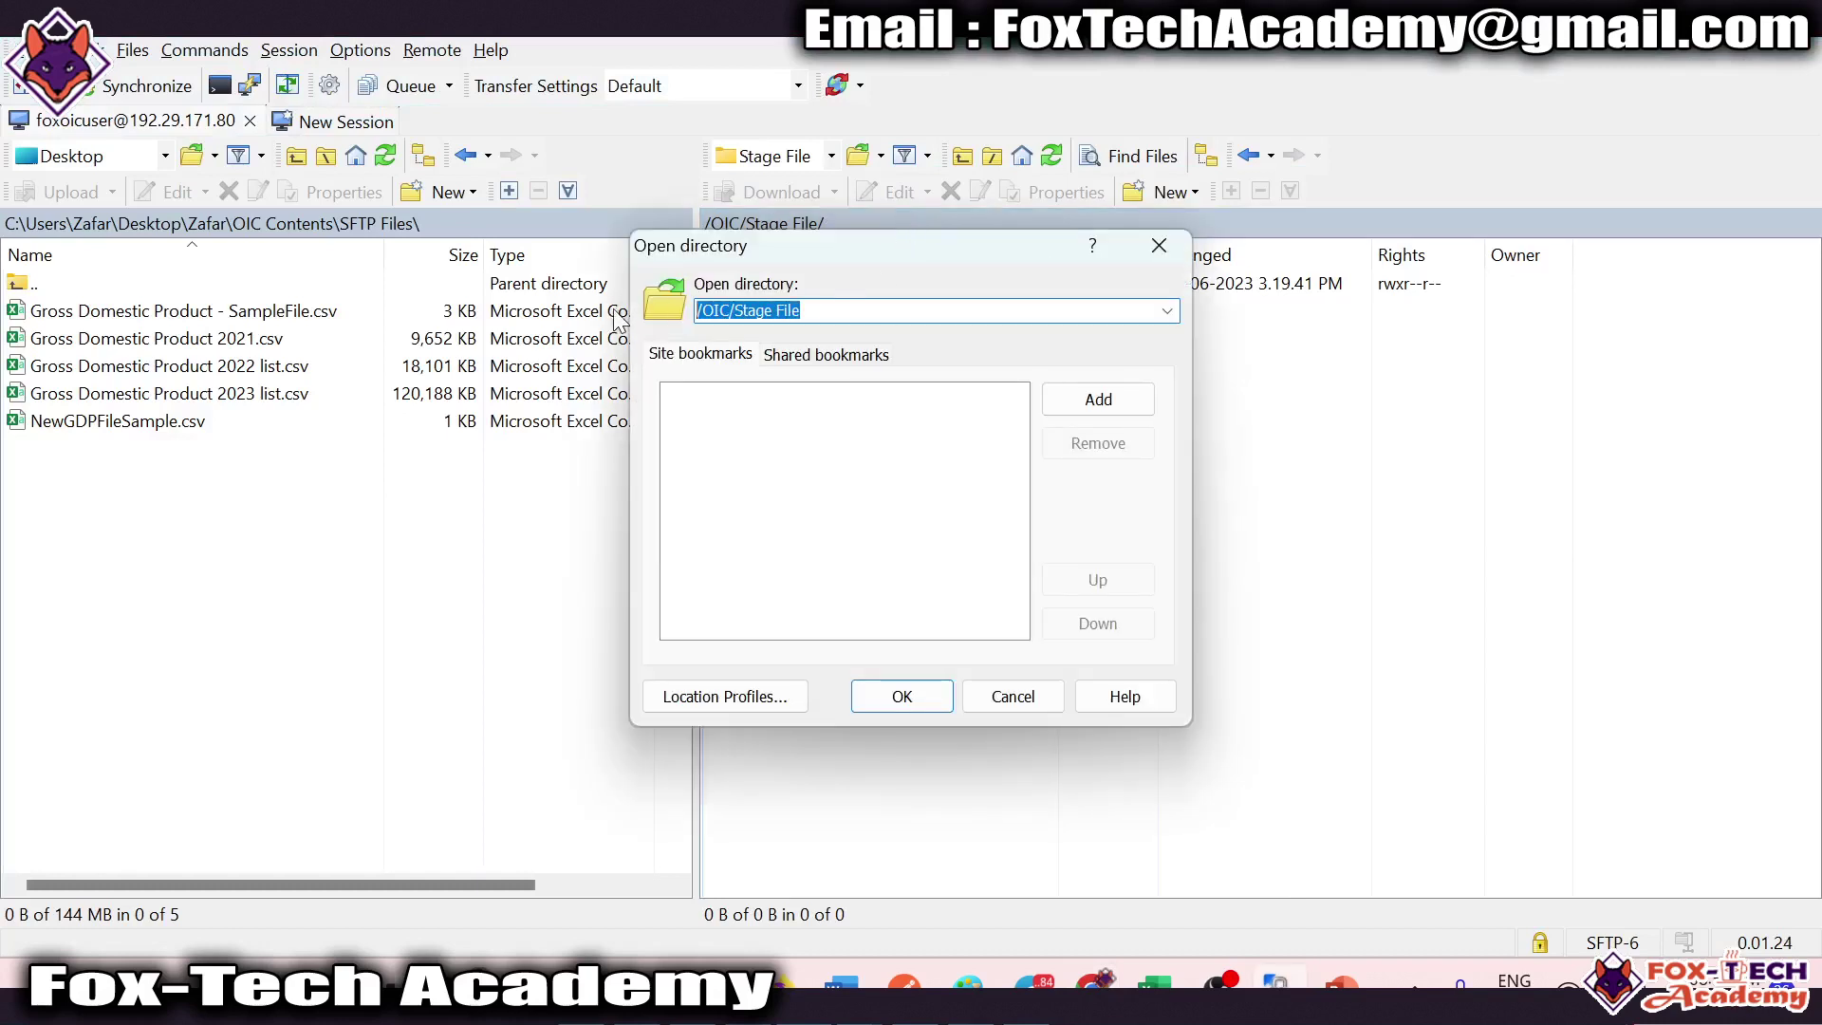
left_click(1013, 698)
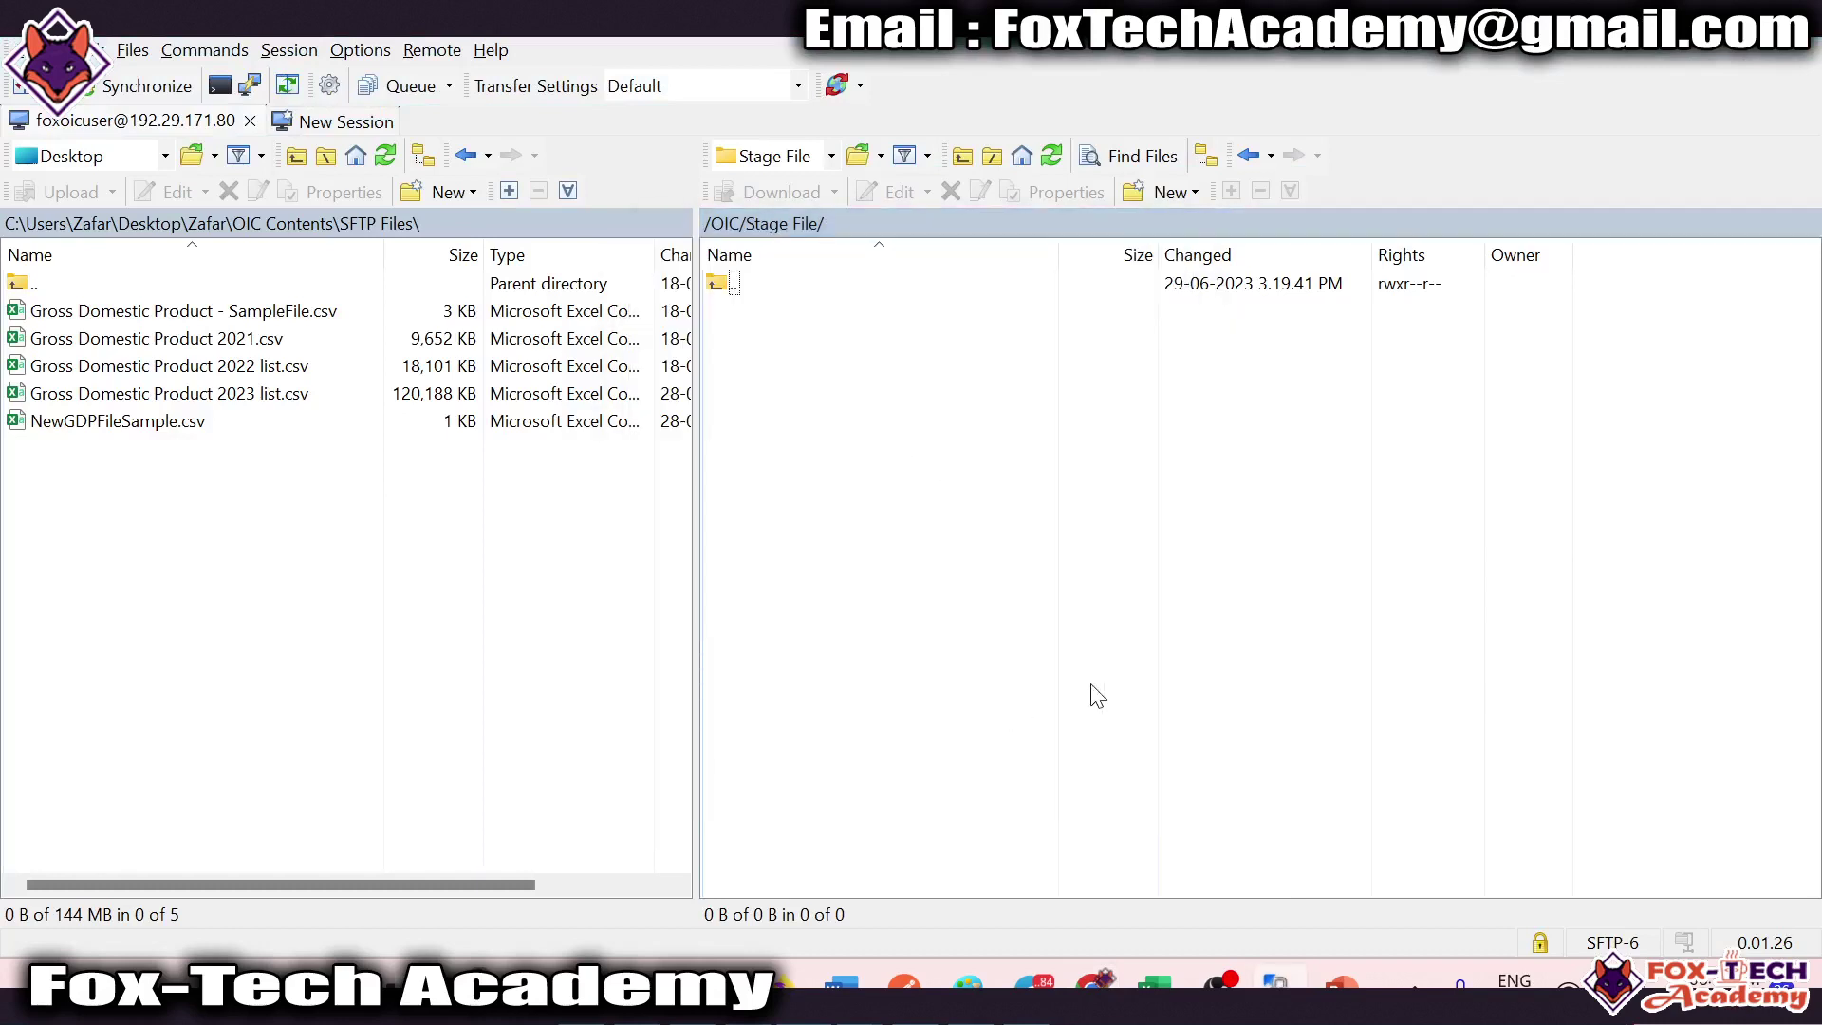
key("alt+Tab")
key("ctrl+v")
Step: Set the file name pattern of the FTP write operation to *
left_click(1110, 787)
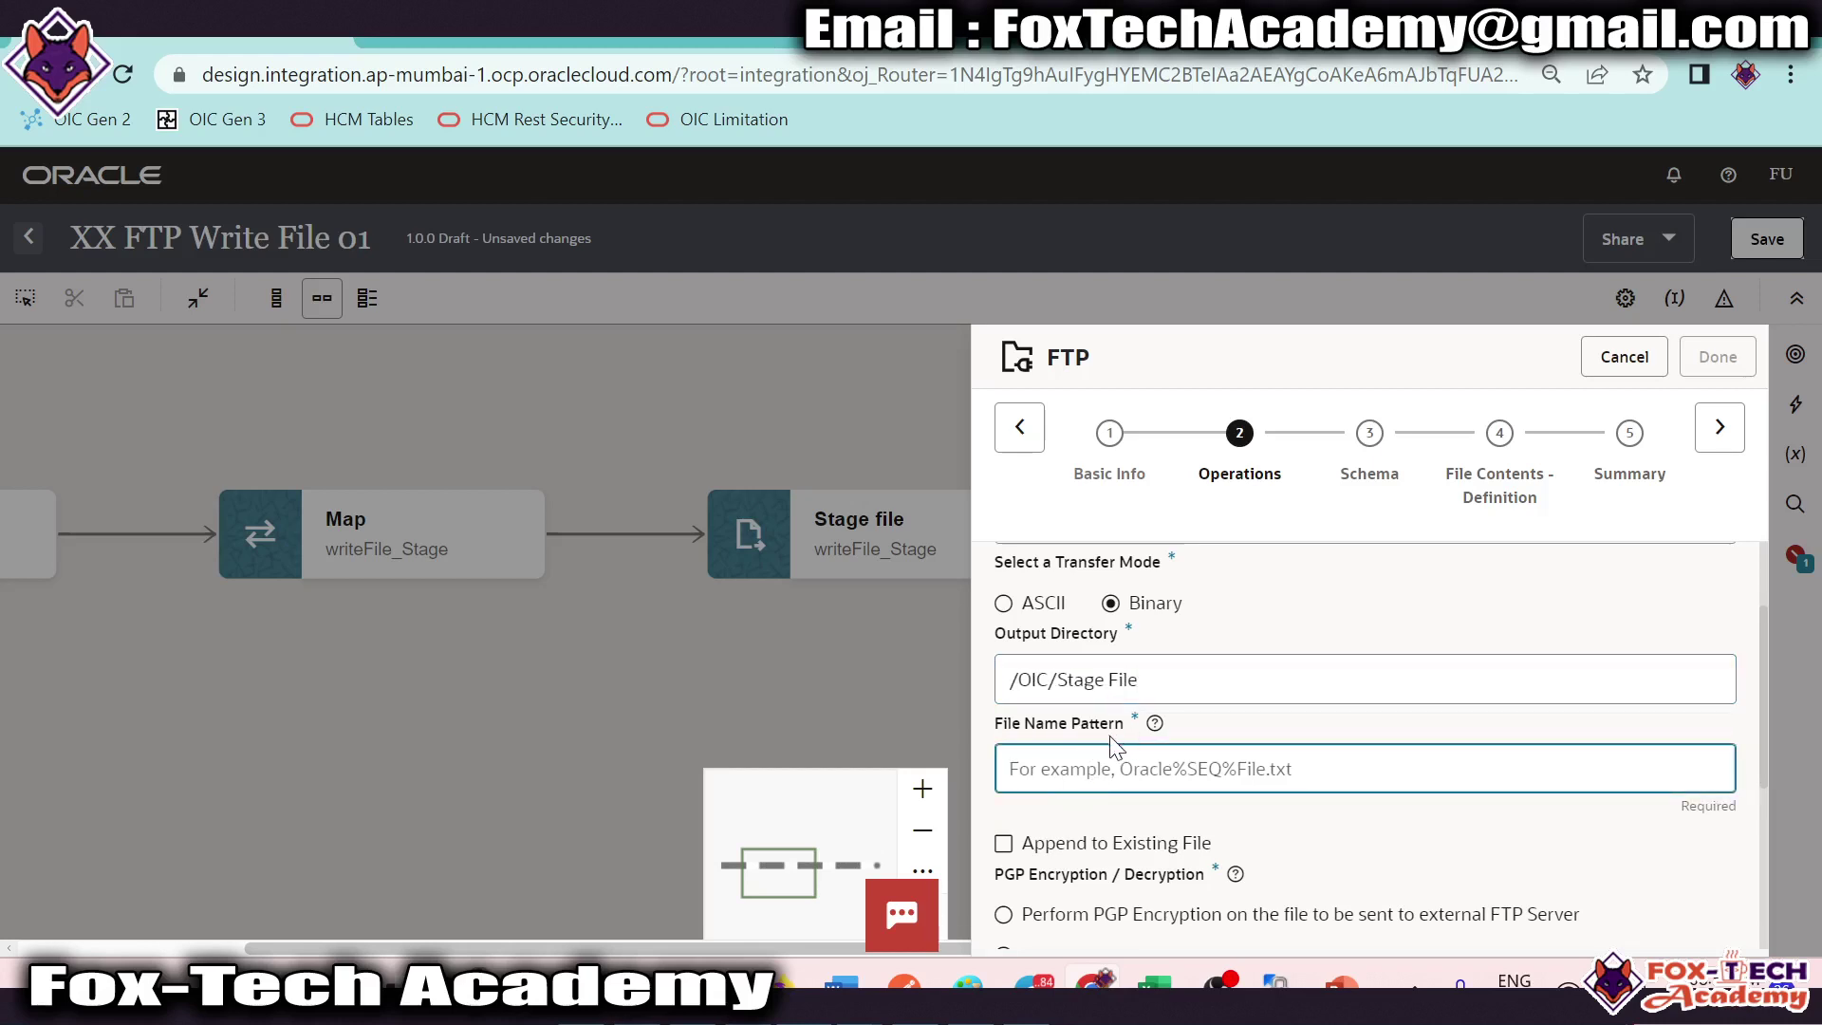
left_click(1271, 977)
key("alt+Tab")
scroll(1043, 780, "down", 4)
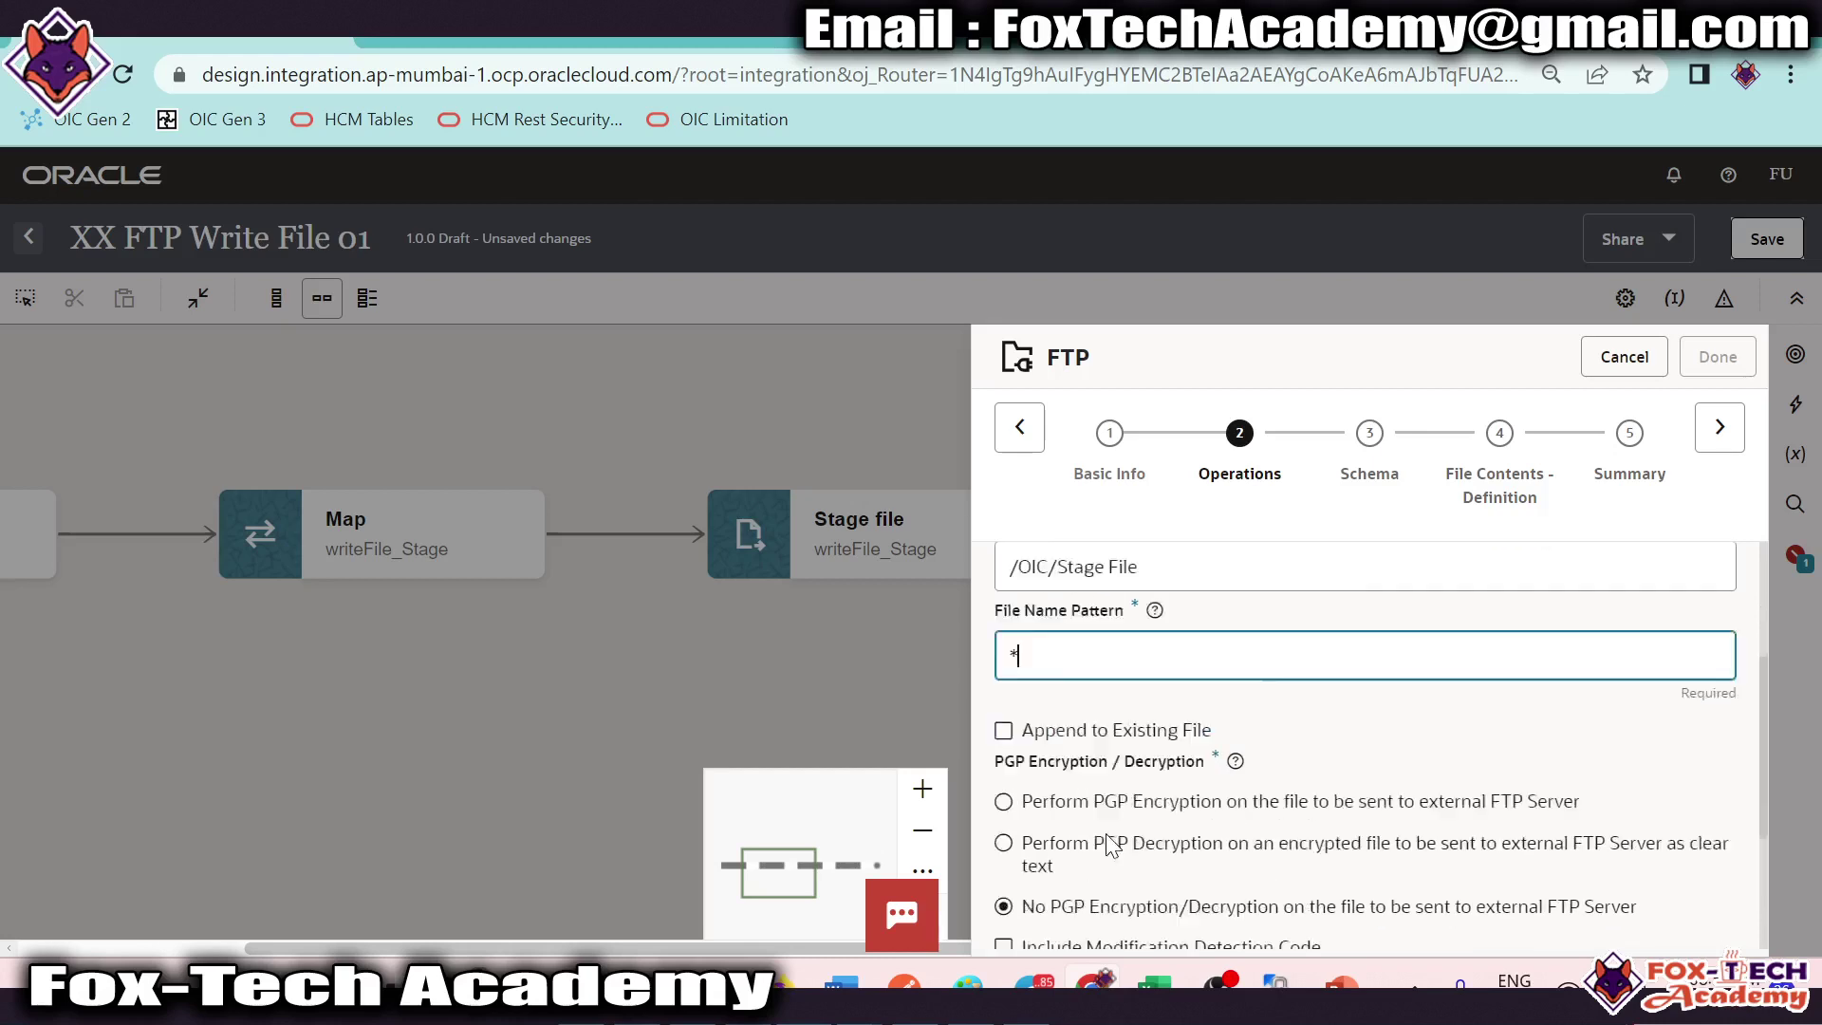
scroll(1091, 750, "up", 5)
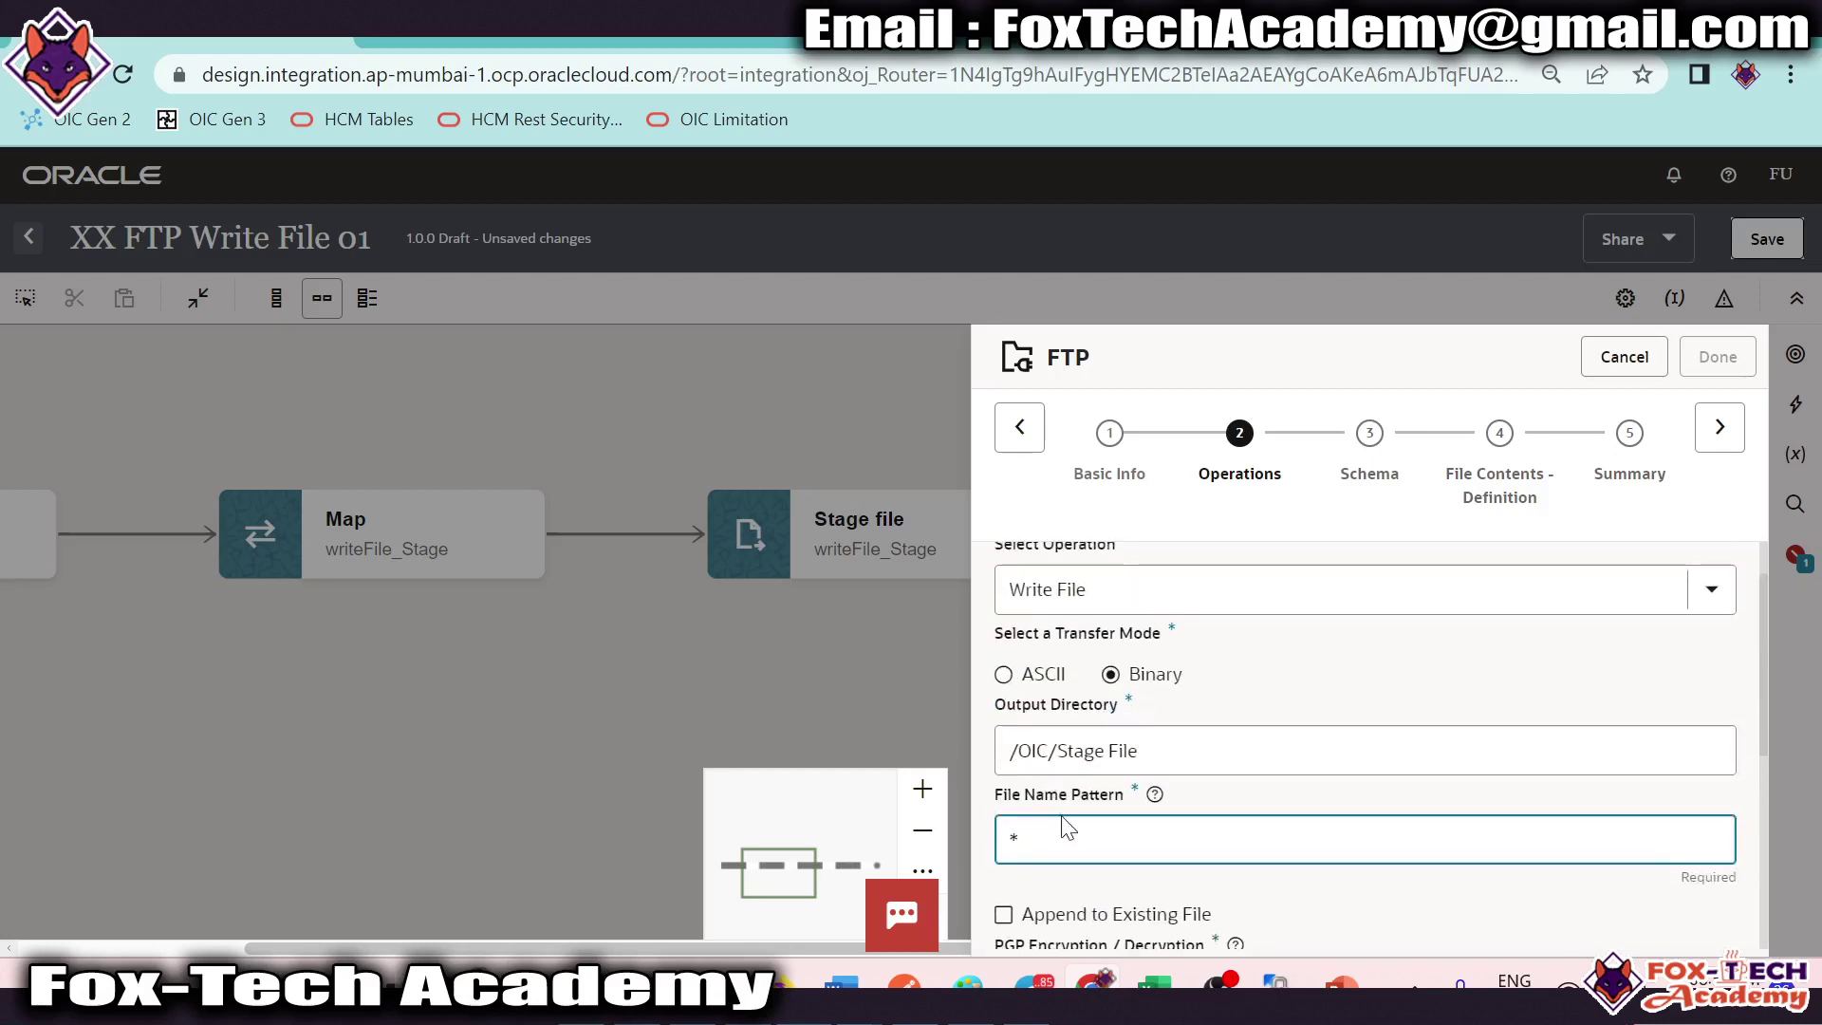
Step: Continue without specifying a schema for the file contents and finish the write_FTP endpoint configuration
left_click(1717, 432)
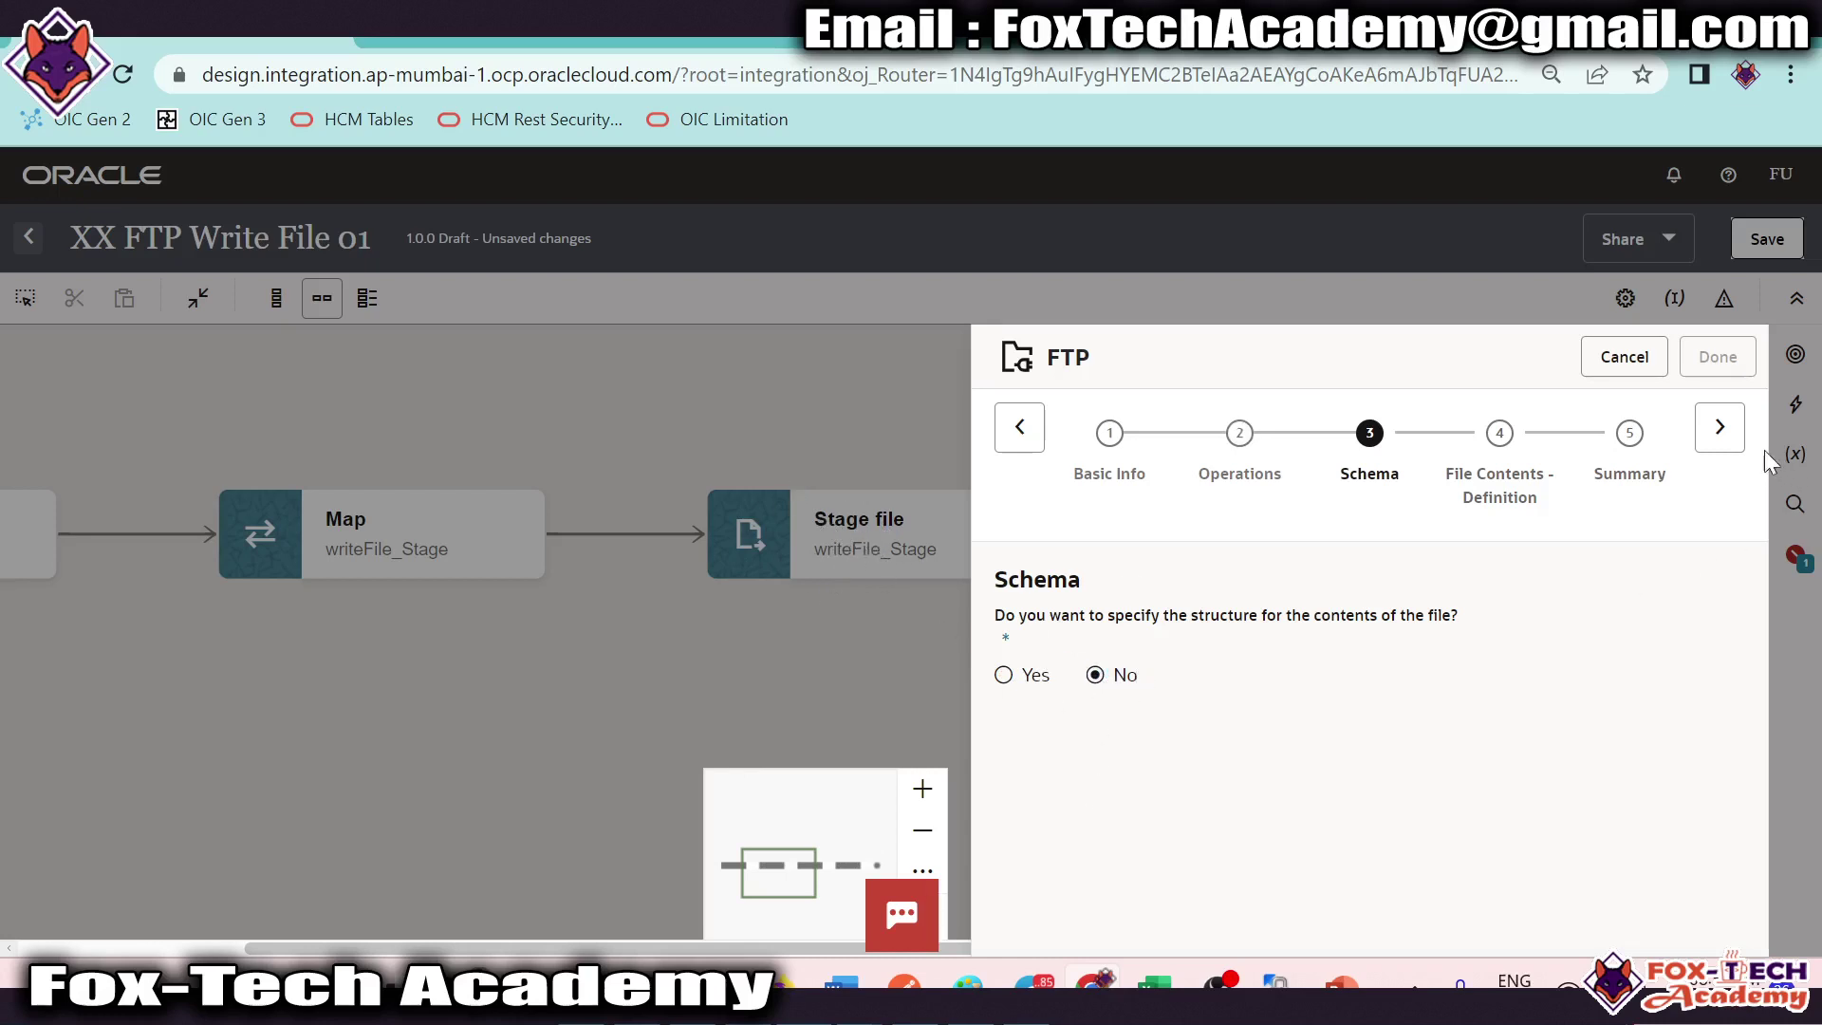
left_click(1719, 427)
left_click(1719, 358)
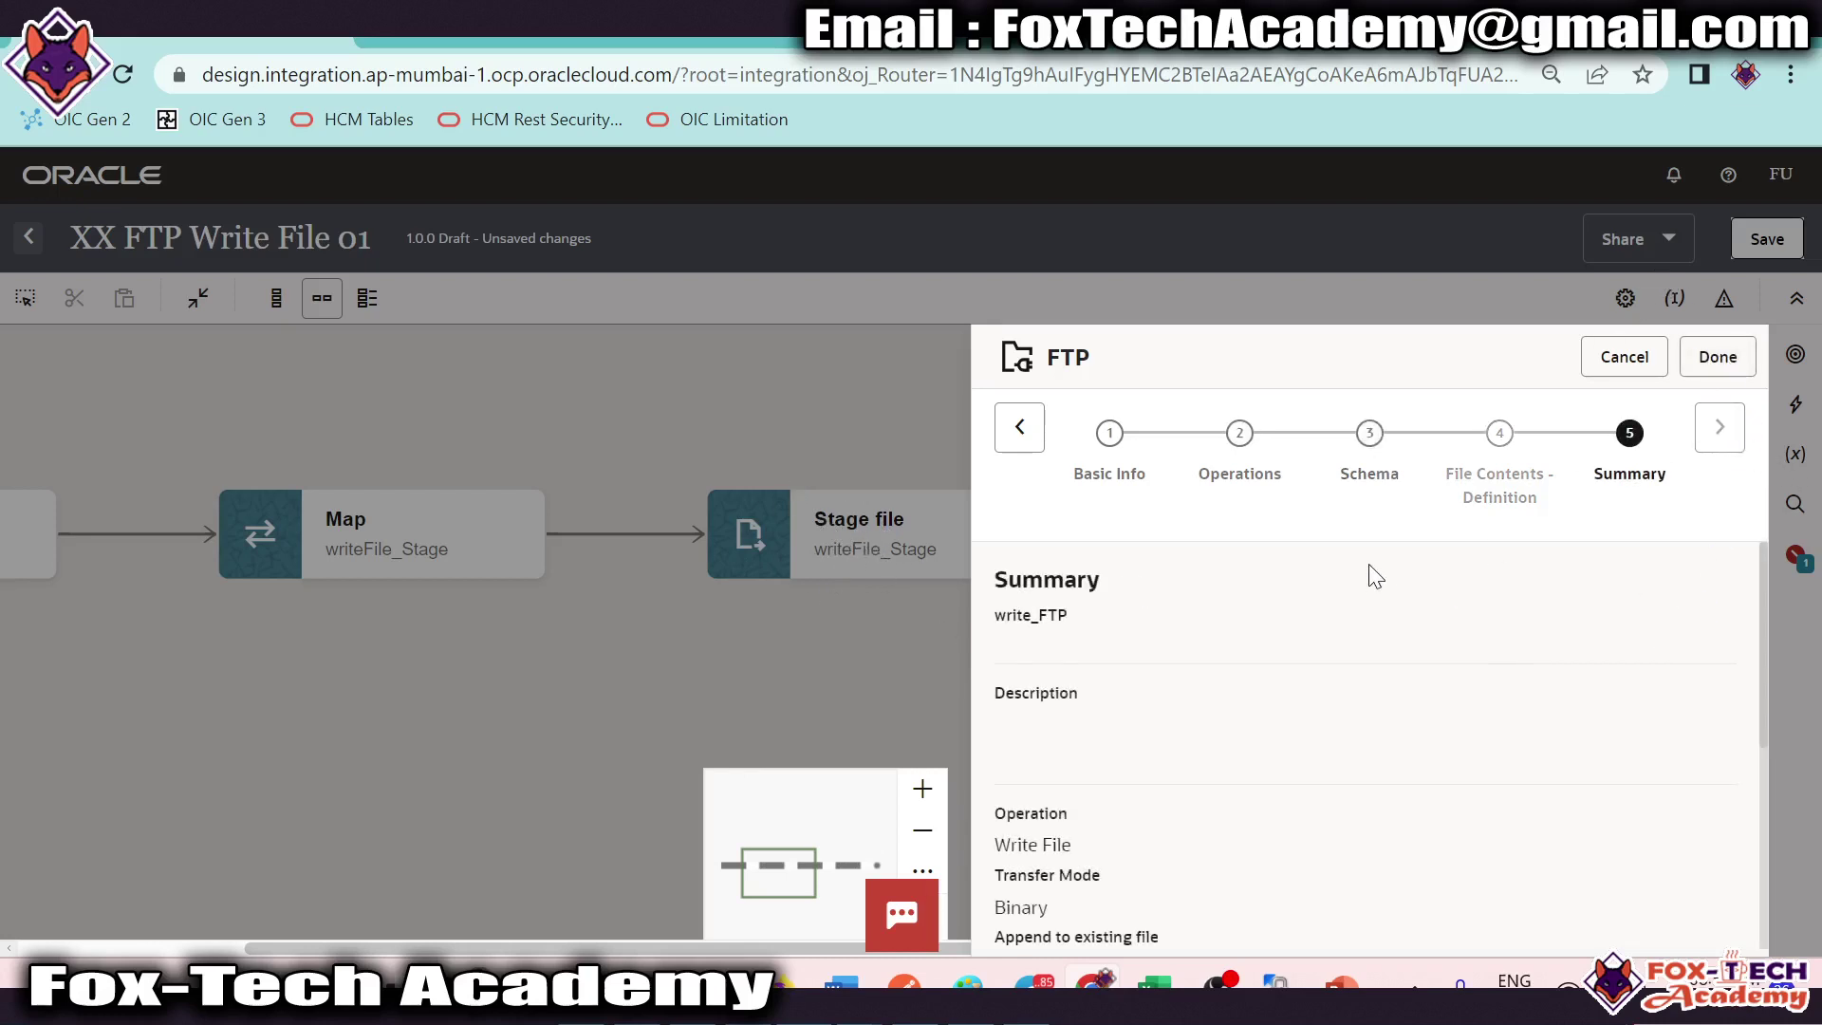
Step: In the write_FTP map, map Filename from the writeFile_Stage response's ICS File properties to File Name under Outbound FTP Header Type
left_click_drag(1150, 660, 1049, 671)
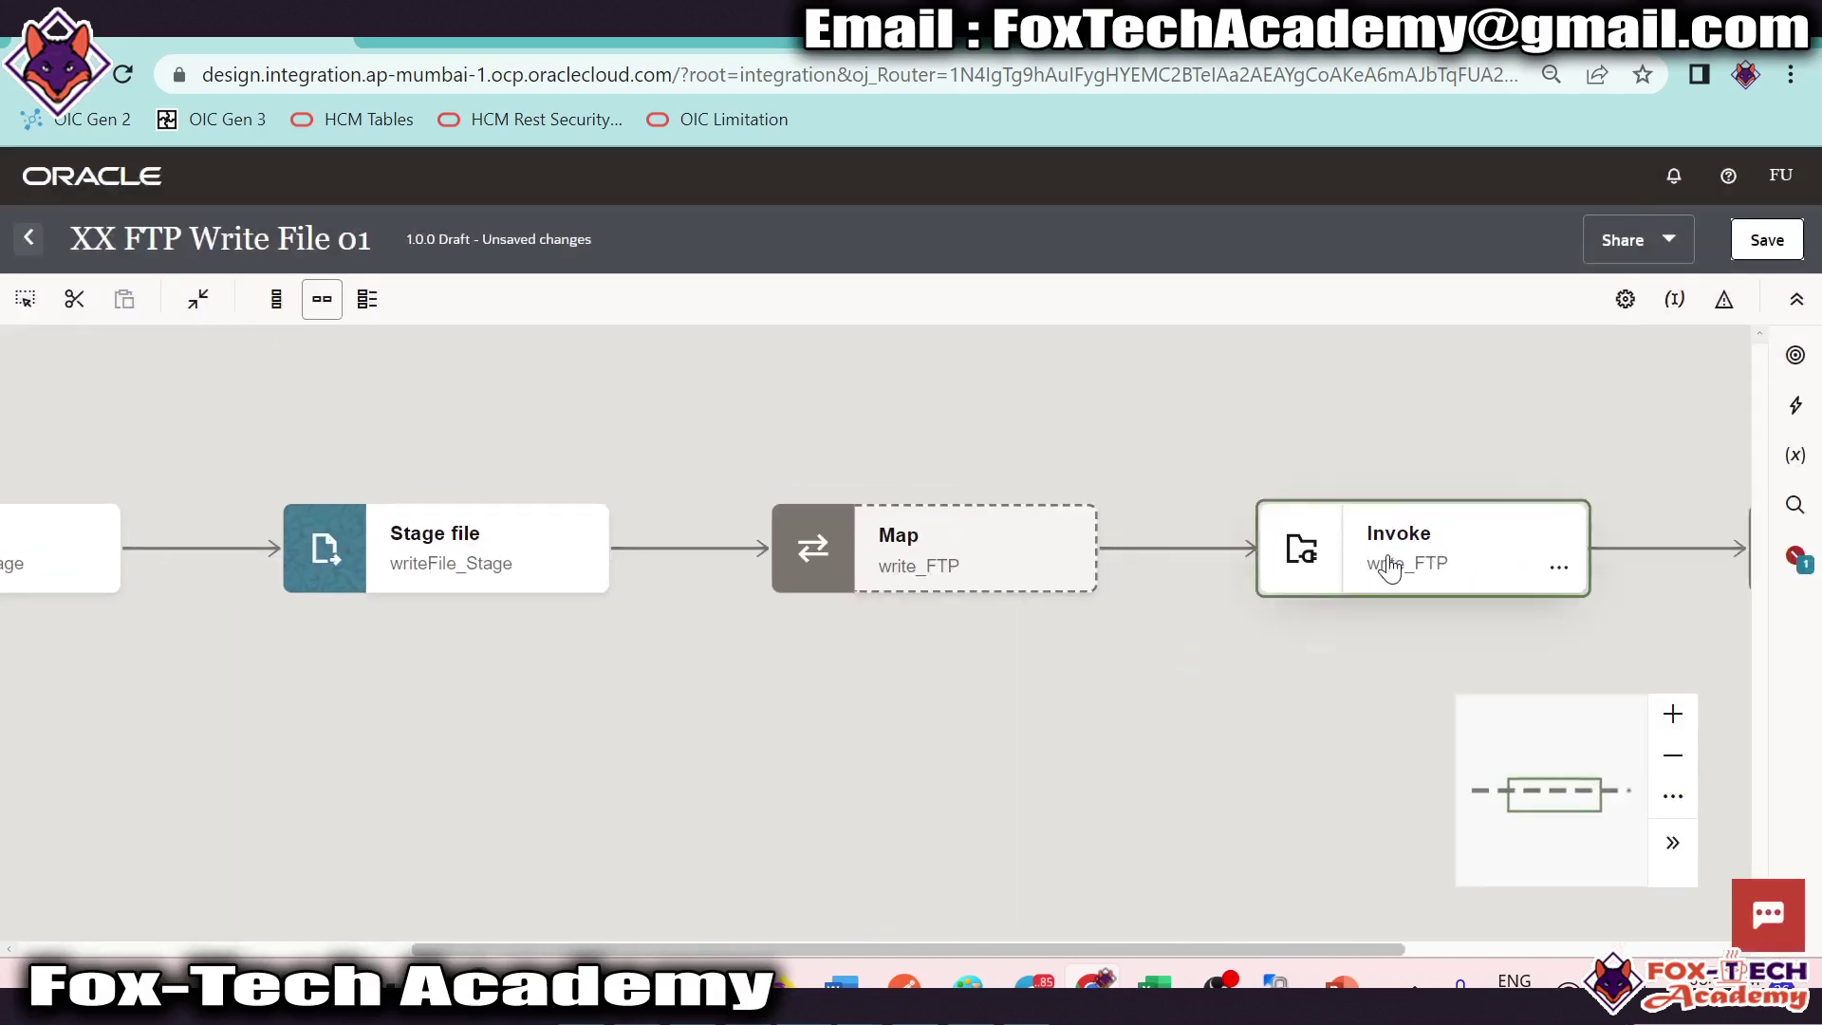
double_click(913, 550)
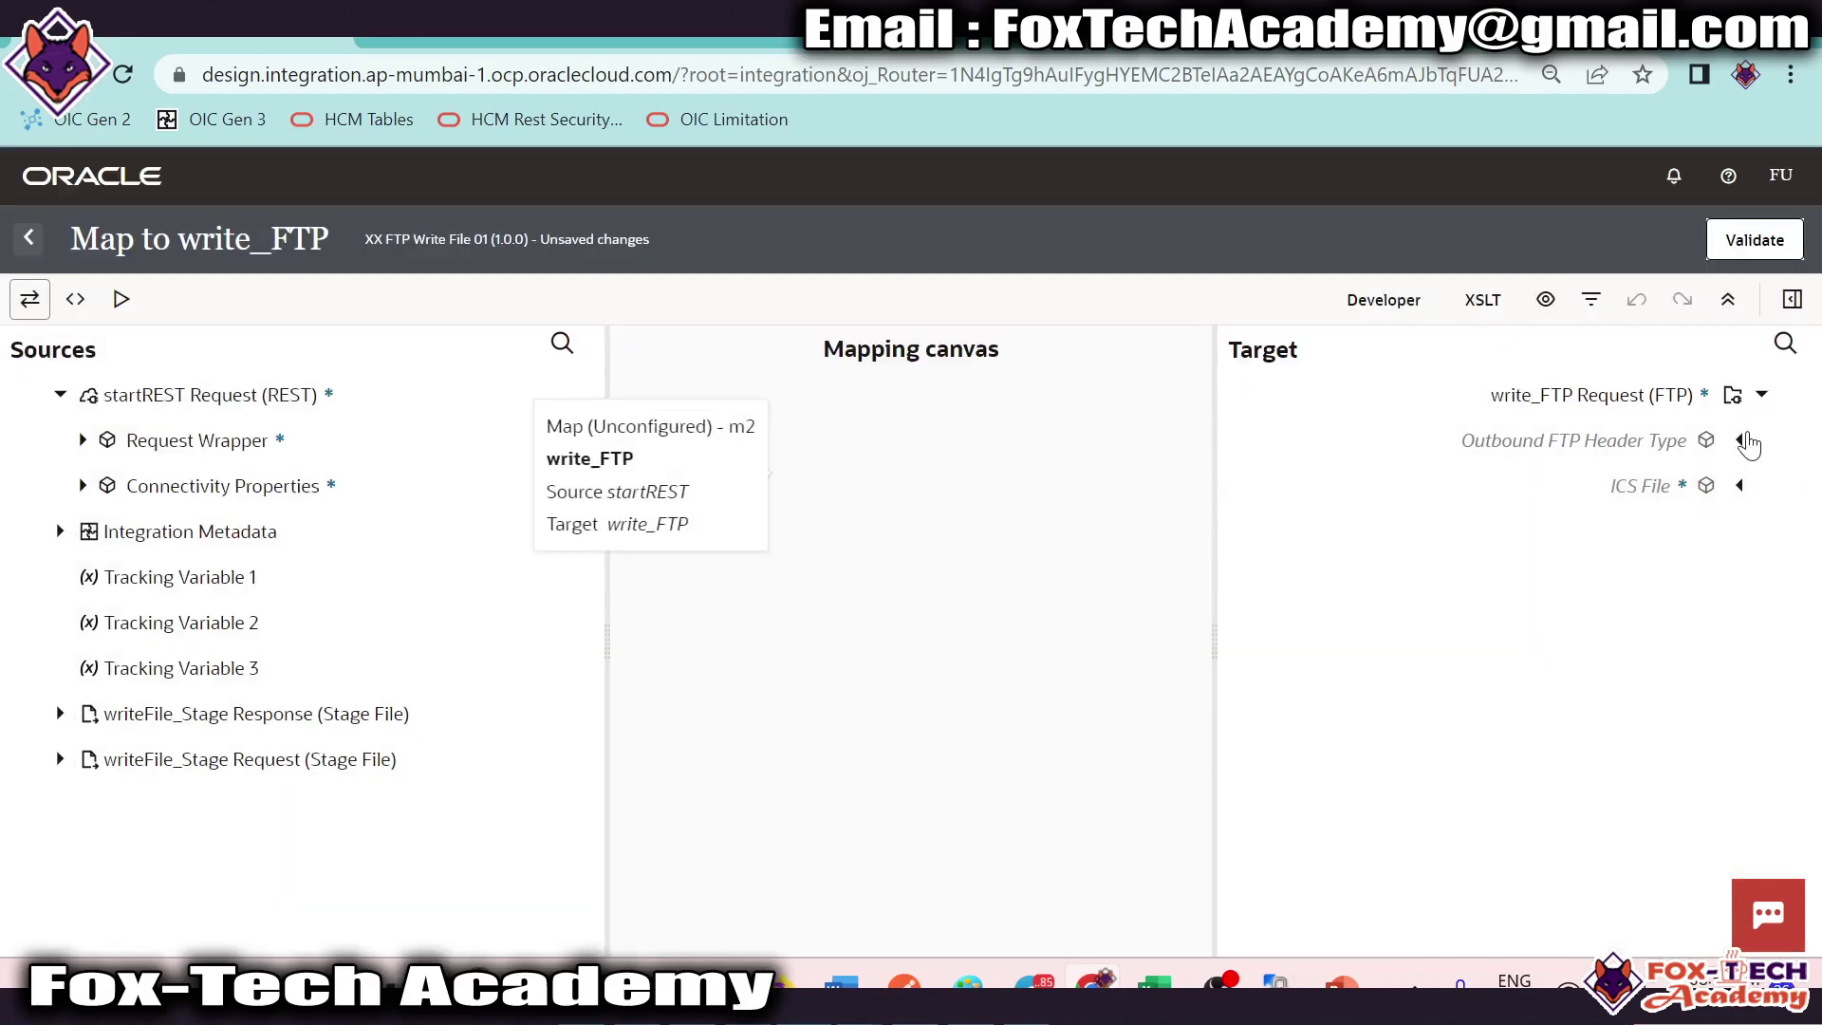
left_click(1743, 441)
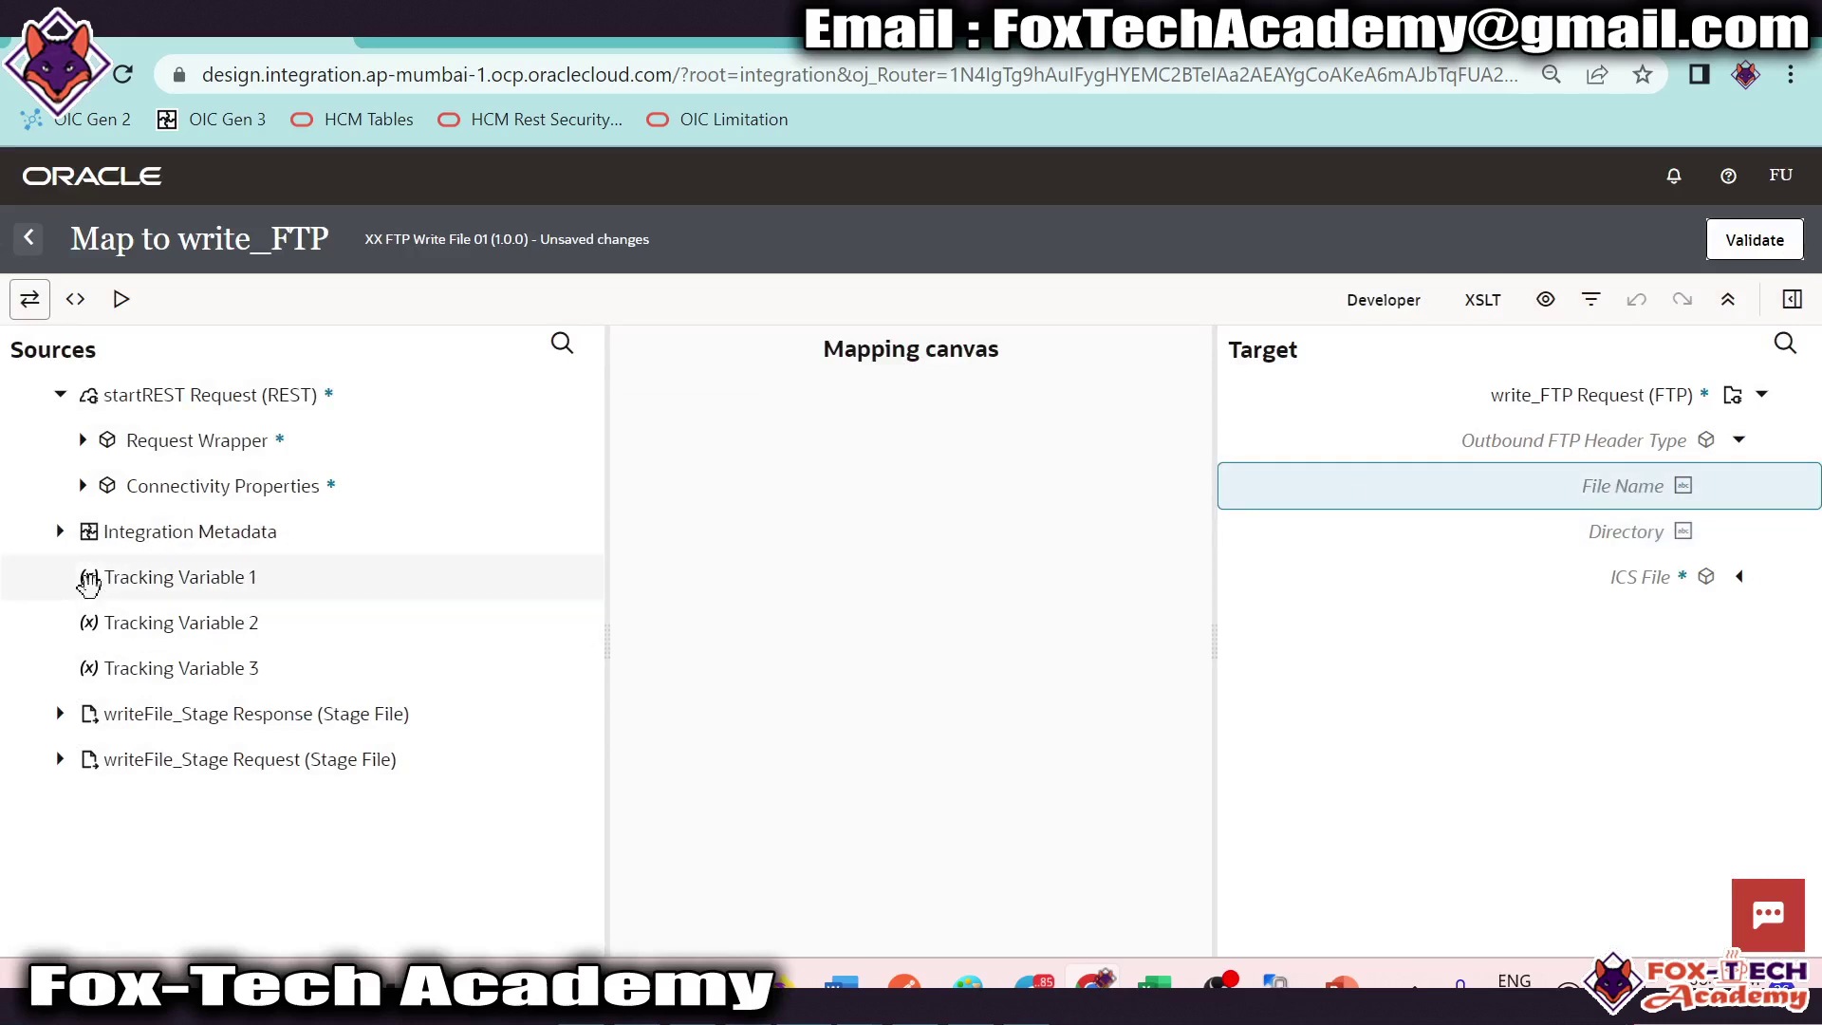
left_click(59, 714)
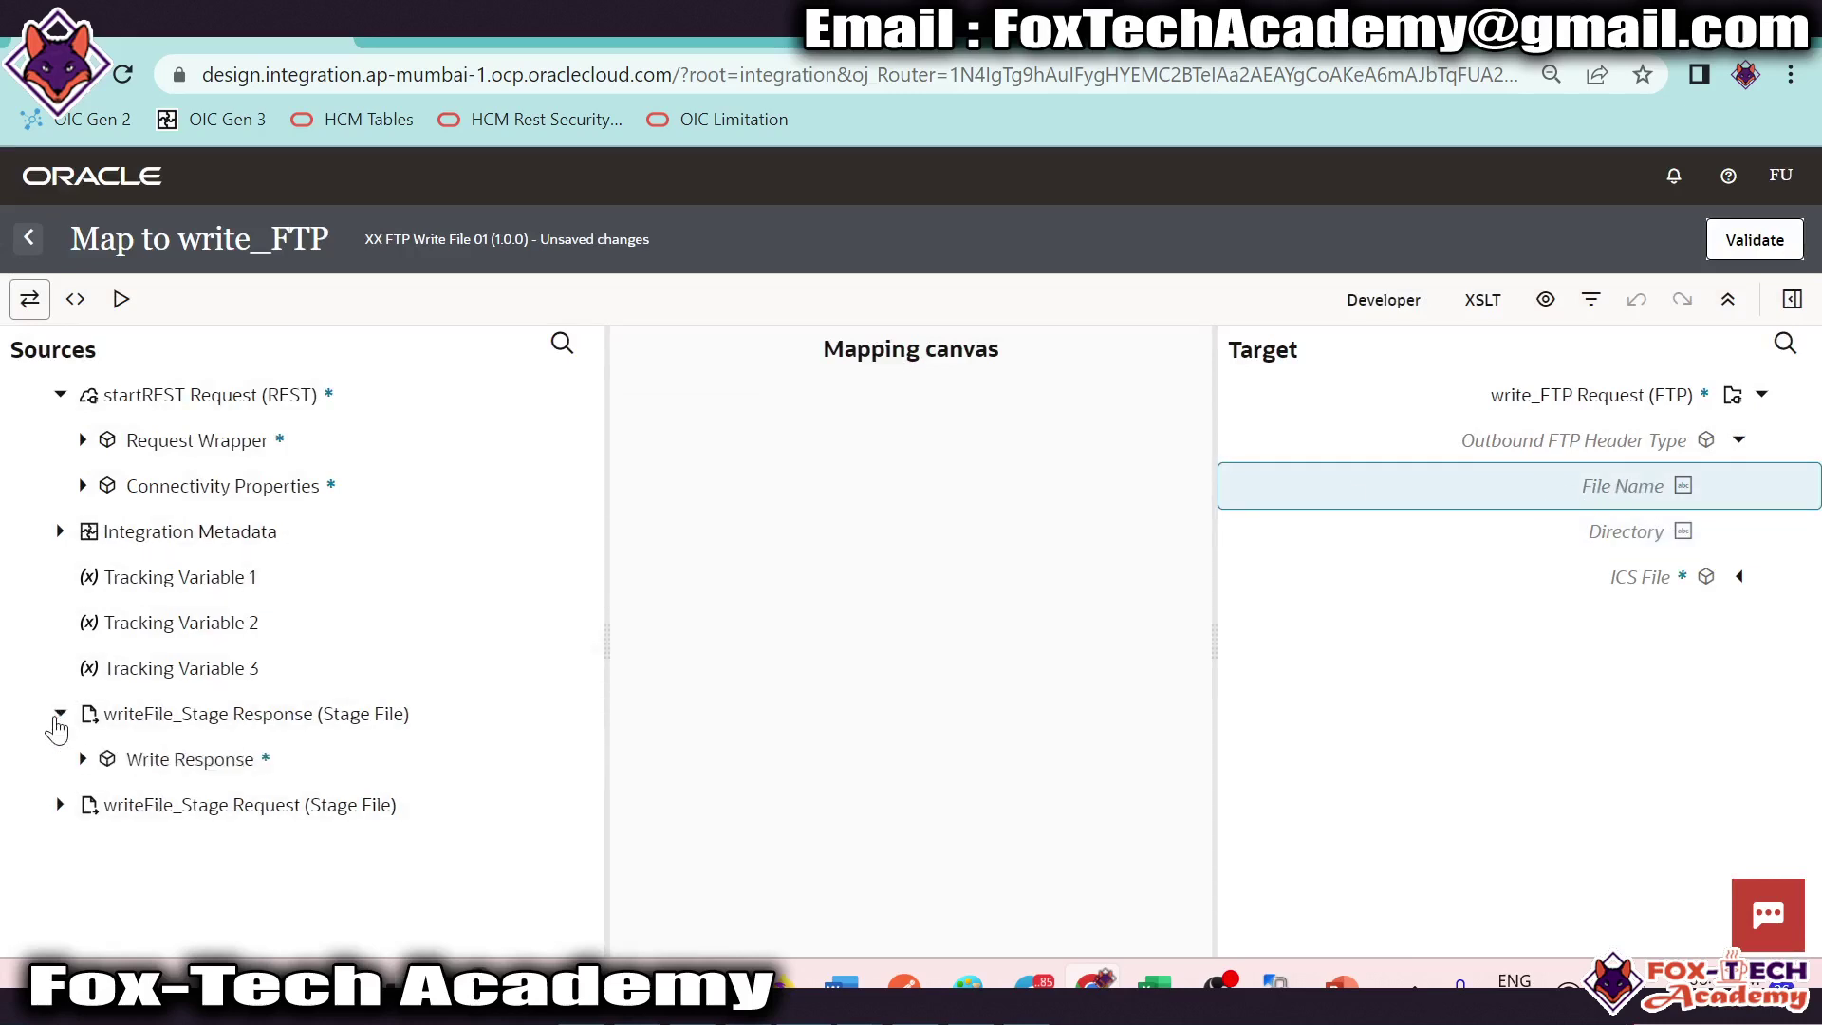
left_click(82, 759)
left_click(103, 804)
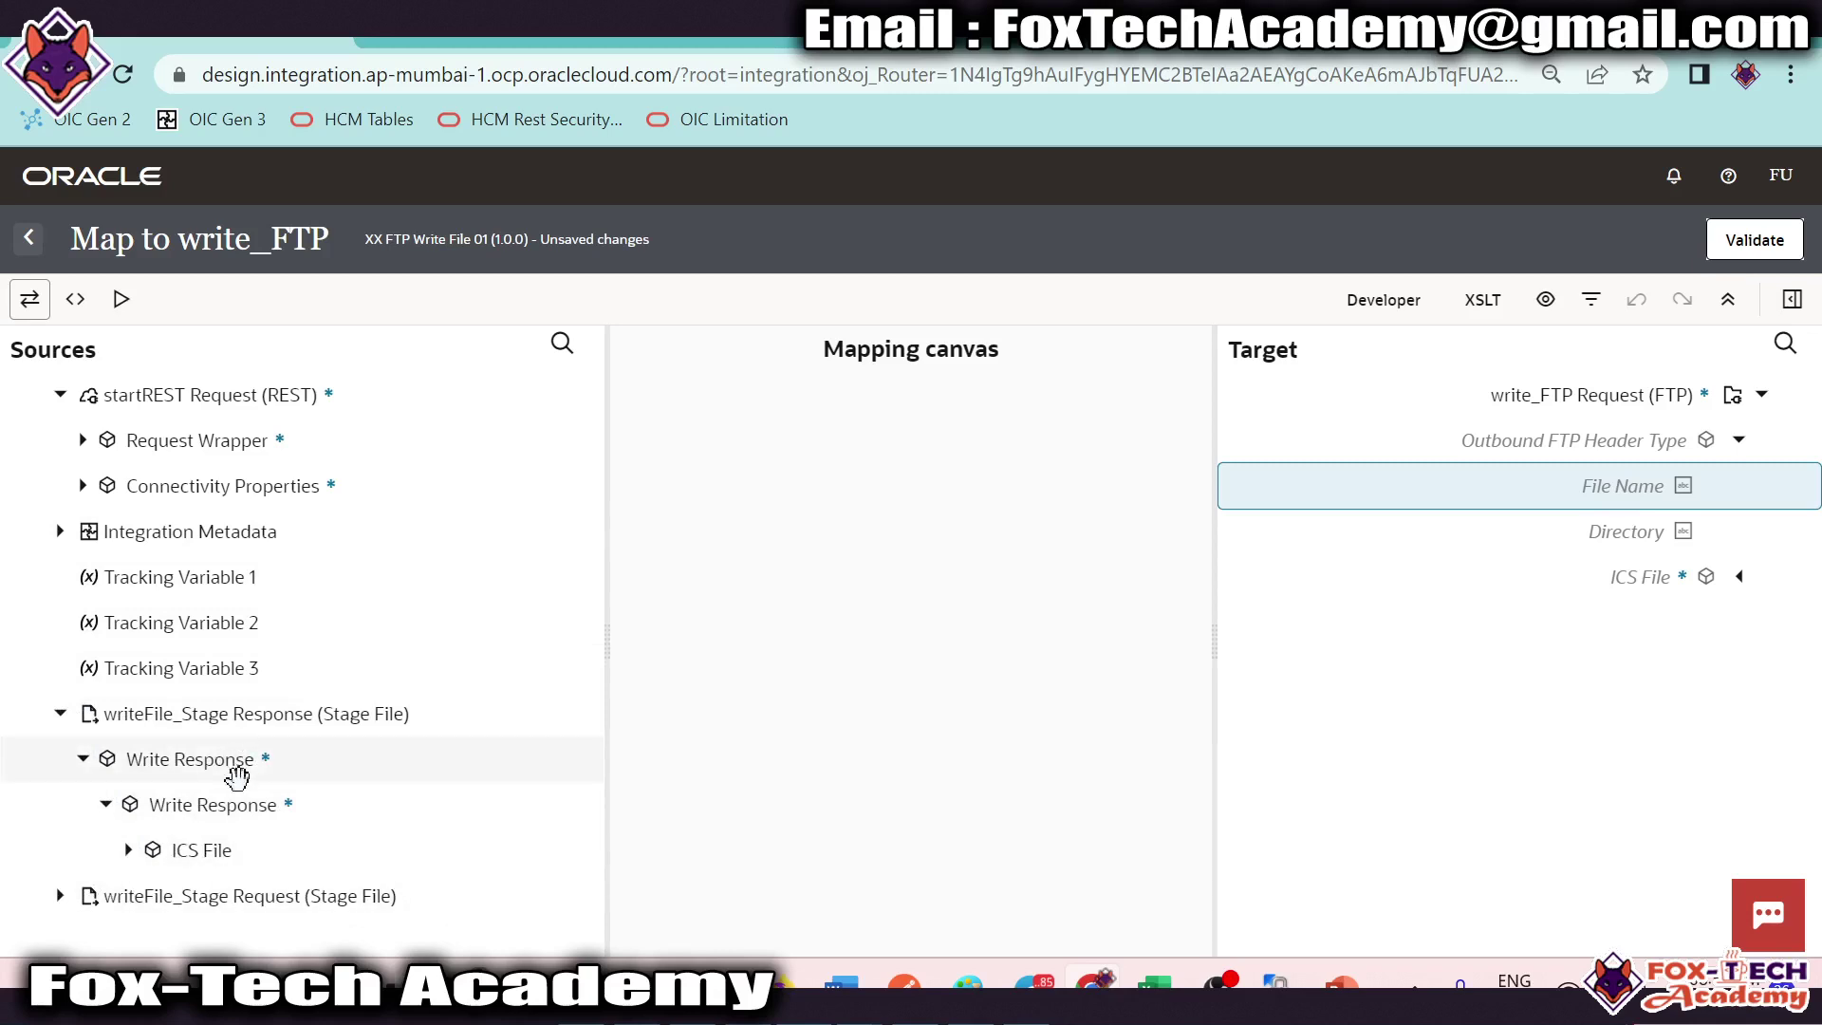
left_click(129, 850)
left_click(244, 843)
left_click(151, 890)
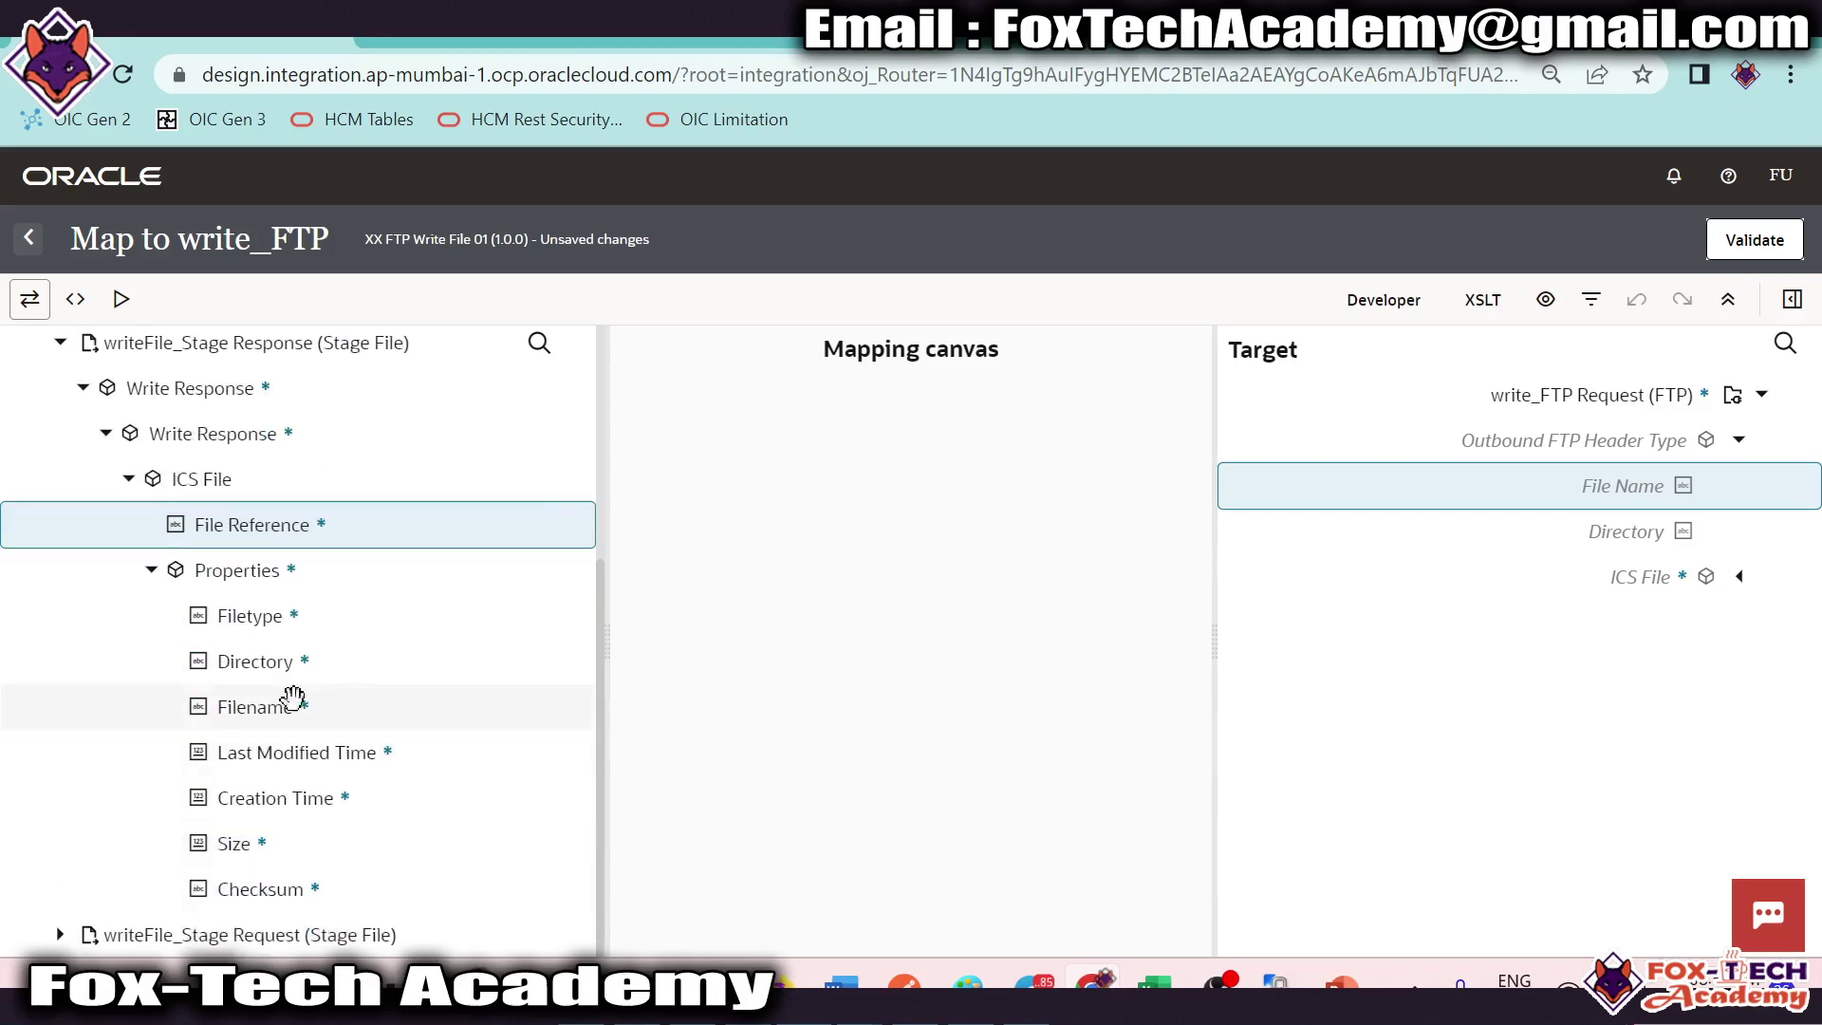
left_click_drag(251, 704, 1613, 489)
Step: Map the stage response's File Reference to File Reference under the target ICS File, and validate and close the write_FTP mapping
left_click(1590, 539)
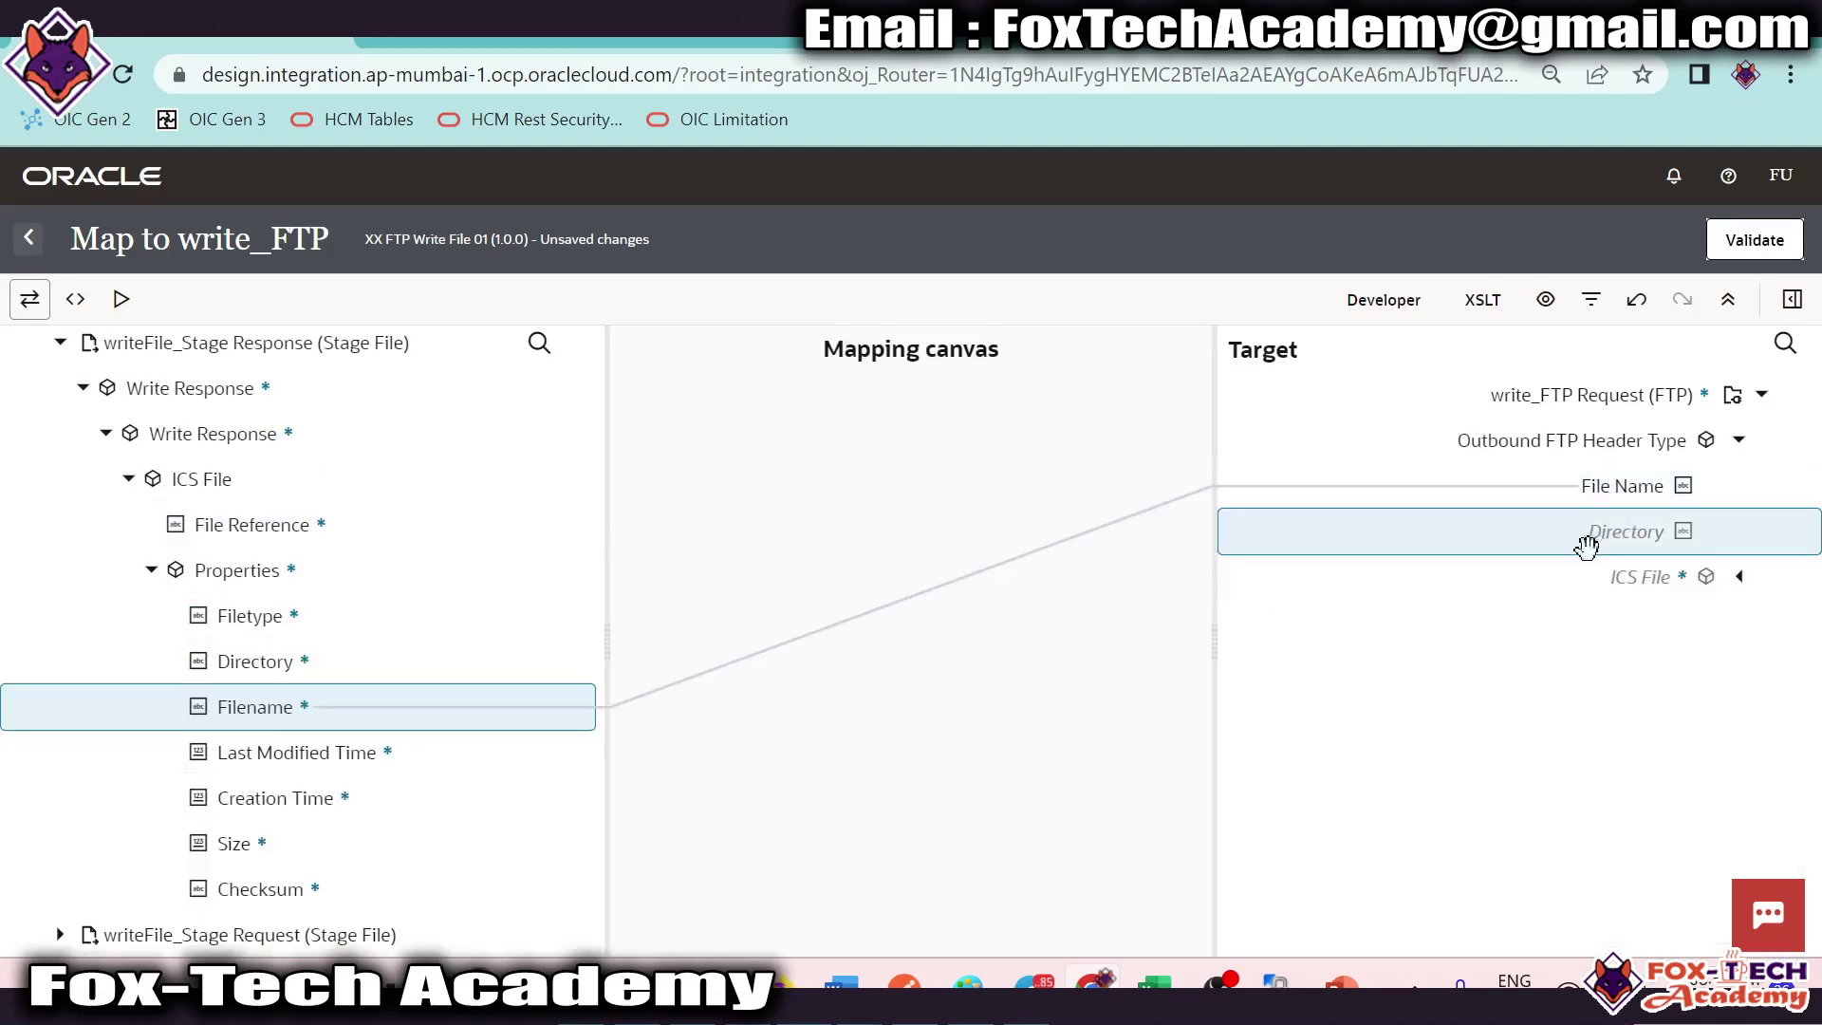
left_click(1739, 576)
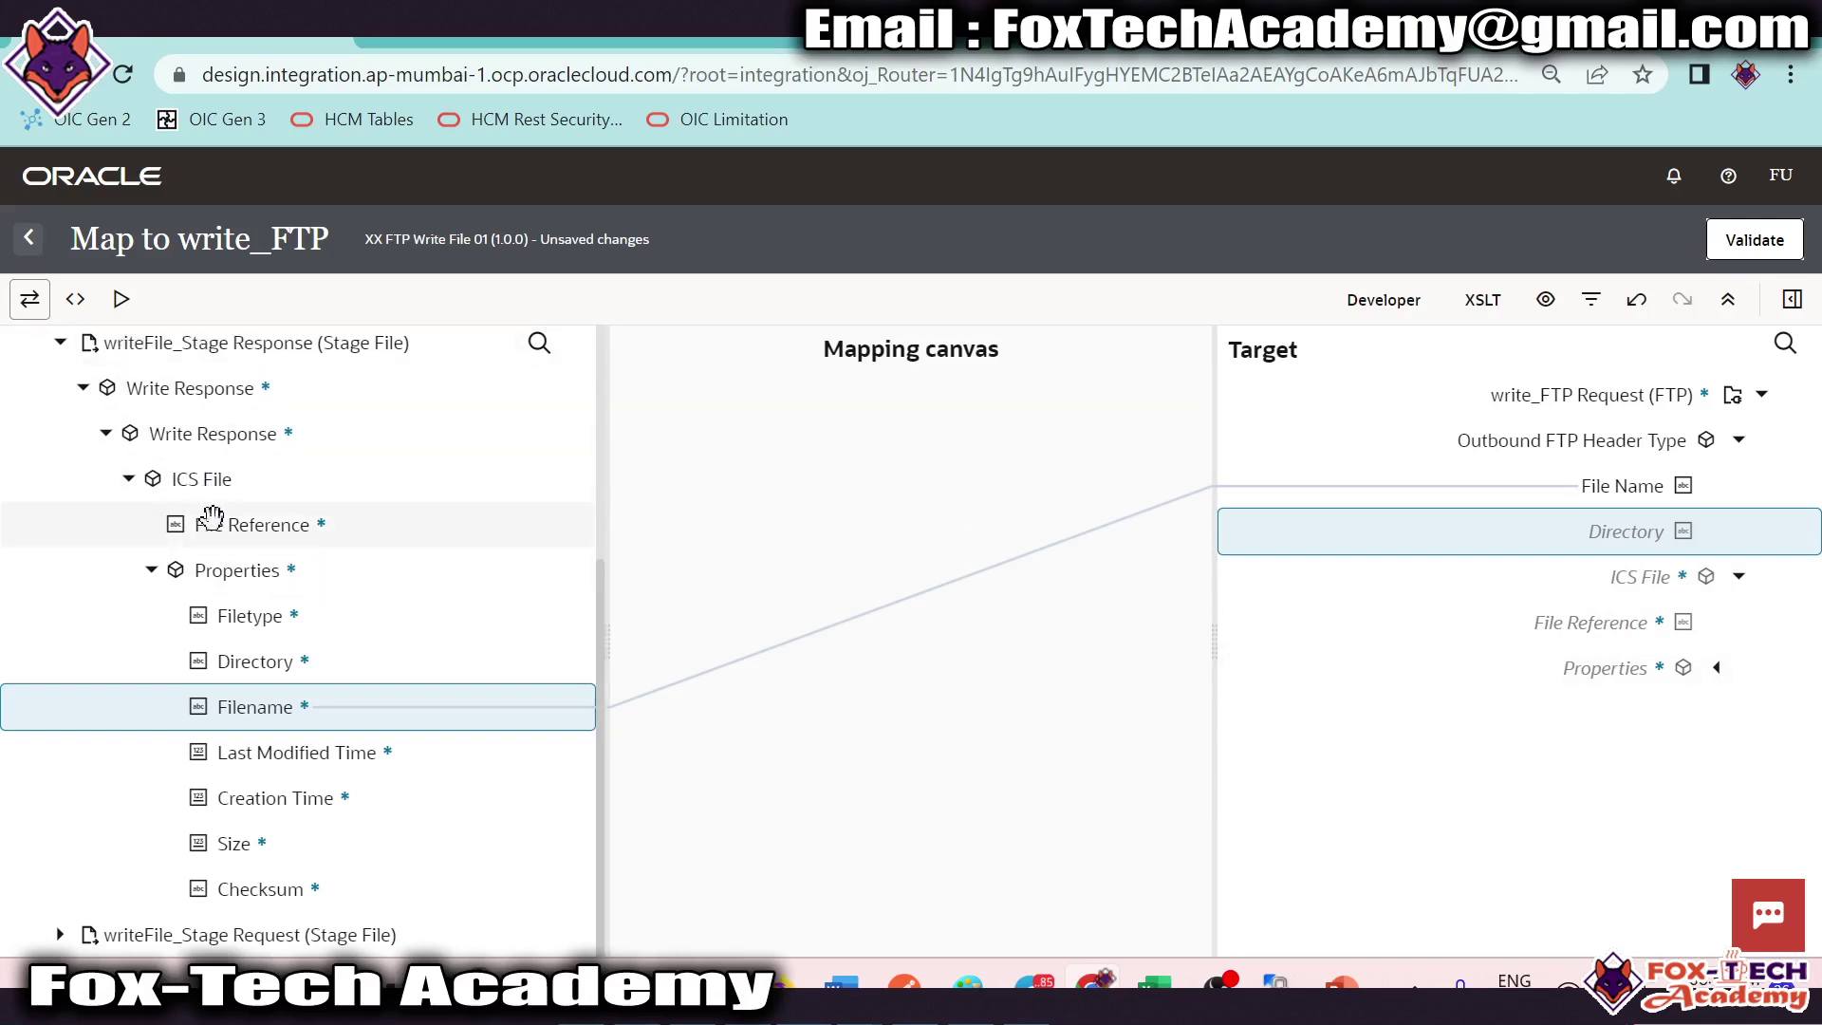
left_click_drag(276, 529, 1541, 629)
left_click_drag(1658, 634, 1656, 631)
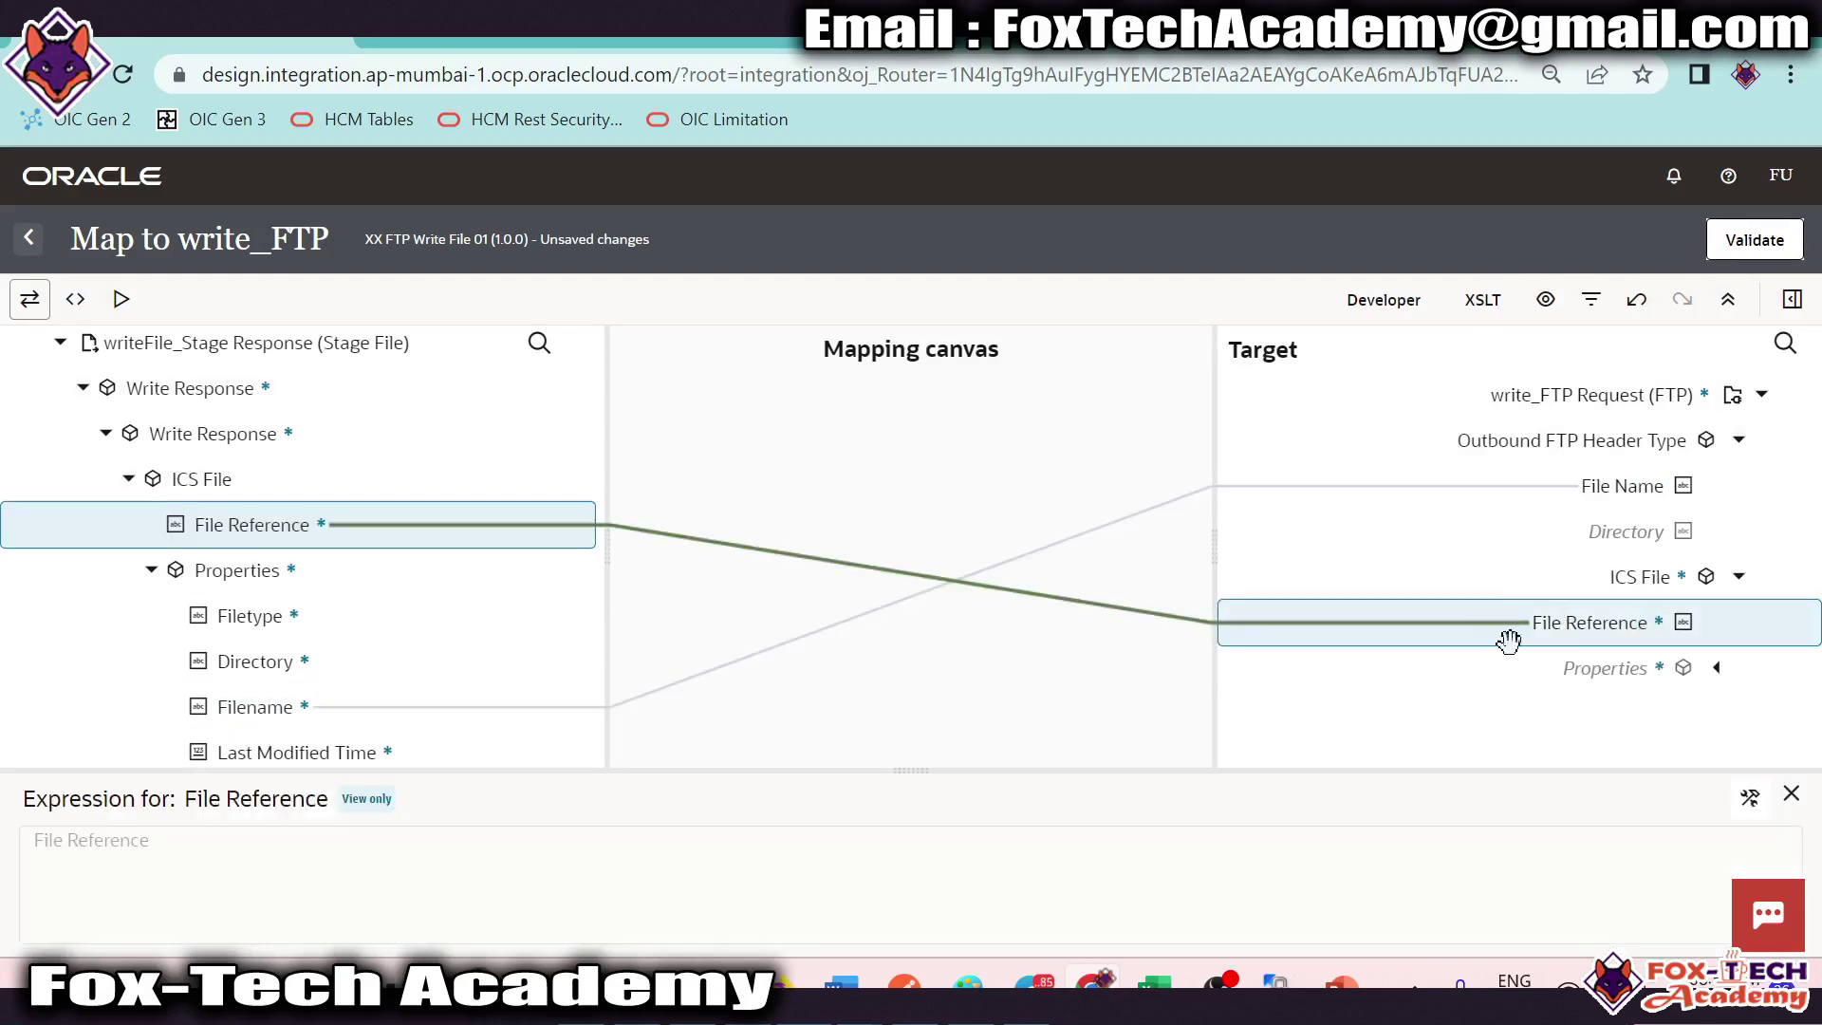
left_click(1784, 249)
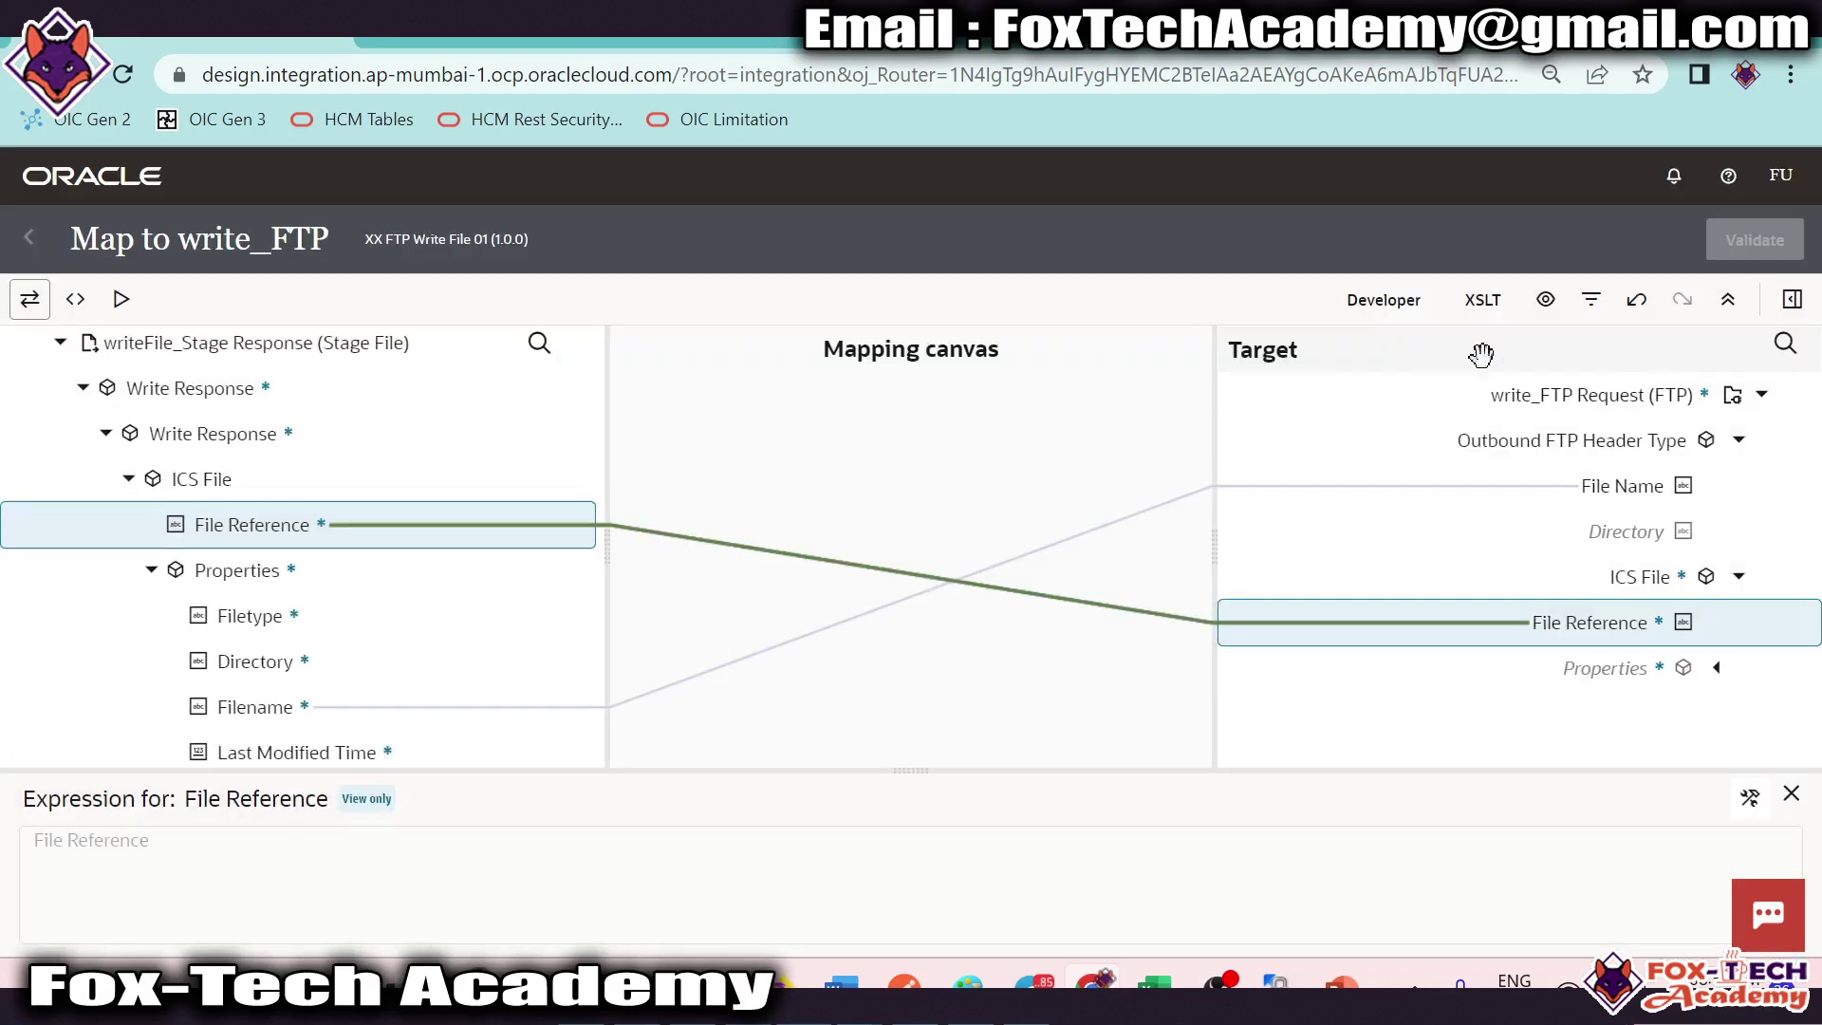
left_click(21, 244)
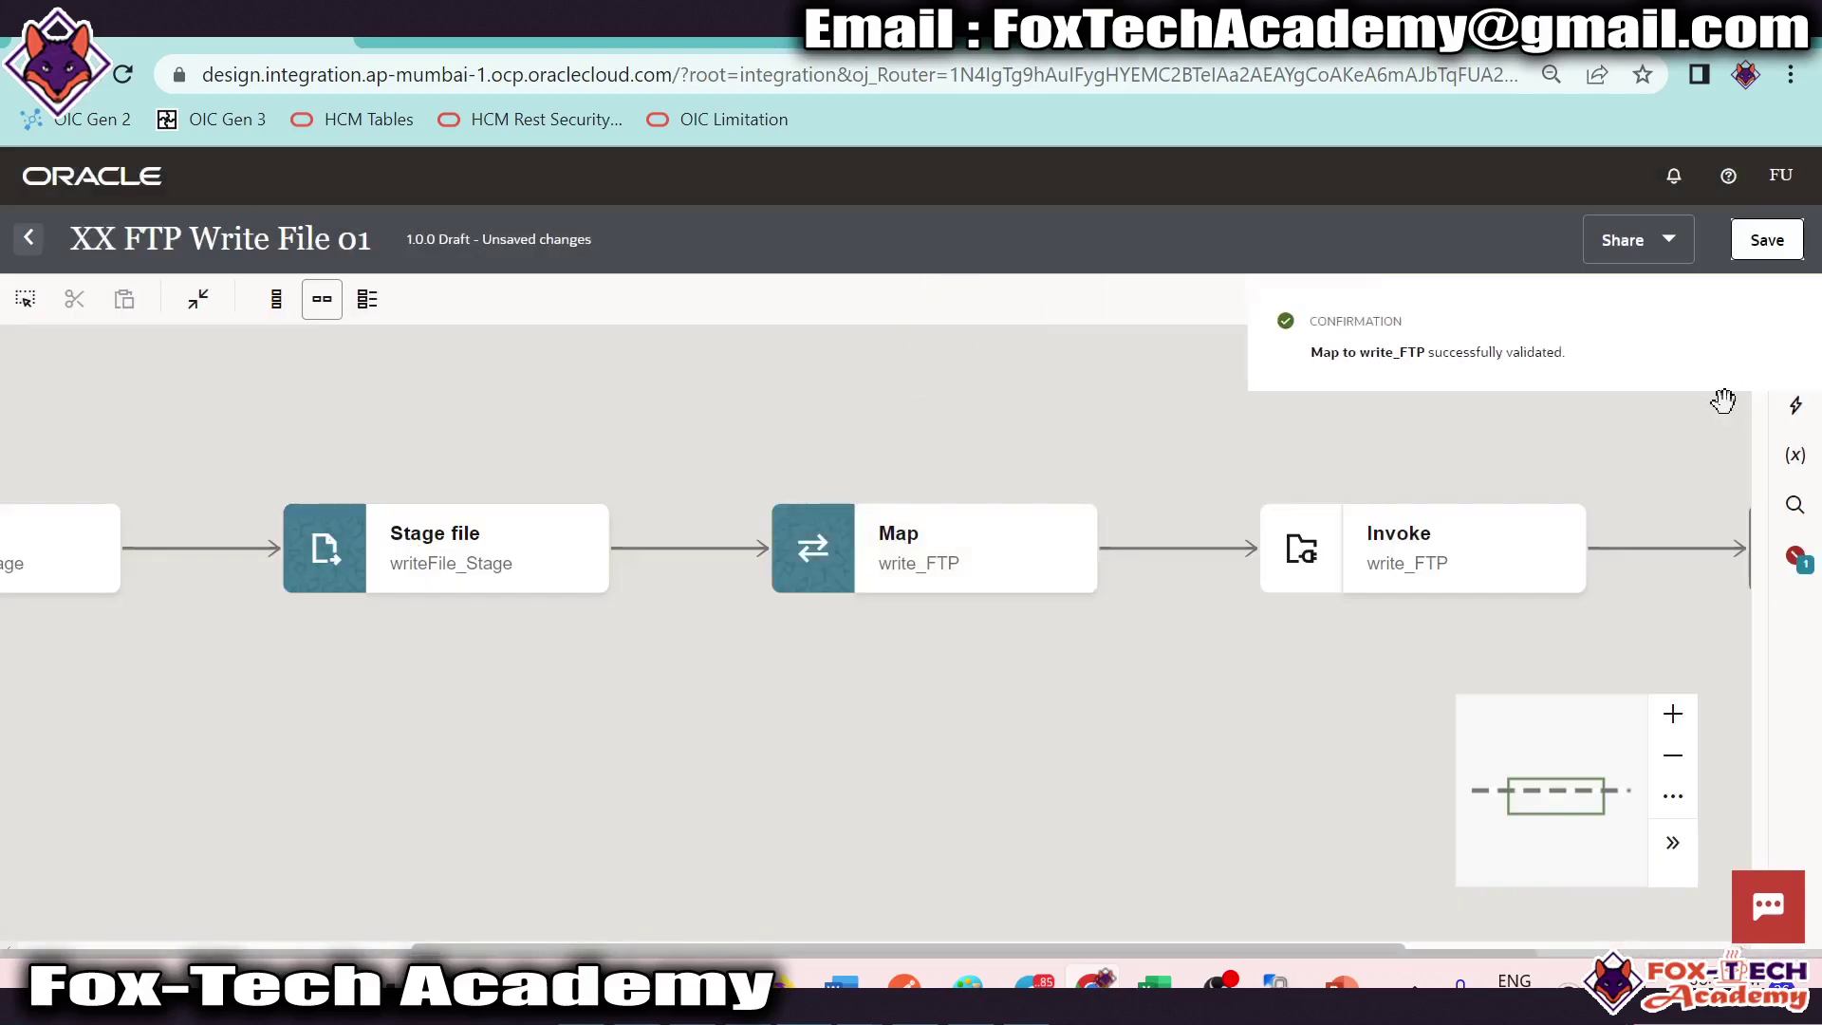
Step: In the startREST response map, create the Status target node under Response Data and set its expression to 'Success'
left_click_drag(1529, 496, 920, 443)
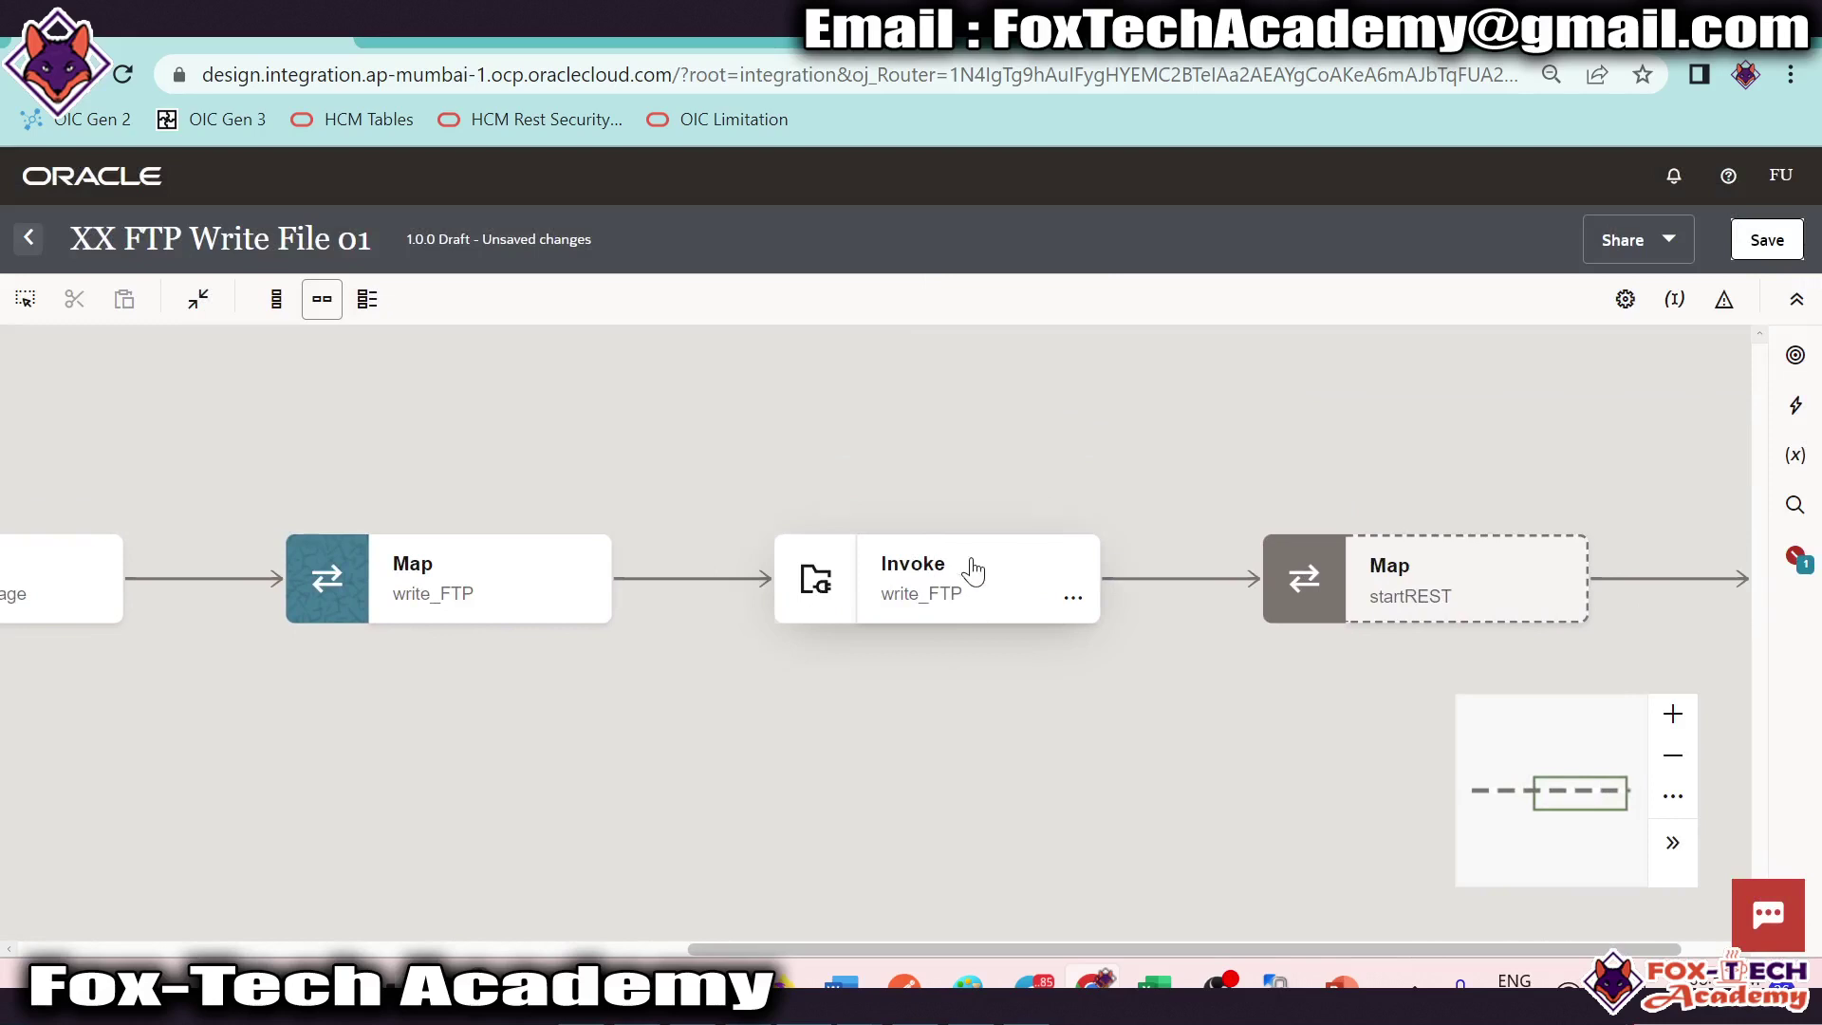
left_click_drag(1371, 721, 932, 695)
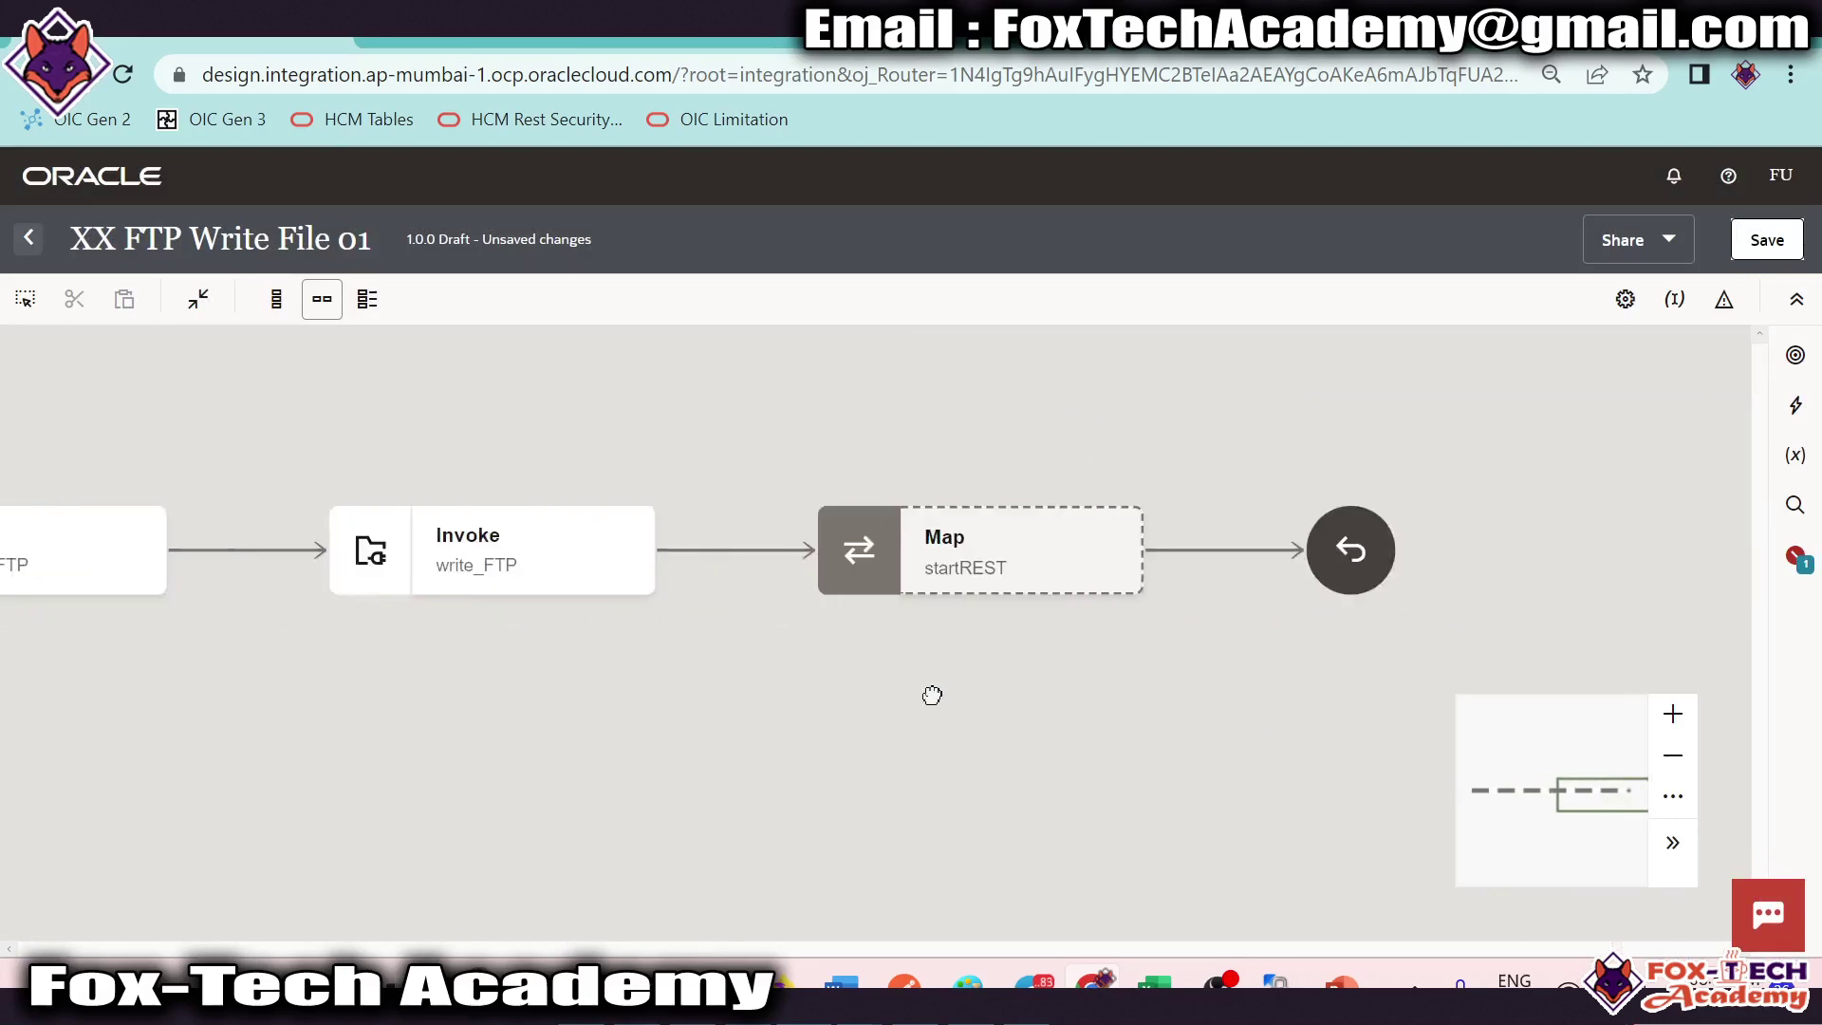
double_click(968, 565)
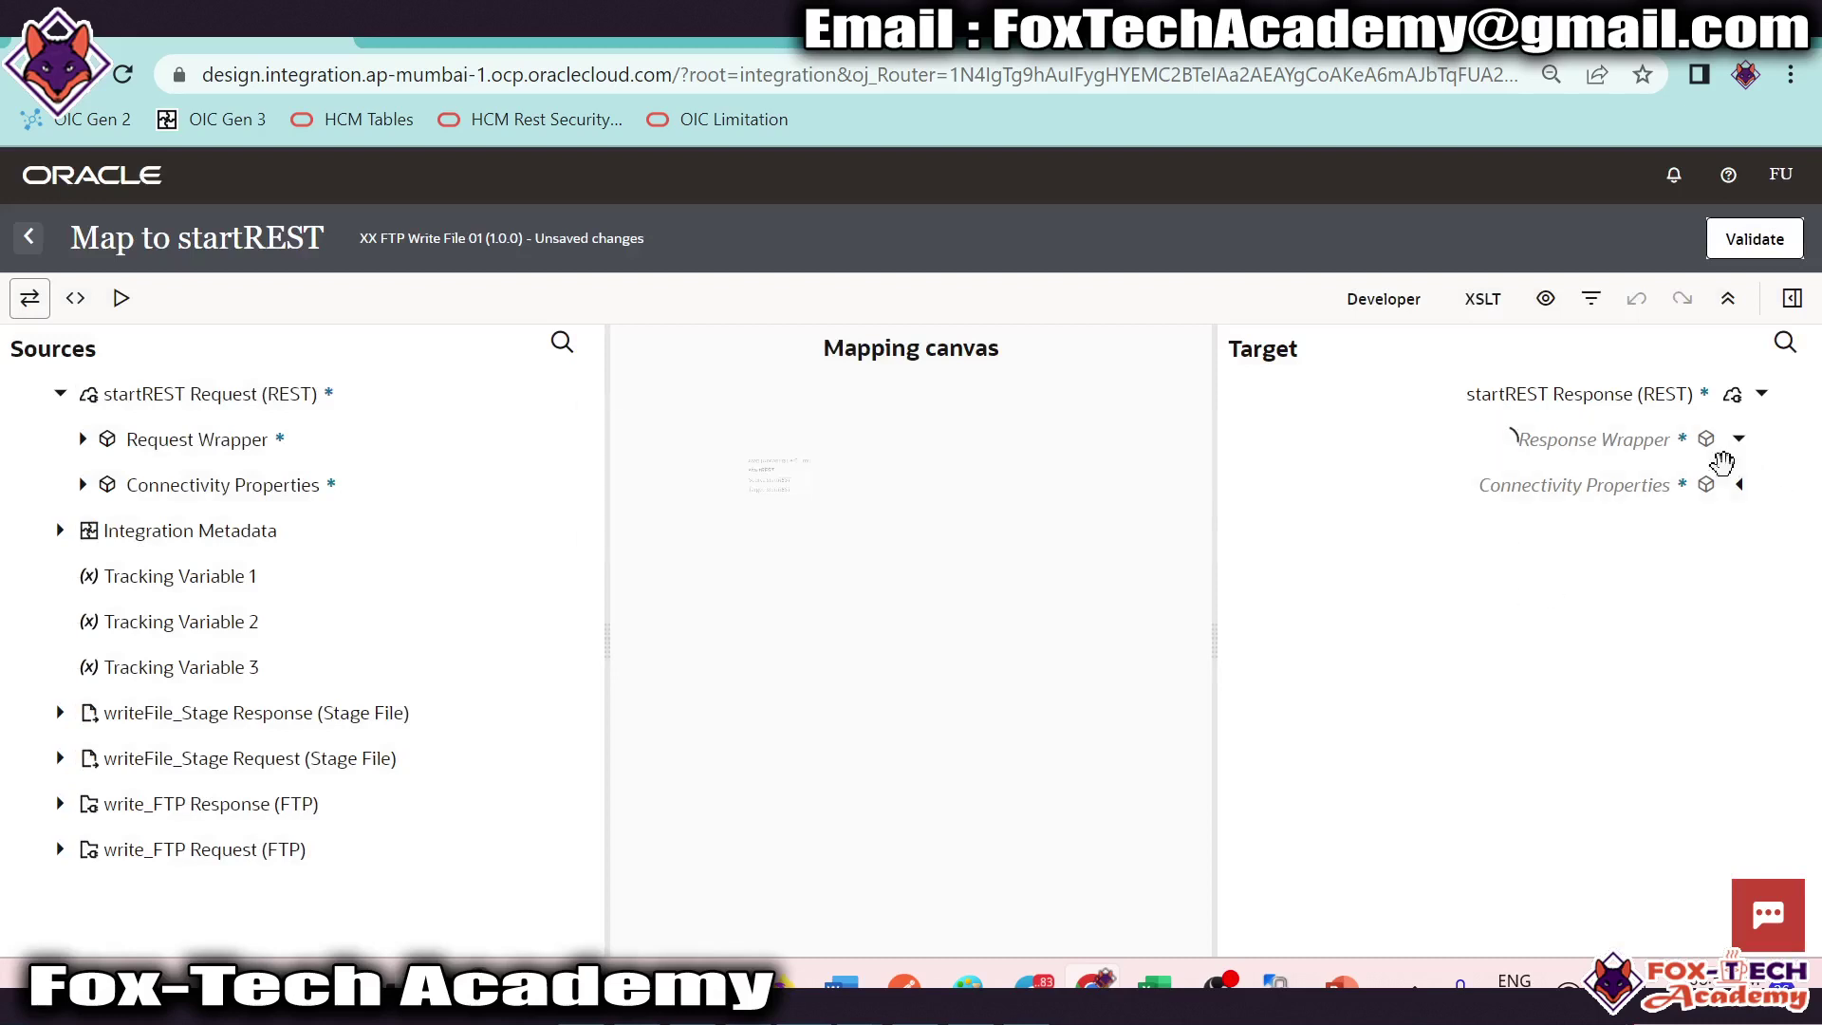
left_click(1736, 440)
left_click(1716, 530)
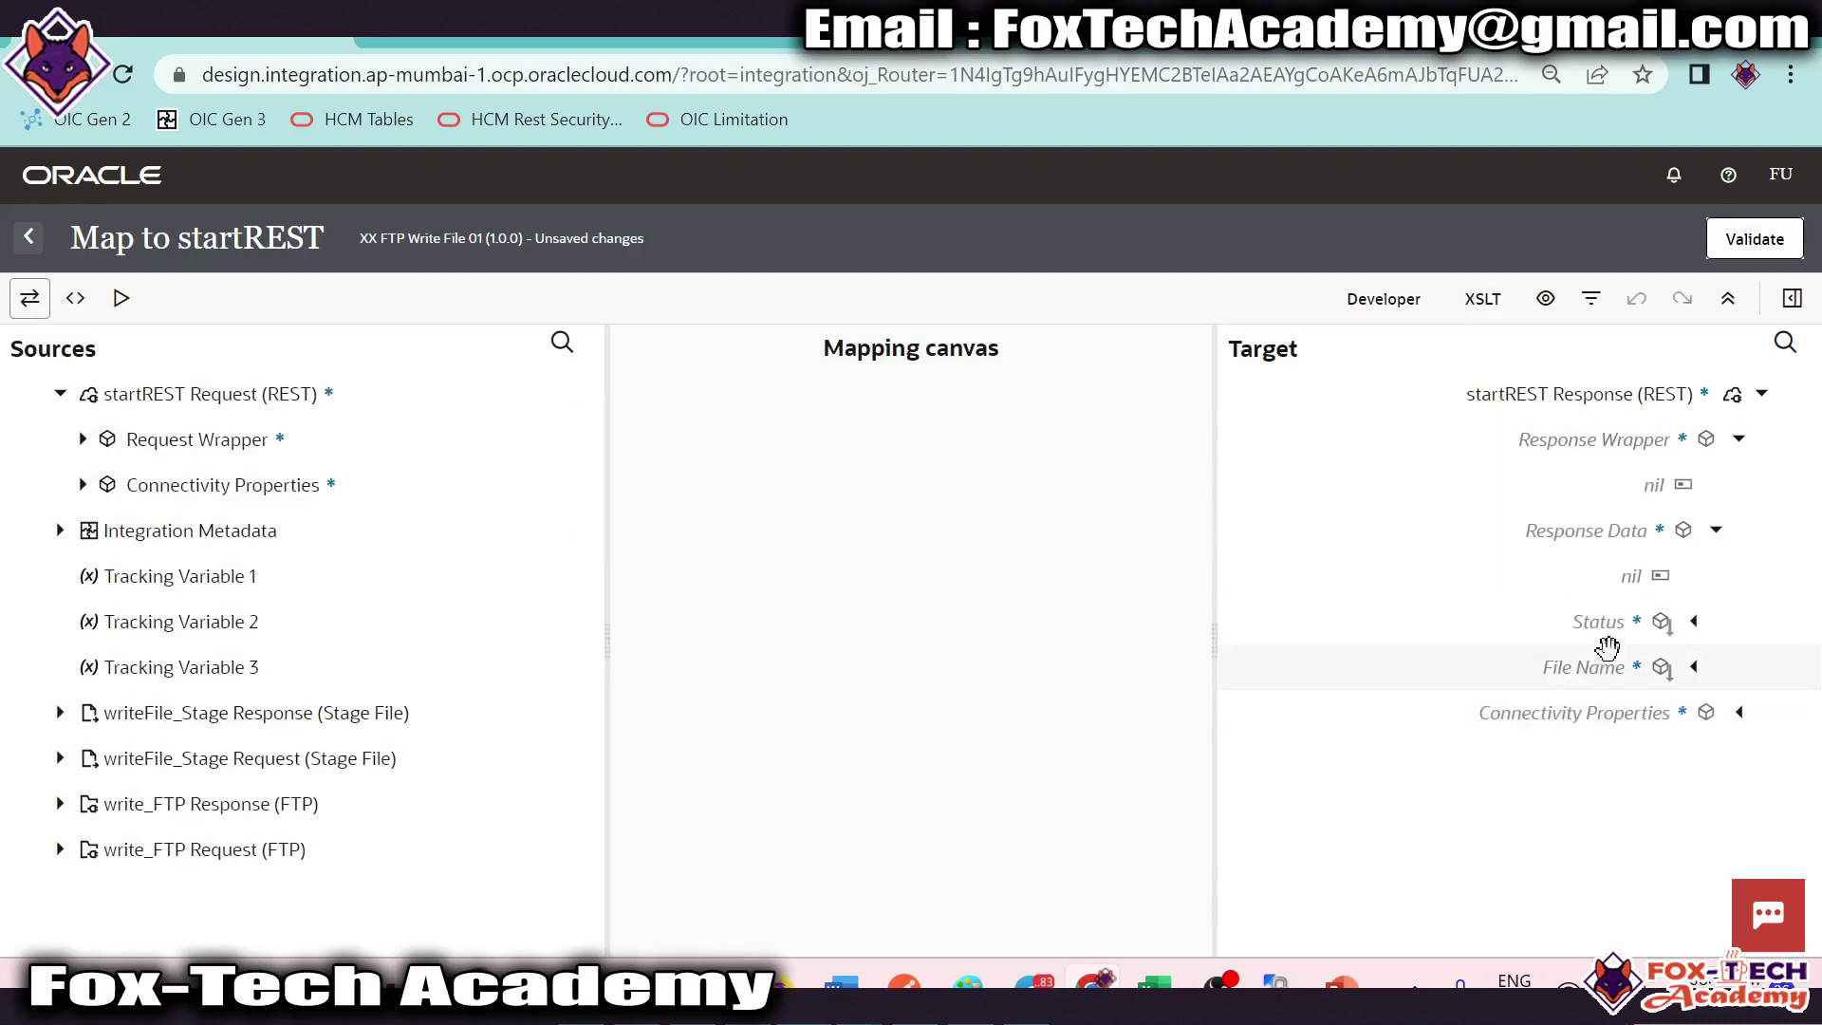
left_click(1613, 639)
right_click(1613, 639)
left_click(1449, 361)
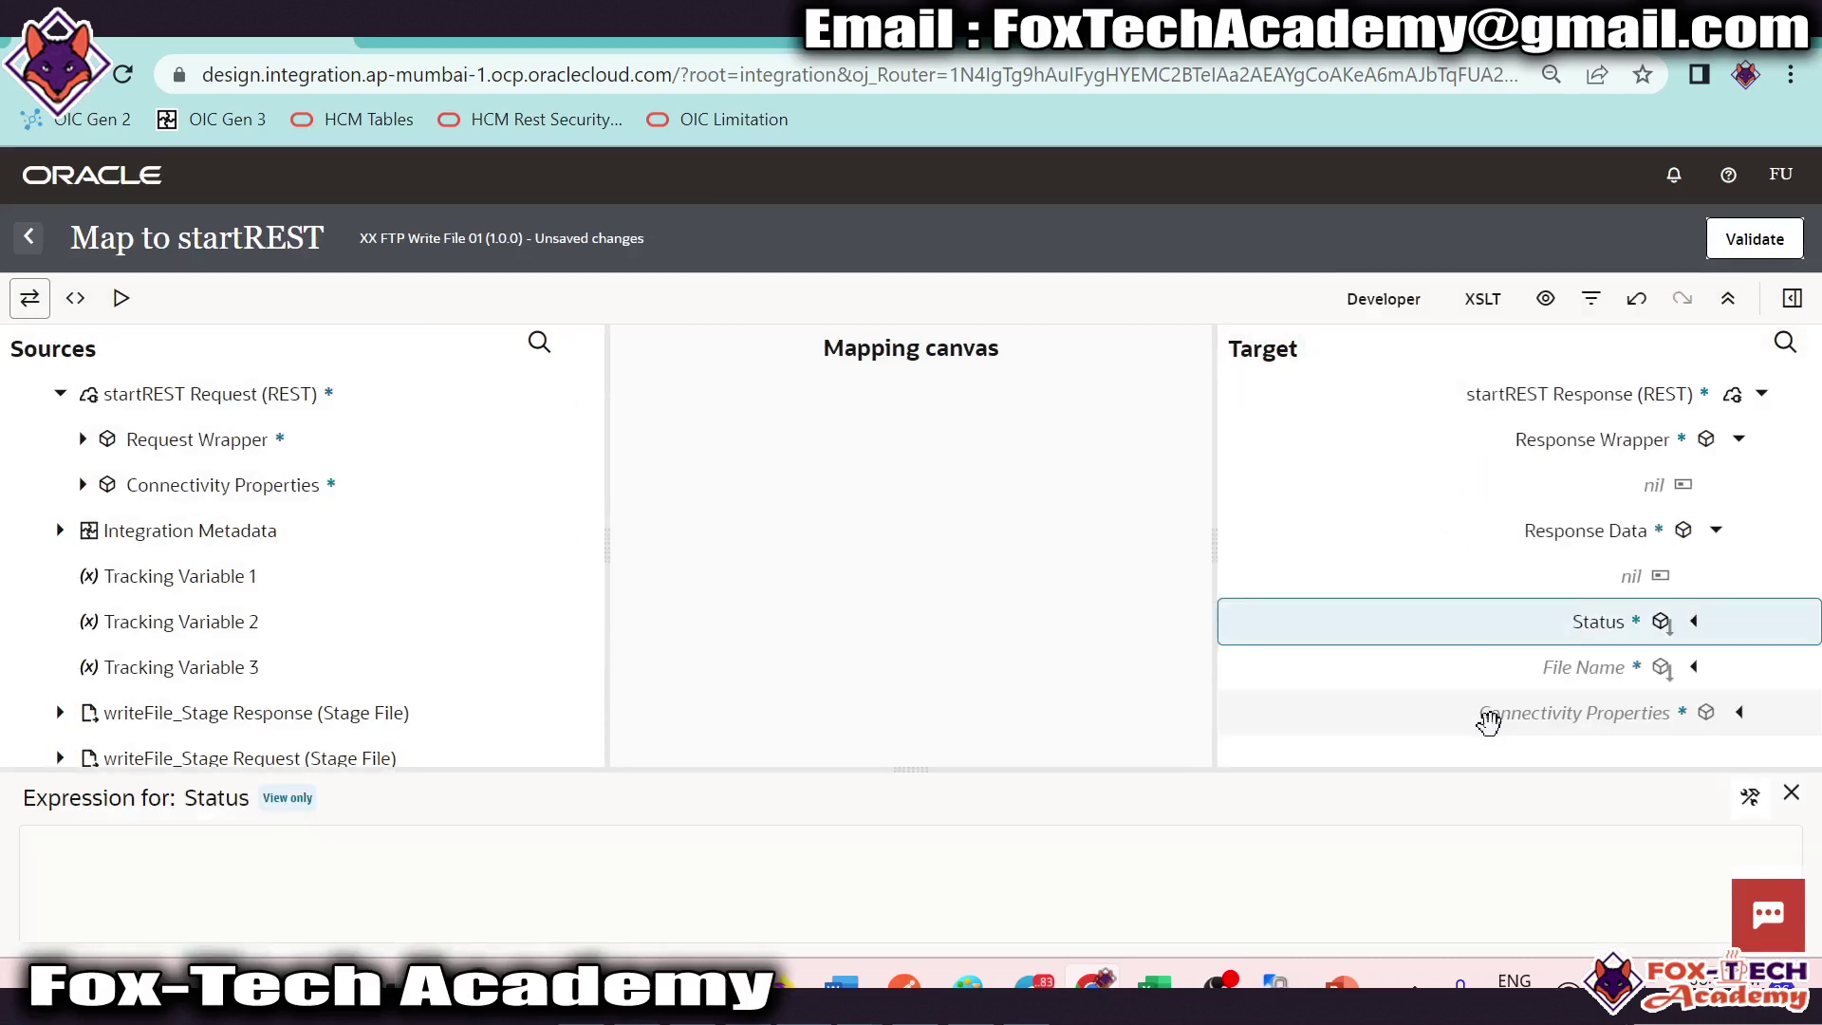
left_click(1736, 793)
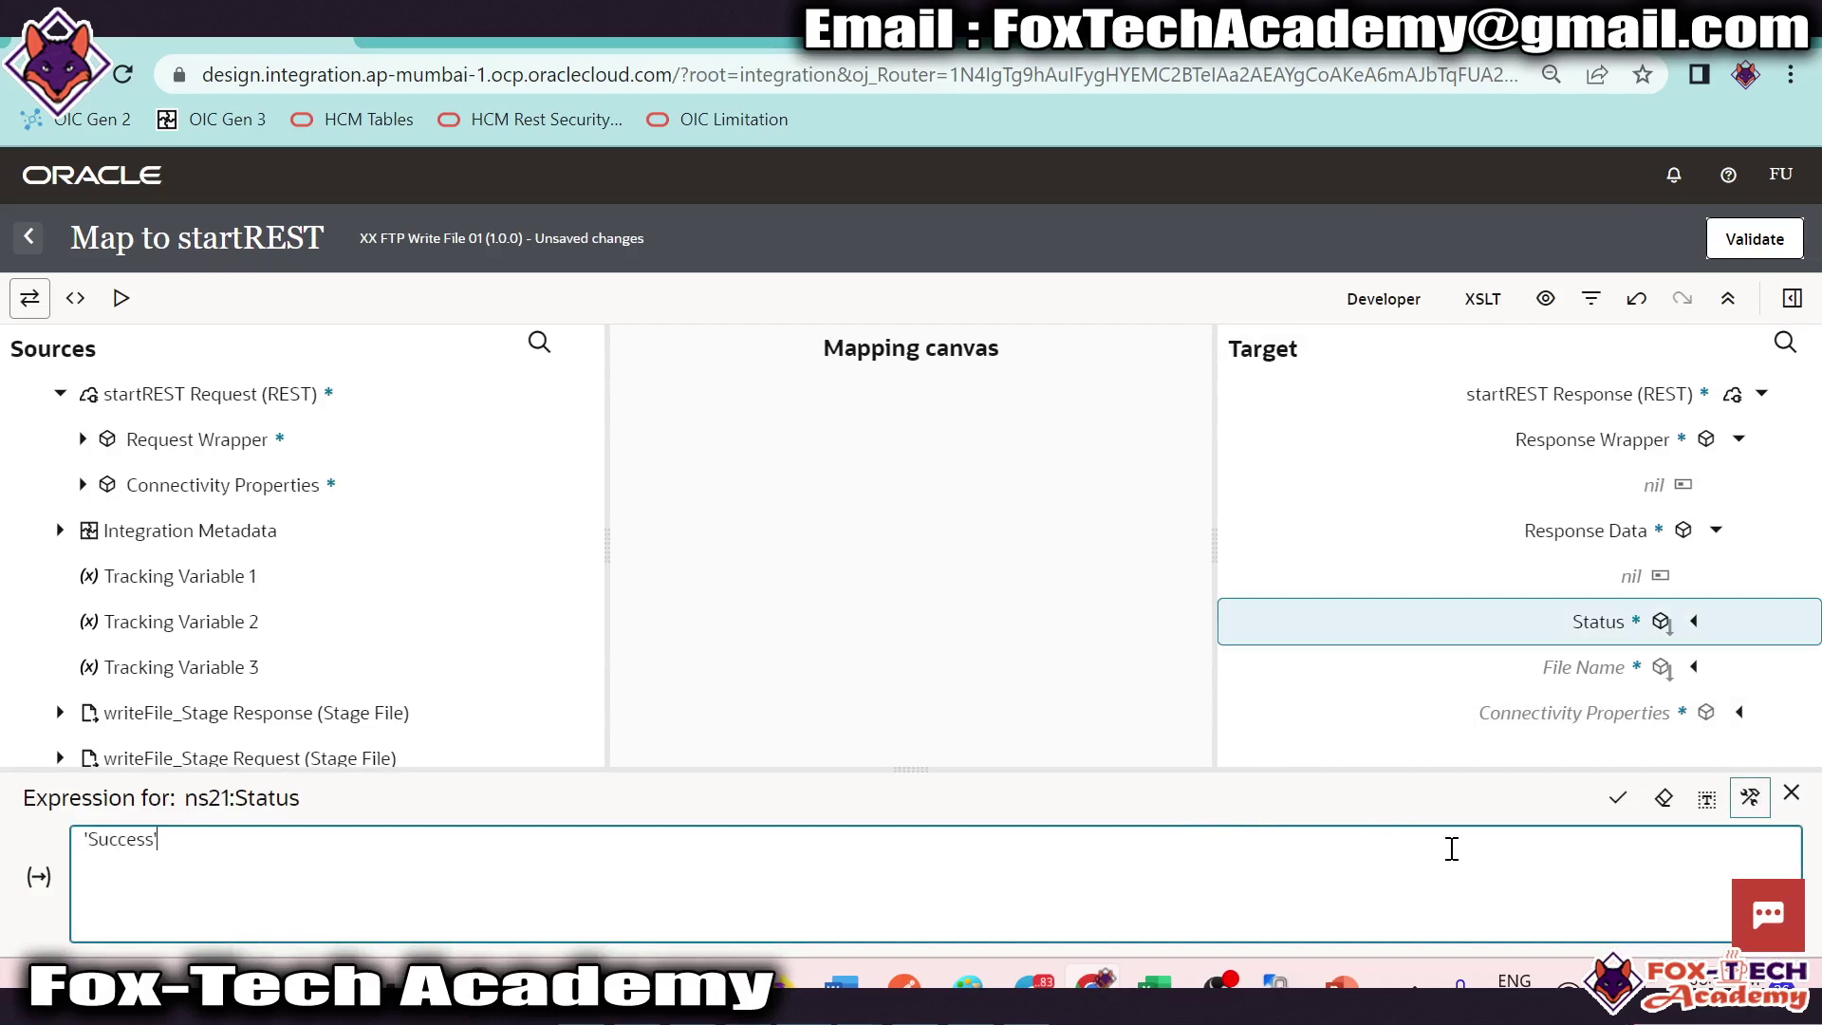
left_click(1617, 797)
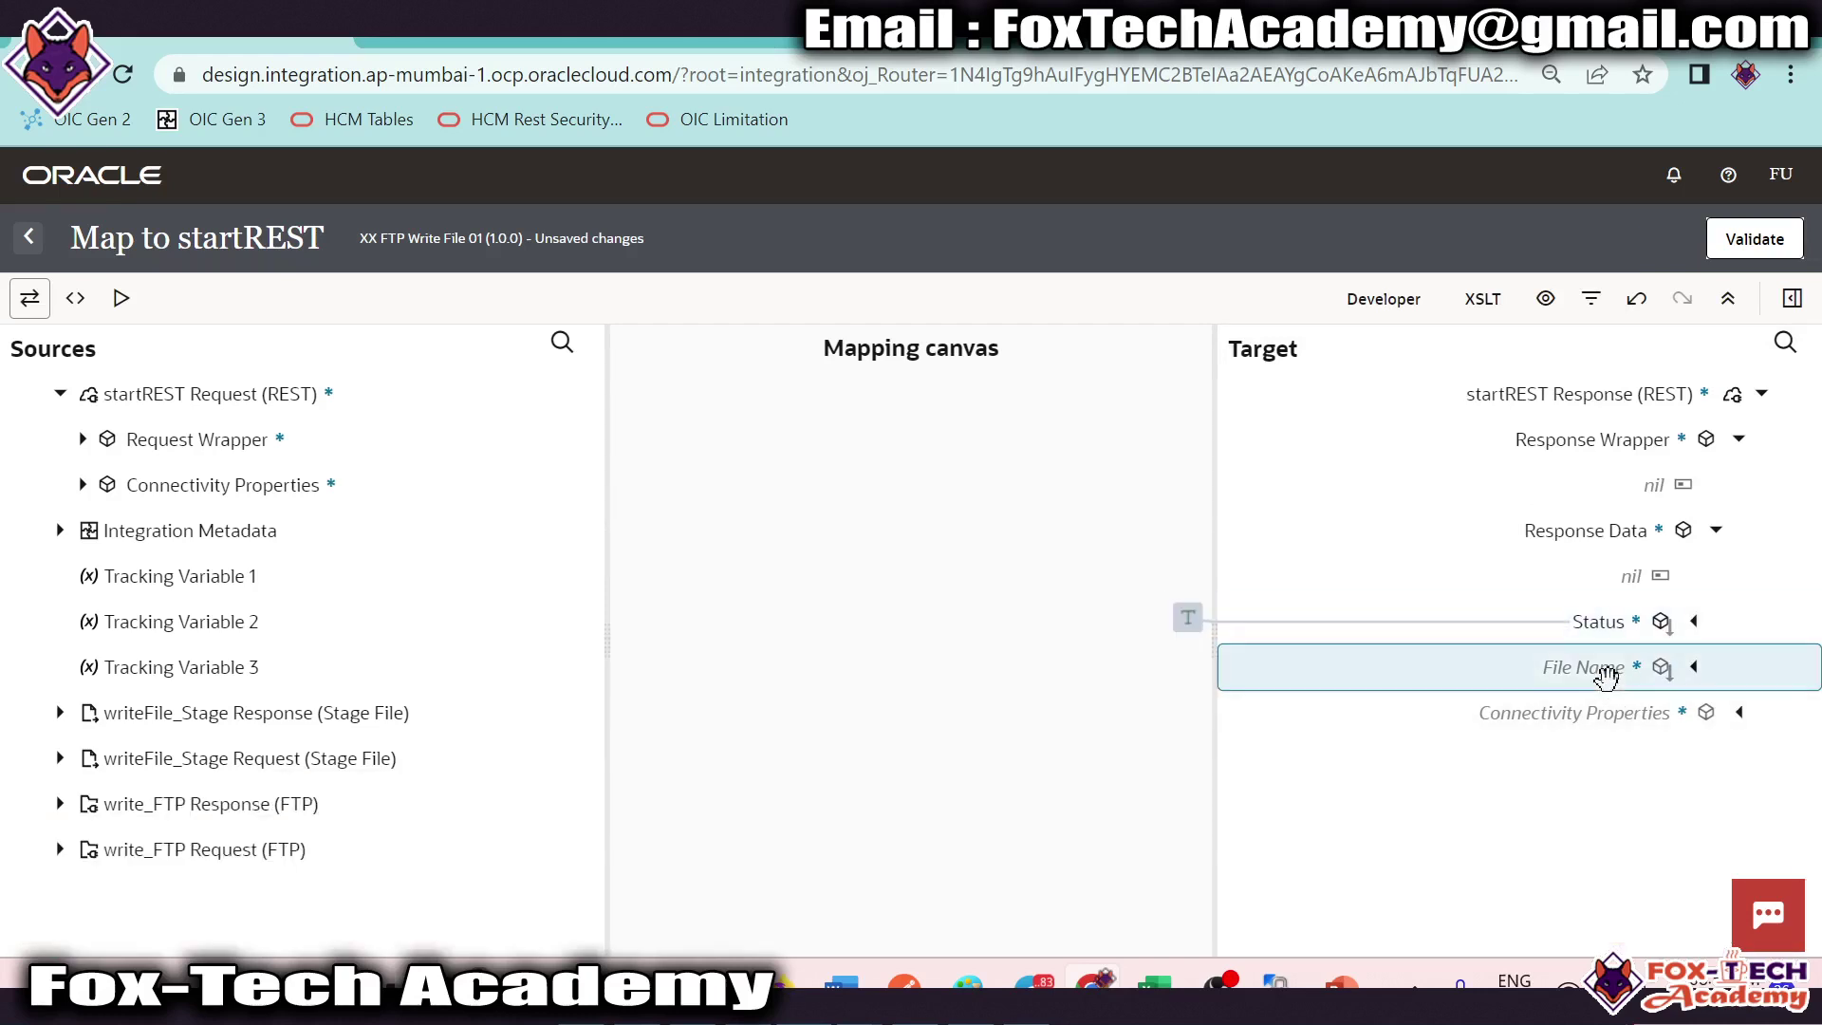
Step: In the startREST response map, map Filename from the writeFile_Stage response's ICS File properties to File Name under Response Data
right_click(1609, 670)
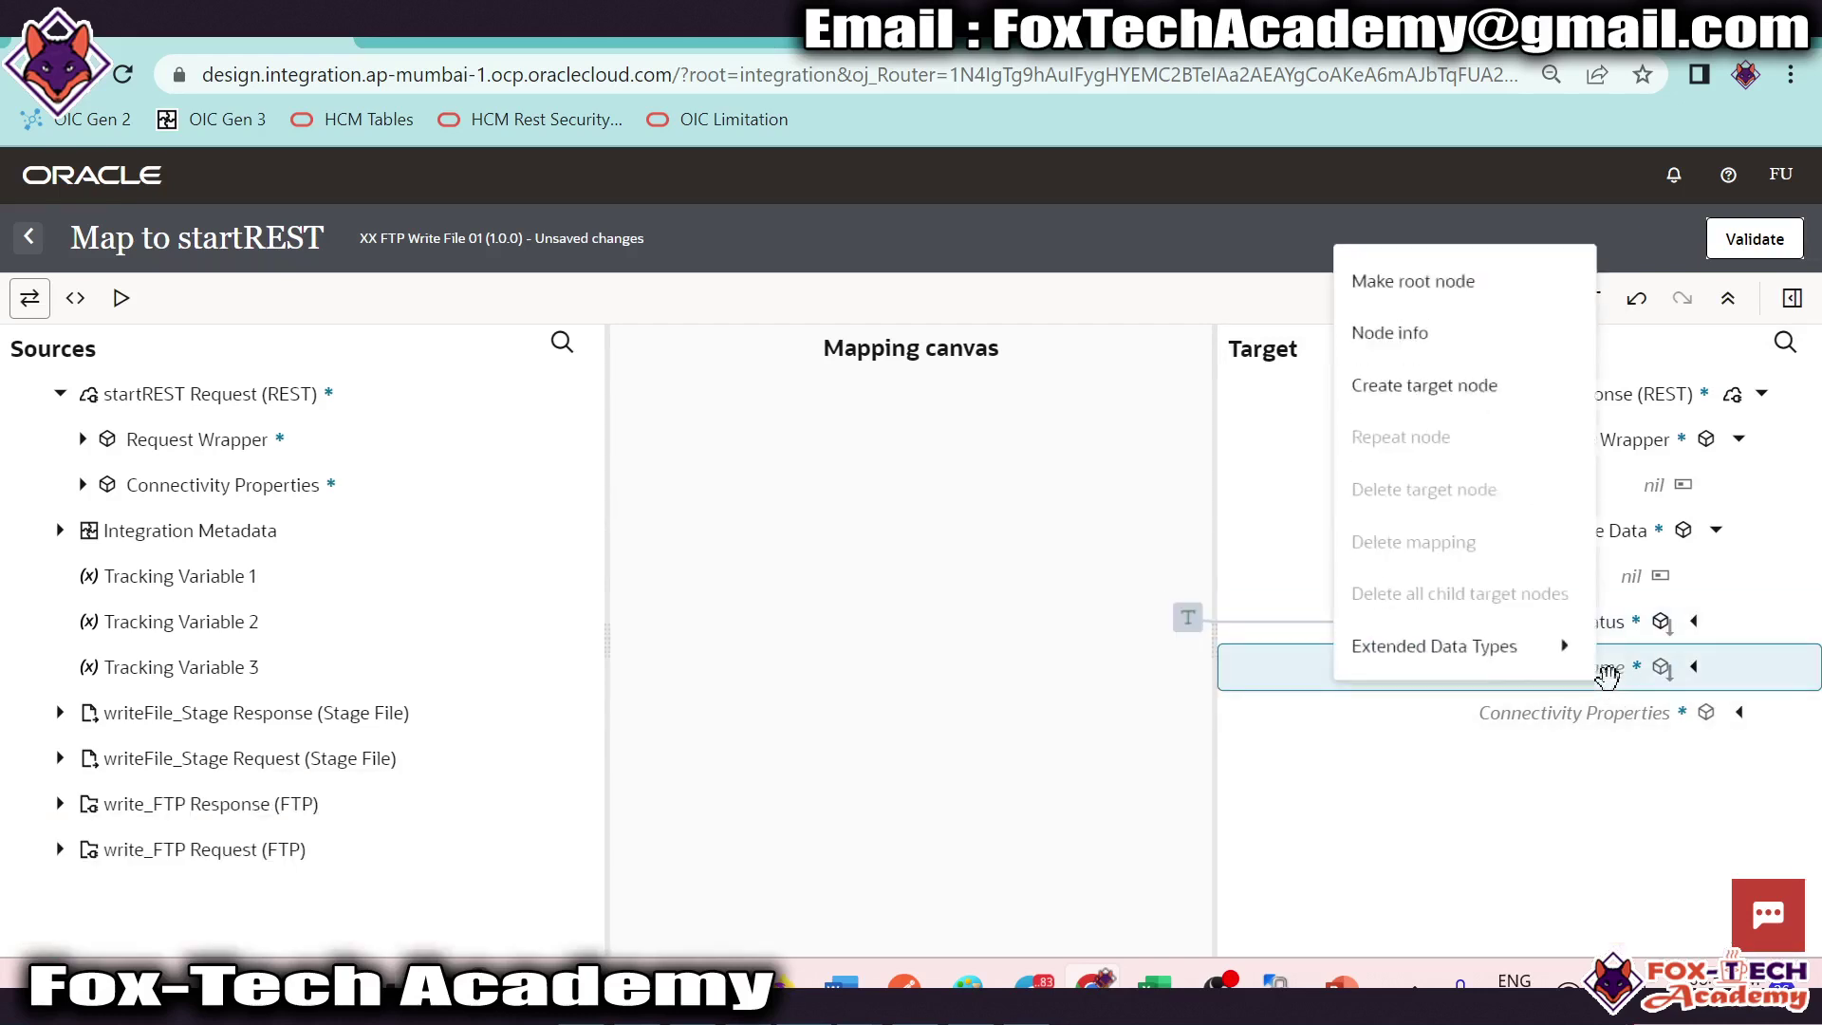
left_click(1301, 662)
left_click(60, 714)
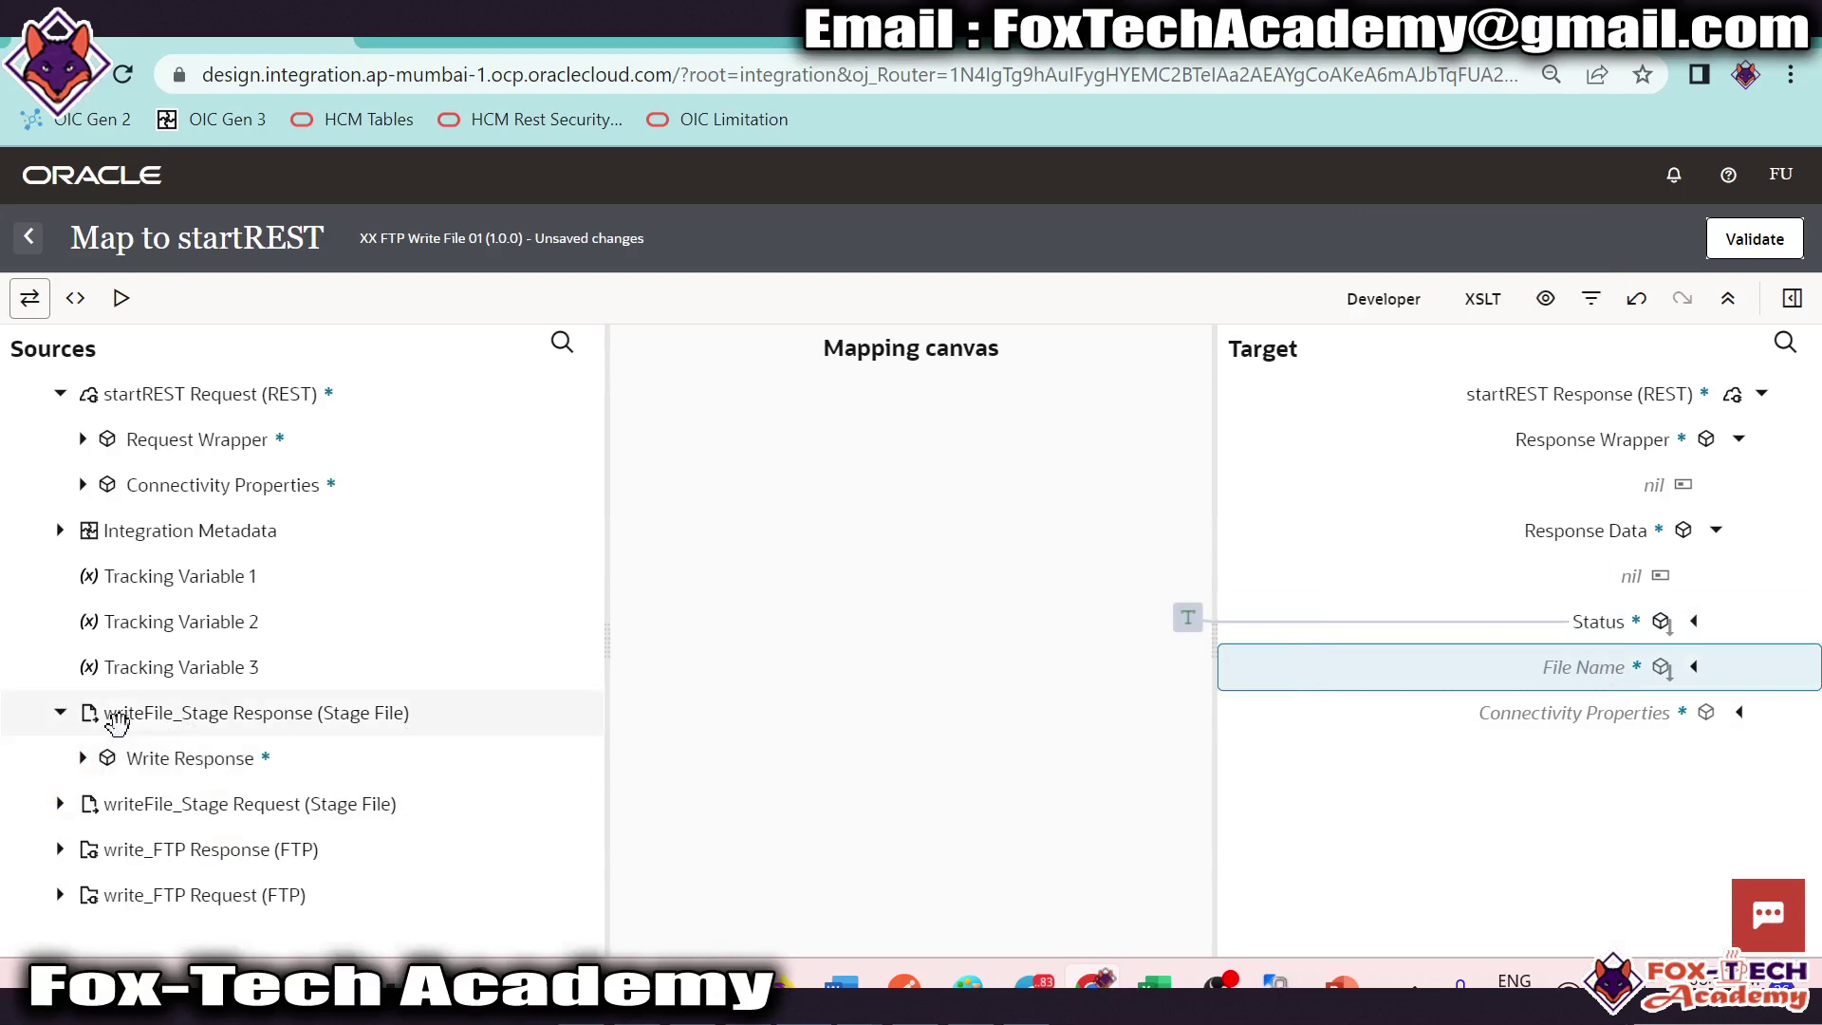
left_click(82, 758)
left_click(106, 802)
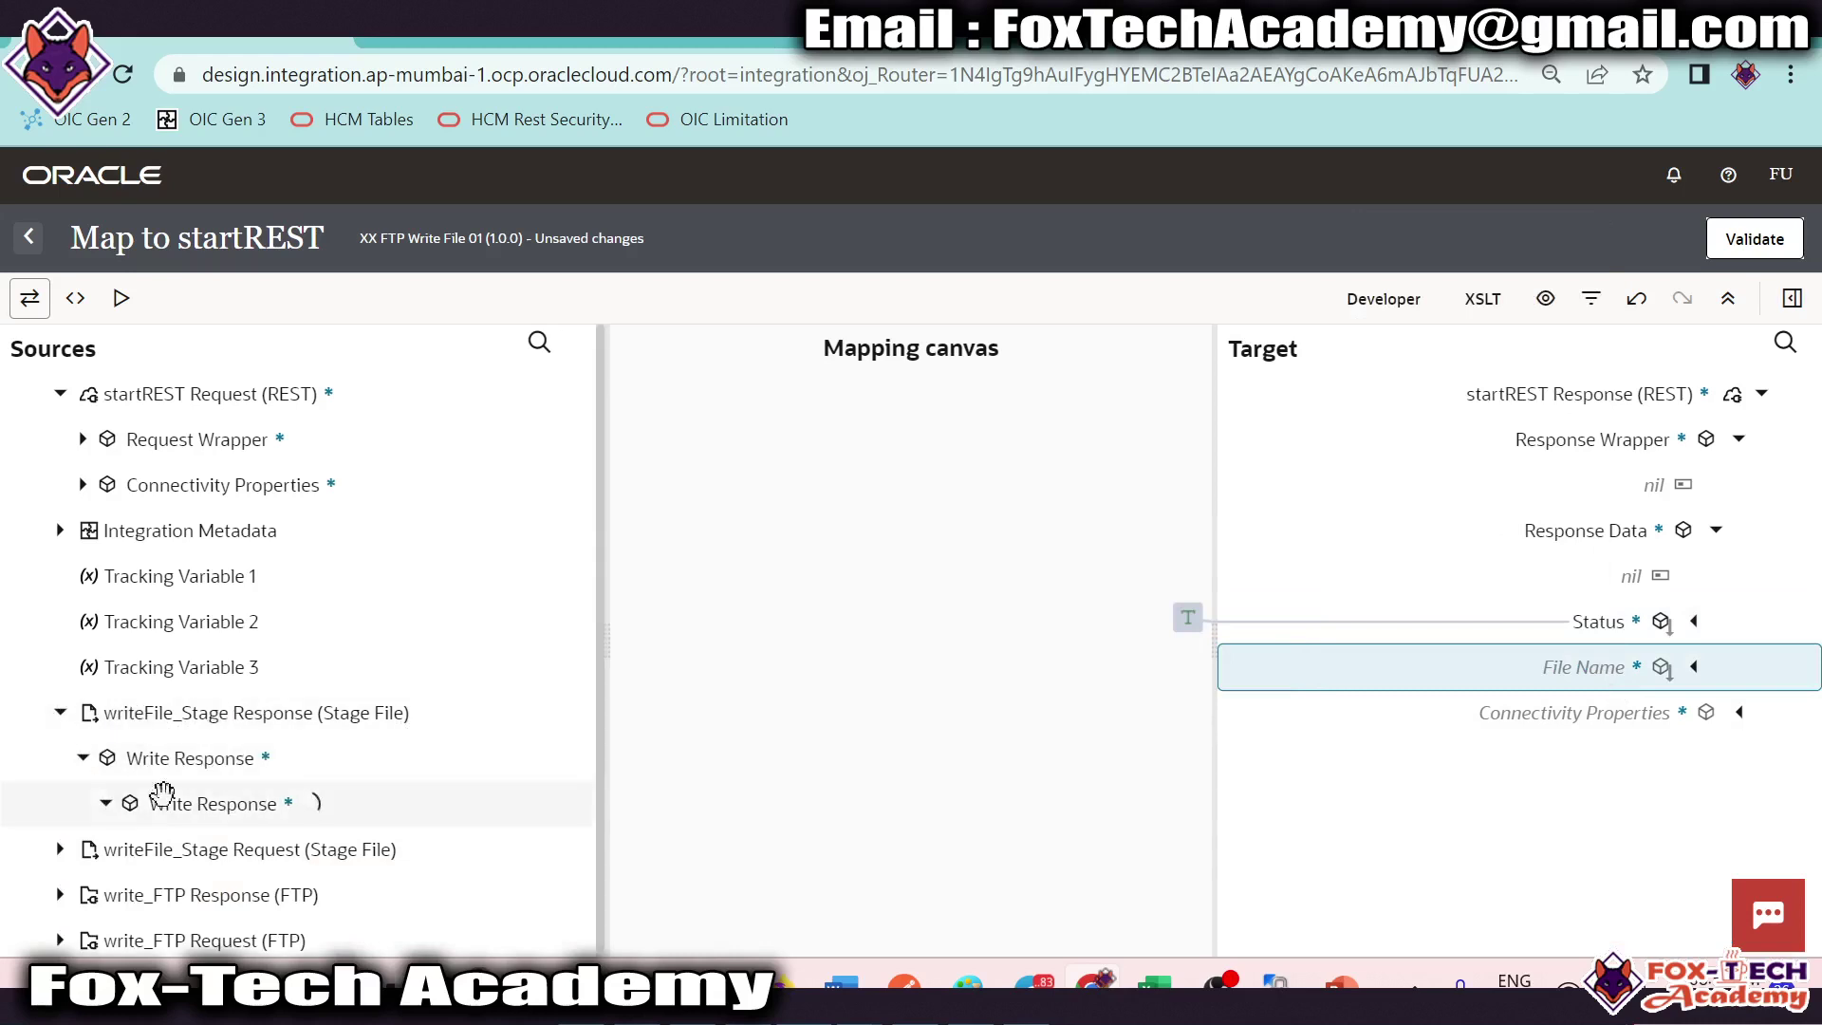
left_click(130, 799)
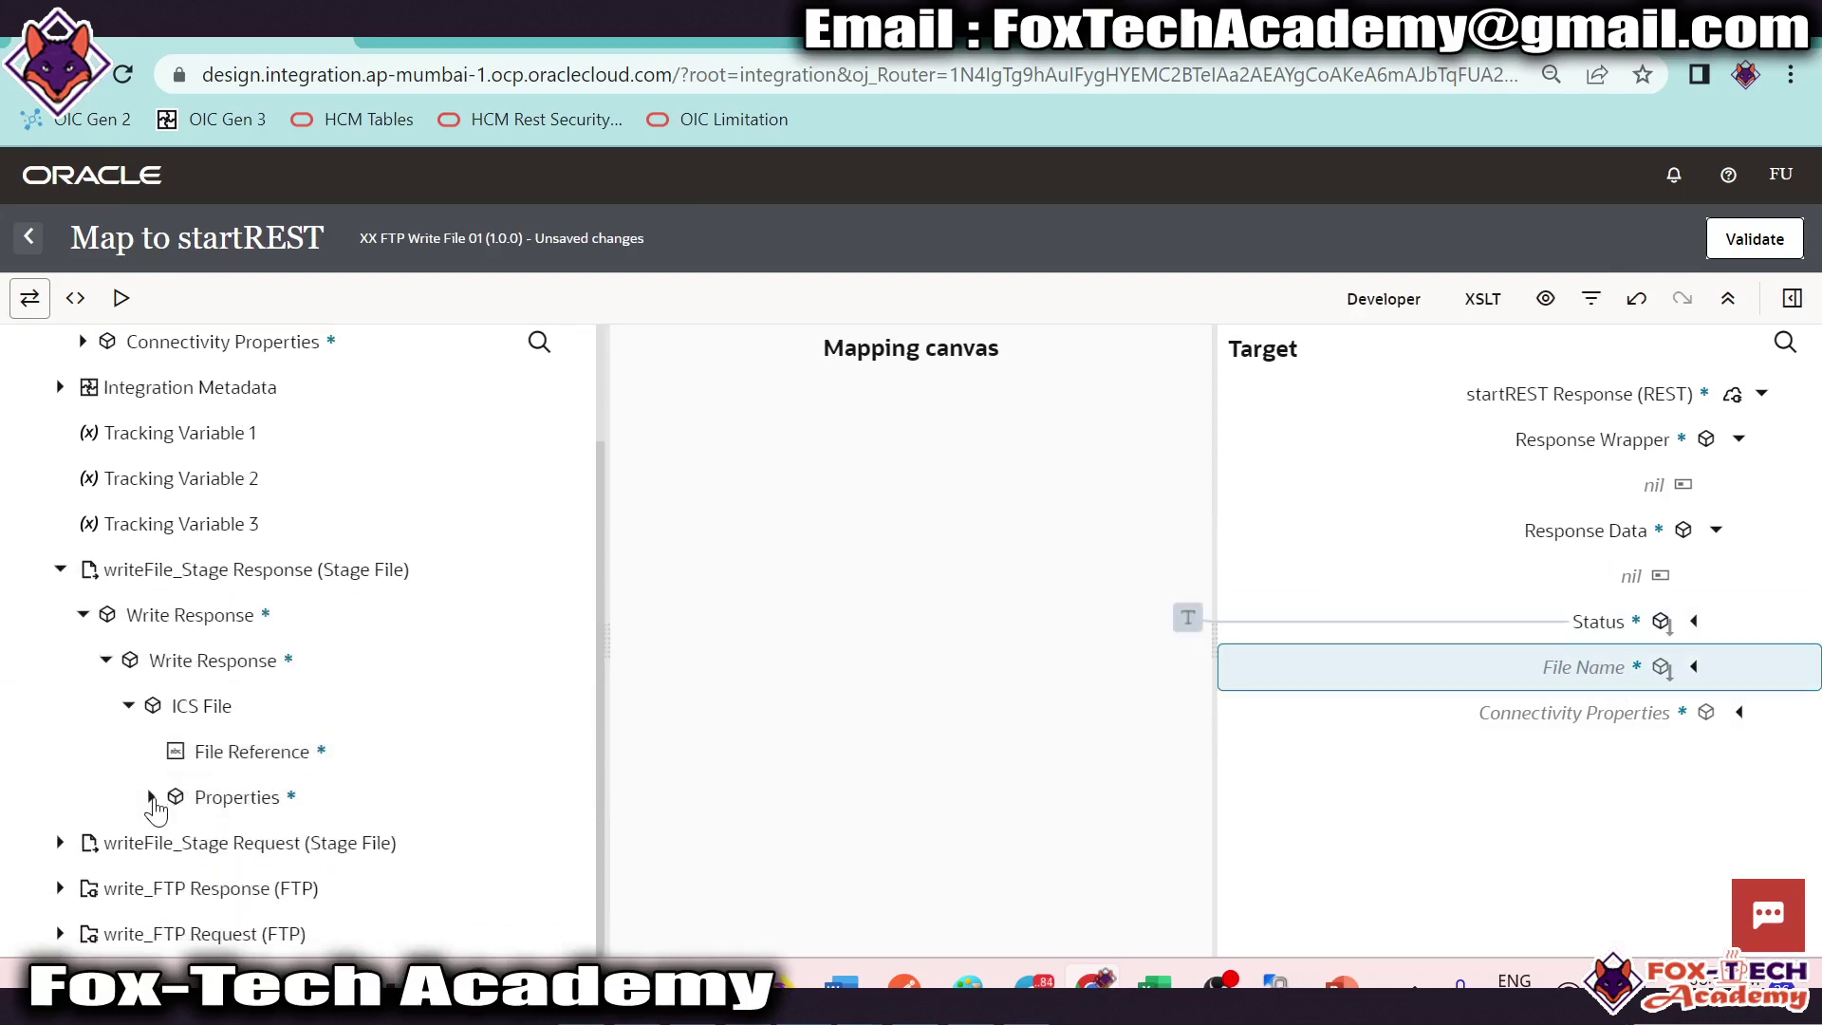
left_click(153, 799)
scroll(236, 736, "down", 2)
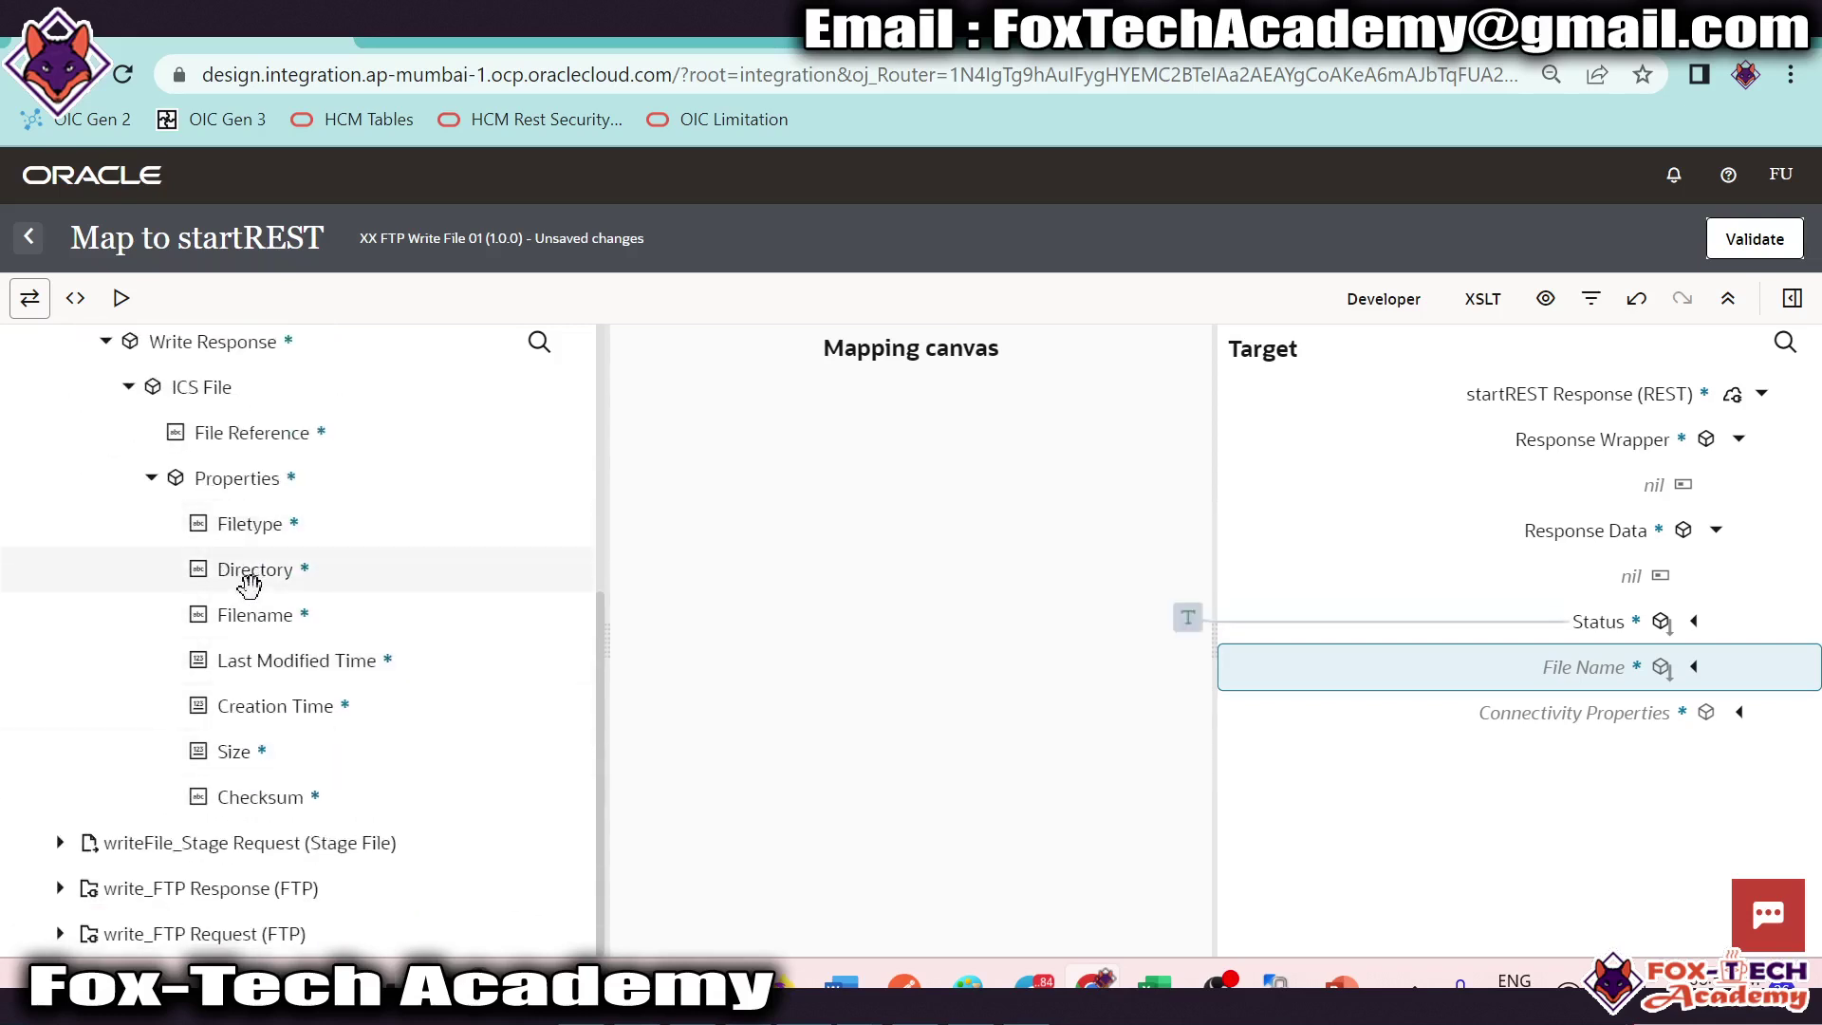
left_click_drag(273, 528, 618, 610)
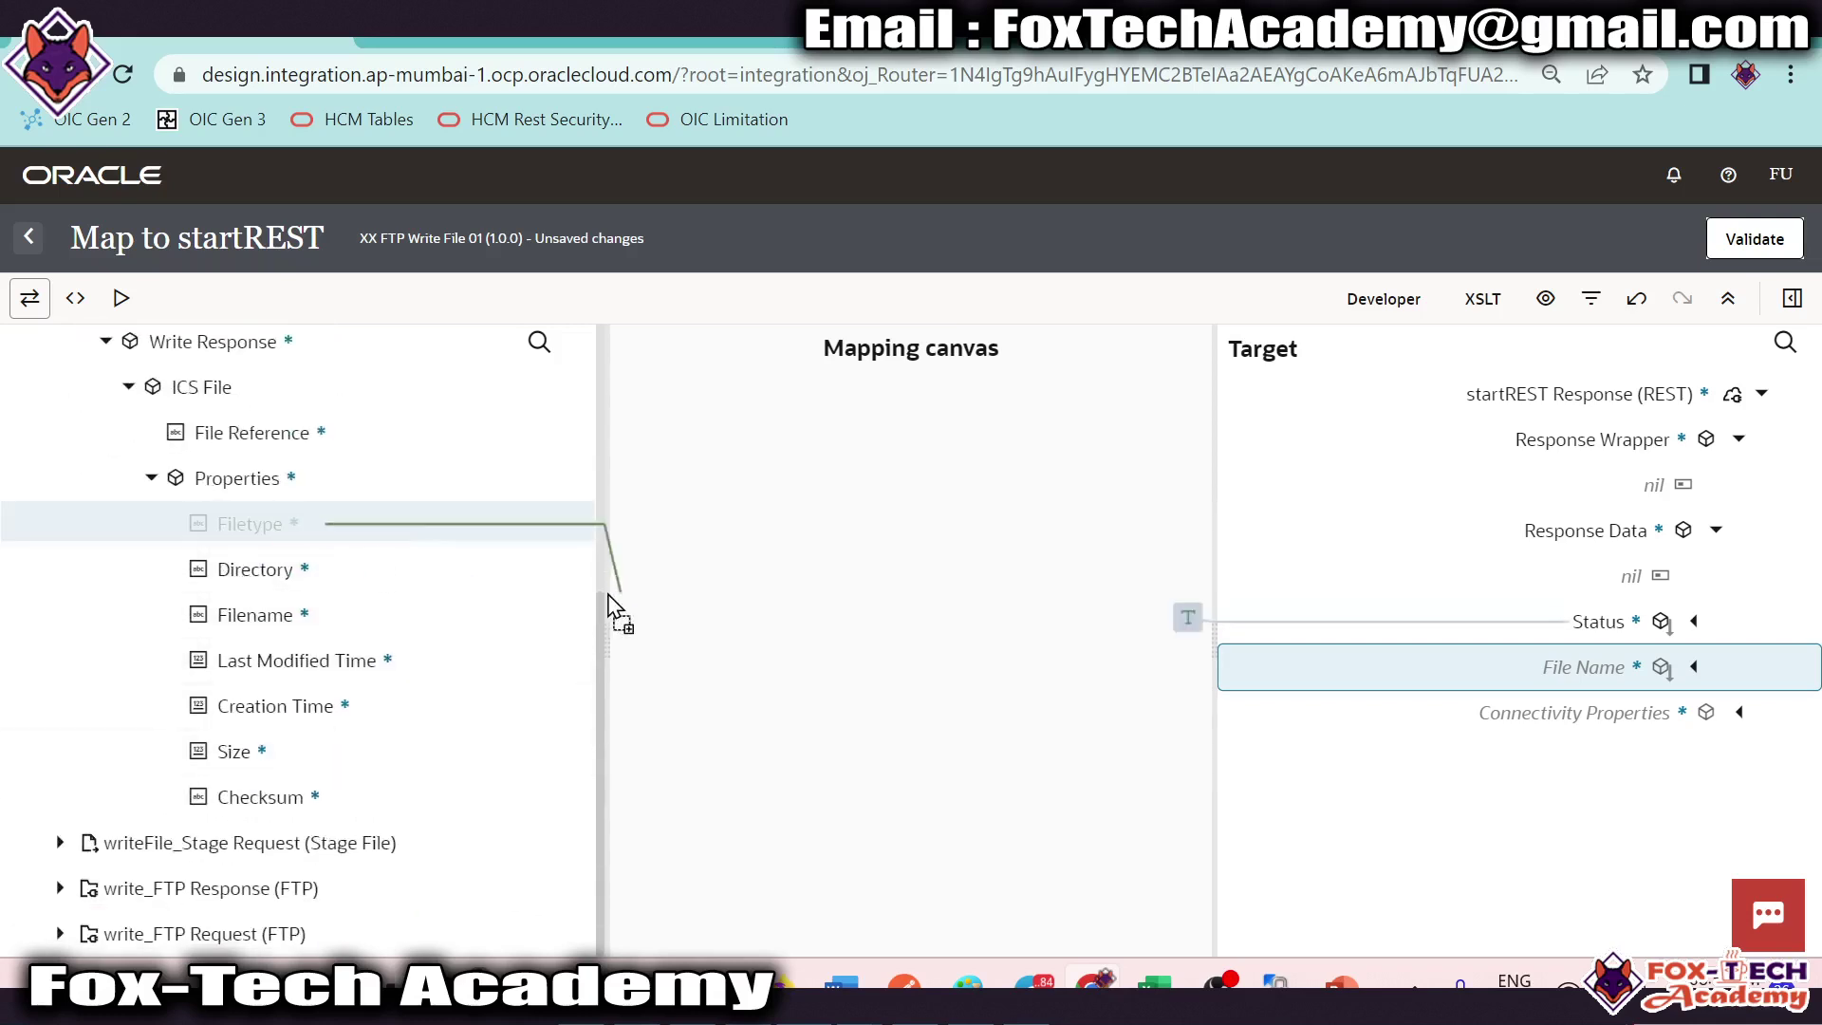
left_click_drag(255, 615, 1561, 653)
Step: Validate the startREST mapping and return to the integration canvas
left_click(1754, 243)
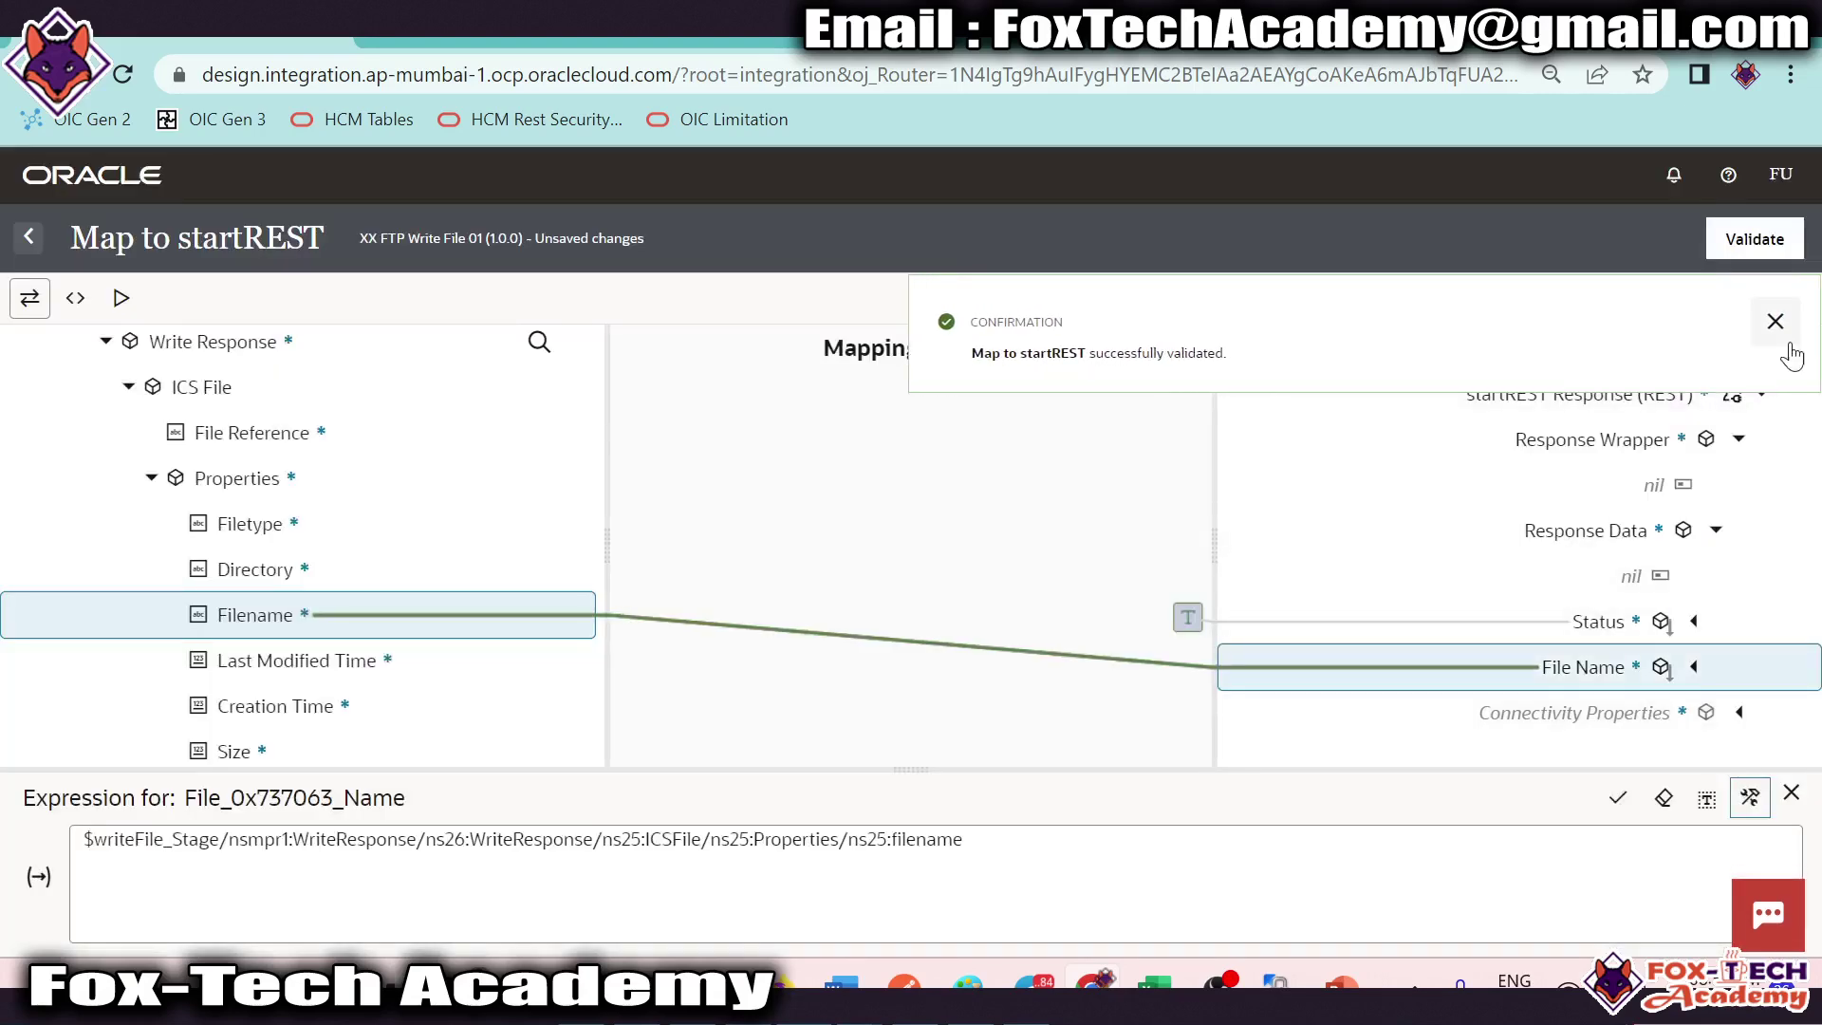
left_click(1769, 318)
left_click(1746, 245)
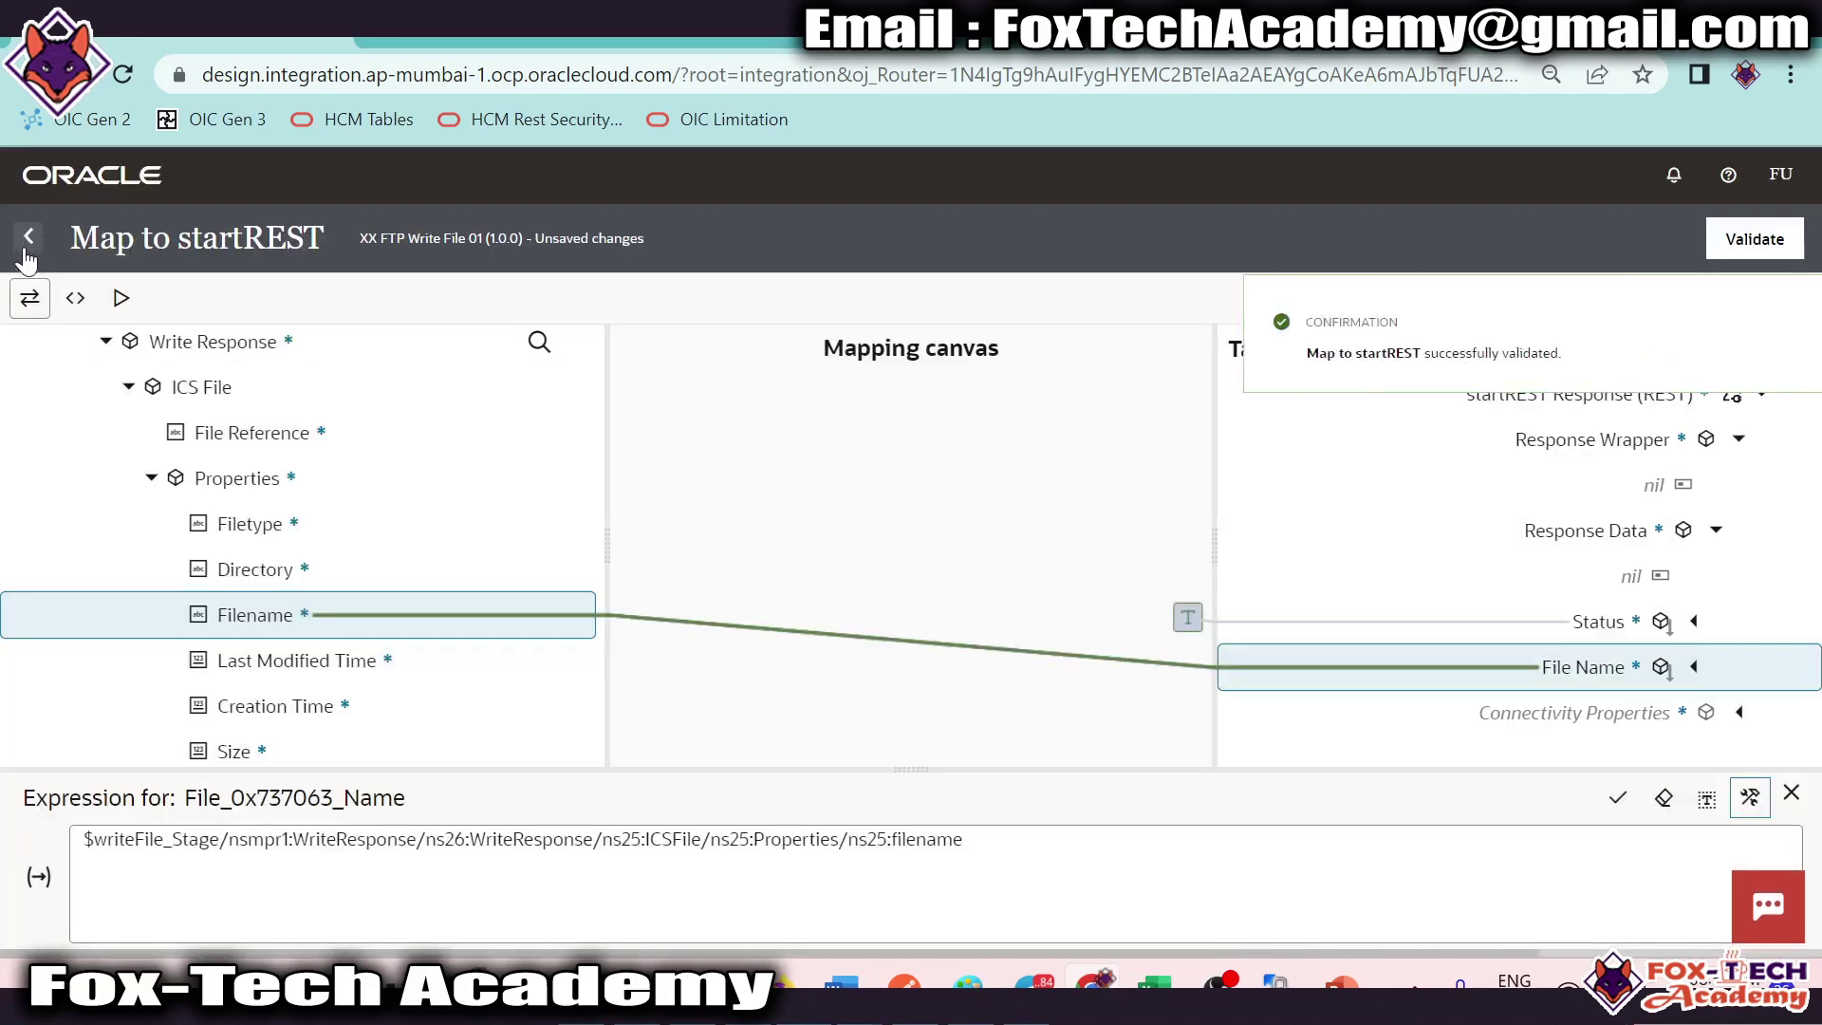
left_click(28, 237)
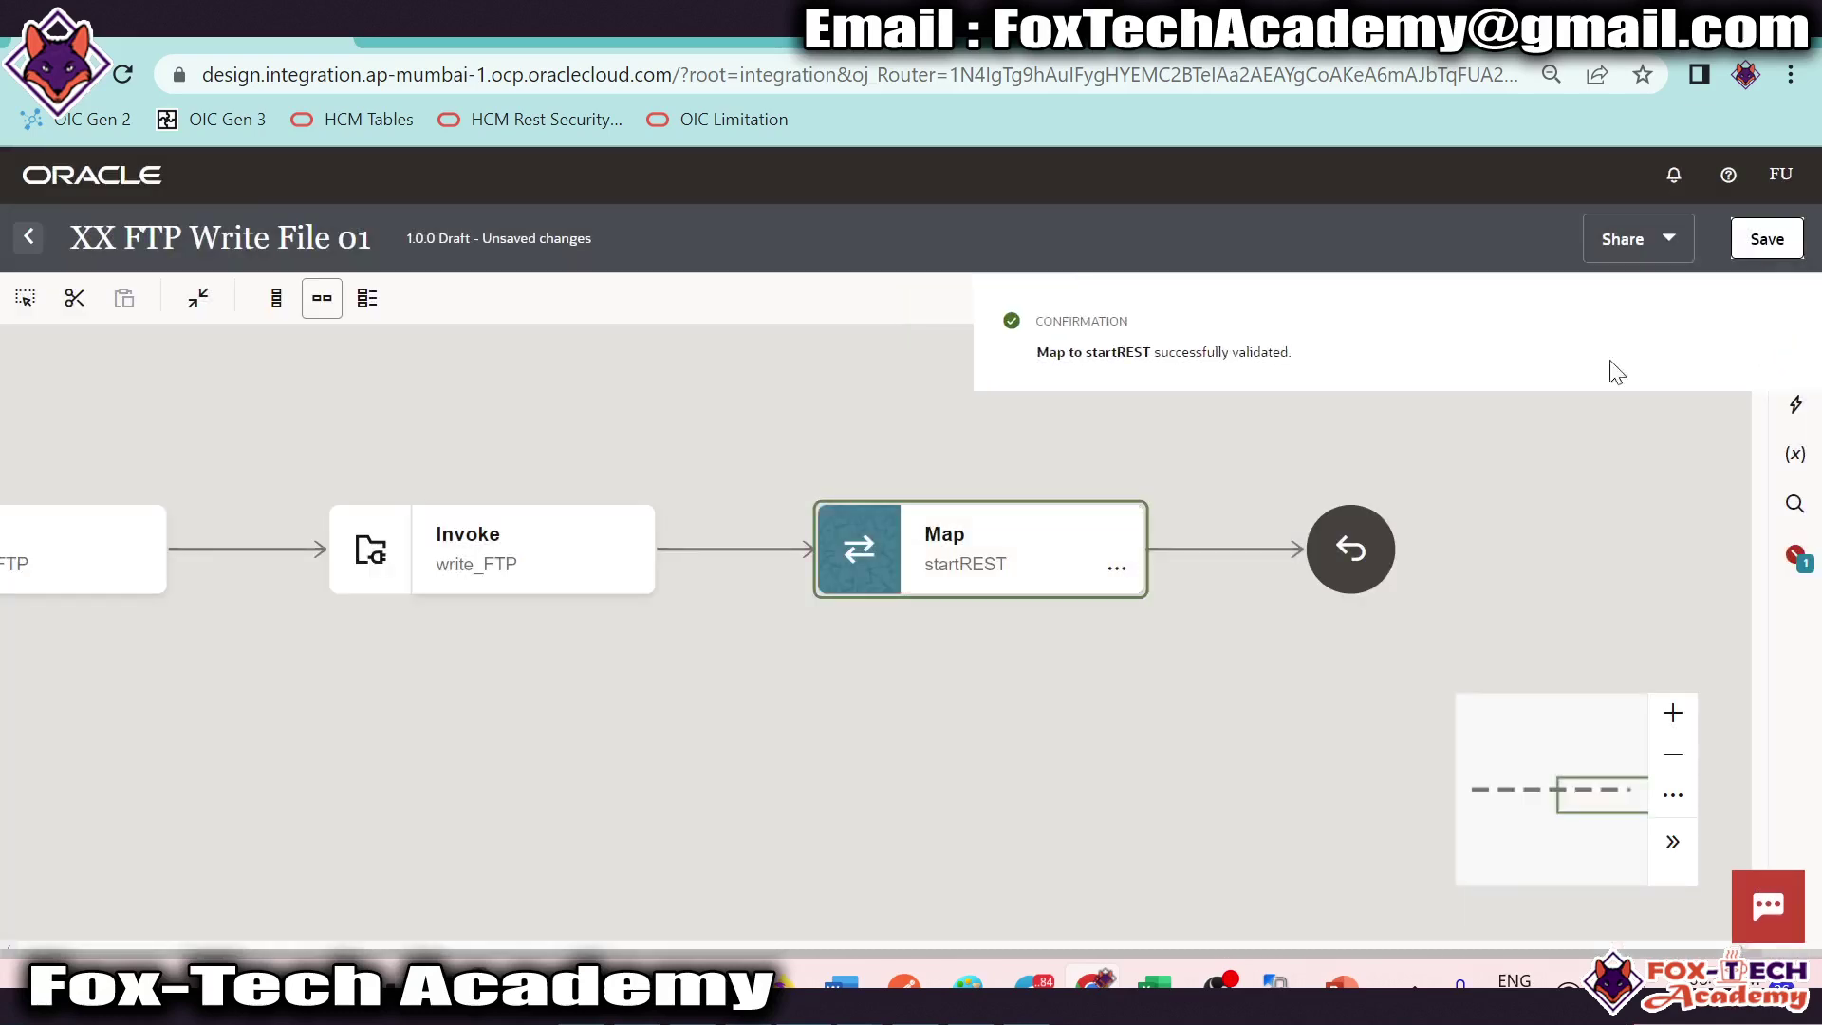
Step: Open the write_FTP map, check the source mapped to File Name under Outbound FTP Header Type, and close the map
scroll(516, 747, "left", 5)
double_click(550, 528)
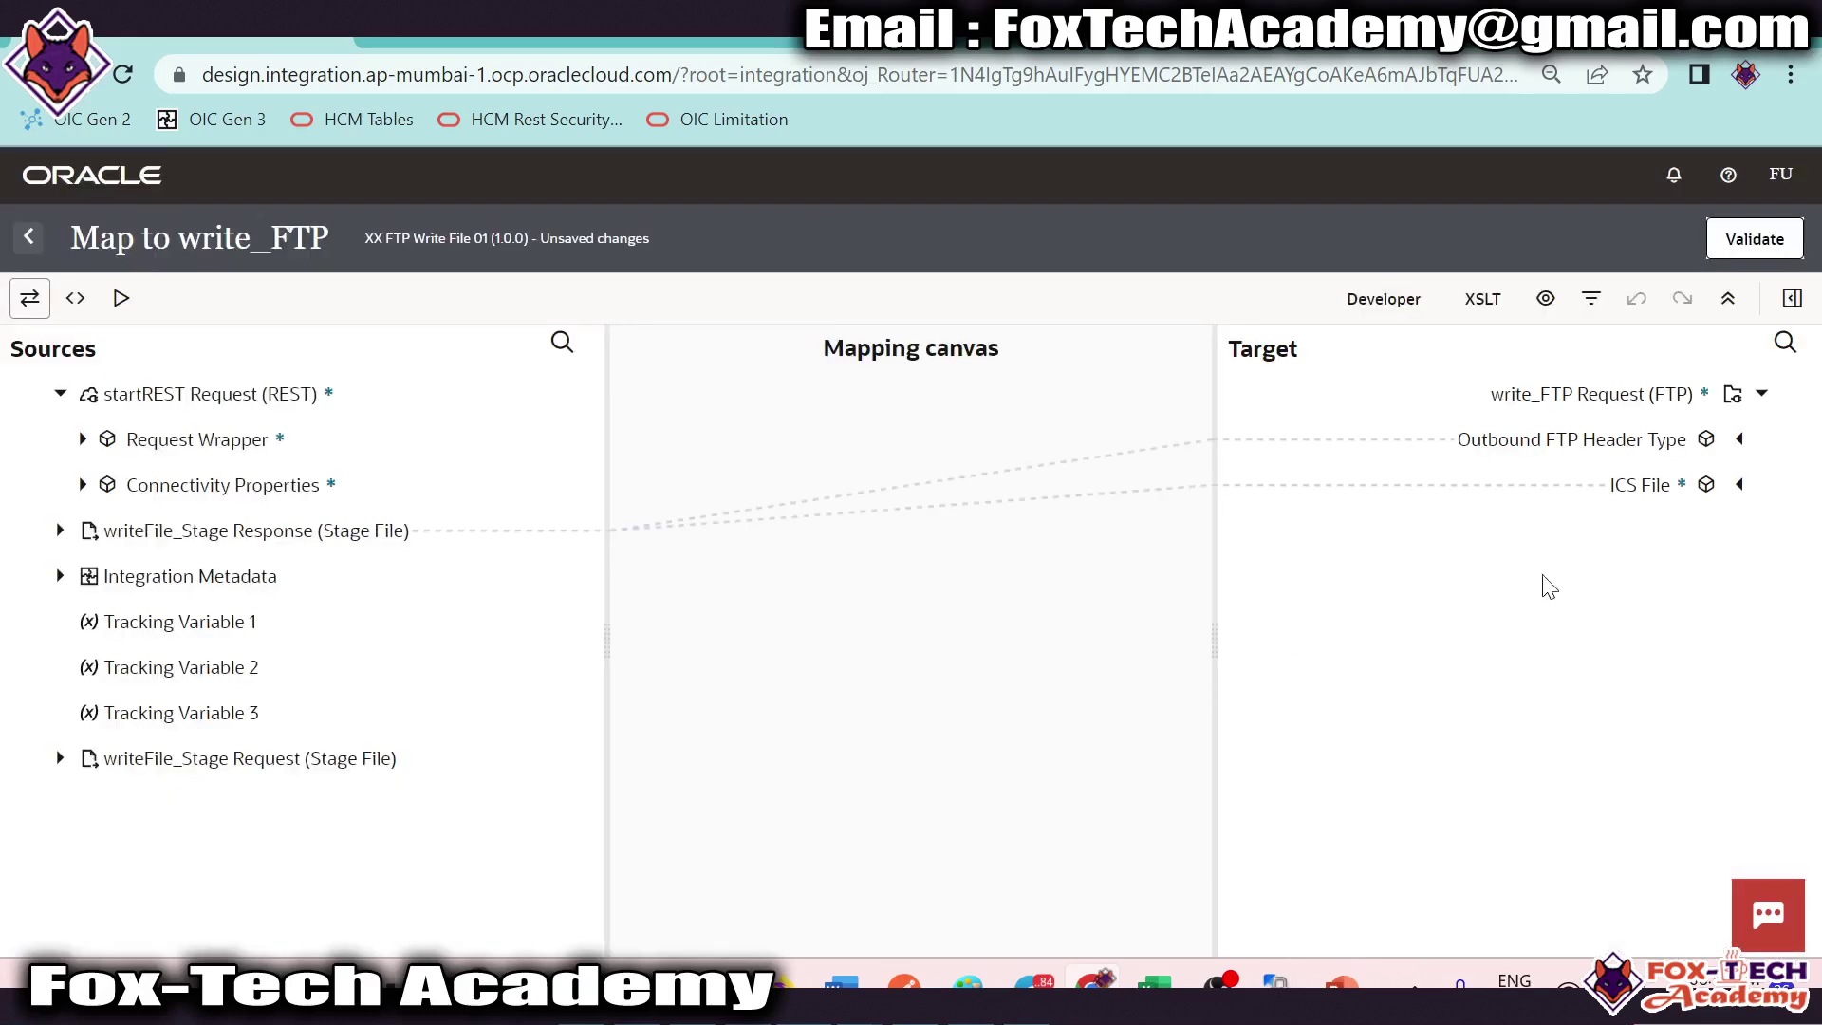
left_click(1725, 448)
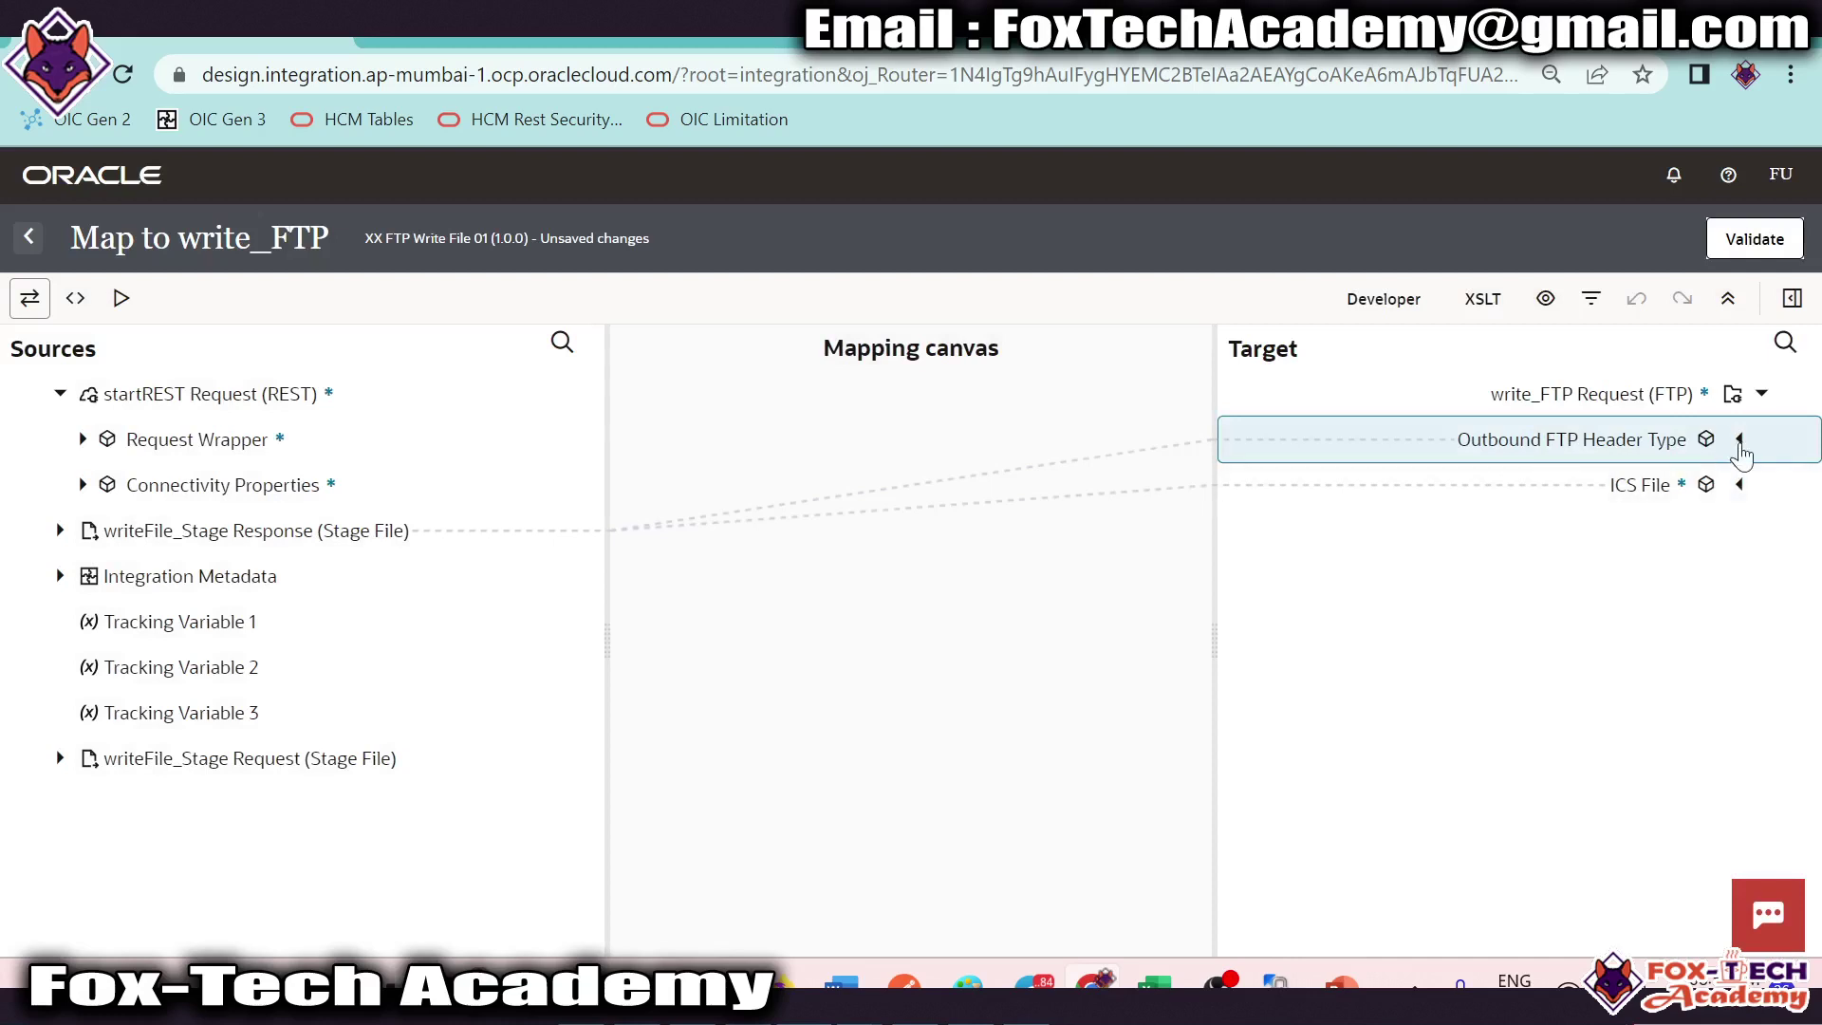
left_click(1741, 440)
left_click(1570, 489)
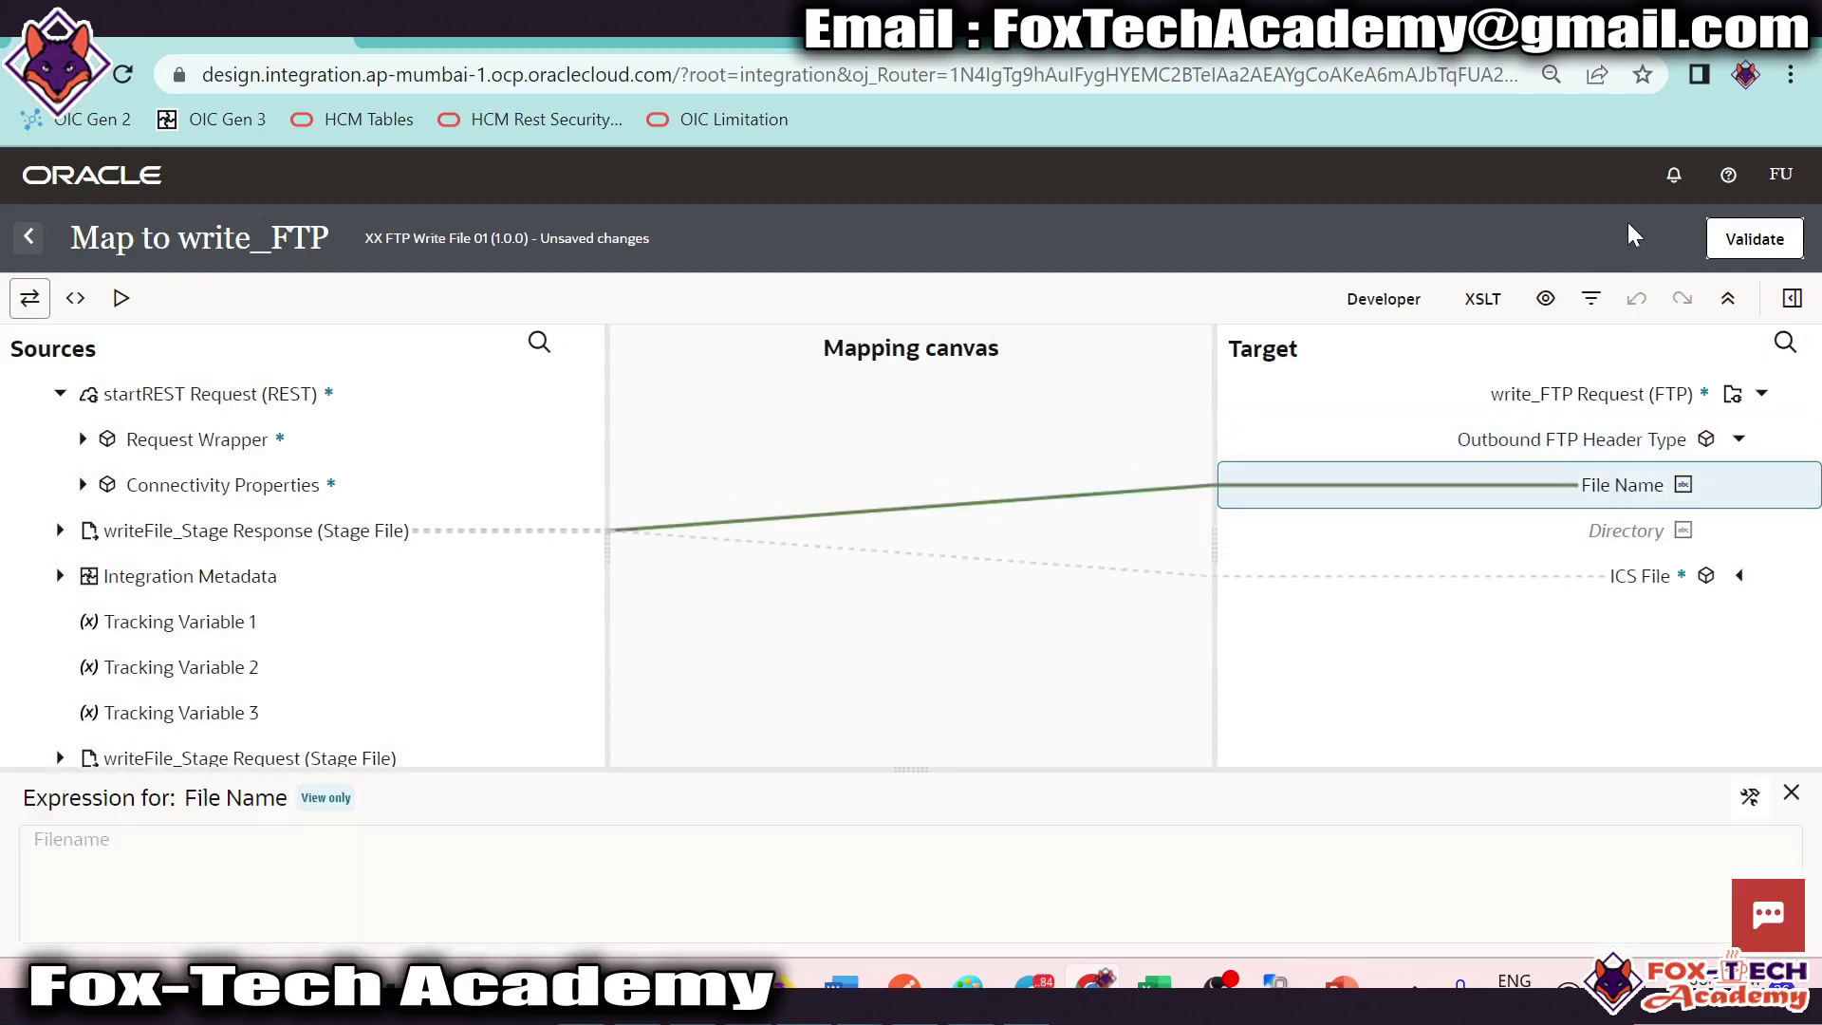
left_click(28, 236)
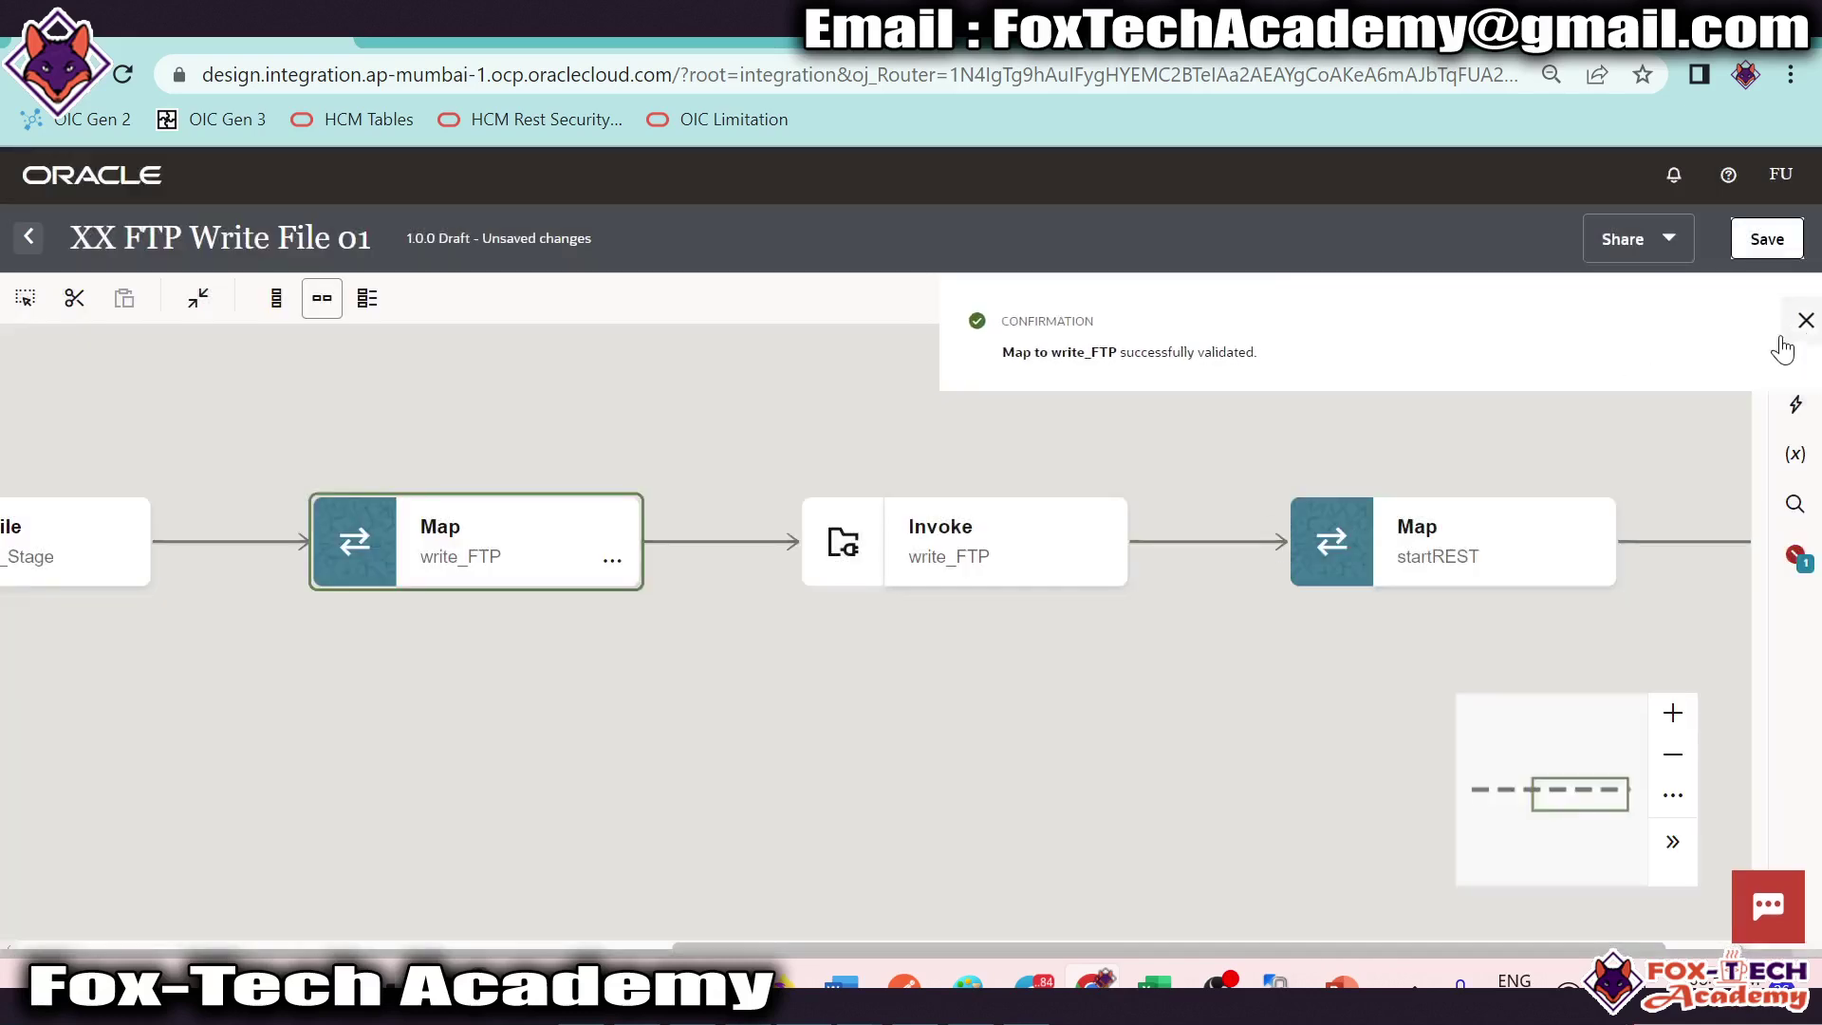
left_click(1783, 321)
Step: Review the integration flow from the startREST trigger through the stage file, write_FTP map and invoke to the startREST map
scroll(949, 712, "left", 10)
left_click_drag(801, 744, 779, 745)
scroll(820, 736, "right", 3)
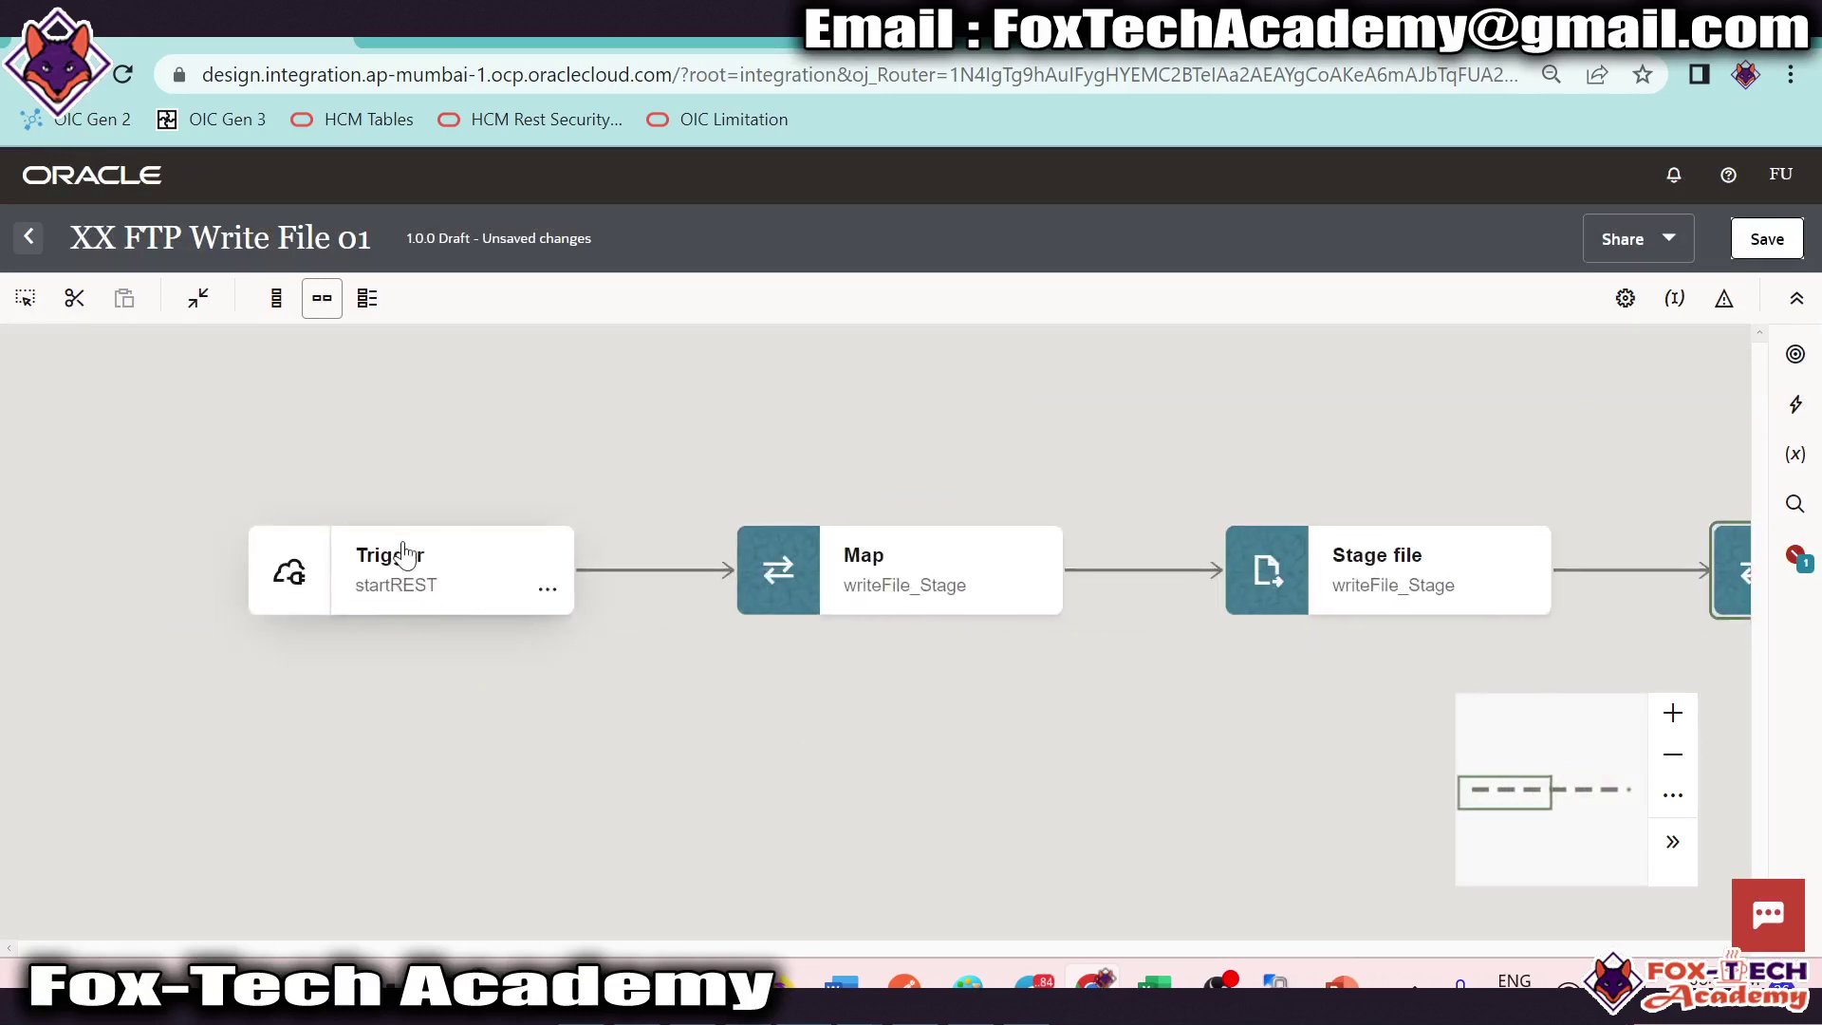
mouse_move(384, 561)
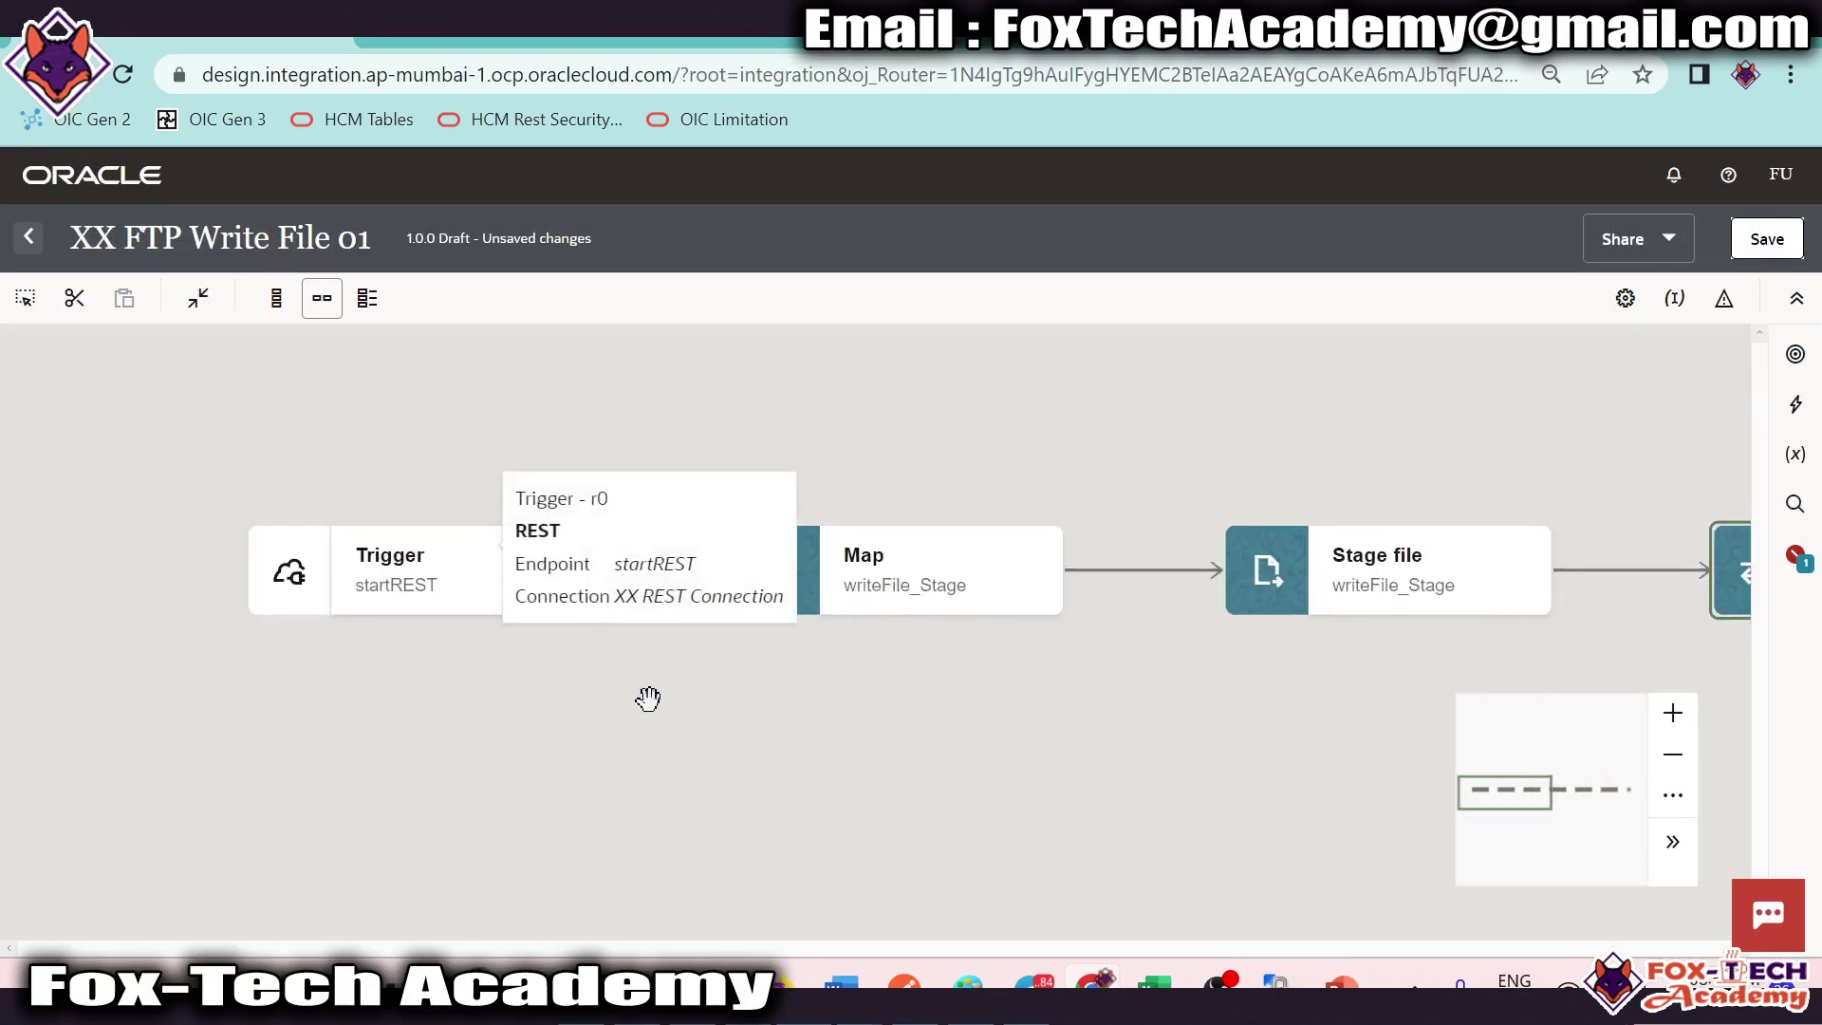
scroll(765, 711, "right", 3)
left_click(1011, 607)
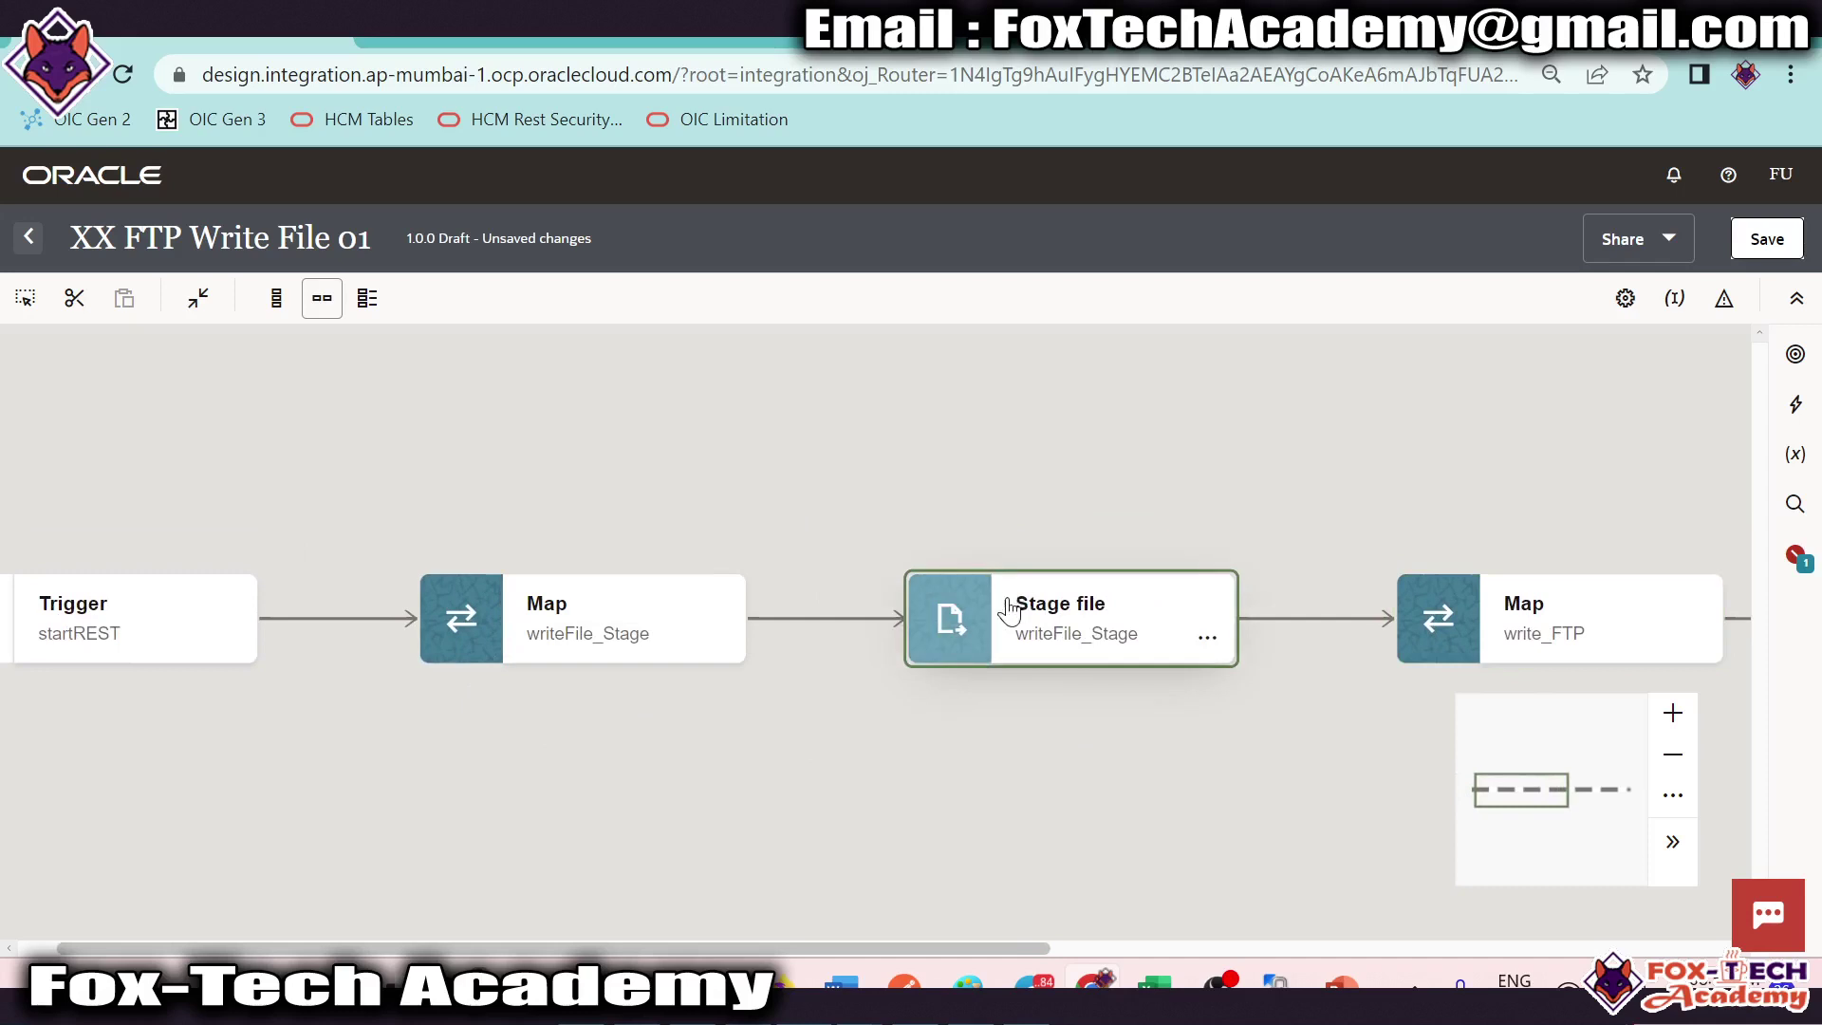
scroll(870, 744, "right", 3)
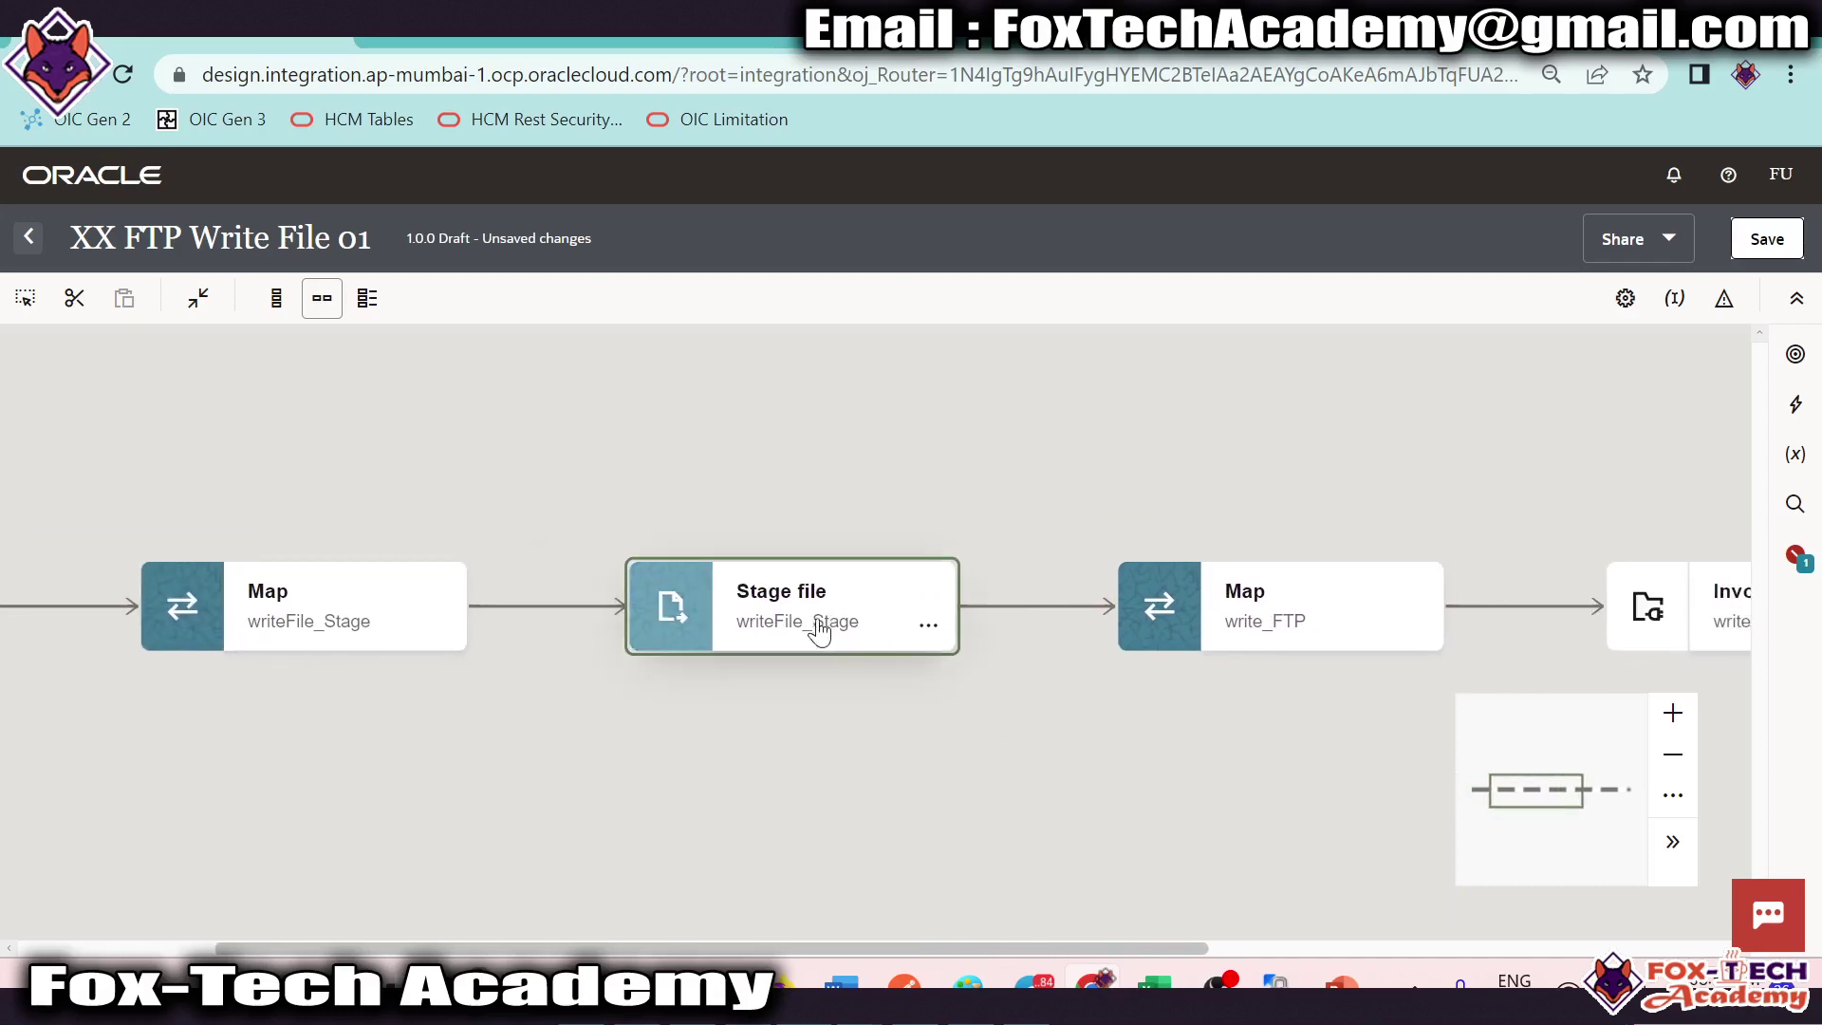
scroll(795, 651, "right", 5)
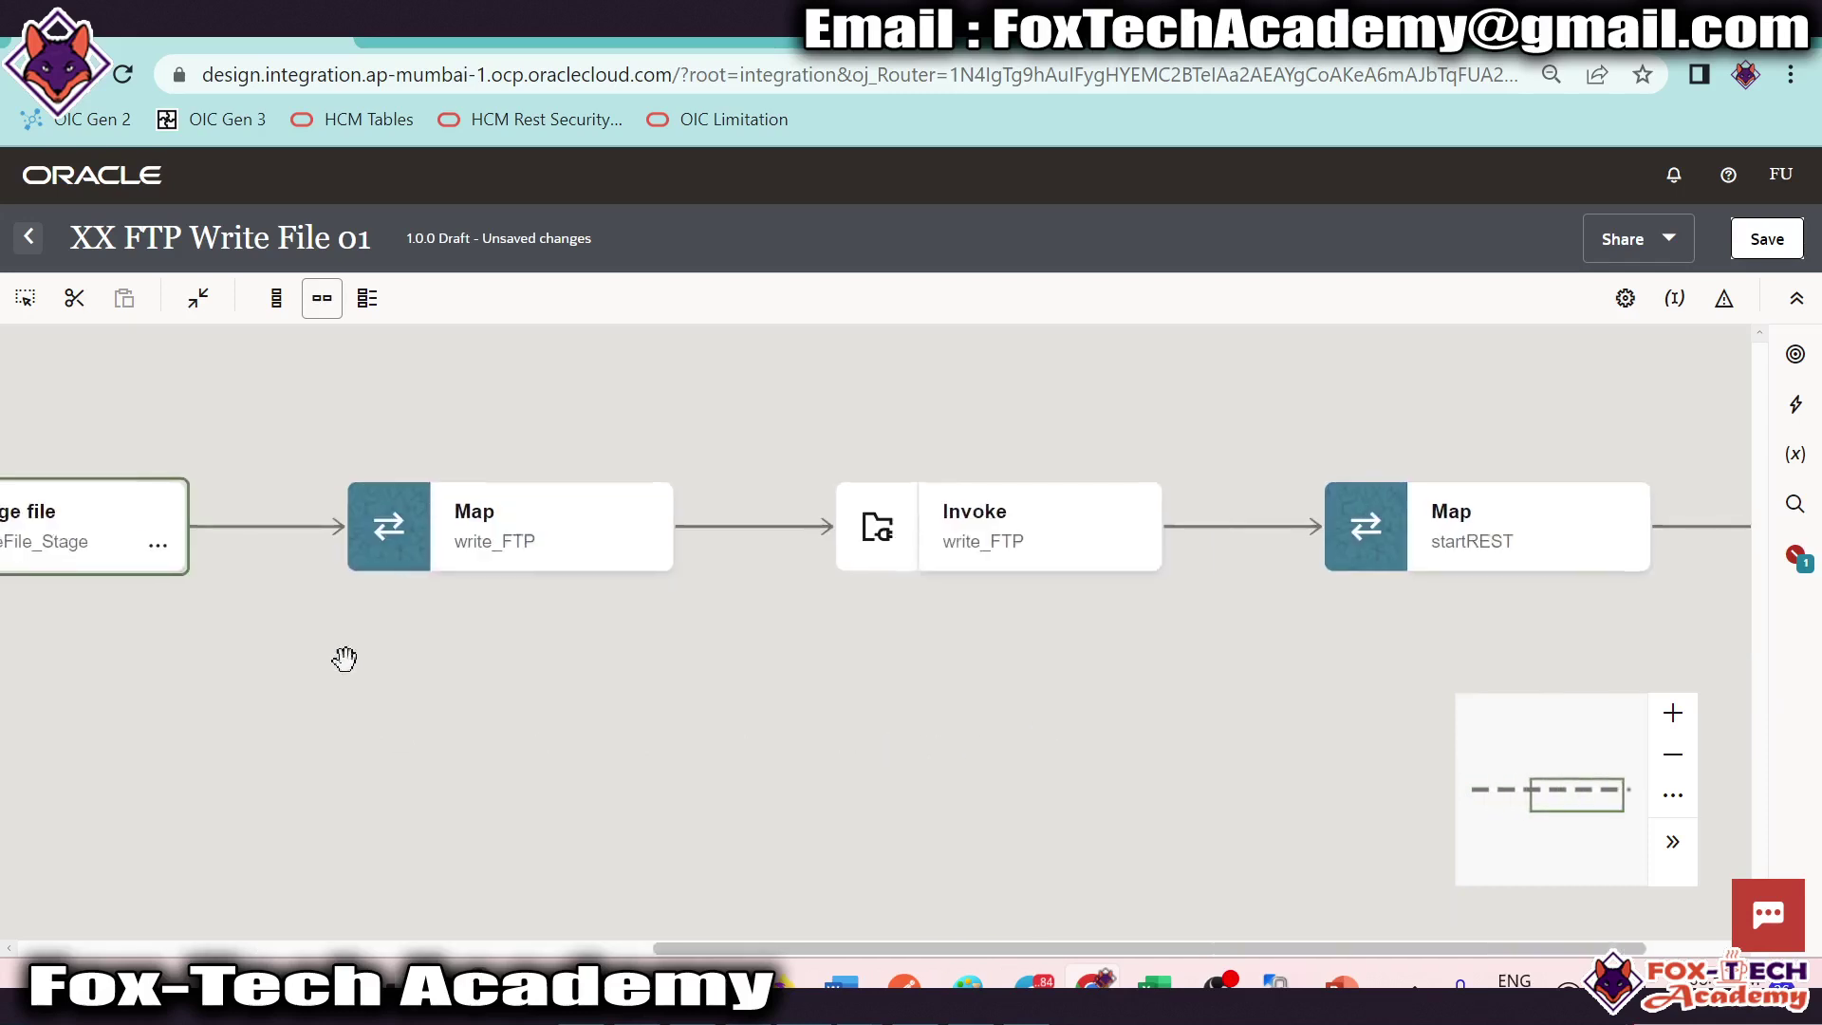
scroll(805, 642, "left", 1)
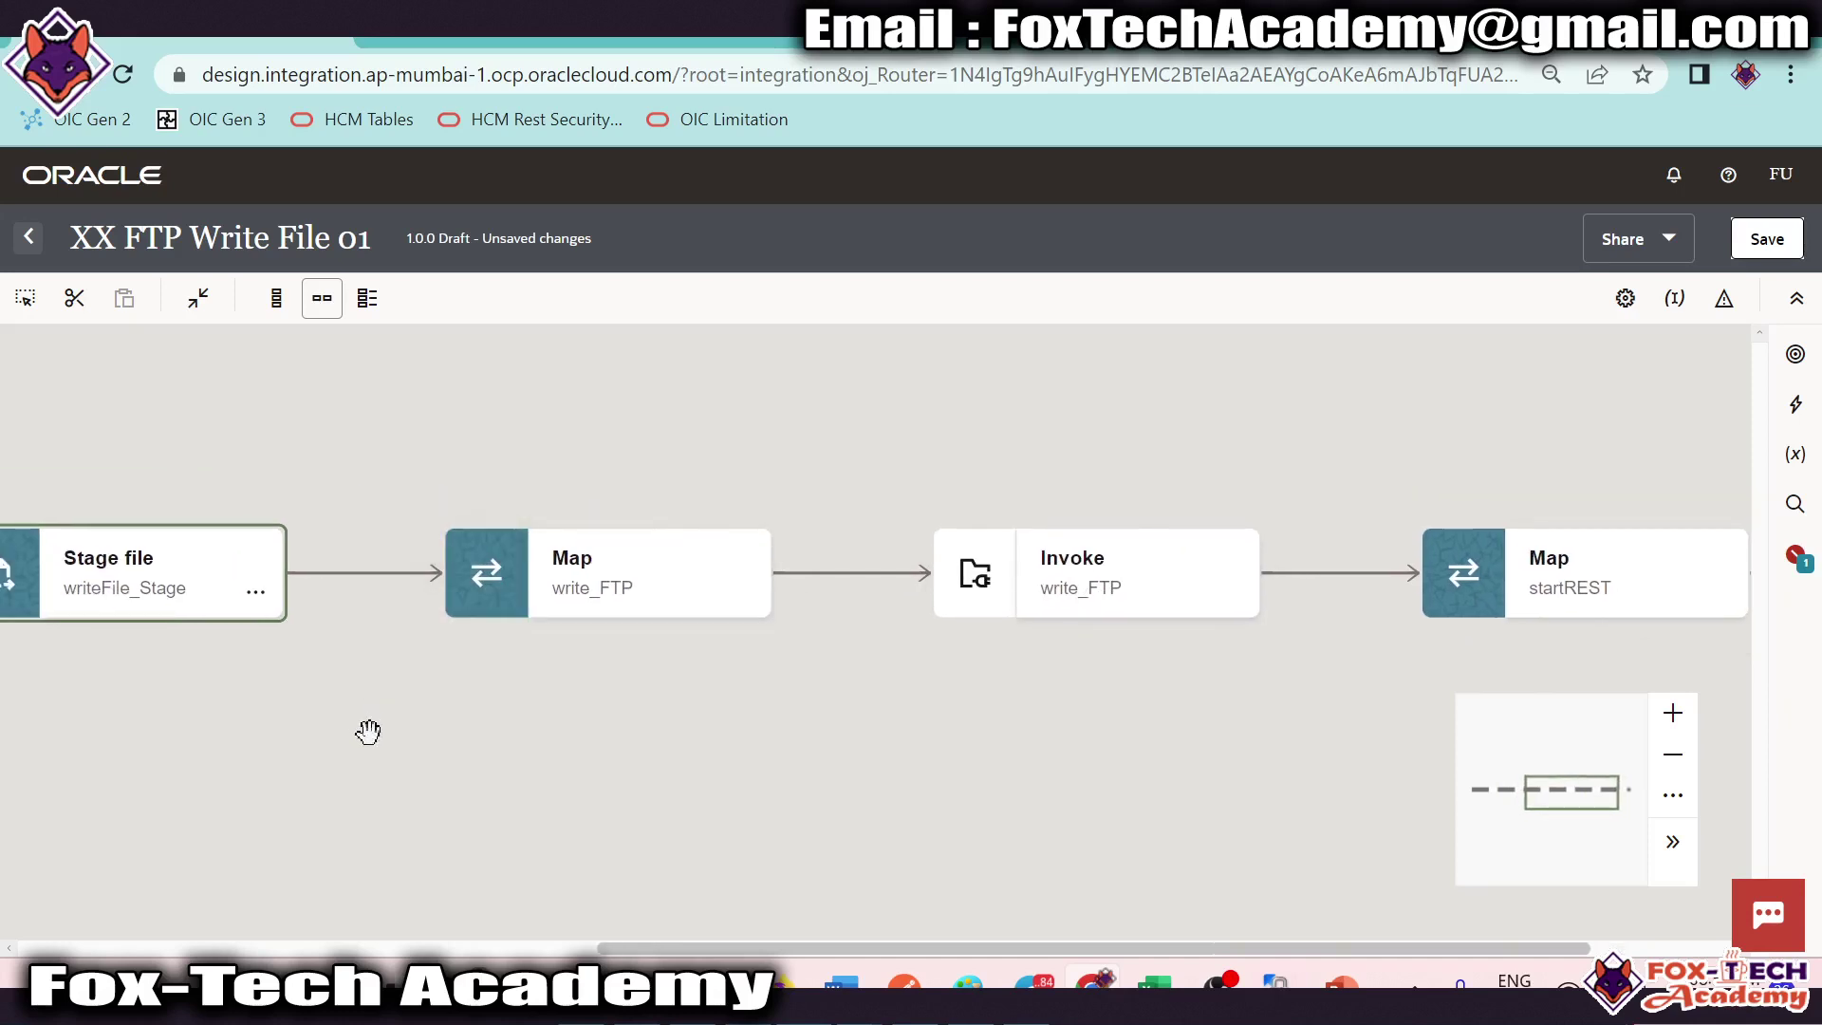
scroll(361, 732, "left", 3)
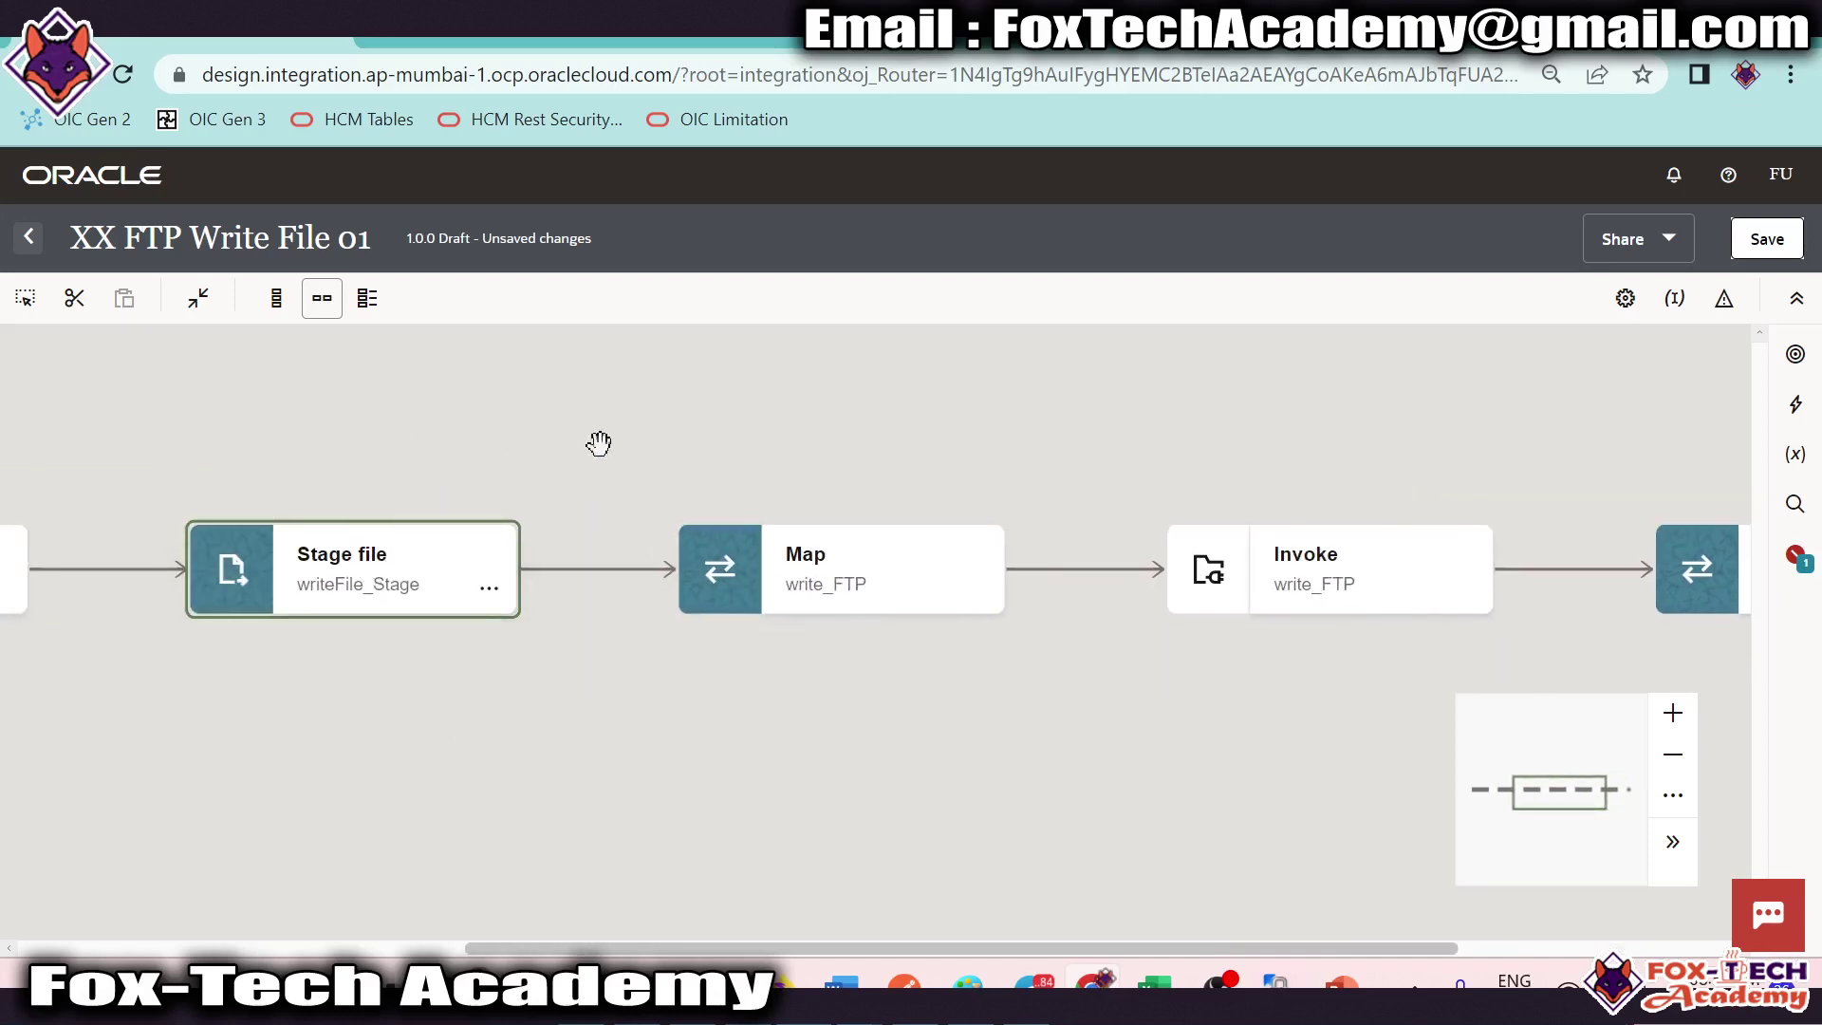
left_click(1283, 580)
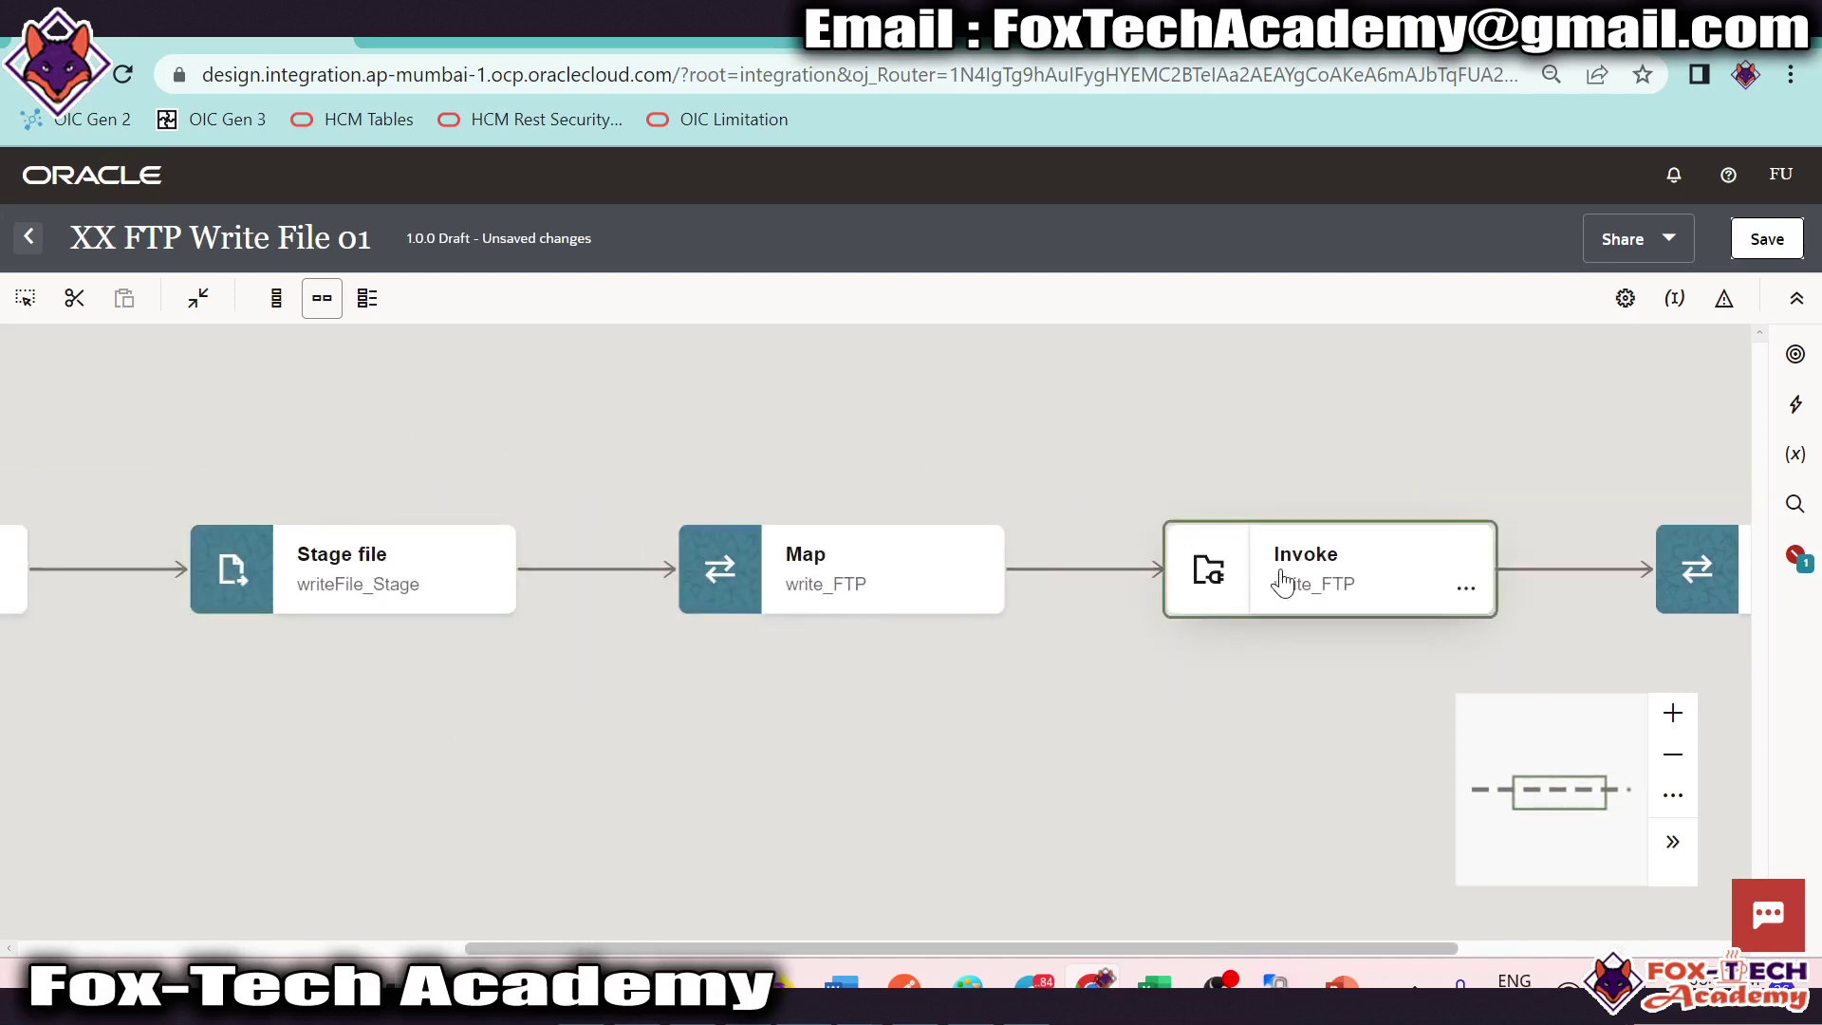
scroll(1283, 580, "right", 9)
left_click(1076, 582)
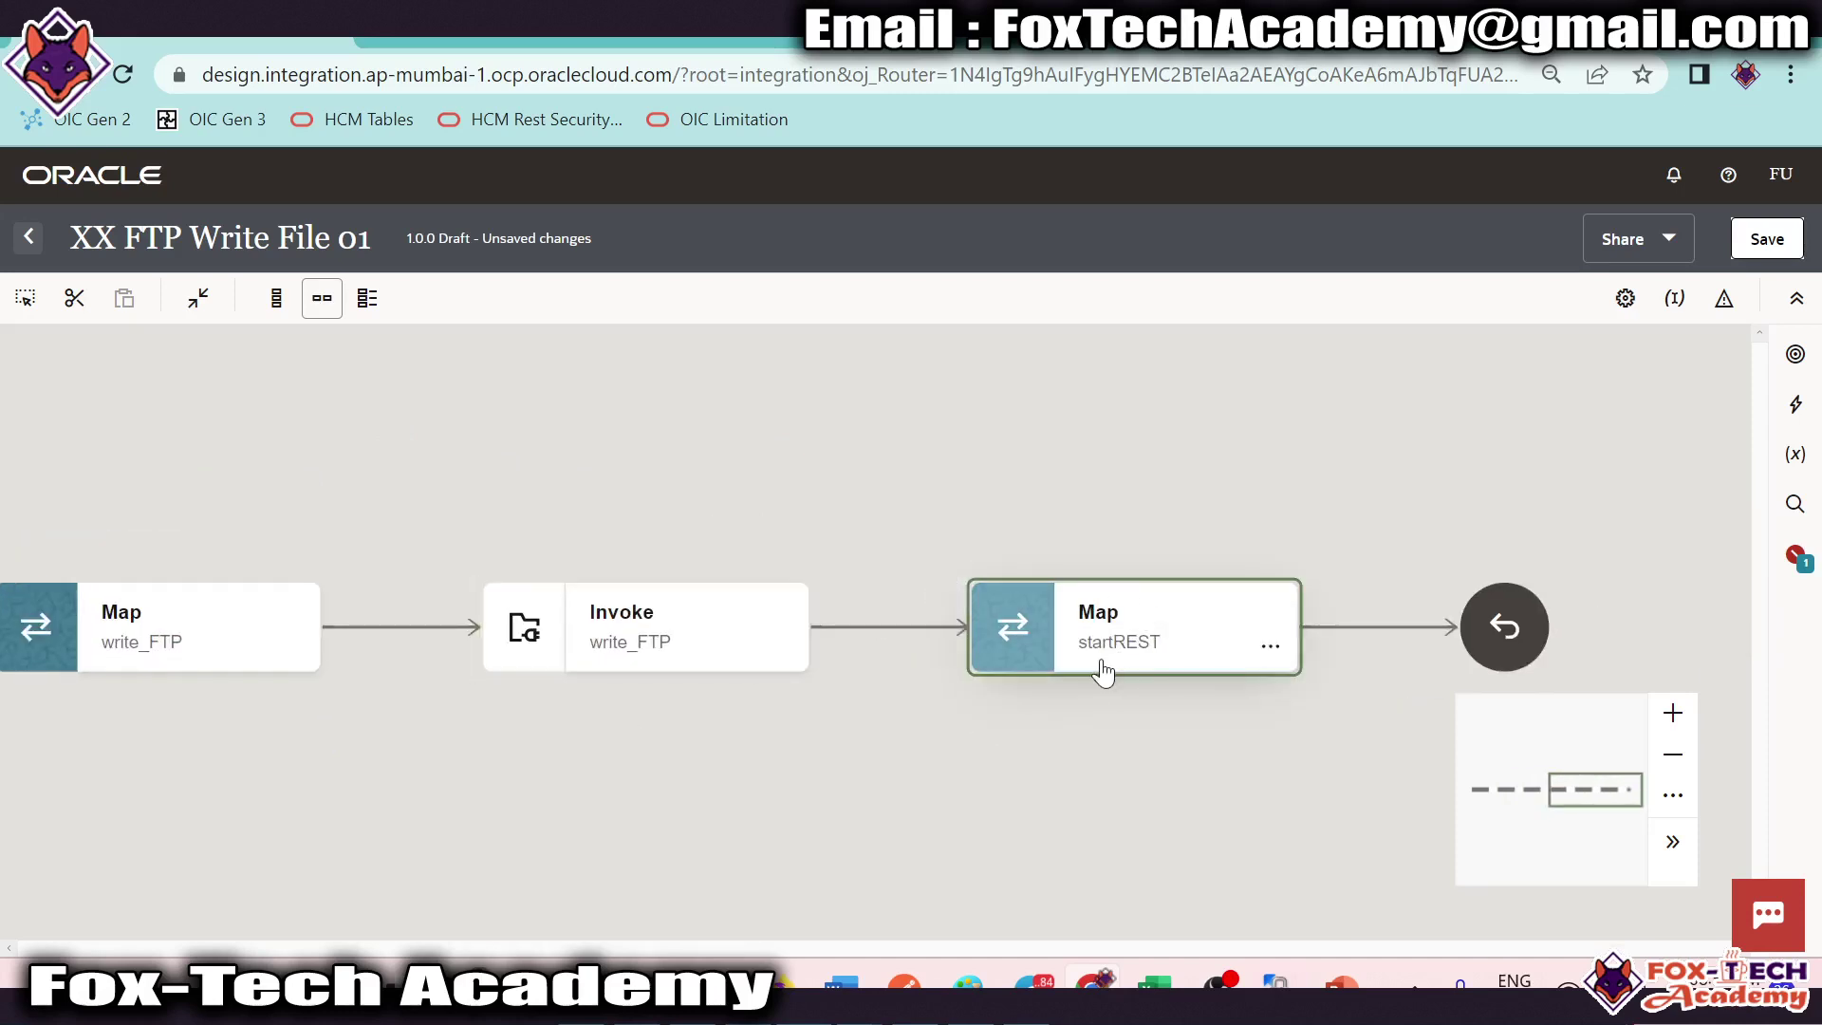
Step: Save the integration and return to the Integrations list
left_click(1789, 244)
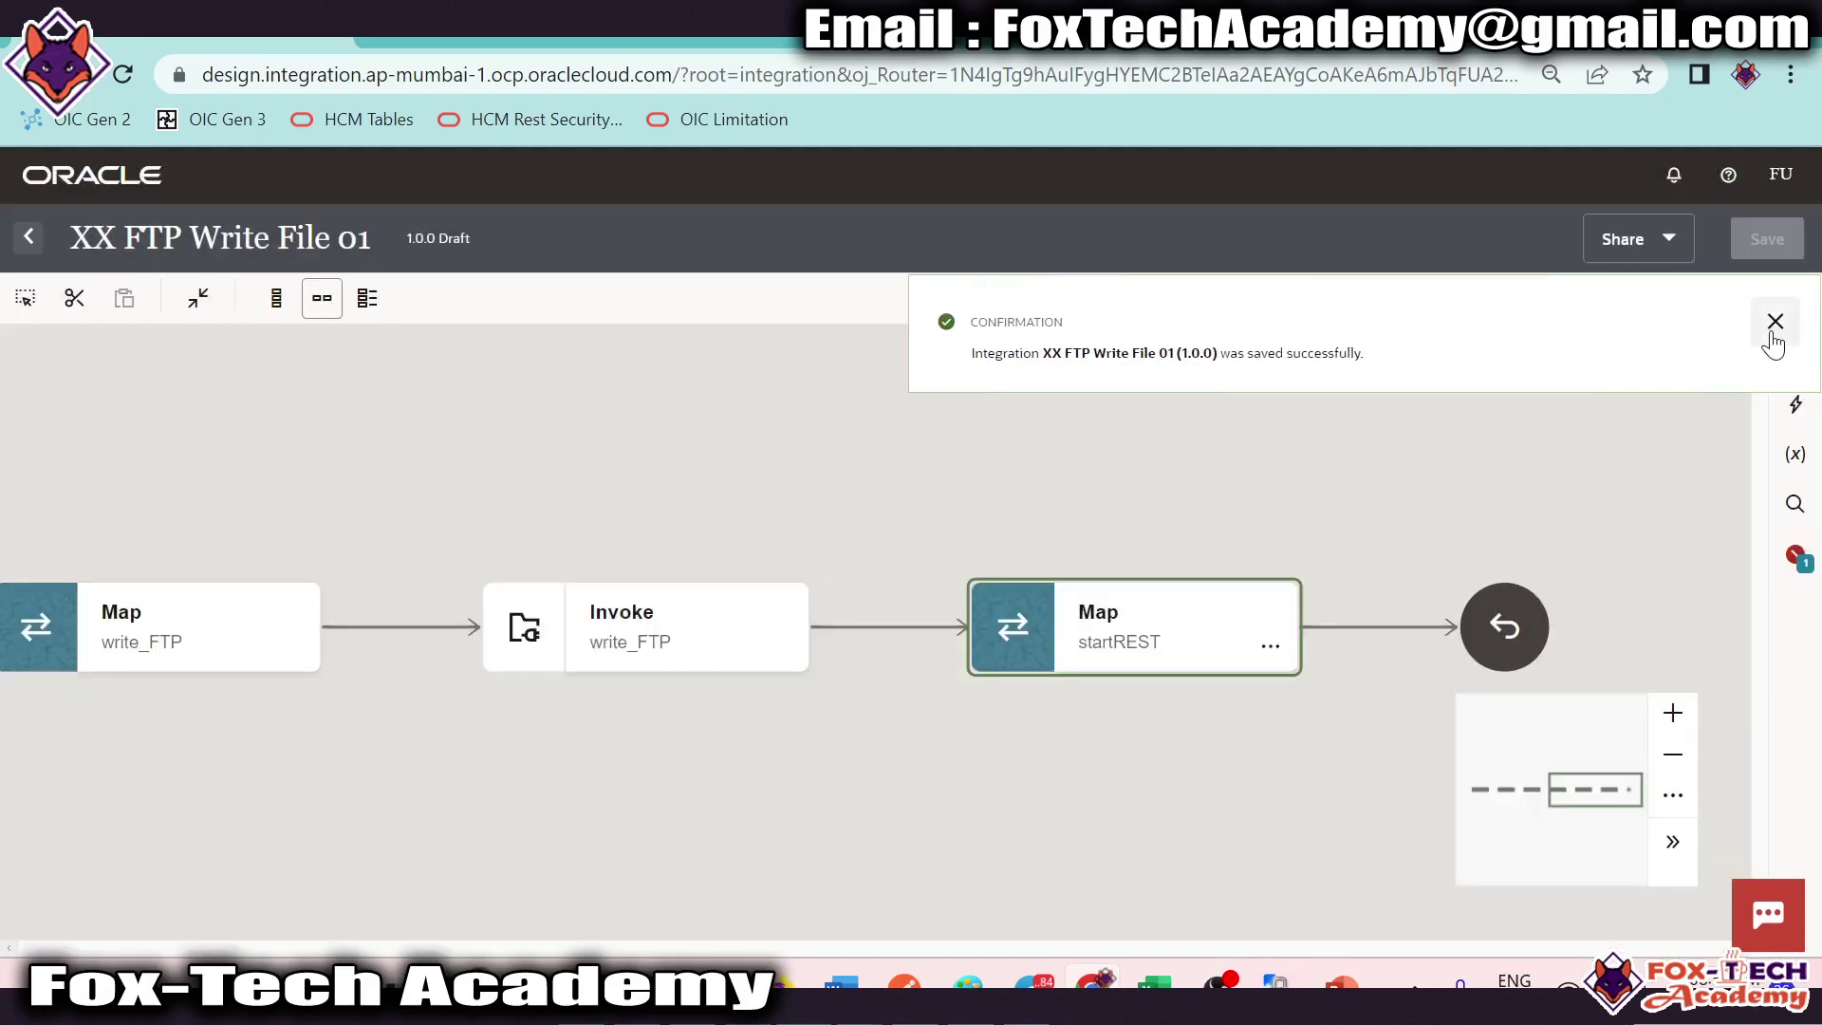
left_click(1773, 324)
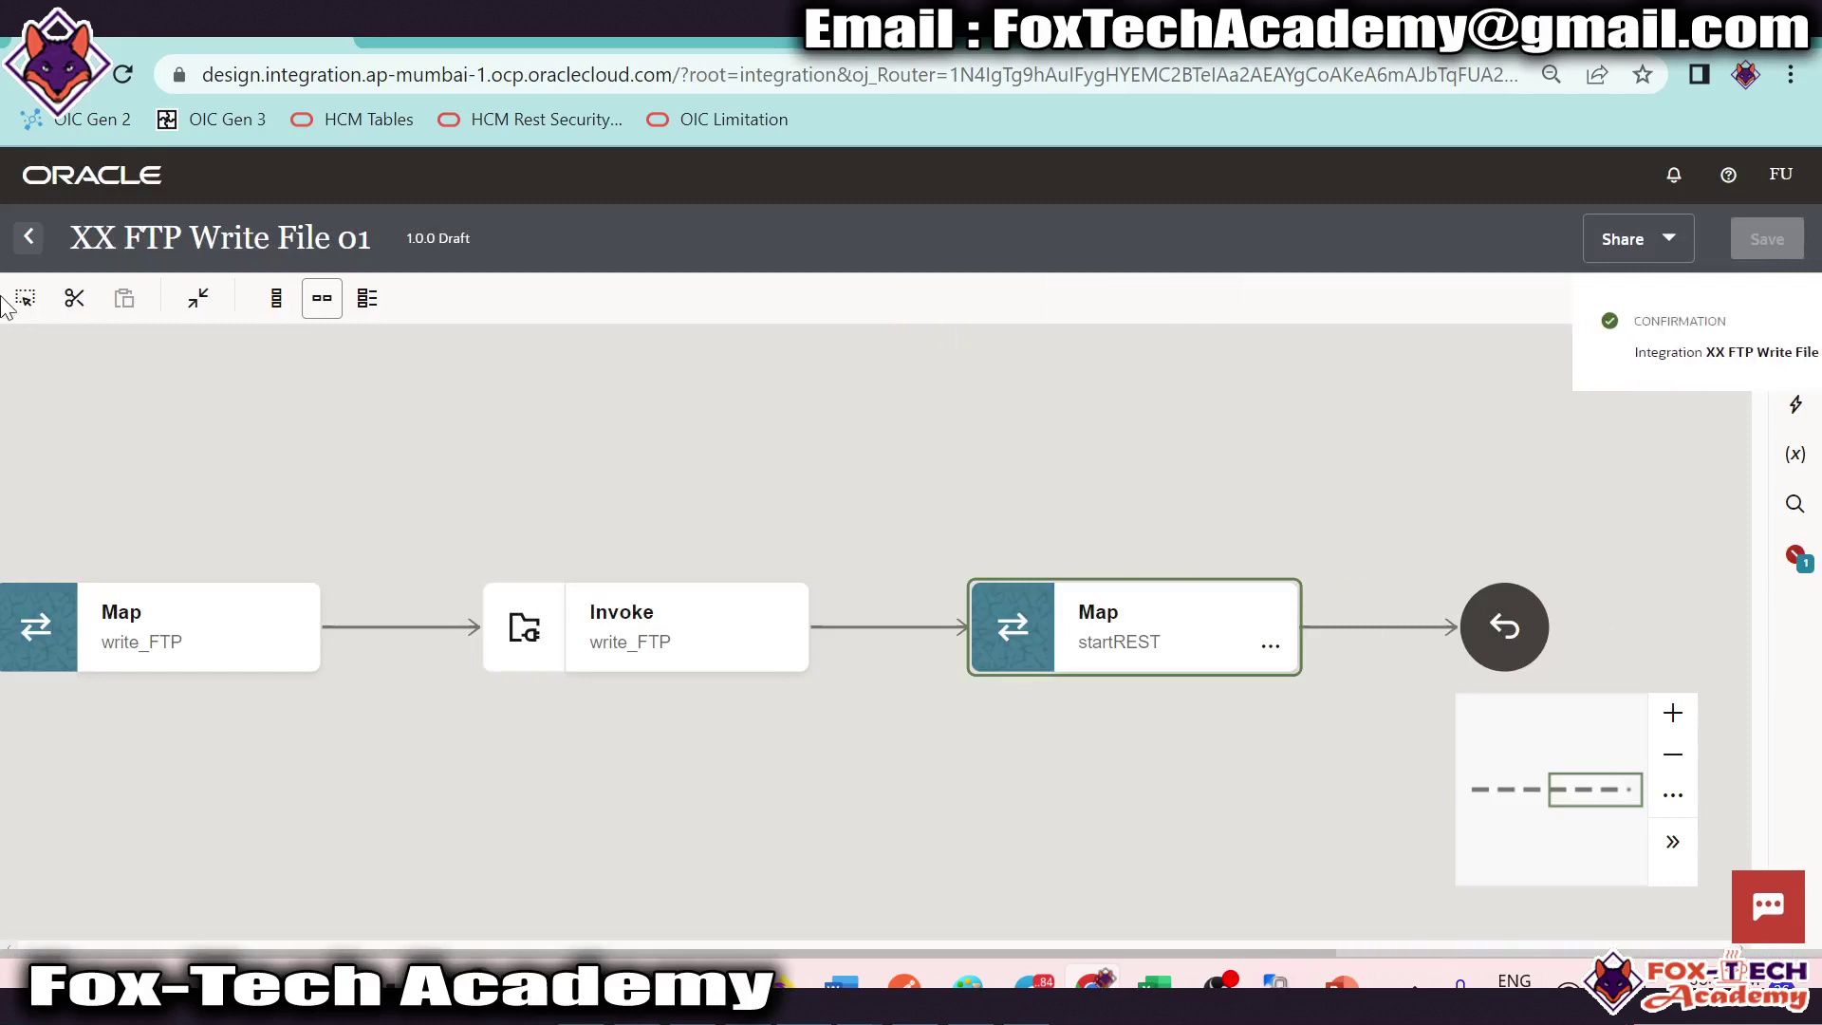
left_click(29, 237)
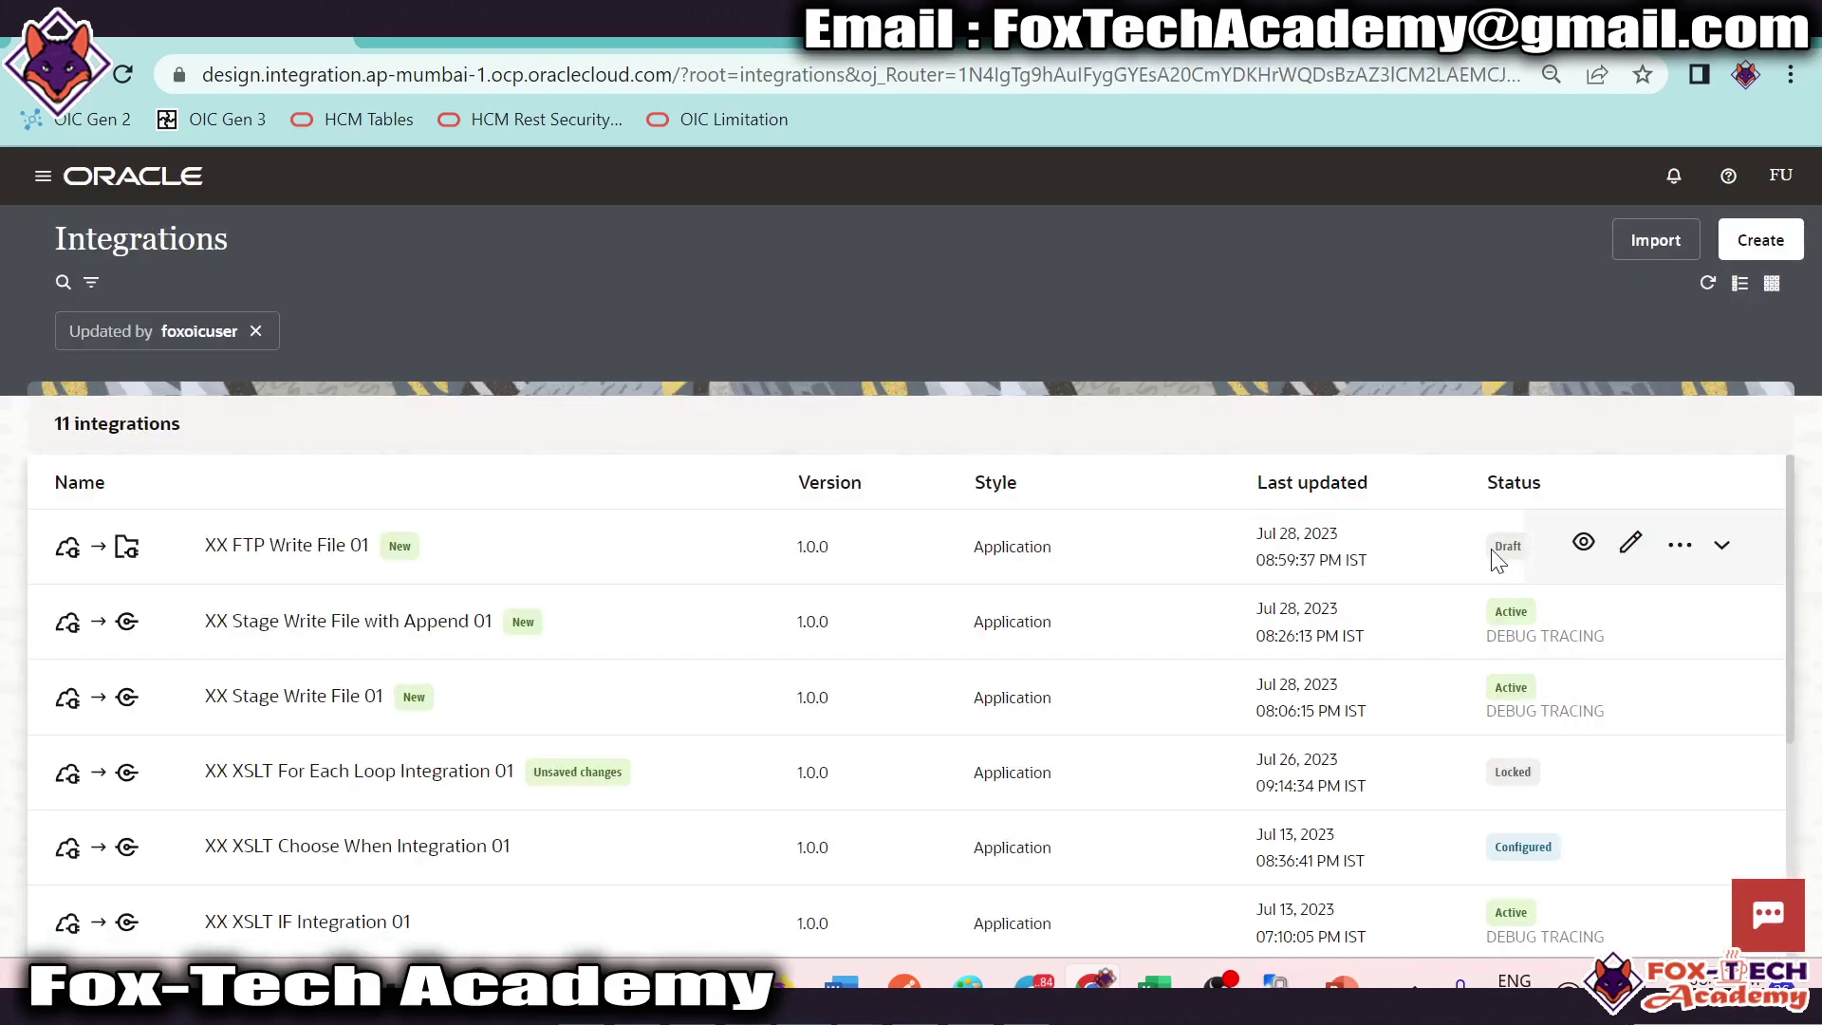
Step: Reopen XX FTP Write File 01, assign DOB from EmployeeData as the primary business identifier, and save and close the integration
left_click(1640, 558)
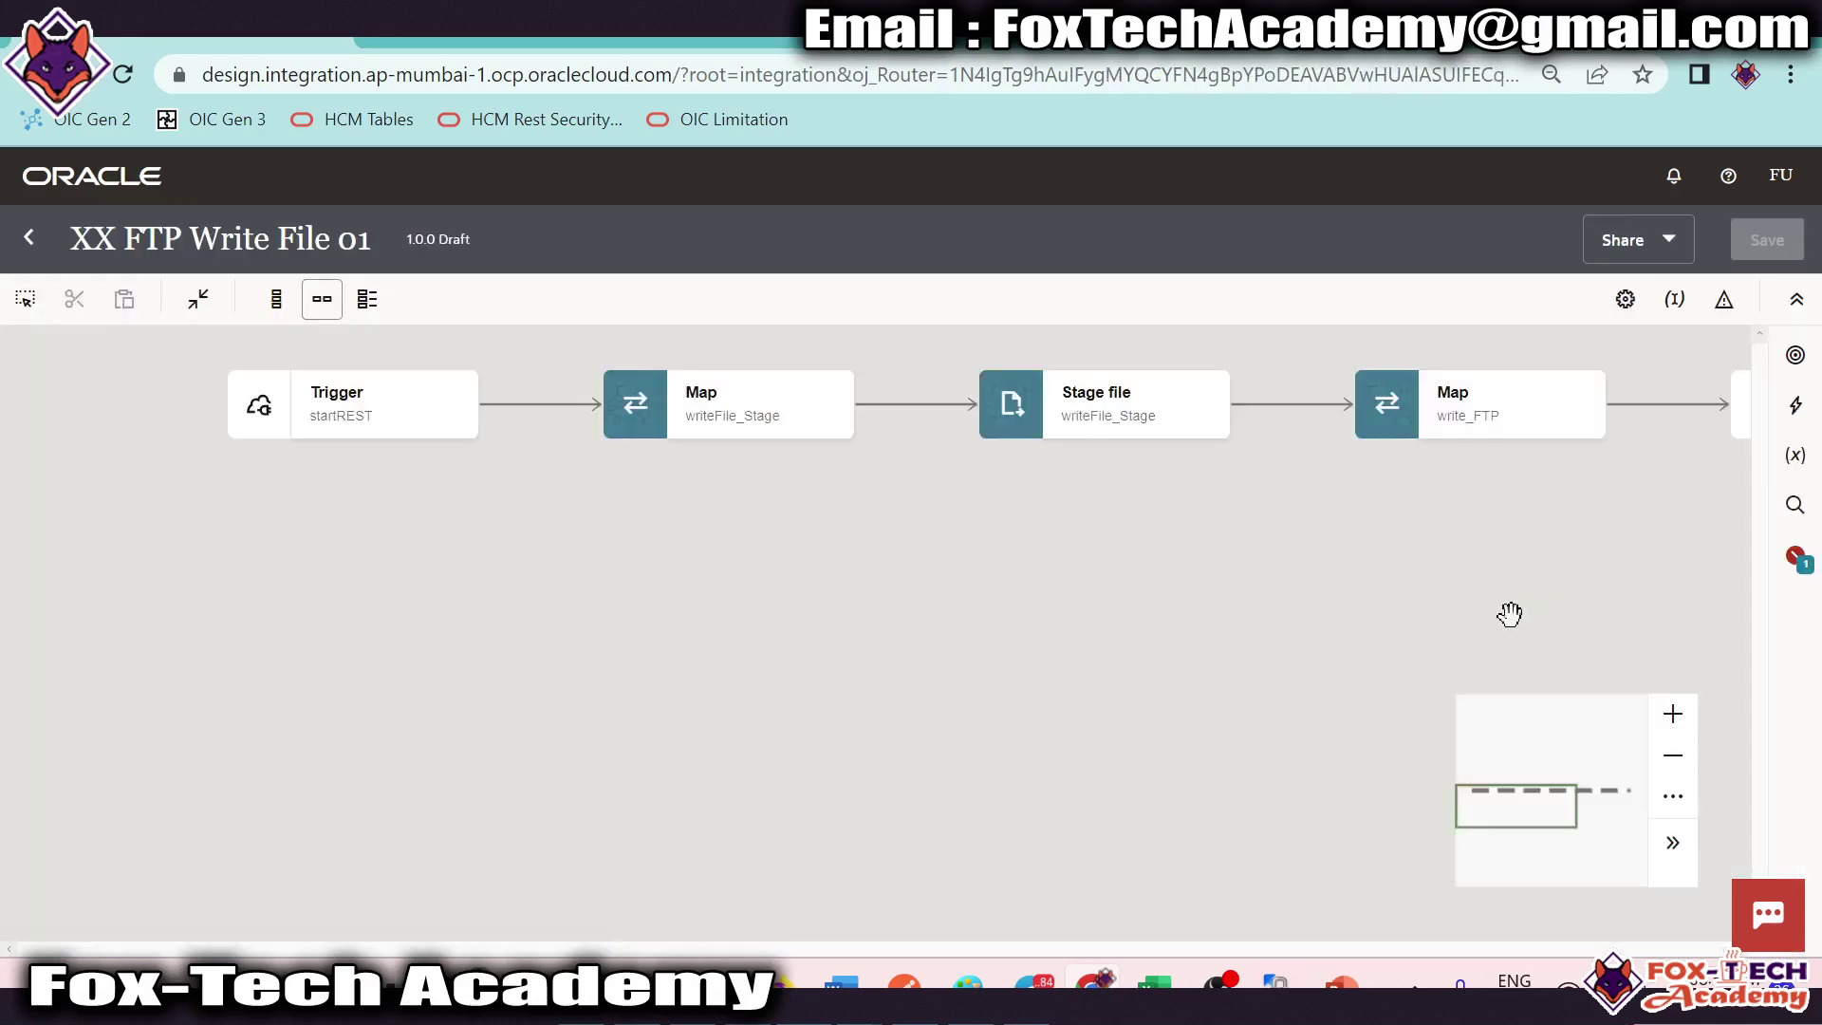
left_click(1802, 559)
left_click(1674, 299)
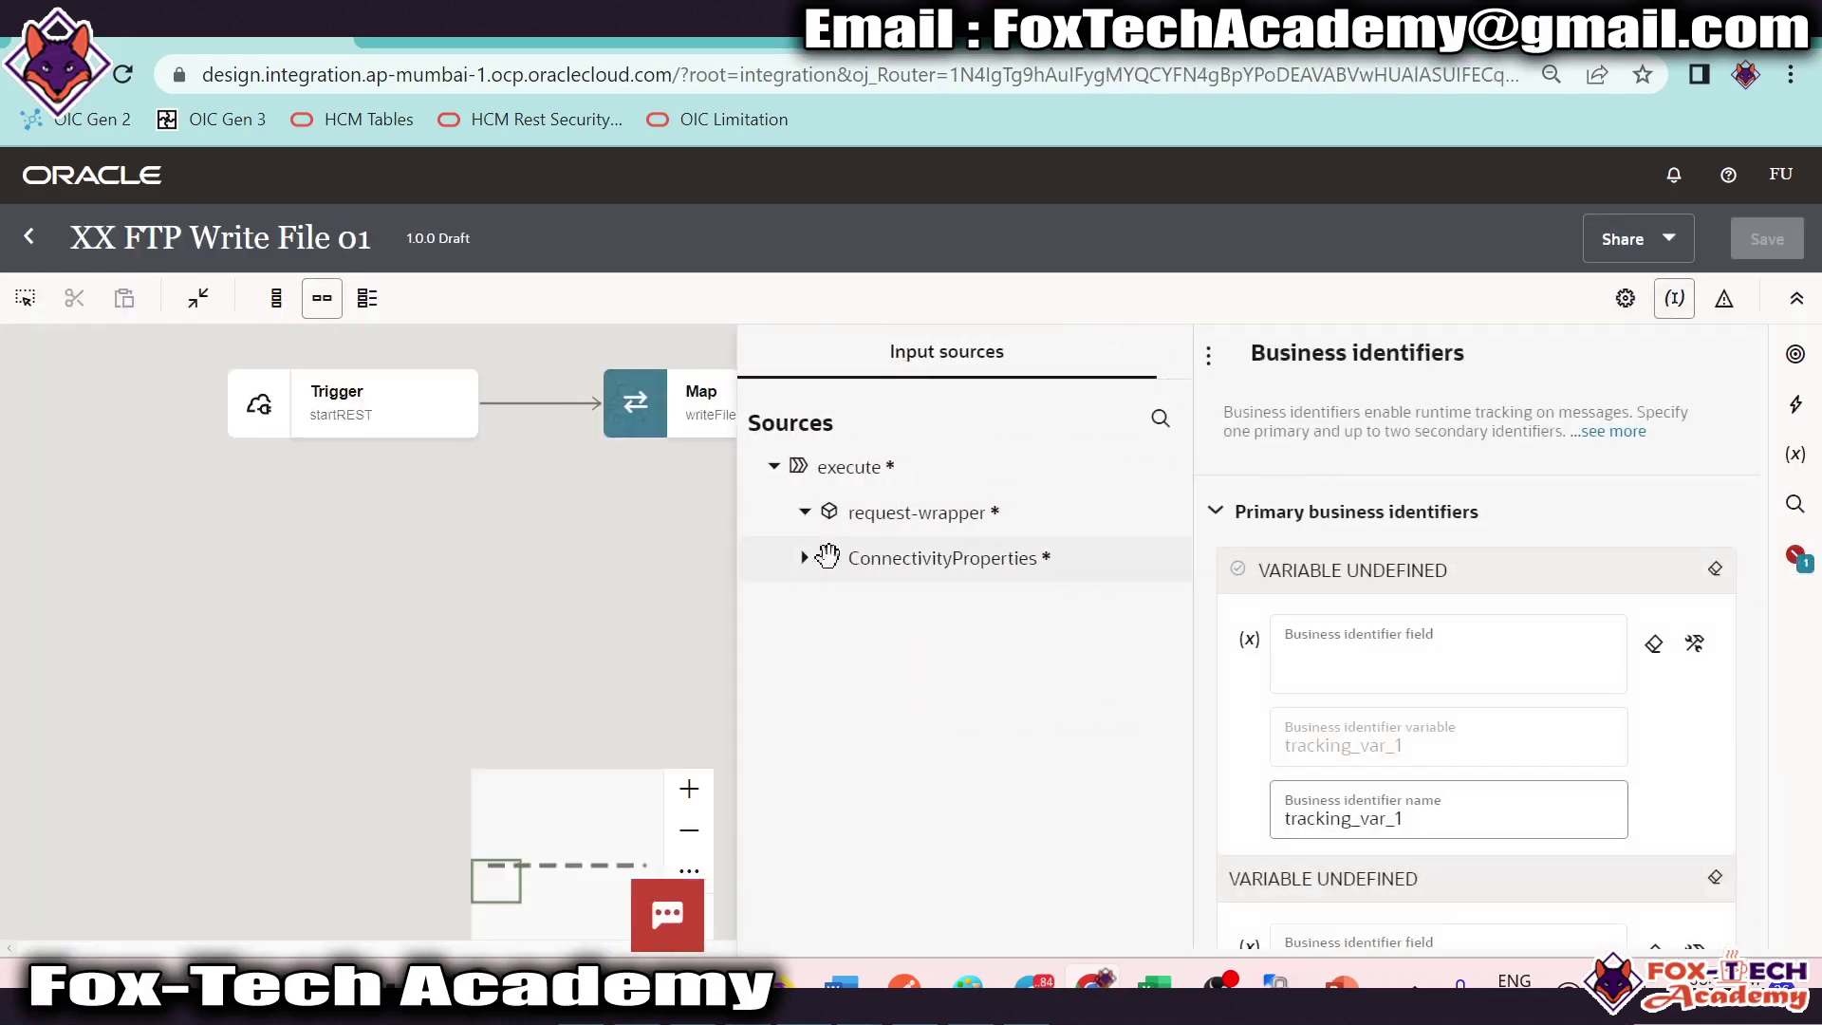
left_click(805, 513)
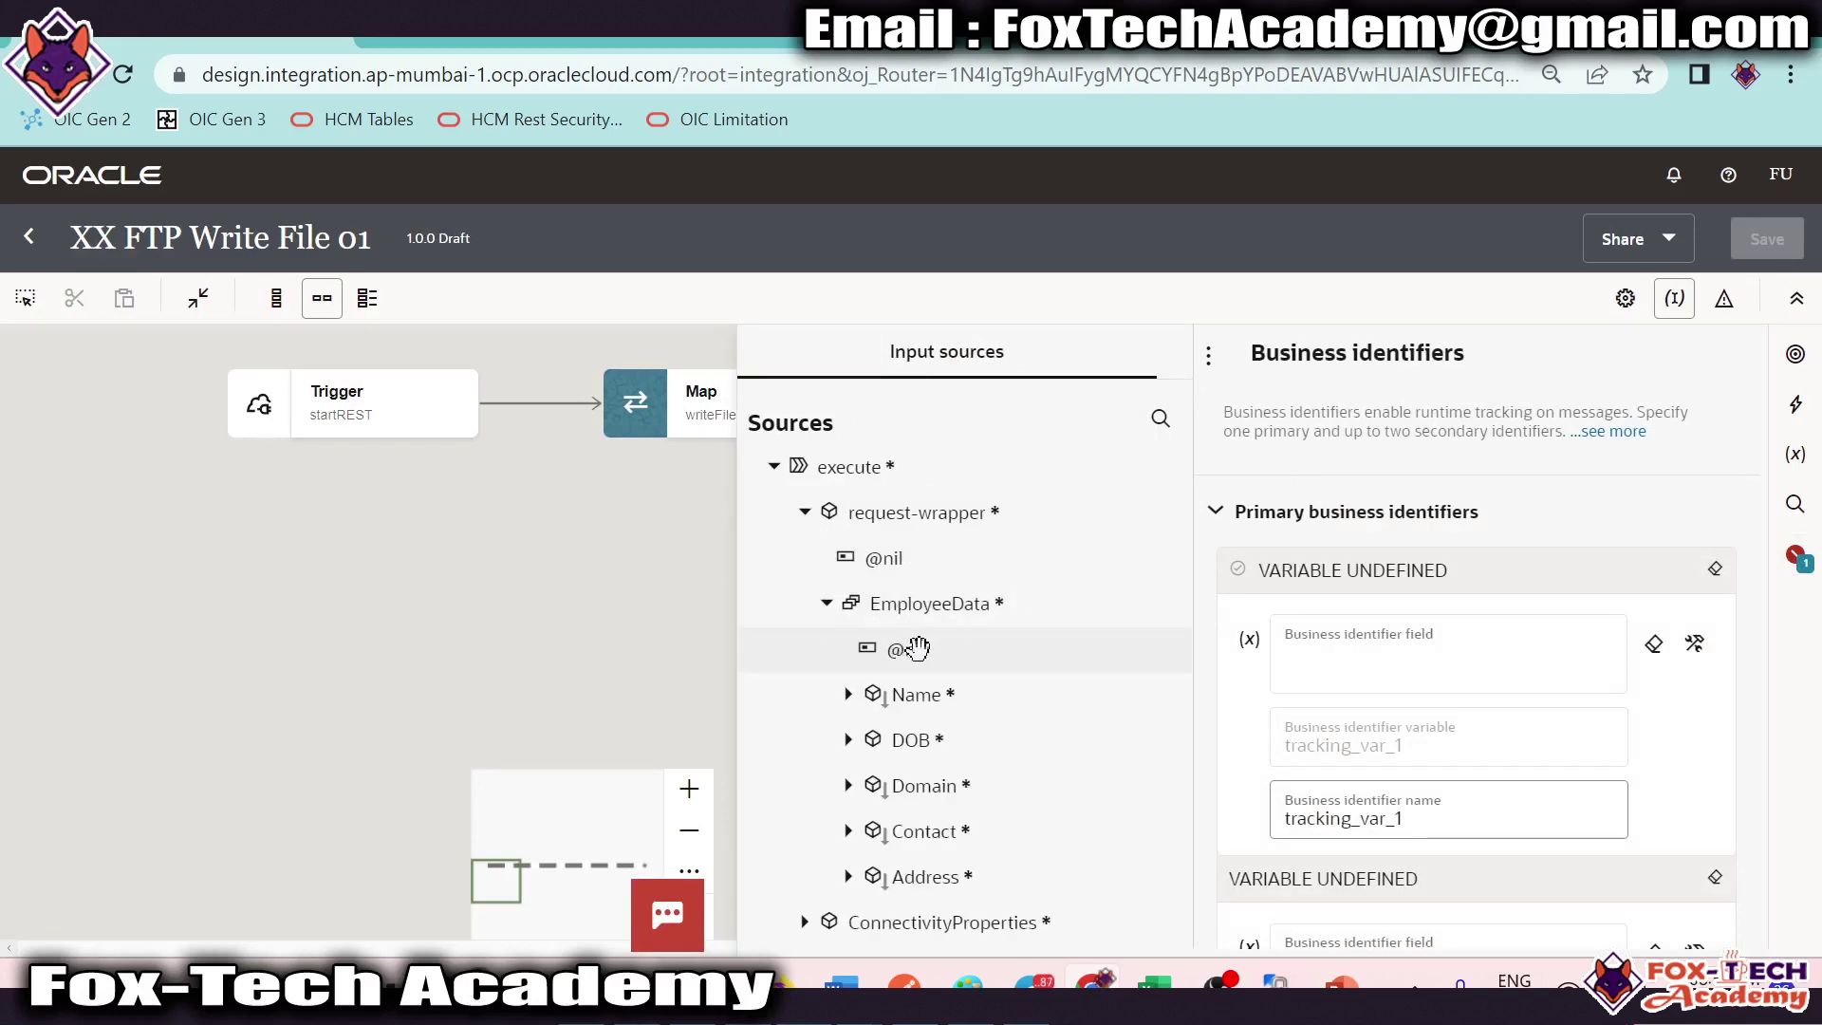
left_click_drag(909, 739, 1377, 655)
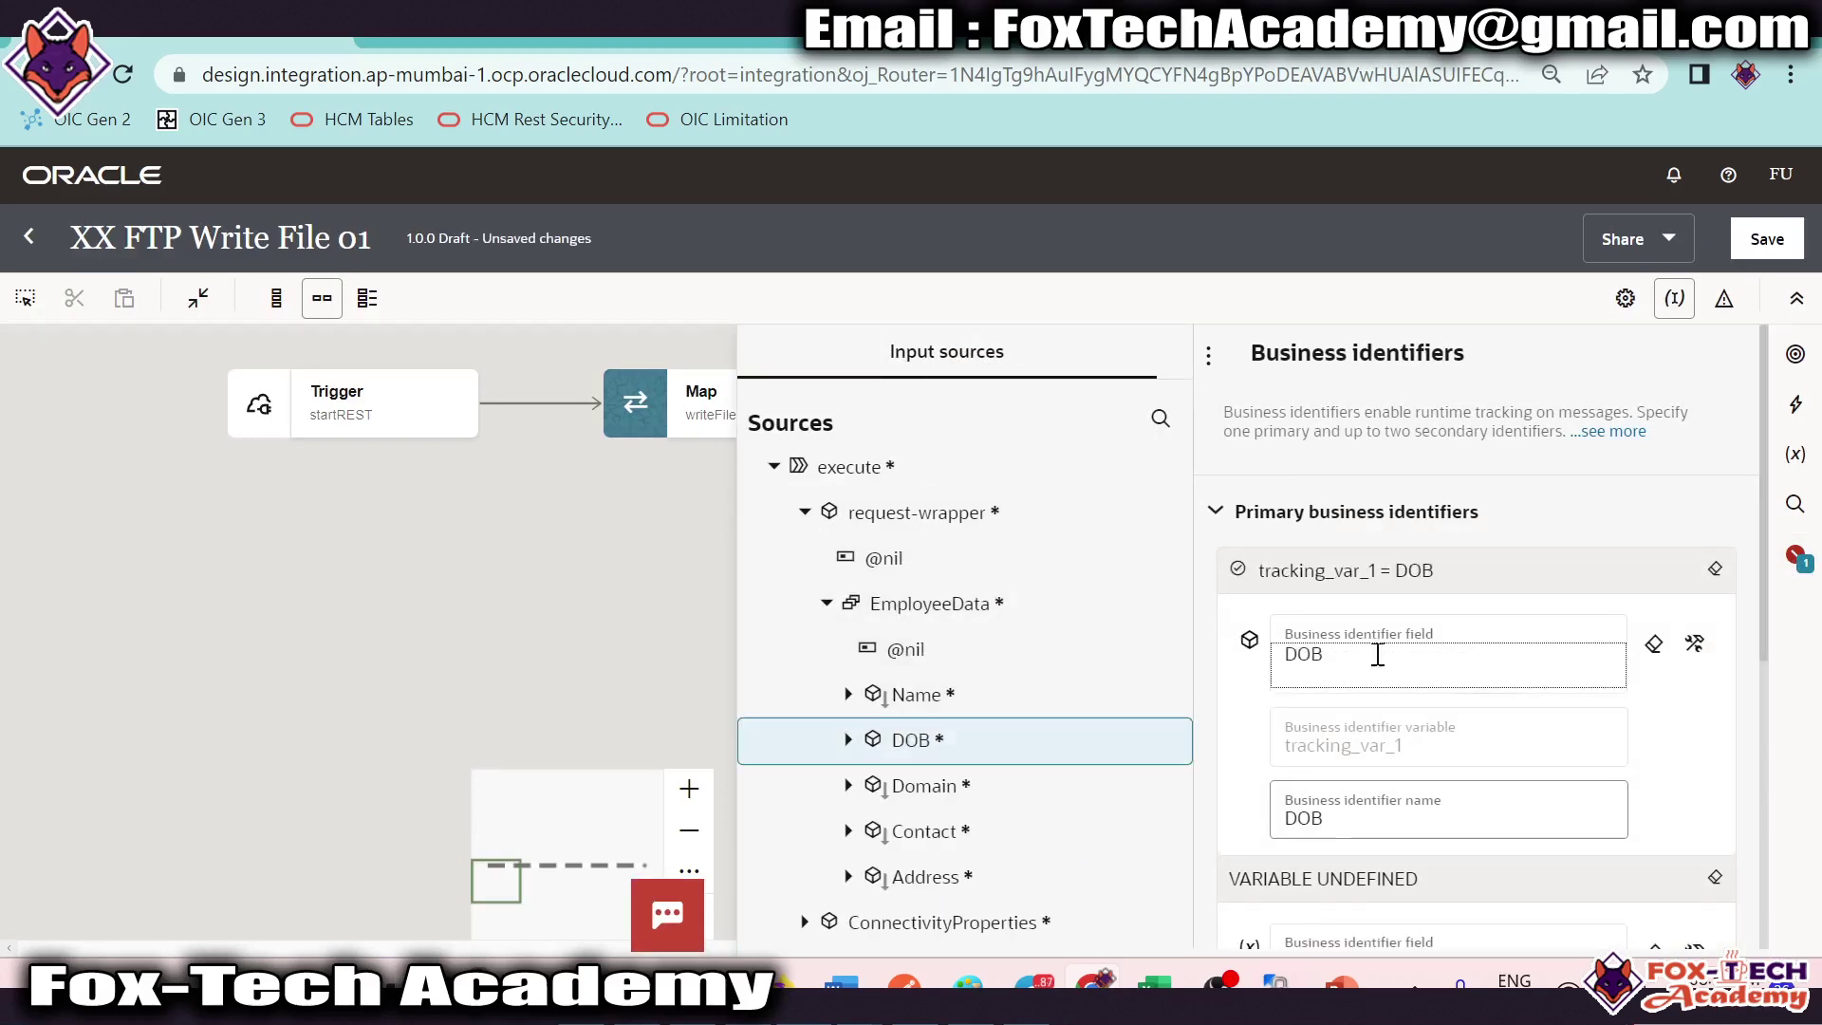
left_click(1766, 239)
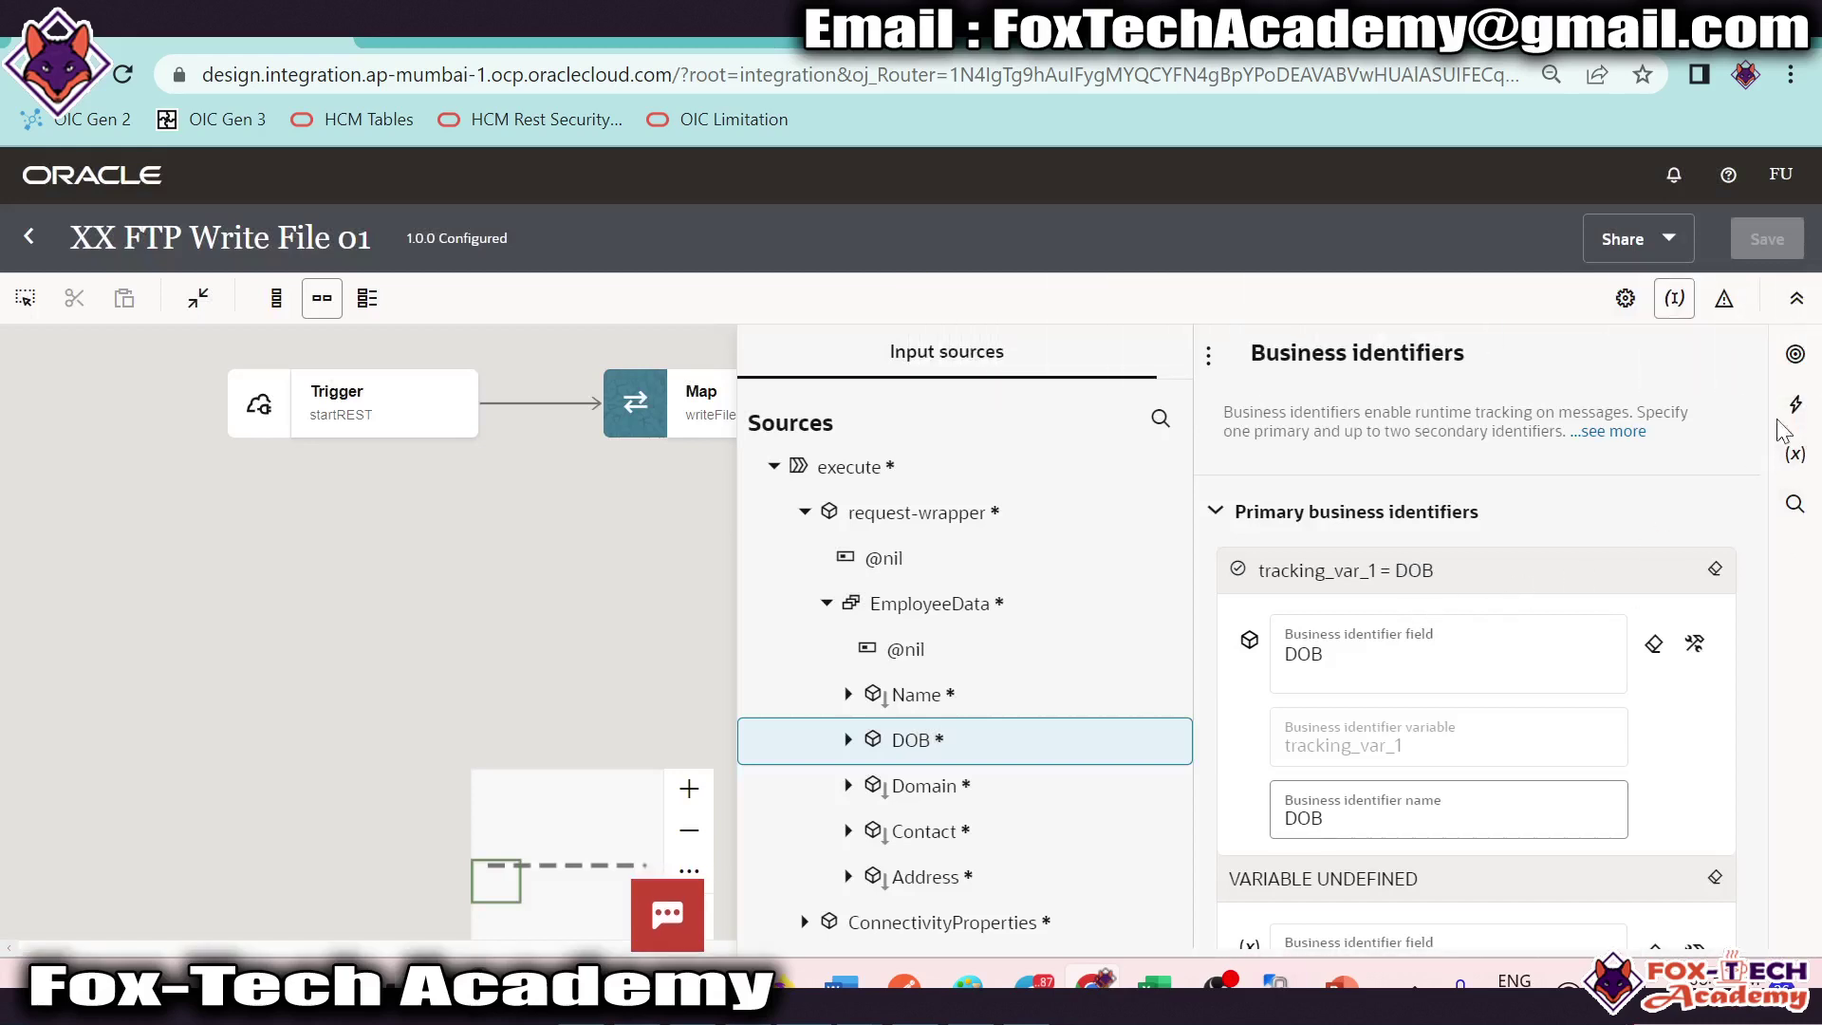
left_click(28, 237)
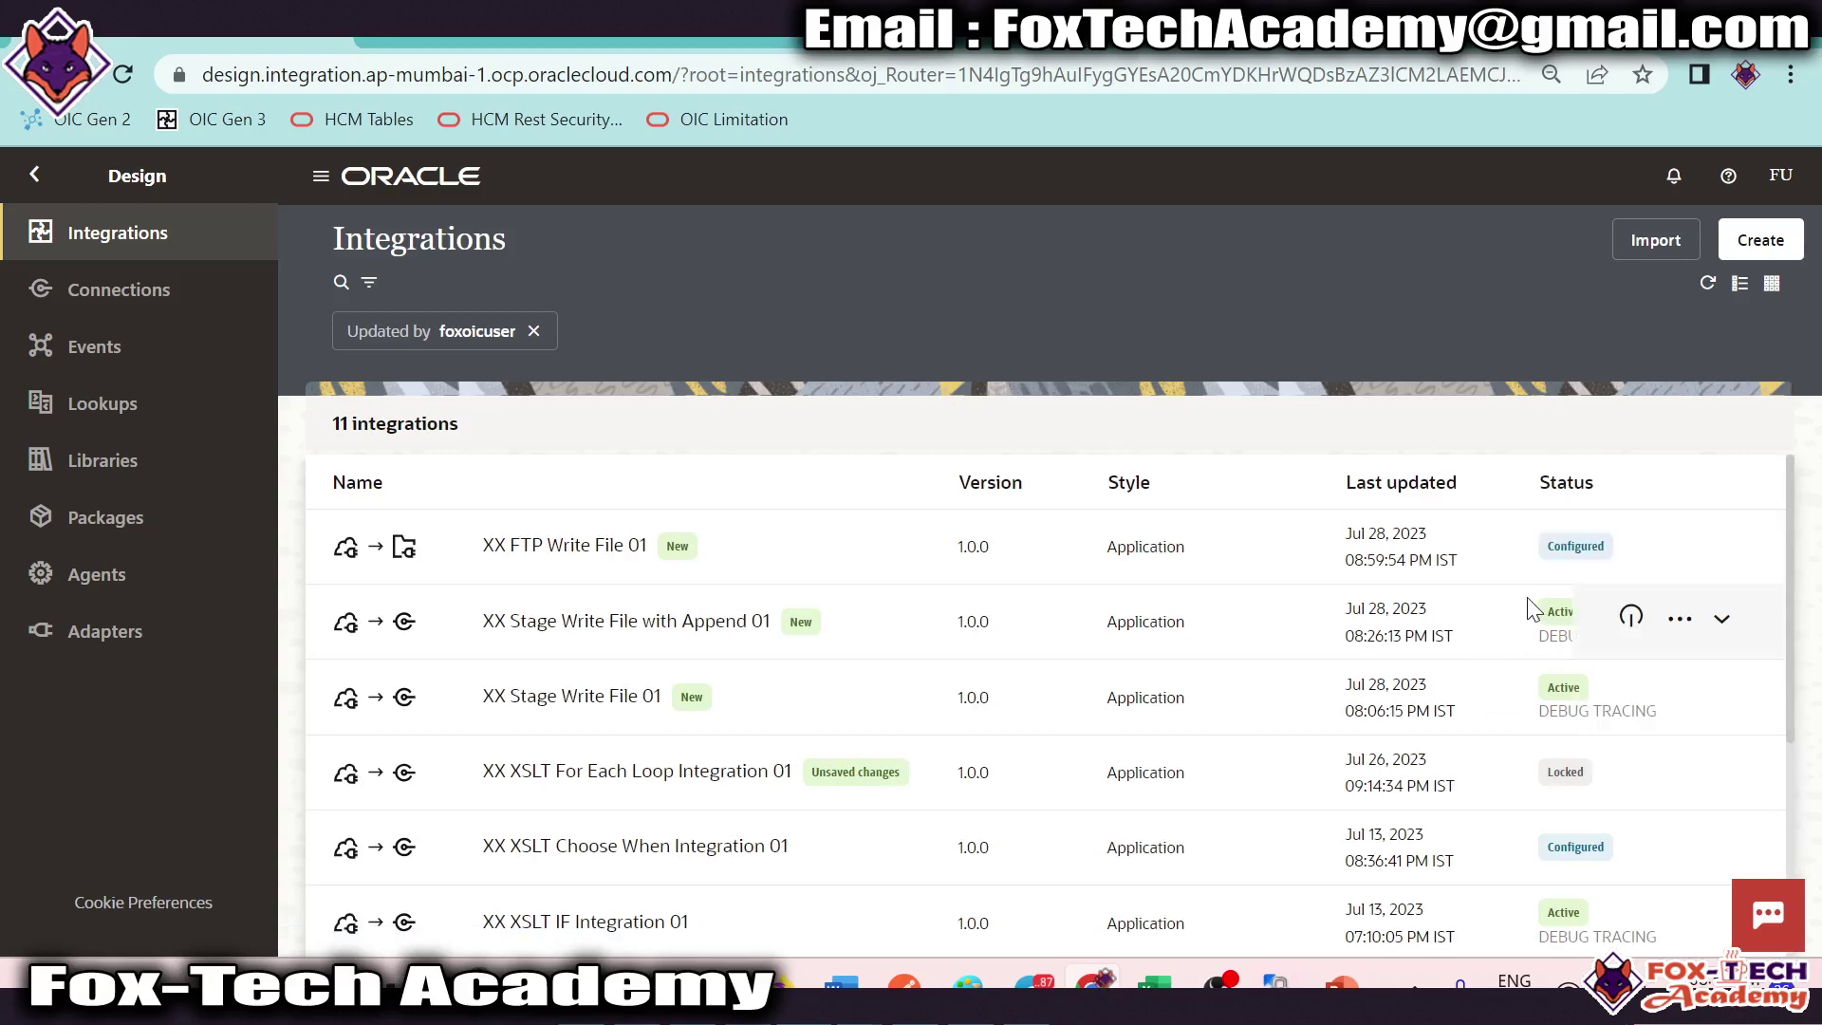
Step: Activate XX FTP Write File 01 with Debug tracing and refresh the integrations list for its status
left_click(1636, 545)
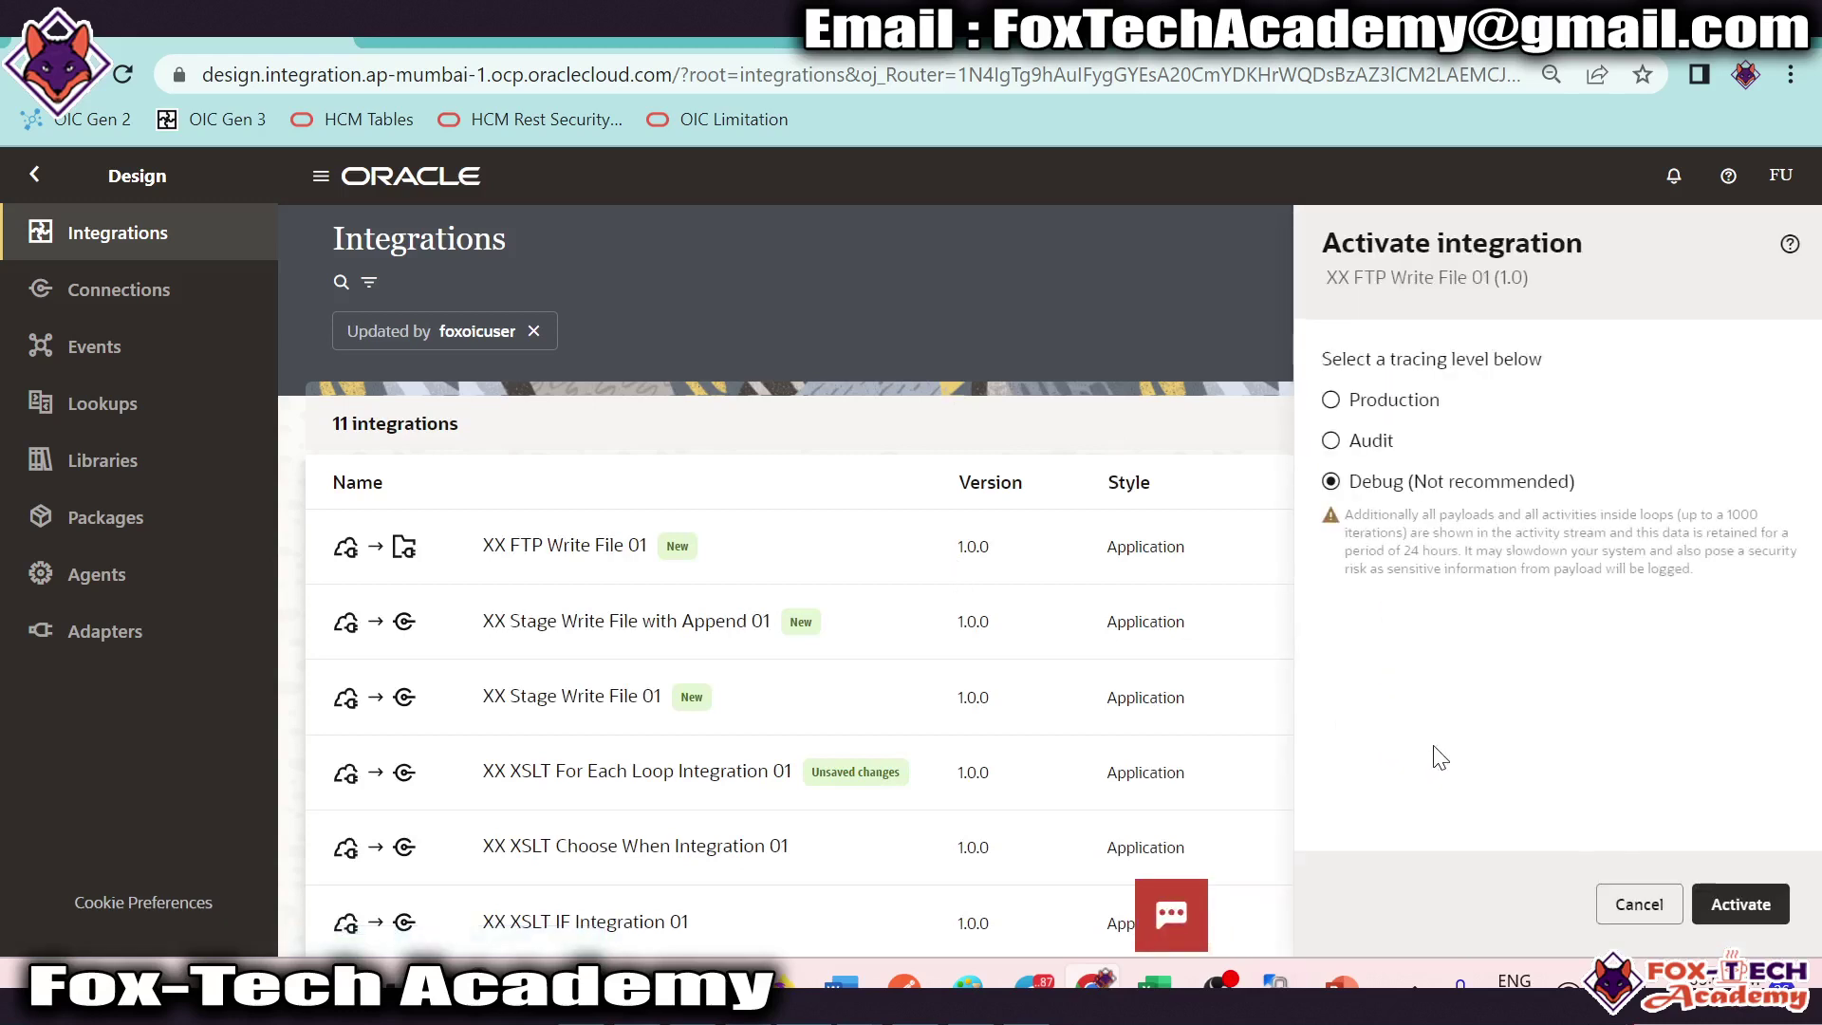
left_click(1750, 906)
left_click(1776, 380)
left_click(1707, 282)
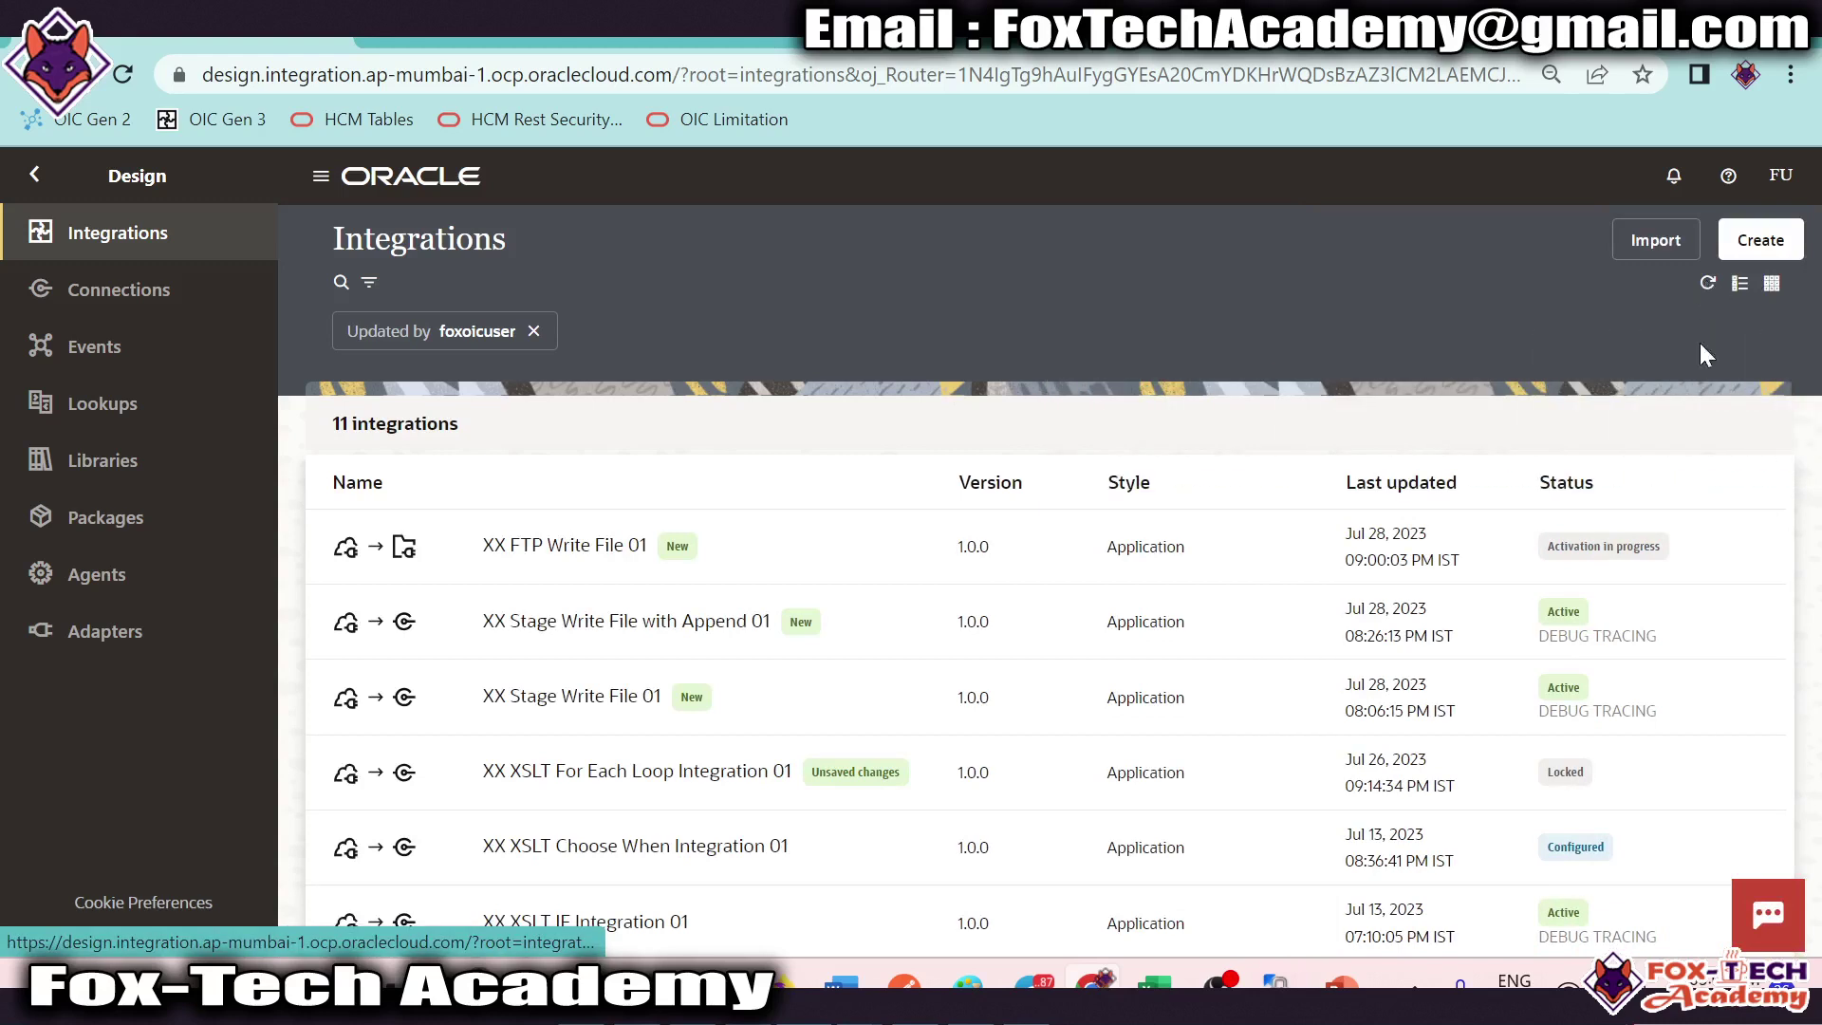
left_click(1707, 283)
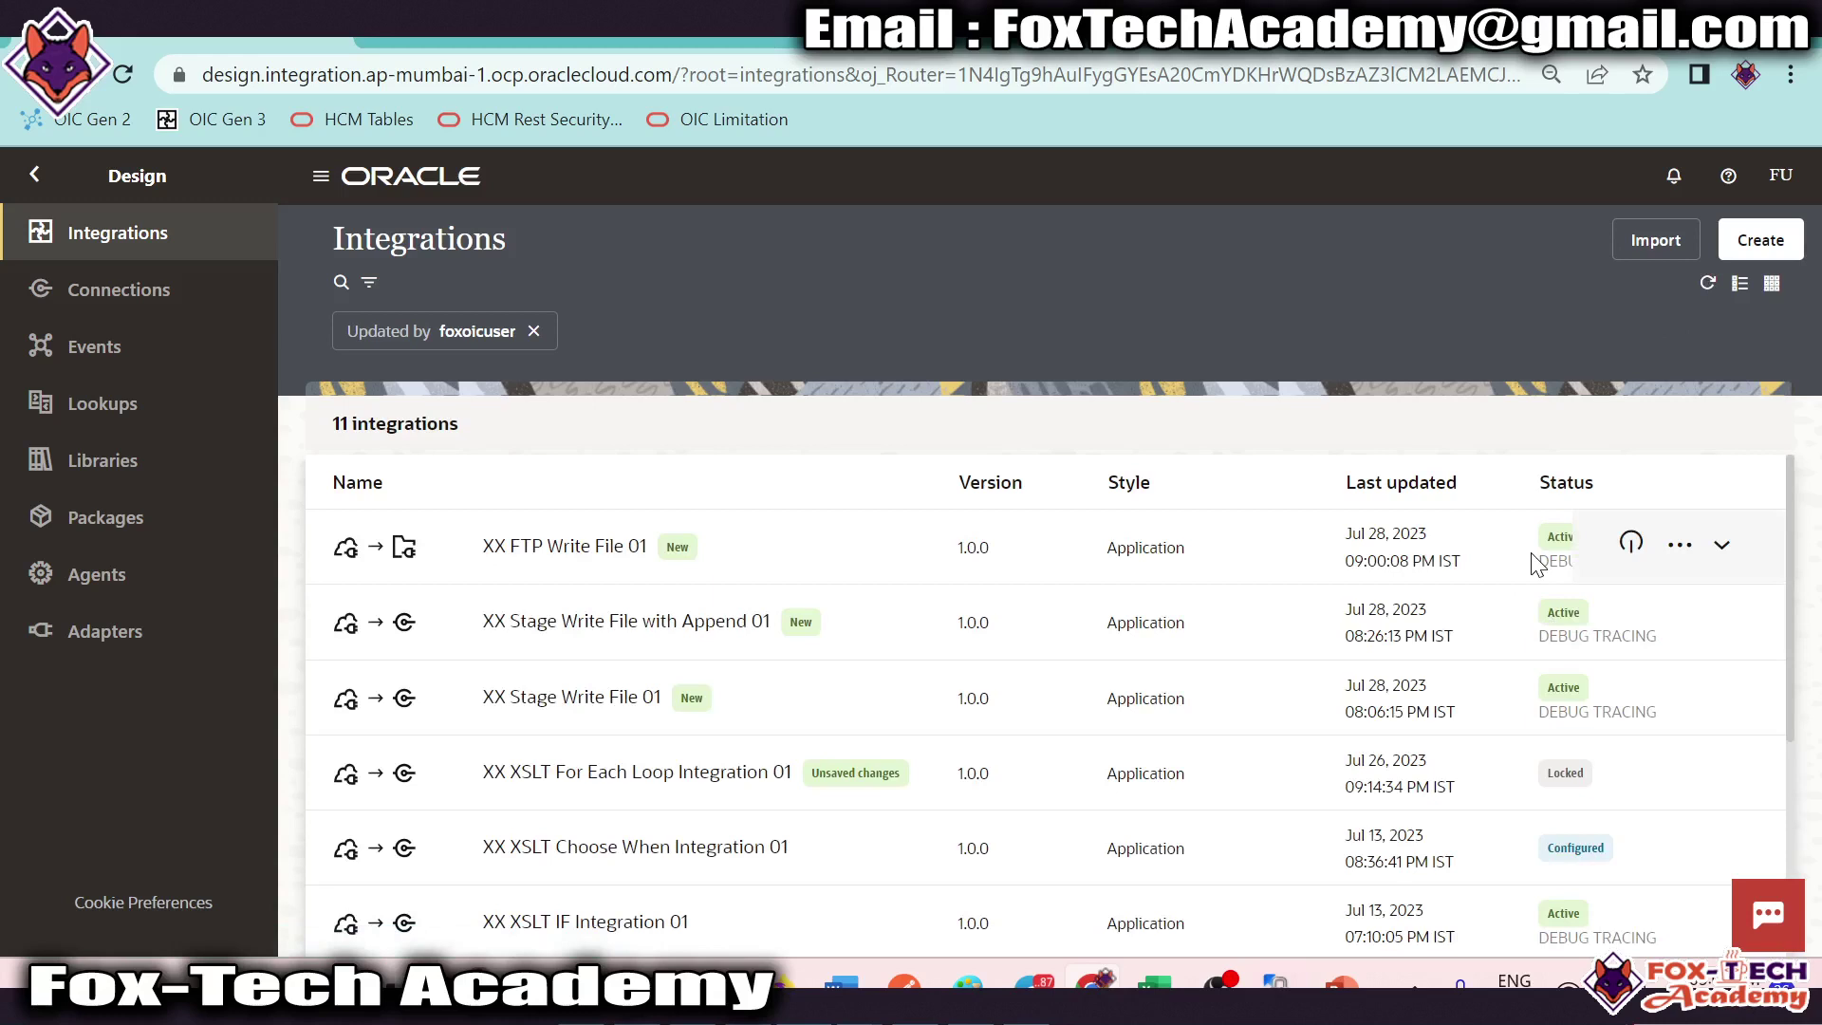
Step: Switch to the SFTP client and refresh the remote /OIC/Stage File folder to check its contents before the test
left_click(1281, 982)
right_click(828, 344)
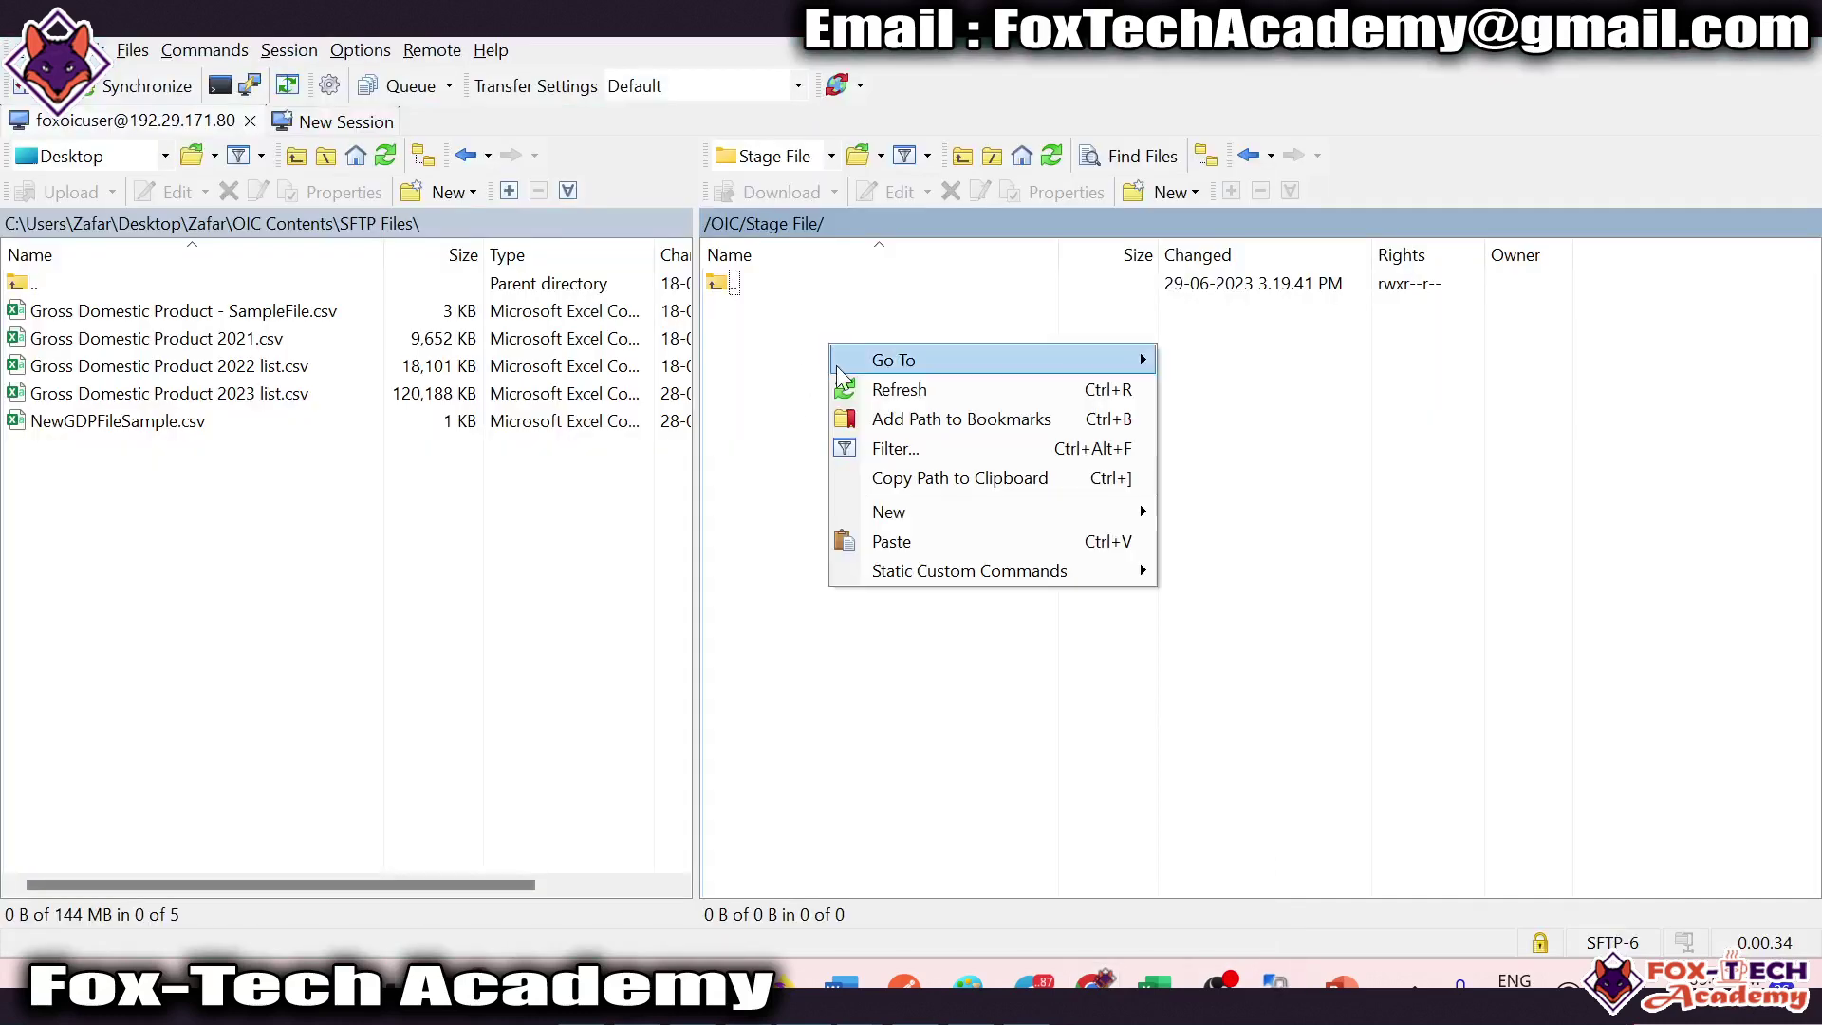
left_click(912, 393)
right_click(865, 377)
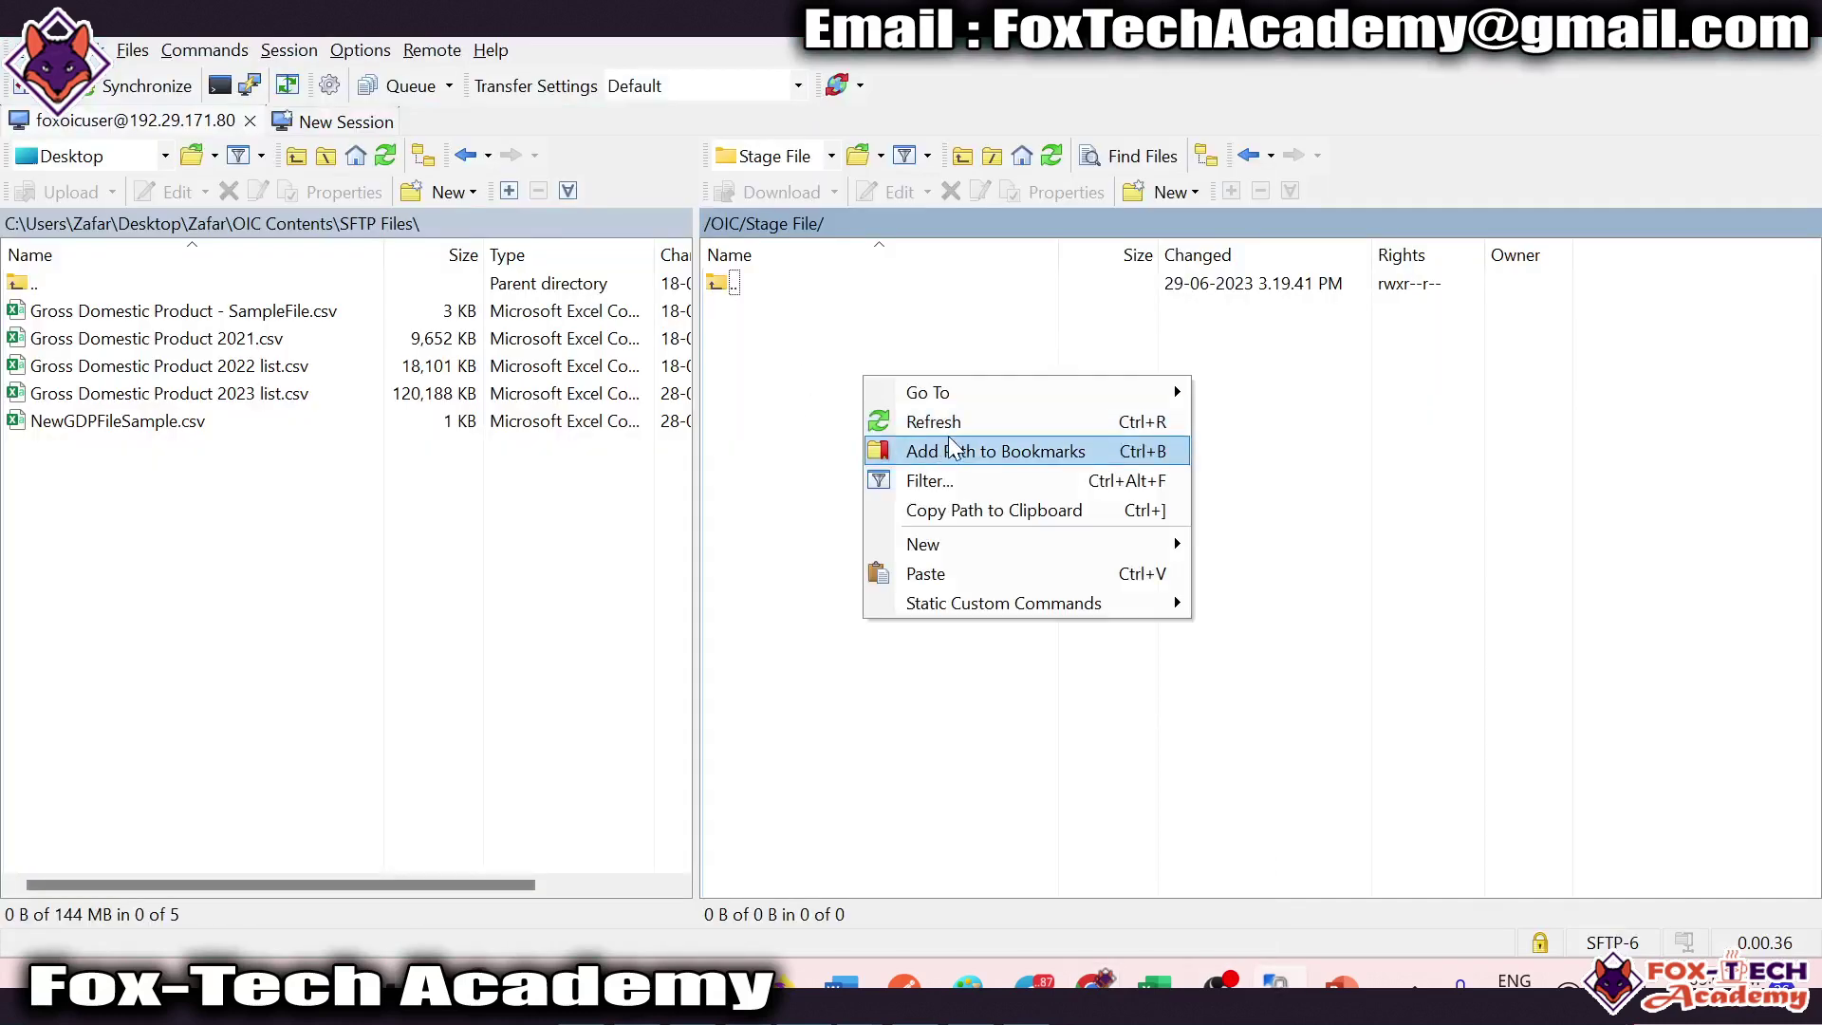
left_click(952, 450)
left_click(1043, 541)
right_click(871, 372)
key("Escape")
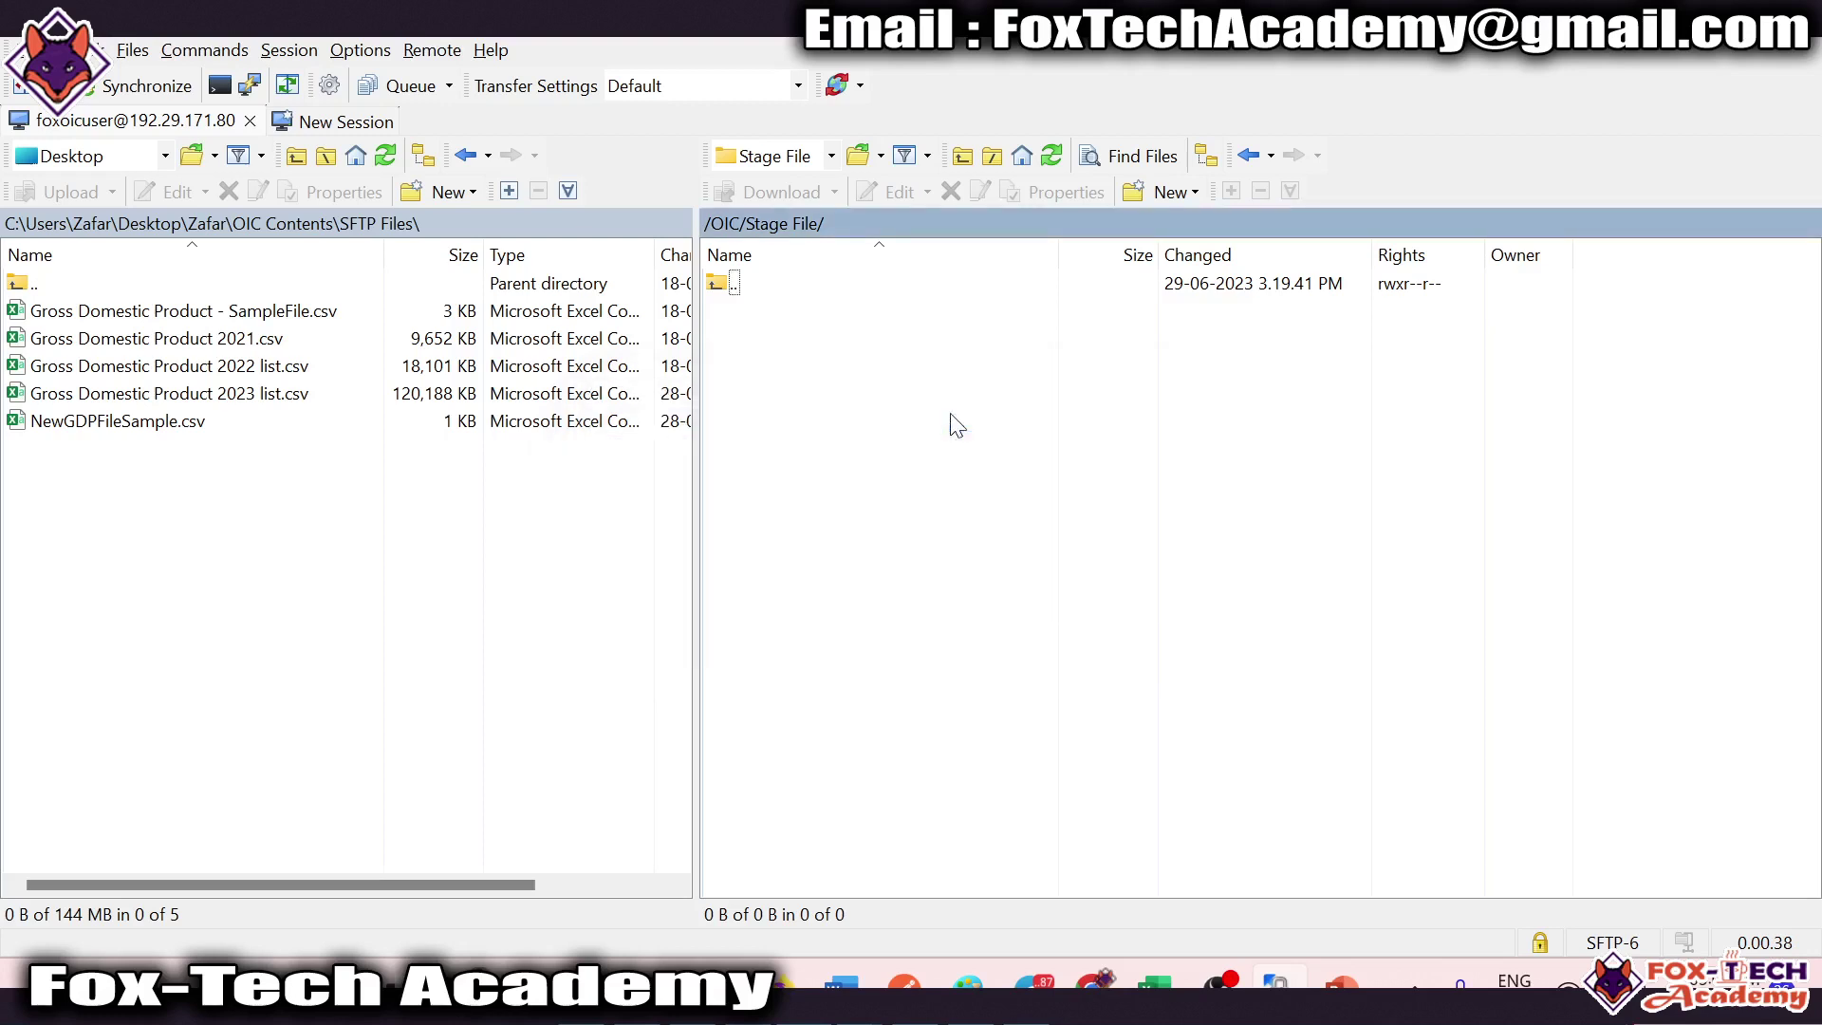
Step: Return to Oracle Integration and run XX FTP Write File 01 with the sample EmployeeData JSON as the request body
key("alt+Tab")
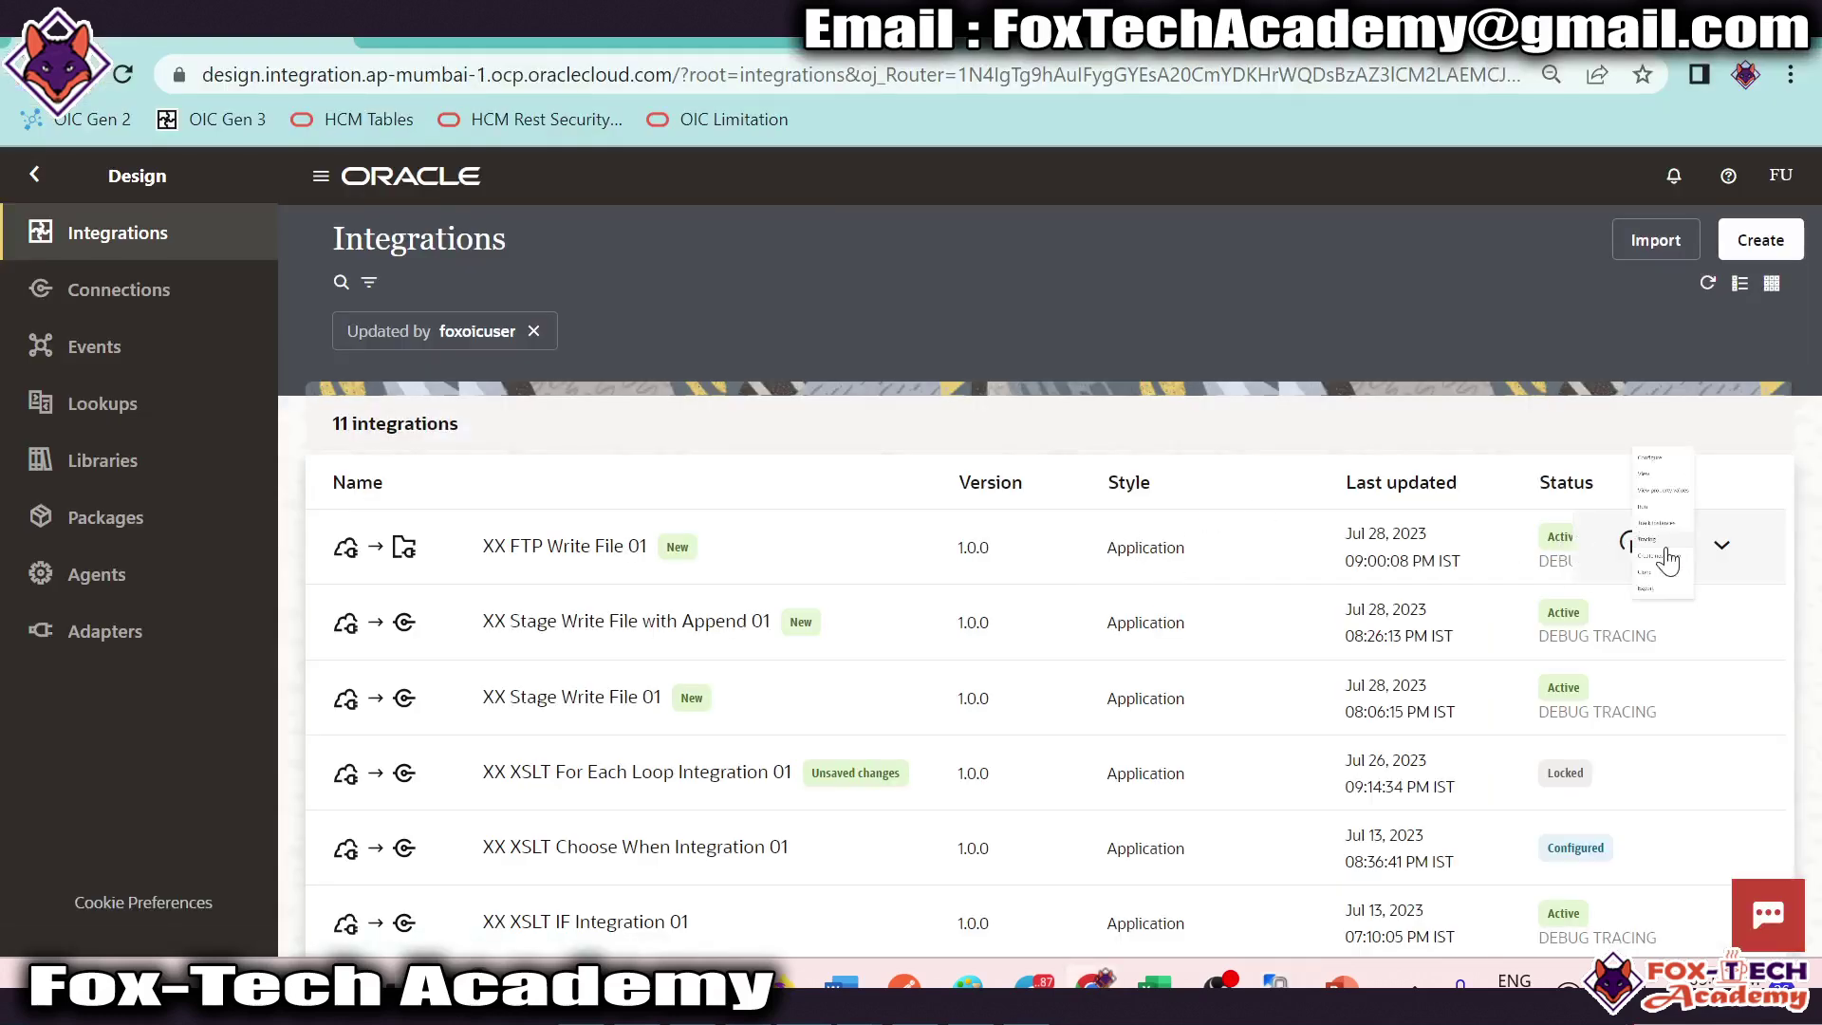
left_click(1679, 545)
left_click(1523, 648)
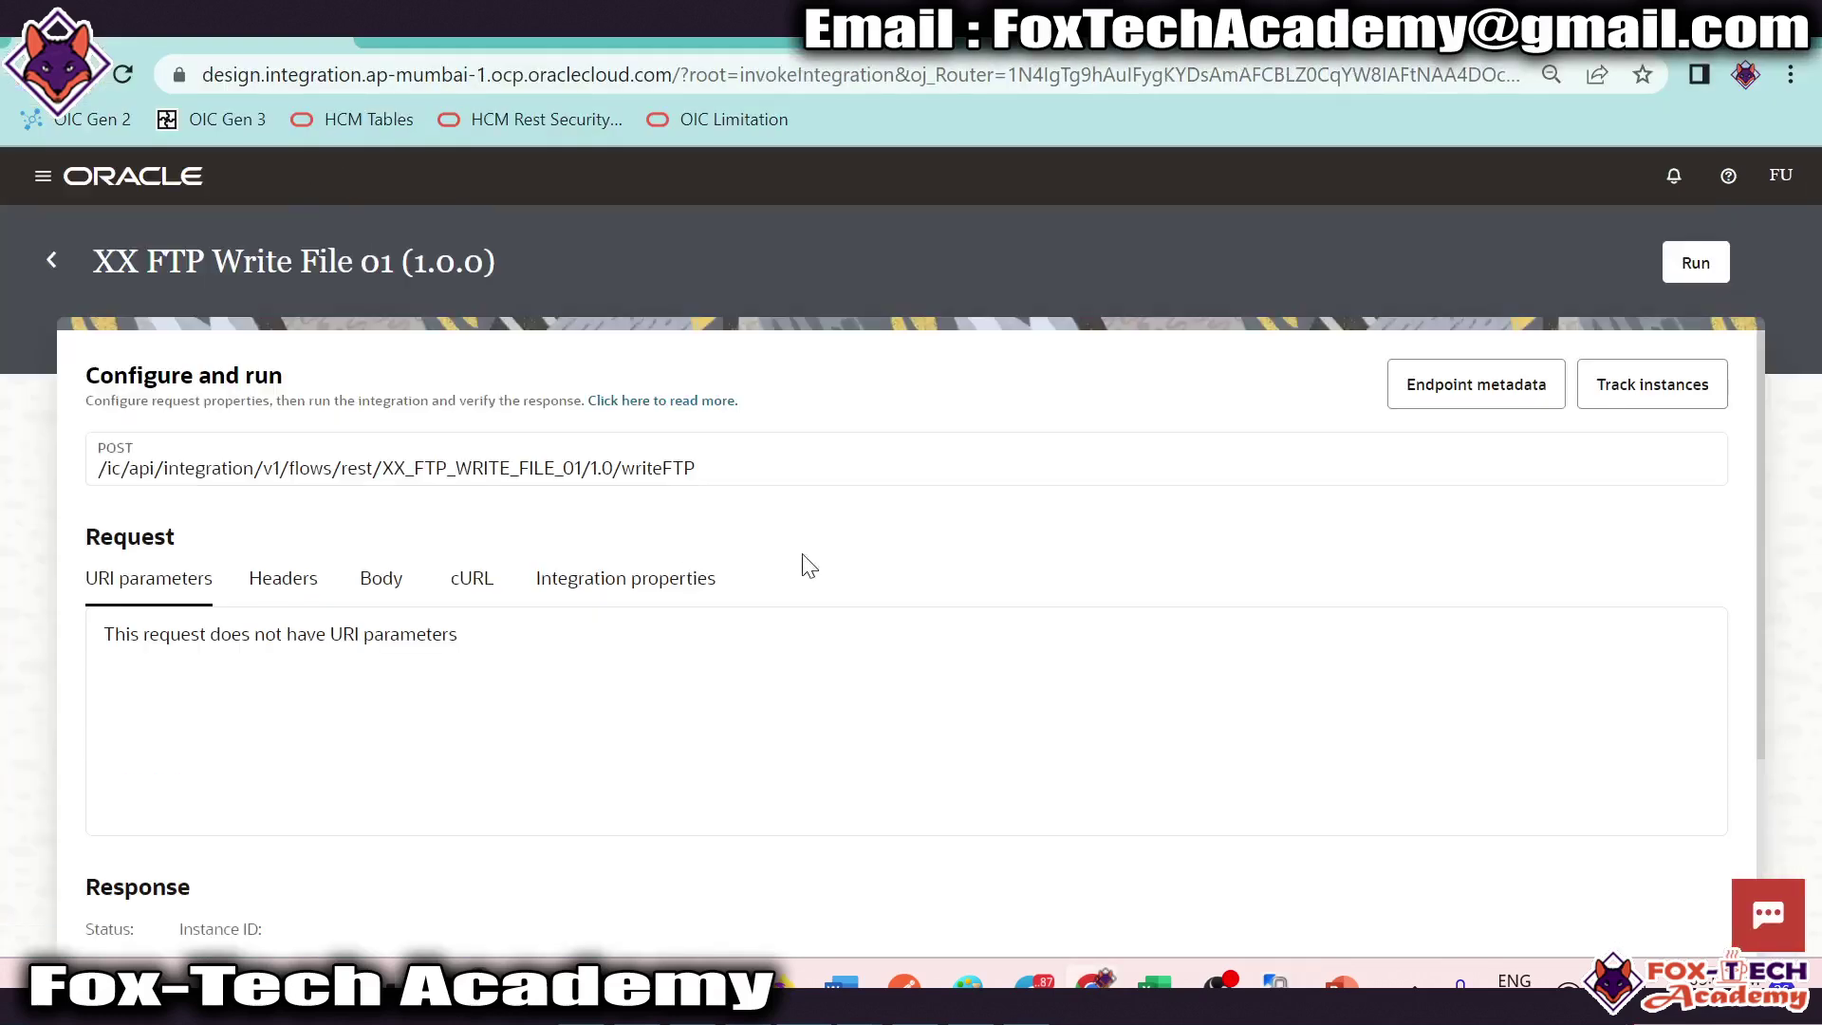
left_click(381, 578)
scroll(418, 607, "down", 5)
scroll(446, 634, "up", 5)
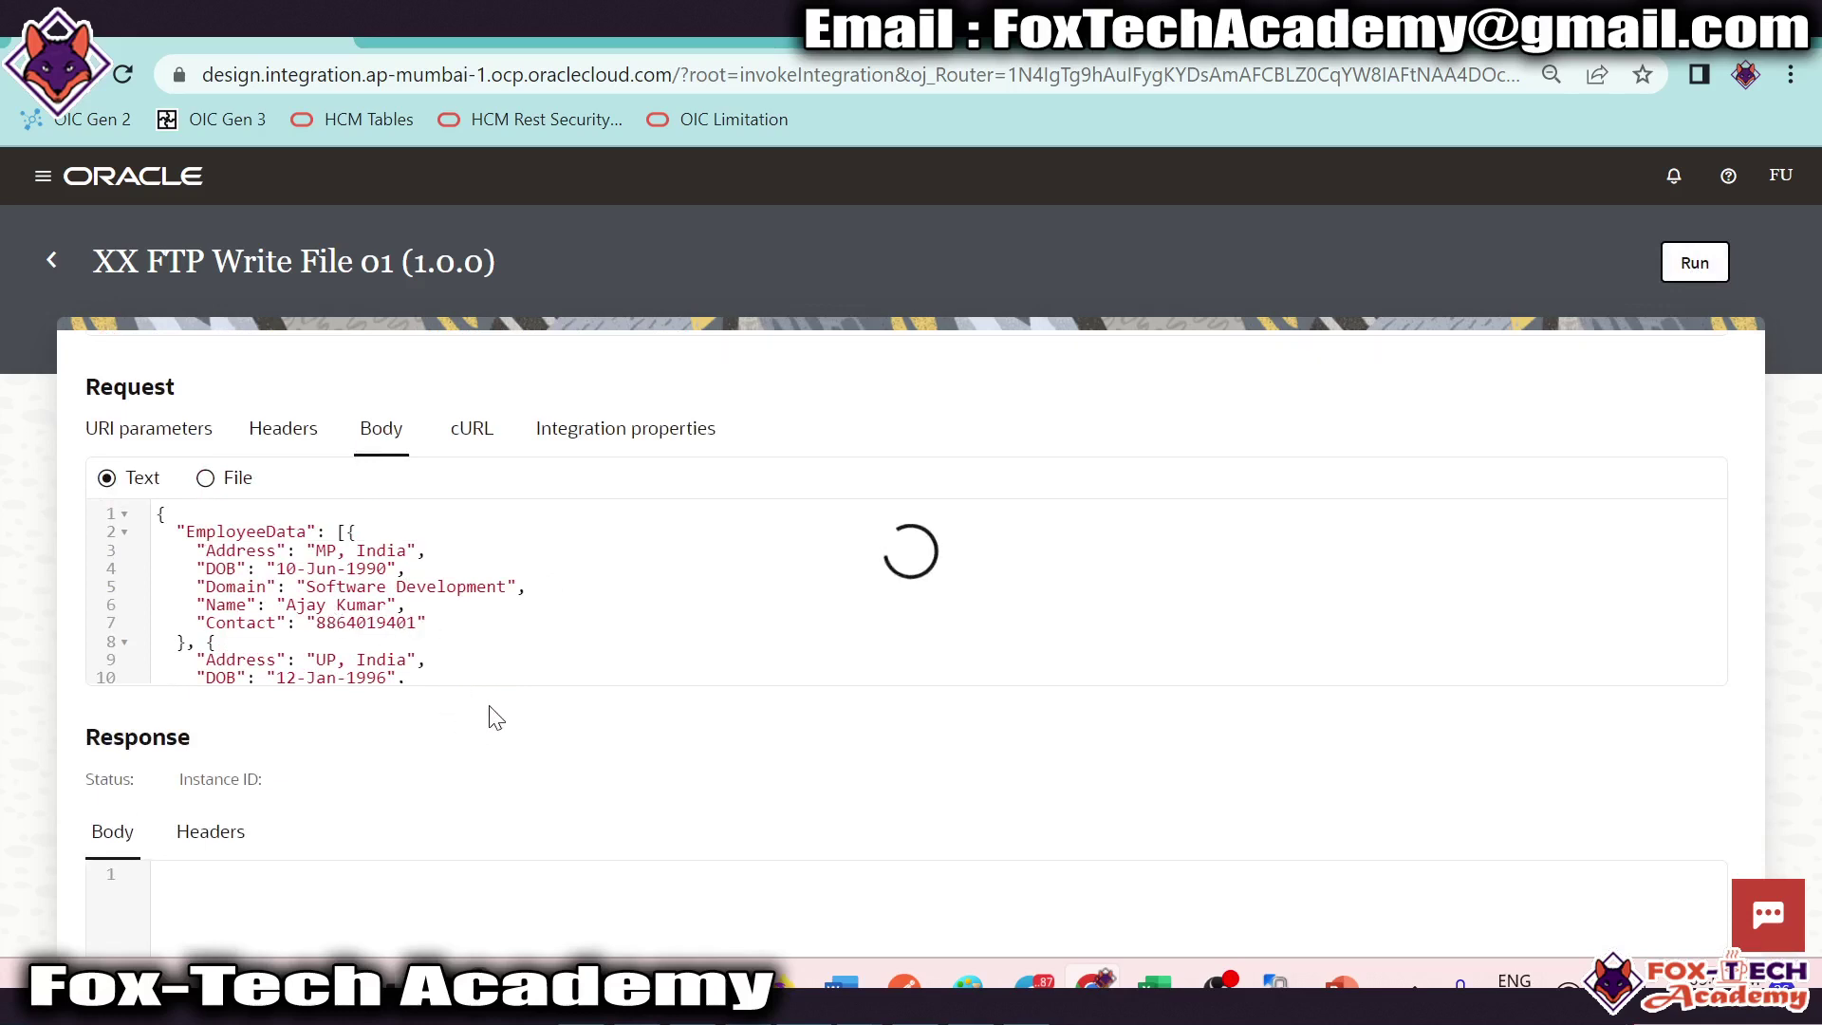
Step: Examine the status and generated file name in the run's response body
scroll(370, 858, "down", 2)
double_click(353, 768)
left_click(356, 790)
left_click_drag(357, 790, 355, 805)
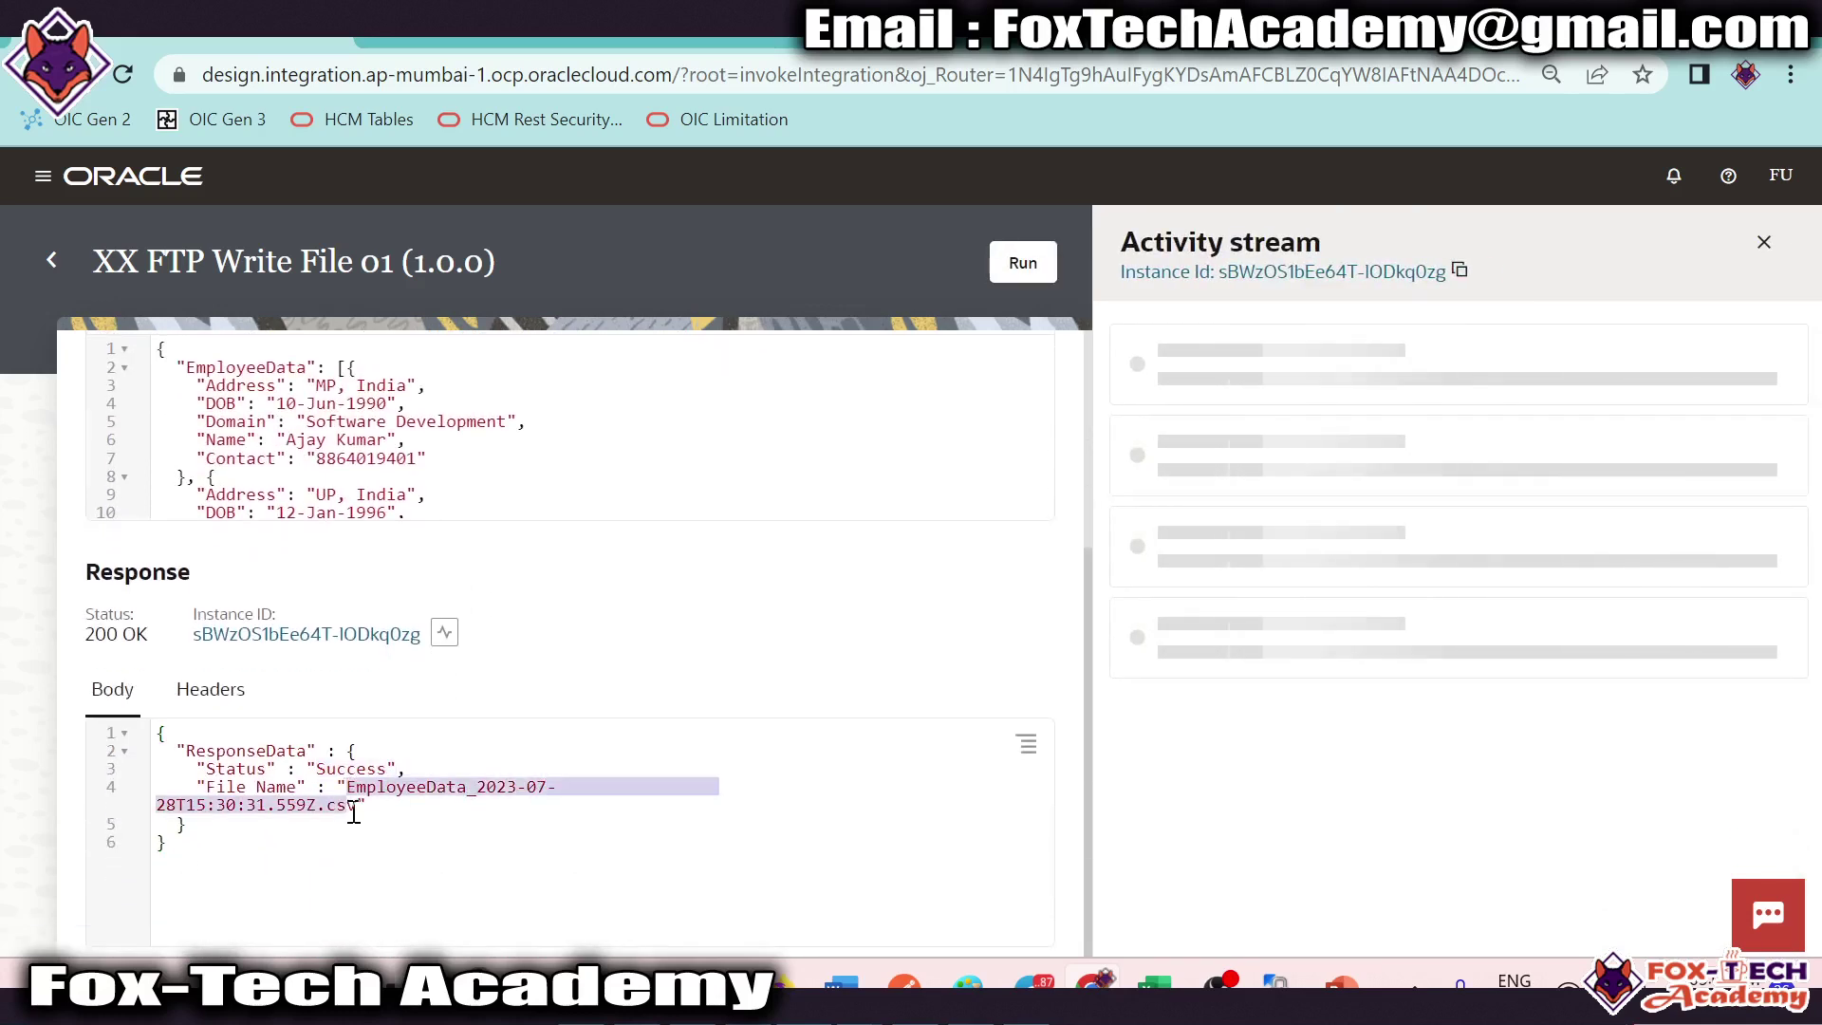
left_click(265, 822)
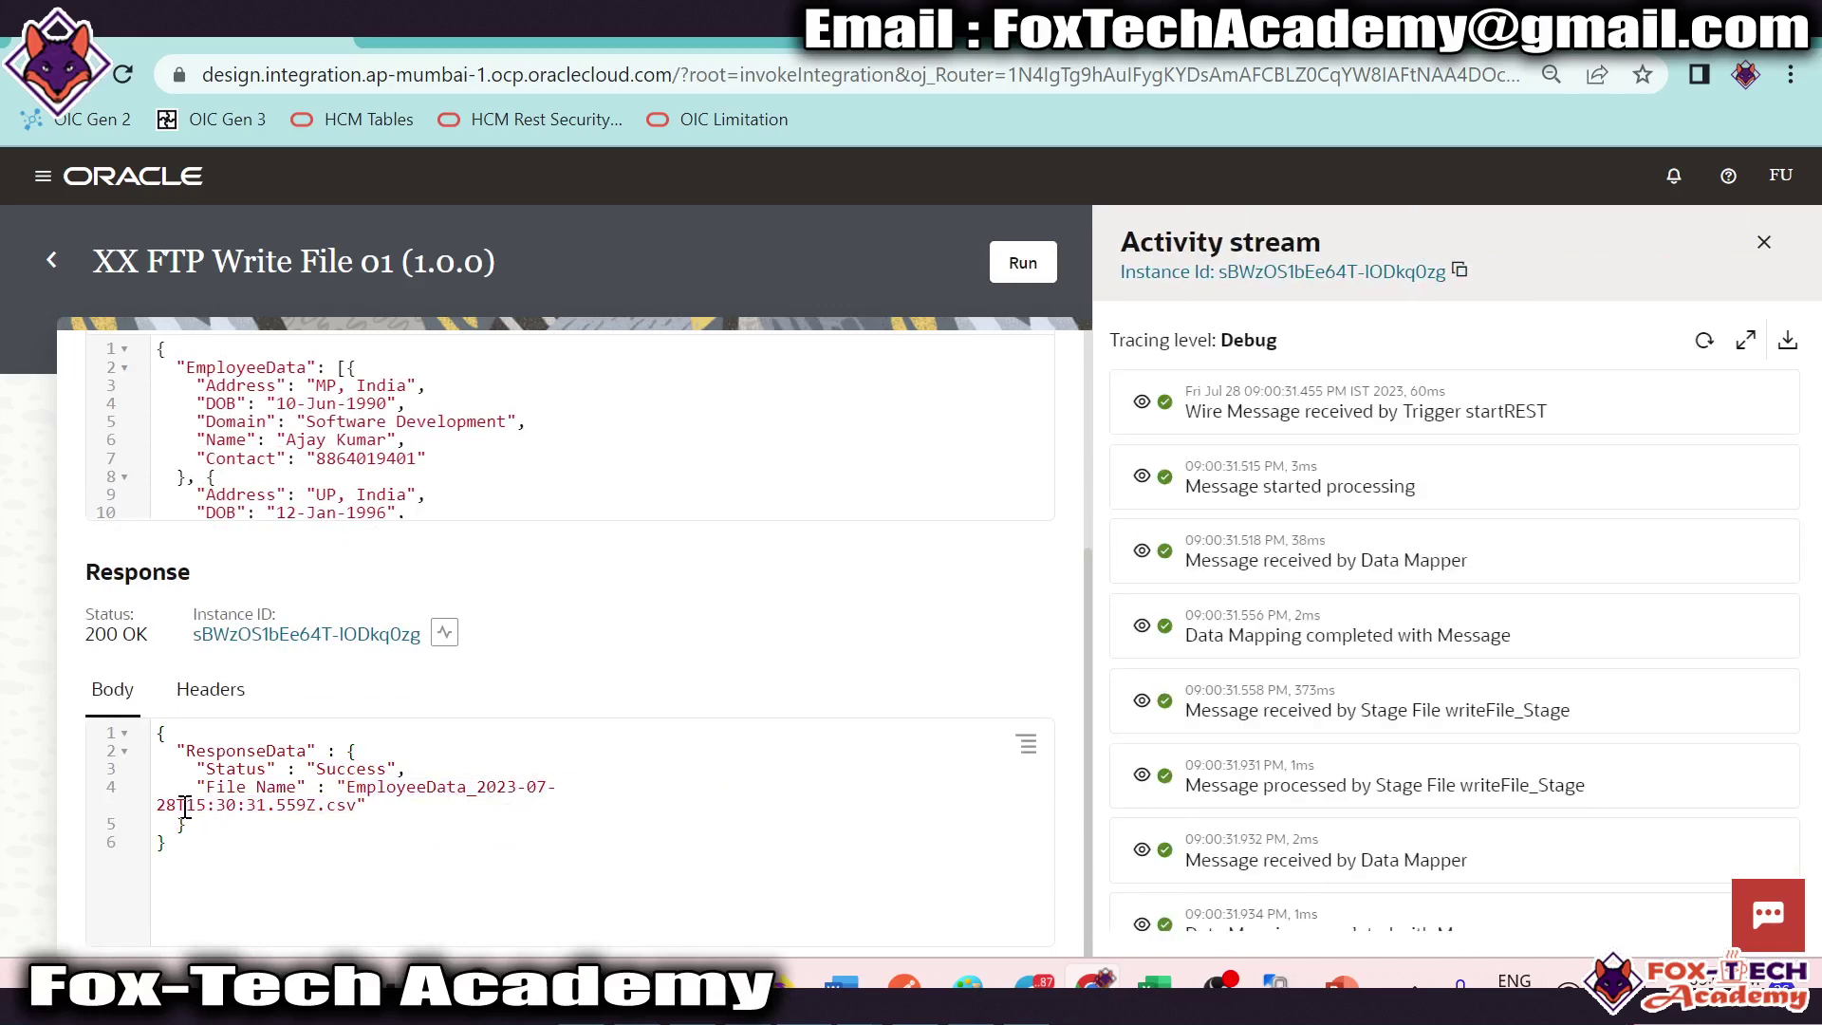
left_click_drag(175, 804, 169, 786)
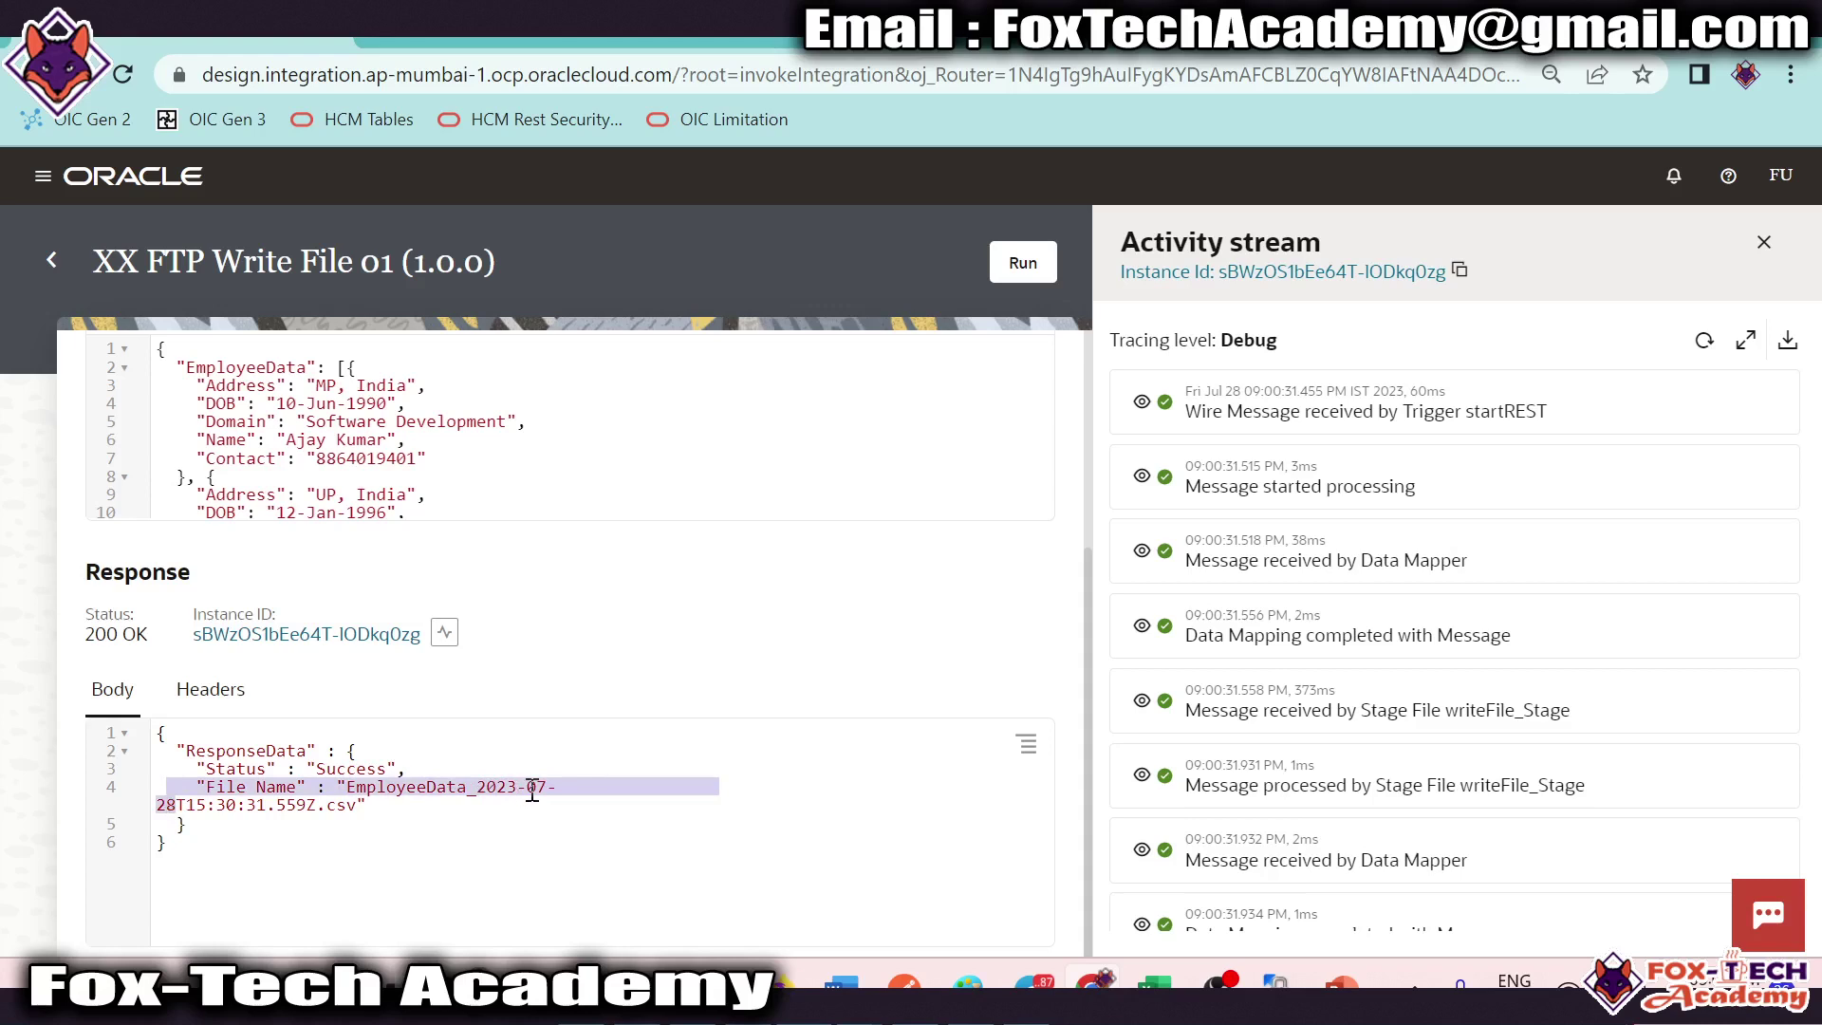
left_click(486, 787)
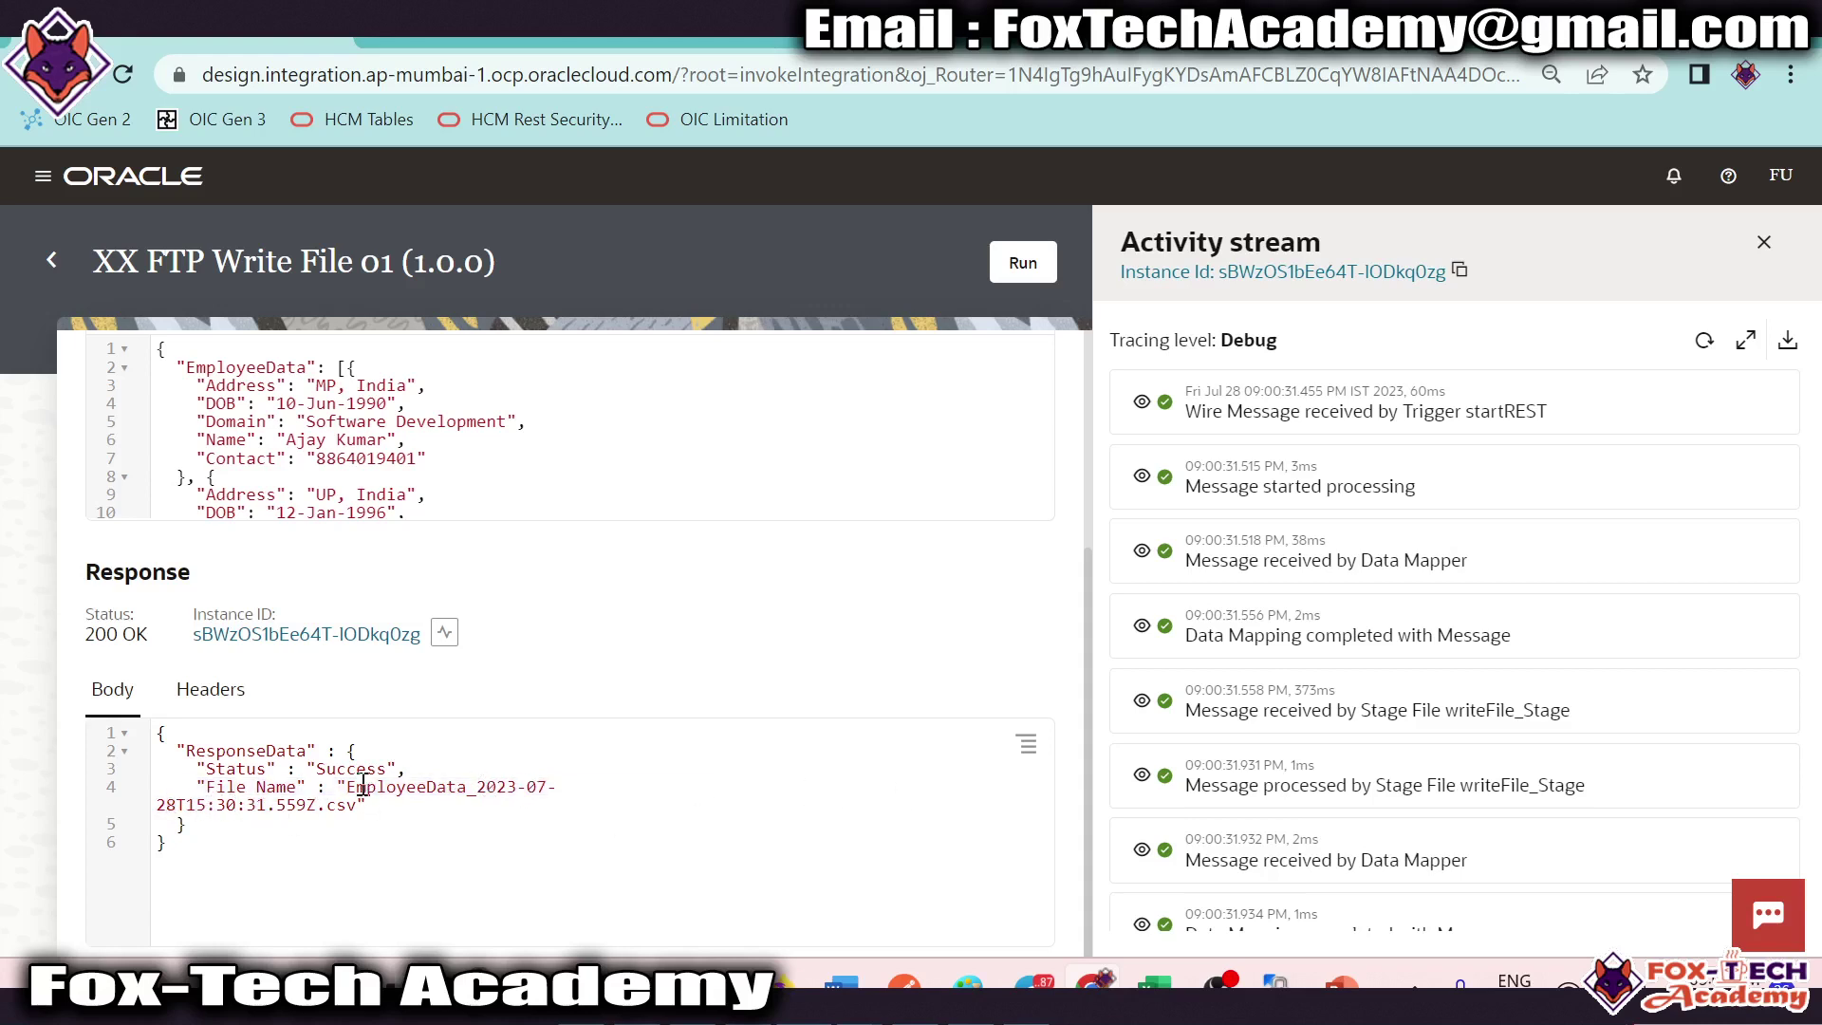
Step: Switch to the SFTP client, refresh the /OIC/Stage File folder, and widen the Name column to read the full file name
key("alt+Tab")
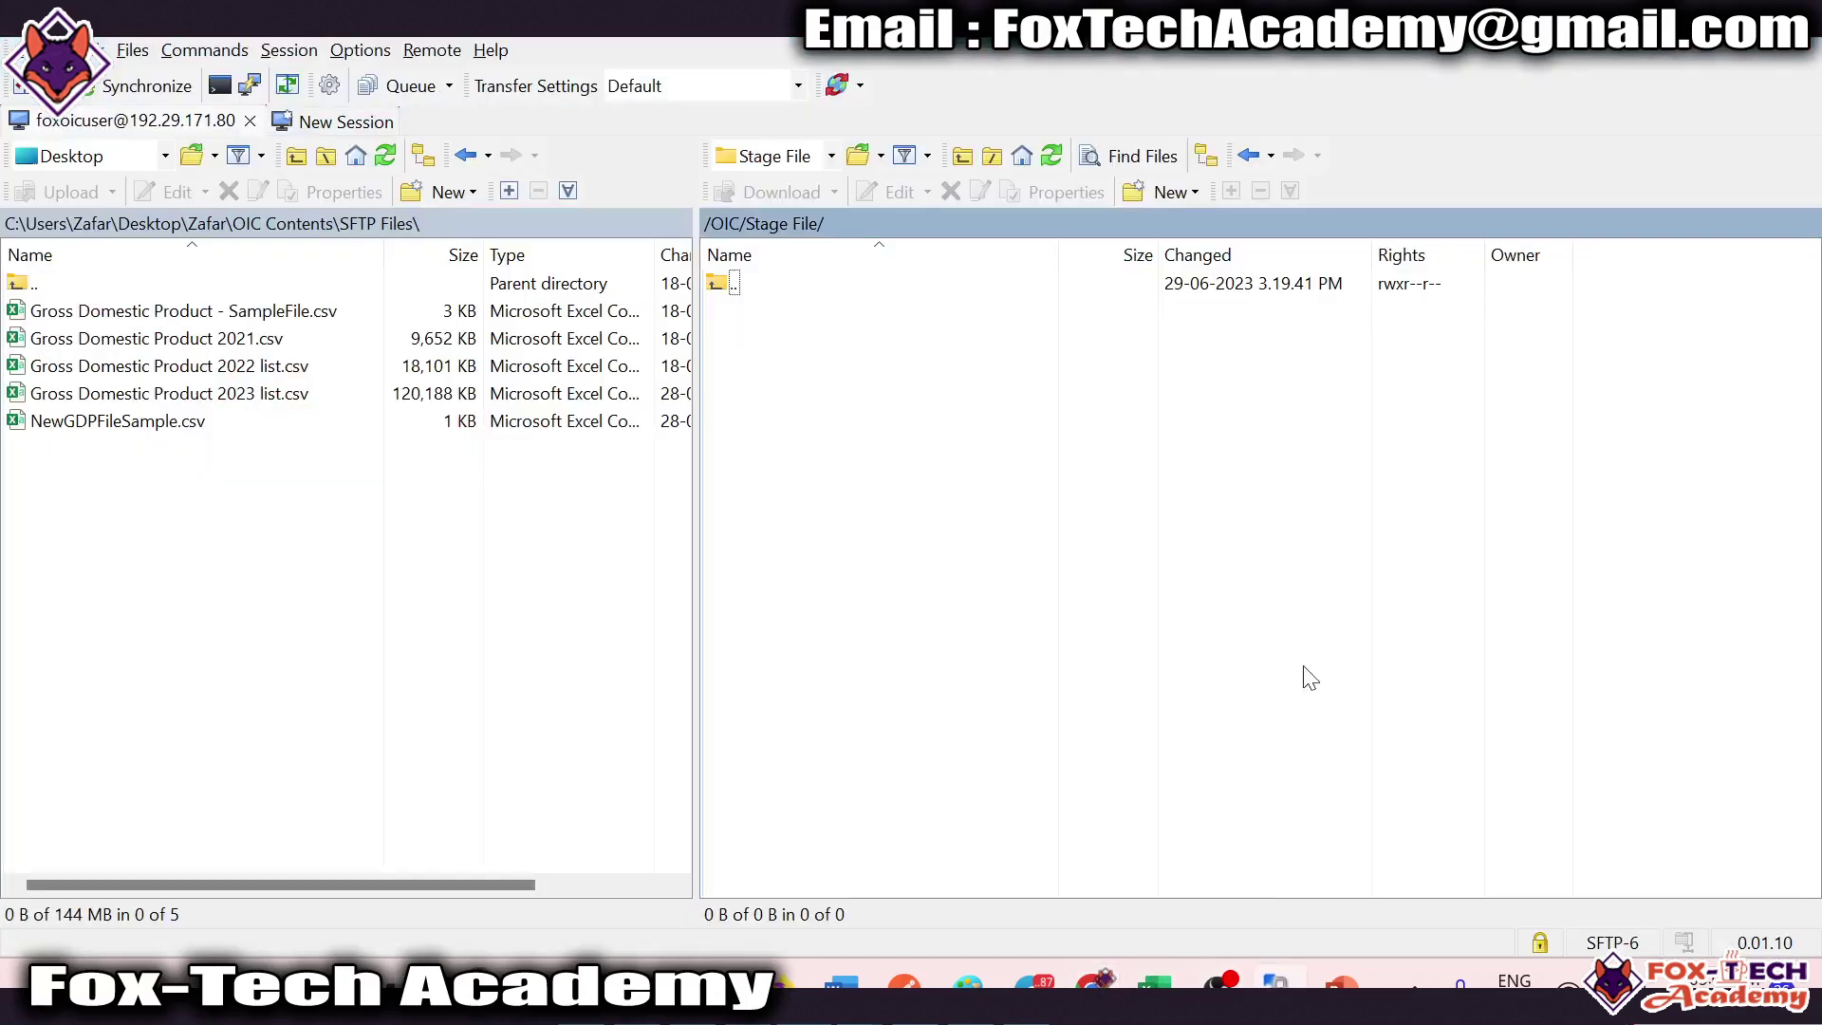
right_click(904, 362)
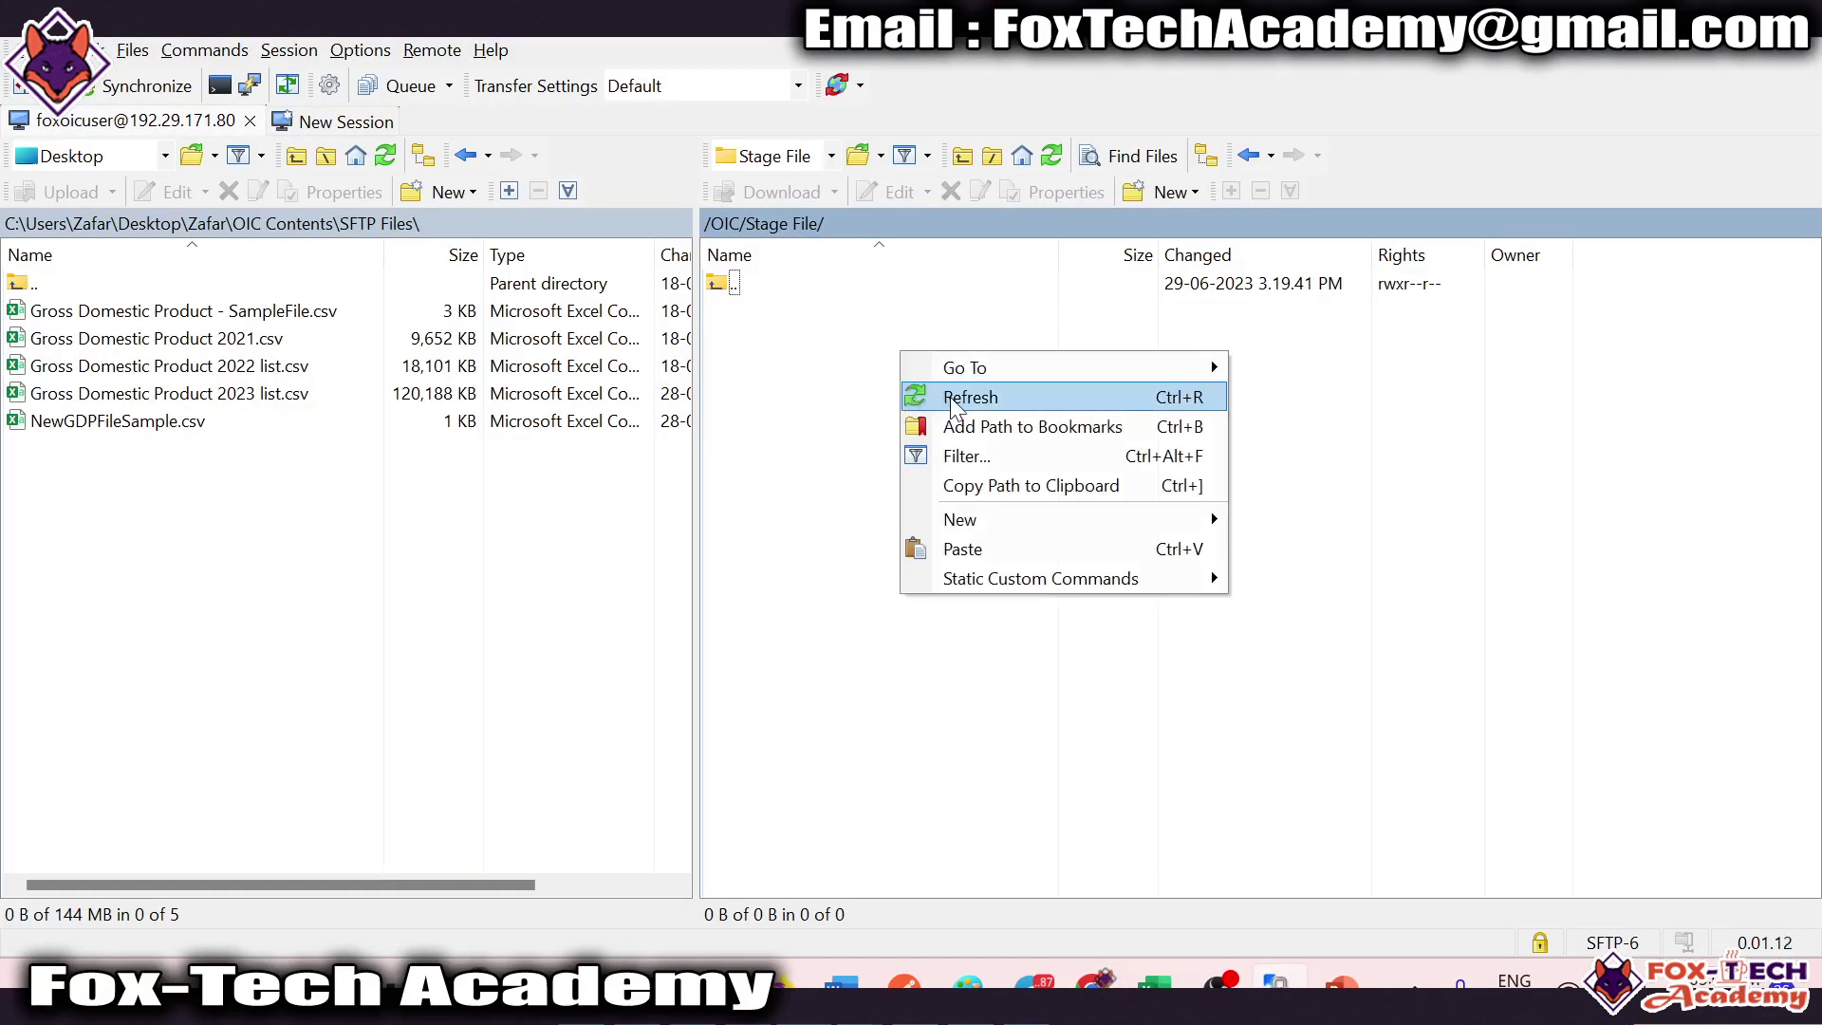
left_click(954, 398)
left_click(882, 312)
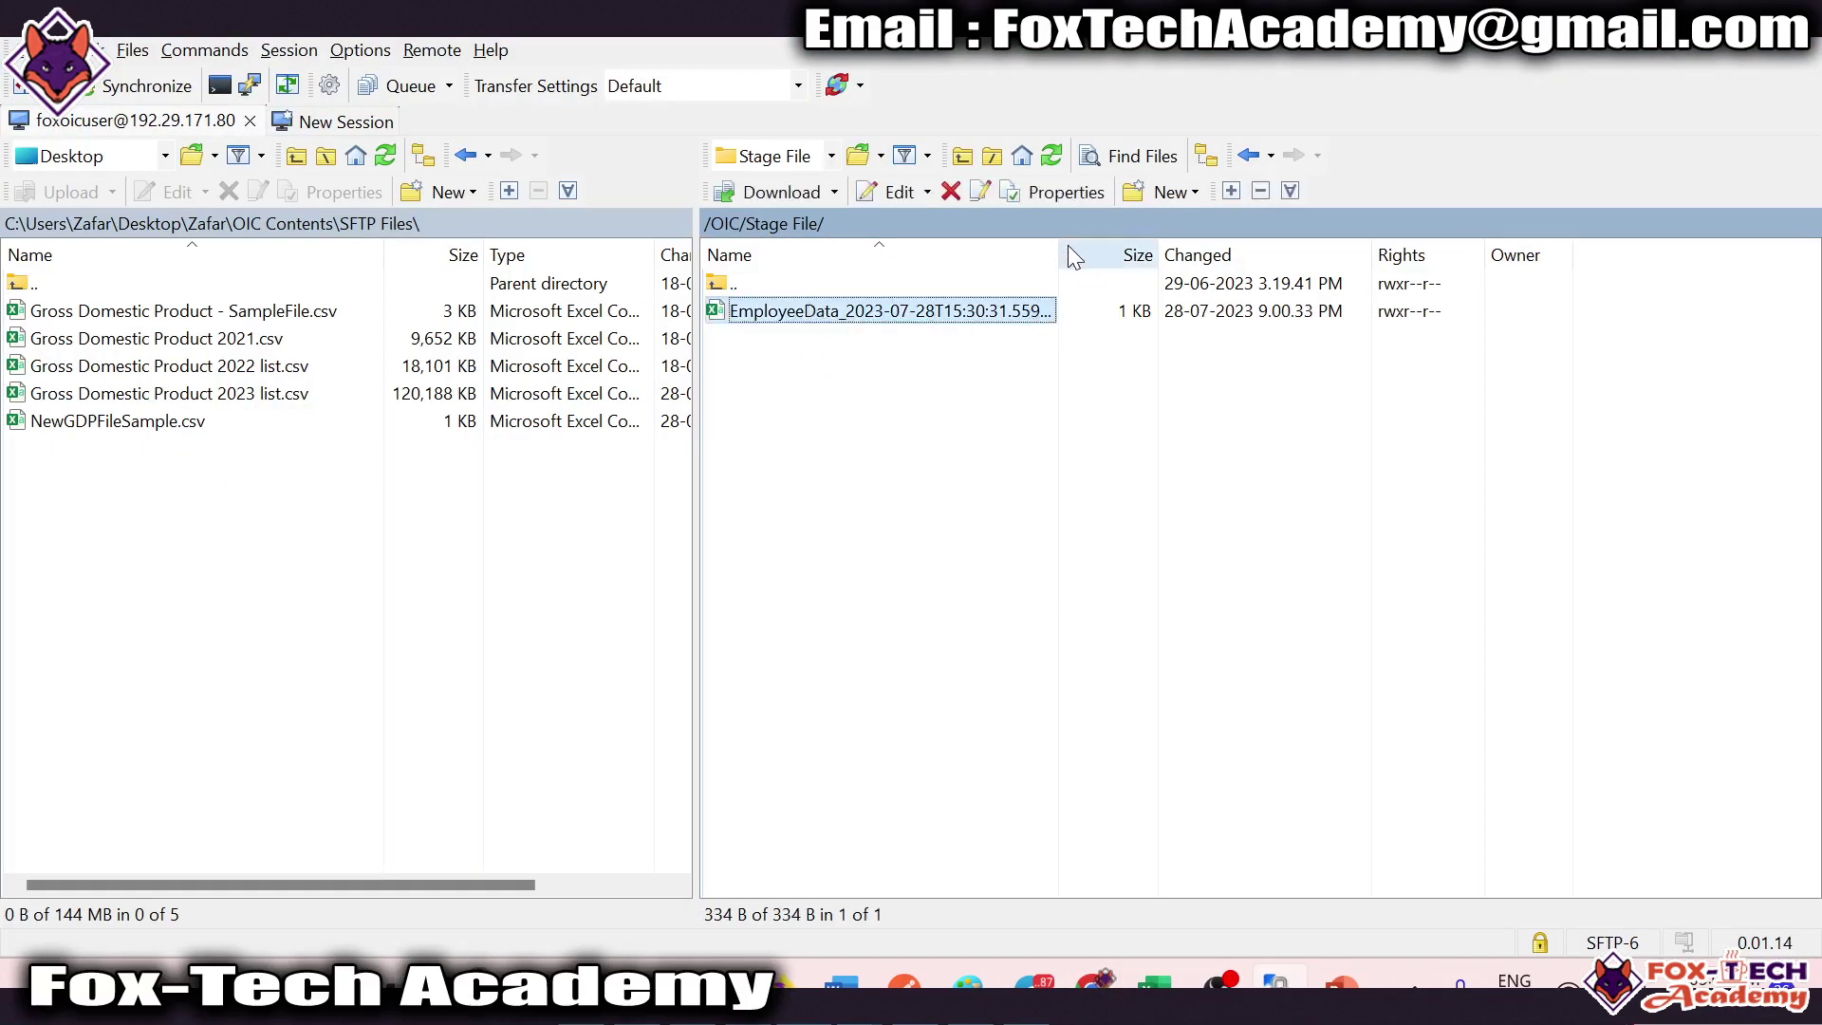
left_click_drag(1058, 249, 1175, 254)
left_click(1000, 357)
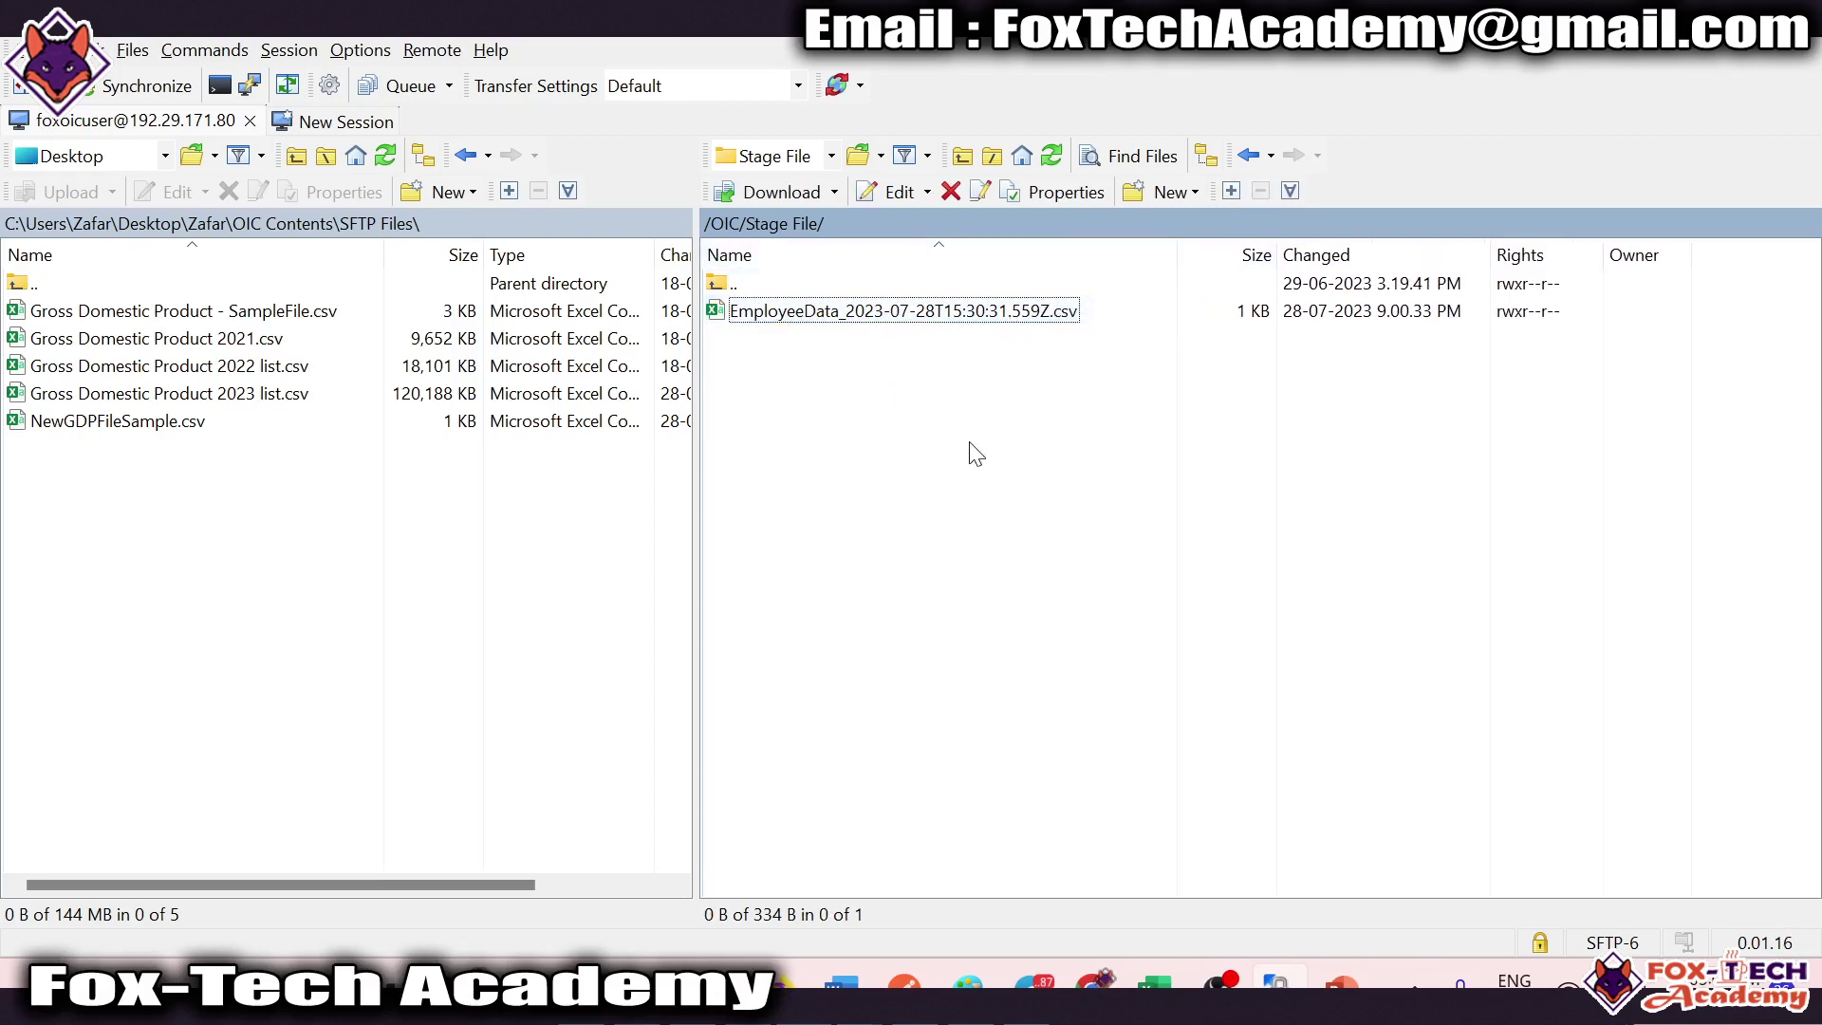
Step: Return to Oracle Integration, run XX FTP Write File 01 again, and check the timestamp in the returned file name
key("alt+Tab")
left_click(1022, 263)
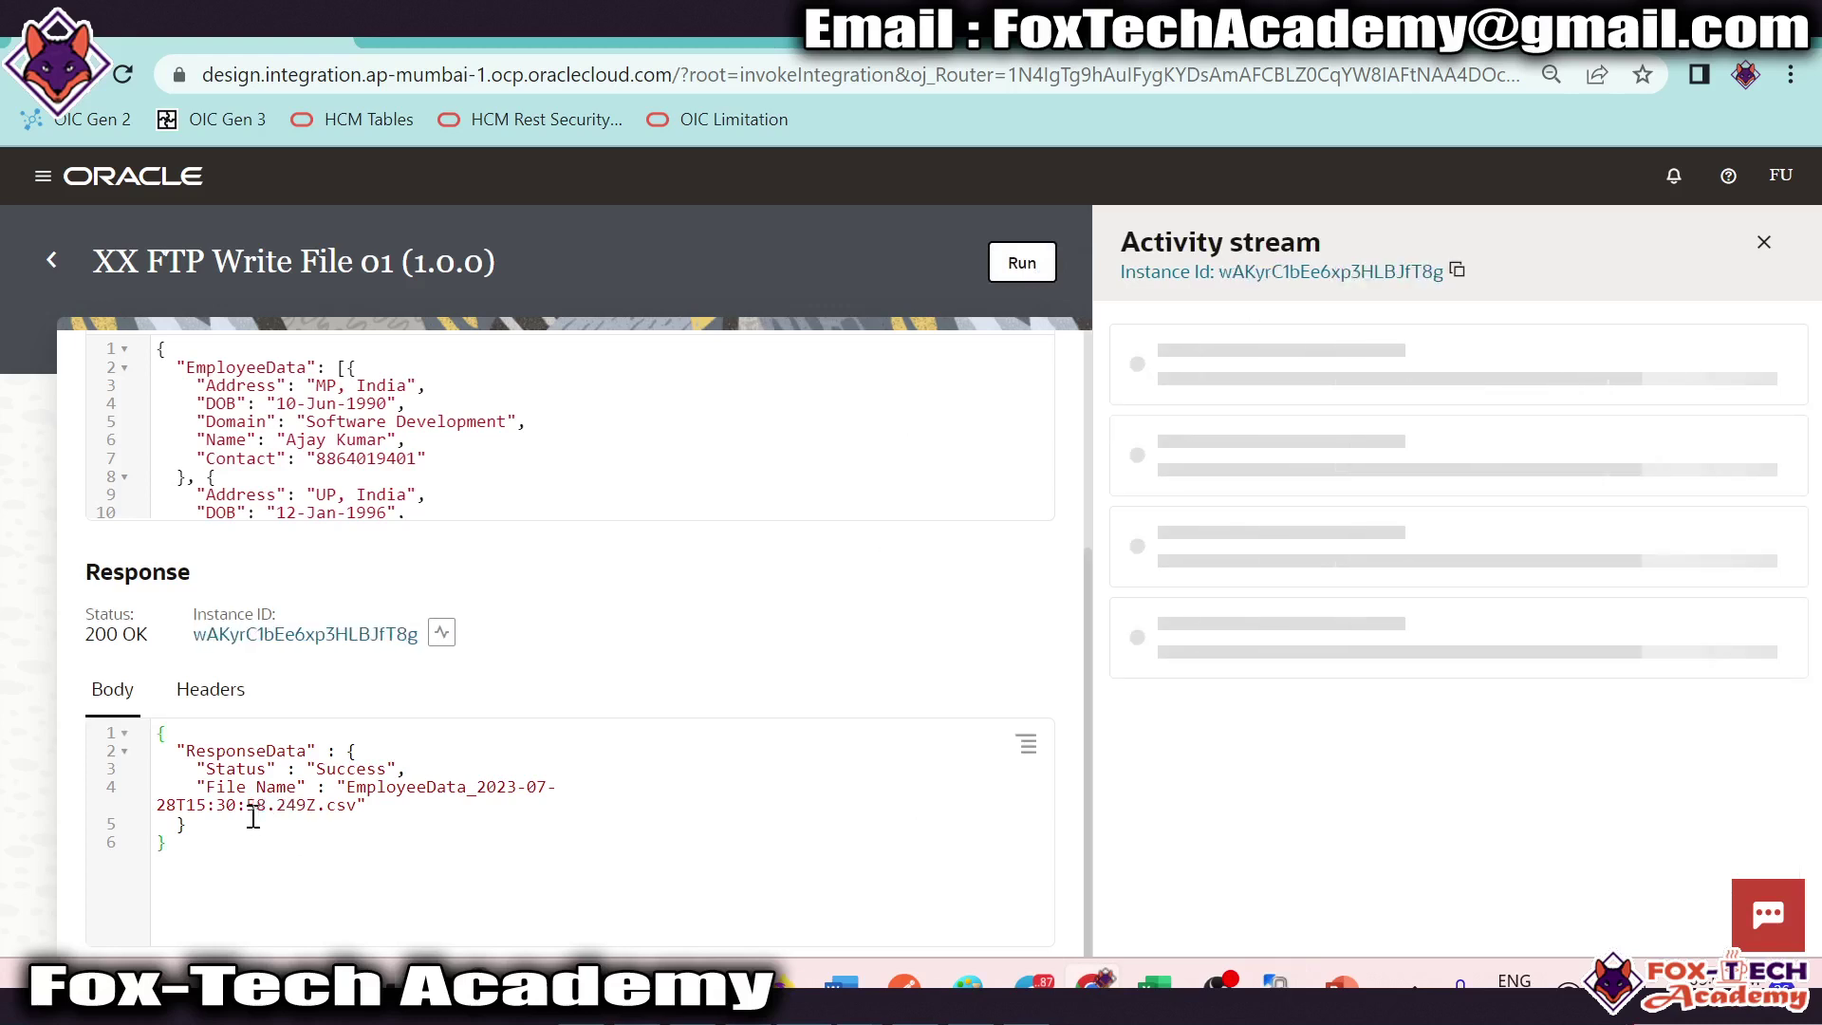
left_click_drag(217, 805, 323, 806)
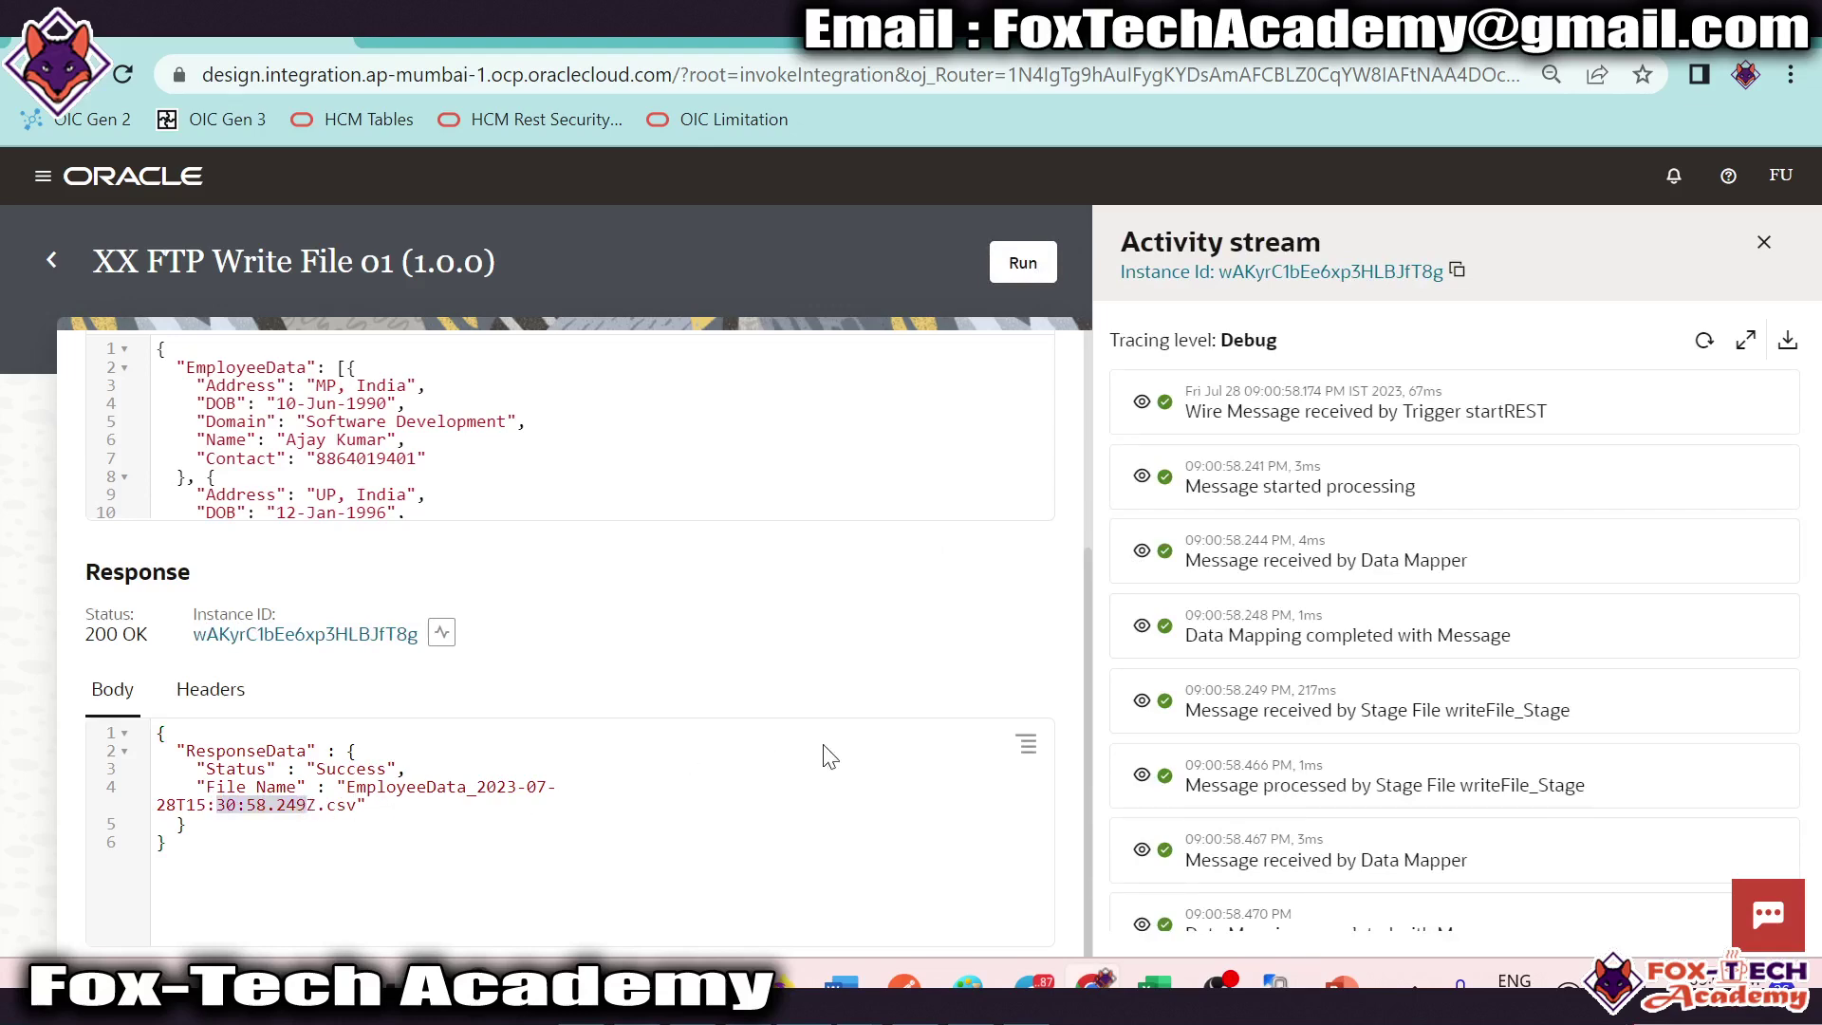
Step: Switch to the SFTP client and refresh the /OIC/Stage File folder to check for the second run's CSV file
key("alt+Tab")
right_click(978, 419)
left_click(1049, 469)
left_click(814, 342)
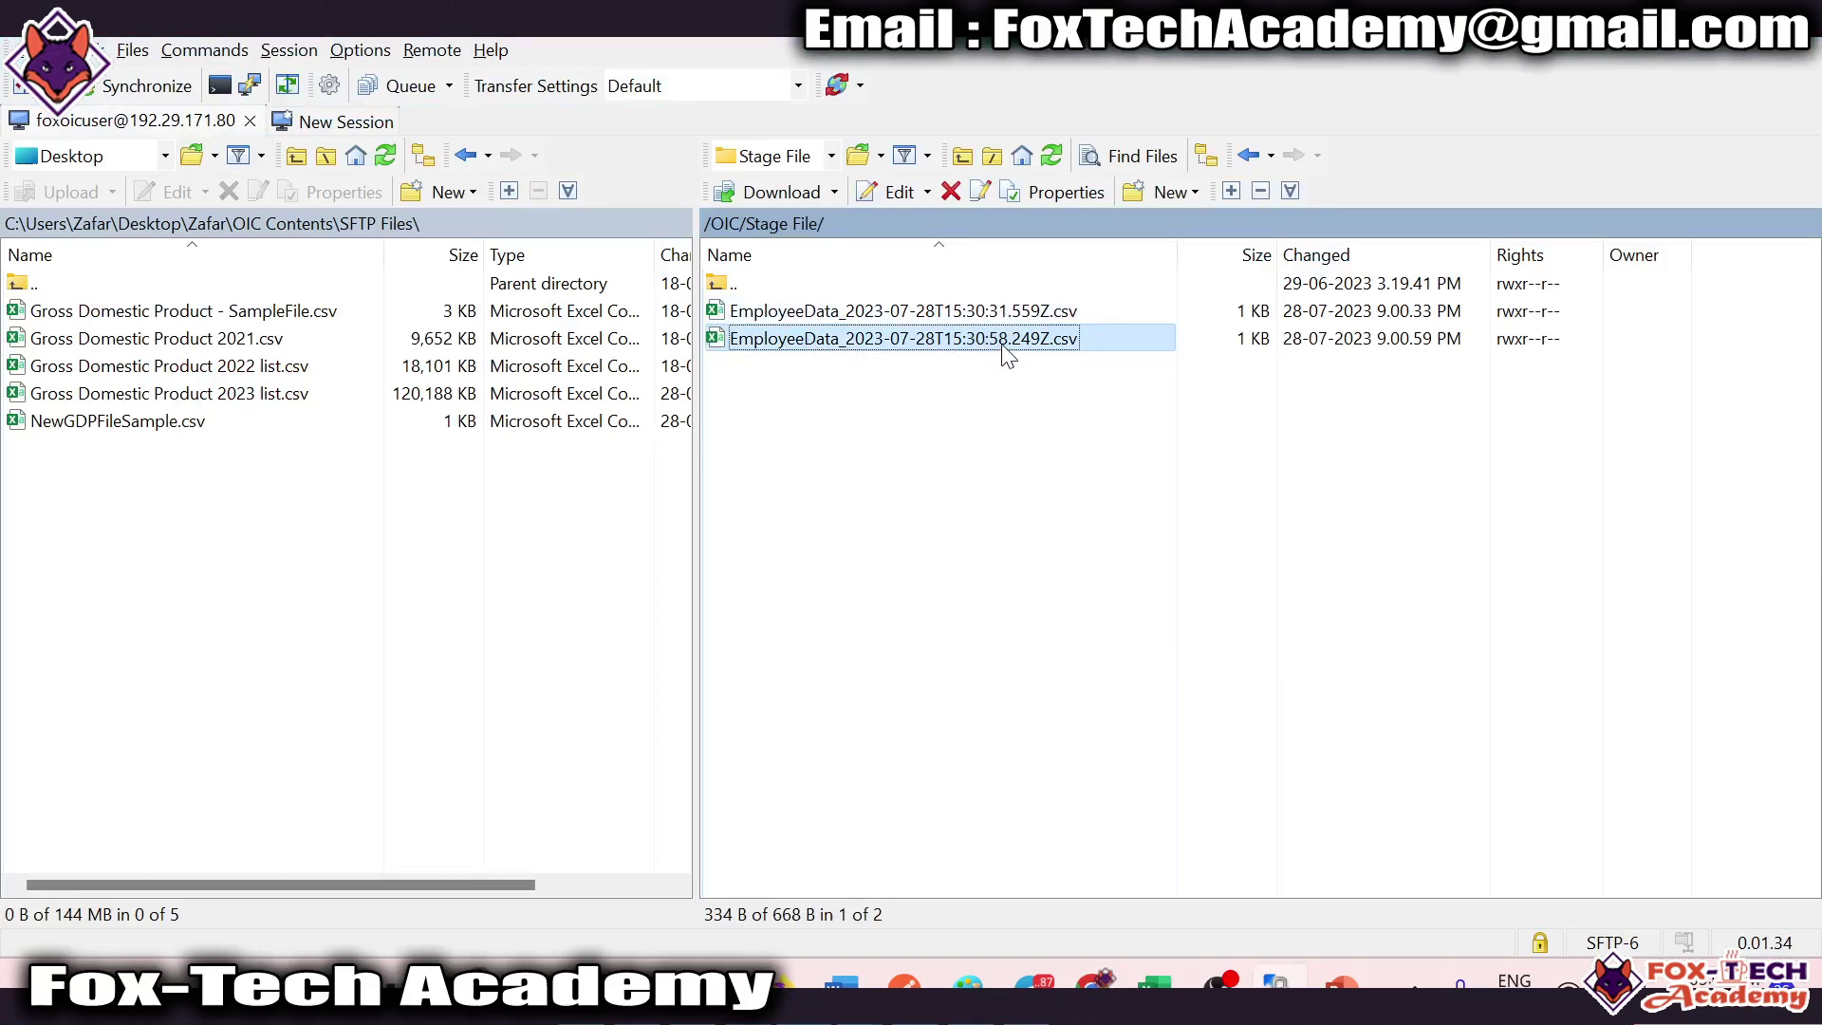
left_click(996, 411)
Step: Open EmployeeData_2023-07-28T15:30:31.559Z.csv, review its header and employee records, and close it
left_click(834, 316)
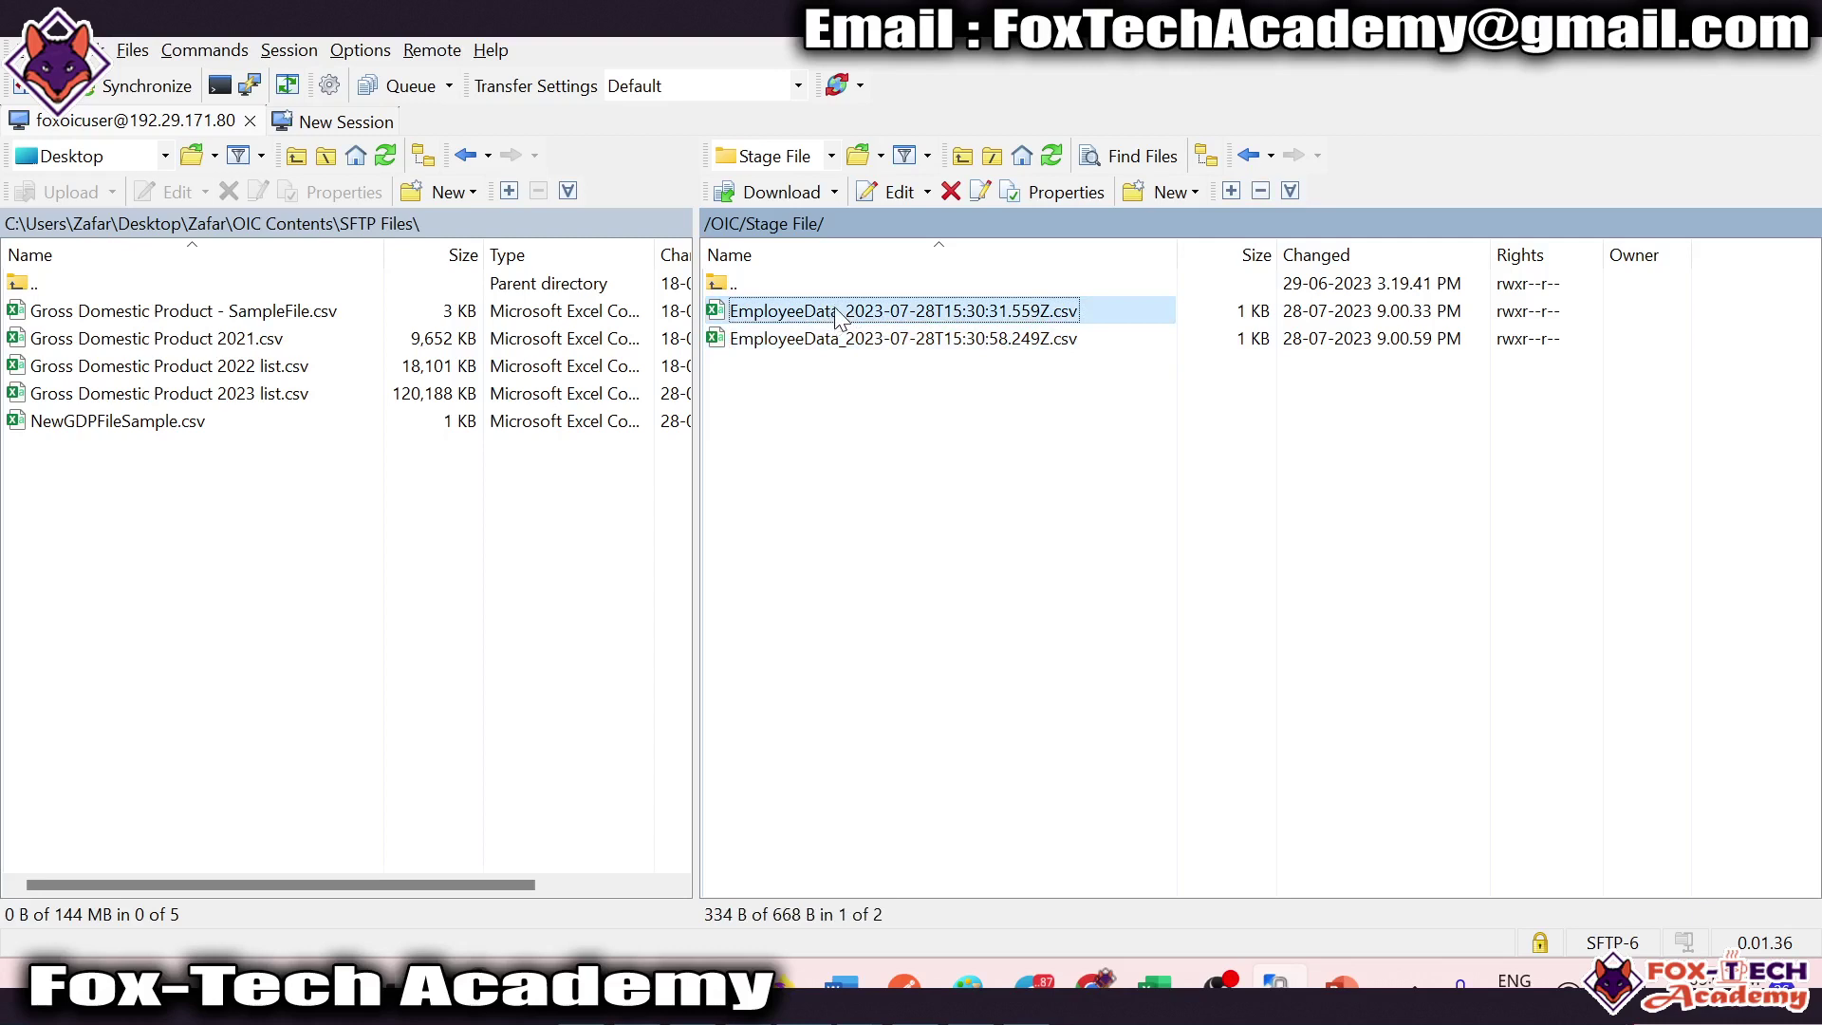
double_click(837, 317)
left_click_drag(689, 95, 232, 81)
left_click_drag(686, 77, 1064, 241)
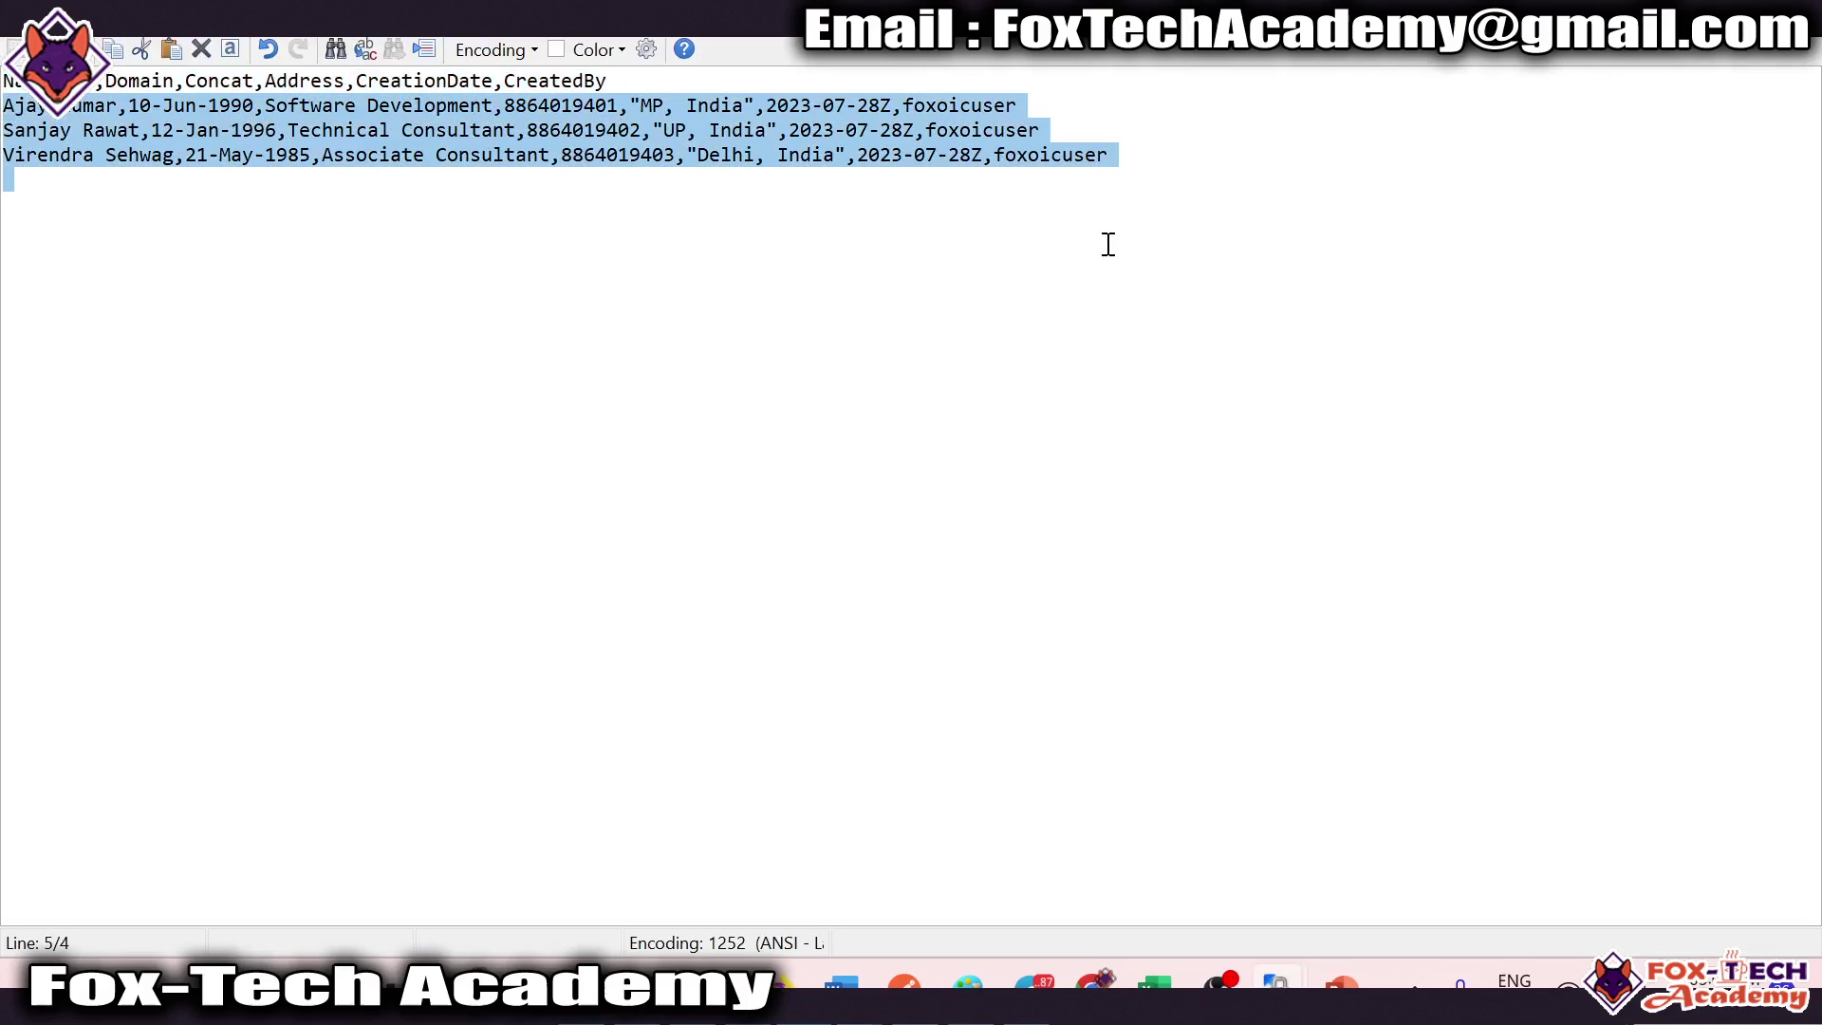
key("Escape")
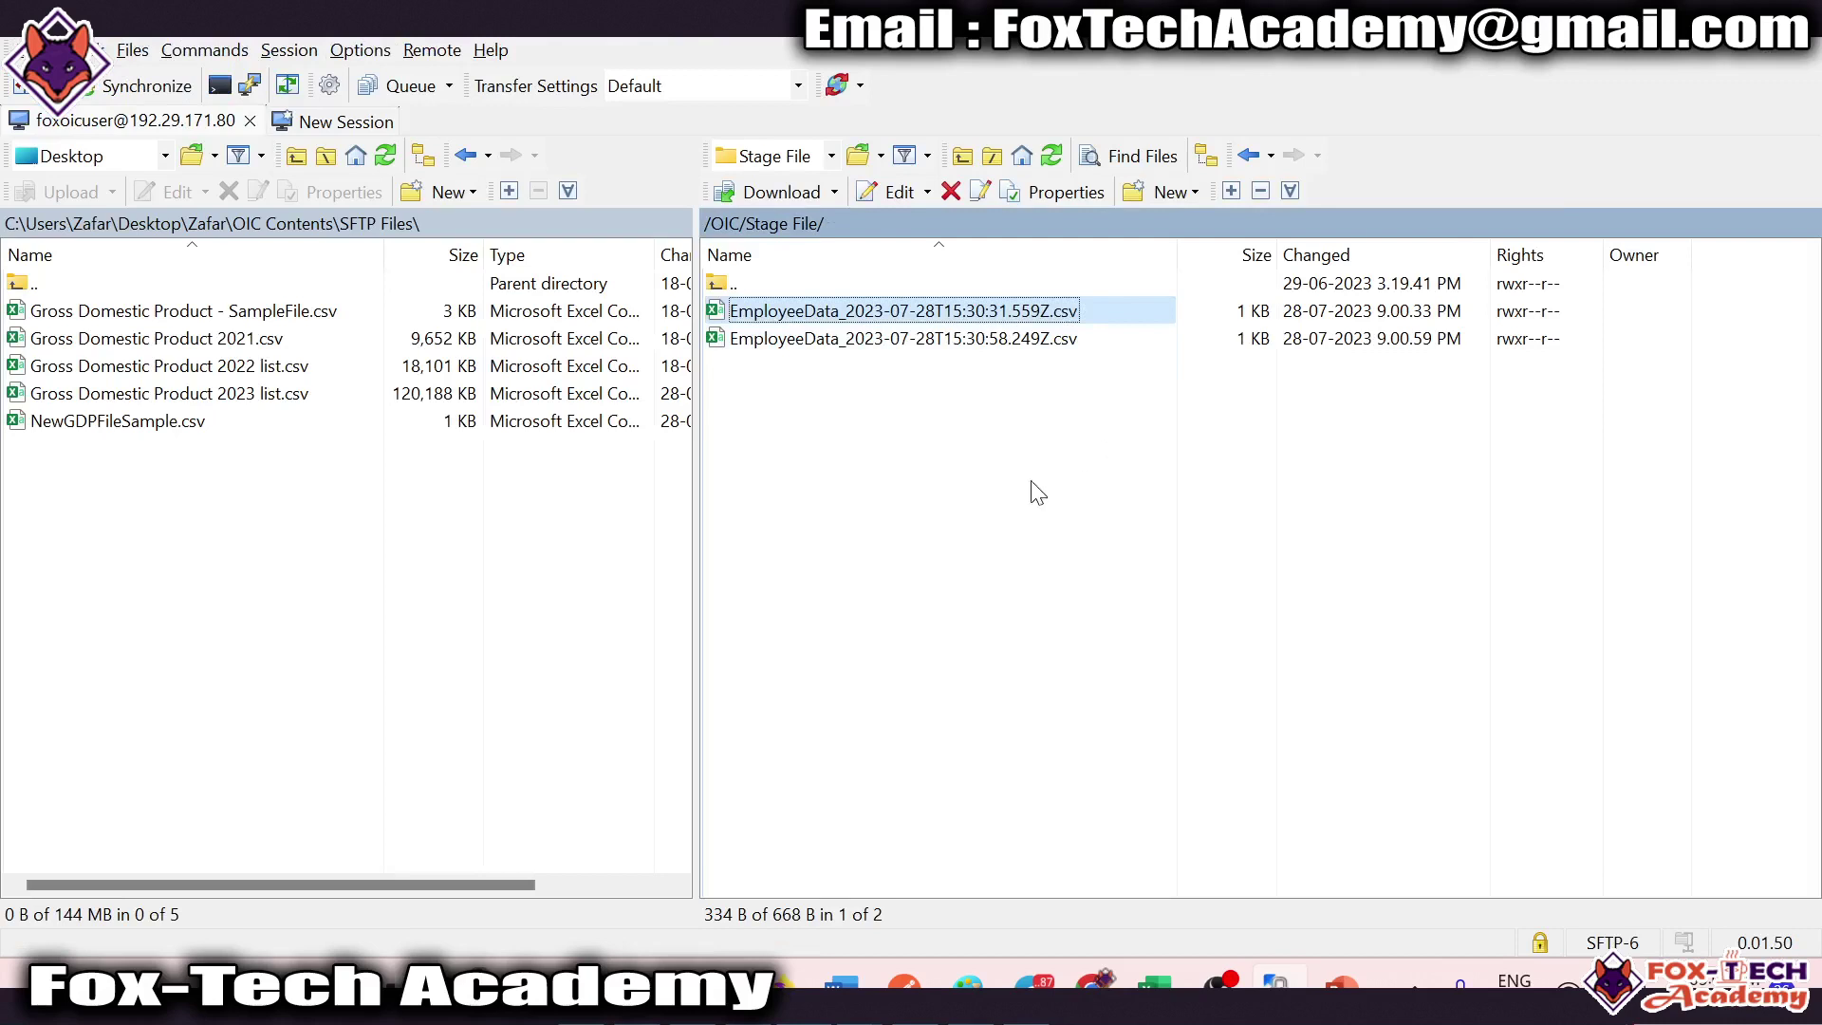
Step: Return to Oracle Integration, review and close the second run's activity stream, and go back to the Integrations list
left_click(465, 989)
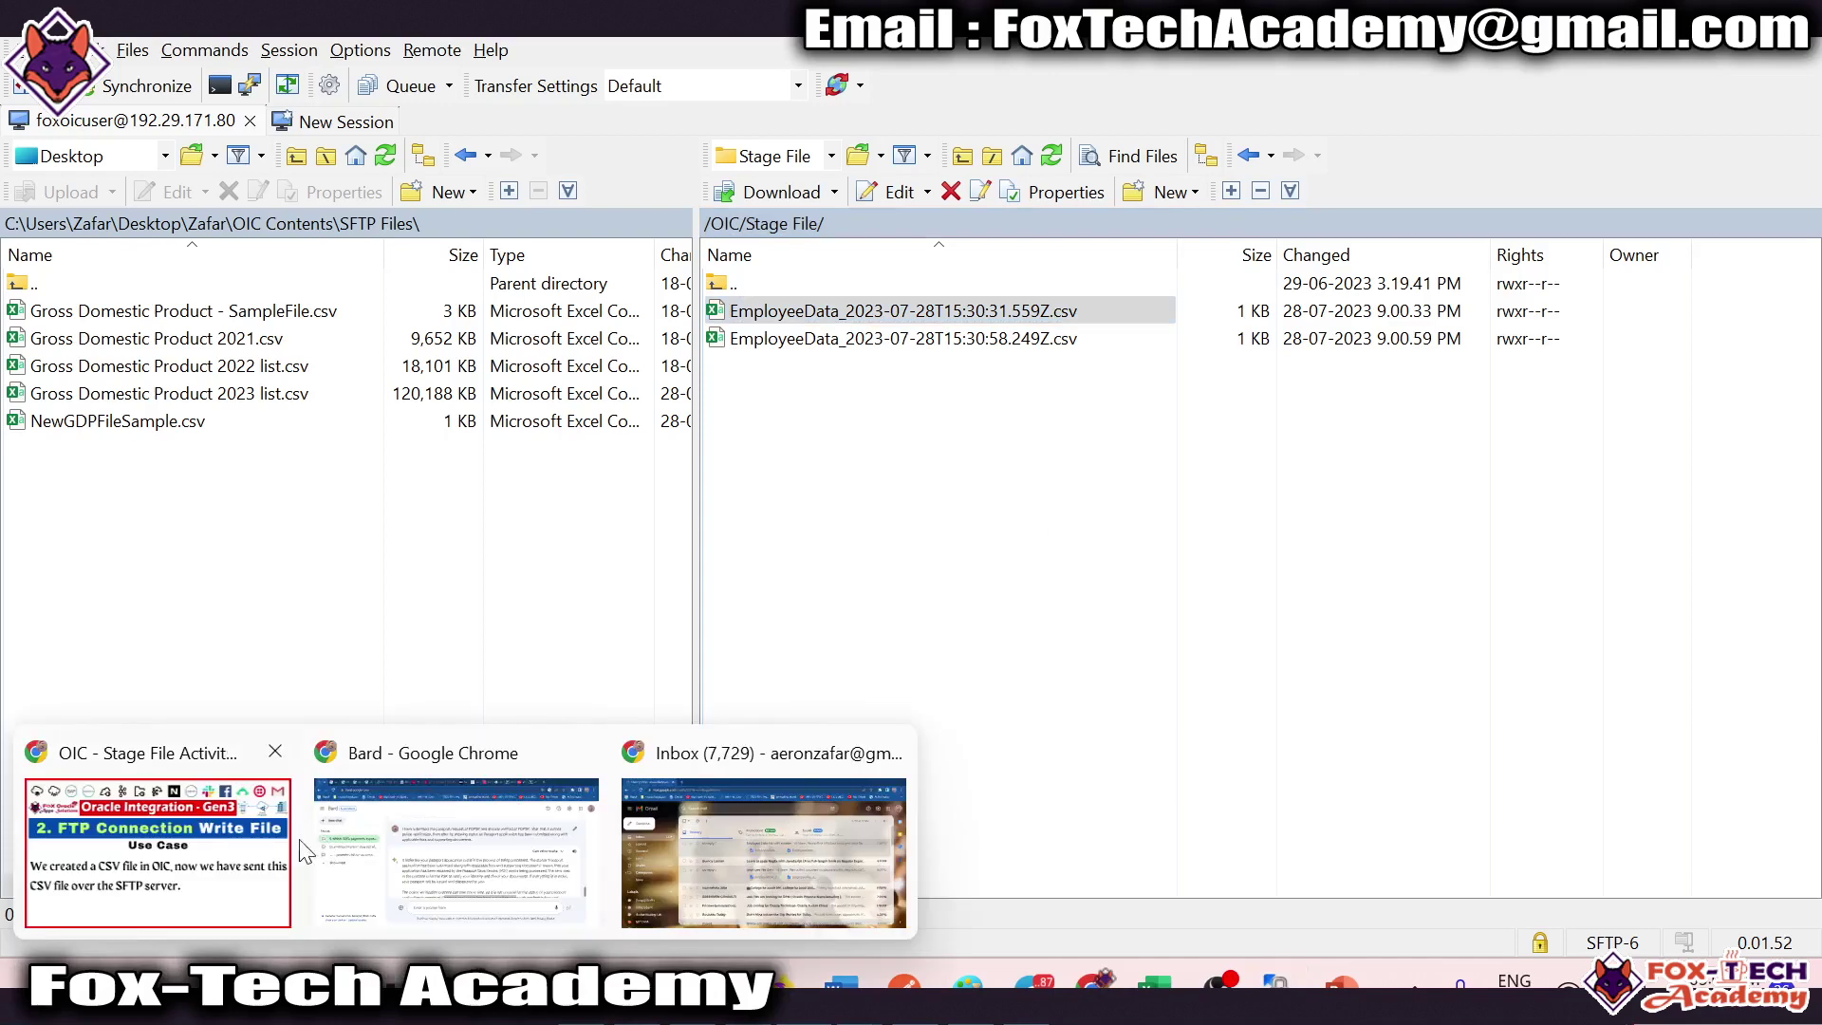
left_click(1135, 892)
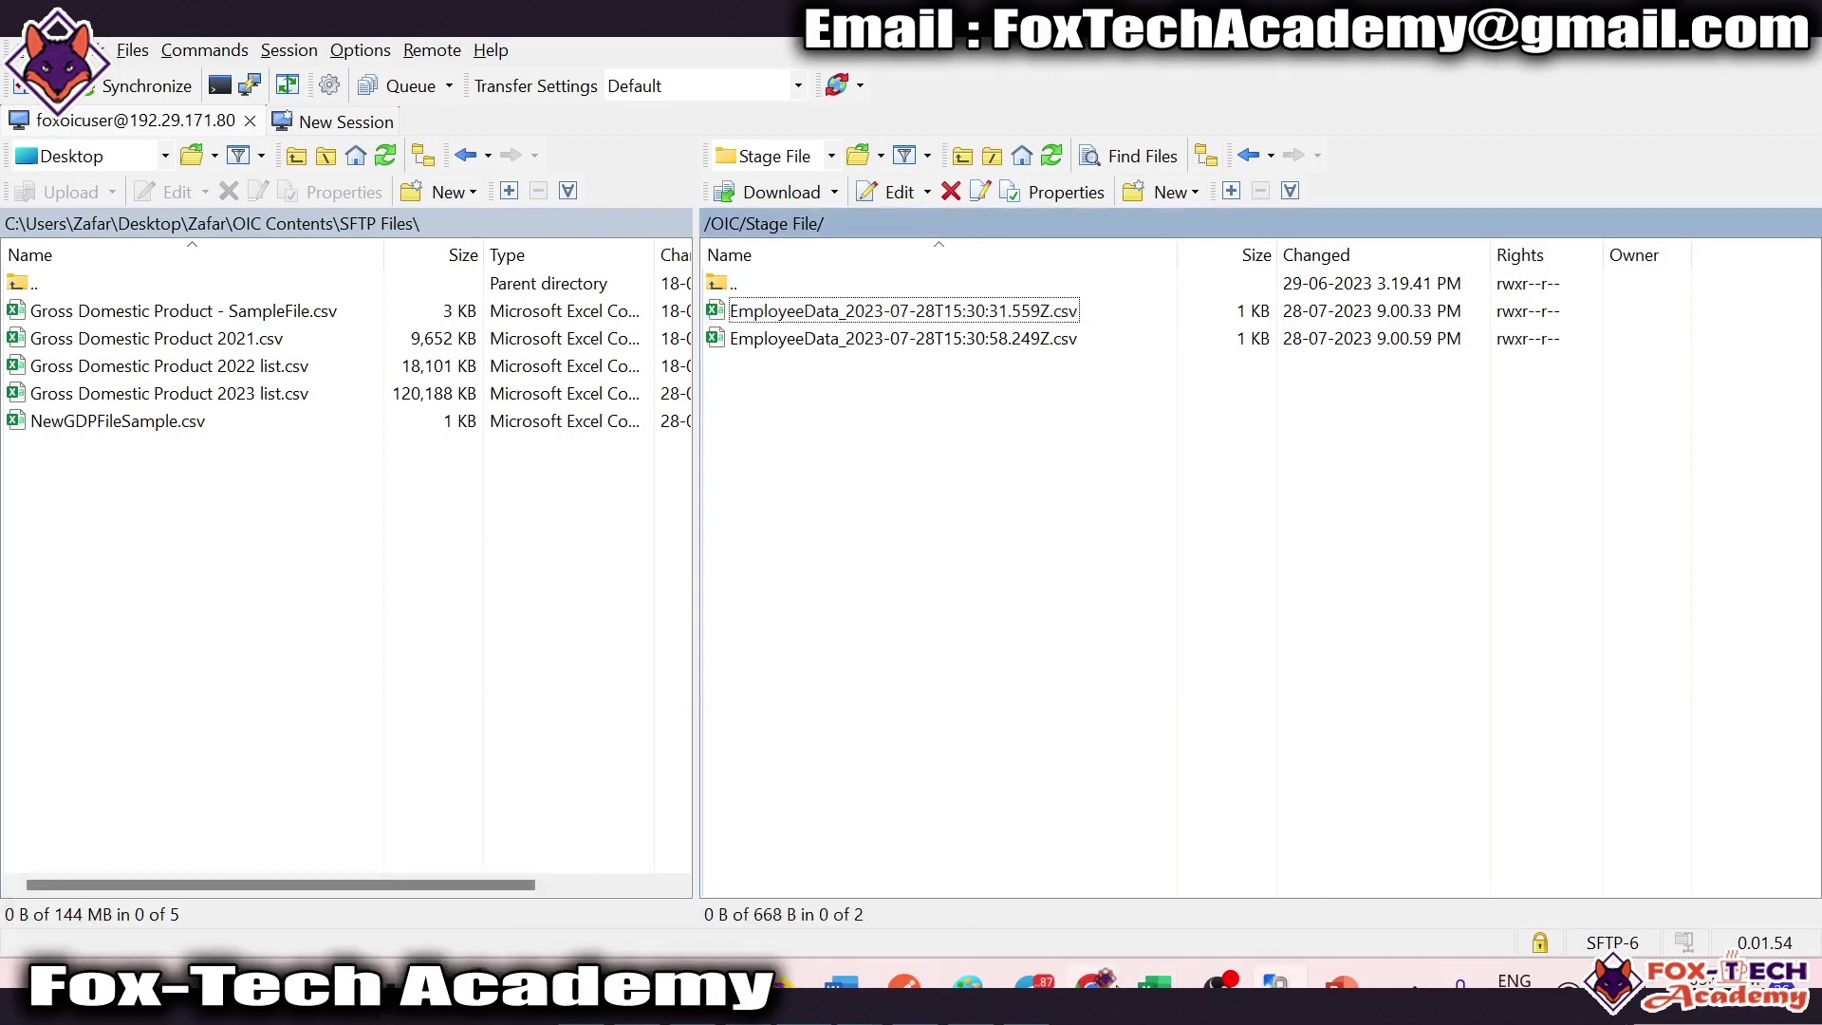
left_click(1100, 986)
scroll(1777, 350, "down", 5)
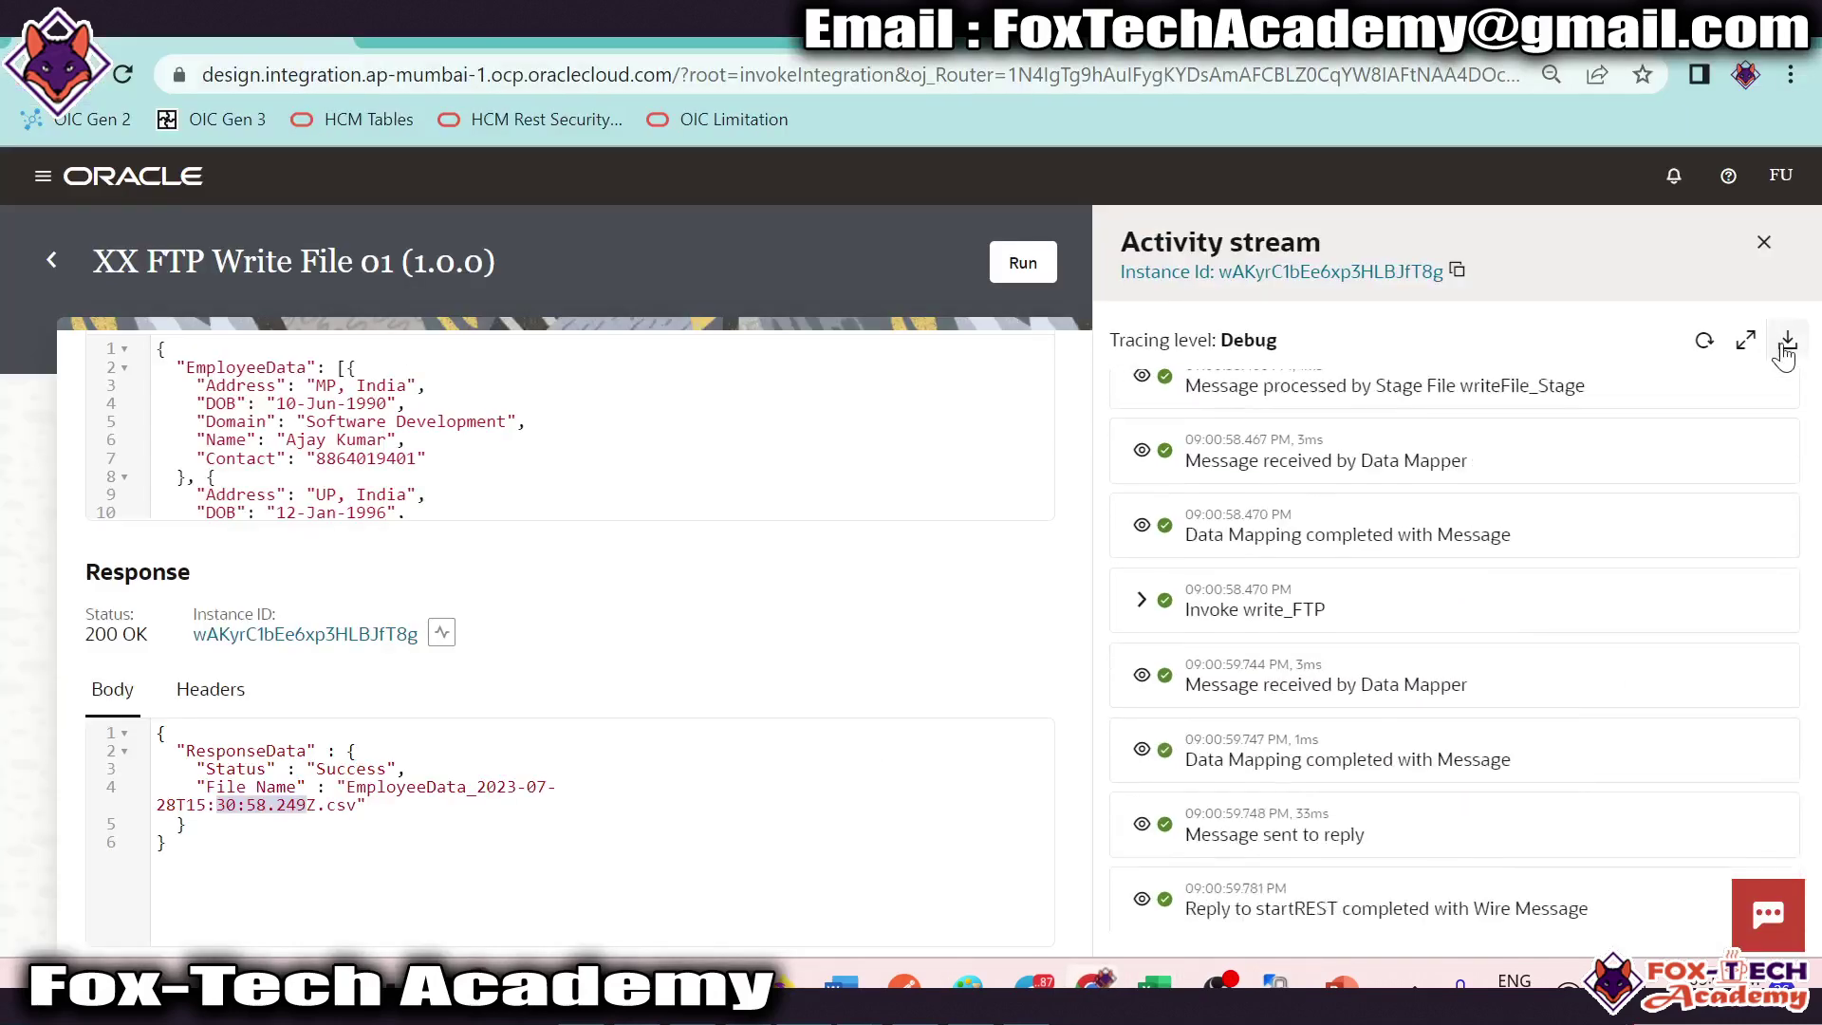
left_click(1764, 243)
left_click(1770, 249)
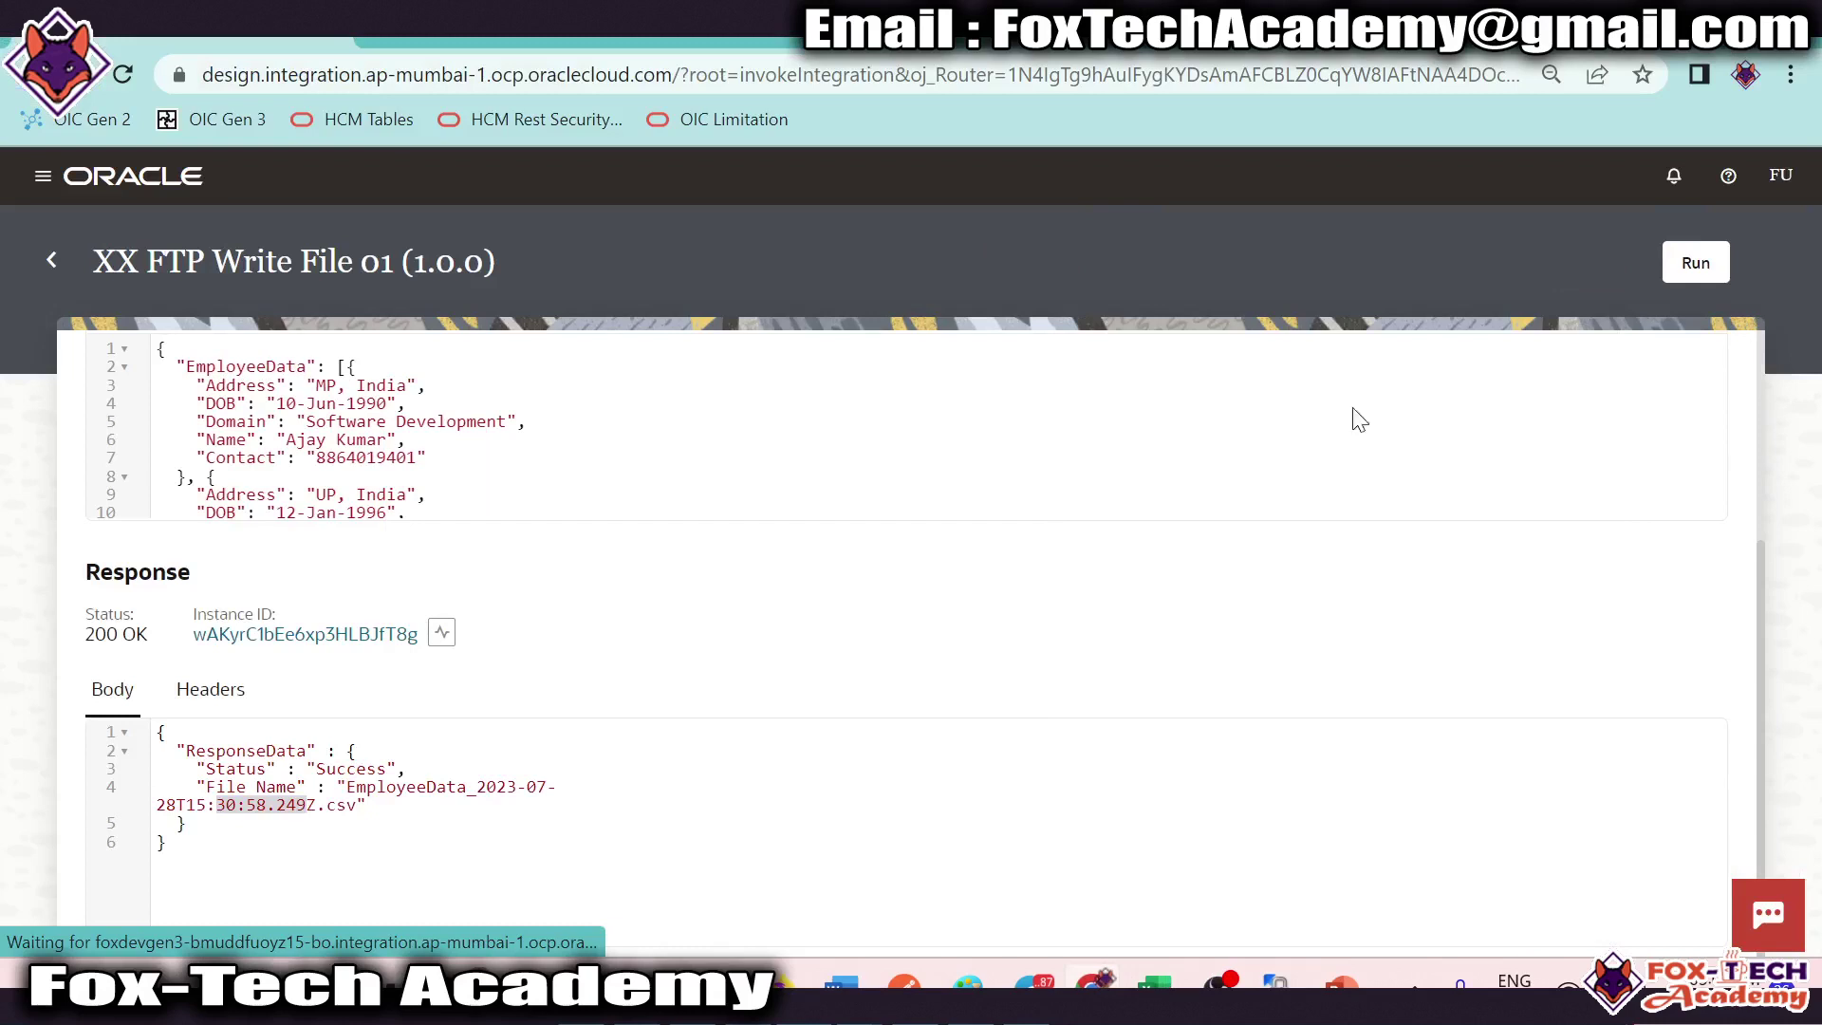
left_click(70, 261)
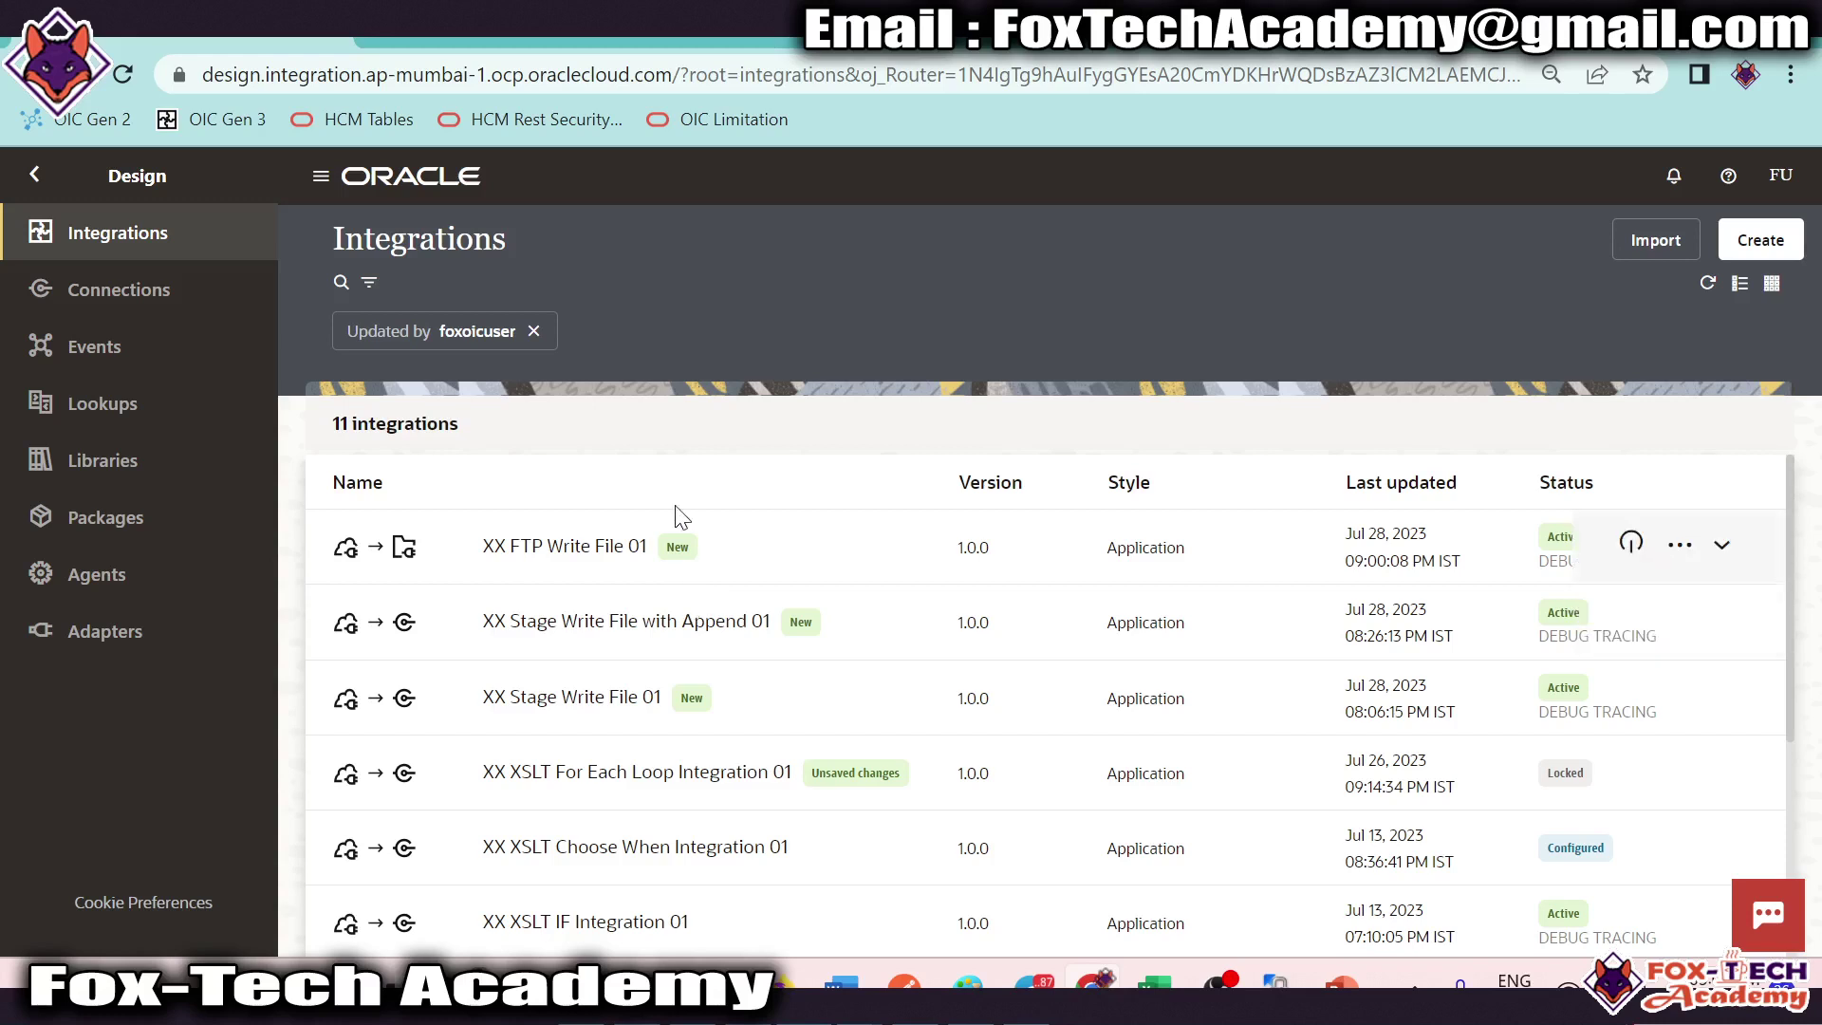
left_click(1668, 555)
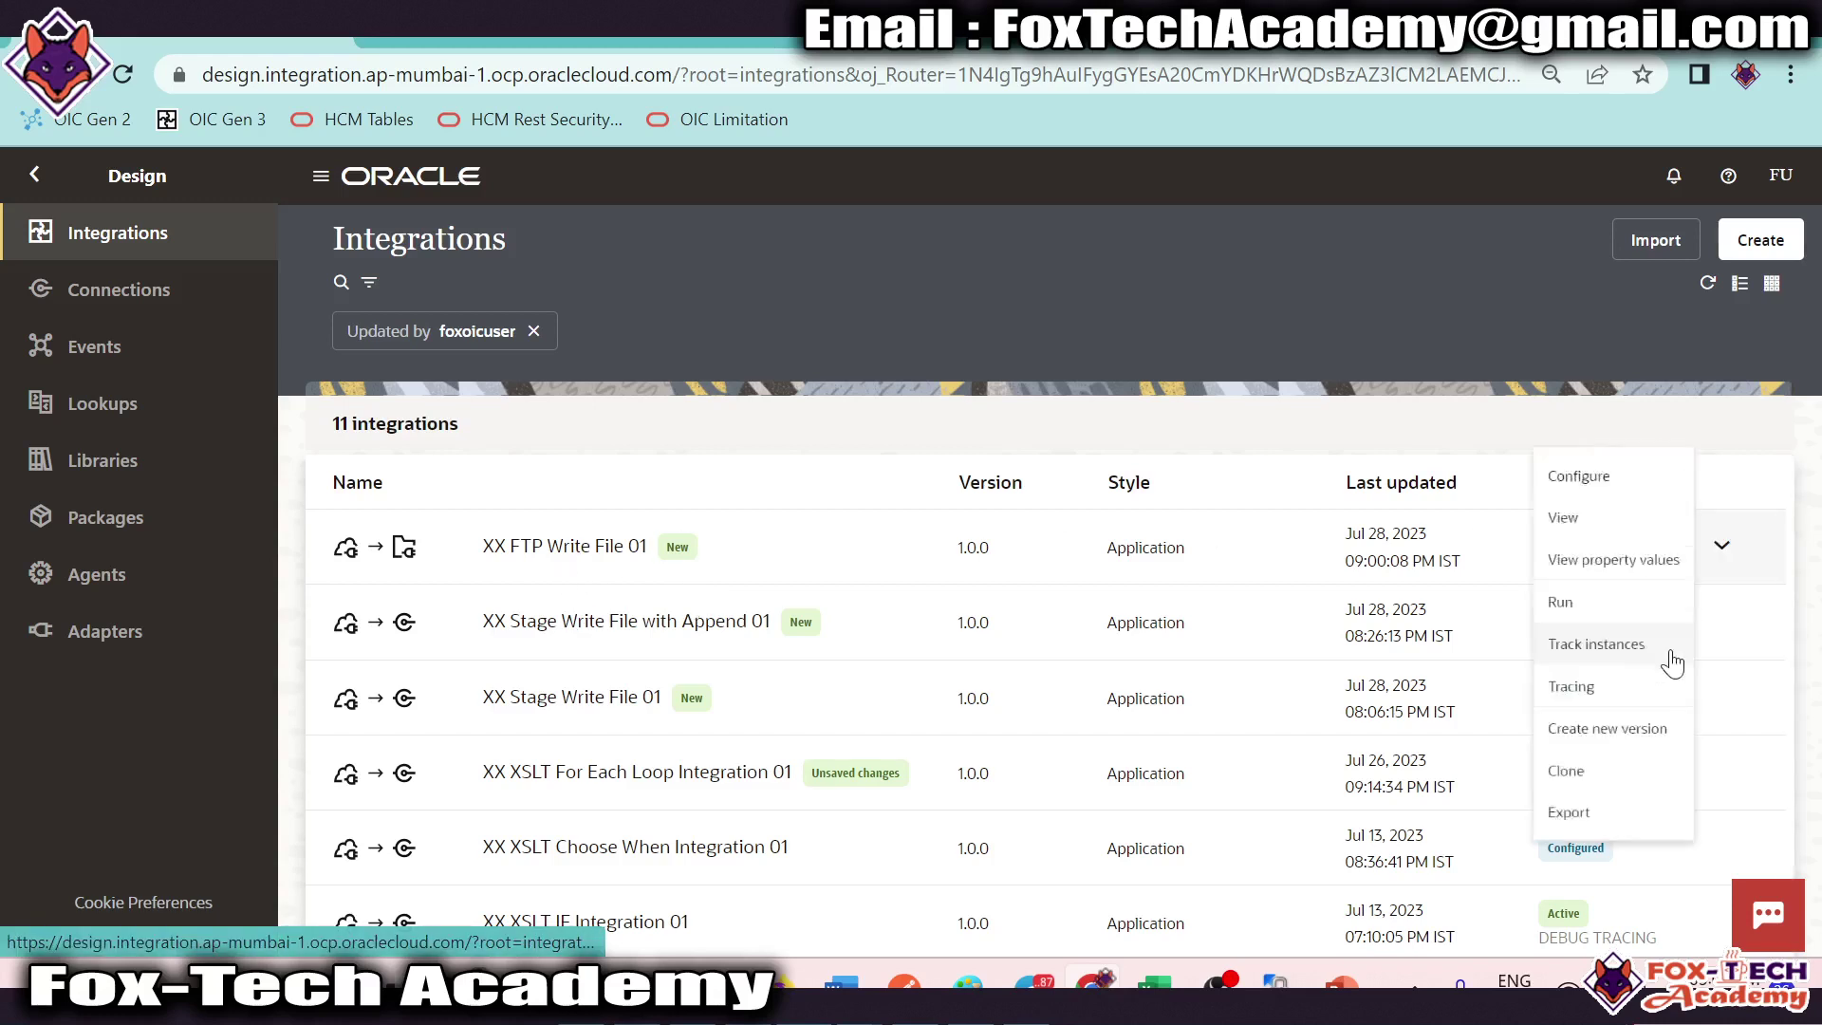
left_click(1487, 562)
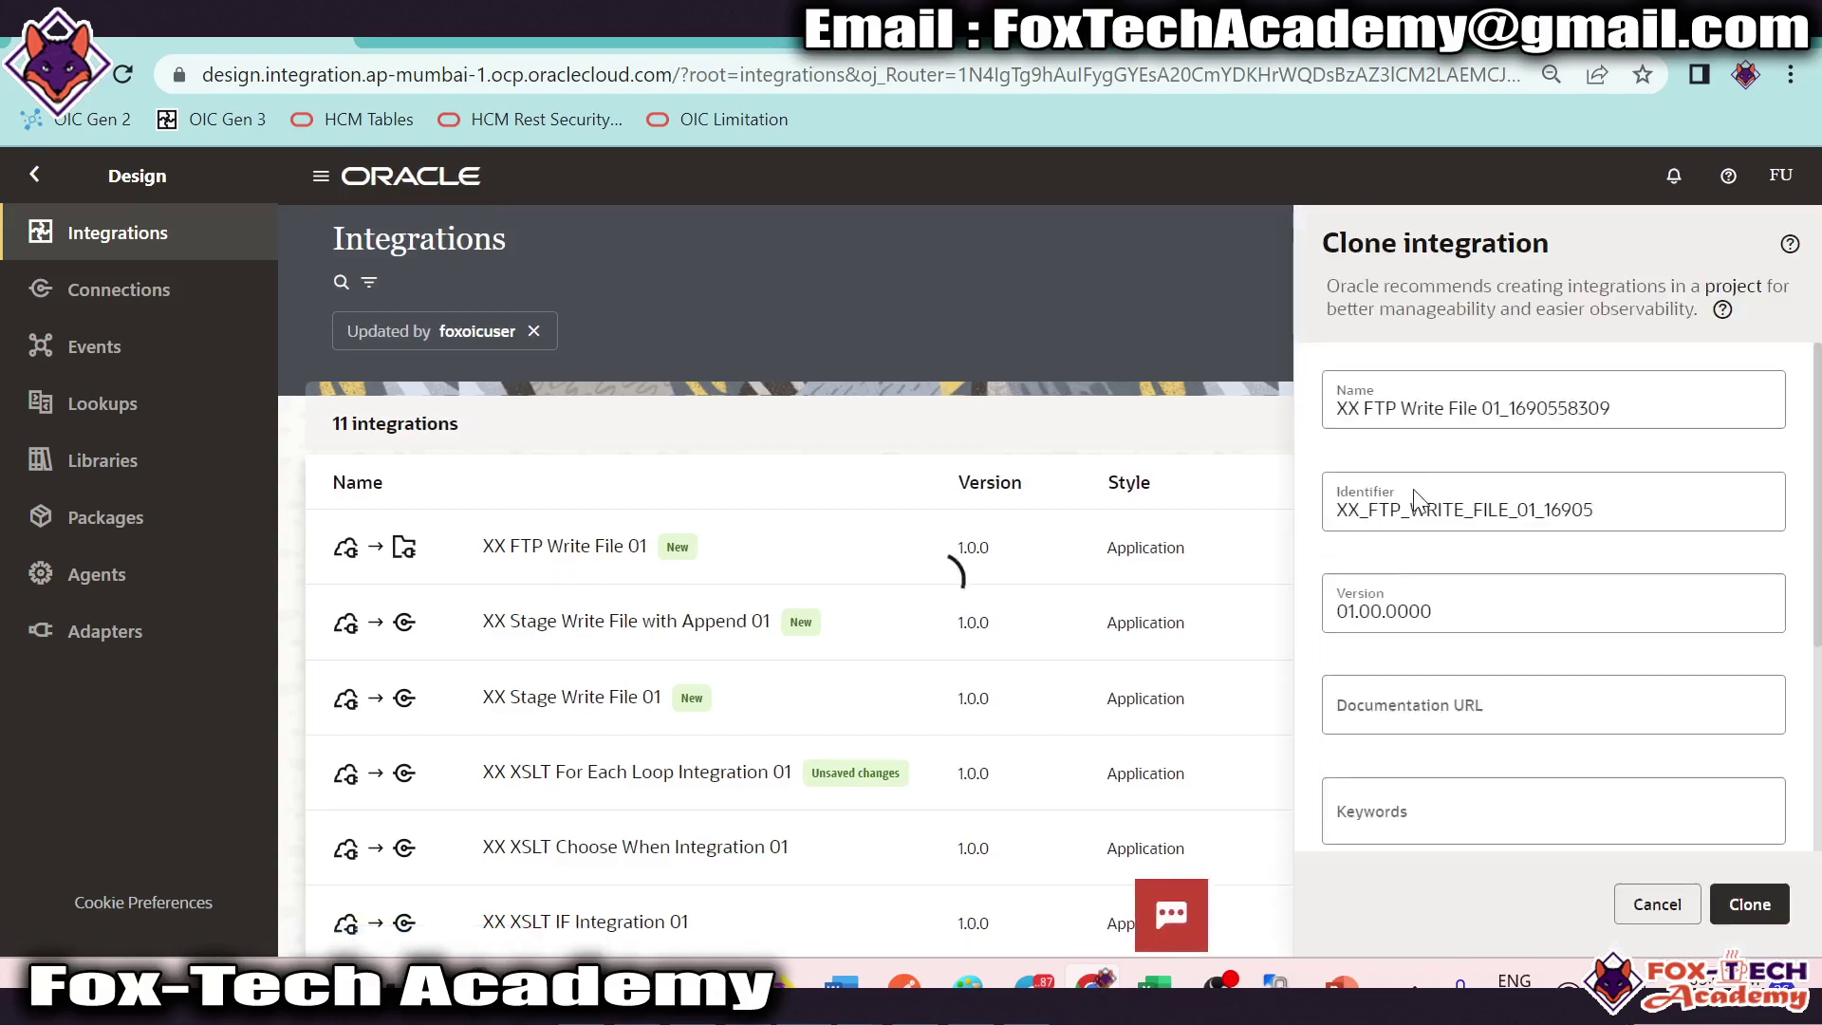
left_click(1499, 408)
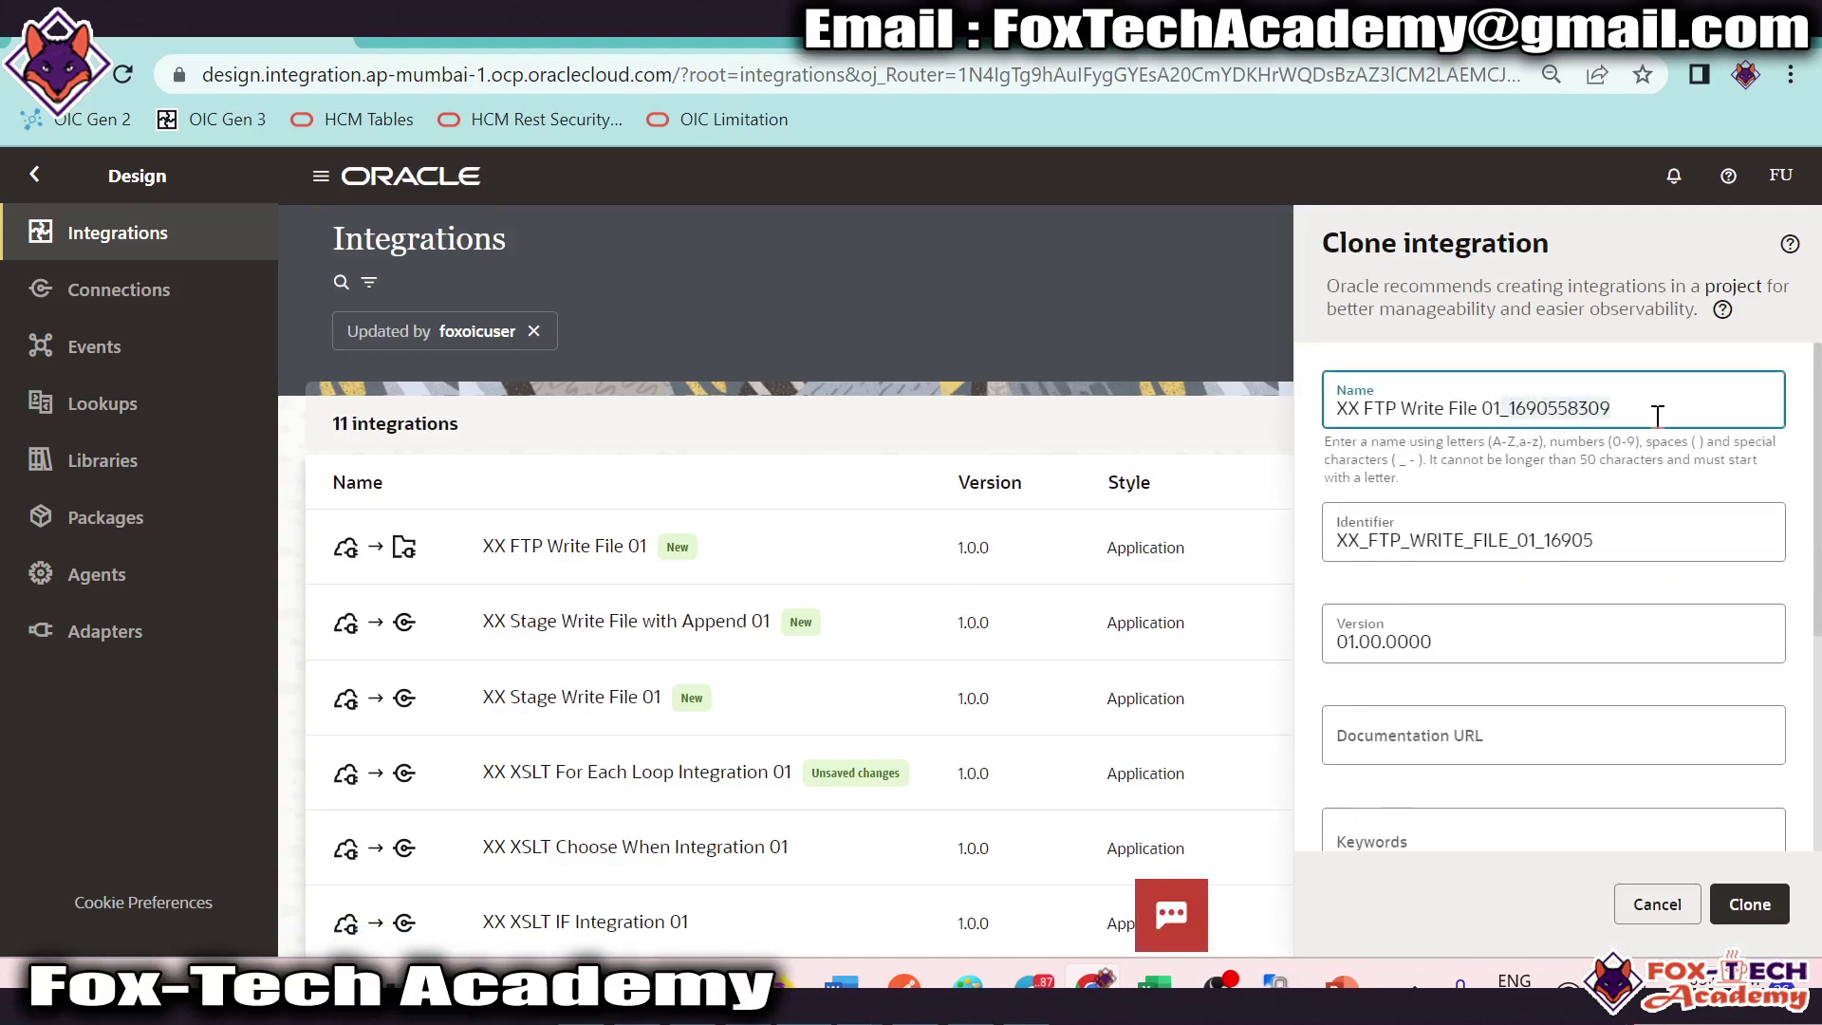
key("Escape")
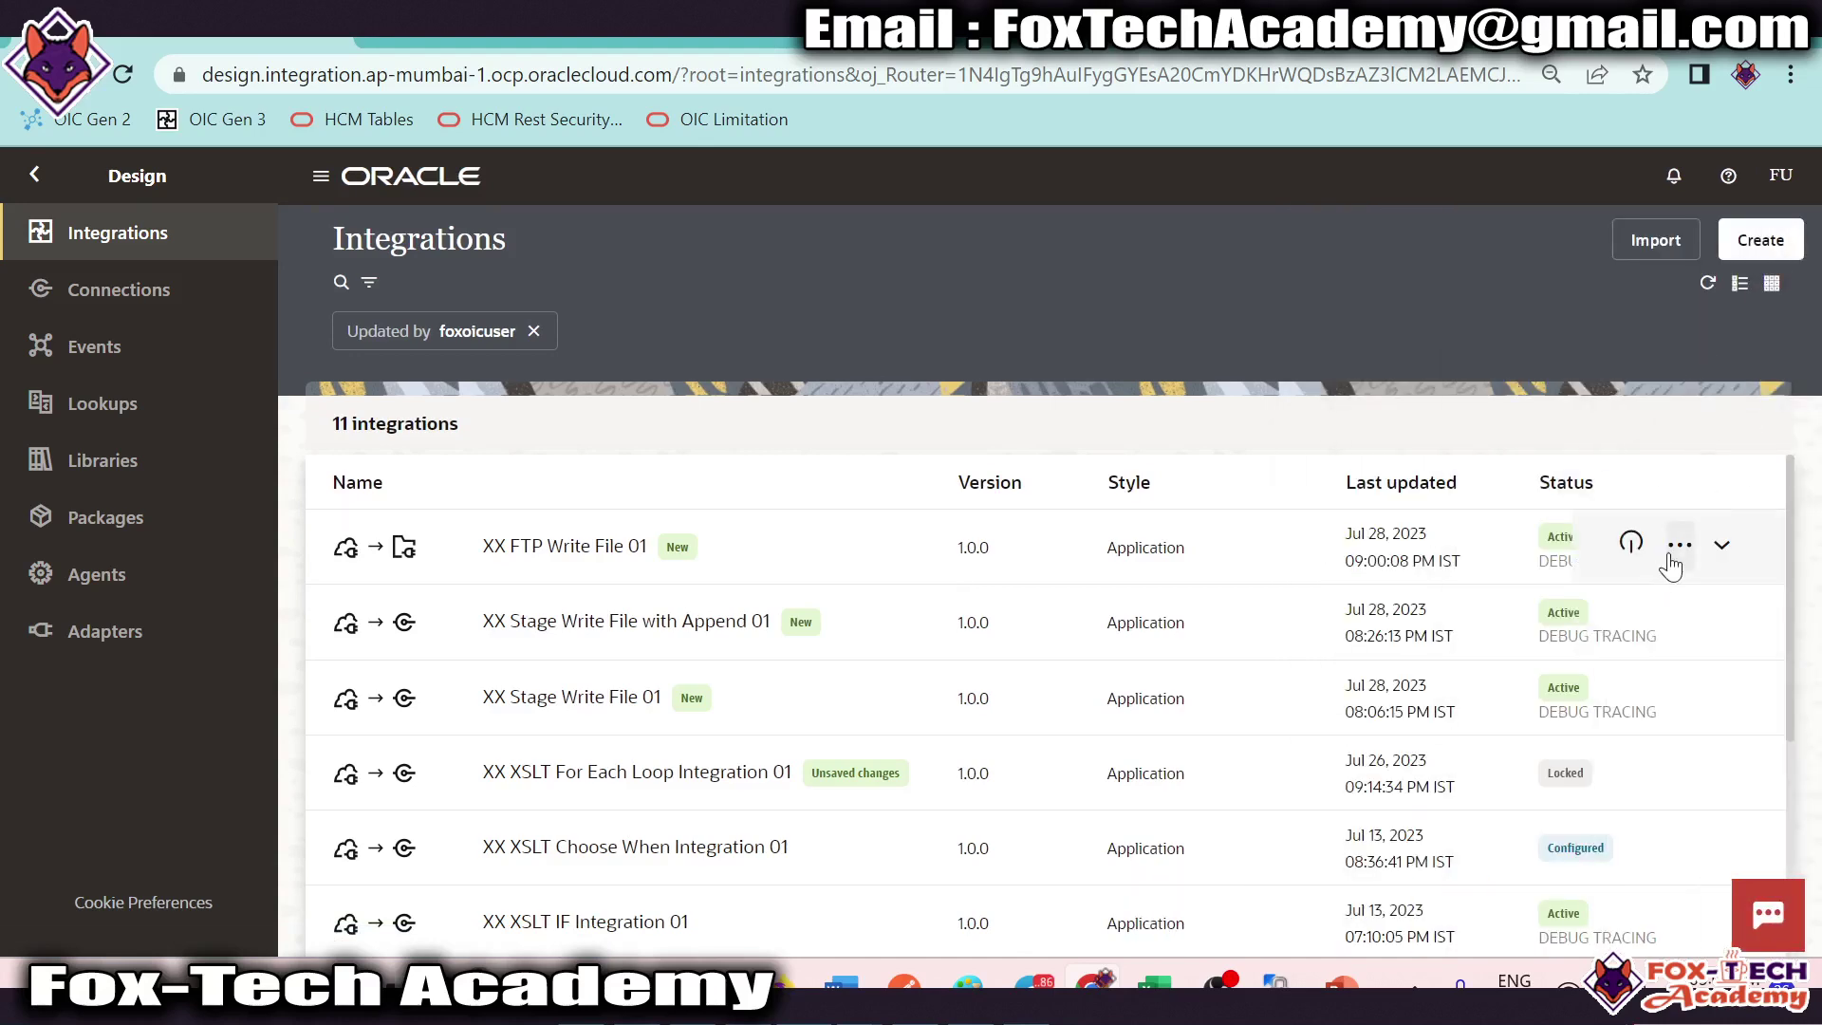
Step: Clone XX FTP Write File 01 as a new integration named XX FTP Write File 02
left_click(1677, 542)
left_click(1523, 857)
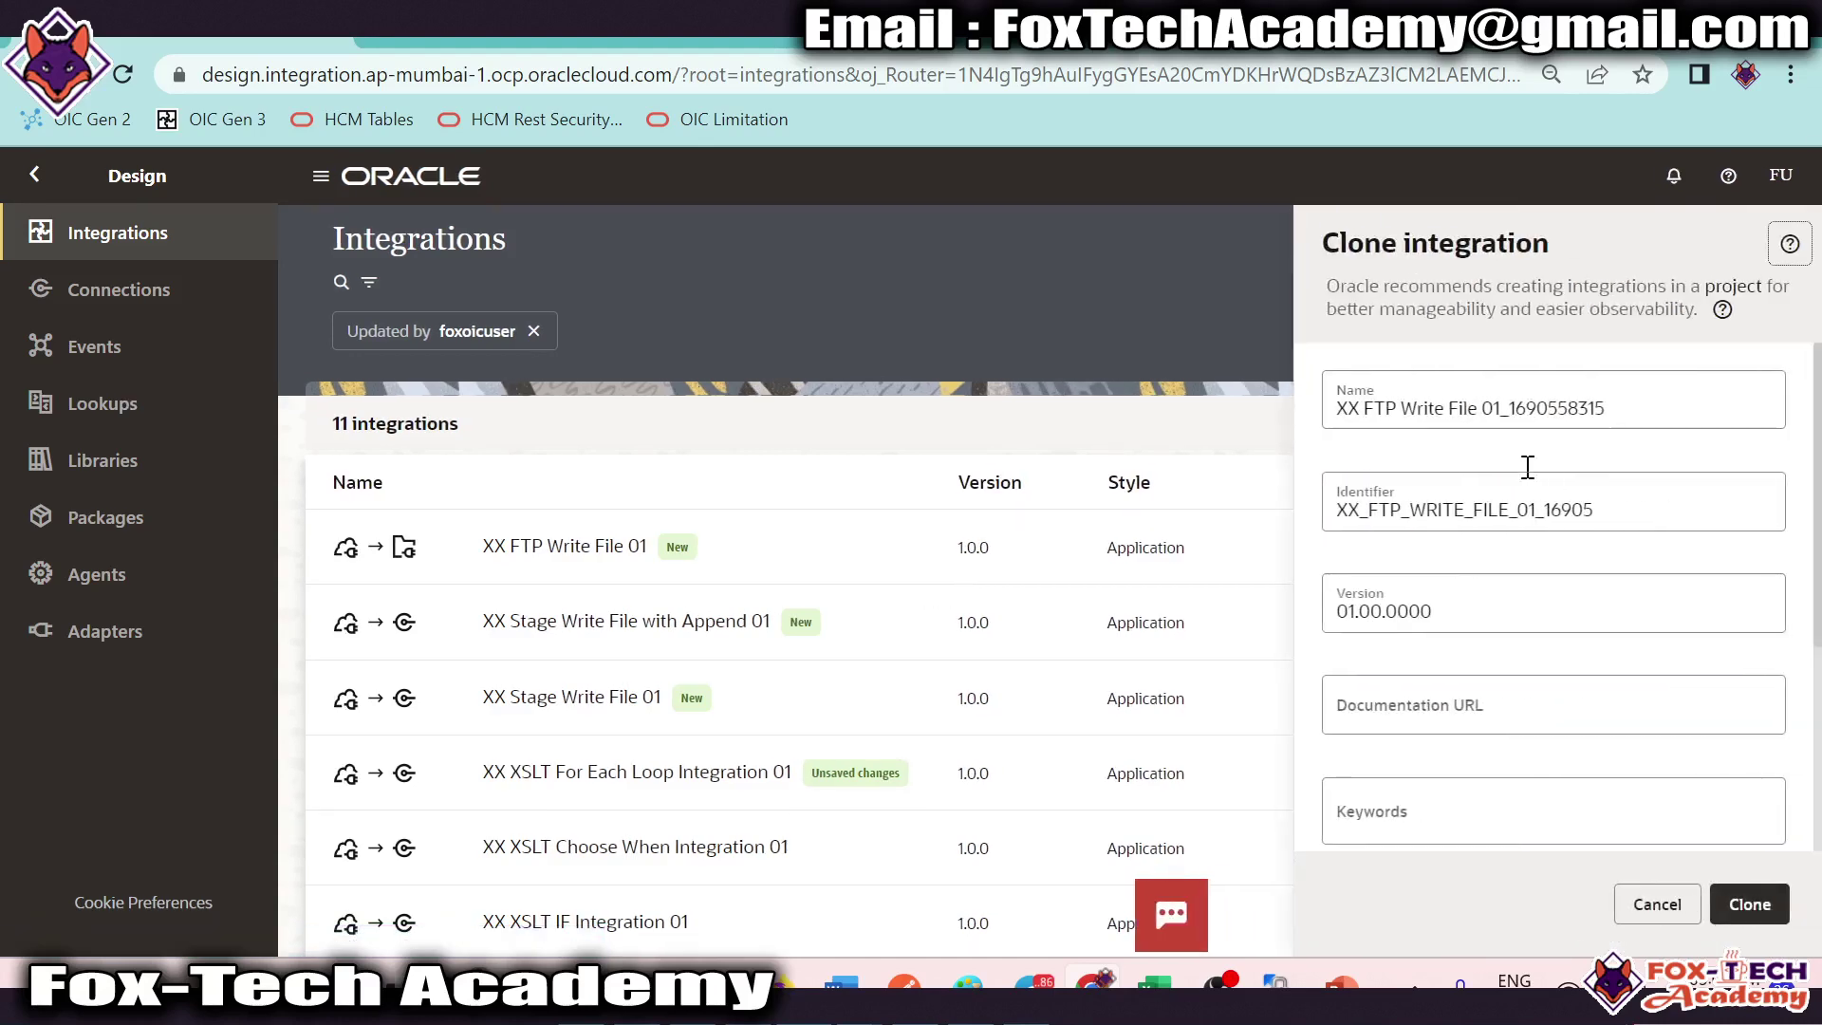
left_click(1497, 406)
type("2")
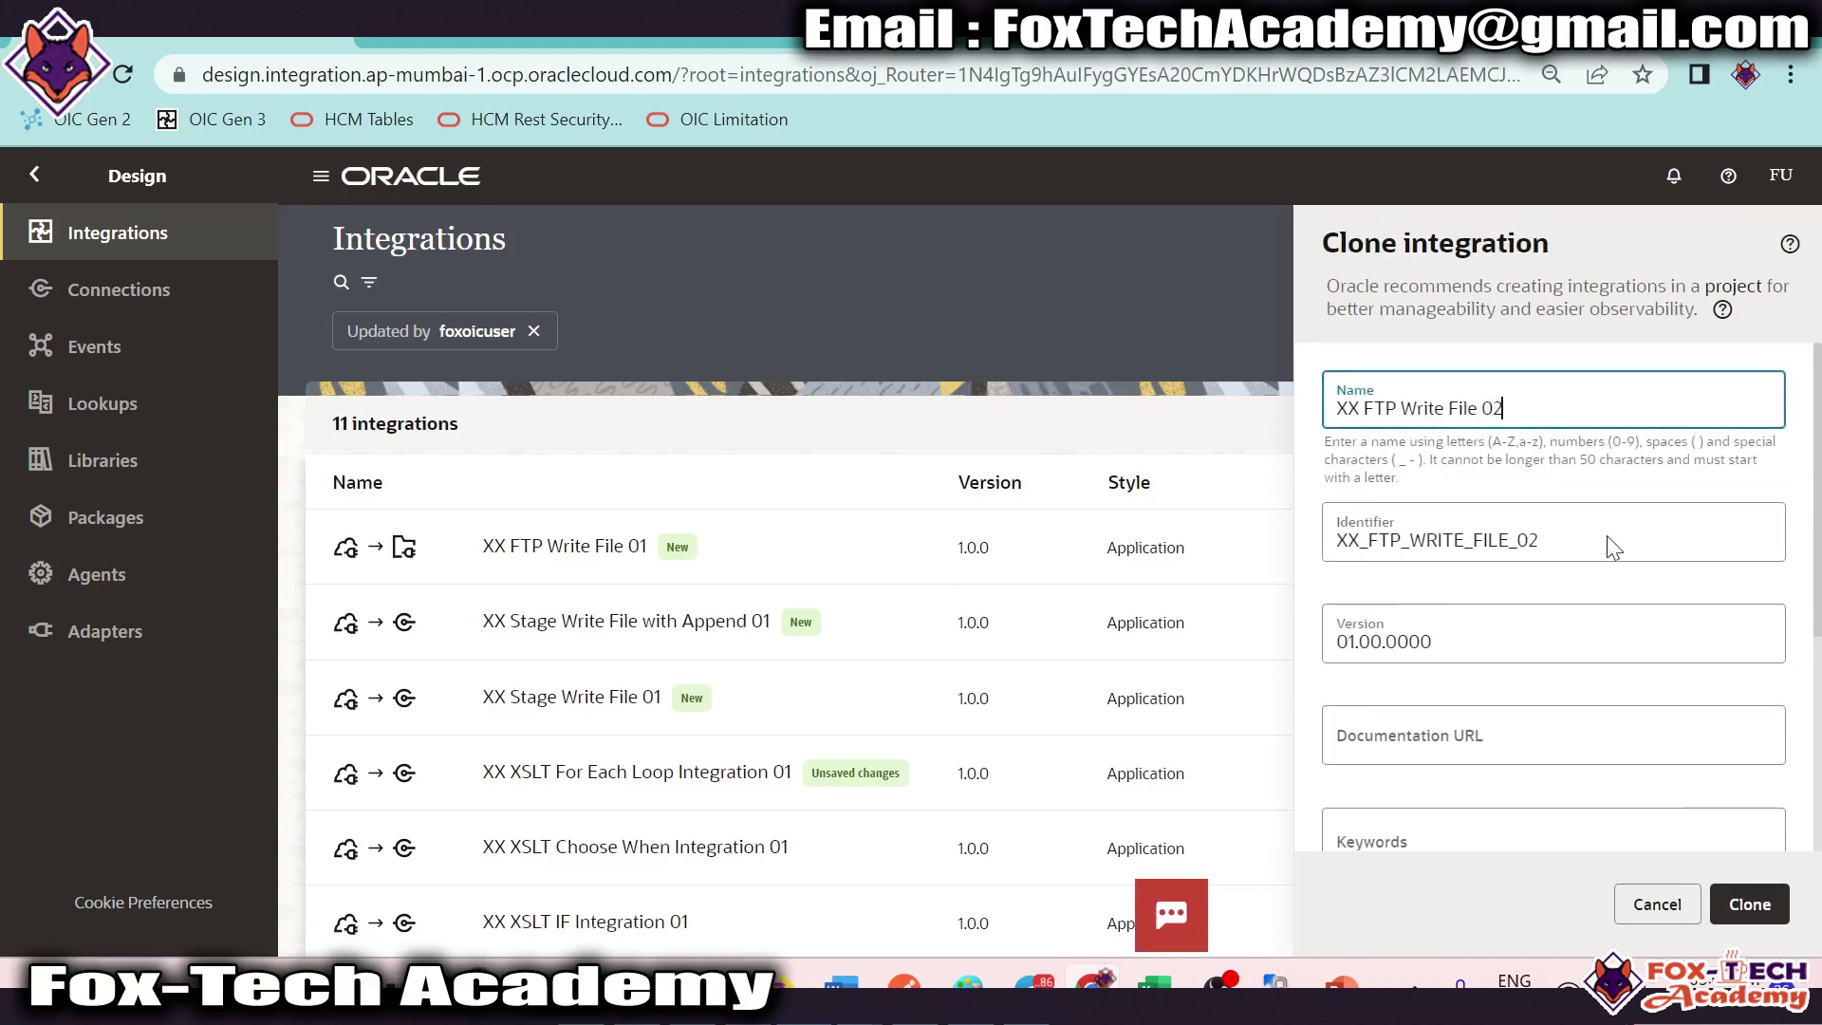
left_click(1748, 904)
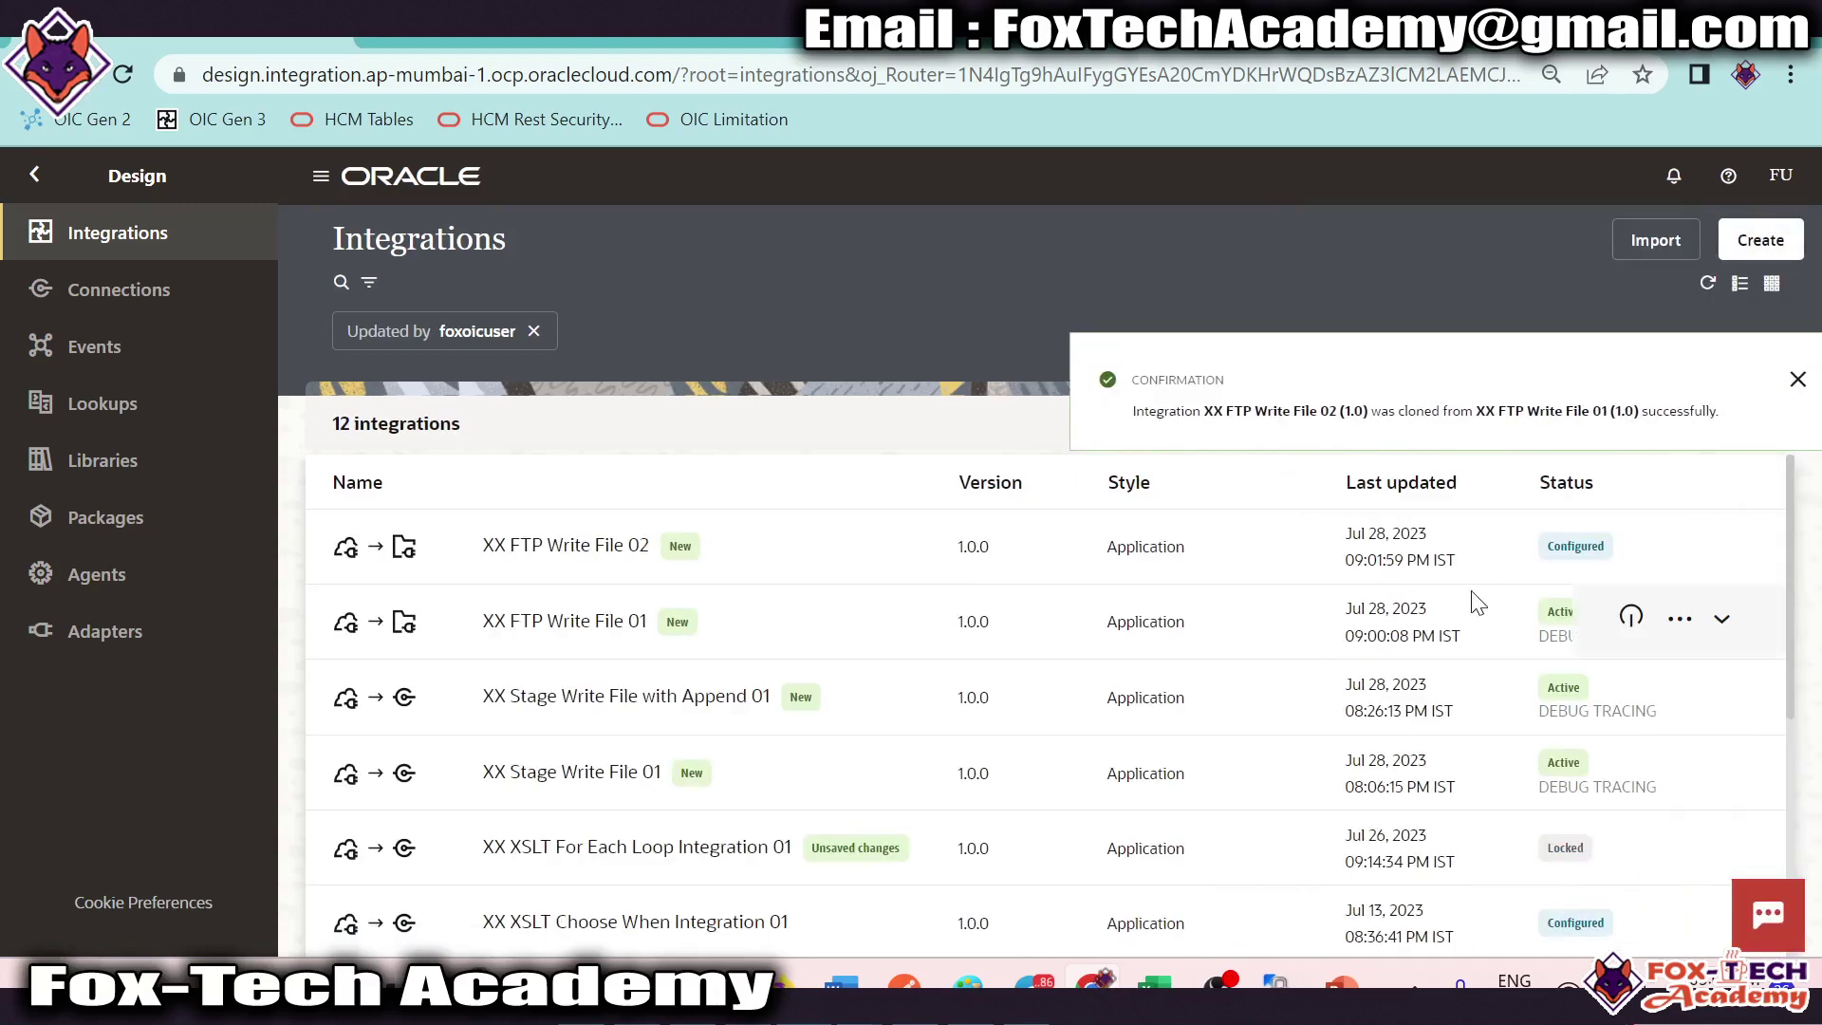
Step: Open XX FTP Write File 02 for editing and delete the writeFile_Stage stage file action from the flow
left_click(1580, 543)
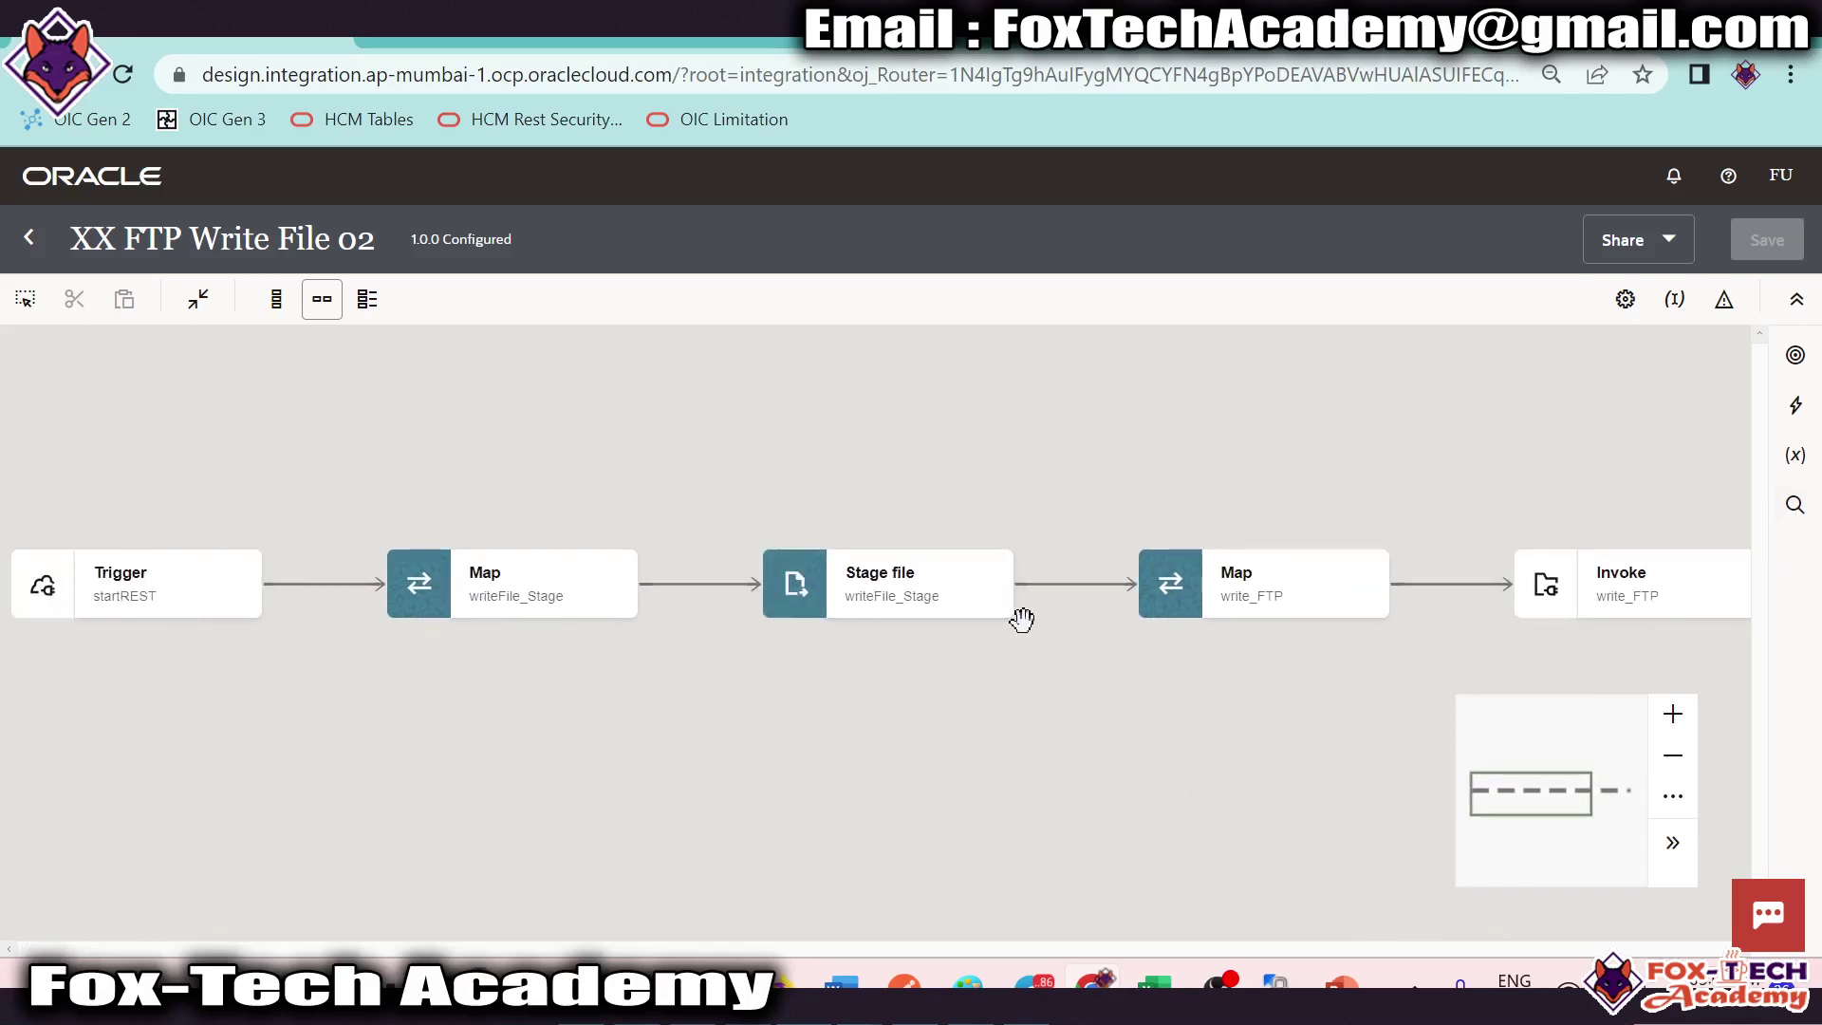
left_click(993, 600)
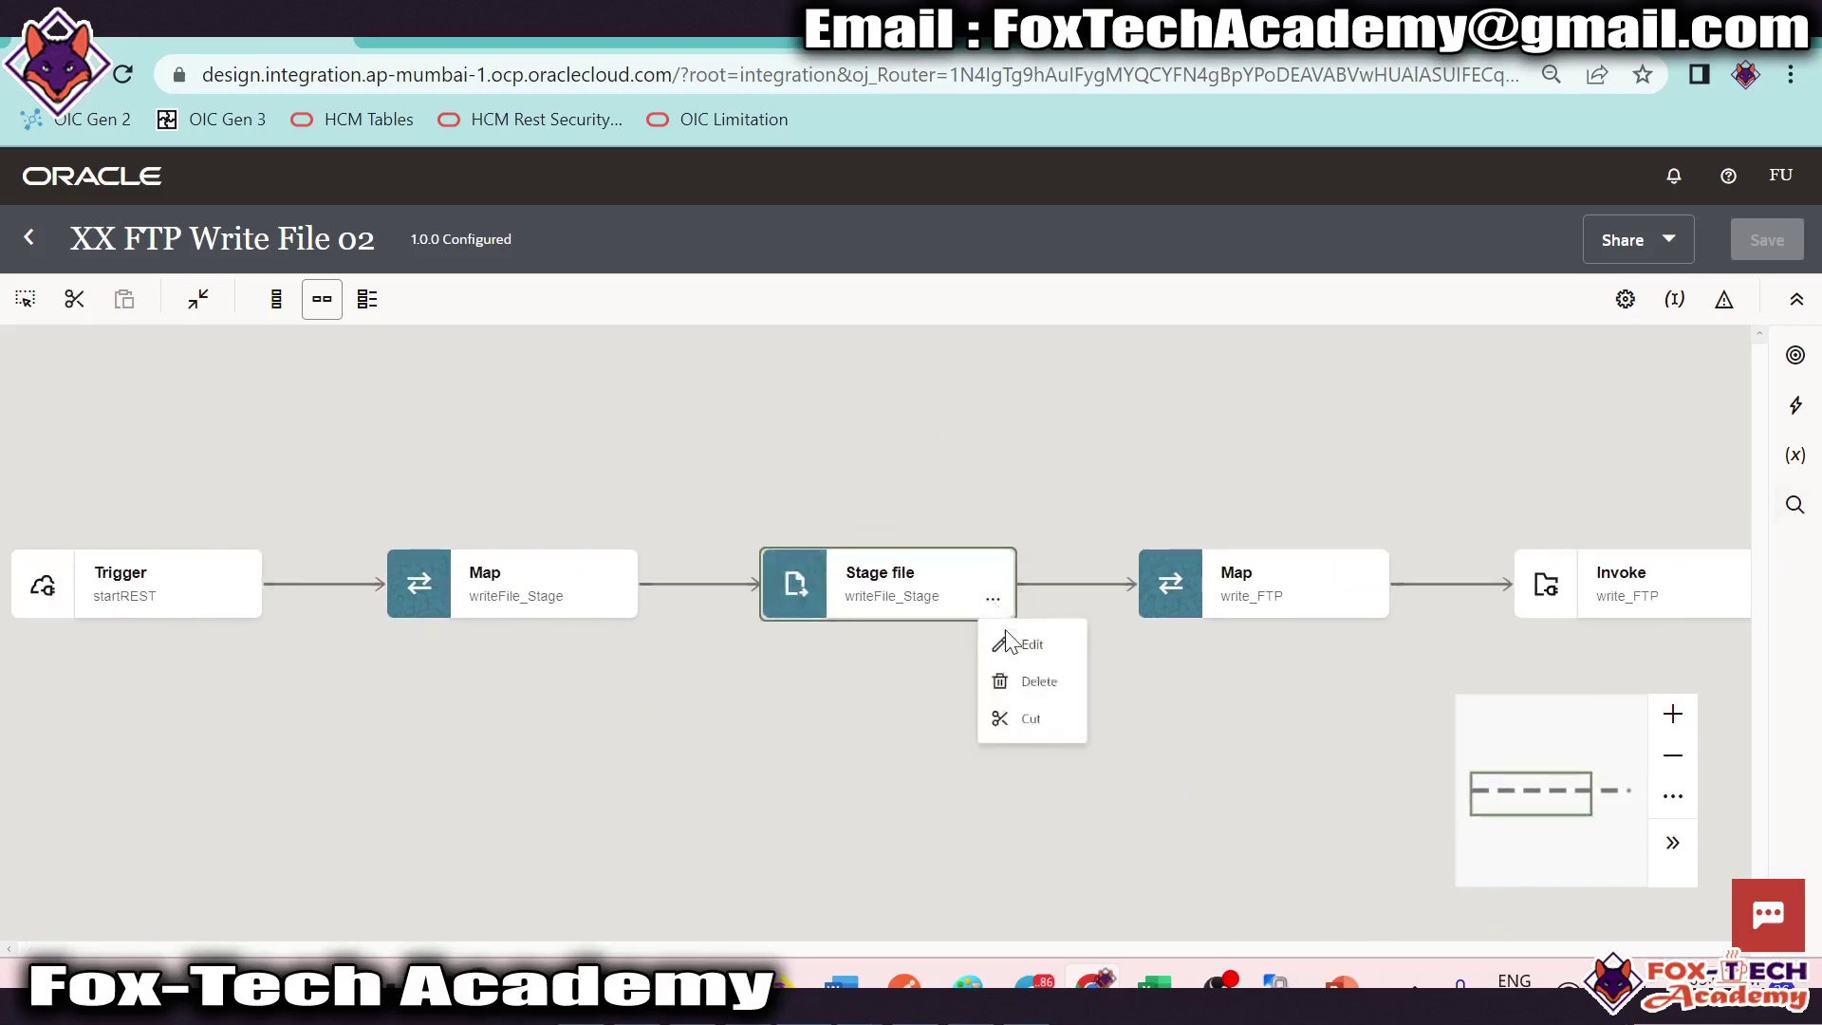
left_click(1045, 711)
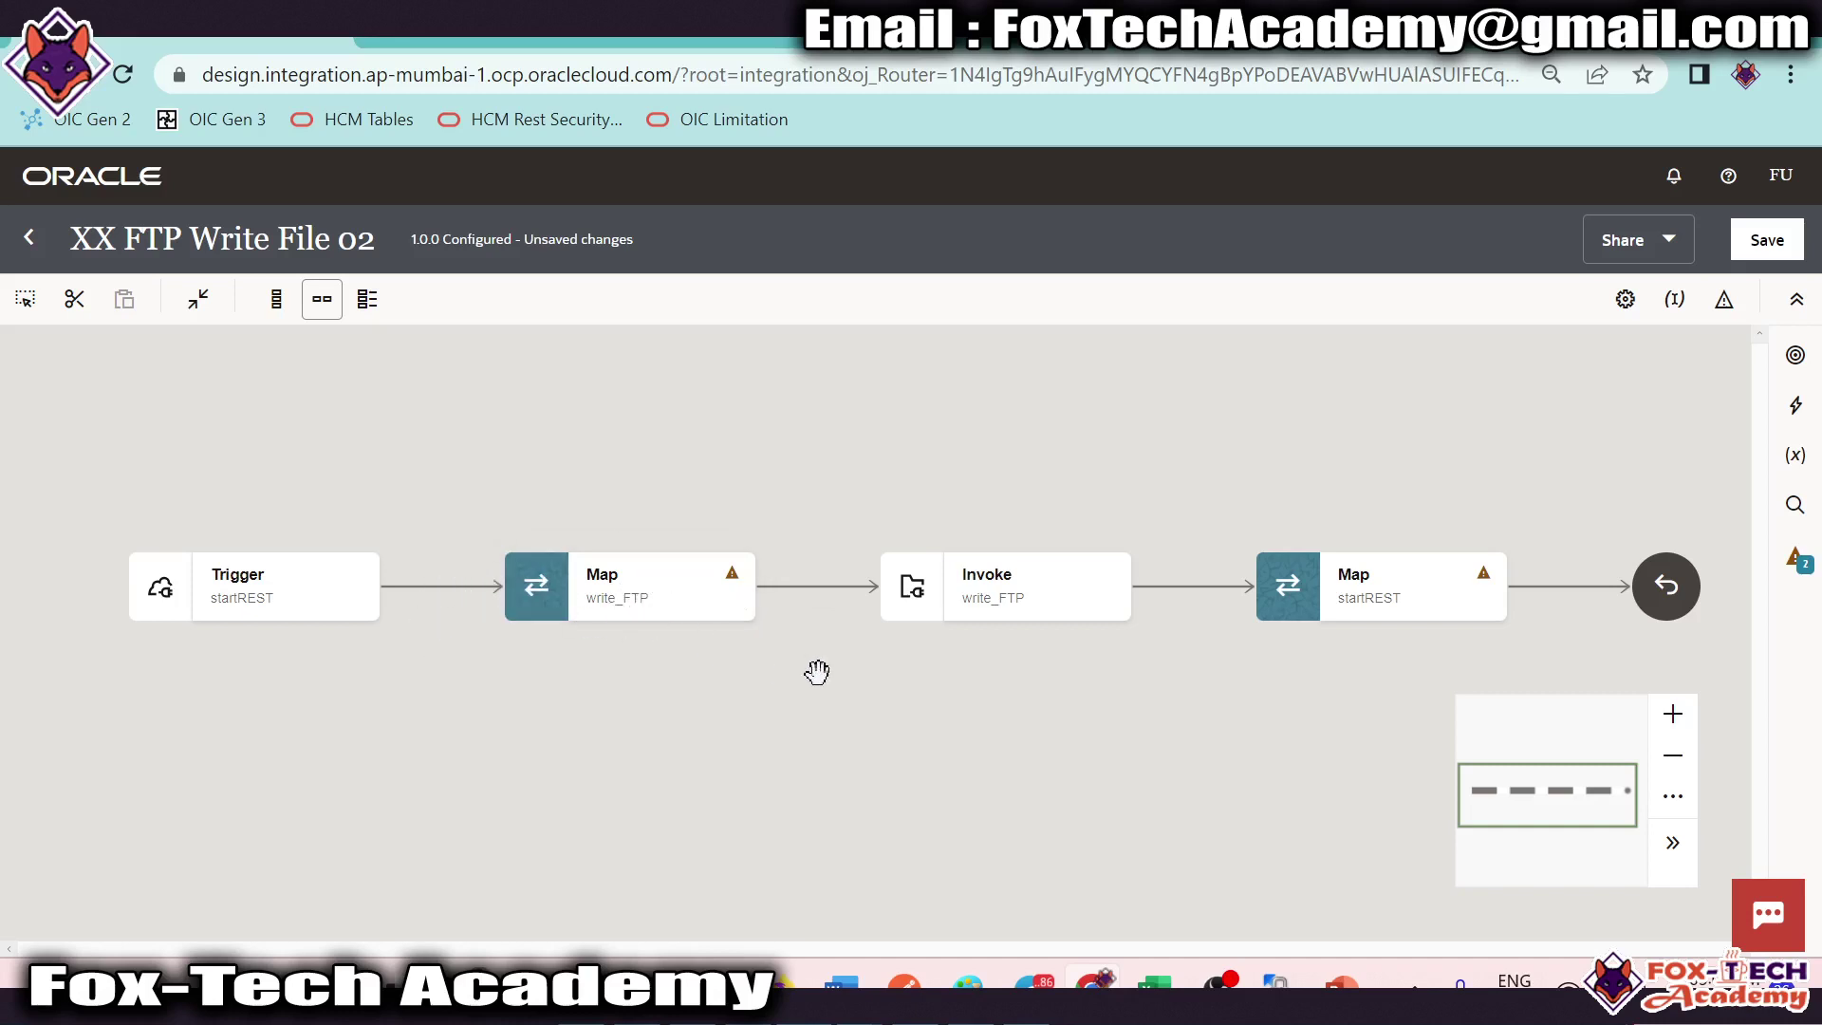
Step: Edit the write_FTP invoke, keeping its operation and schema settings, and supply SampleEmployeeFile.csv as the sample delimited file for the file contents
double_click(1021, 589)
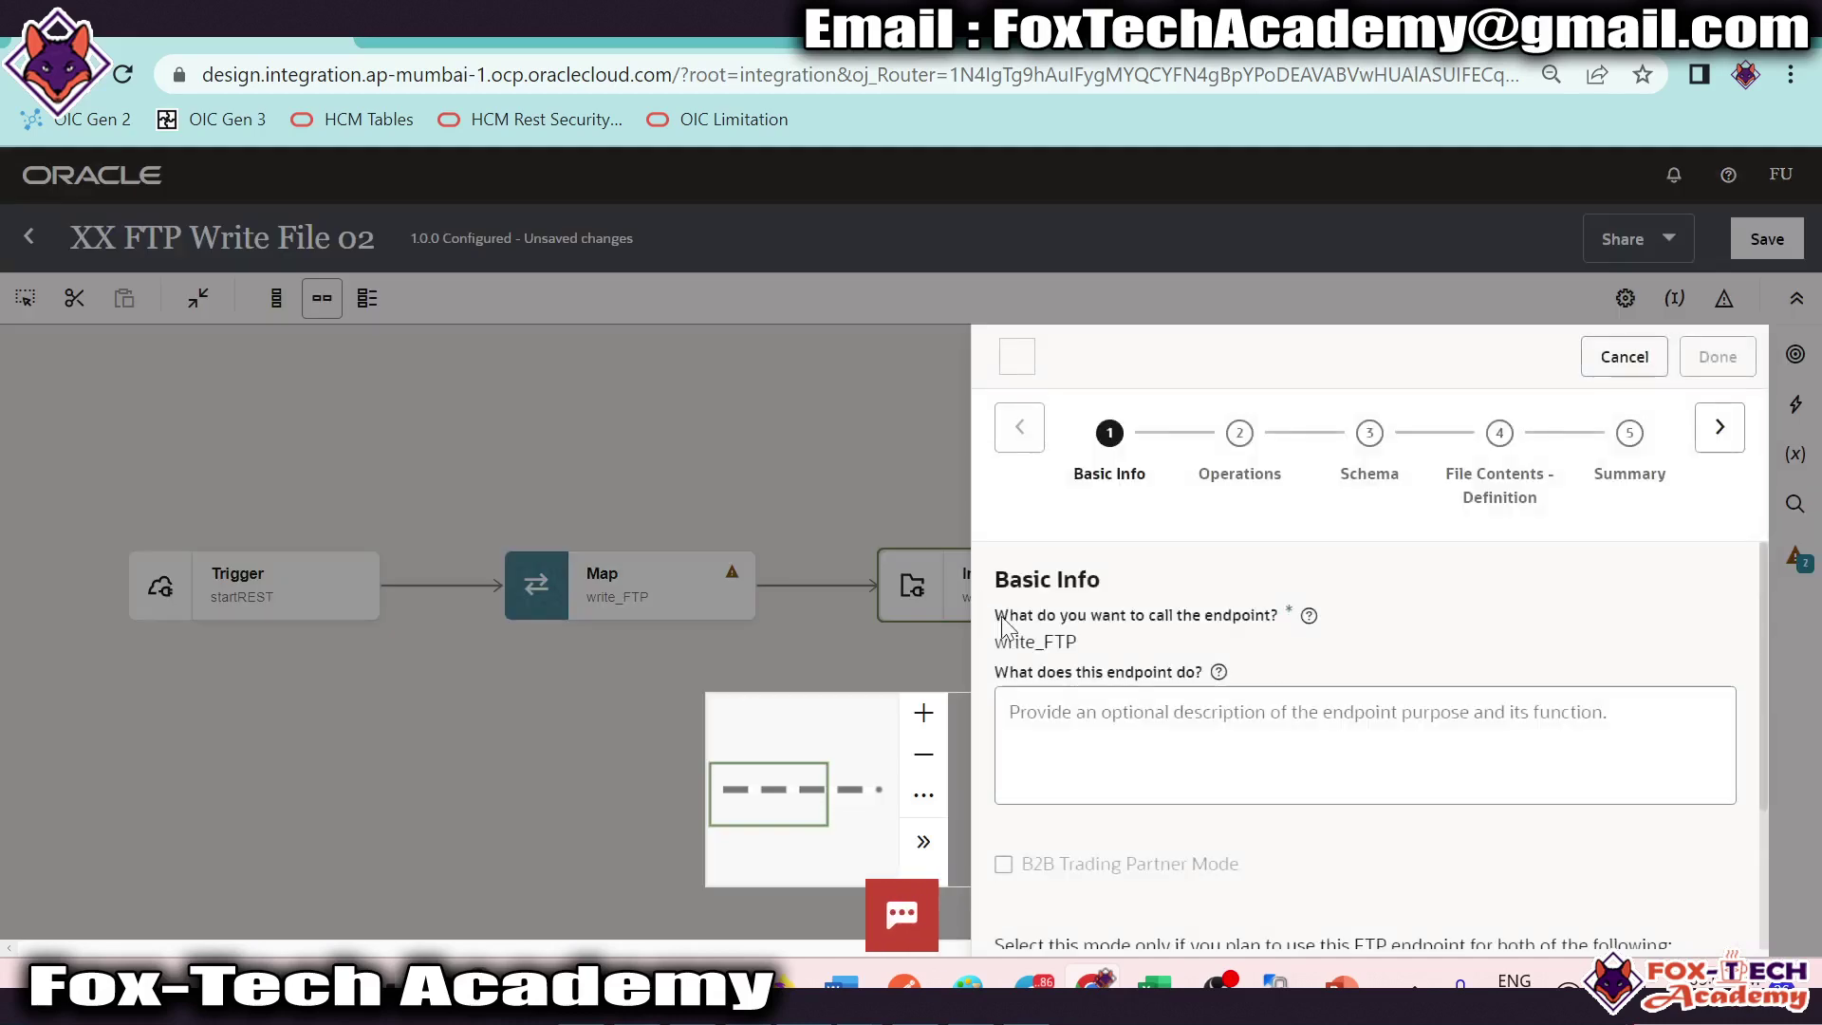
left_click(1719, 432)
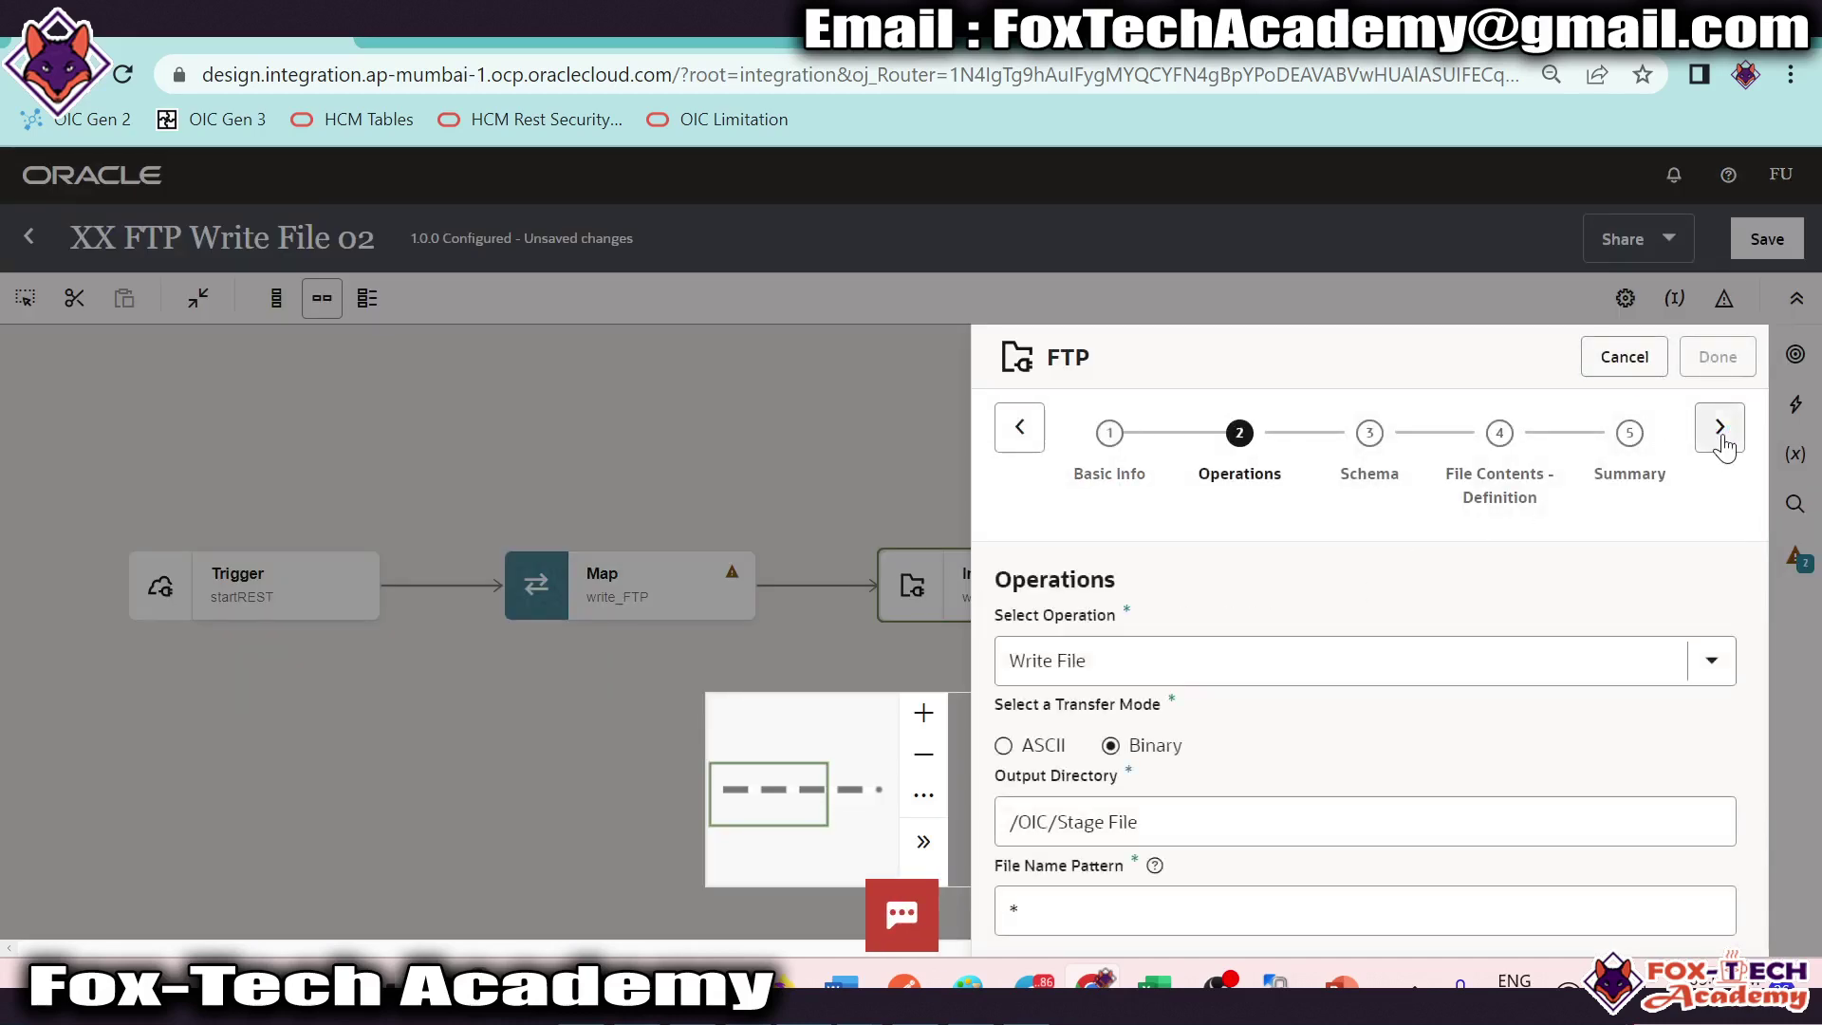
left_click(1720, 431)
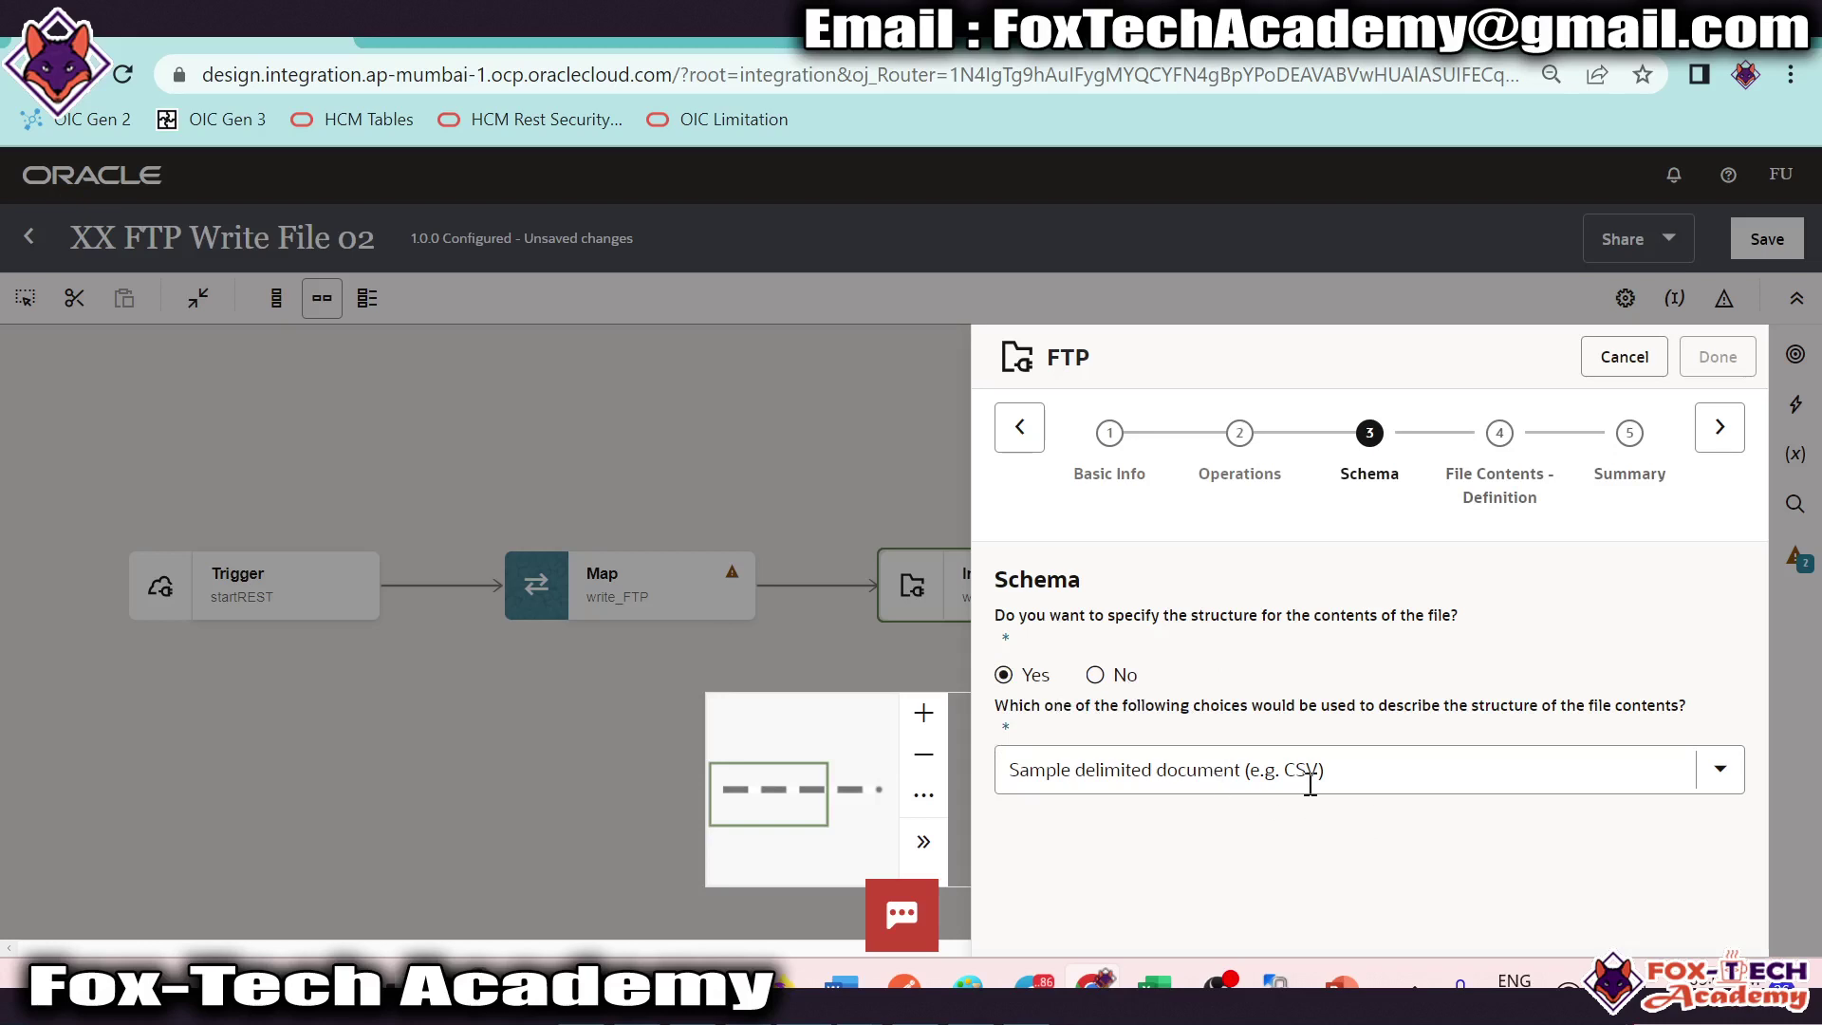
left_click(1721, 429)
scroll(1202, 670, "down", 2)
scroll(1100, 688, "up", 2)
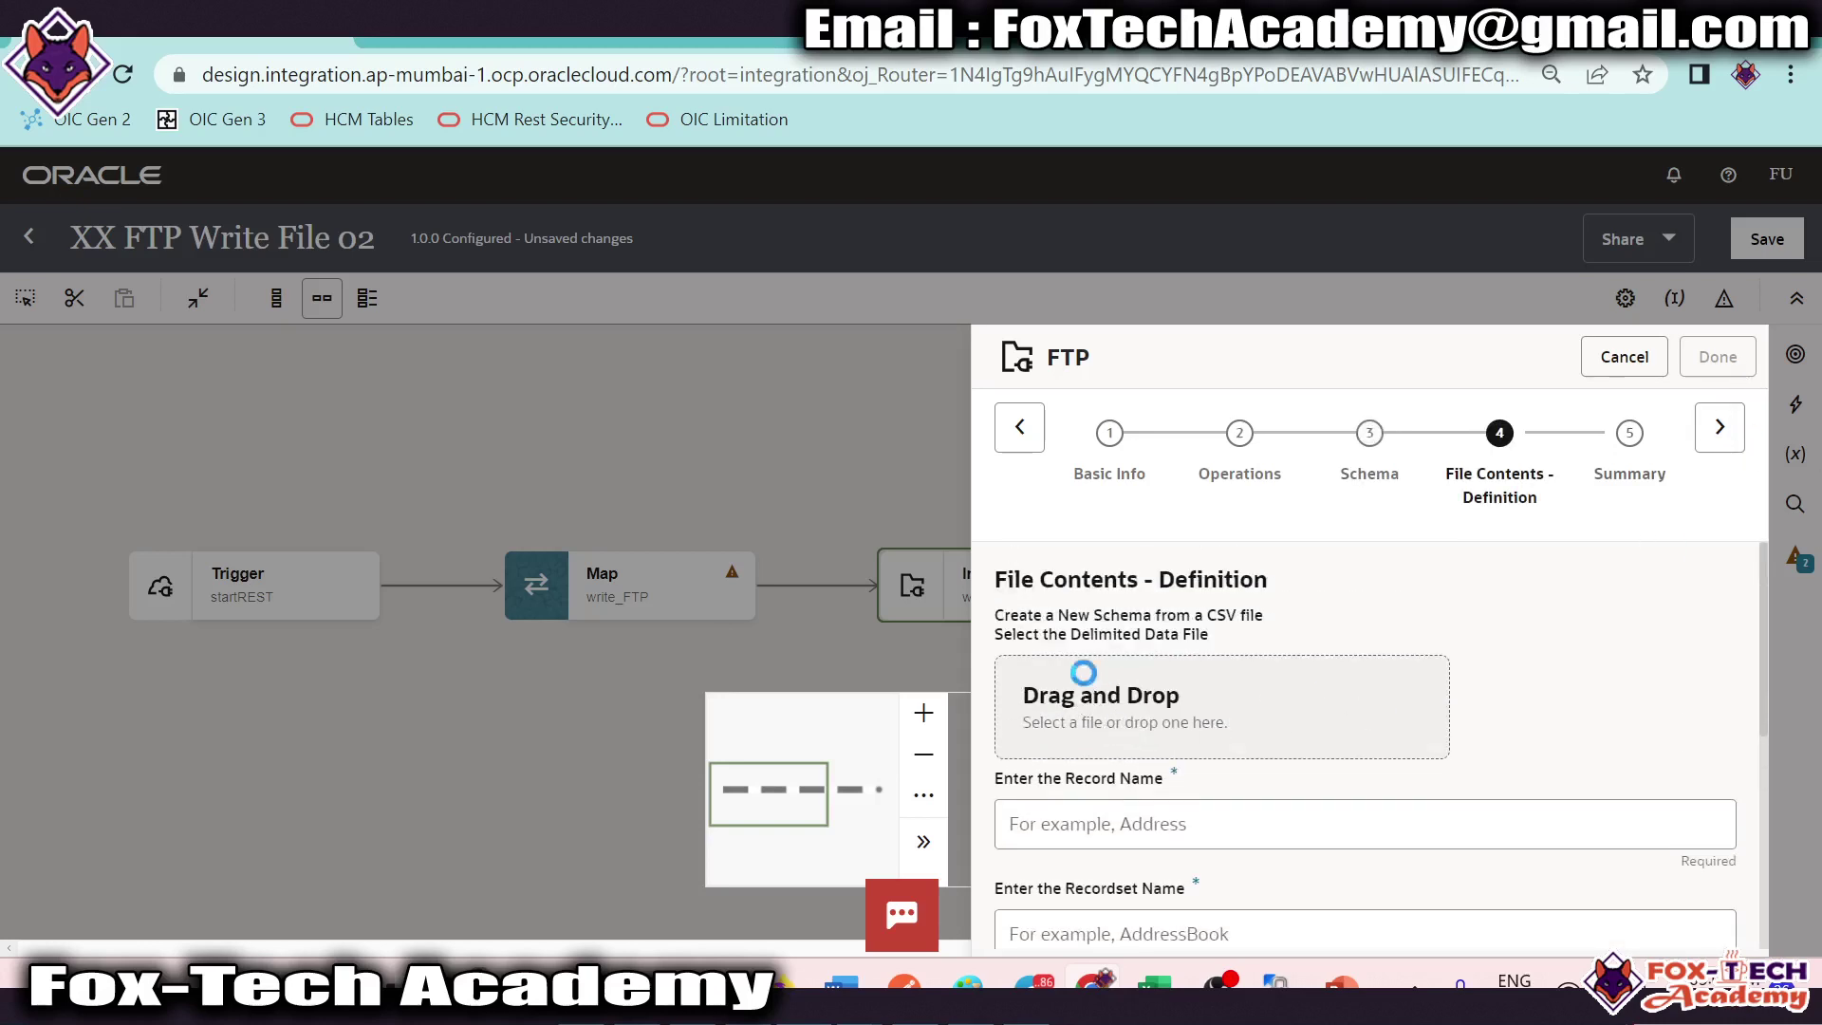
left_click(1086, 685)
left_click(453, 277)
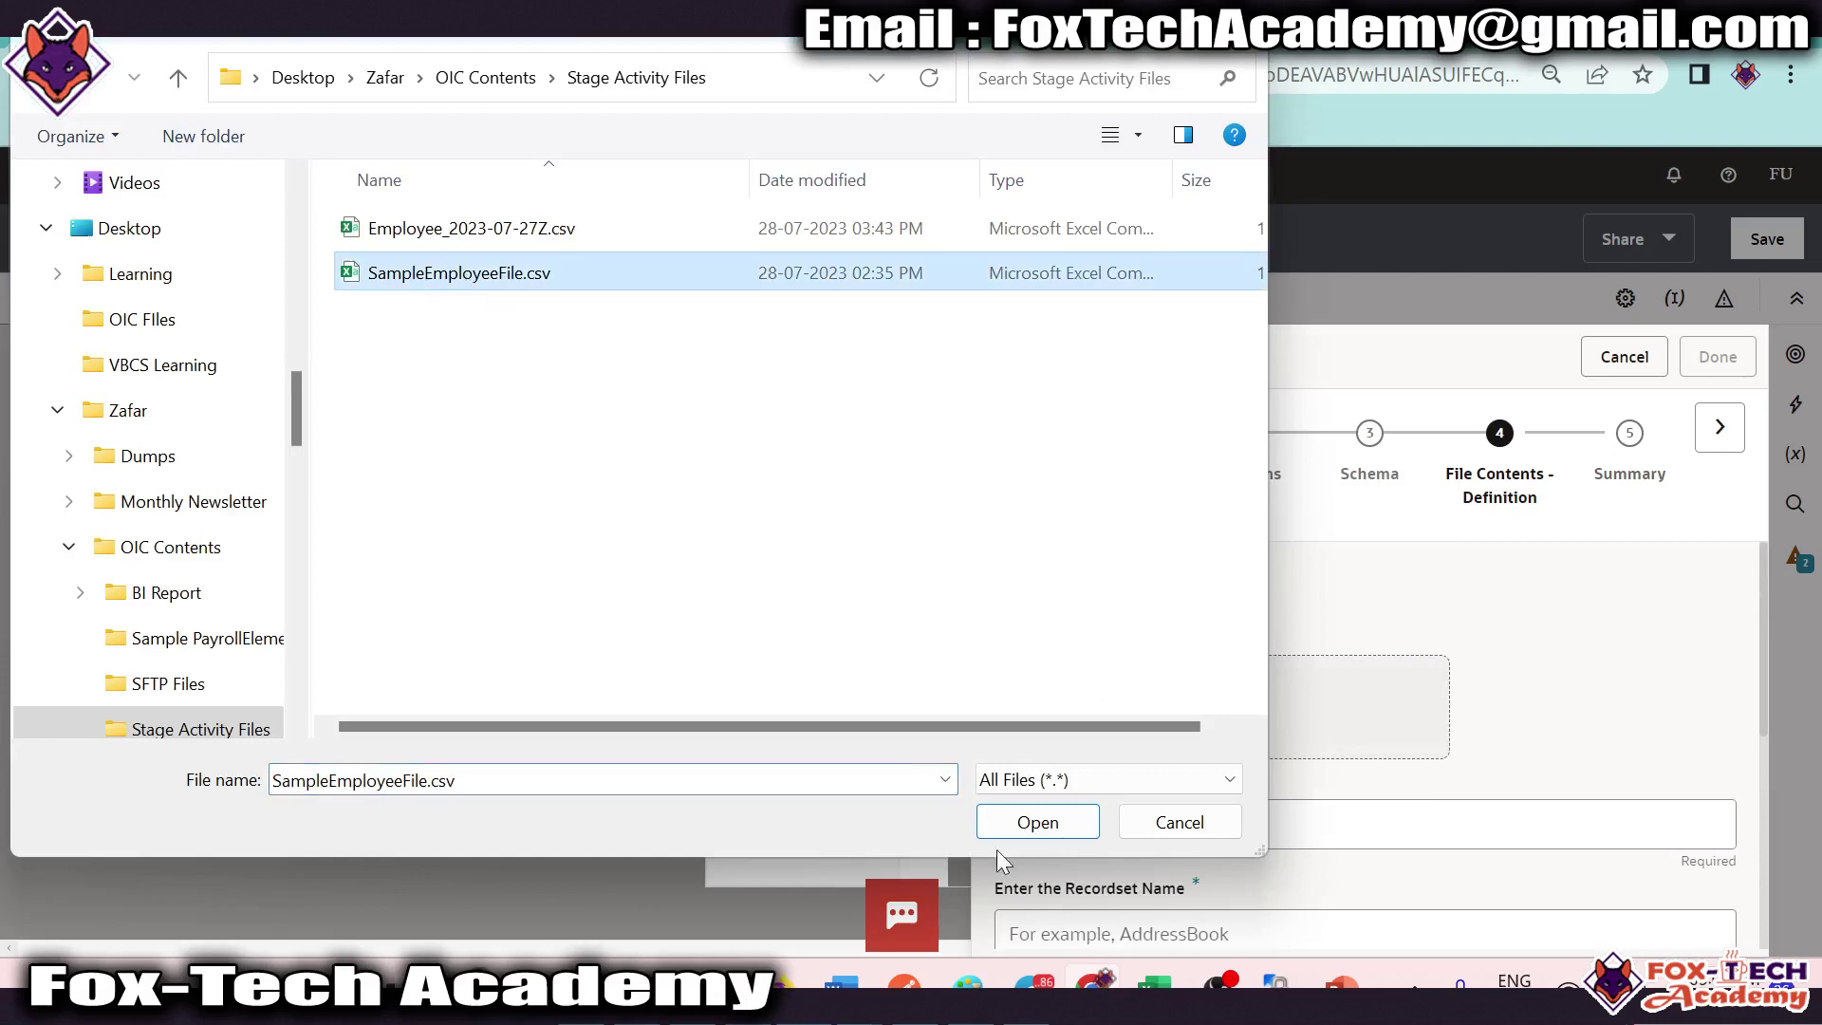
left_click(1037, 822)
Step: Name the record r and the recordset rs in the write_FTP file contents definition, and finish the endpoint configuration
scroll(1328, 797, "down", 3)
scroll(1205, 775, "up", 2)
left_click(1116, 601)
type("r")
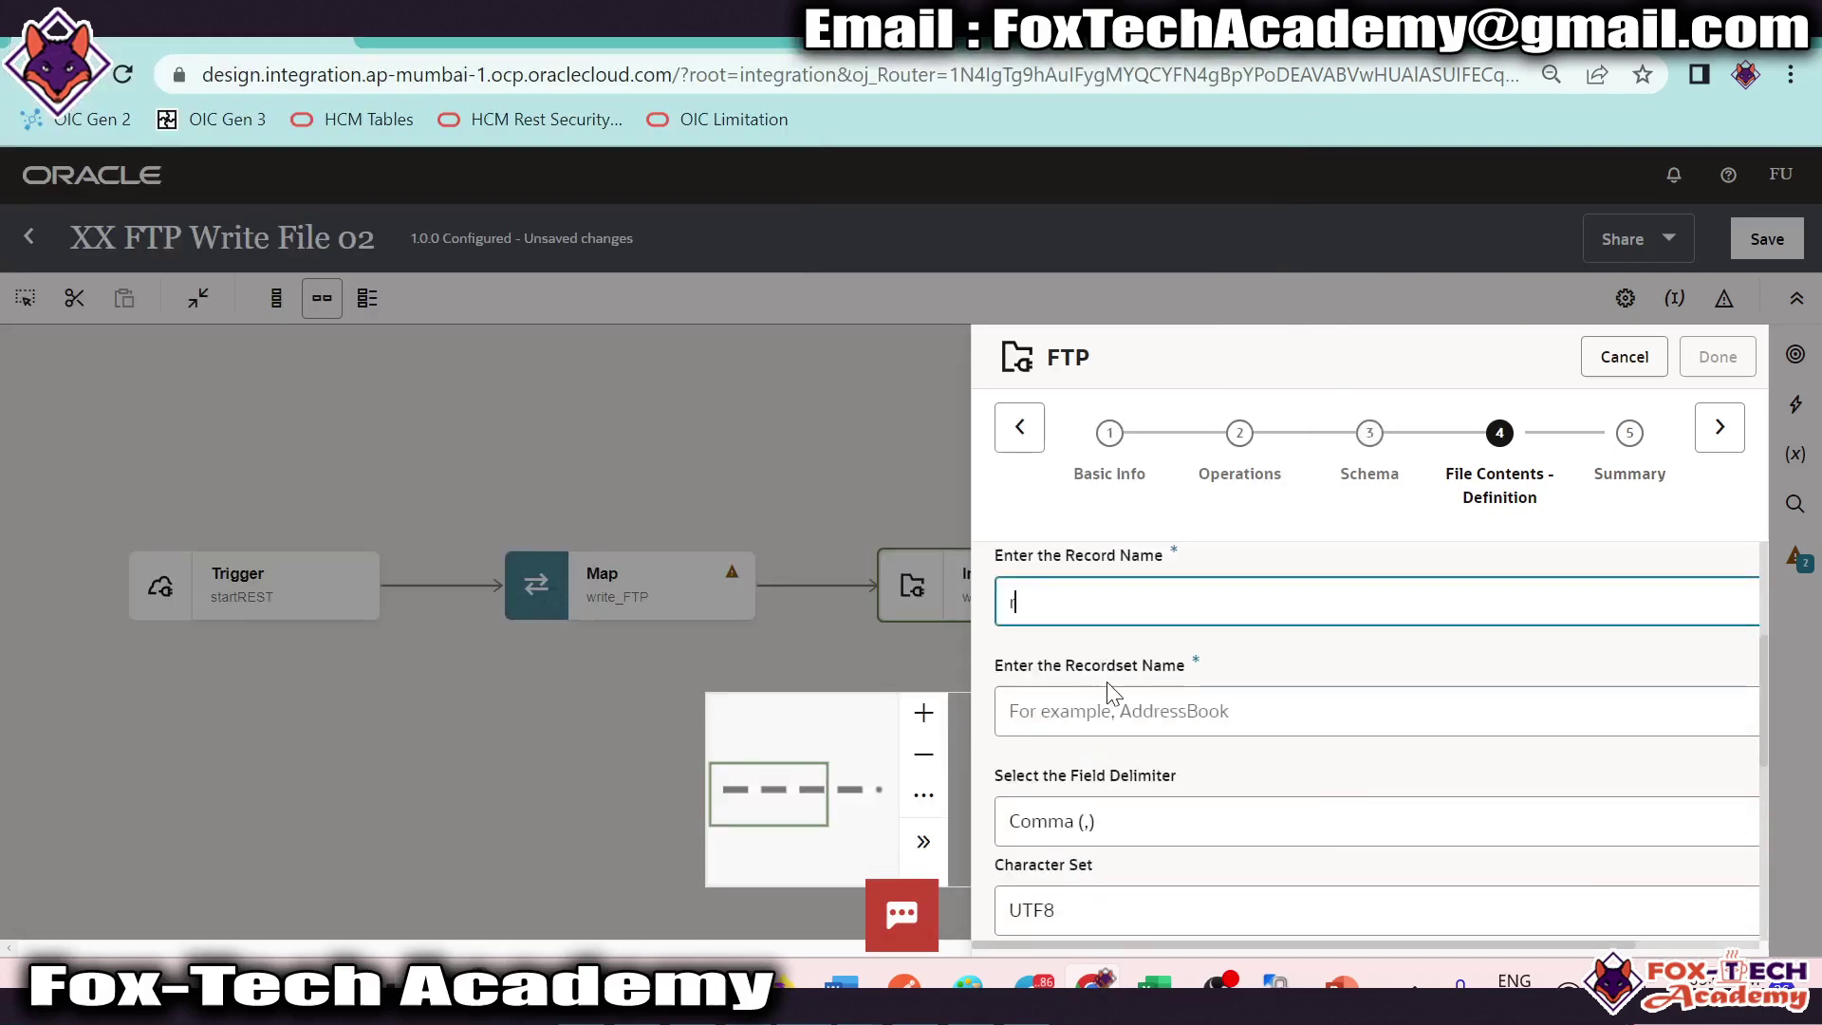
left_click(1112, 698)
type("r")
scroll(1376, 740, "down", 3)
scroll(1186, 654, "up", 5)
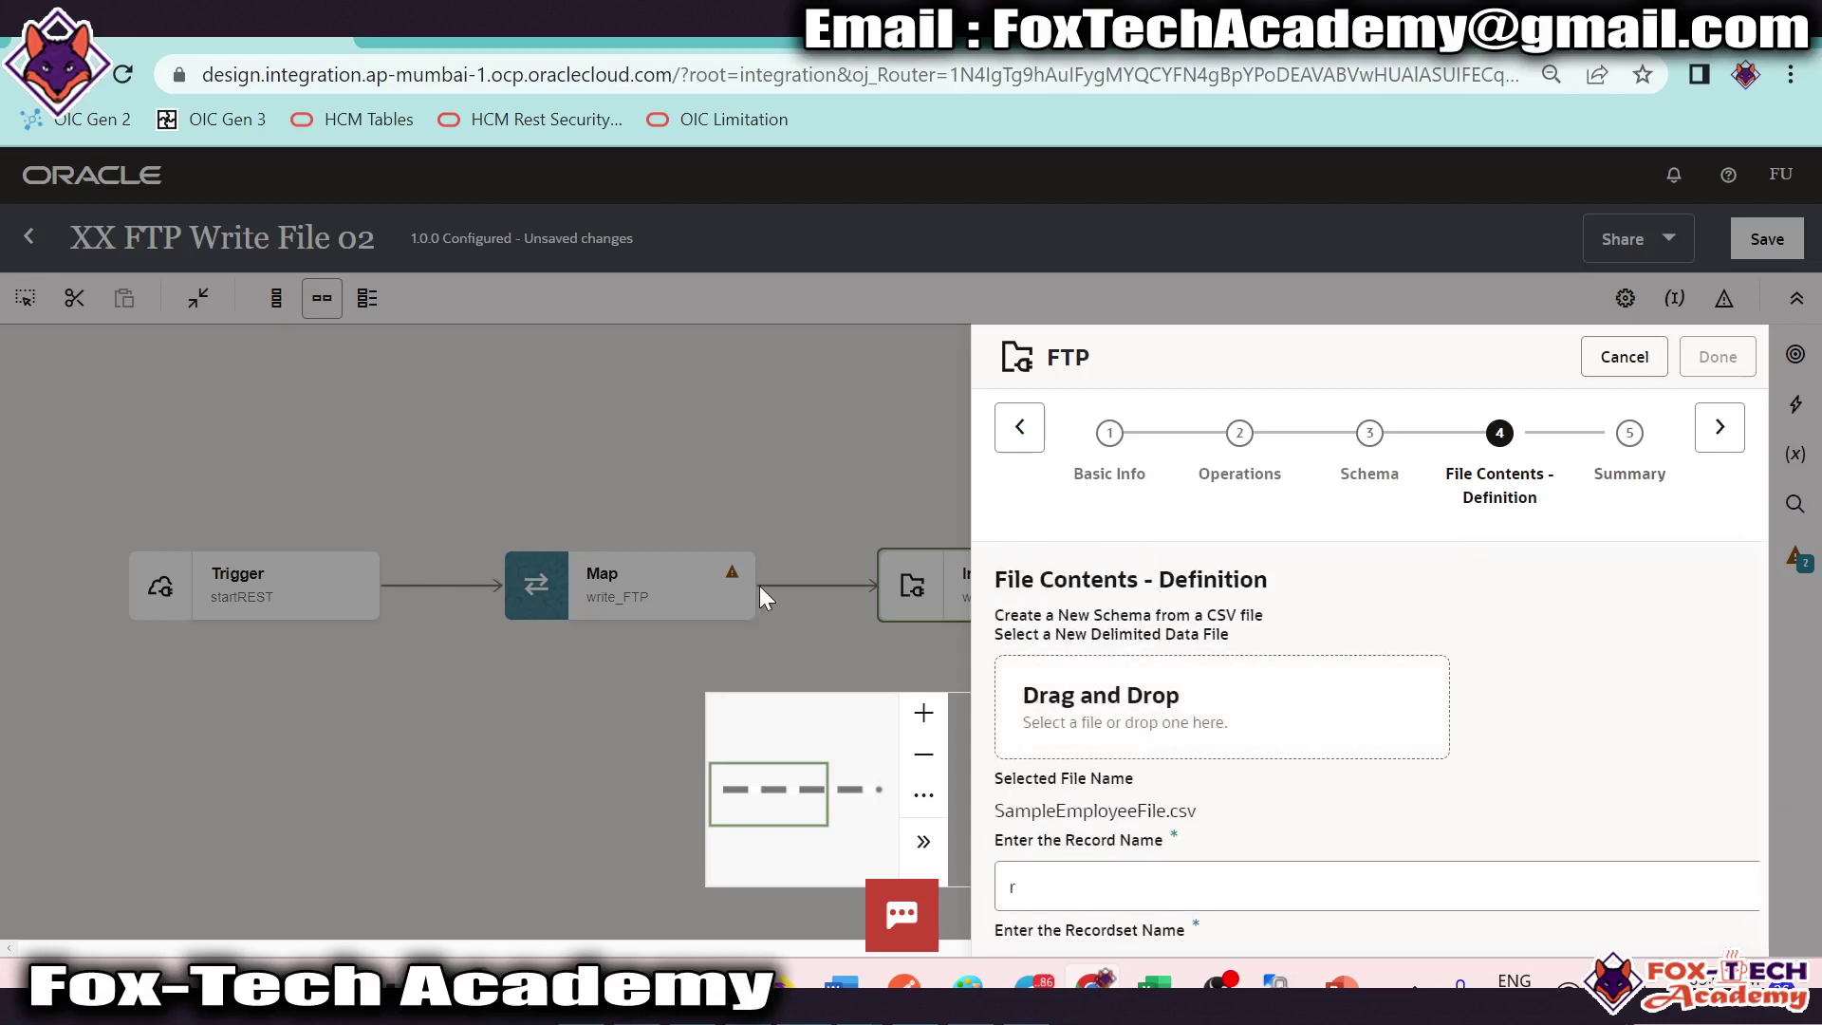
left_click(1720, 428)
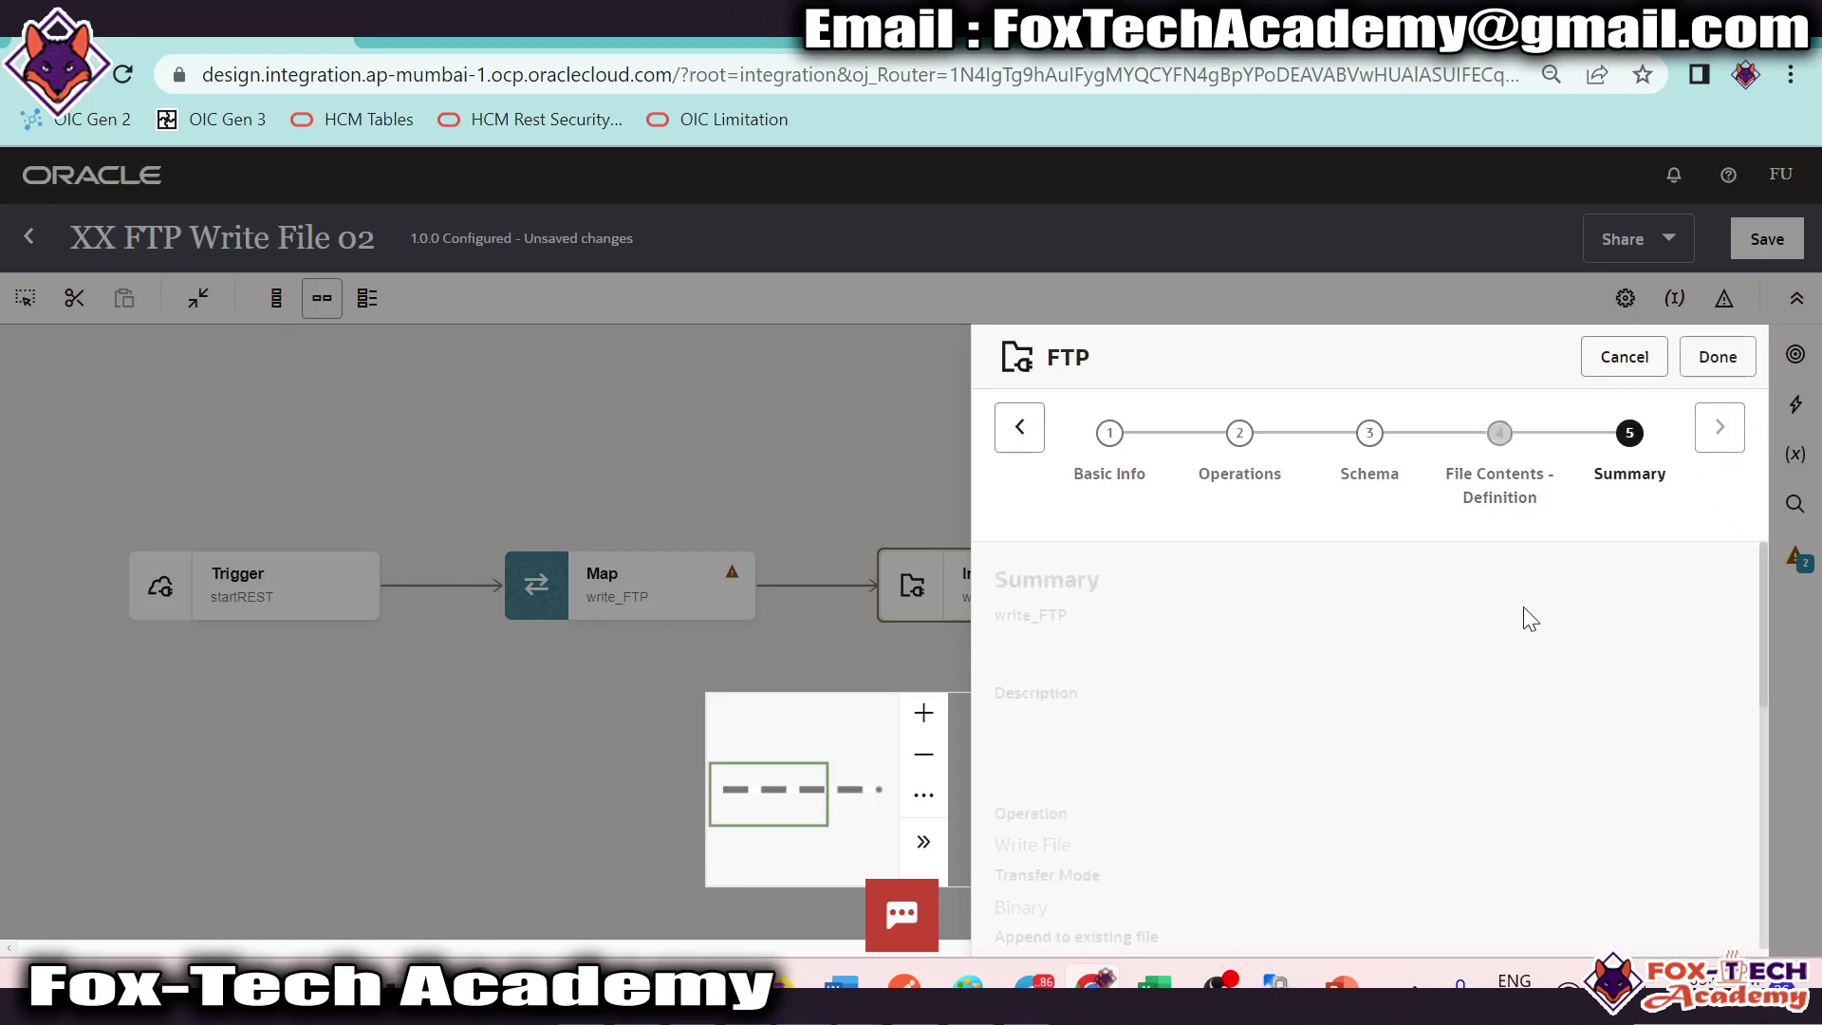
scroll(1524, 617, "down", 5)
left_click(1718, 357)
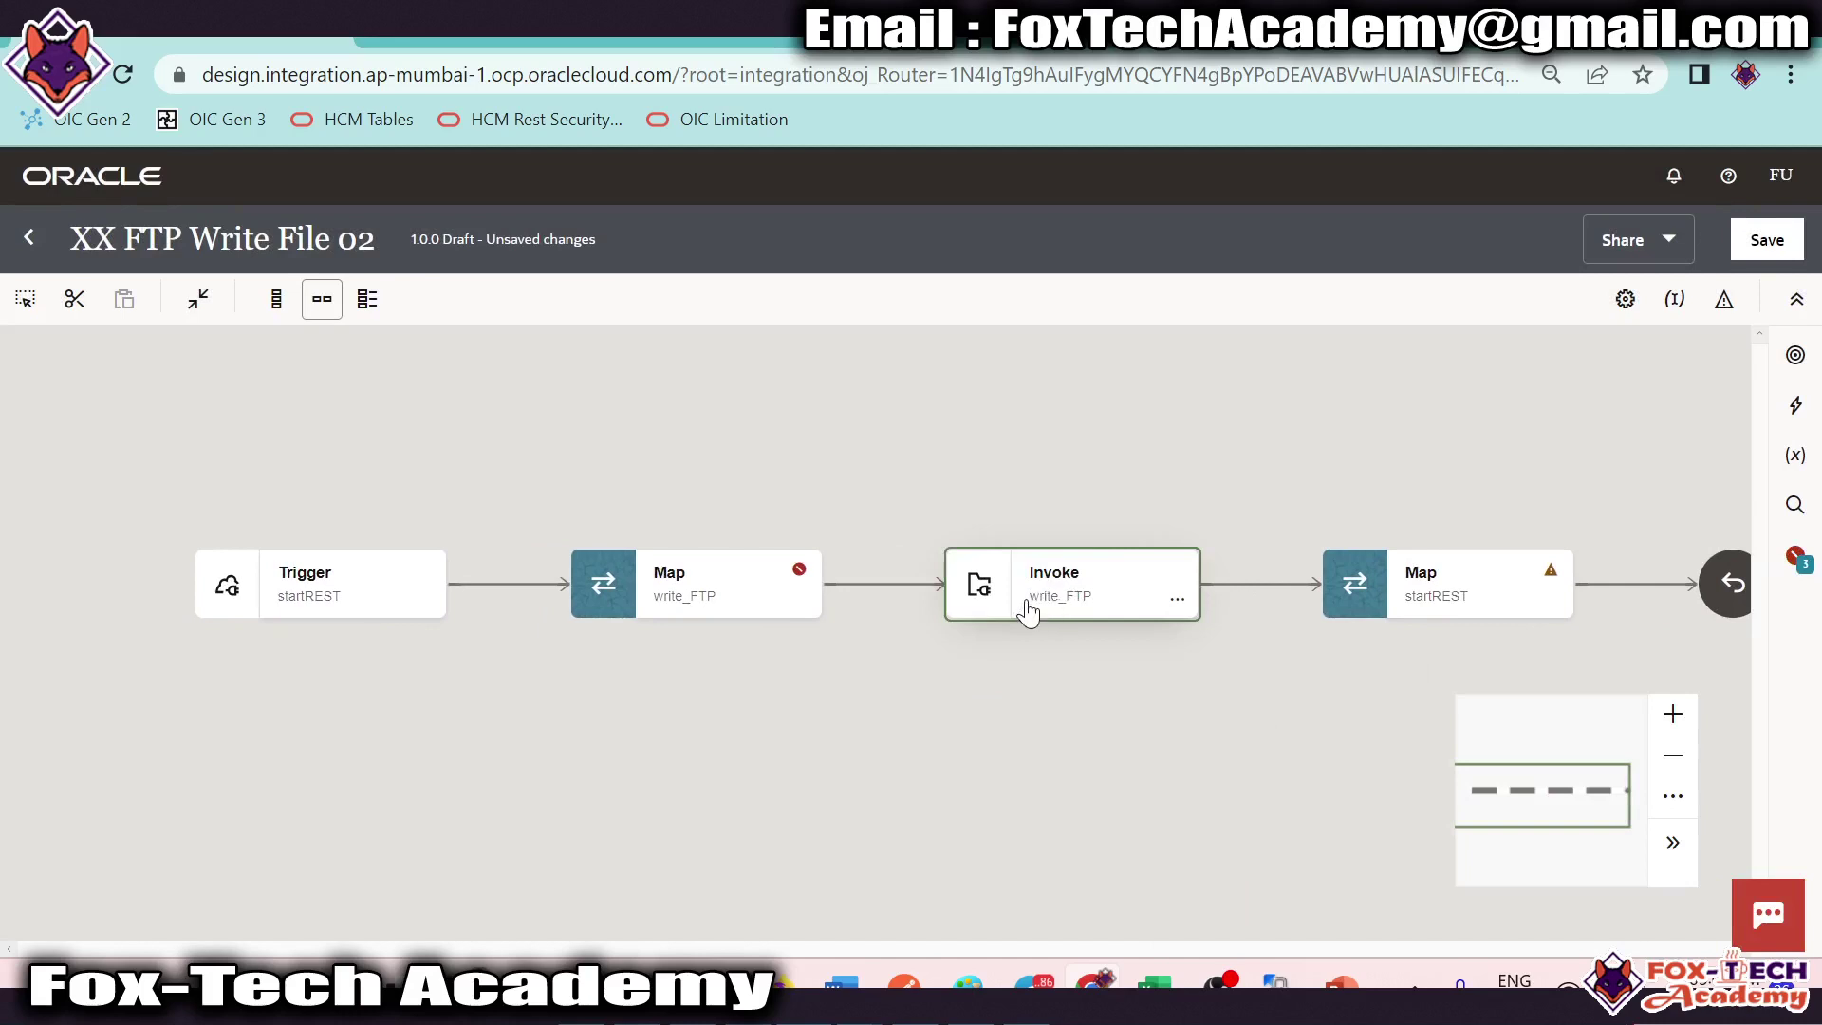
Step: Open the map to write_FTP, delete the invalid ns25:ICSFile target node, and expand the R record's target fields
left_click(734, 618)
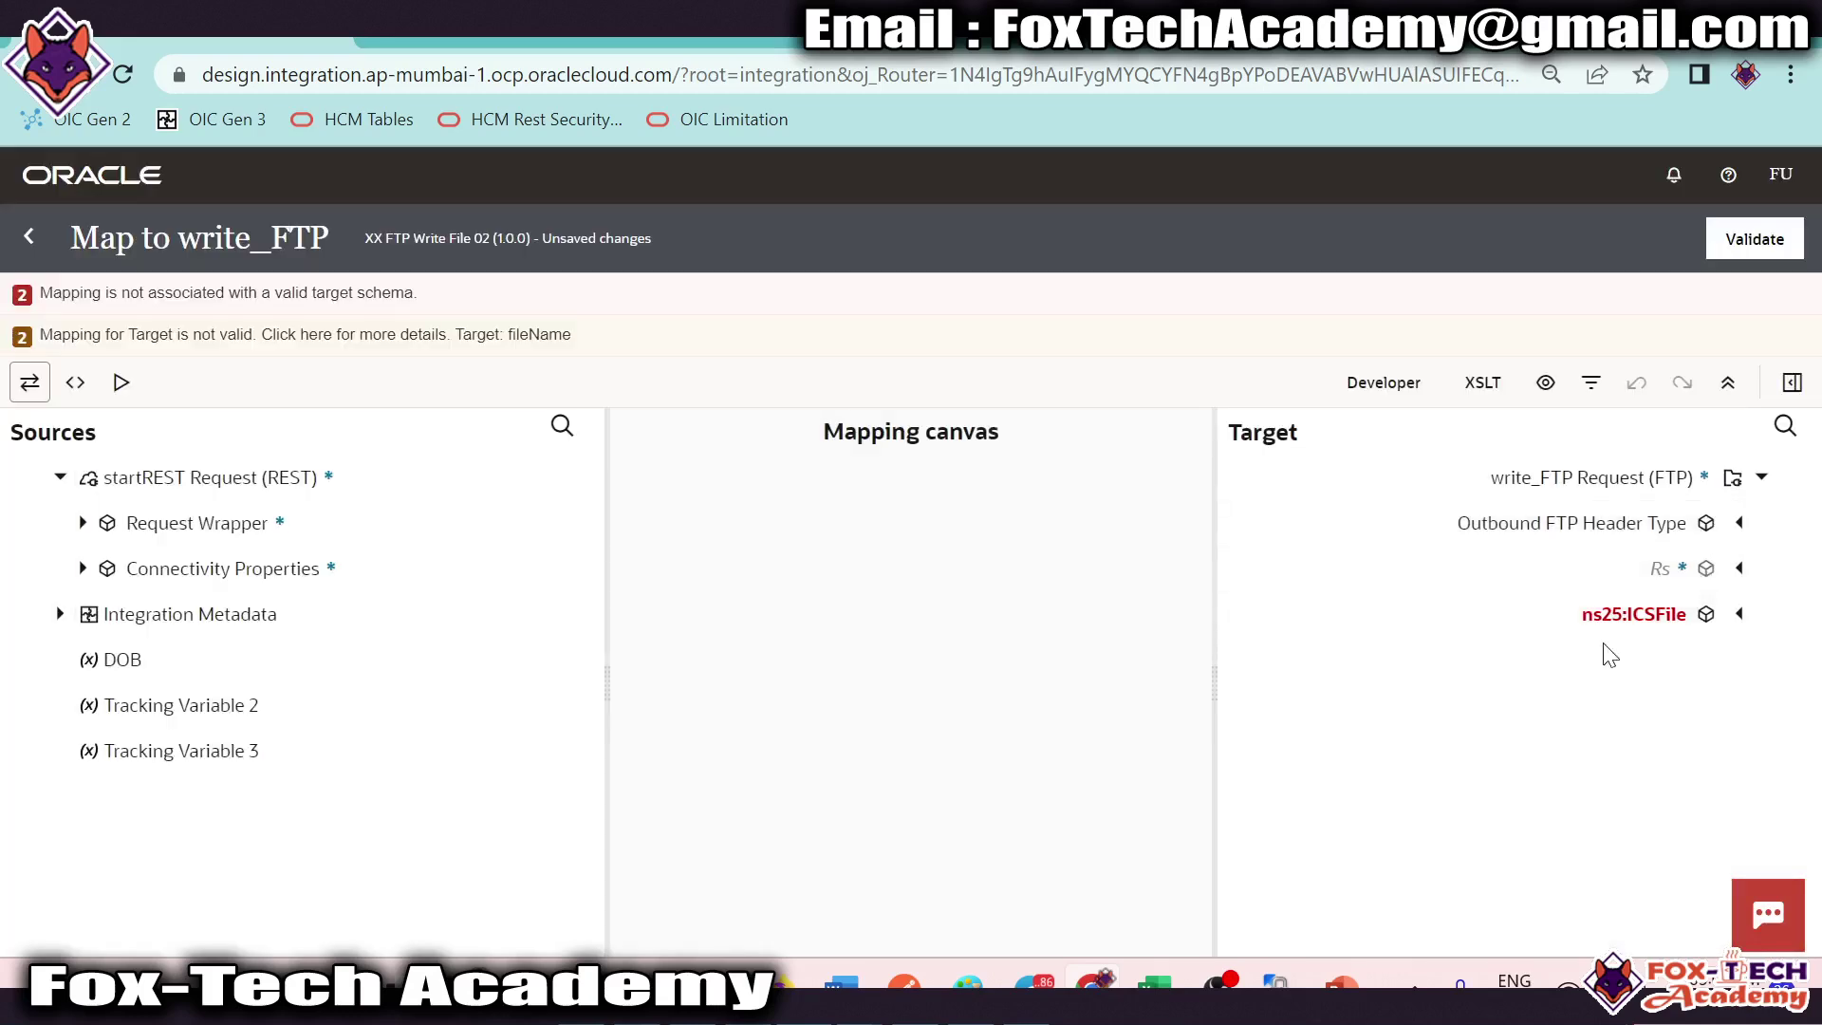
left_click(1739, 614)
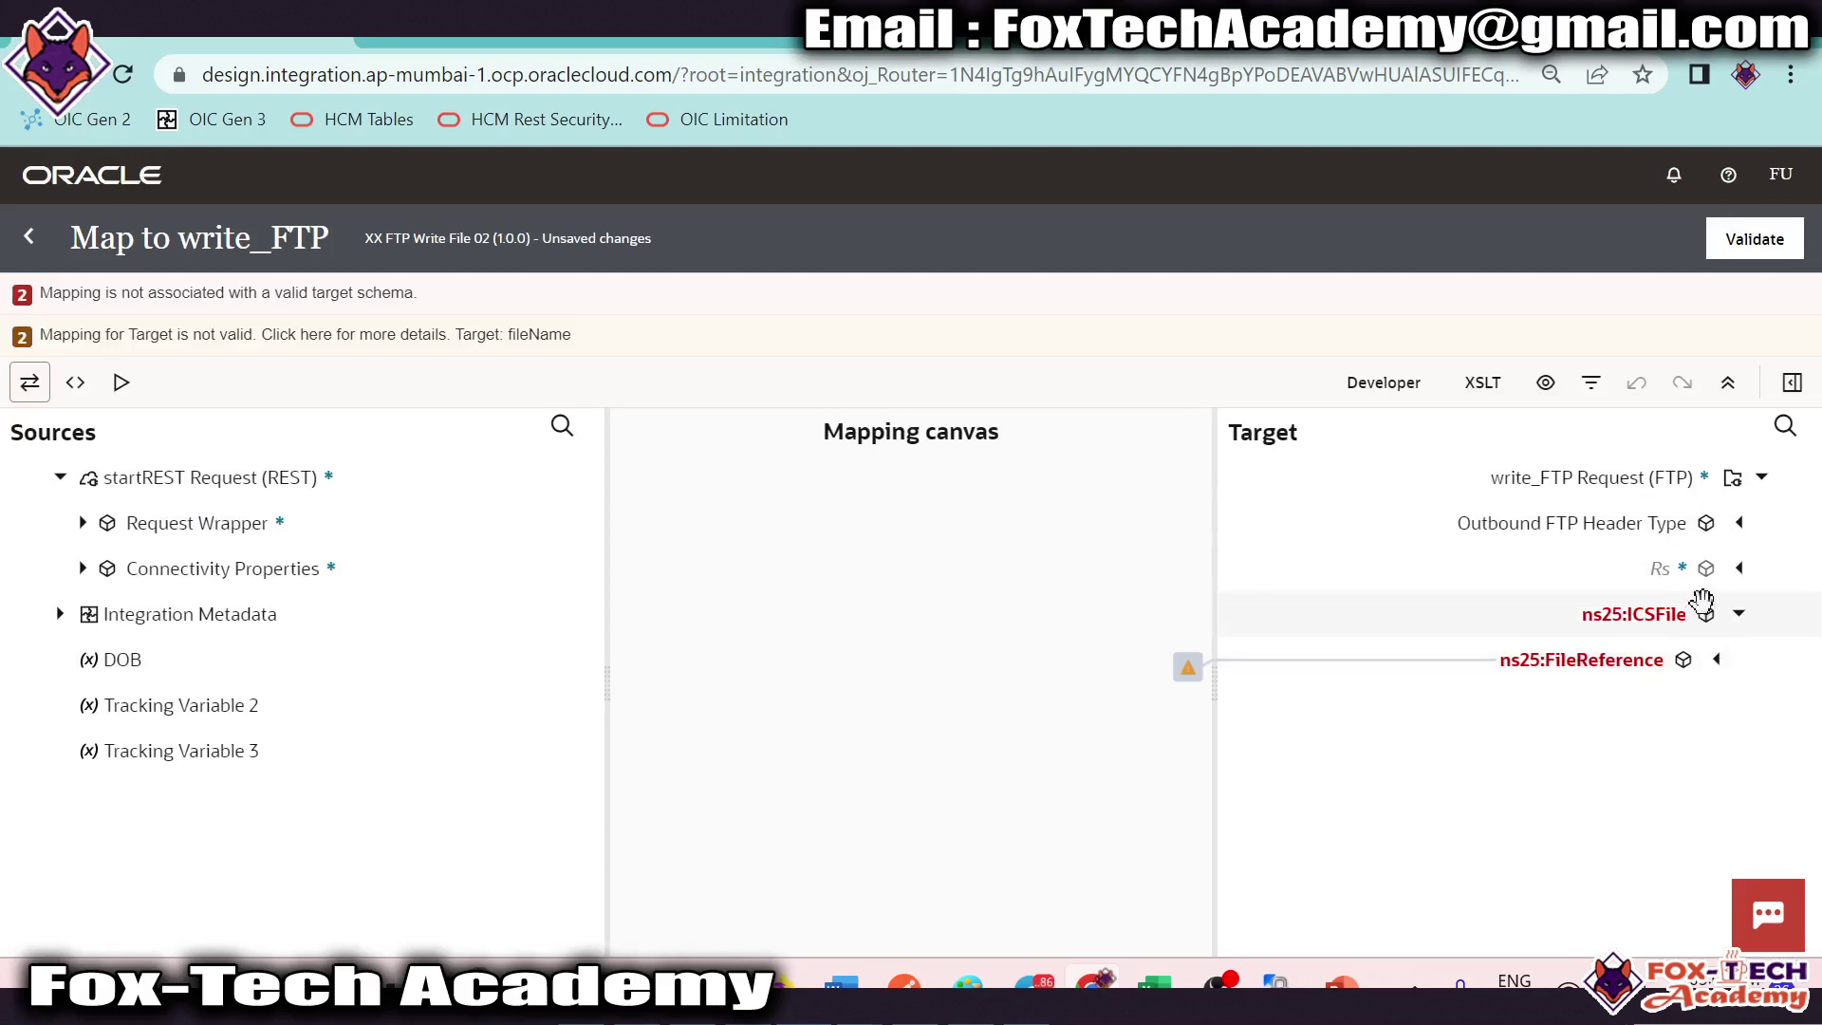
right_click(1613, 615)
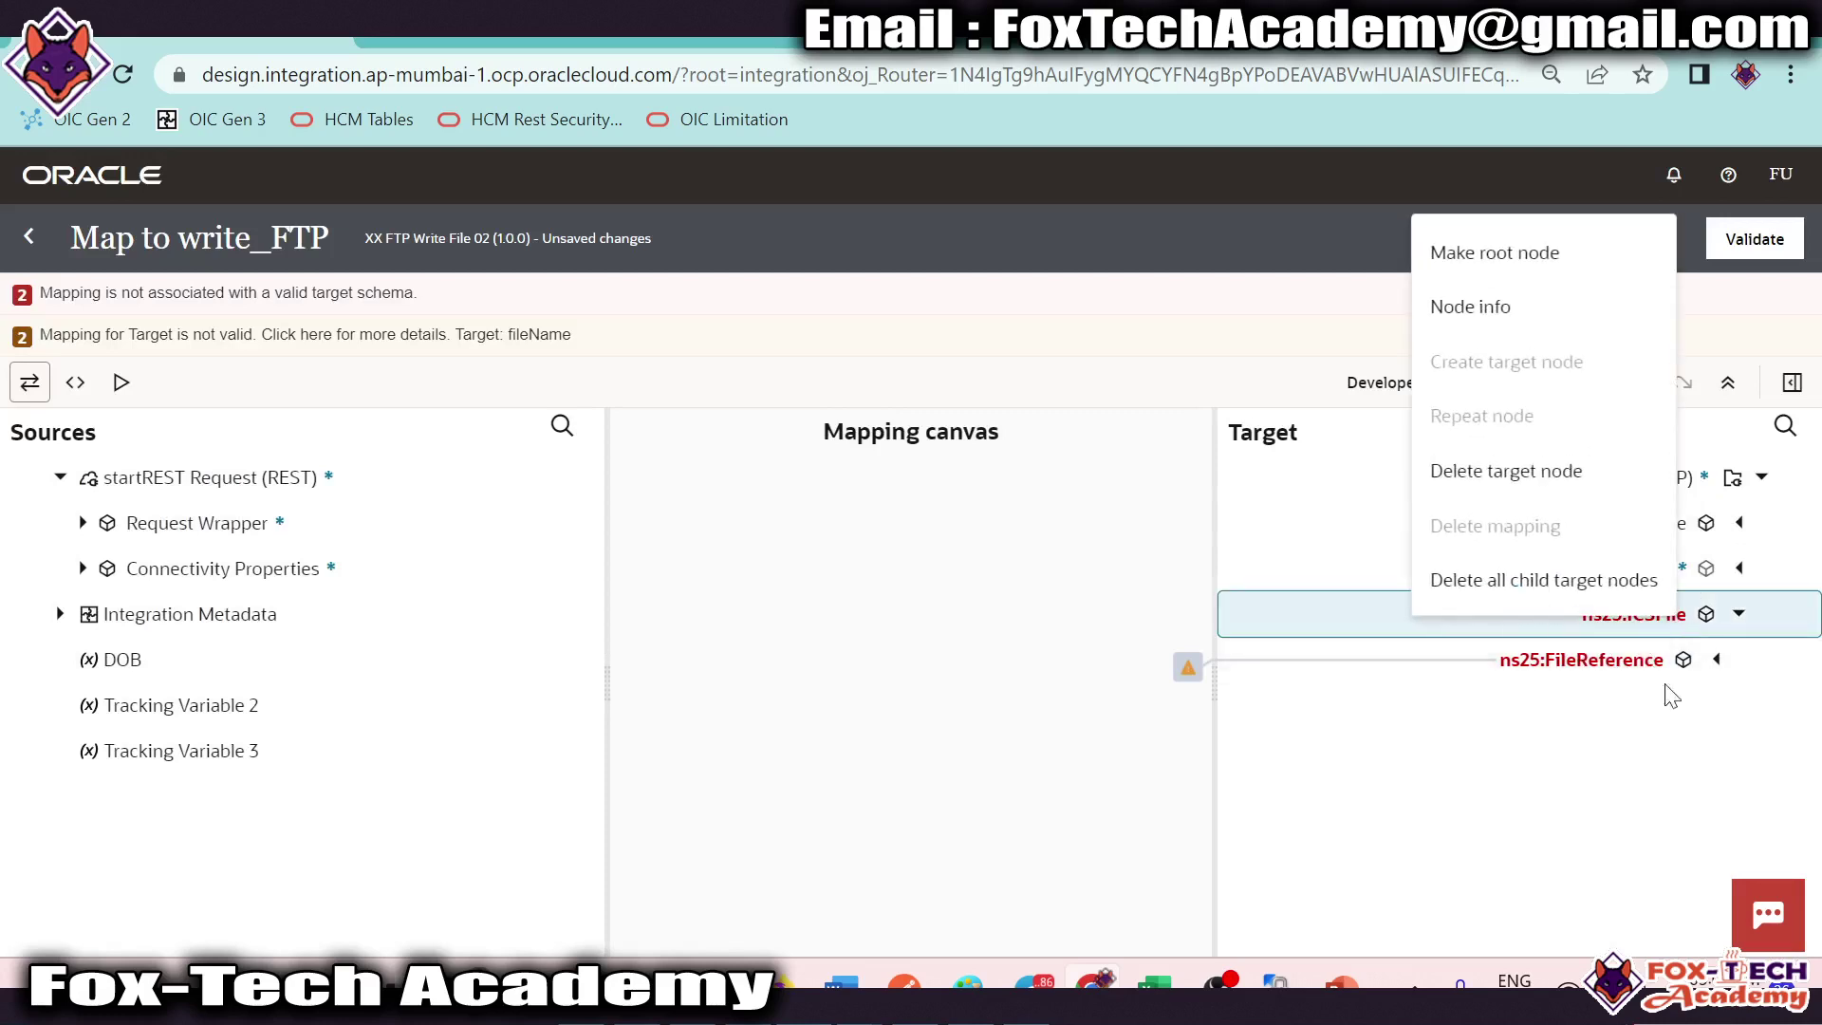
left_click(1499, 470)
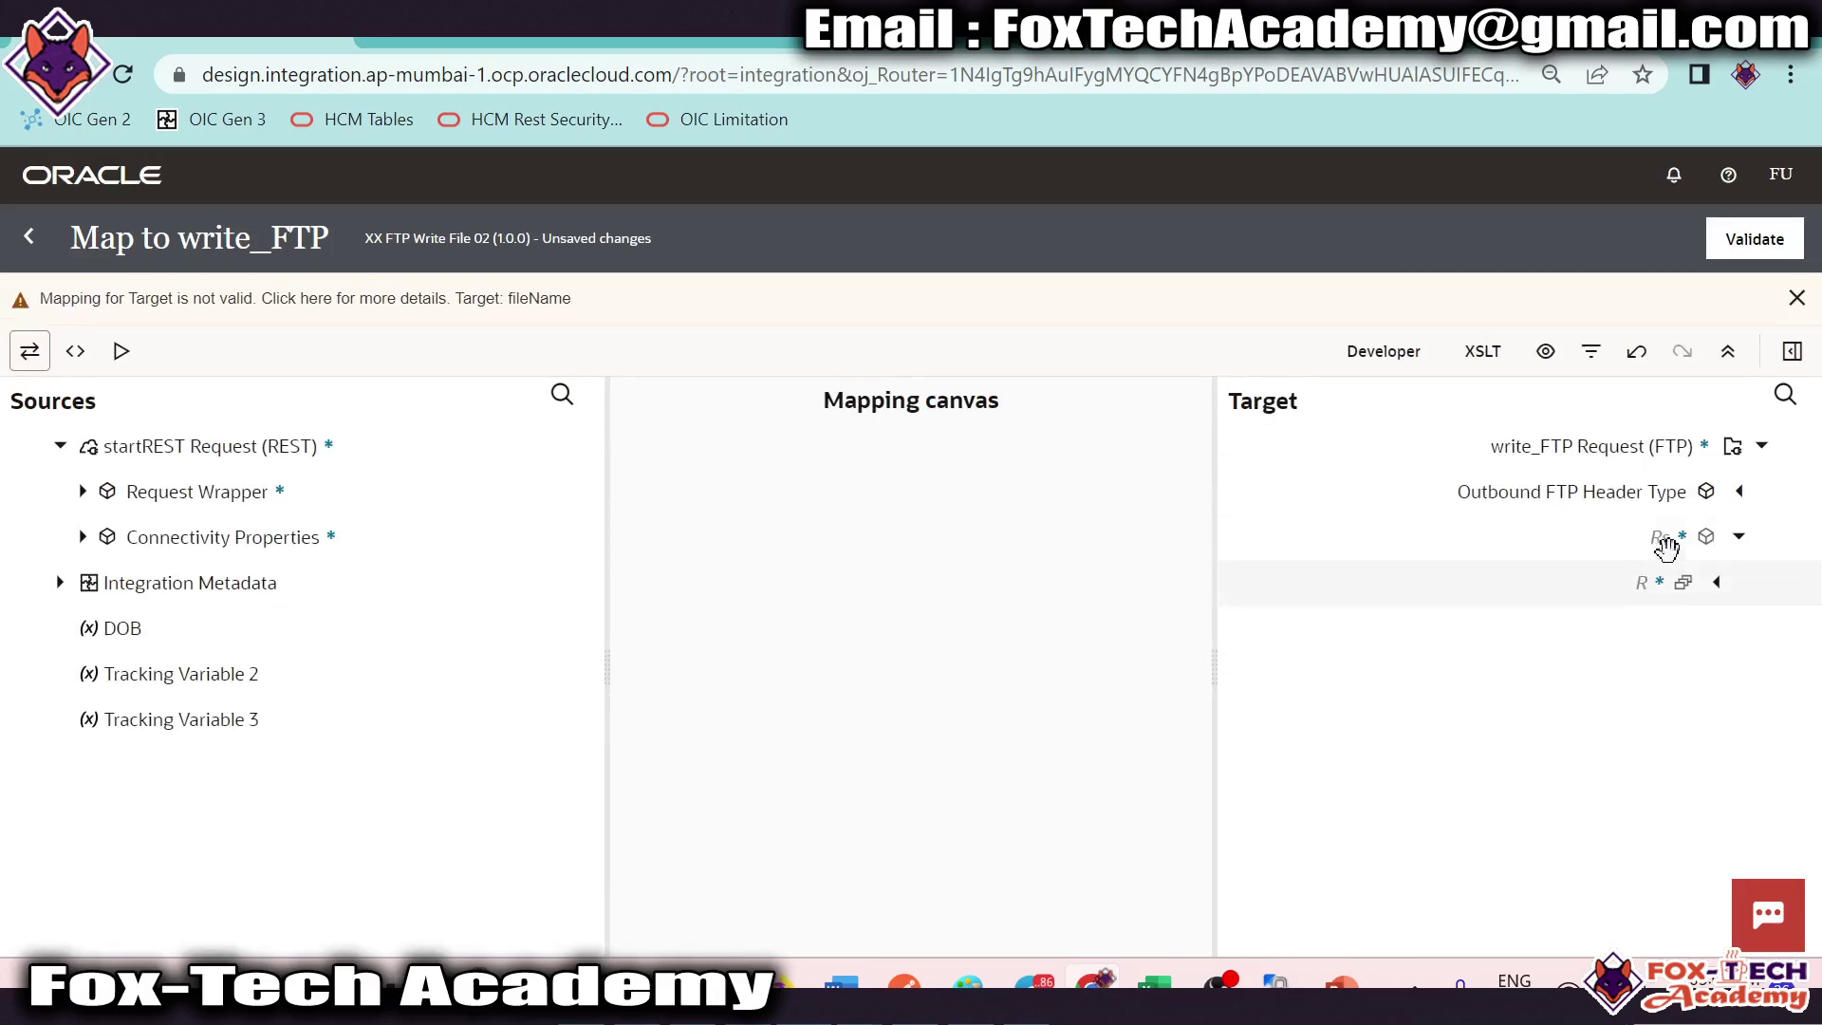
left_click(1717, 583)
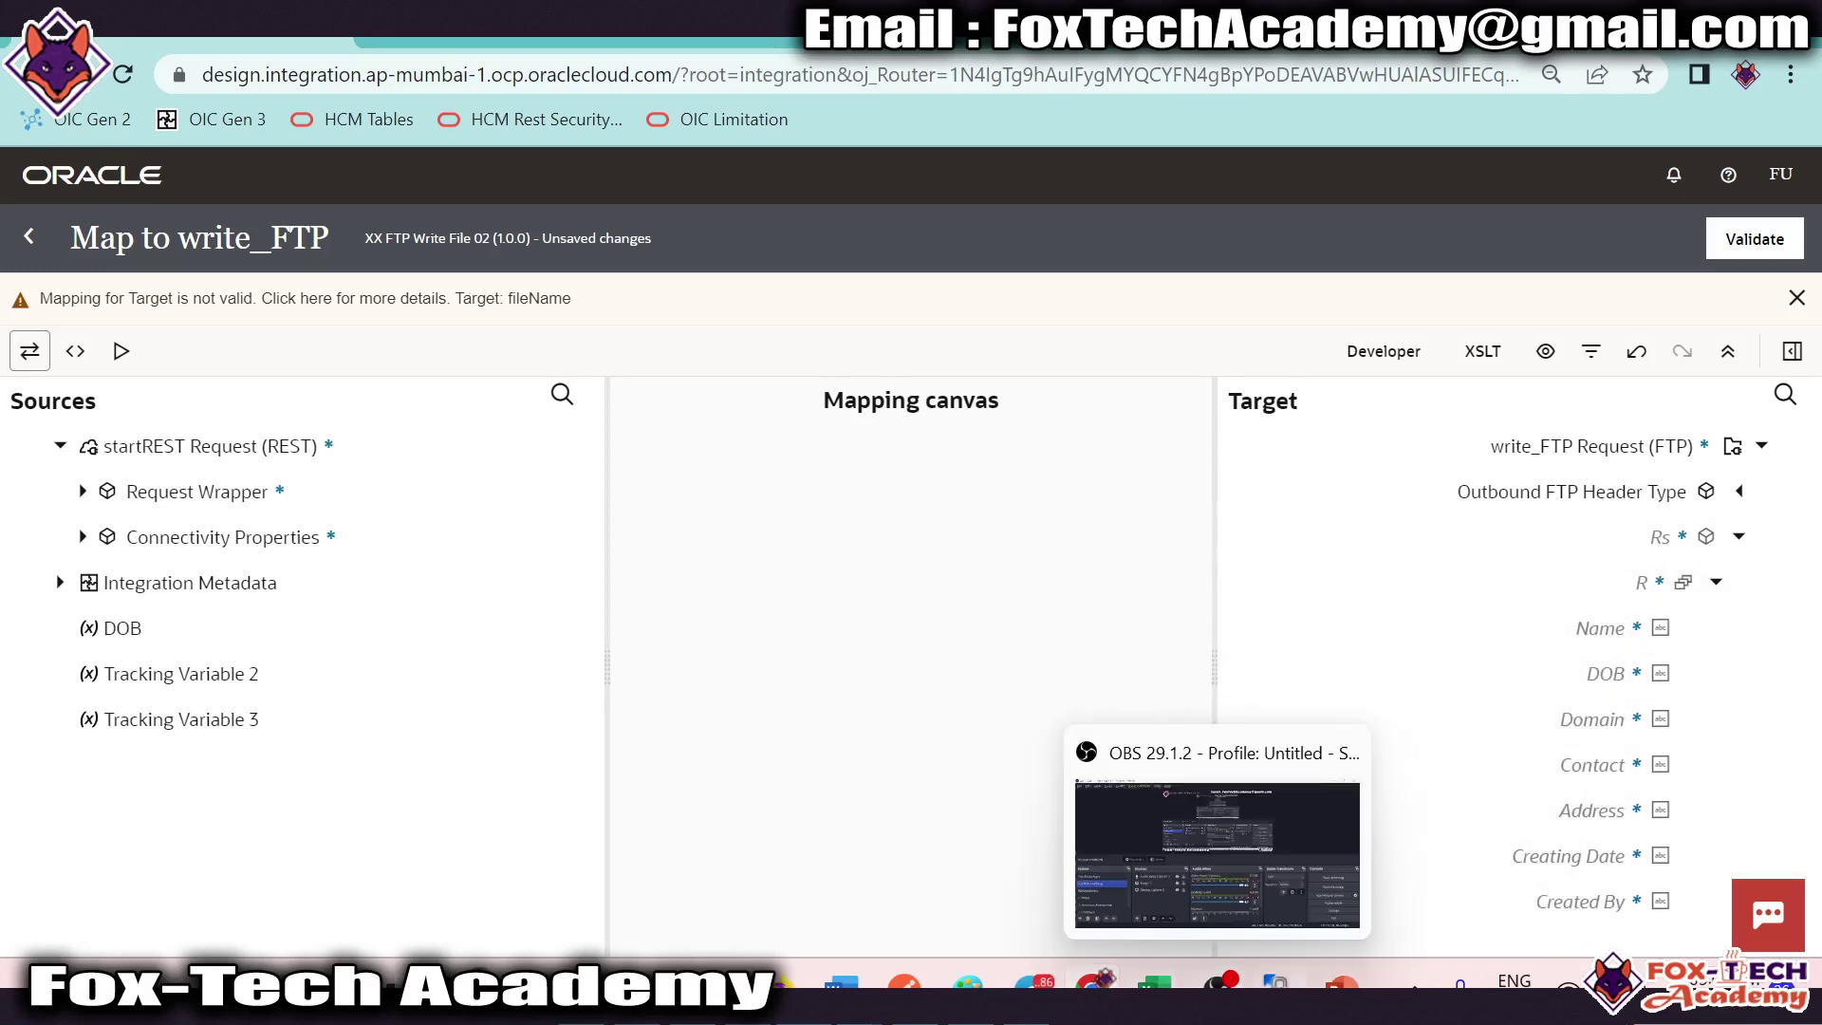
mouse_move(1277, 982)
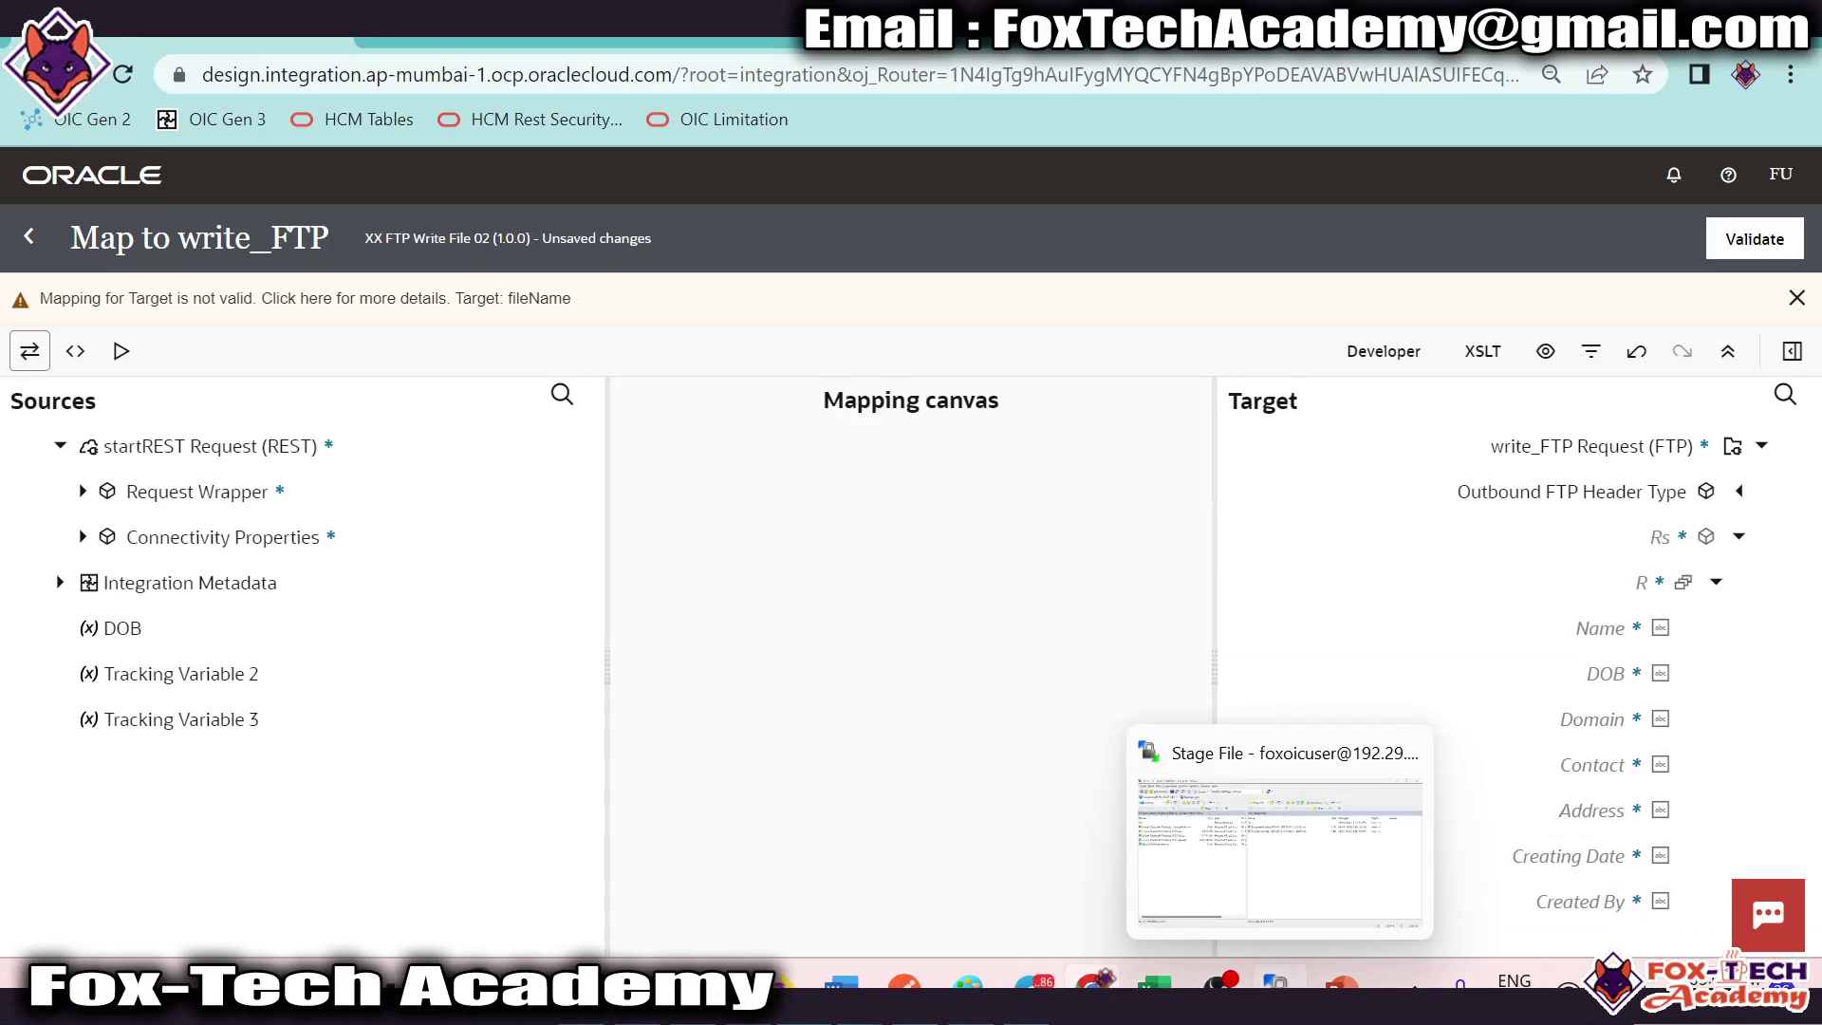
left_click(1611, 628)
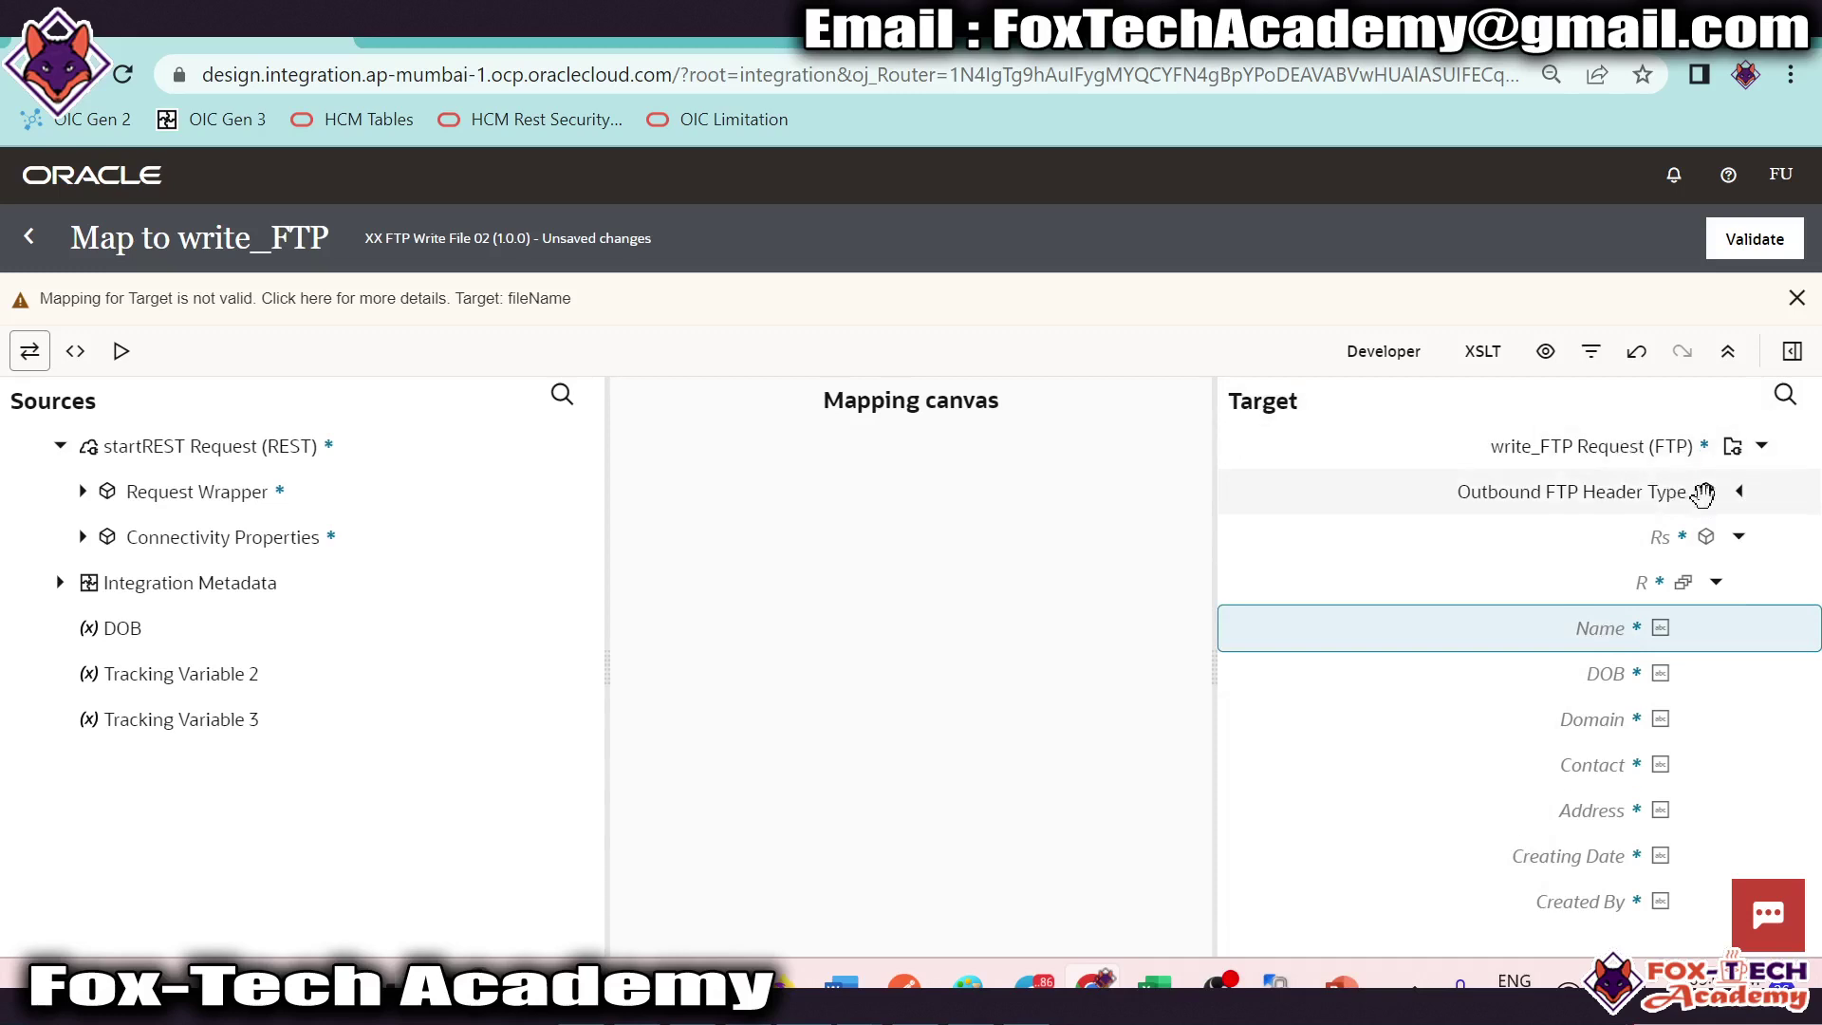
Step: Replace the File Name mapping under Outbound FTP Header Type with the start of an expression, concat('EmployeeData_'
left_click(1739, 492)
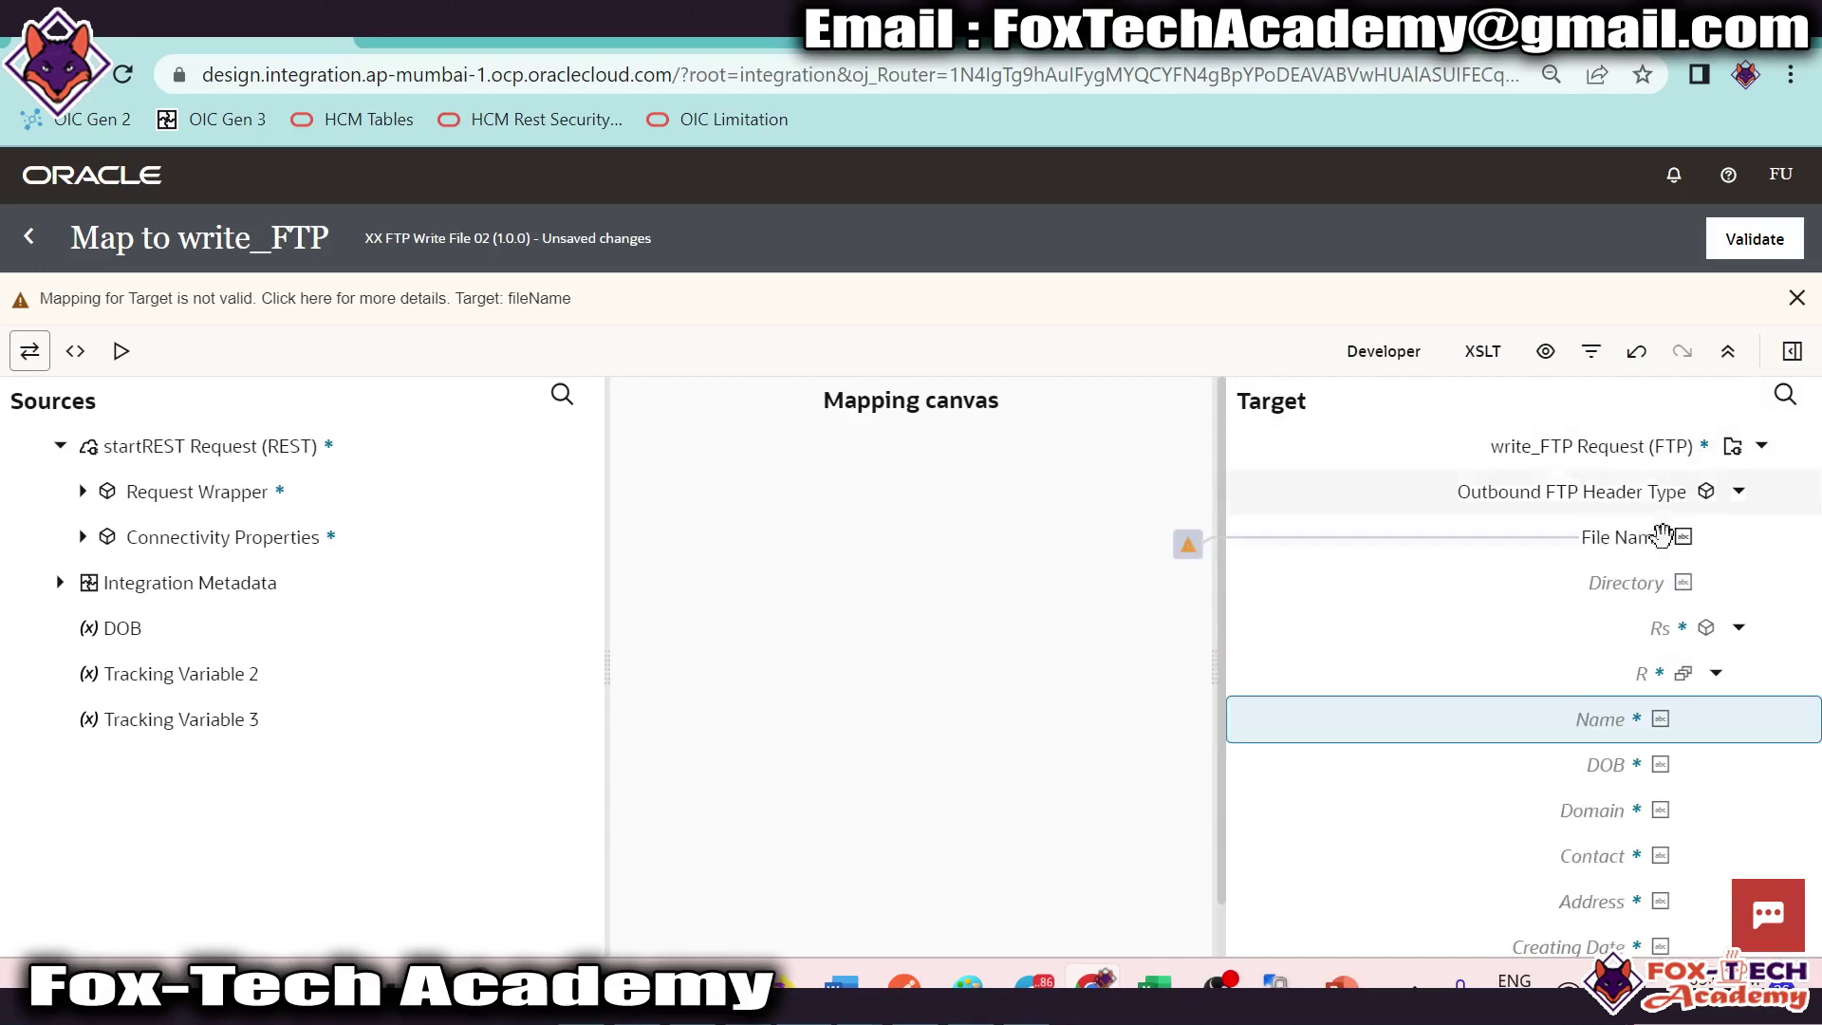
left_click(1618, 537)
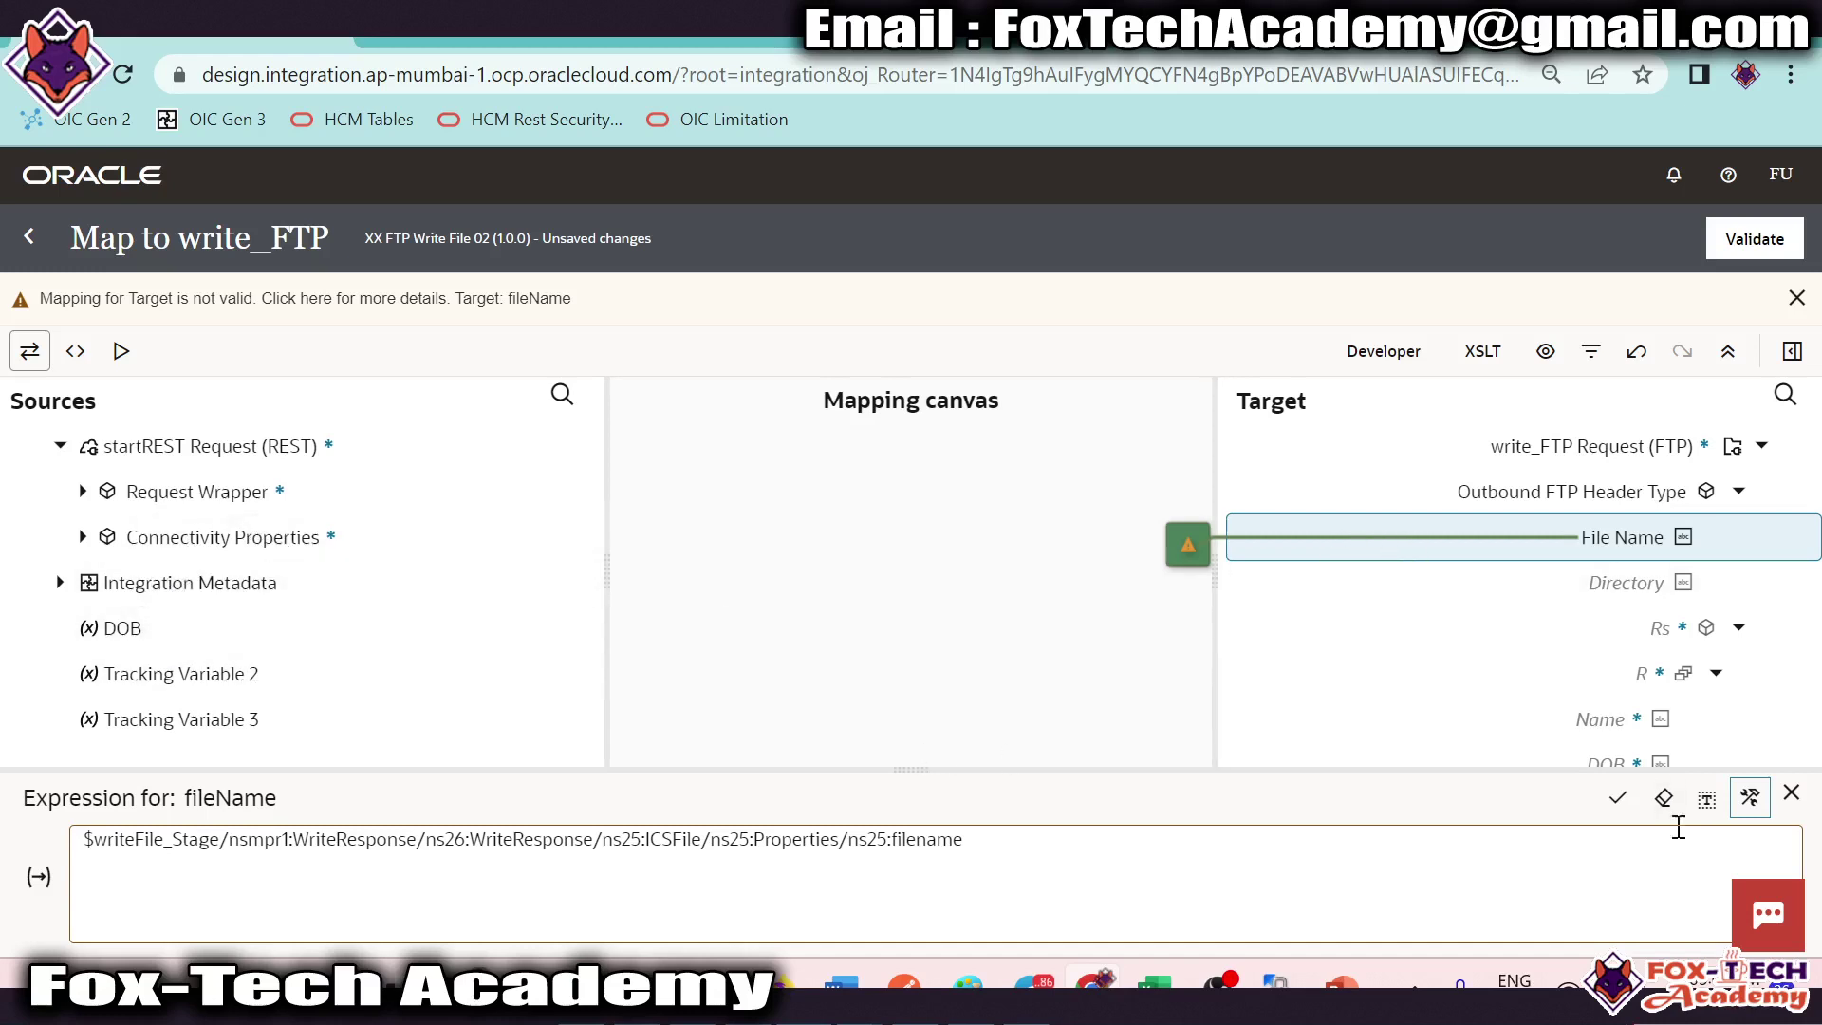
left_click_drag(1512, 837, 82, 838)
key("BackSpace")
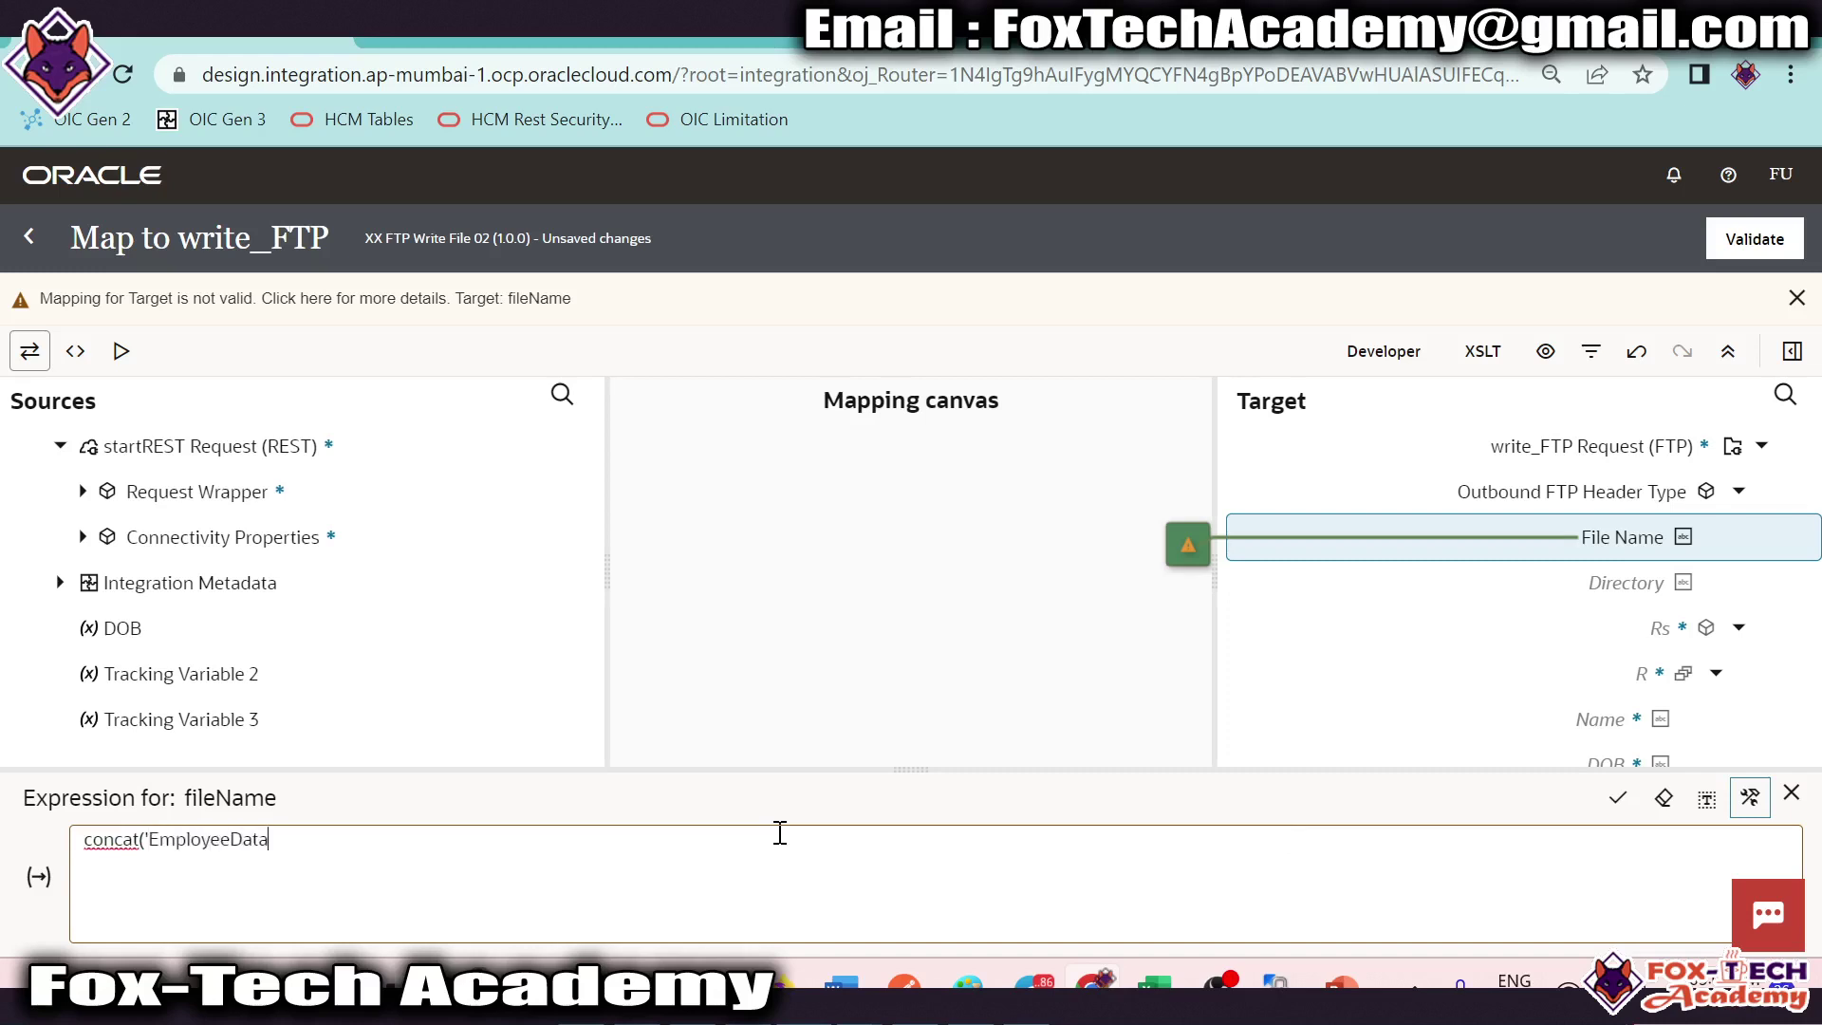
type("_'")
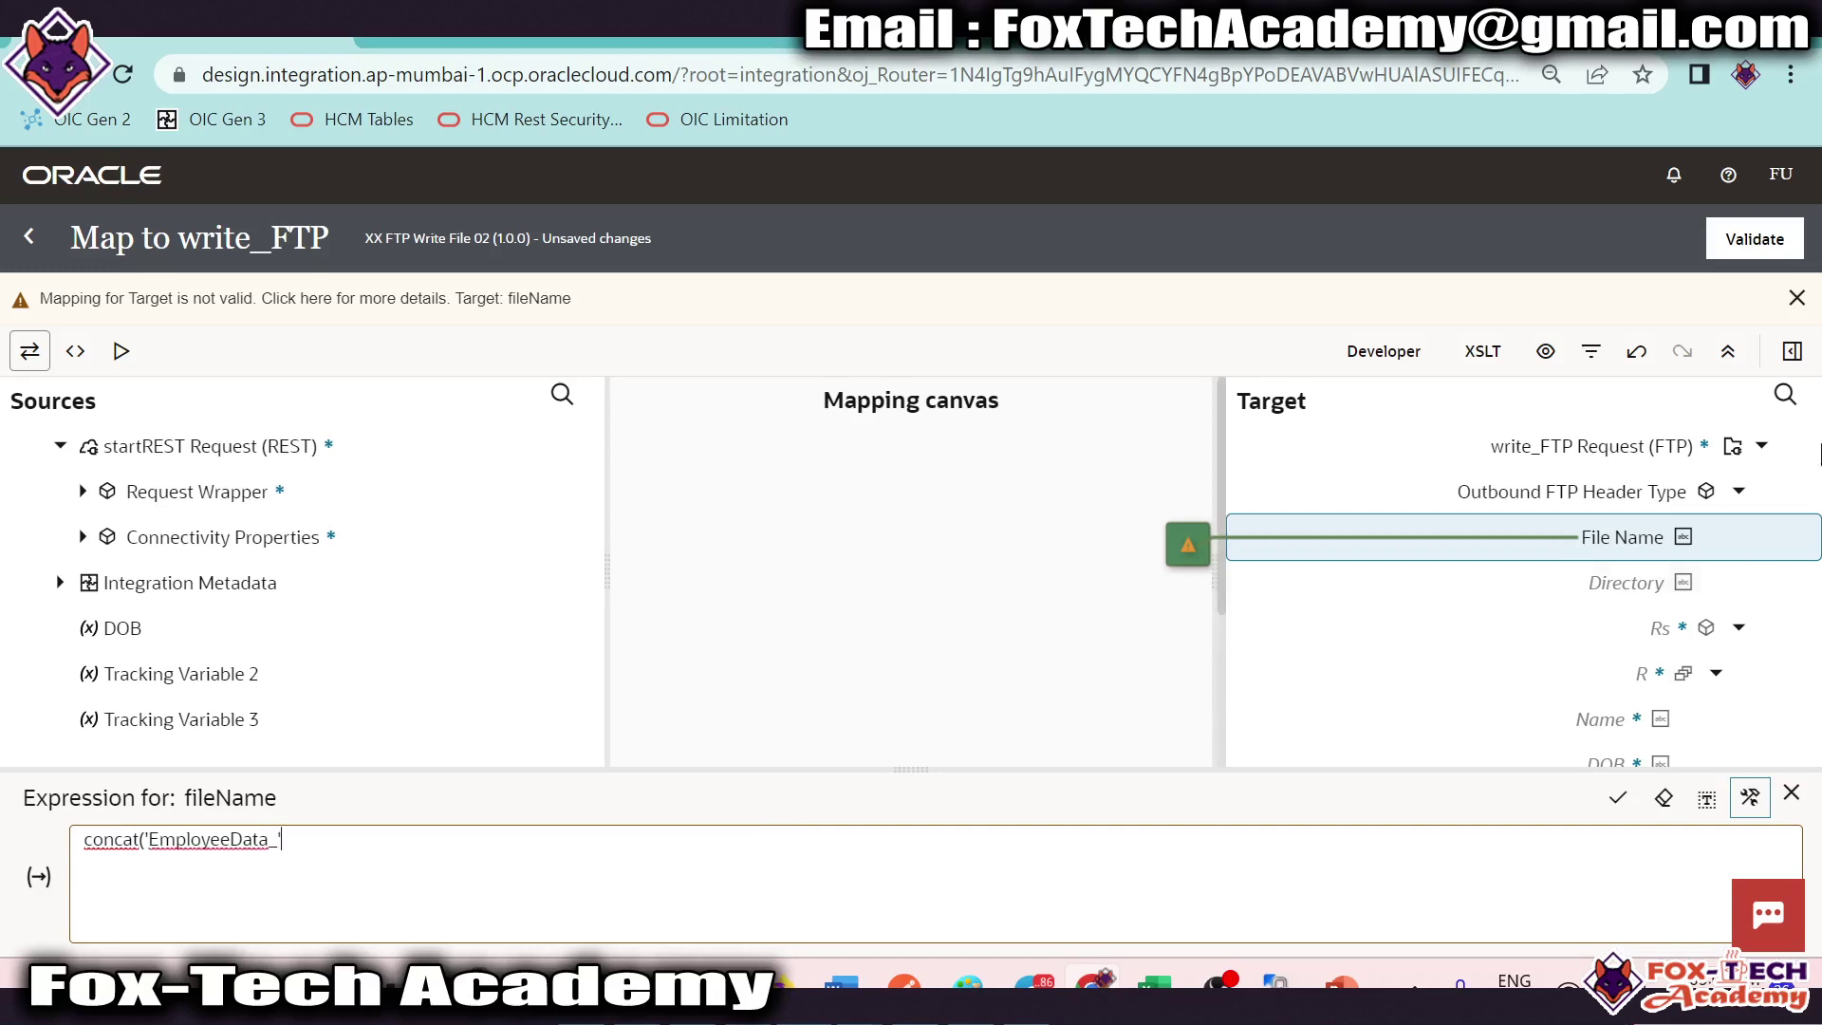
Step: Find the string function among the mapper's components and add it as the second concat argument of the File Name expression
left_click(1791, 351)
left_click(1787, 414)
type("string")
scroll(1661, 697, "down", 3)
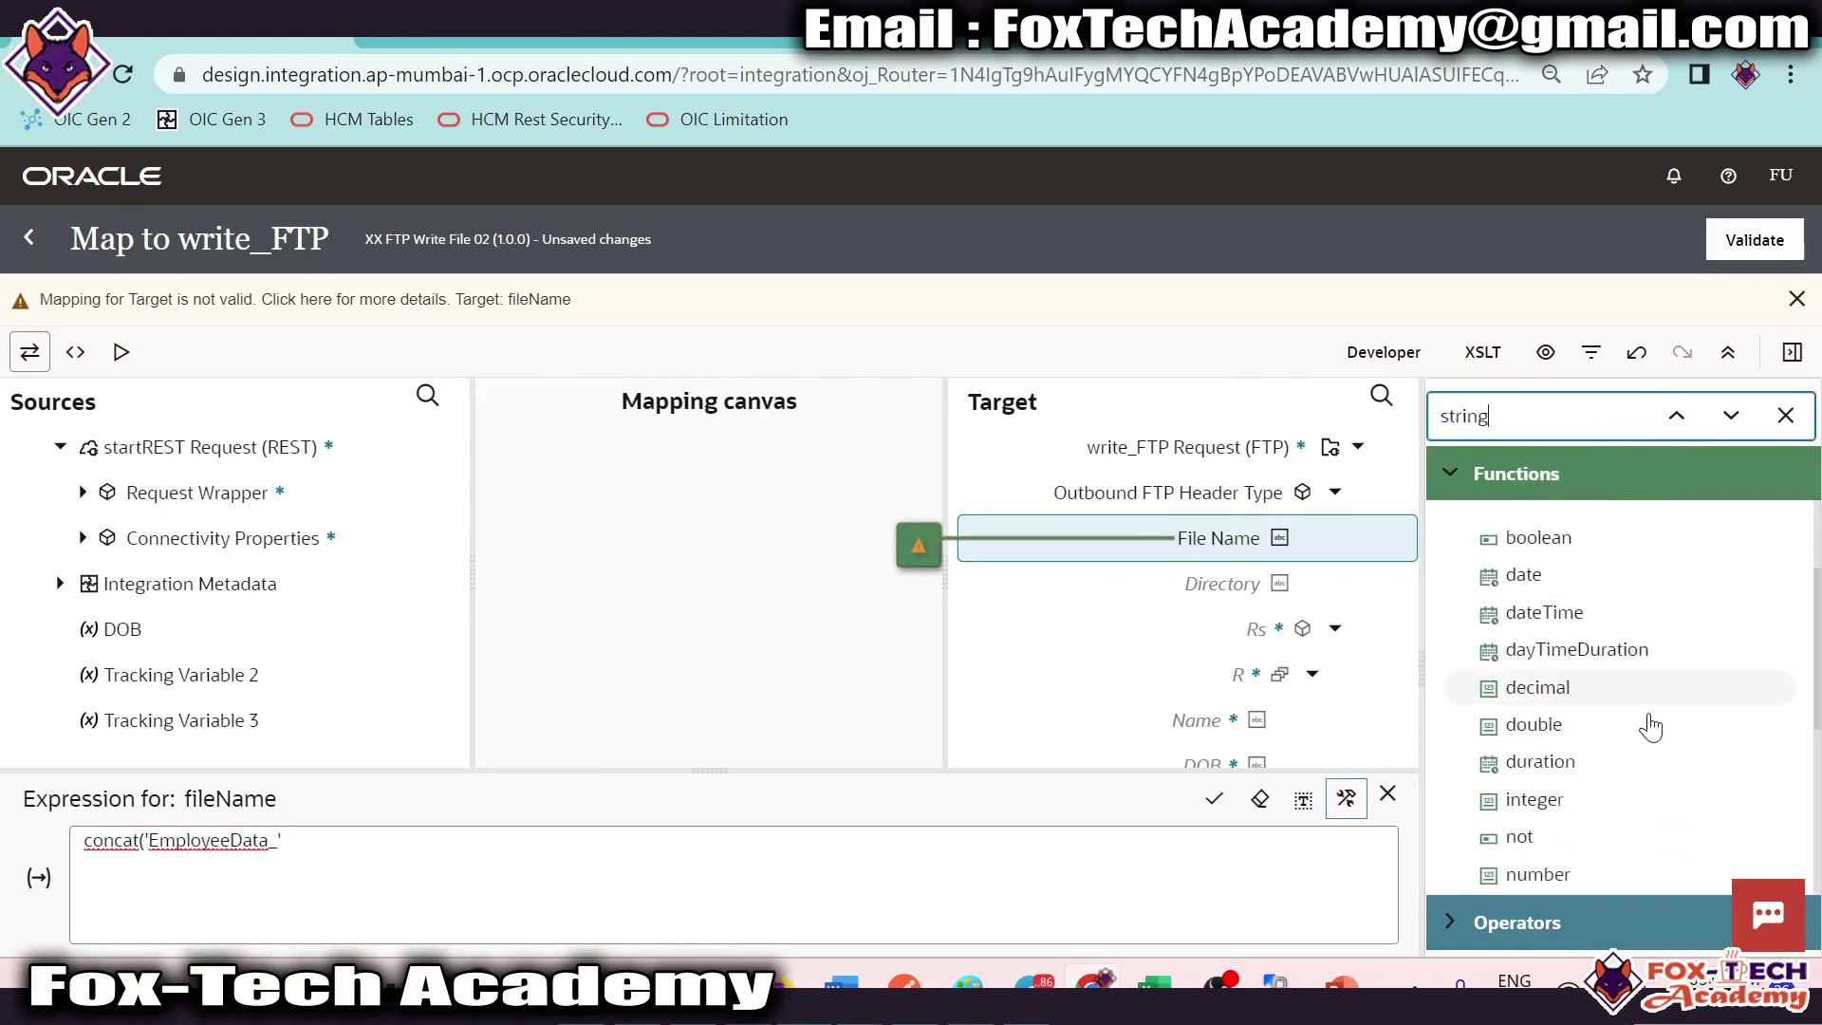
left_click_drag(1528, 875, 513, 851)
left_click(346, 840)
left_click(286, 839)
type(",string (")
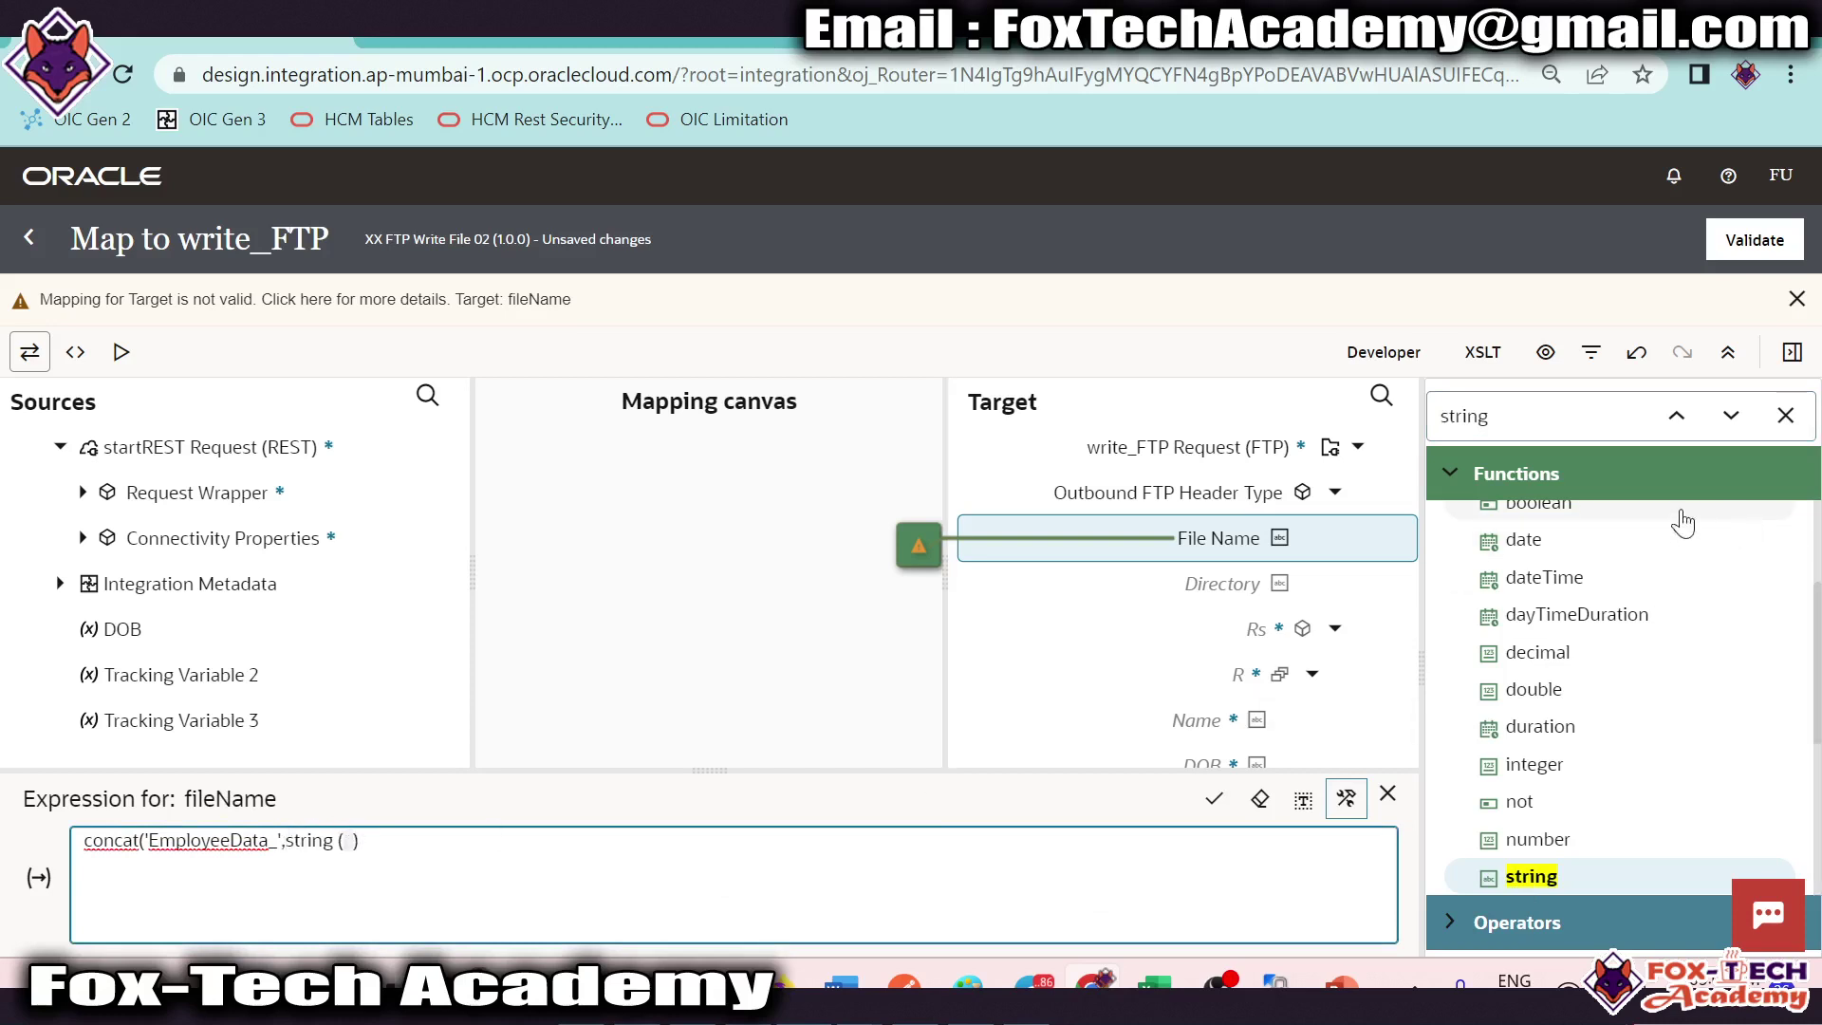
Step: Insert the xsd:dateTime function inside string, add '.csv' as the last concat argument, and save the File Name expression
left_click(1398, 432)
type("datae")
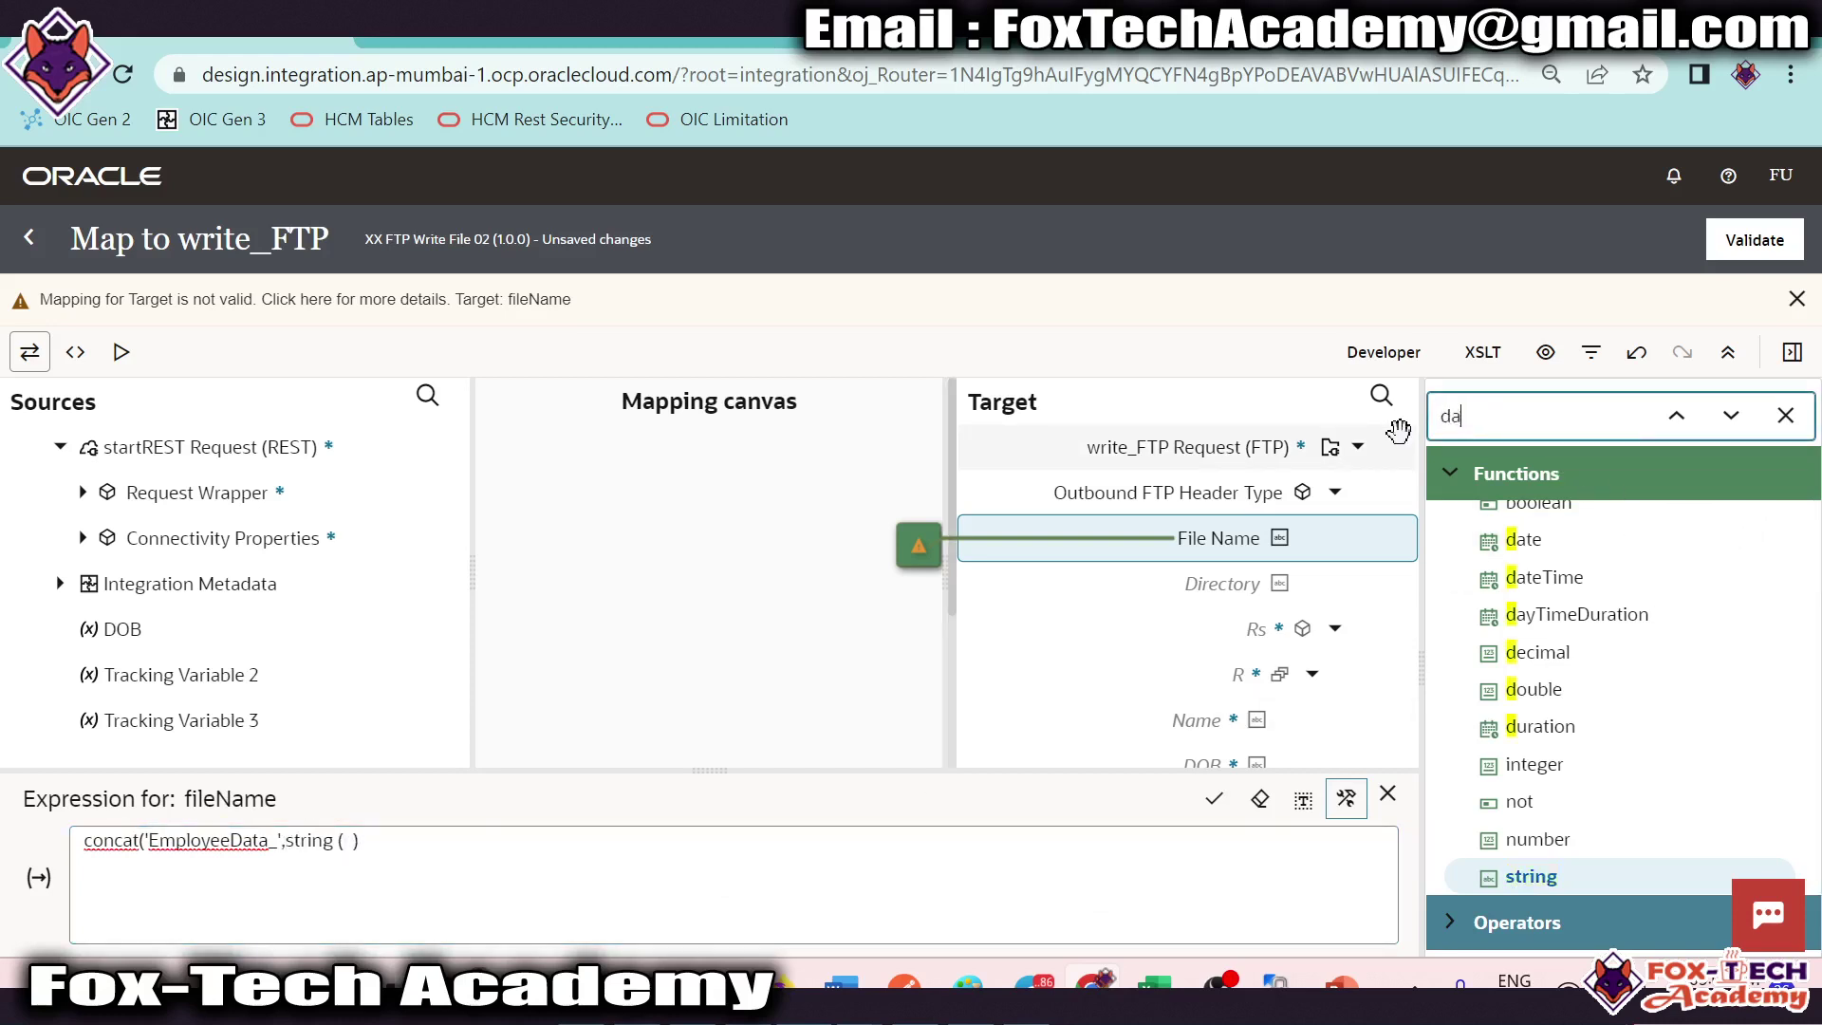
key("BackSpace")
type("e")
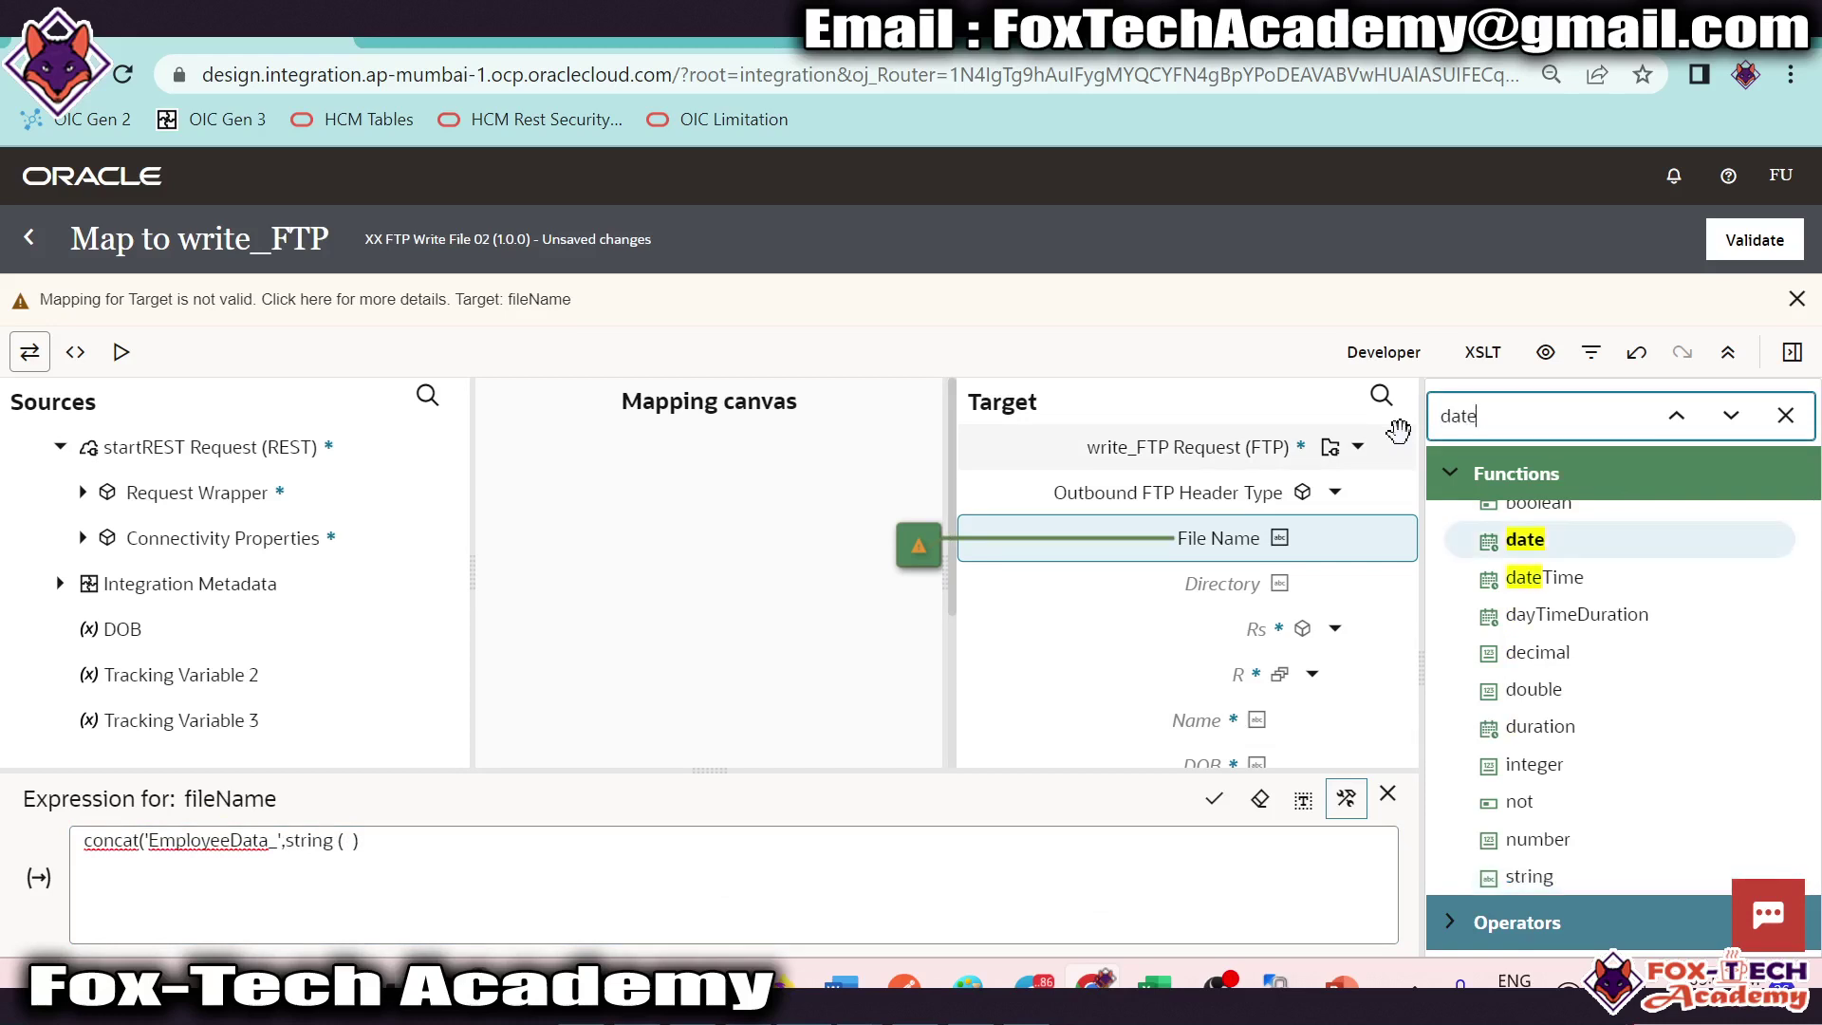
left_click_drag(1511, 776, 360, 854)
left_click(407, 851)
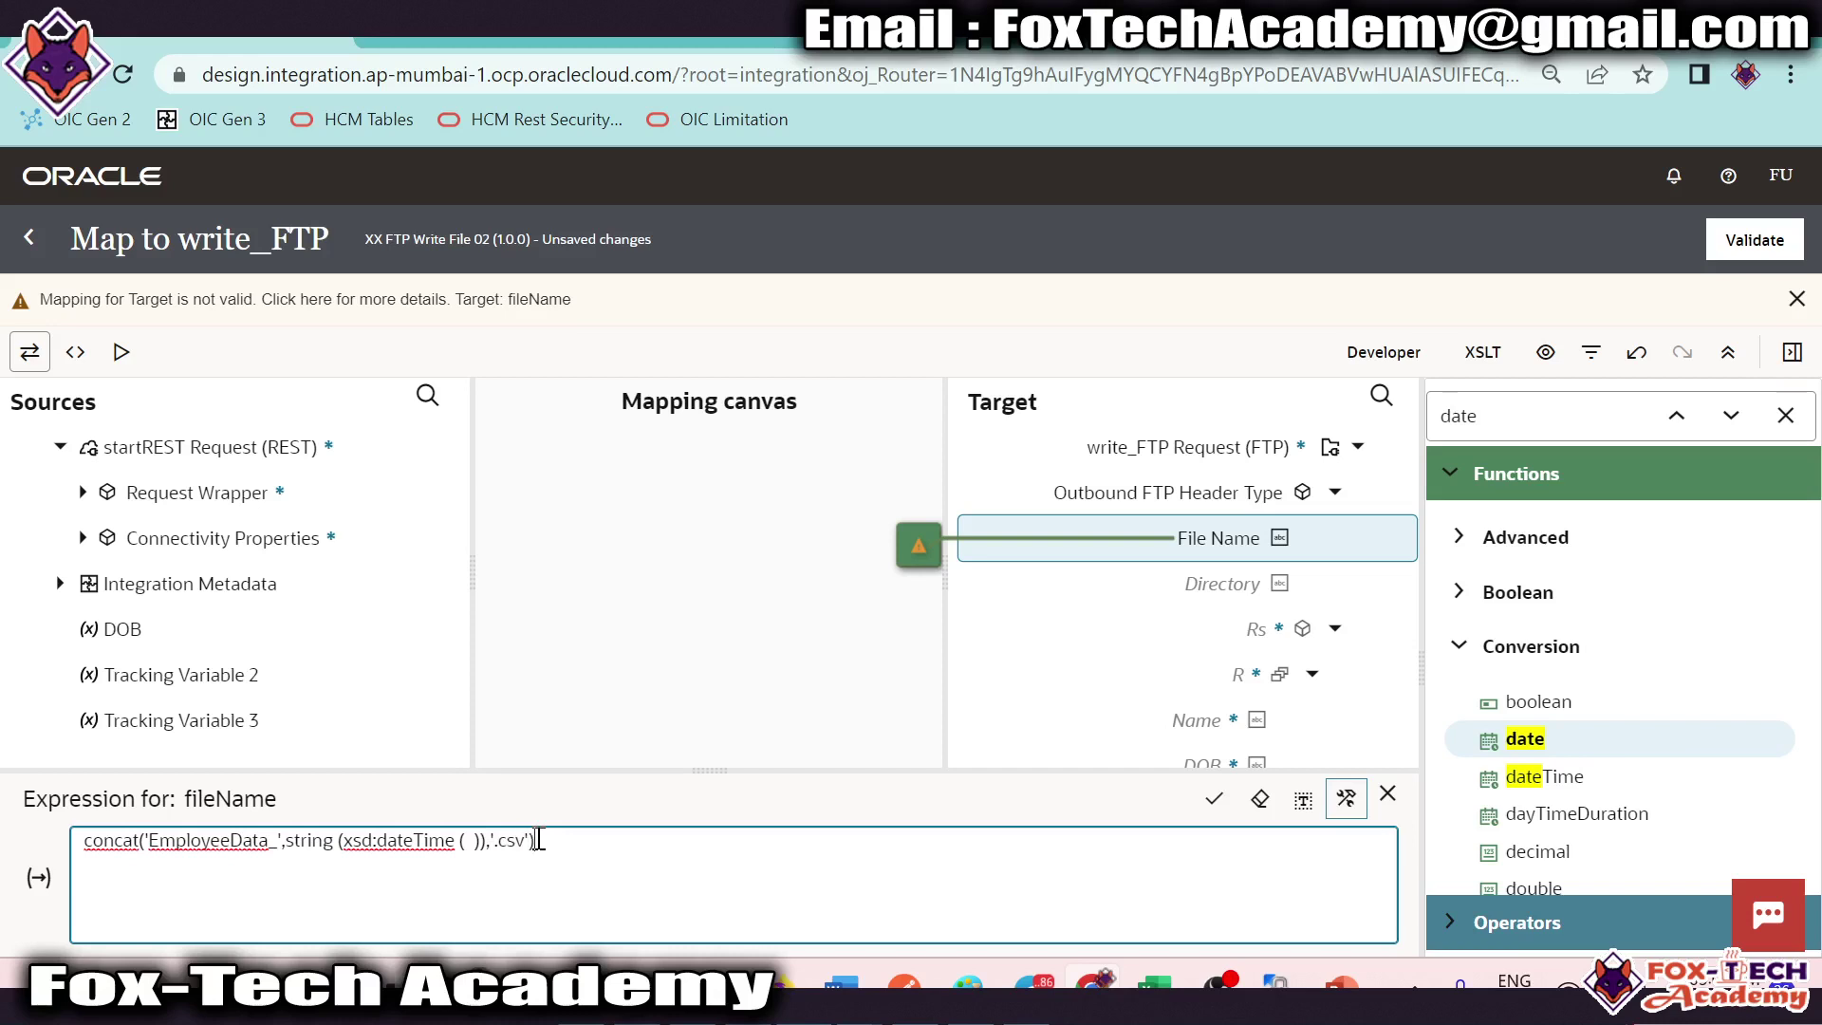
left_click(1214, 798)
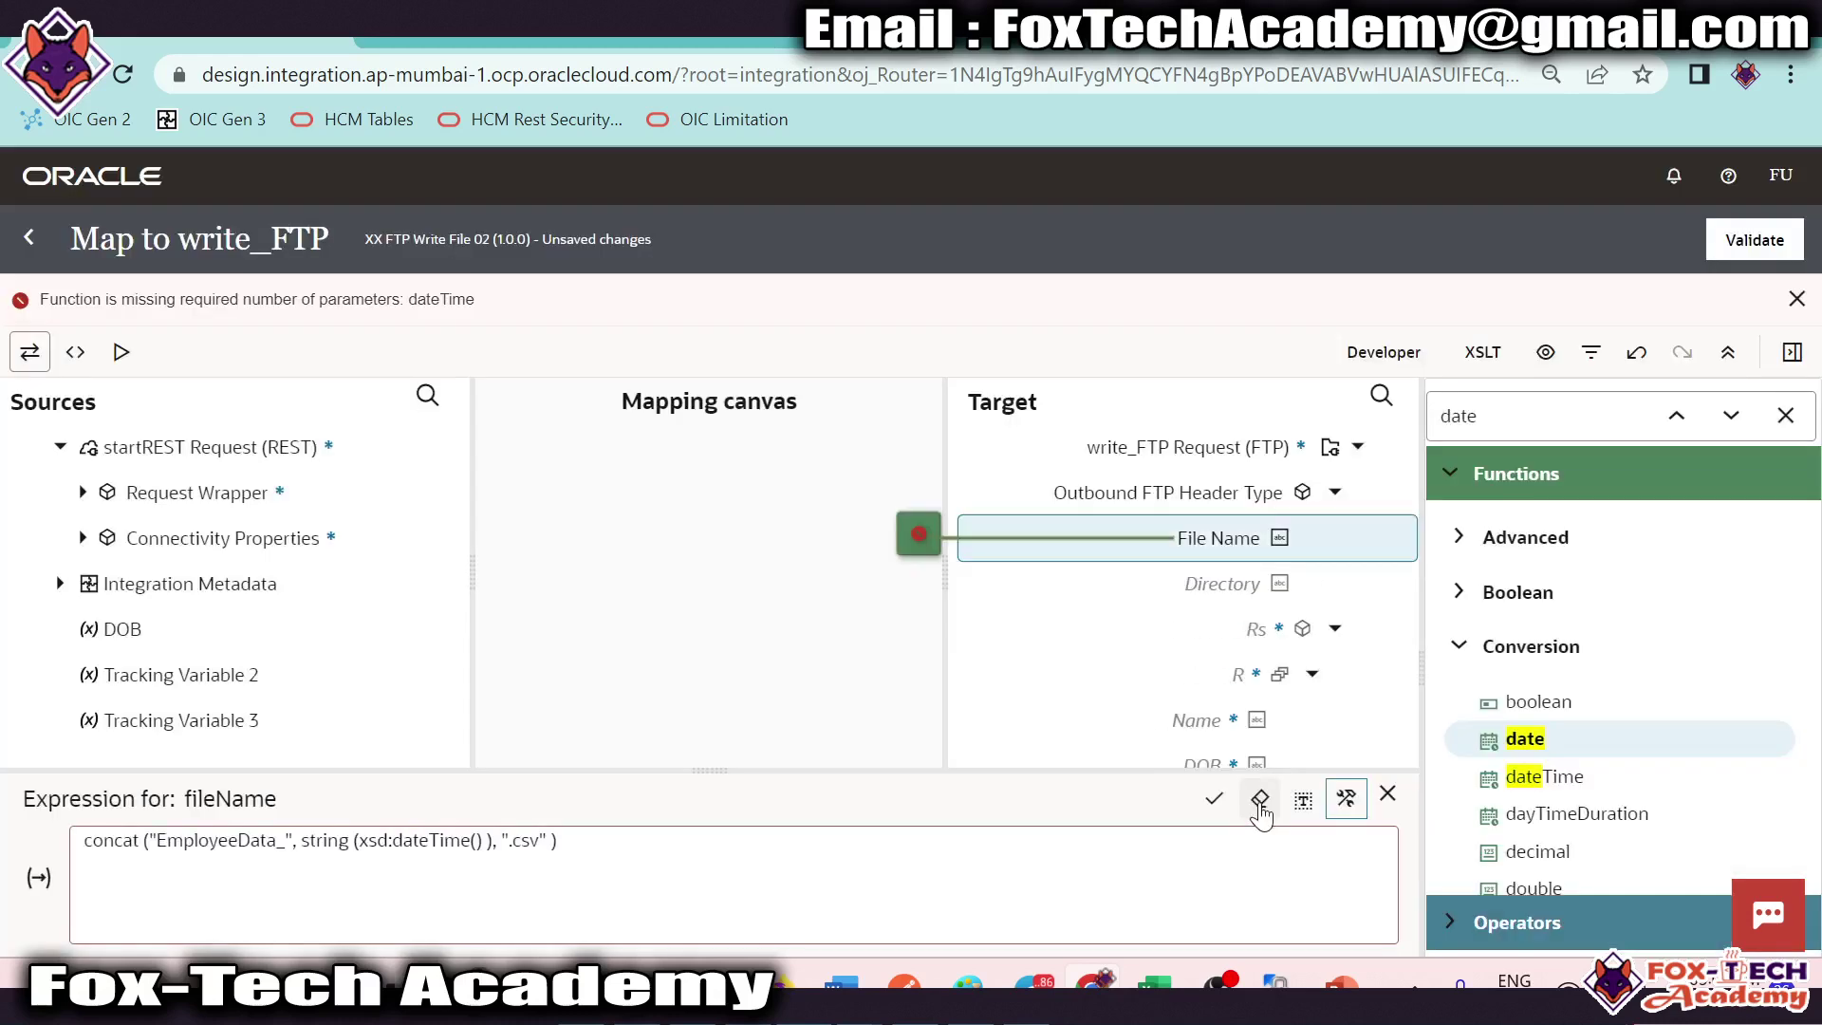
Step: Rewrite the File Name expression with single-quoted text and fn:current-dateTime() in place of xsd:dateTime(), and save it
left_click(491, 838)
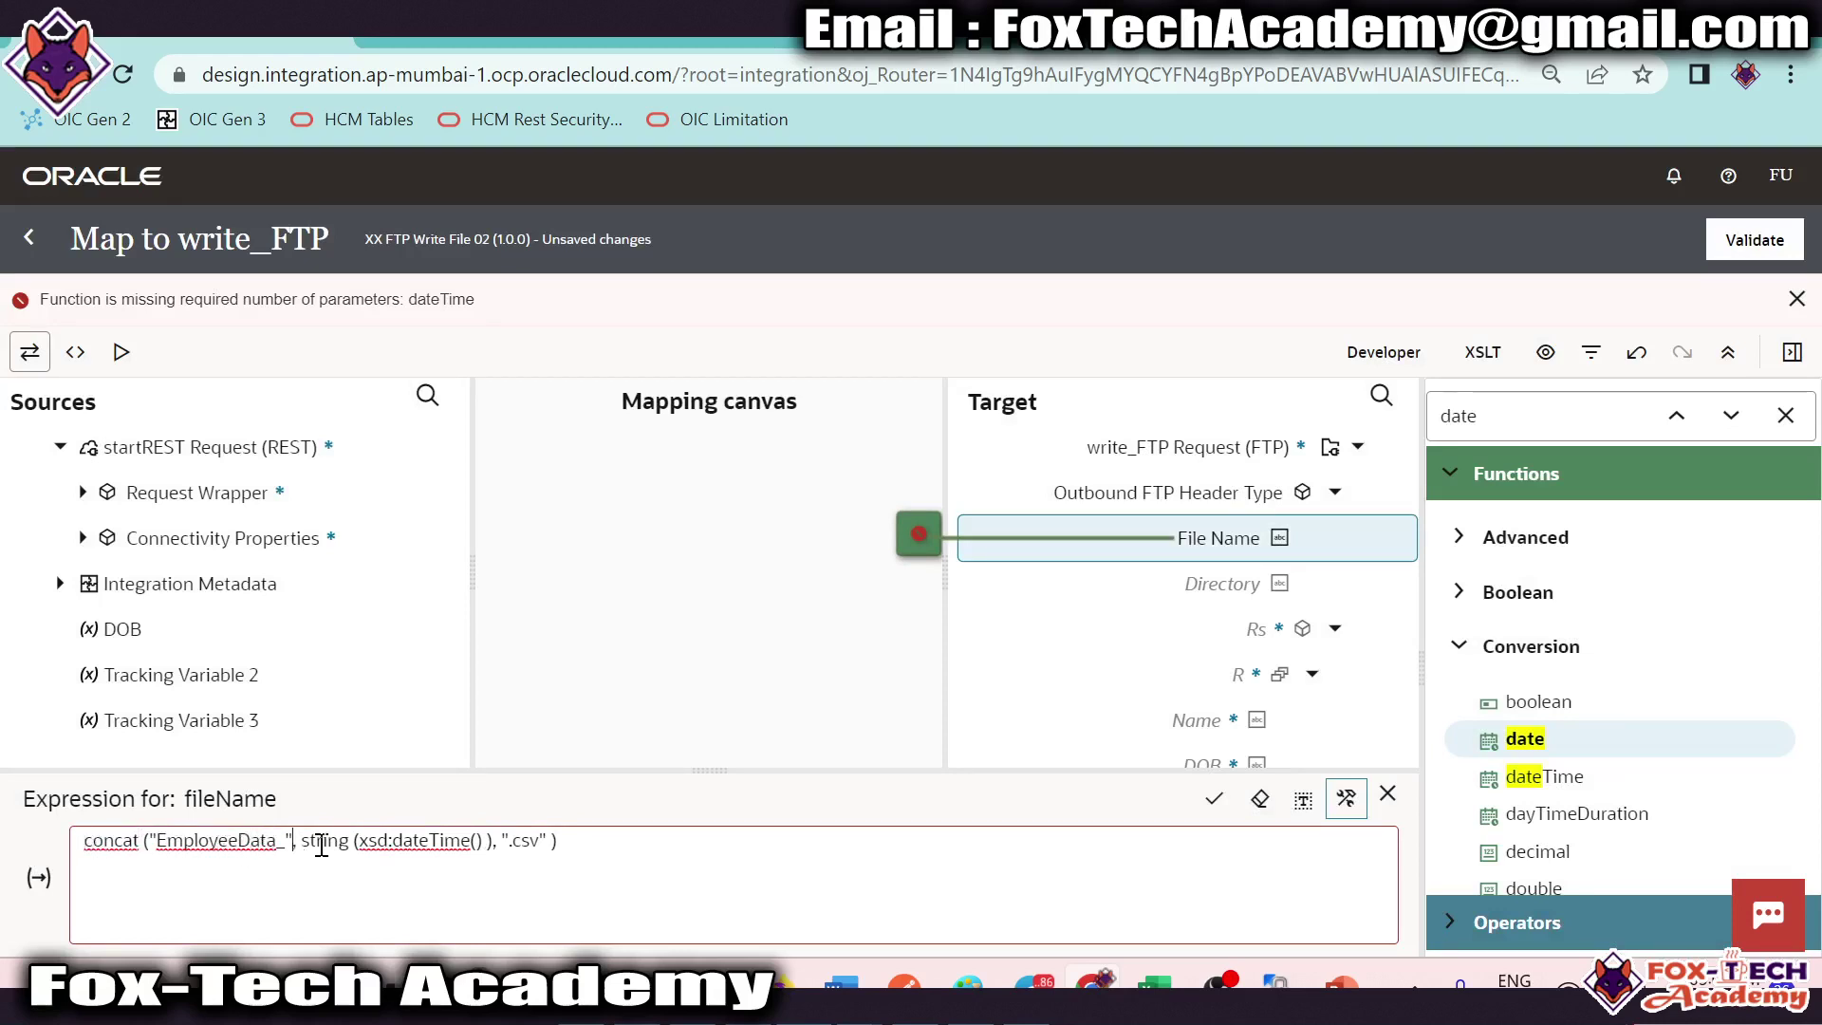
left_click(366, 842)
key("BackSpace")
type("'")
key("BackSpace")
type("'")
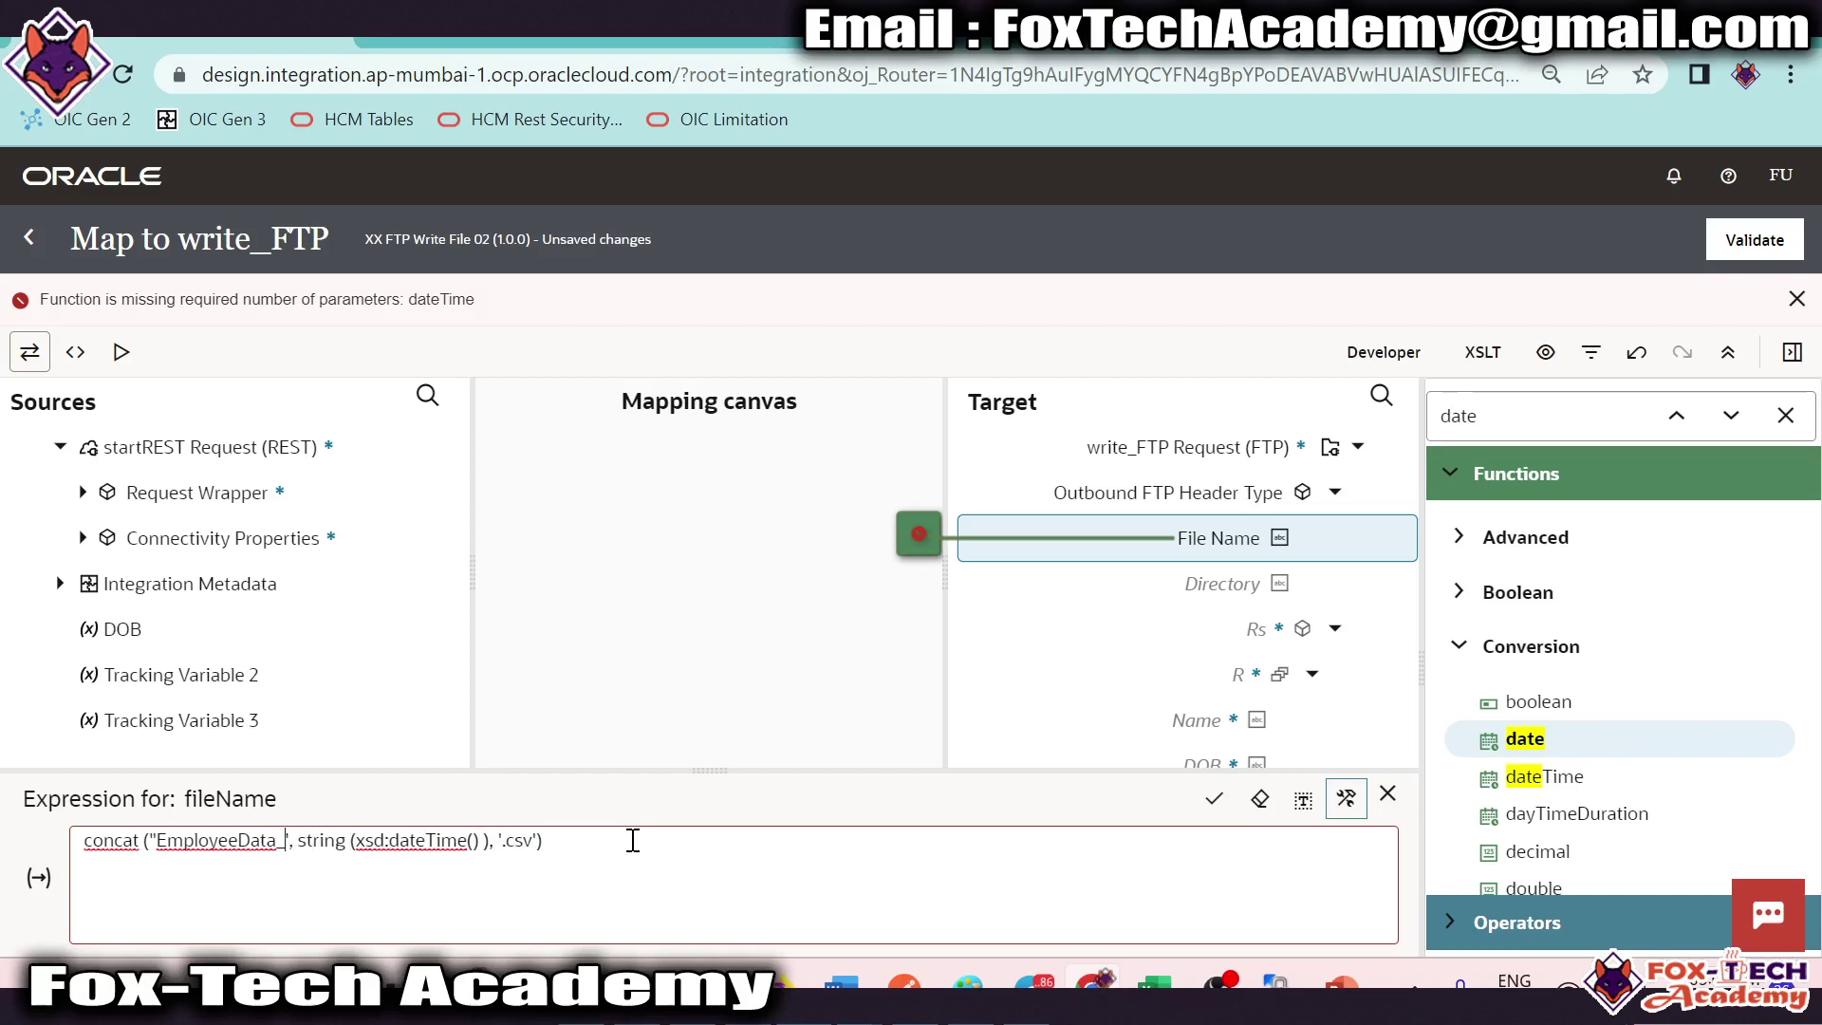
key("BackSpace")
type("'")
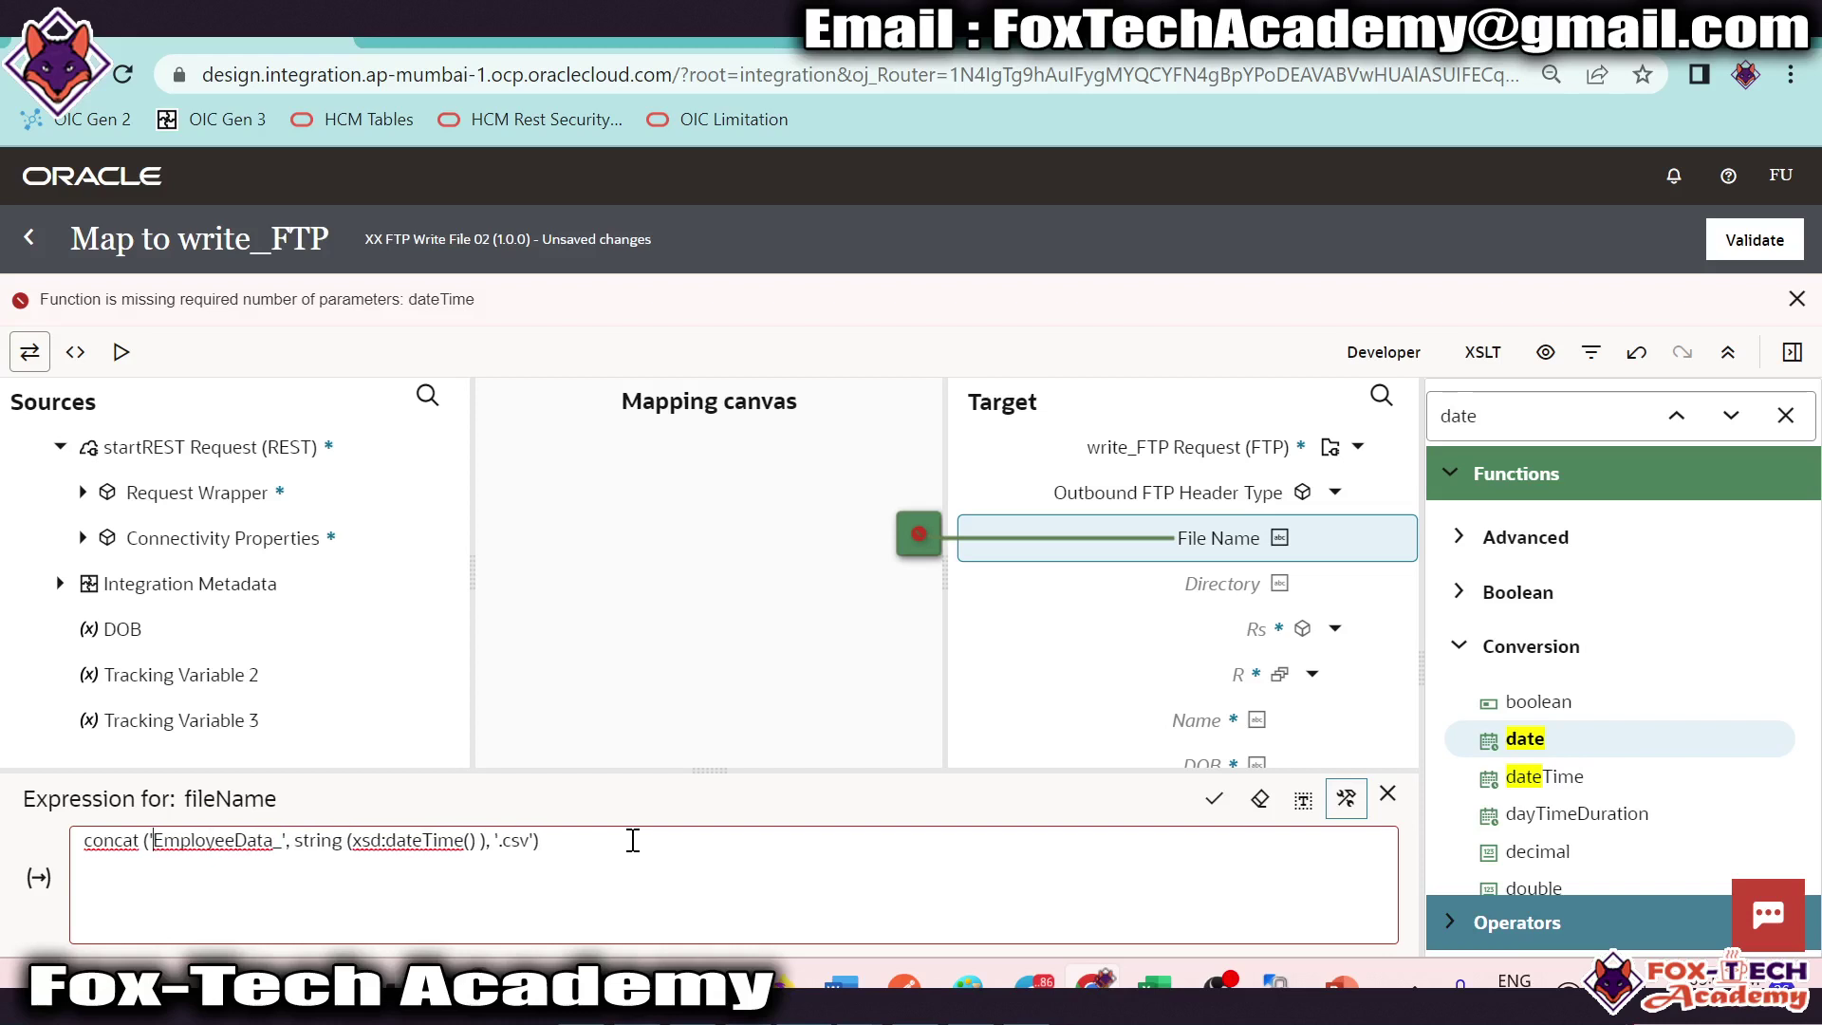
left_click(1215, 799)
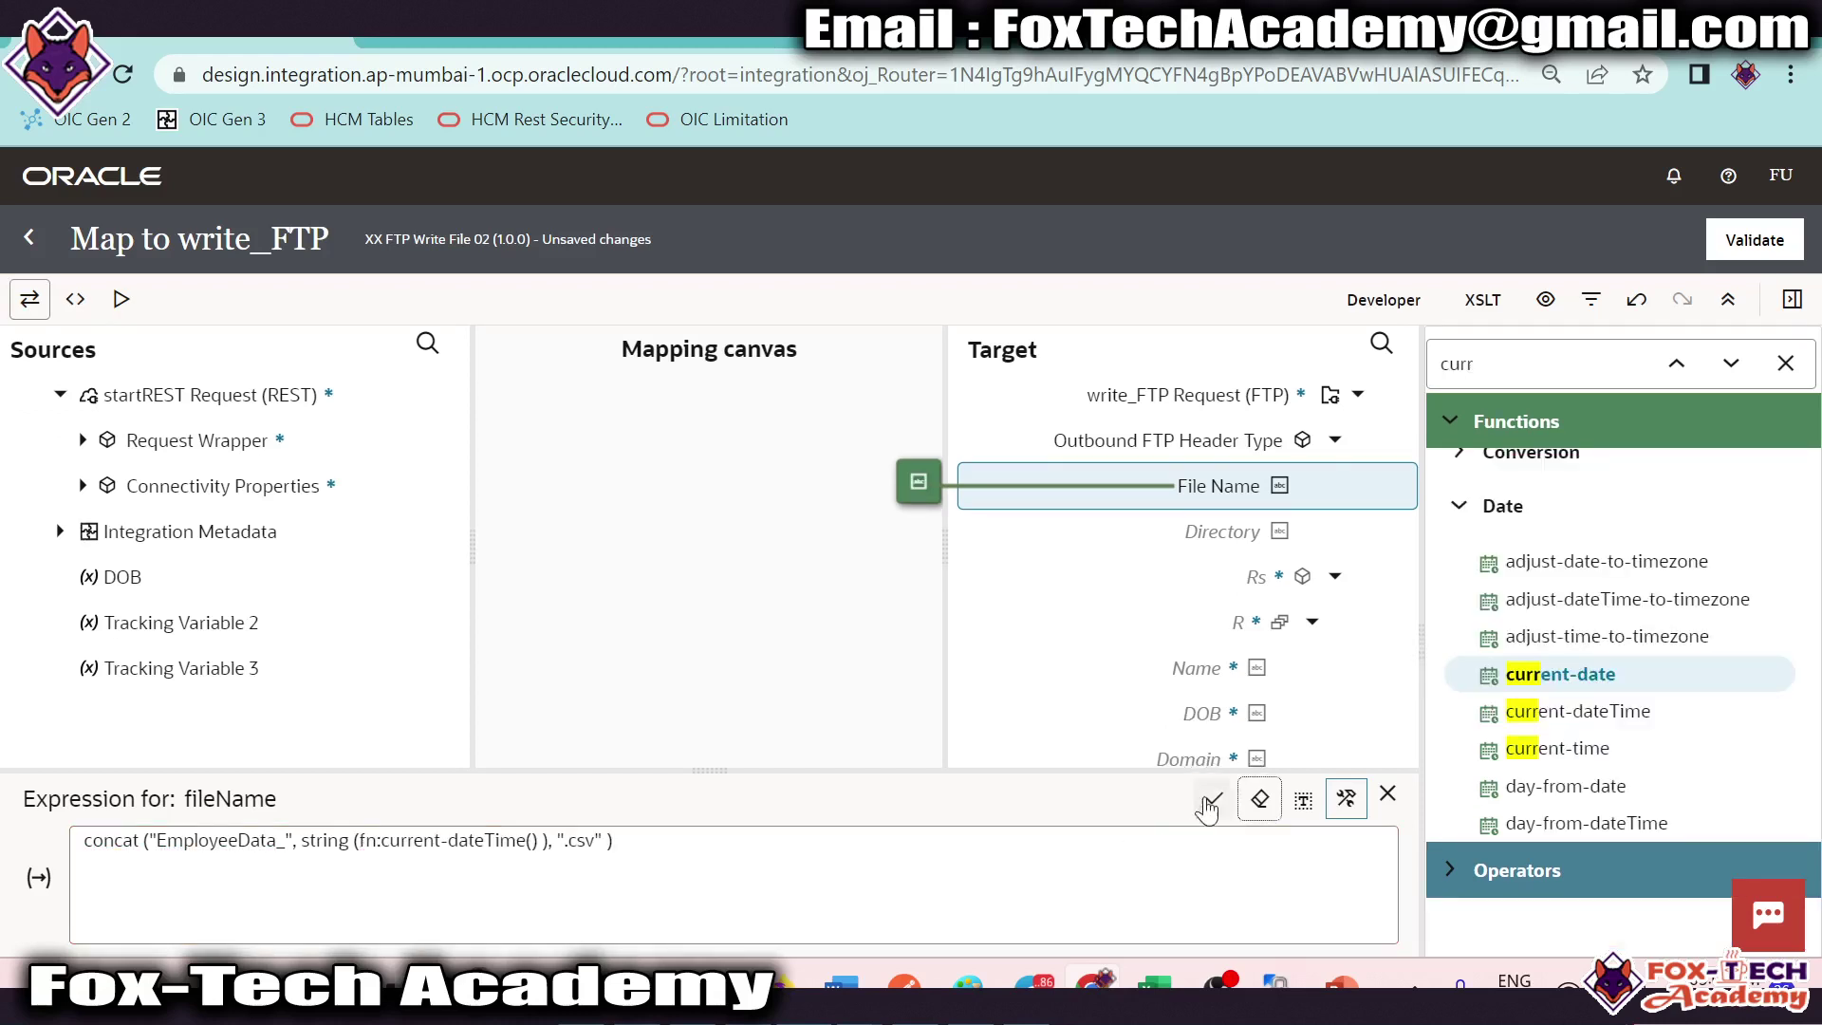
Step: Reapply the File Name expression, close the expression editor, and select the Directory target field
left_click(1214, 799)
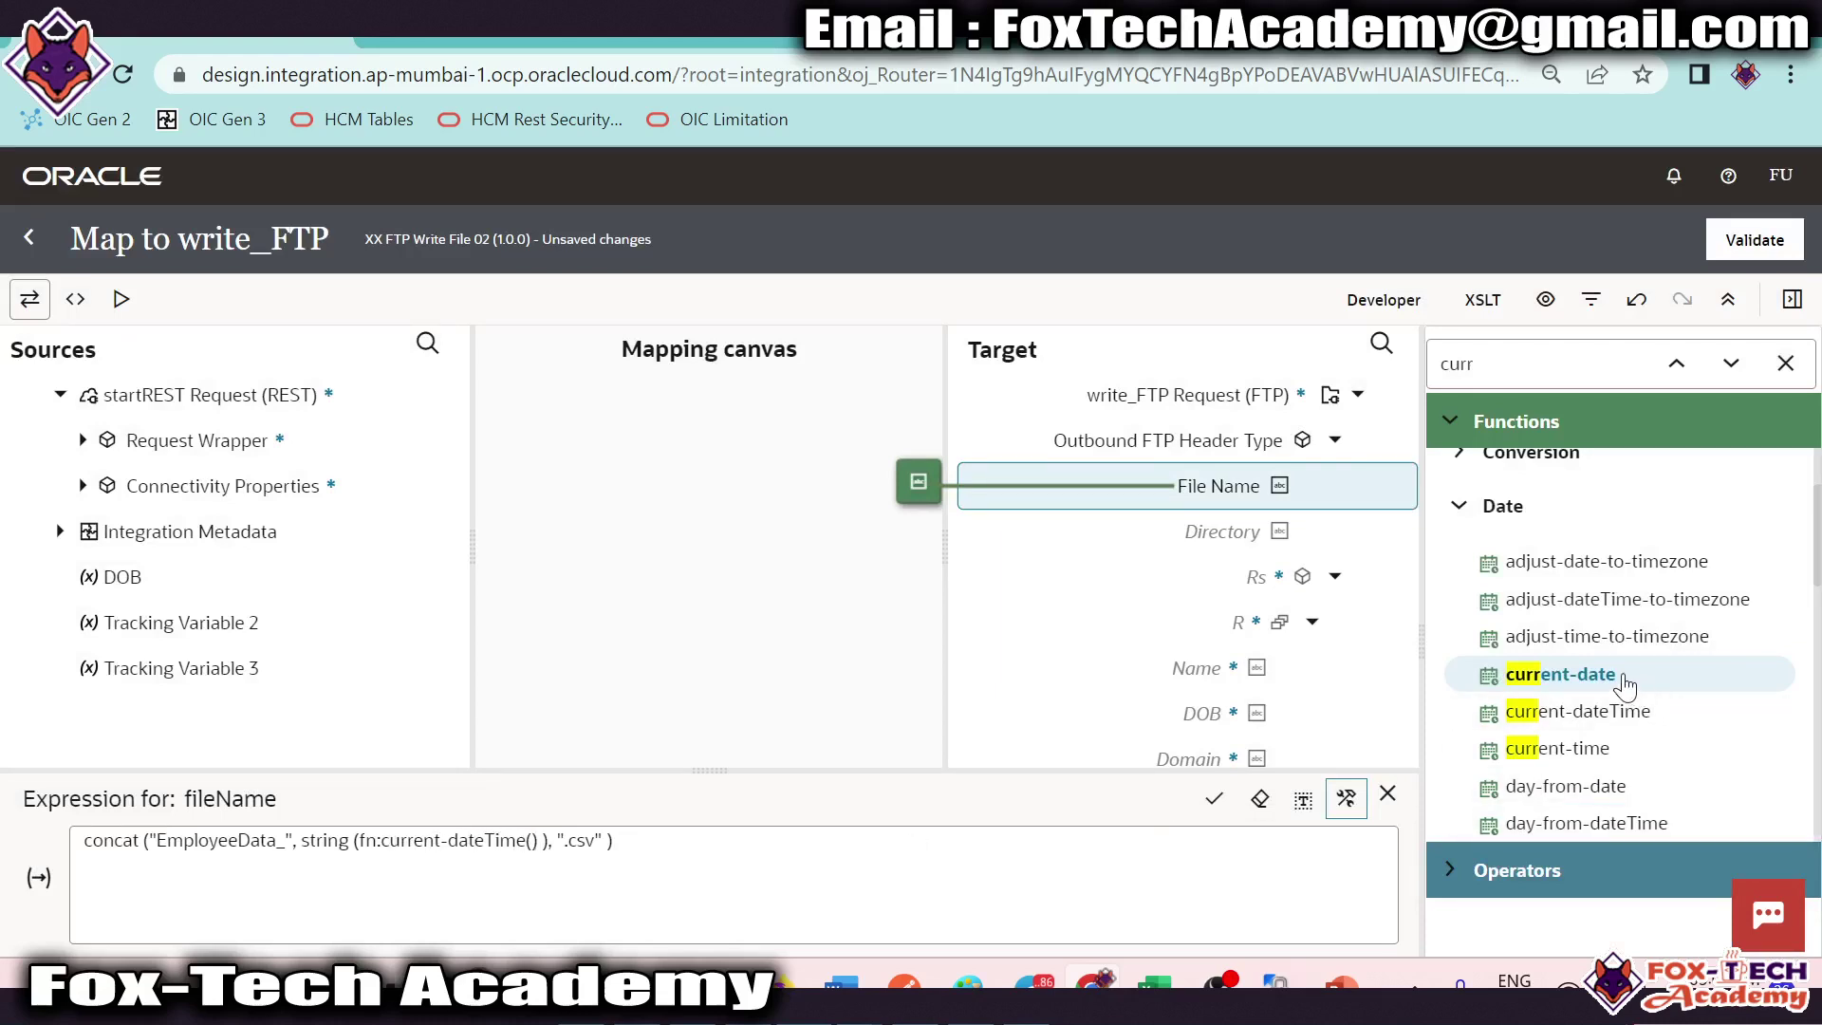
left_click(575, 842)
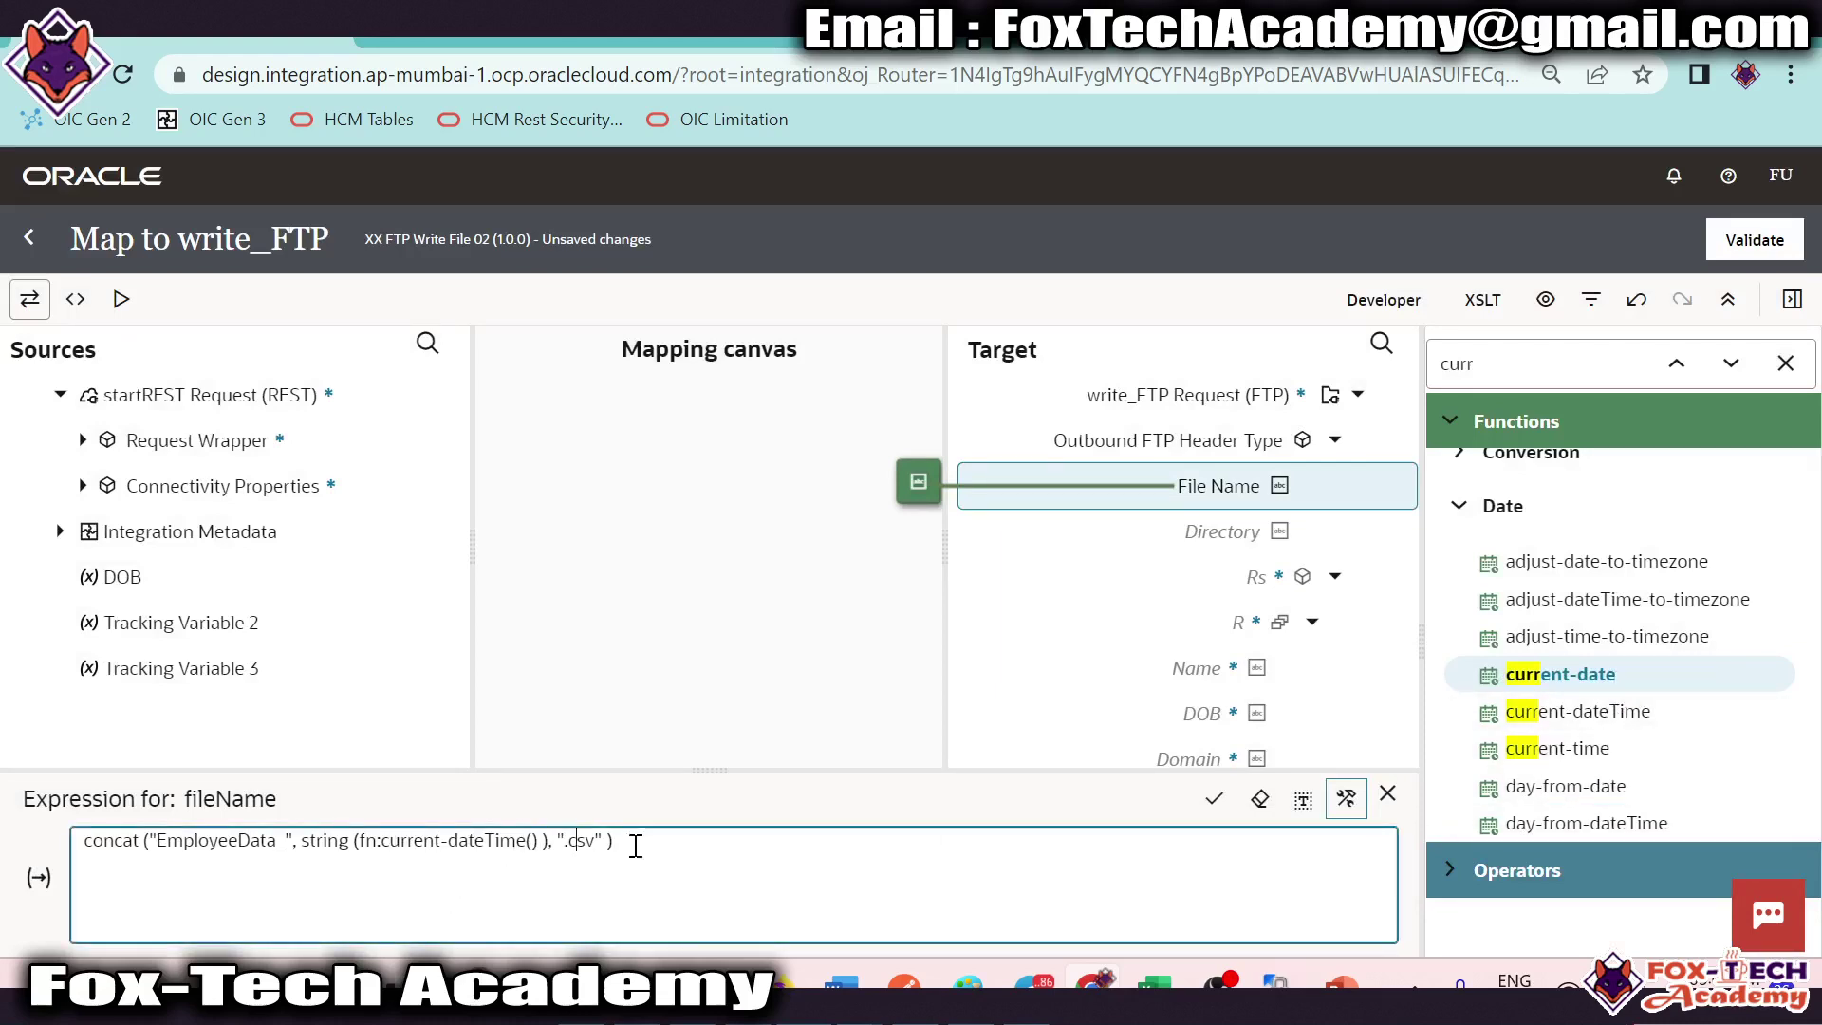
left_click(1214, 799)
left_click(1387, 794)
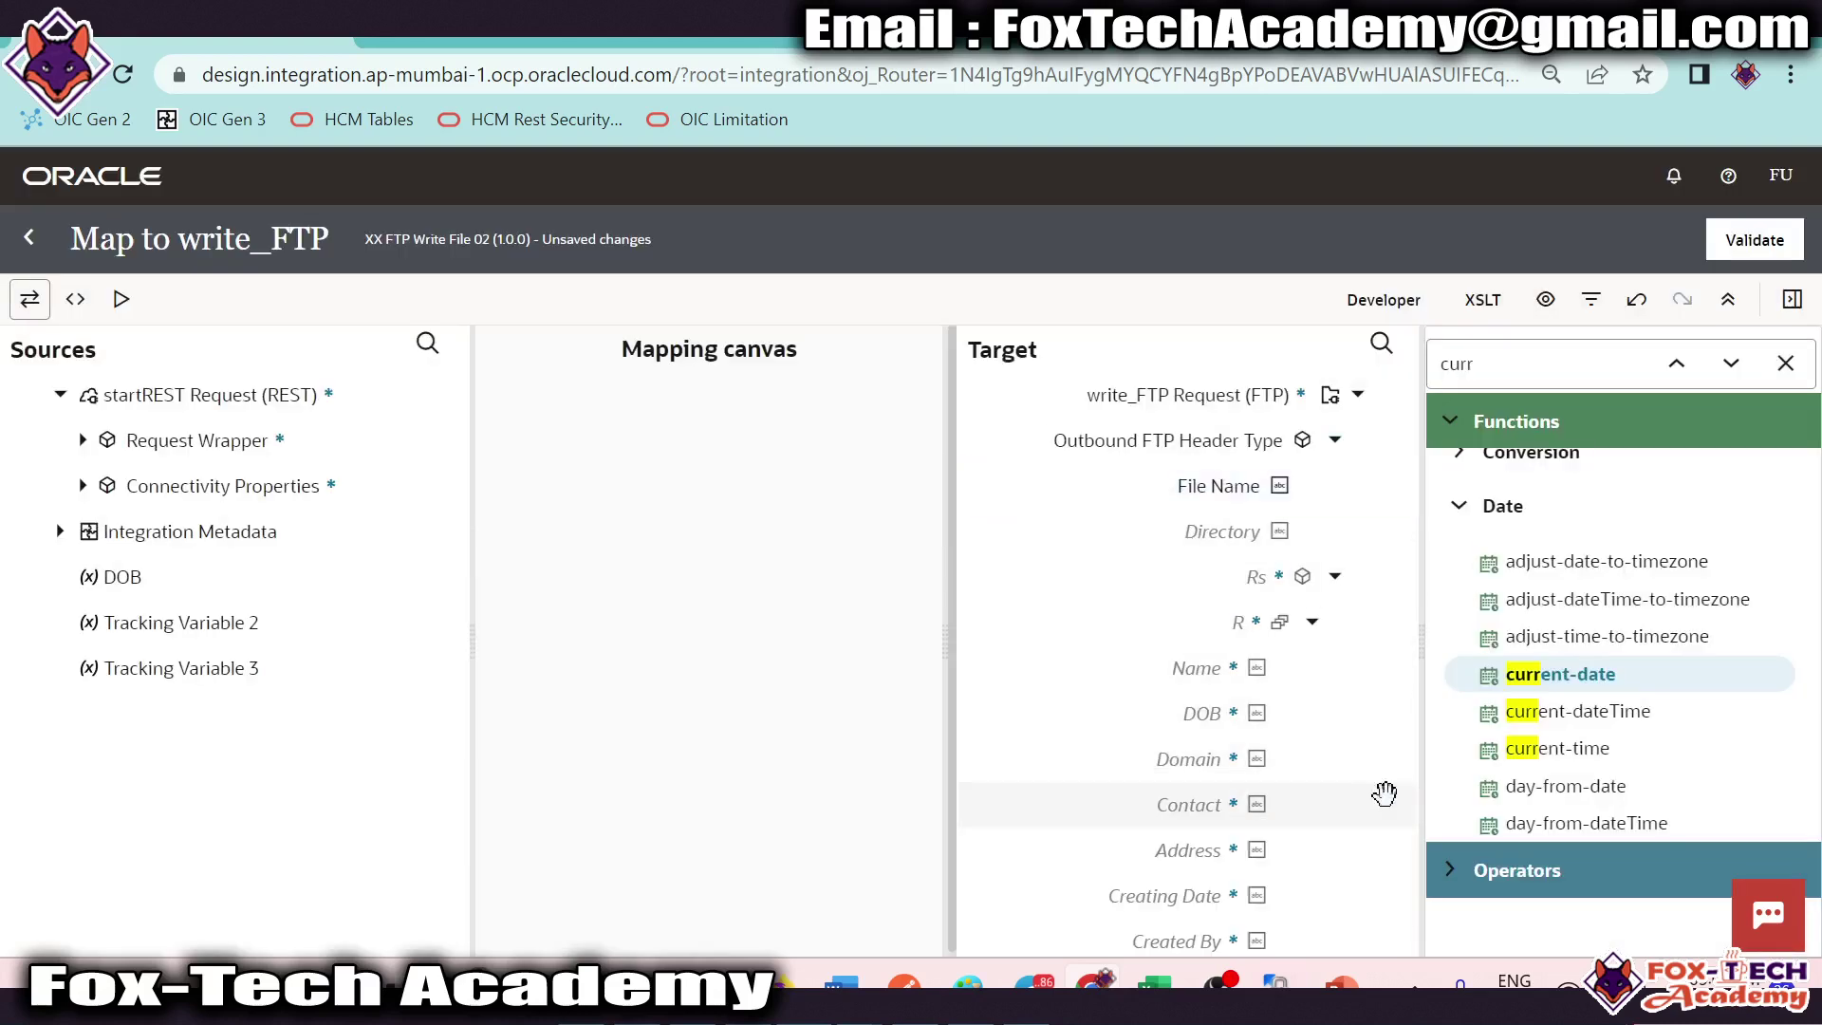
left_click(1248, 538)
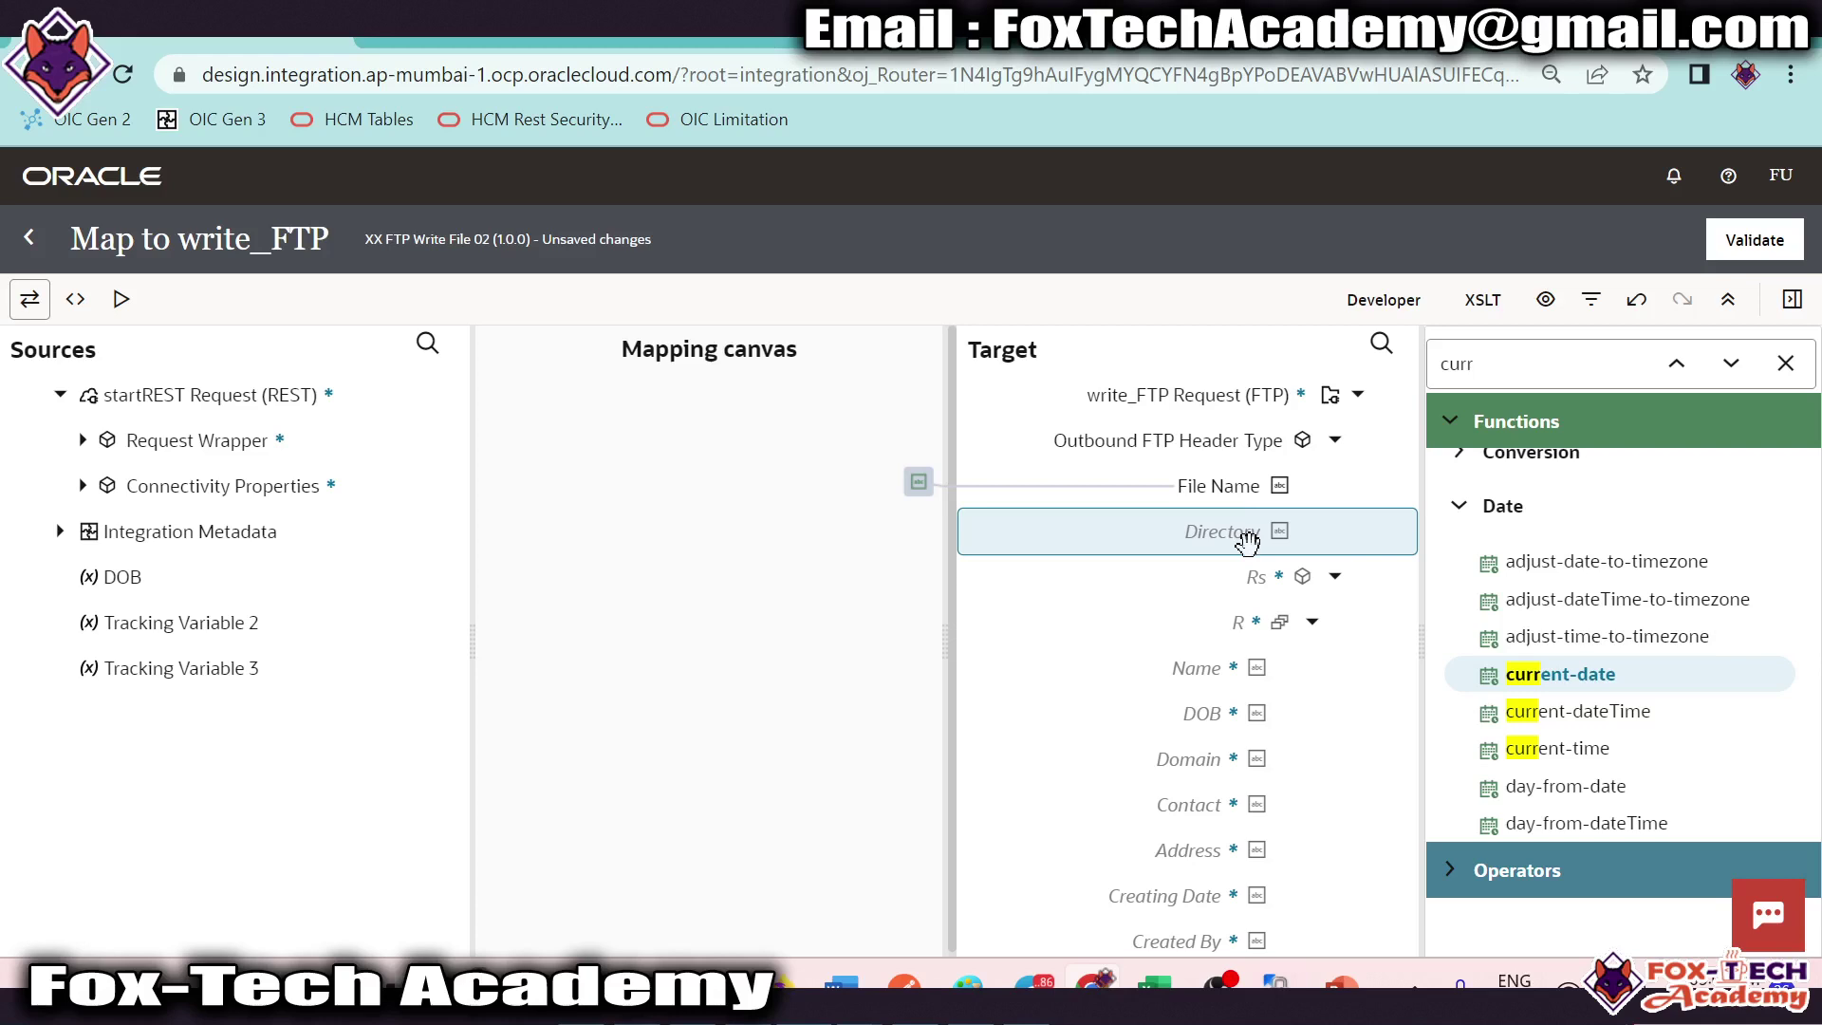
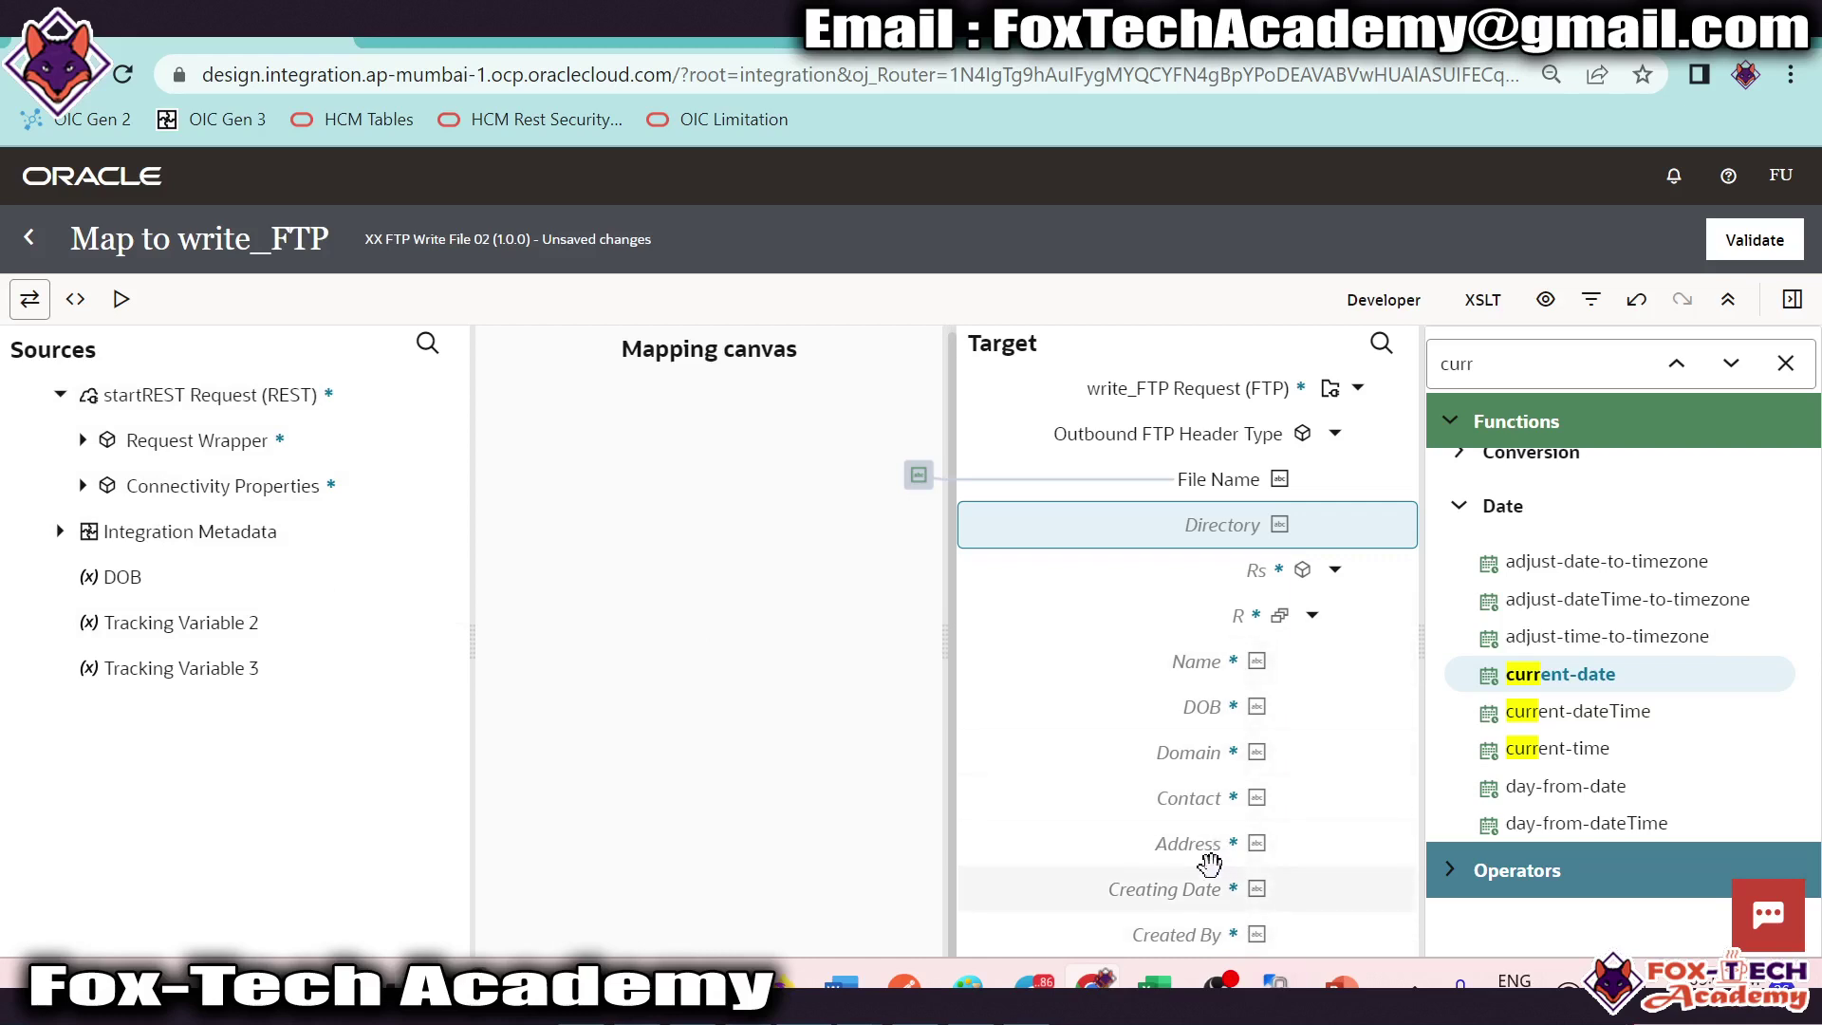
Step: Repeat the R target node and expand its first instance to show the employee fields
left_click(1312, 615)
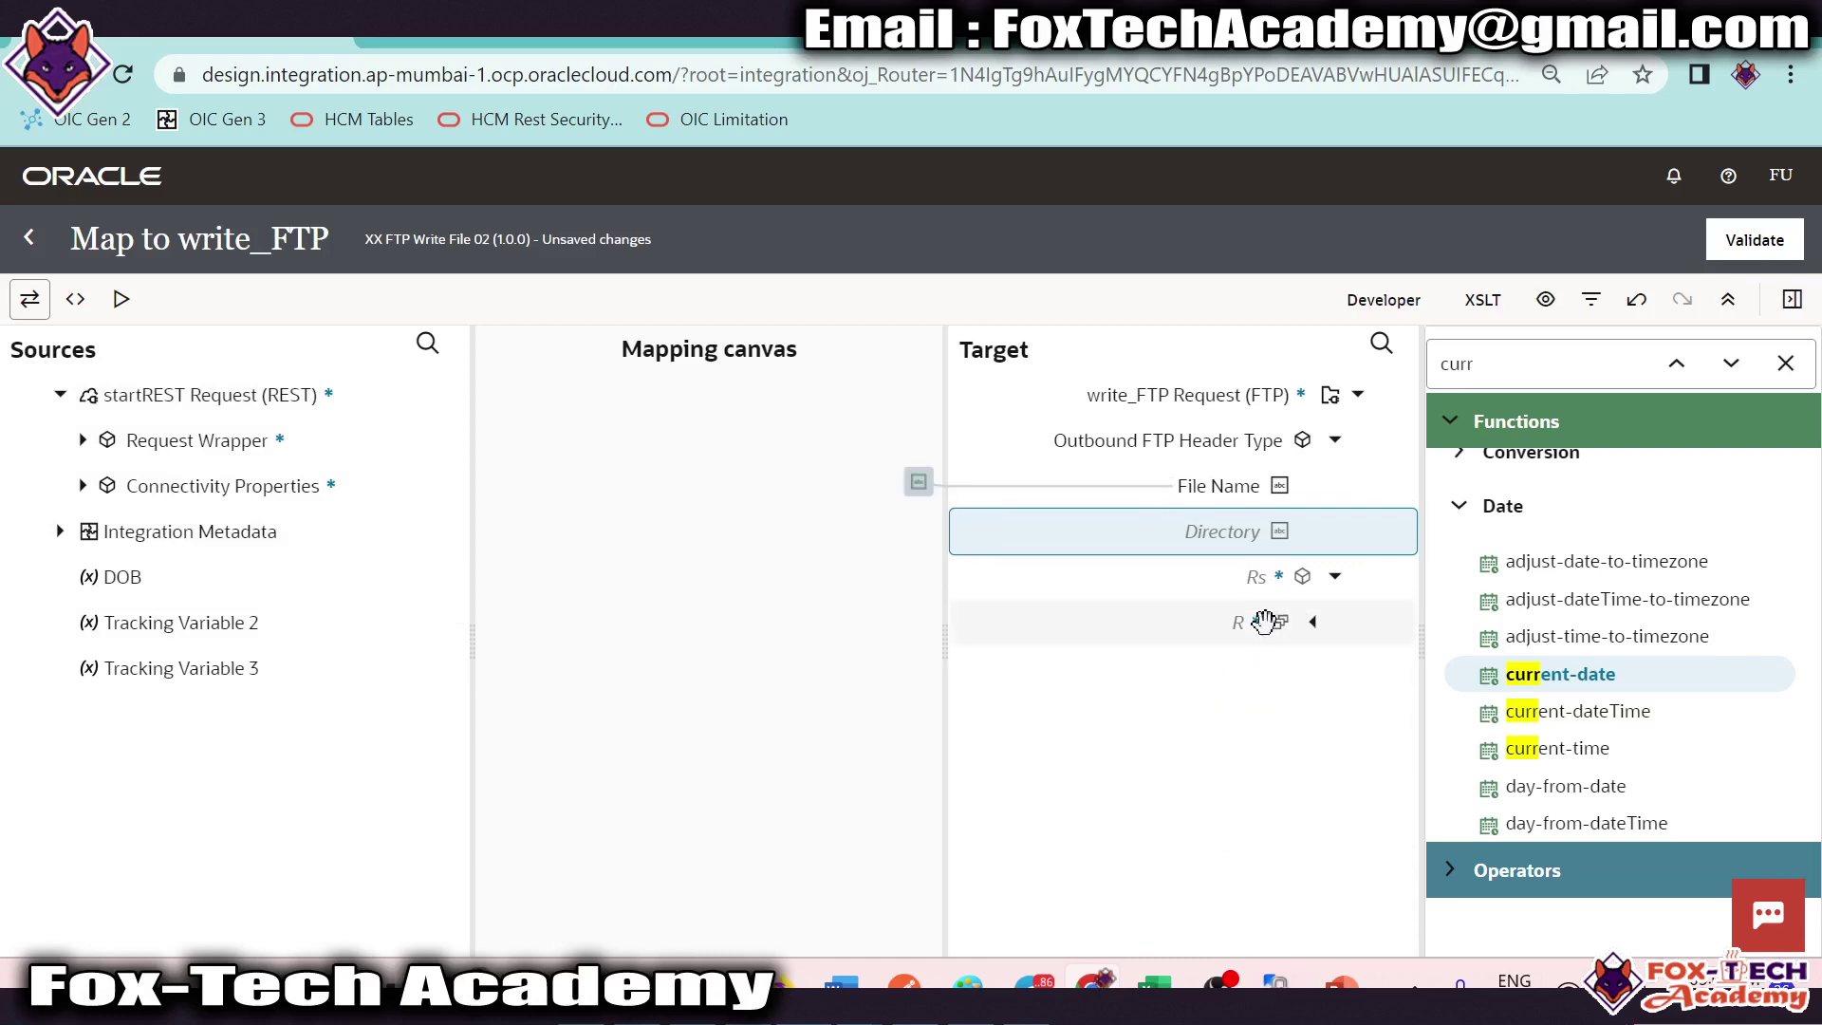
right_click(1268, 622)
left_click(1328, 425)
scroll(1301, 749, "down", 3)
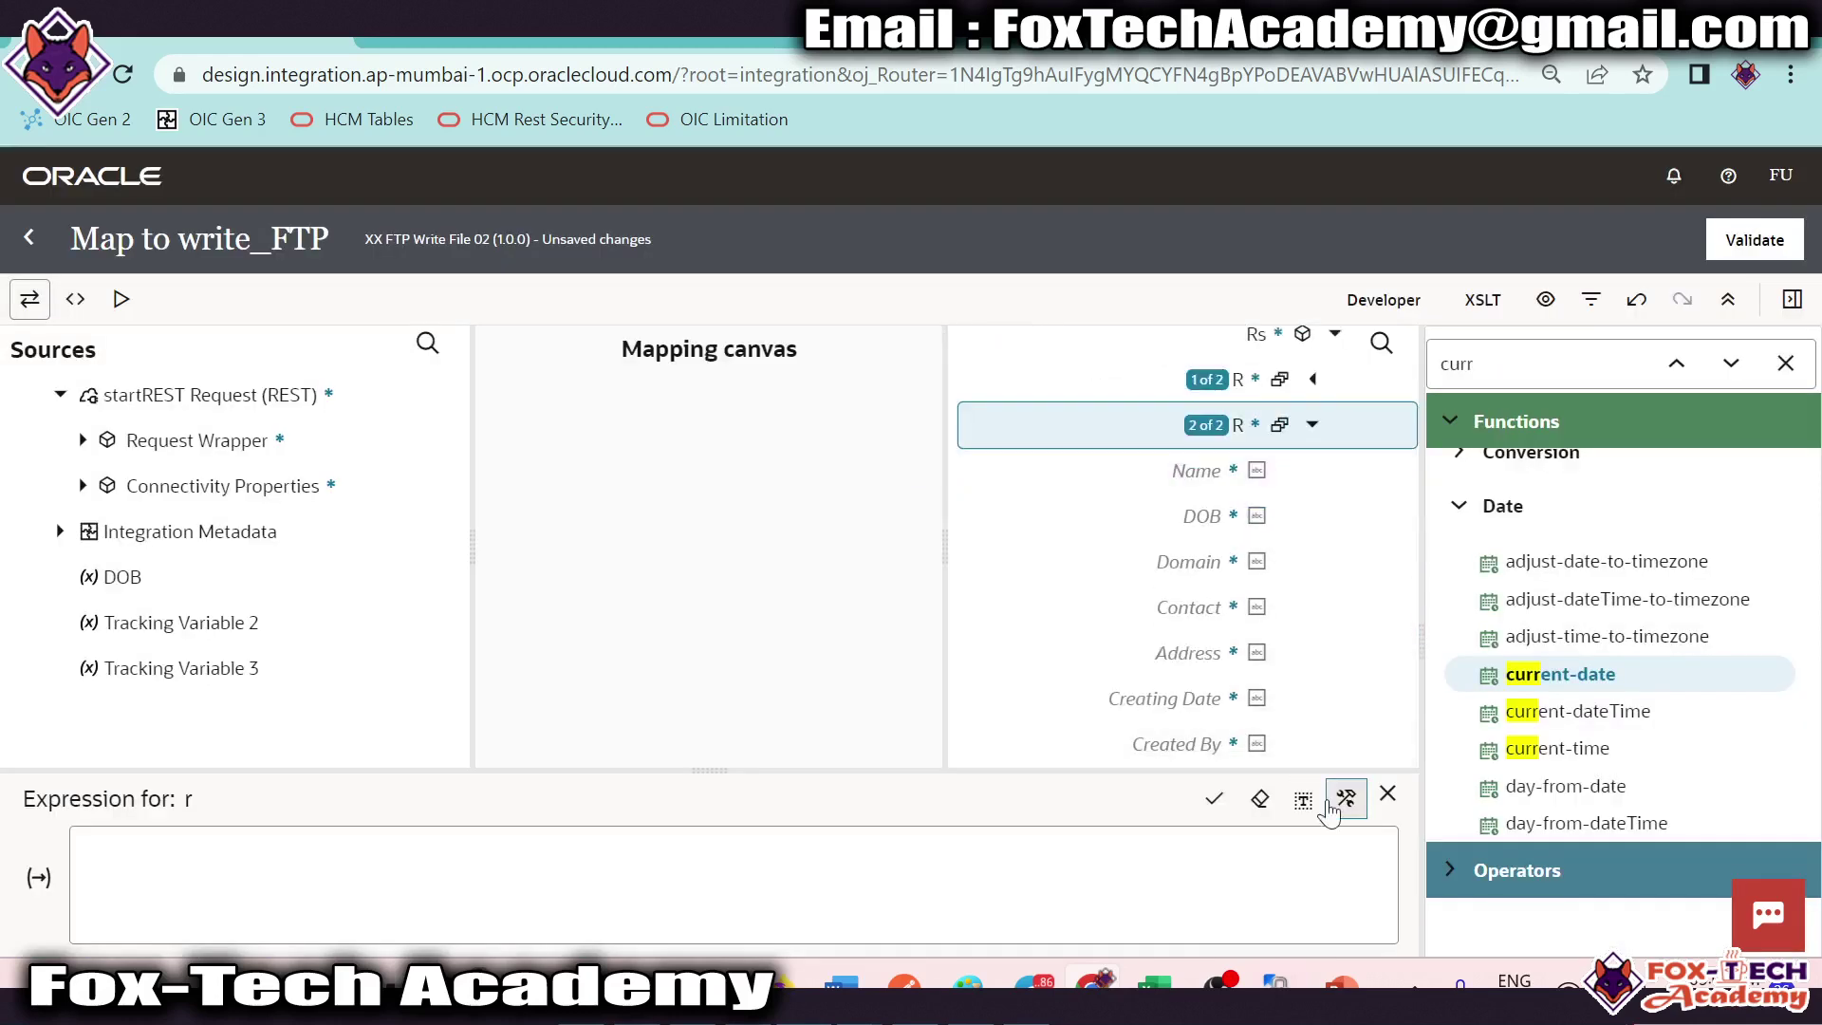
scroll(1276, 593, "up", 3)
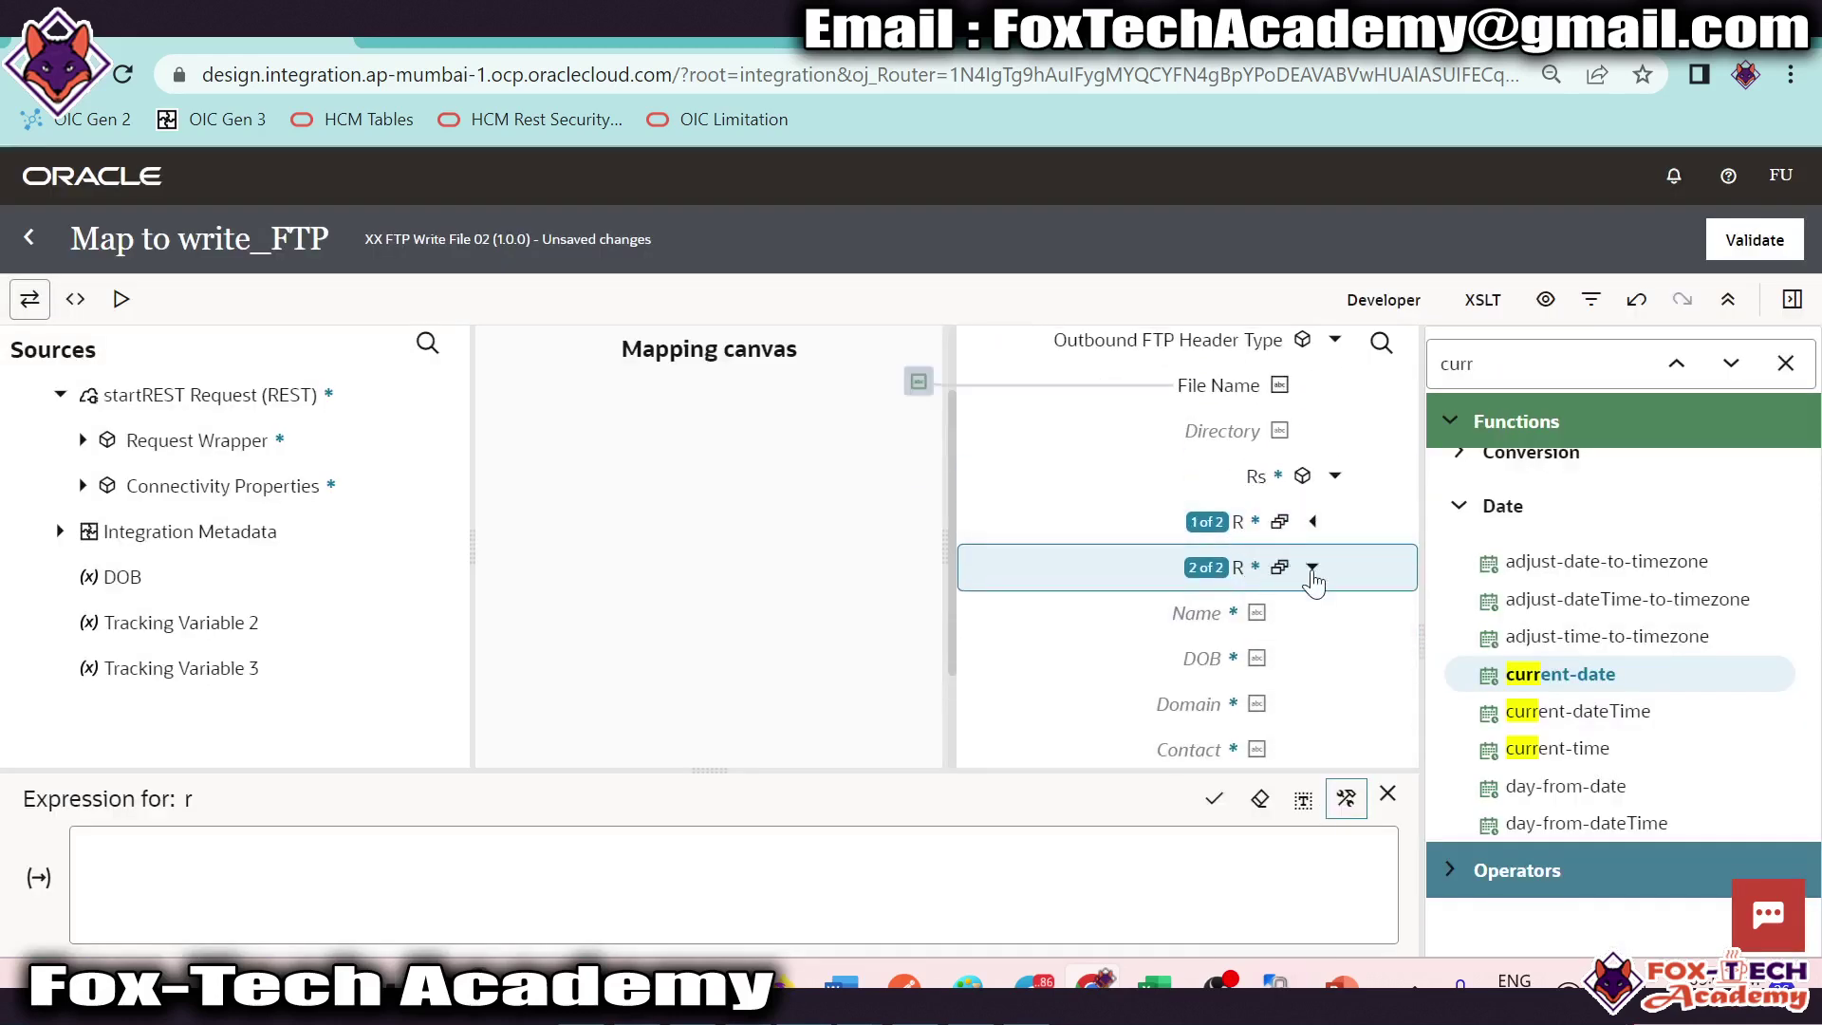
left_click(1312, 568)
left_click(1312, 621)
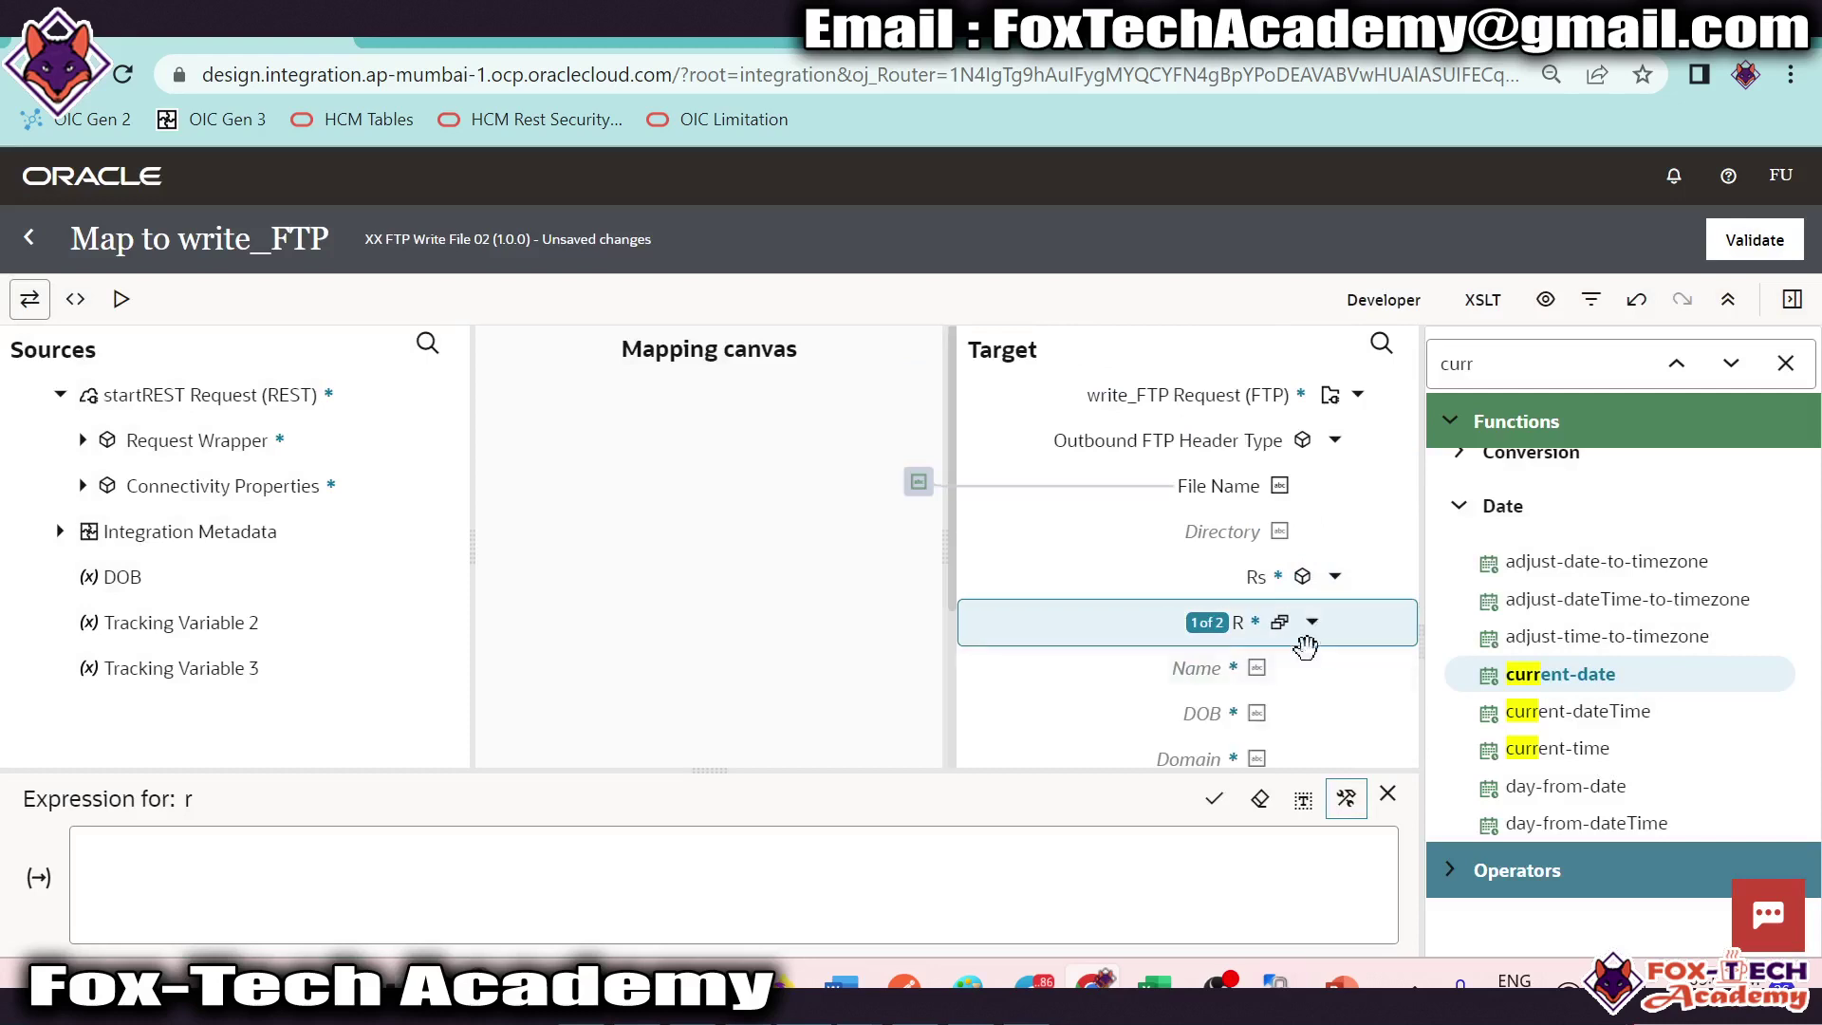
scroll(1275, 627, "down", 3)
scroll(1234, 474, "up", 3)
Step: Create the Name target node under the first R instance and save the literal 'Name' as its expression
right_click(1239, 532)
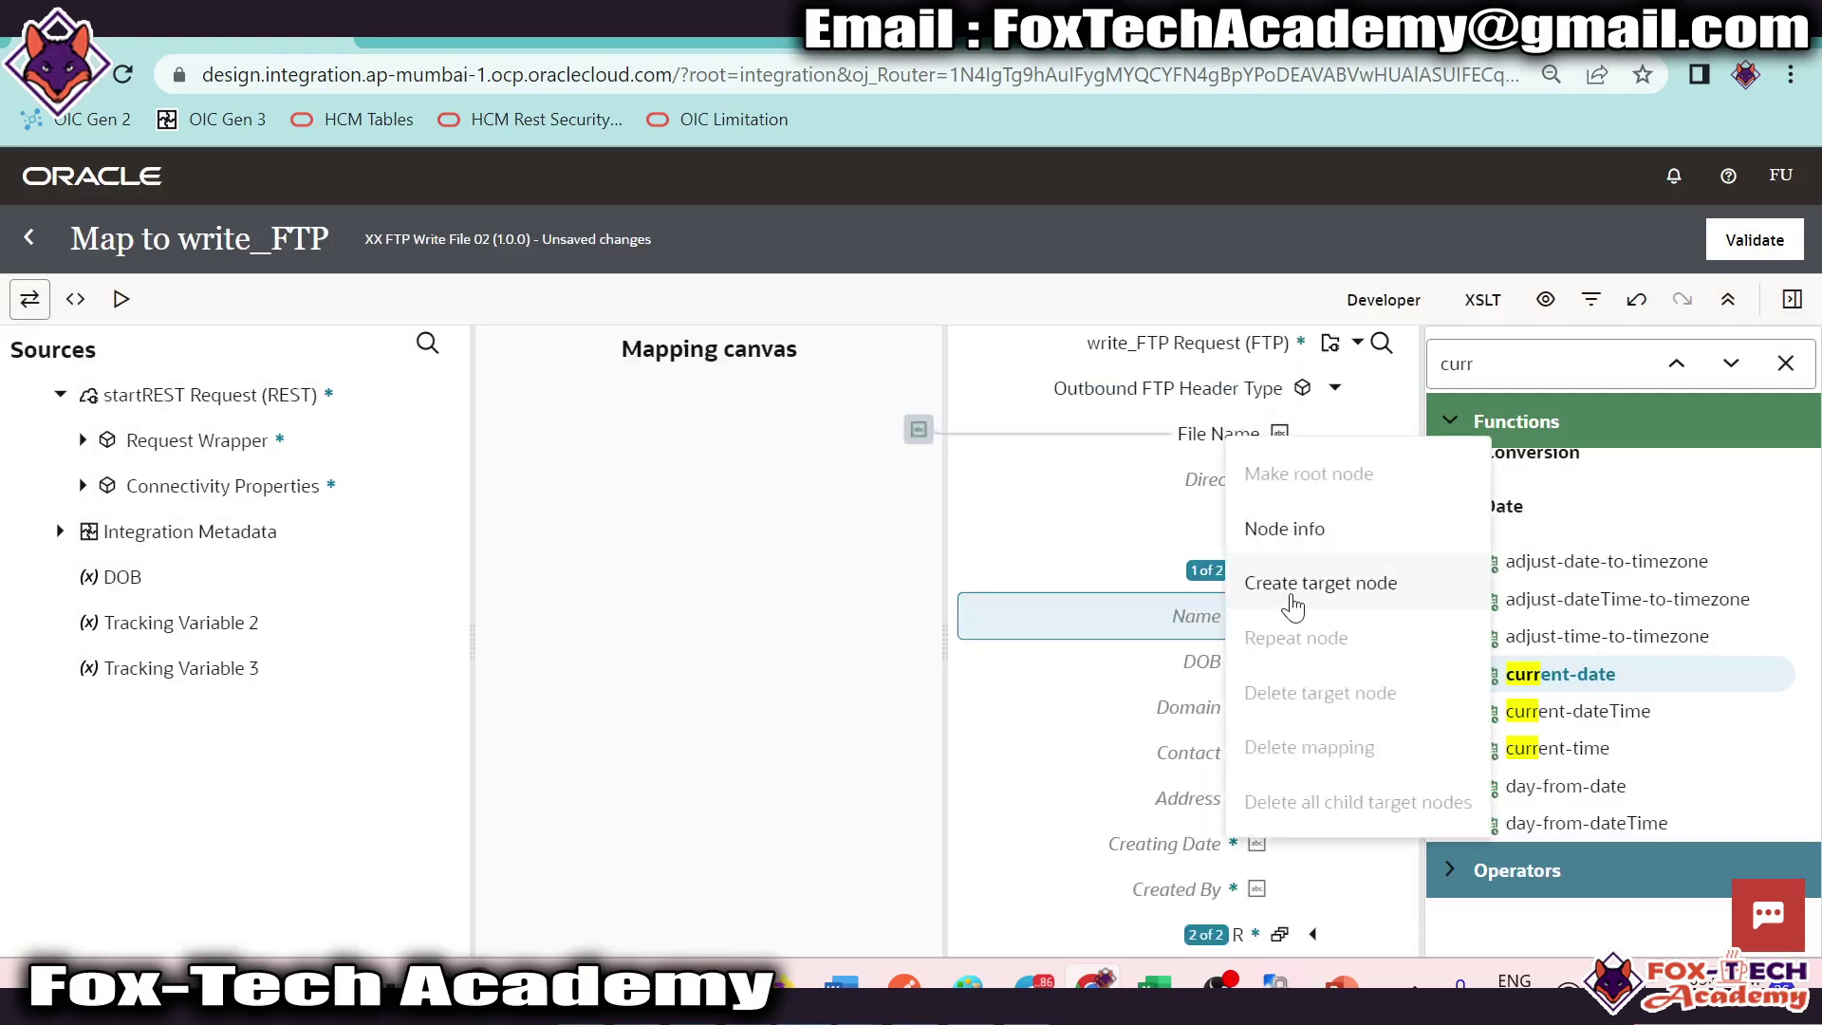
key("Escape")
left_click(1333, 676)
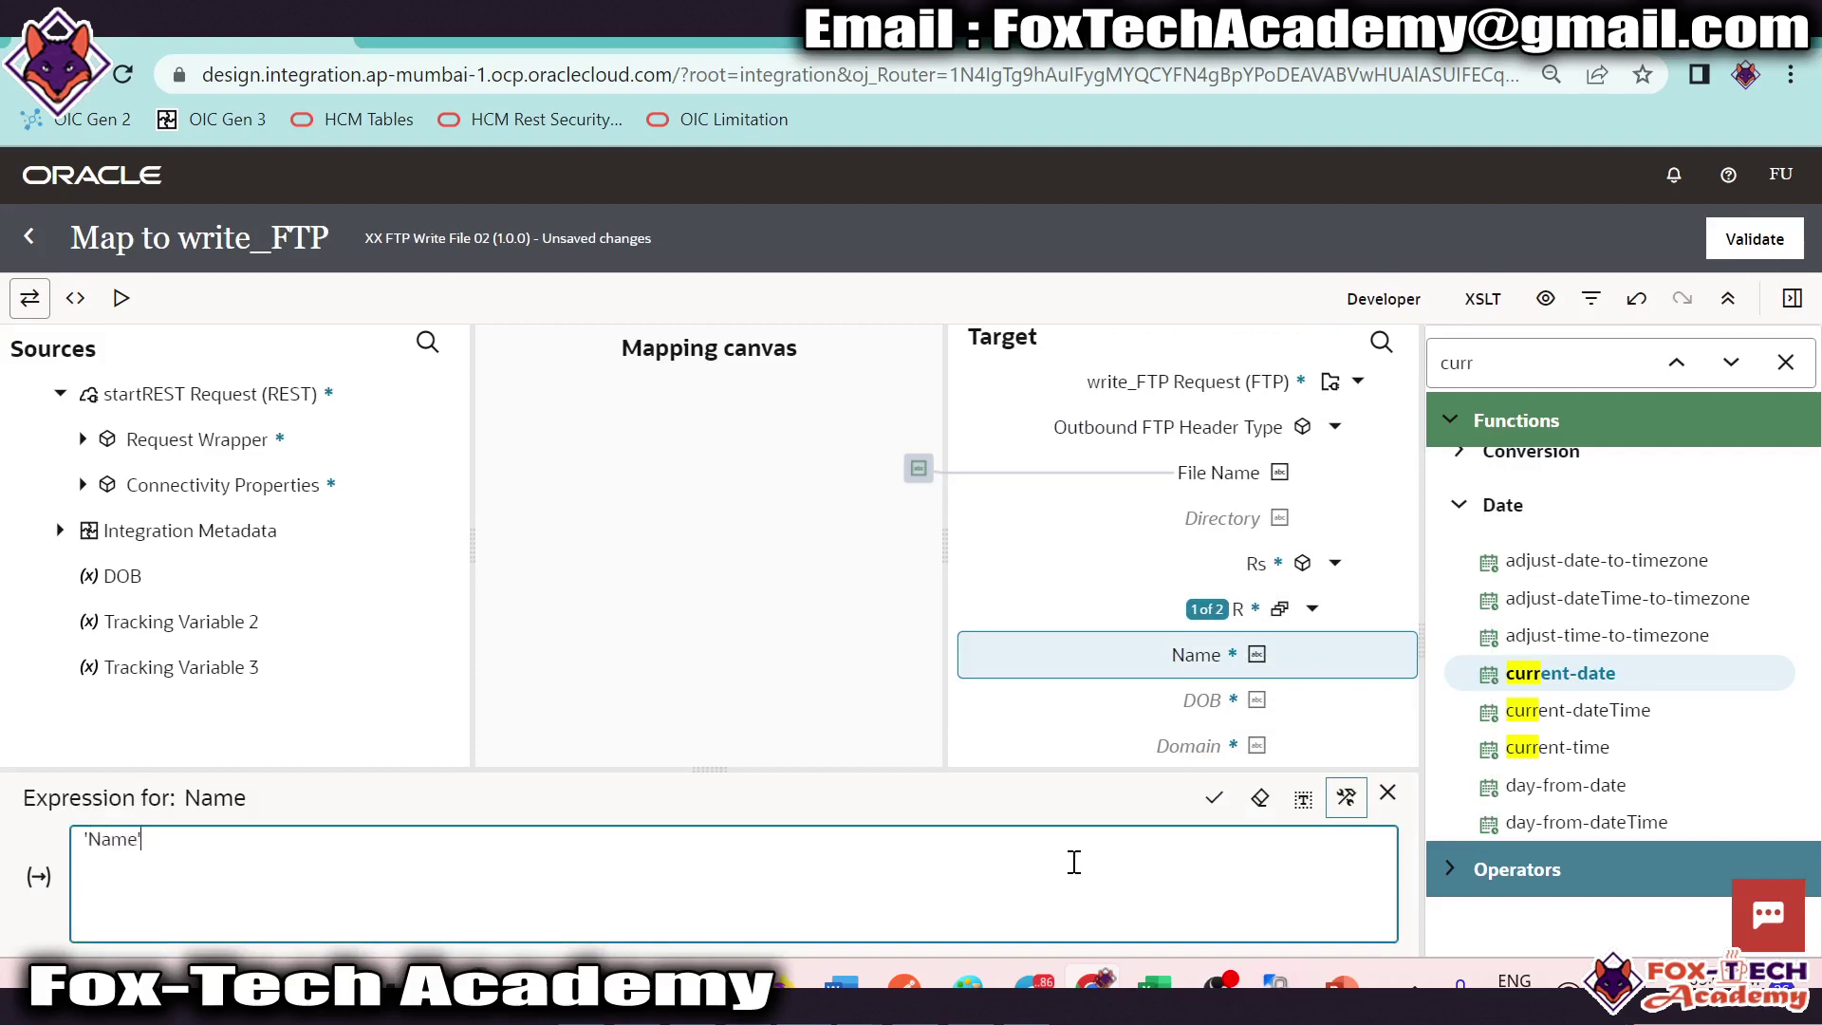
left_click(1213, 798)
Step: Create the DOB target node under the first R instance and save the literal 'DOB' as its expression
scroll(1190, 627, "down", 3)
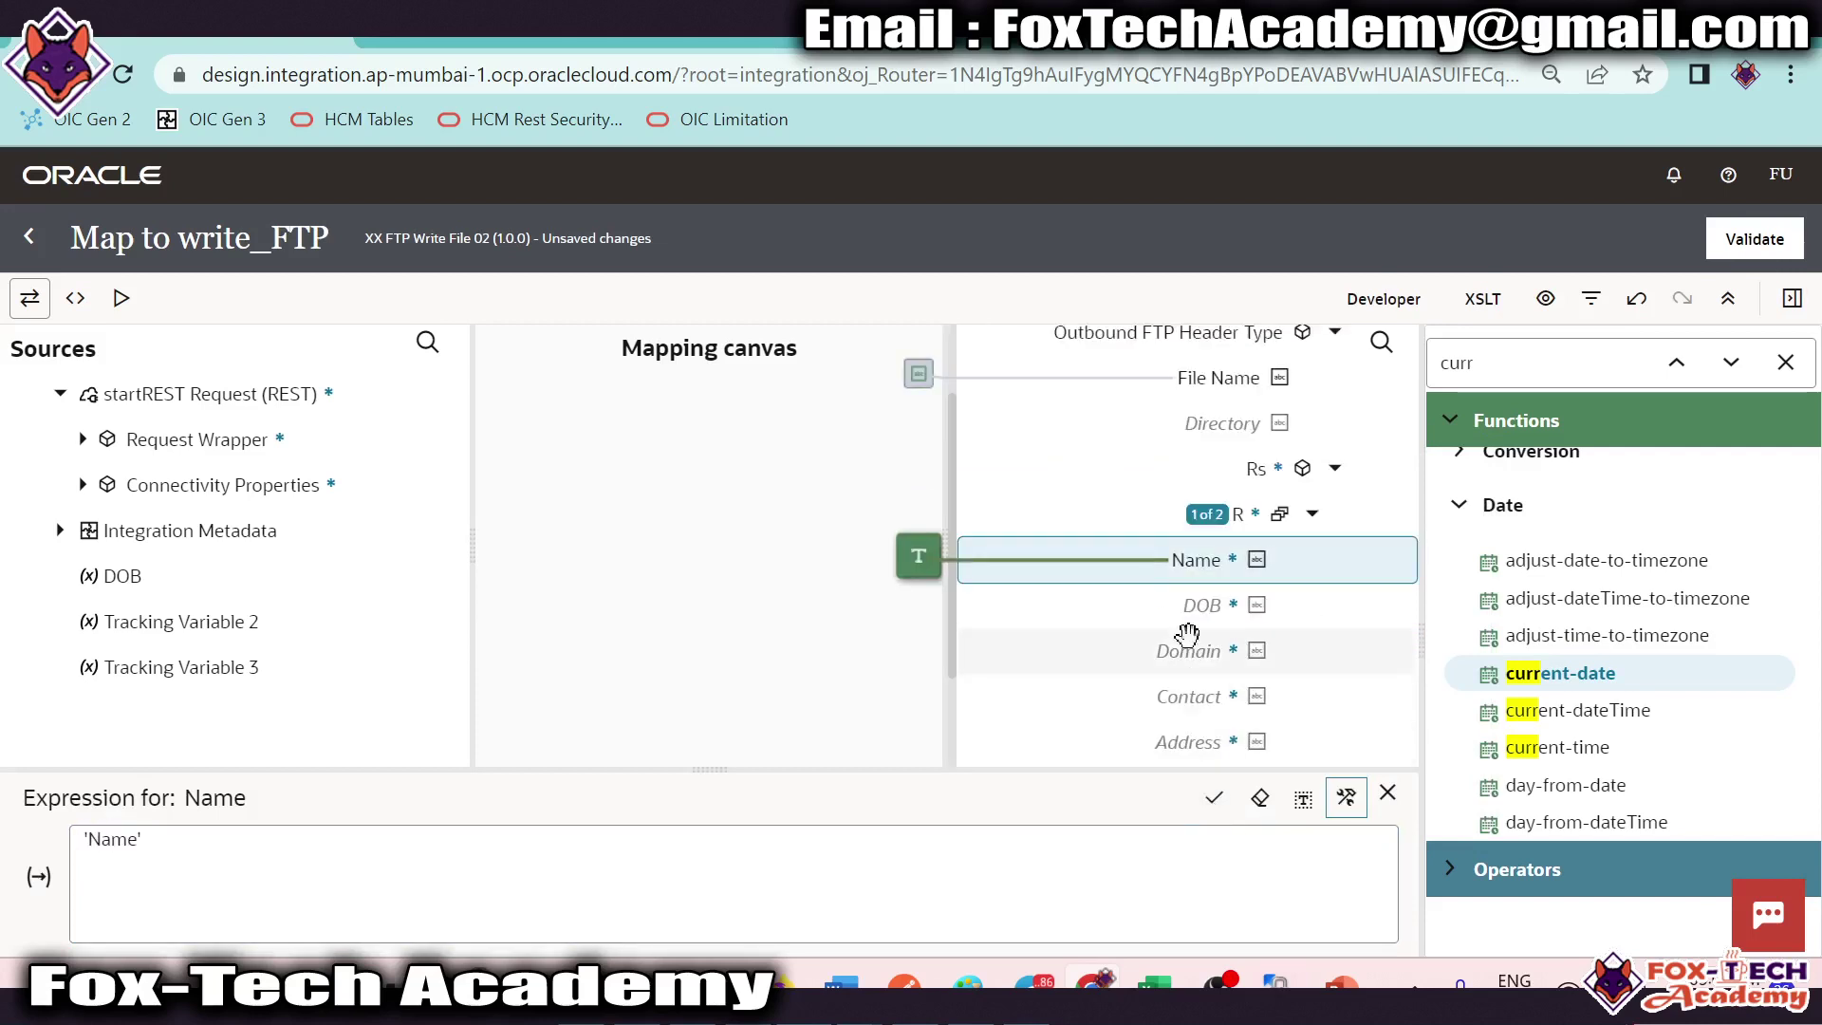
left_click(1218, 475)
right_click(1224, 491)
left_click(1305, 631)
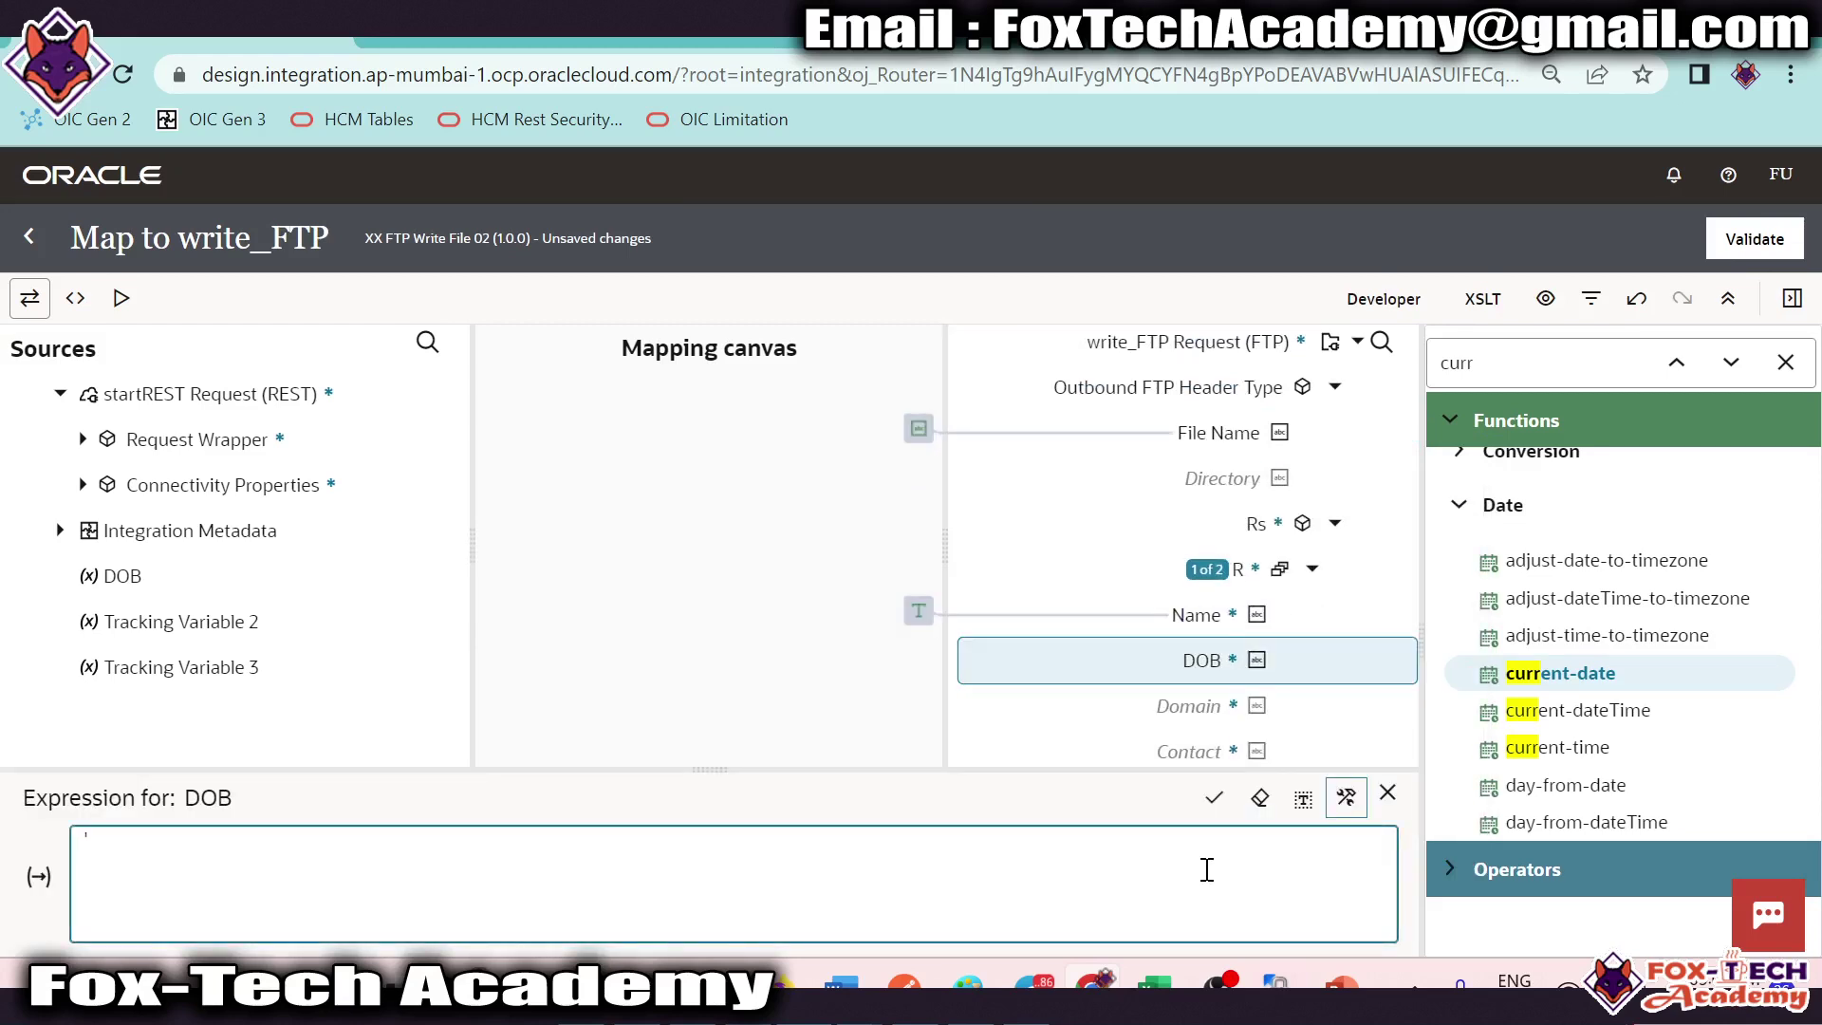
left_click(1213, 798)
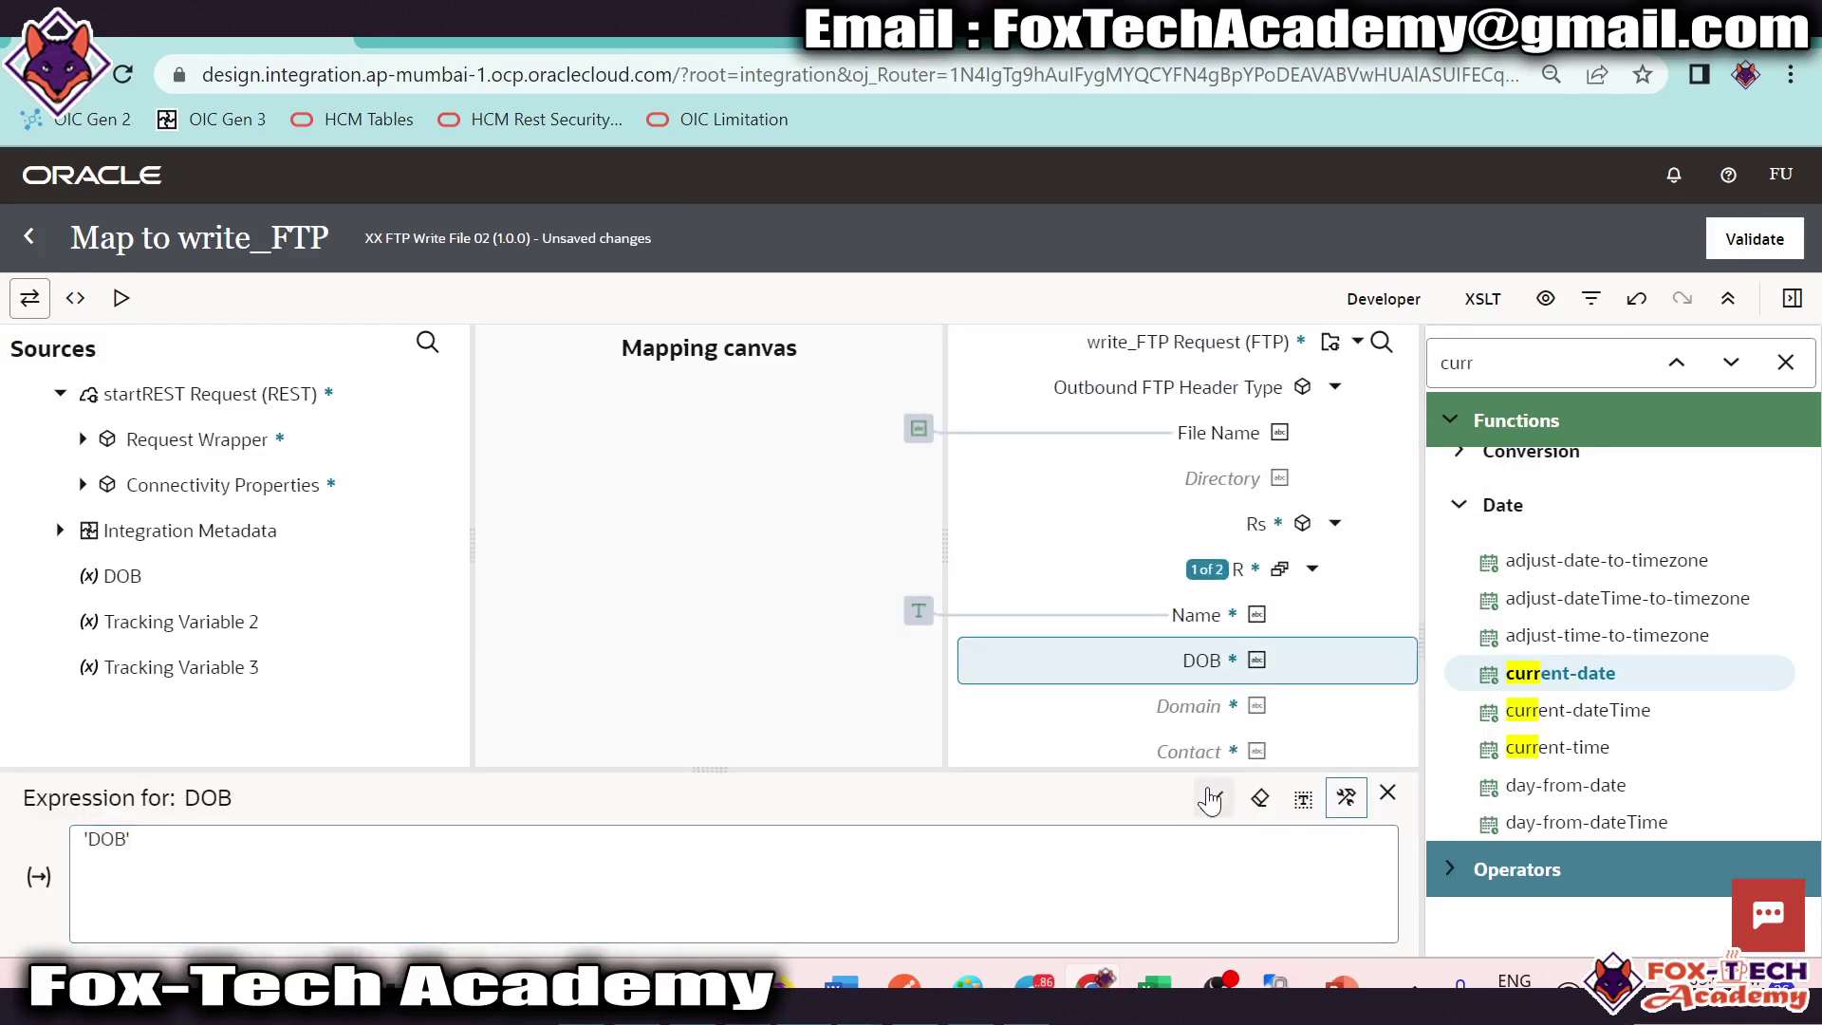
Step: Create the Domain target node under the first R instance and save the literal 'Domain' as its expression
scroll(1206, 638, "down", 1)
scroll(1209, 534, "down", 1)
right_click(1209, 534)
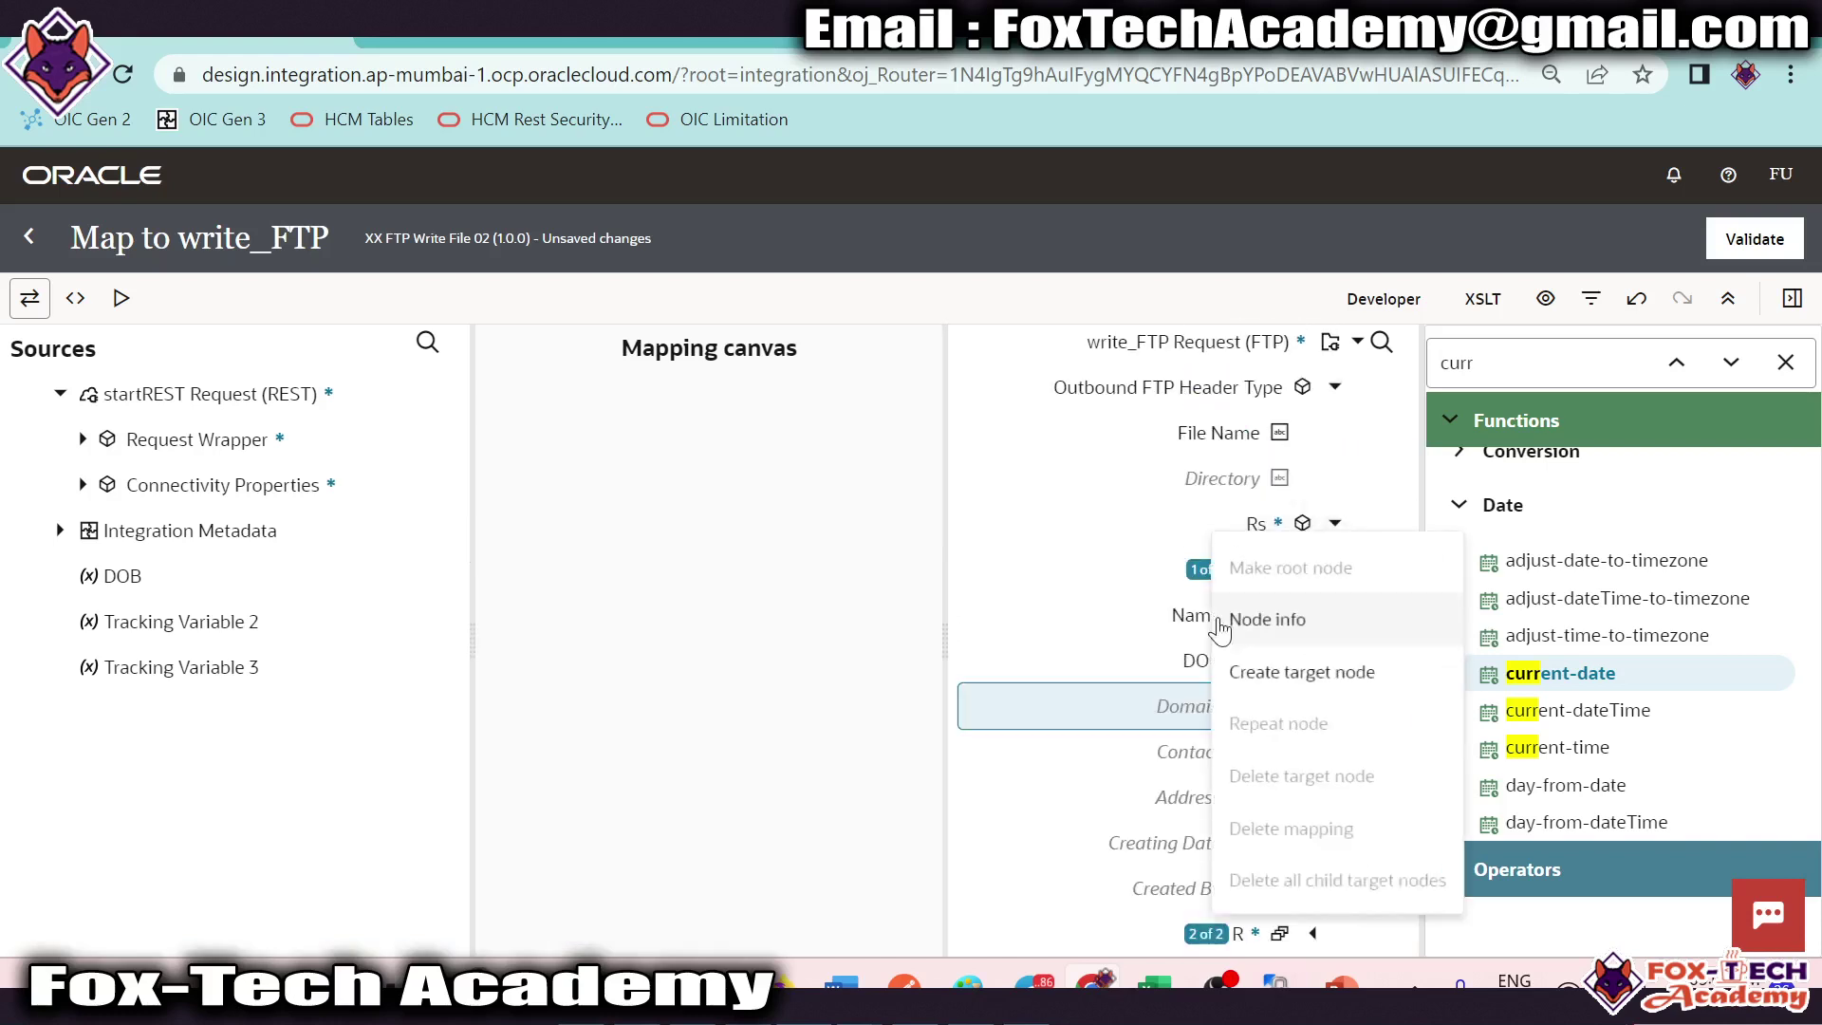
left_click(1295, 670)
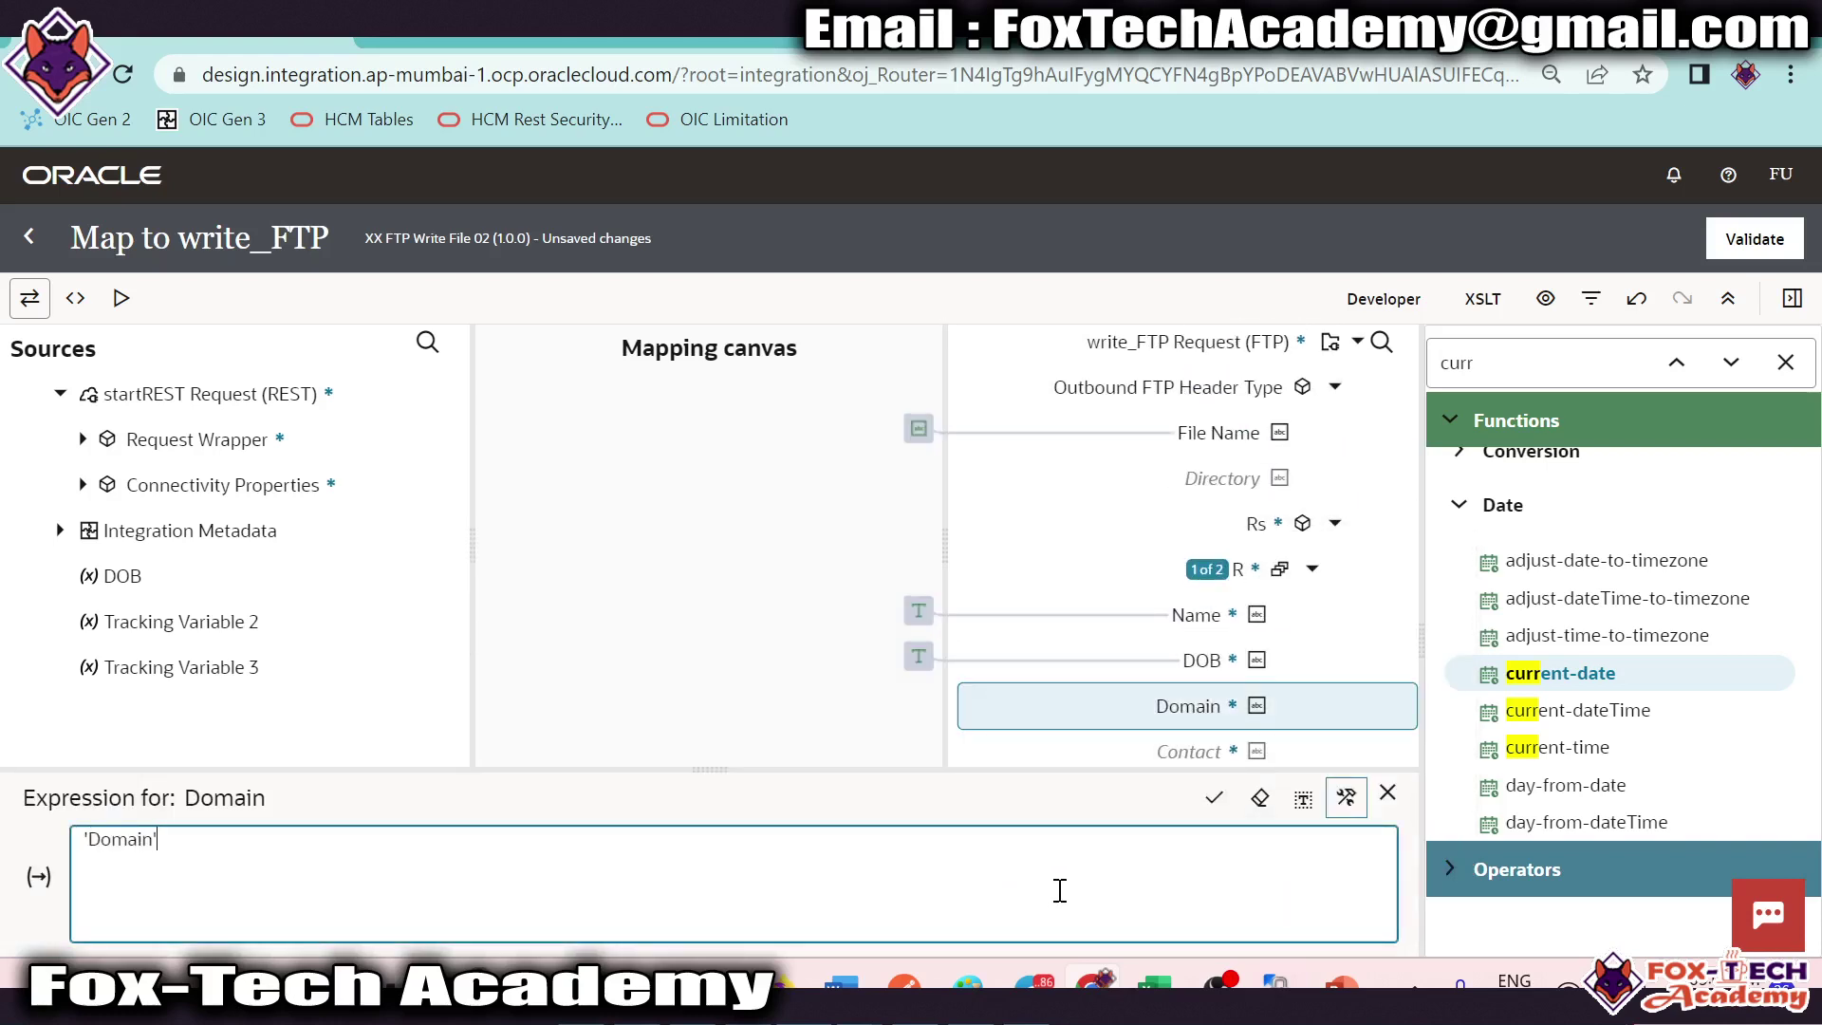
left_click(1216, 797)
Step: Create the Contact target node under the first R instance and save its field name as a quoted literal
scroll(1243, 626, "down", 2)
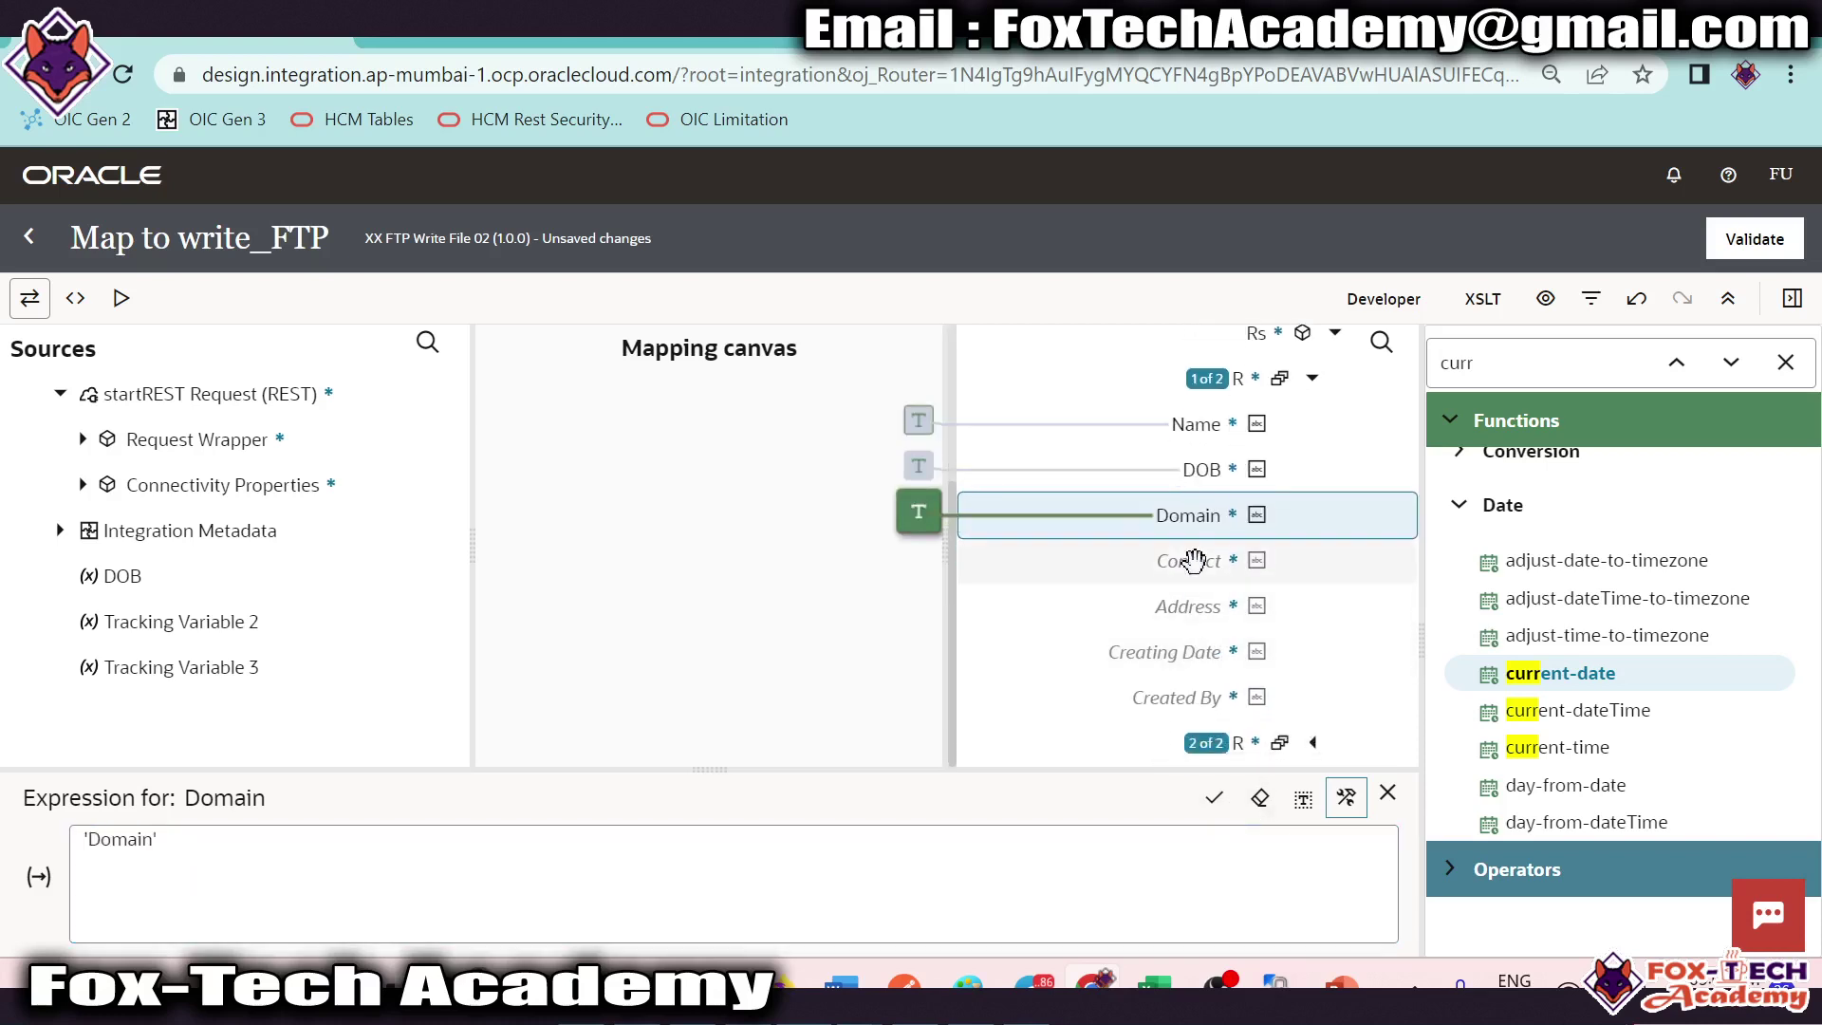
right_click(1197, 560)
left_click(1260, 368)
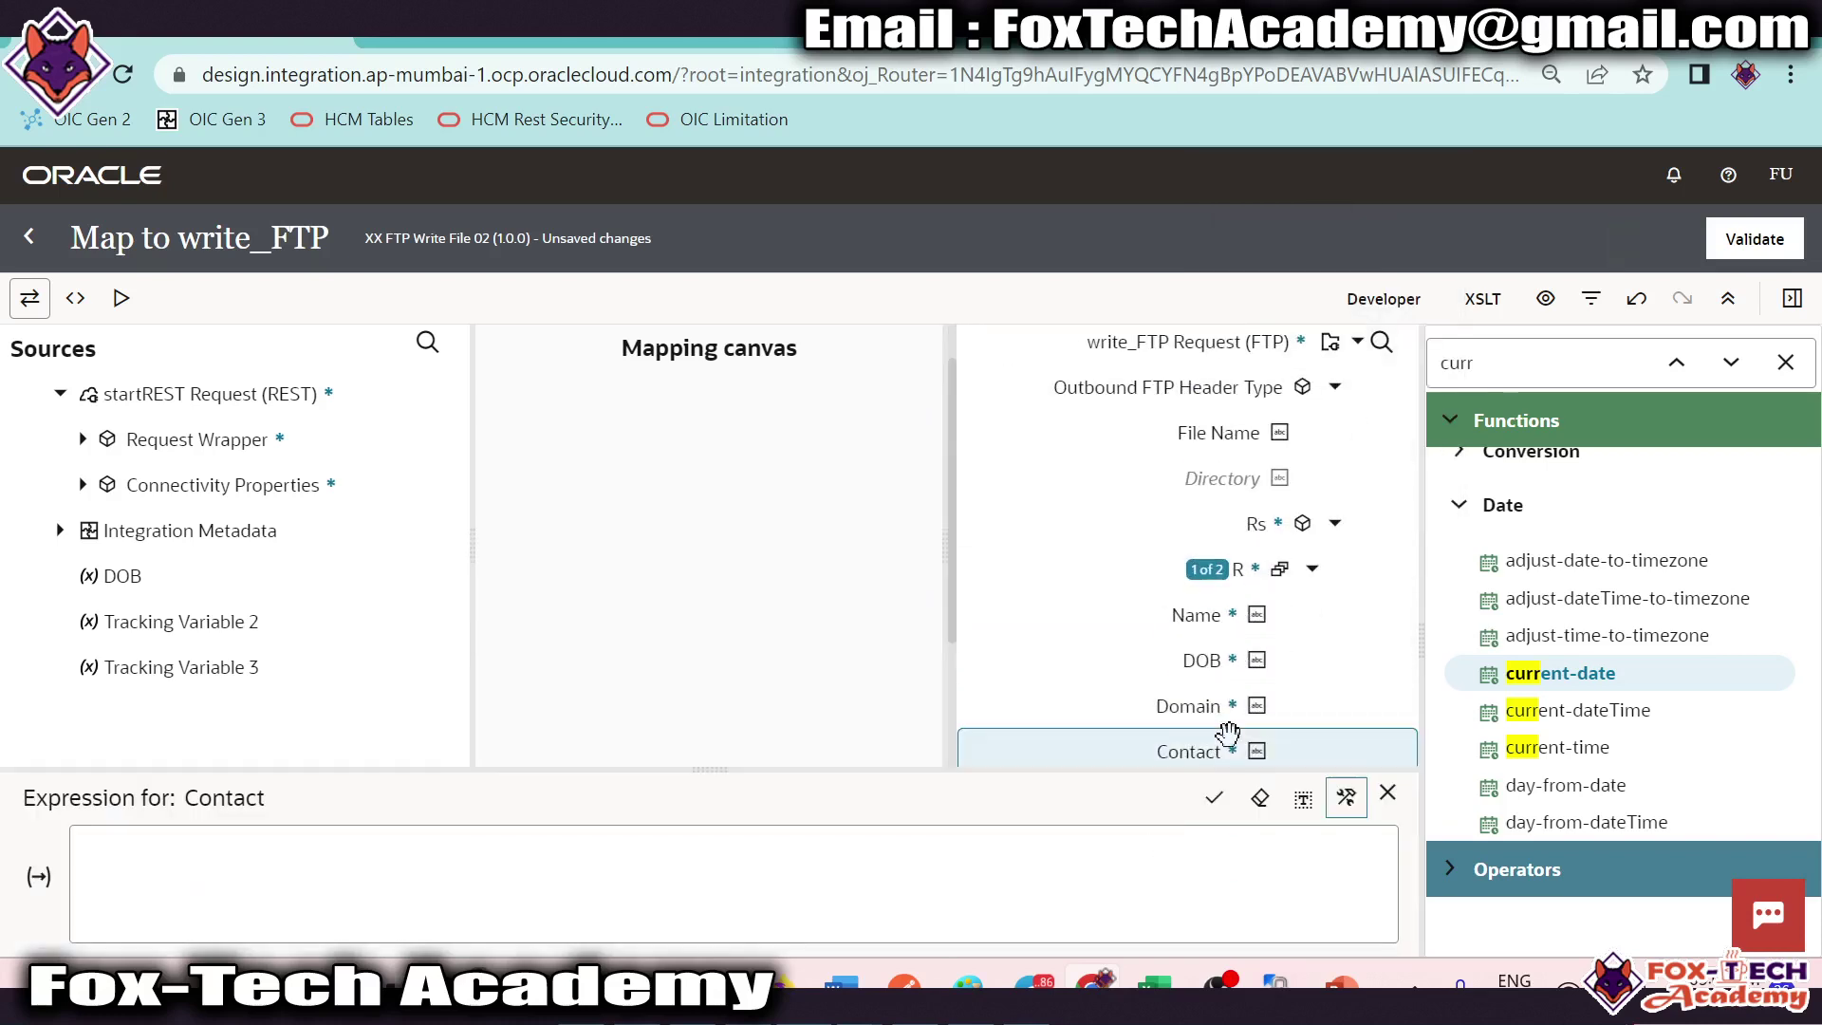
left_click(975, 873)
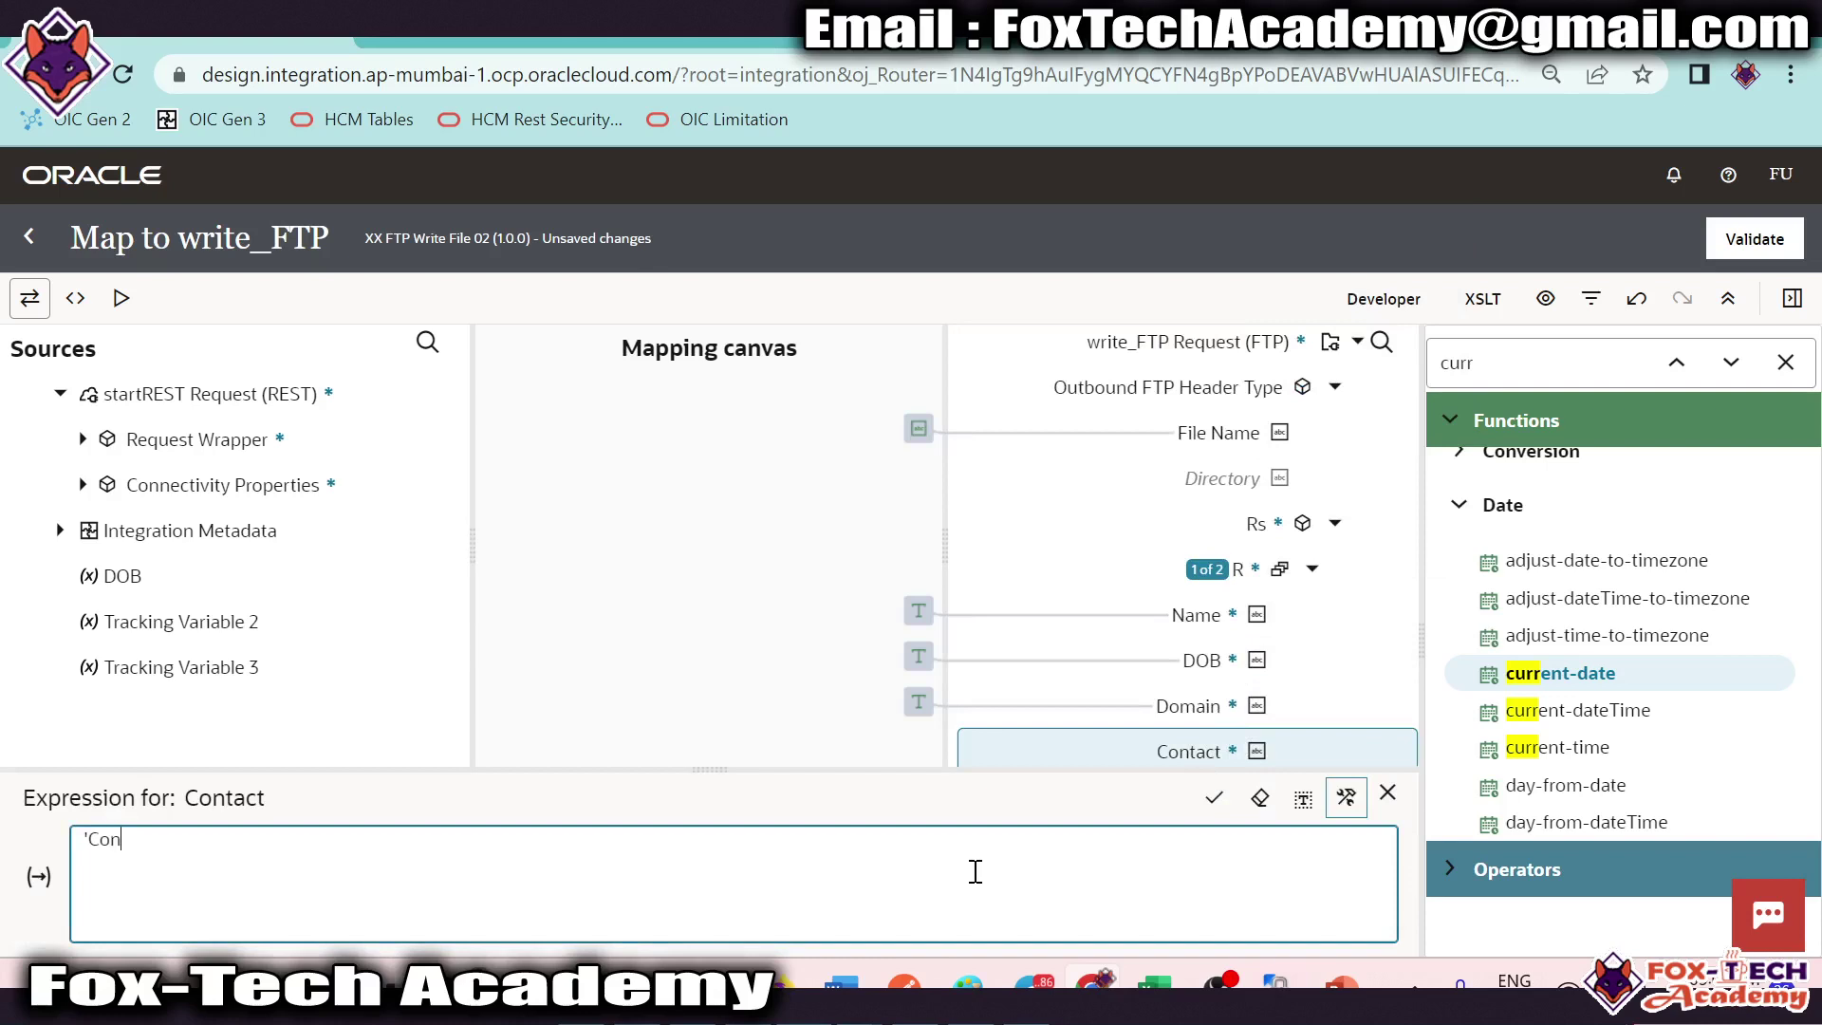
left_click(1213, 797)
Step: Create the Address target node under the first R instance and save the literal 'Address' as its expression
scroll(1202, 641, "down", 2)
right_click(1203, 600)
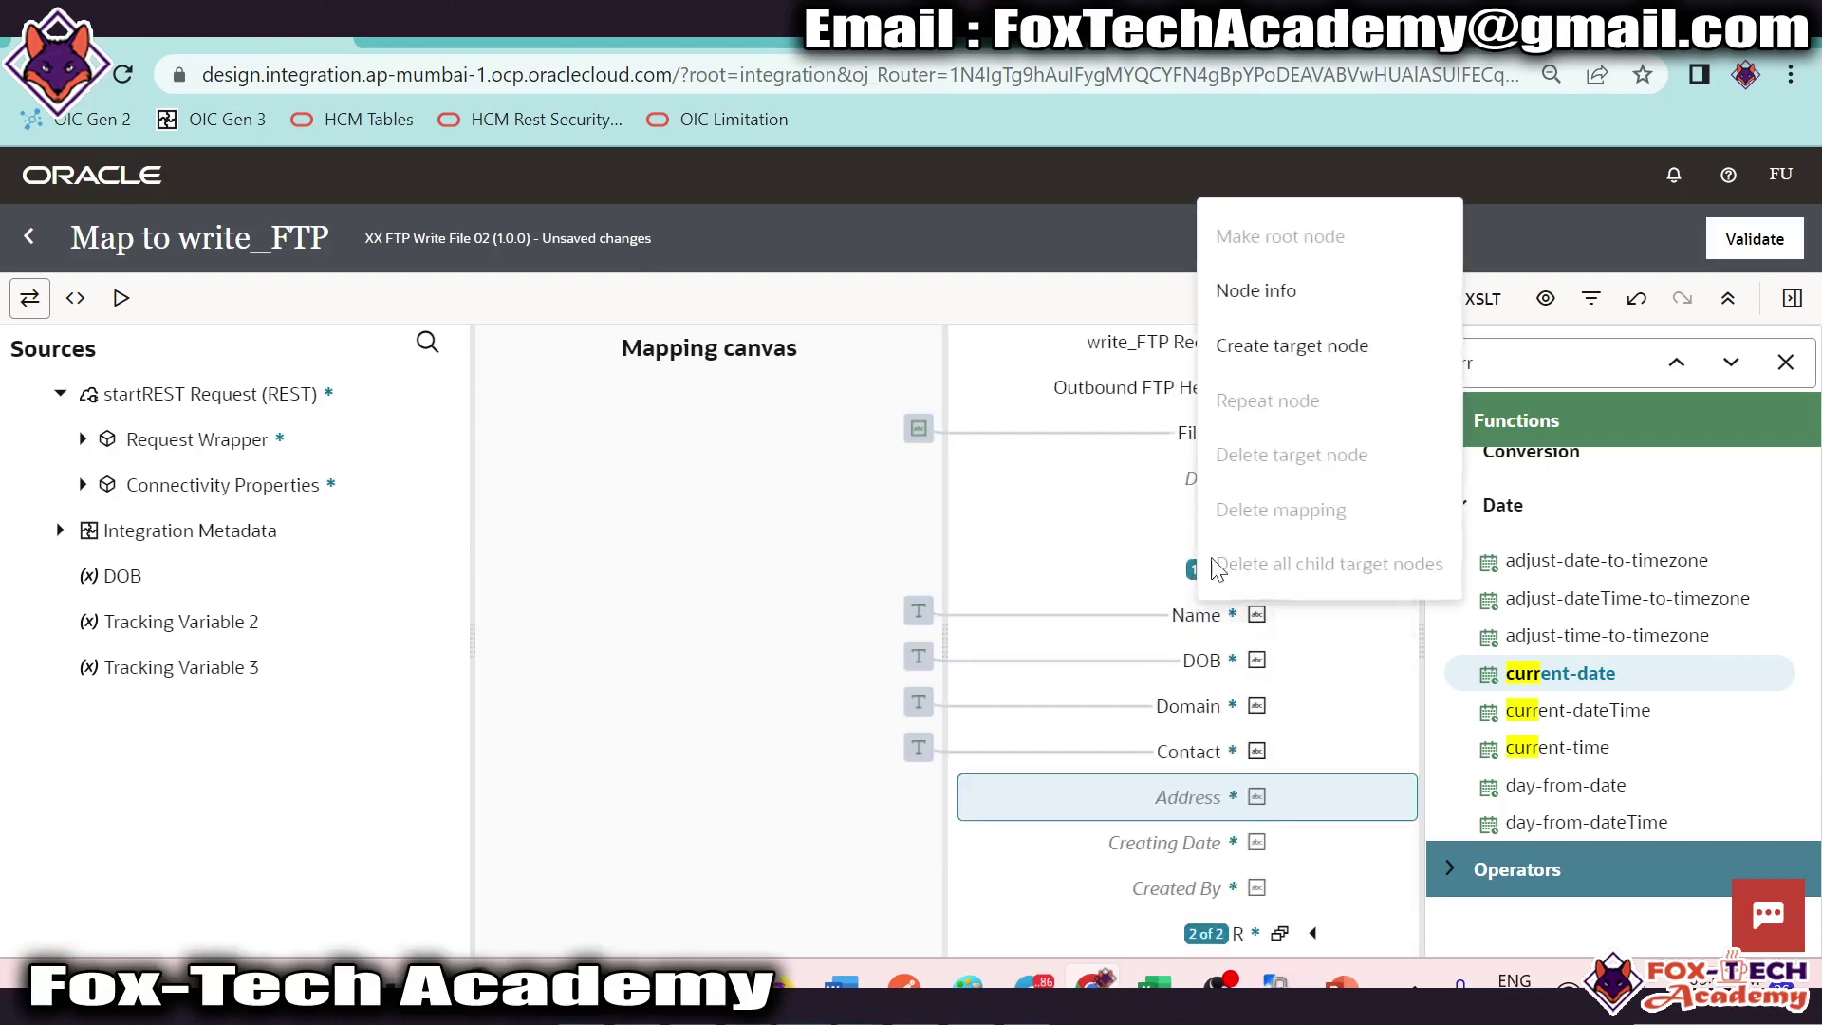
left_click(1376, 347)
left_click(1097, 892)
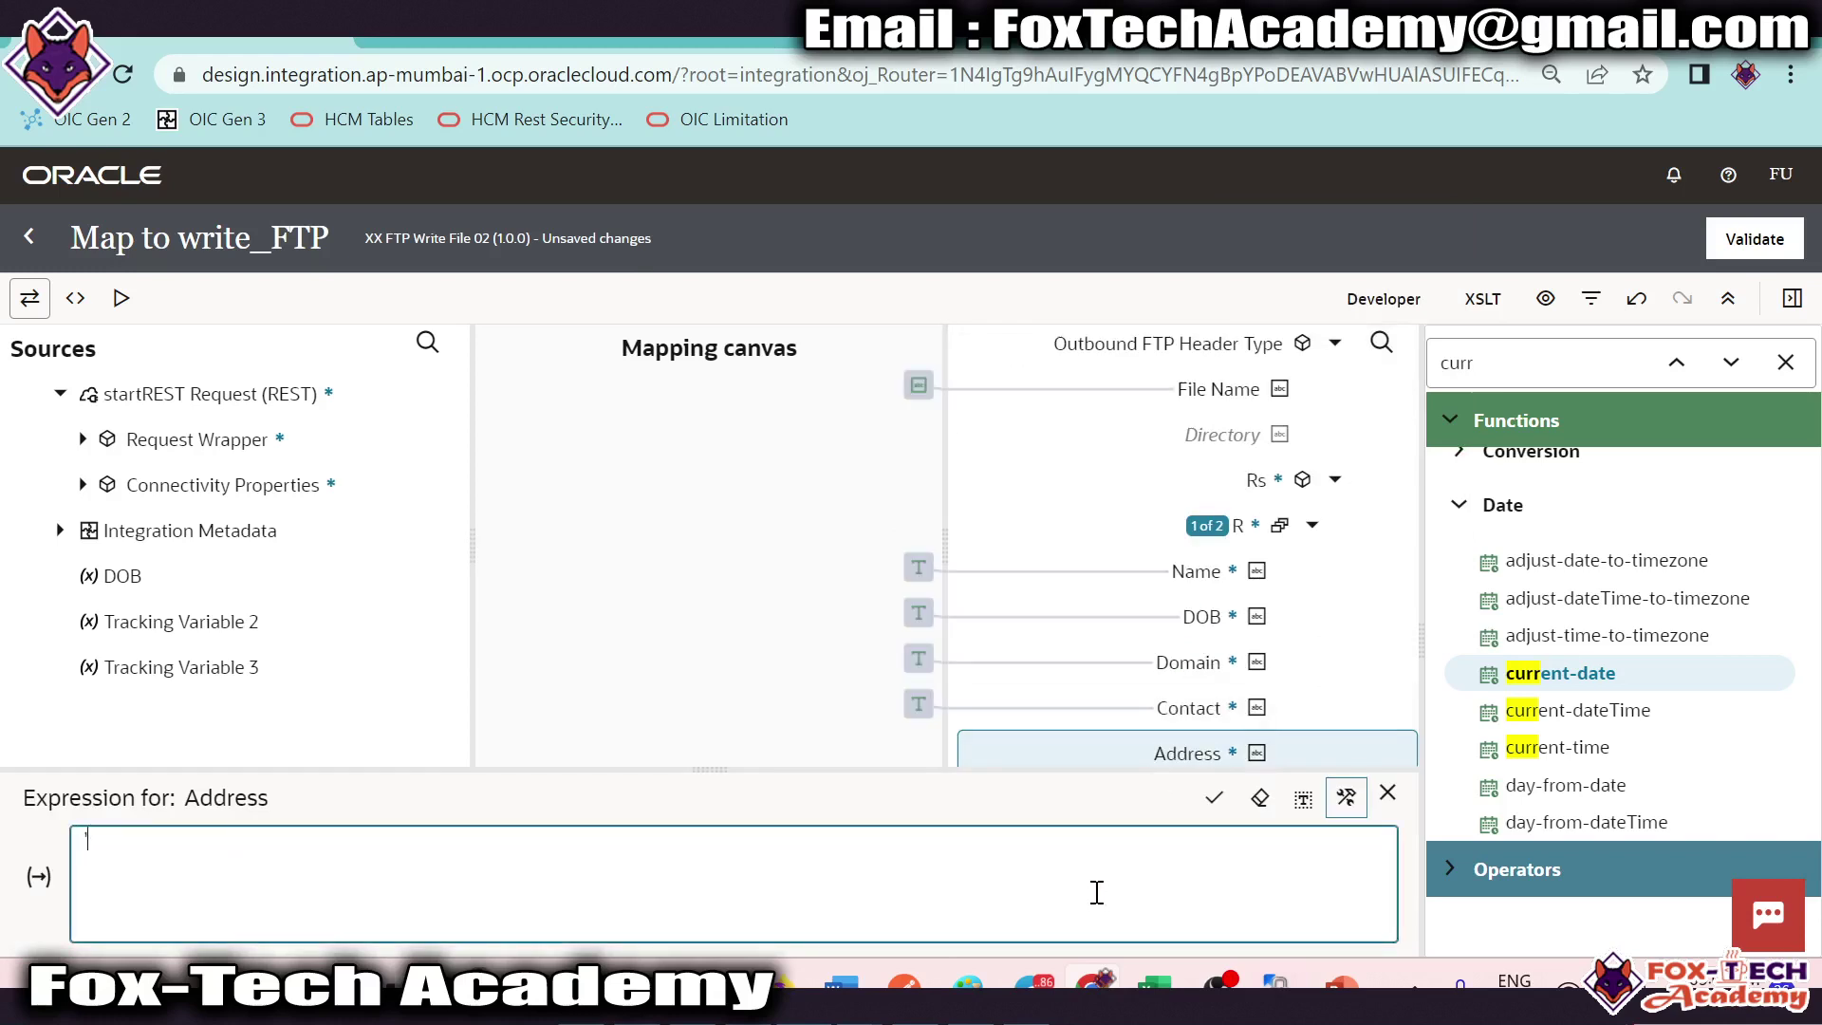
left_click(1214, 797)
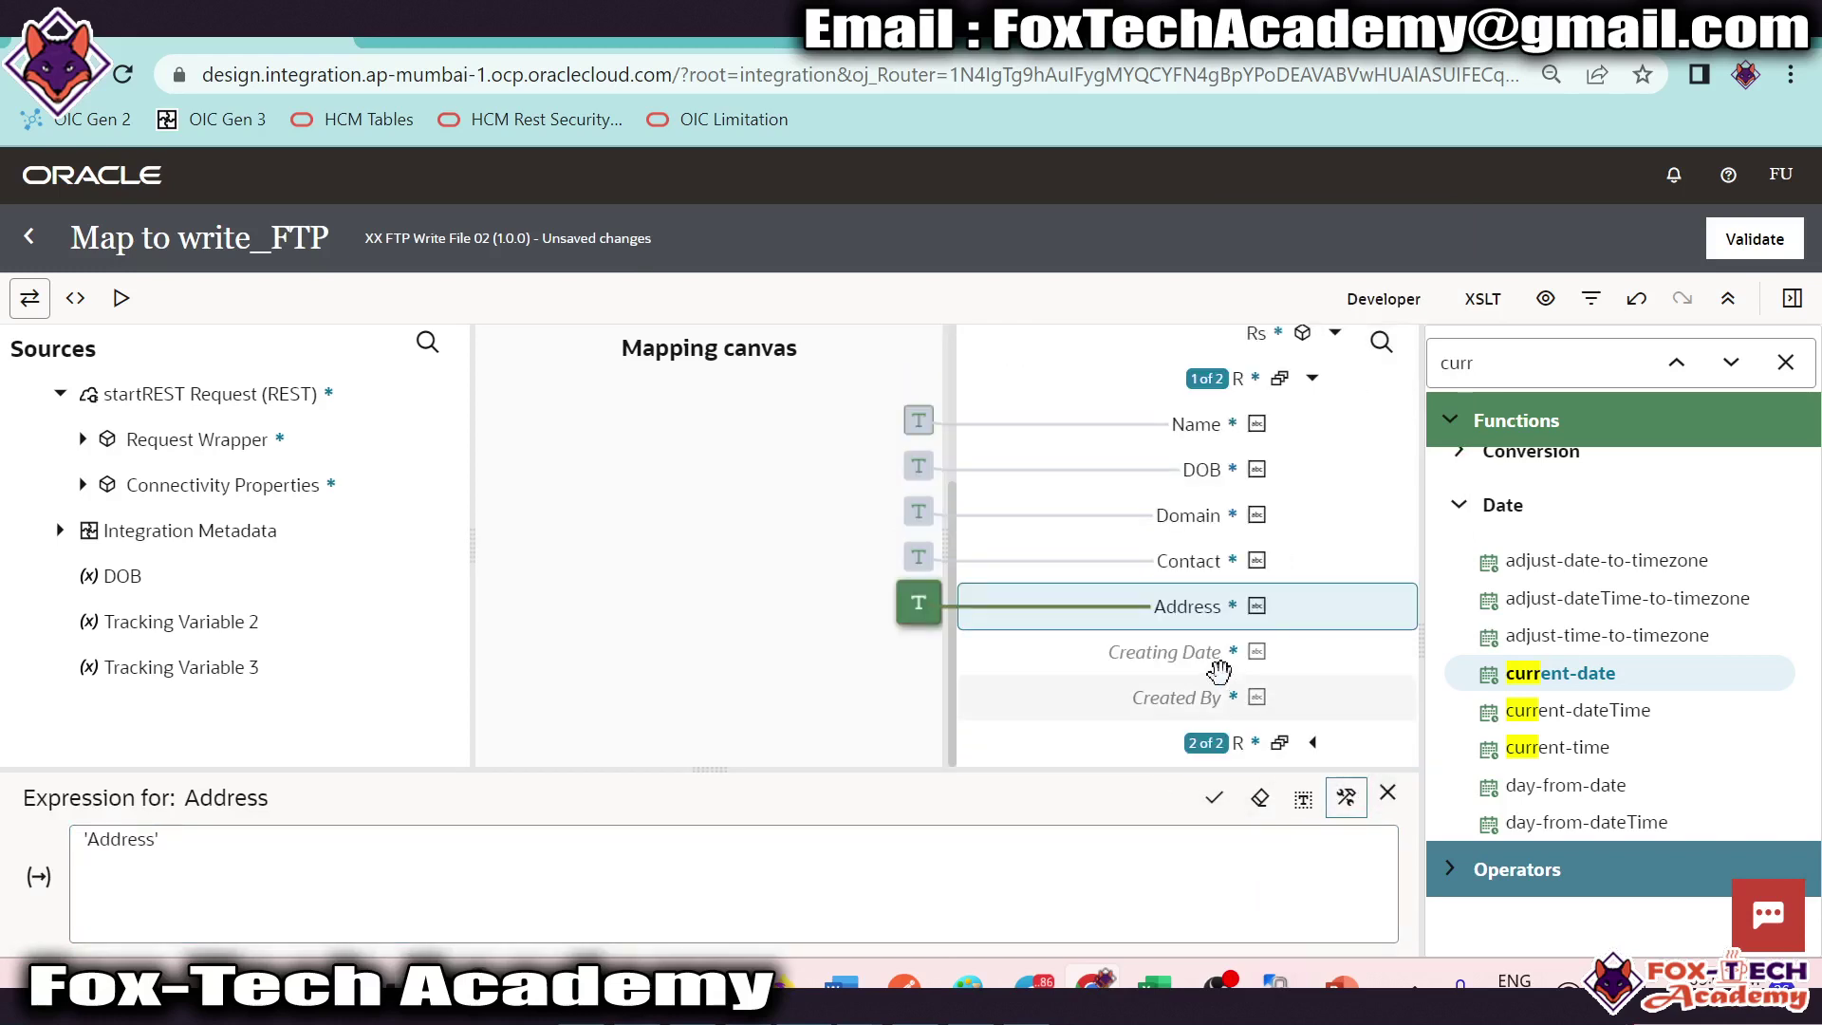
Step: Create the Creating Date target node under the first R instance and save the literal 'CreationDate' as its expression
right_click(1221, 672)
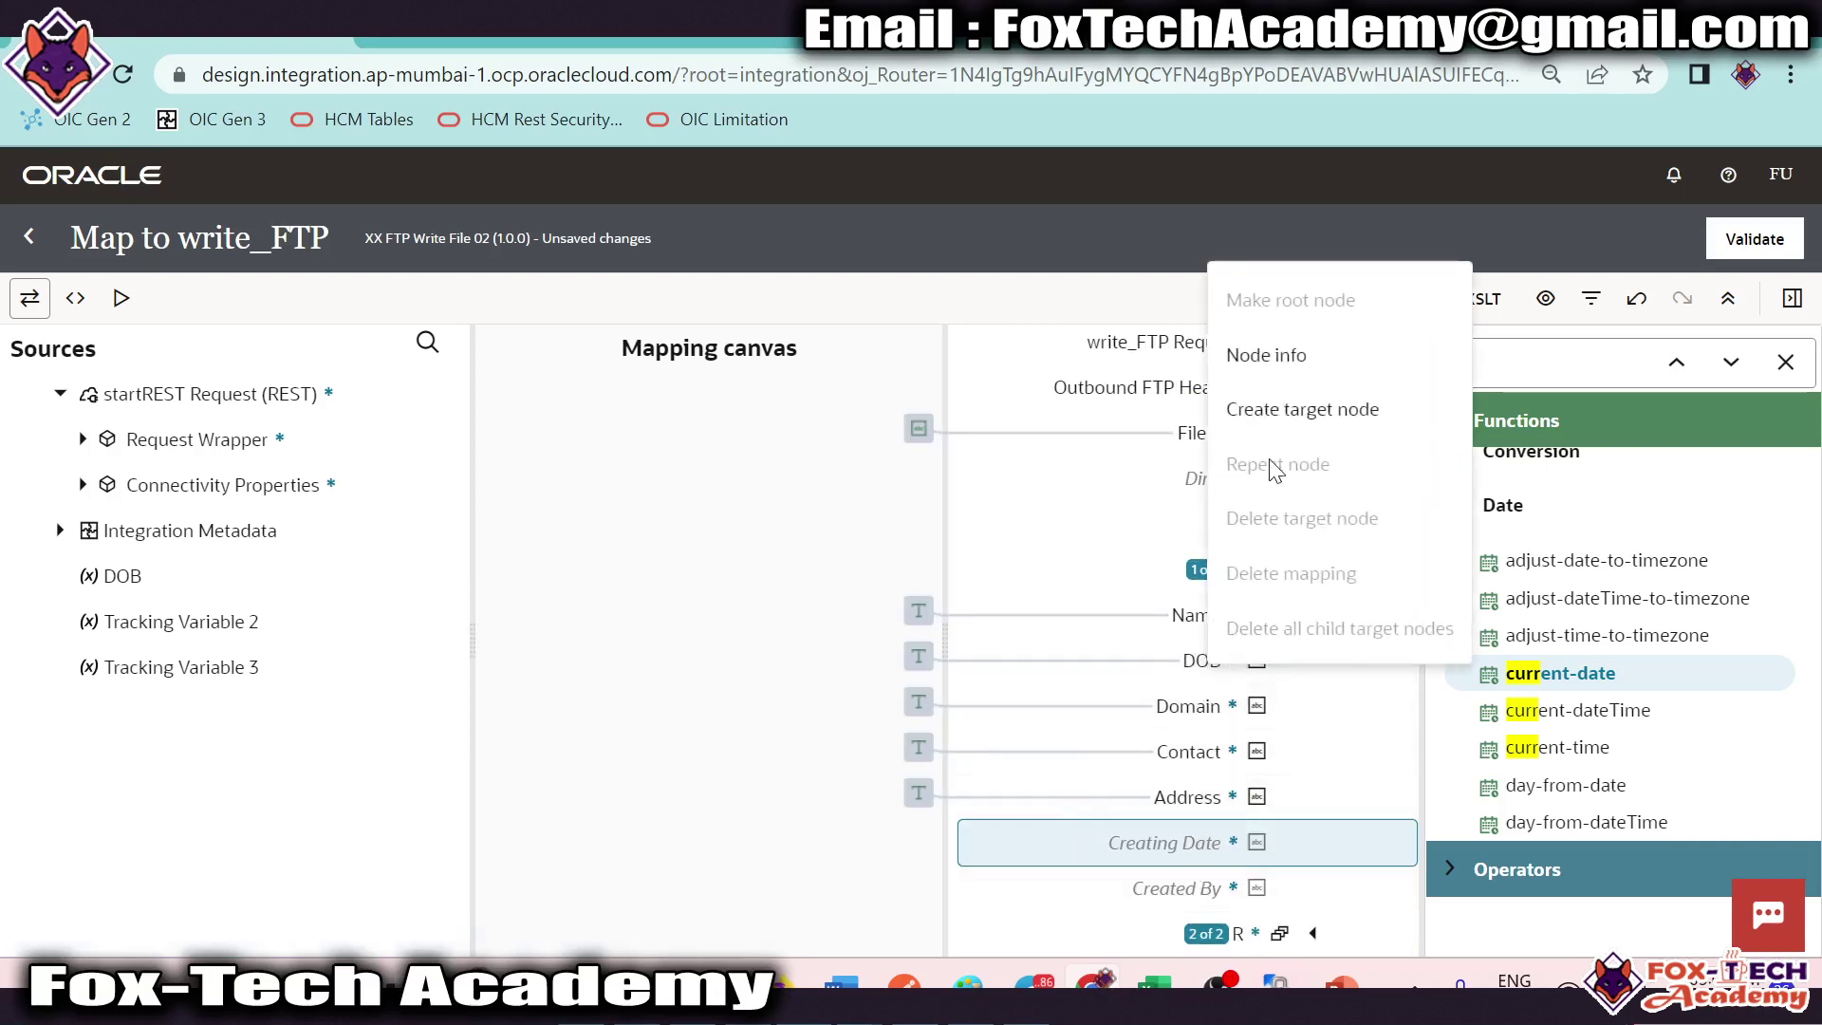
left_click(1286, 409)
left_click(1176, 873)
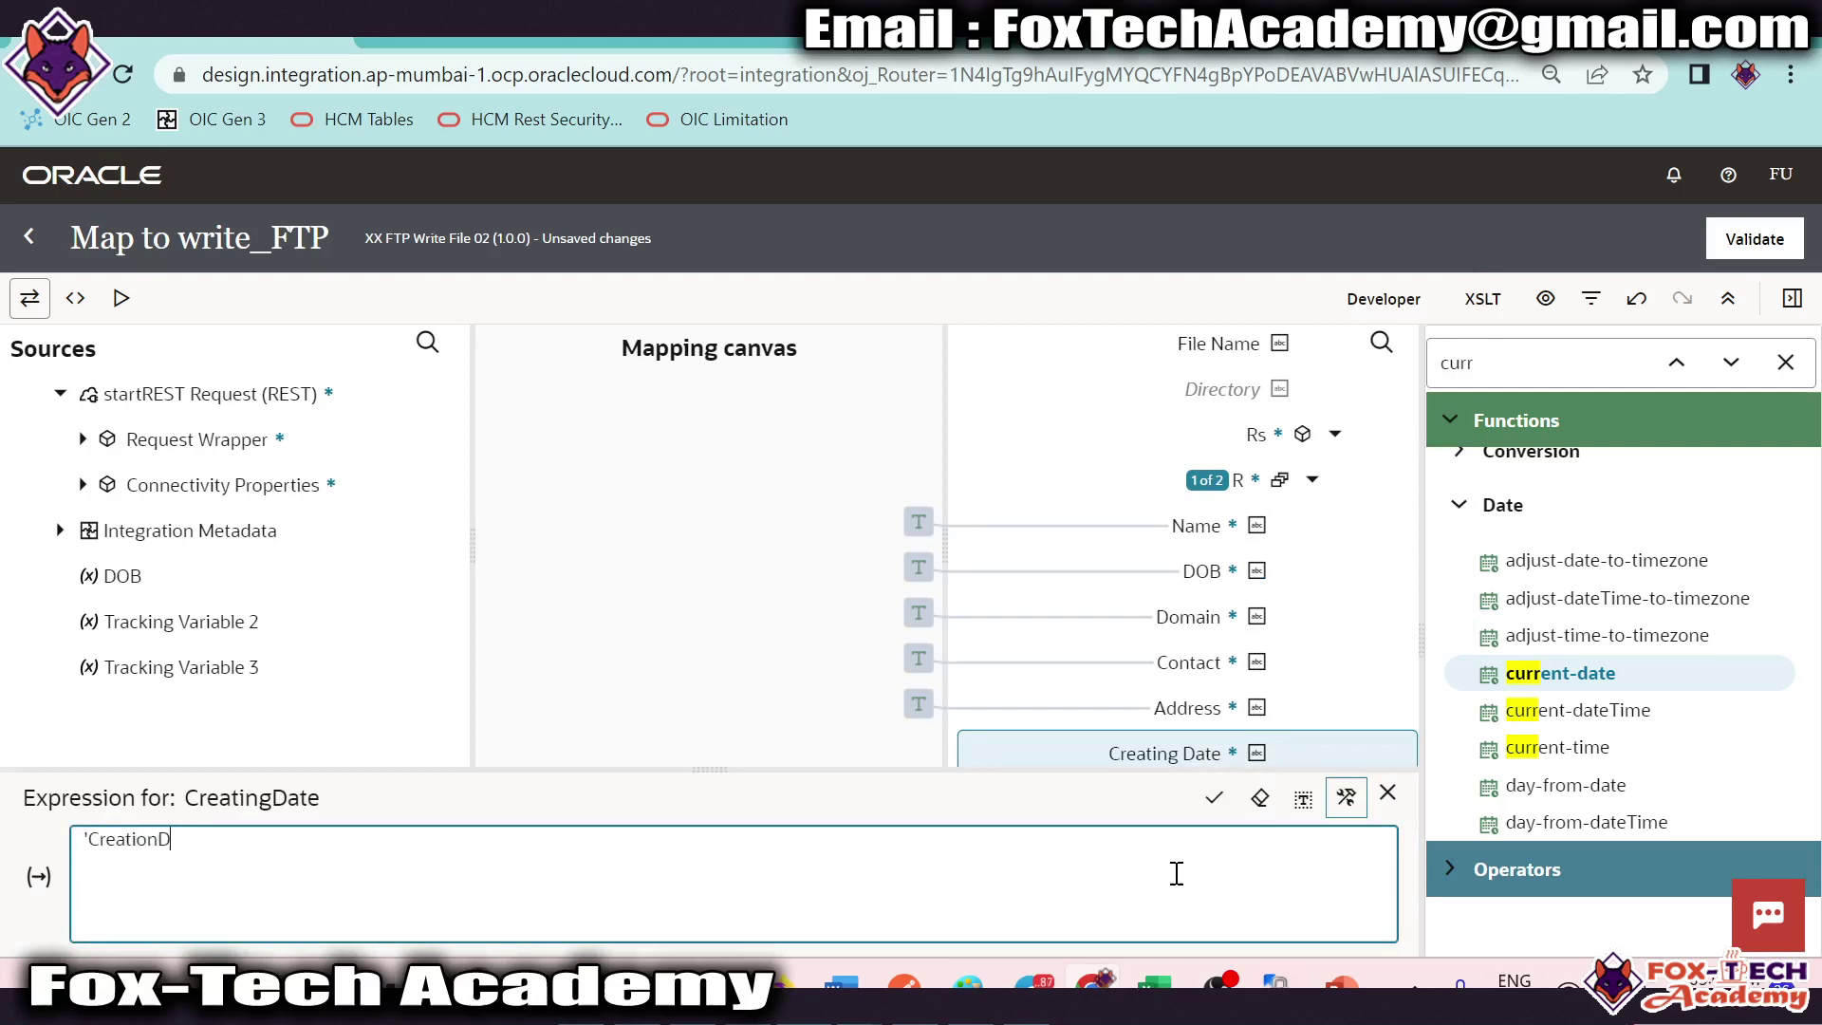
key("F11")
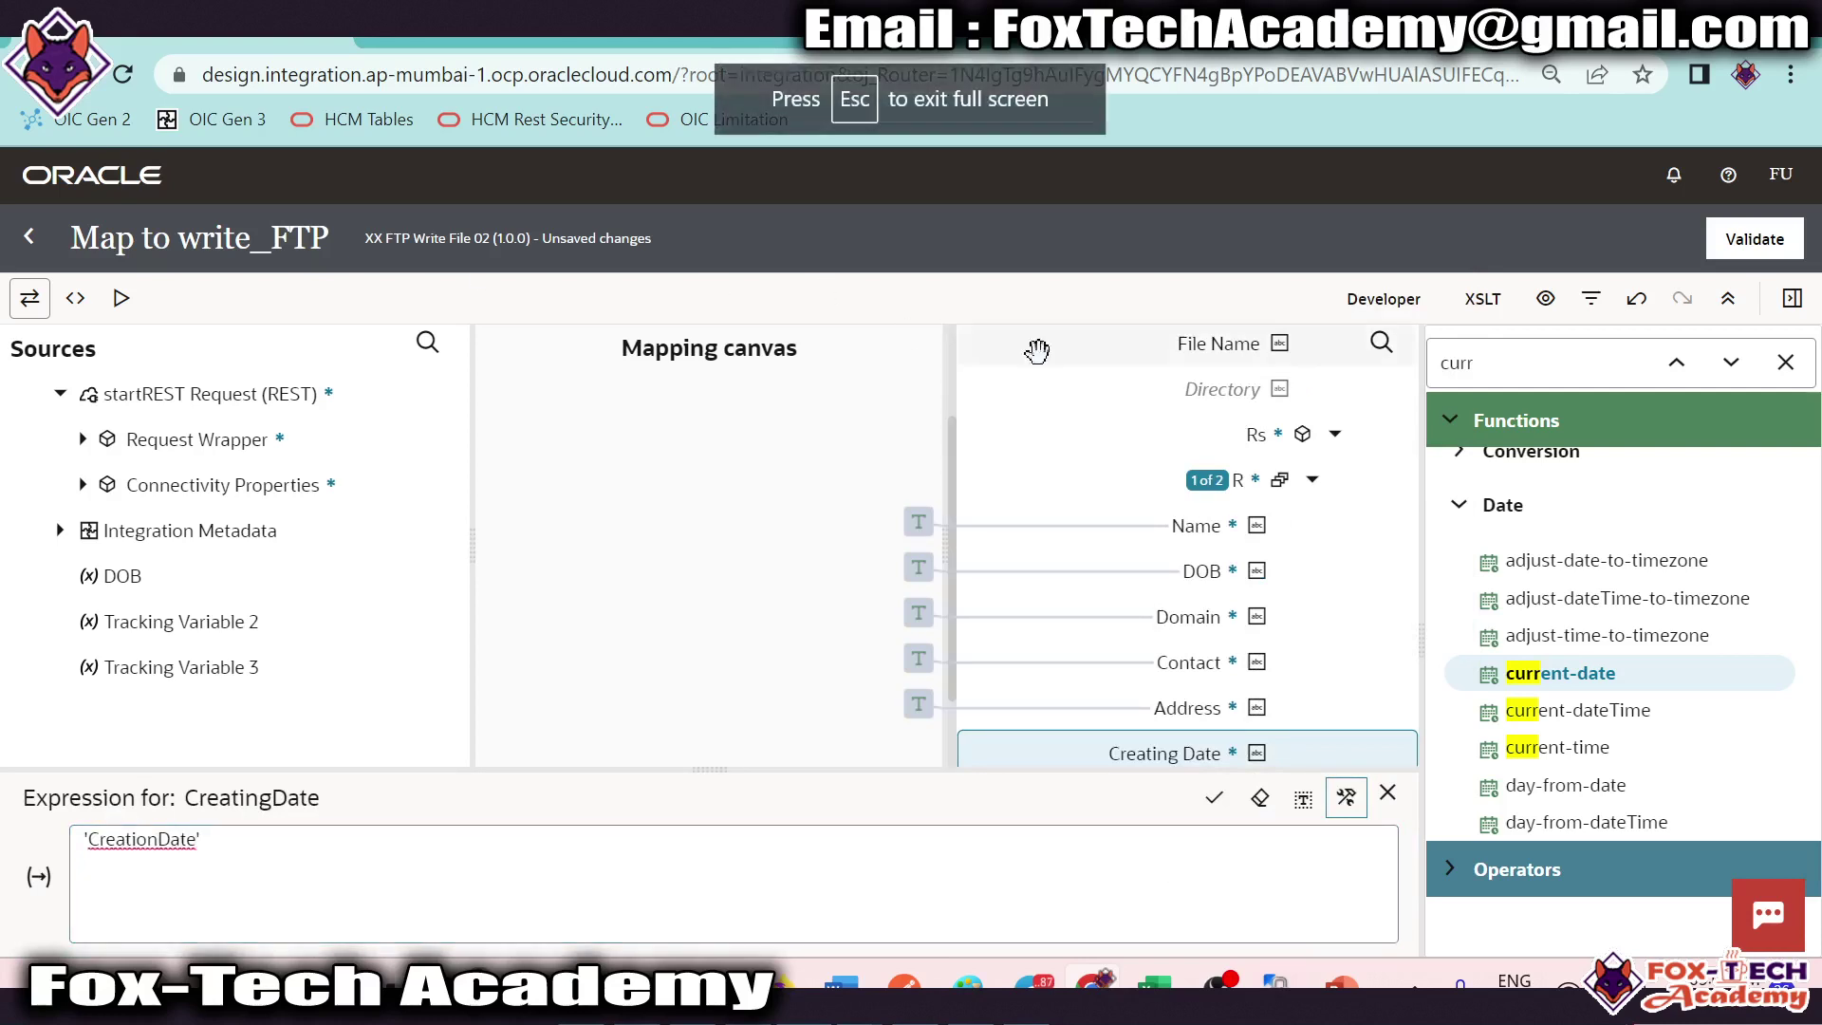
left_click(1214, 801)
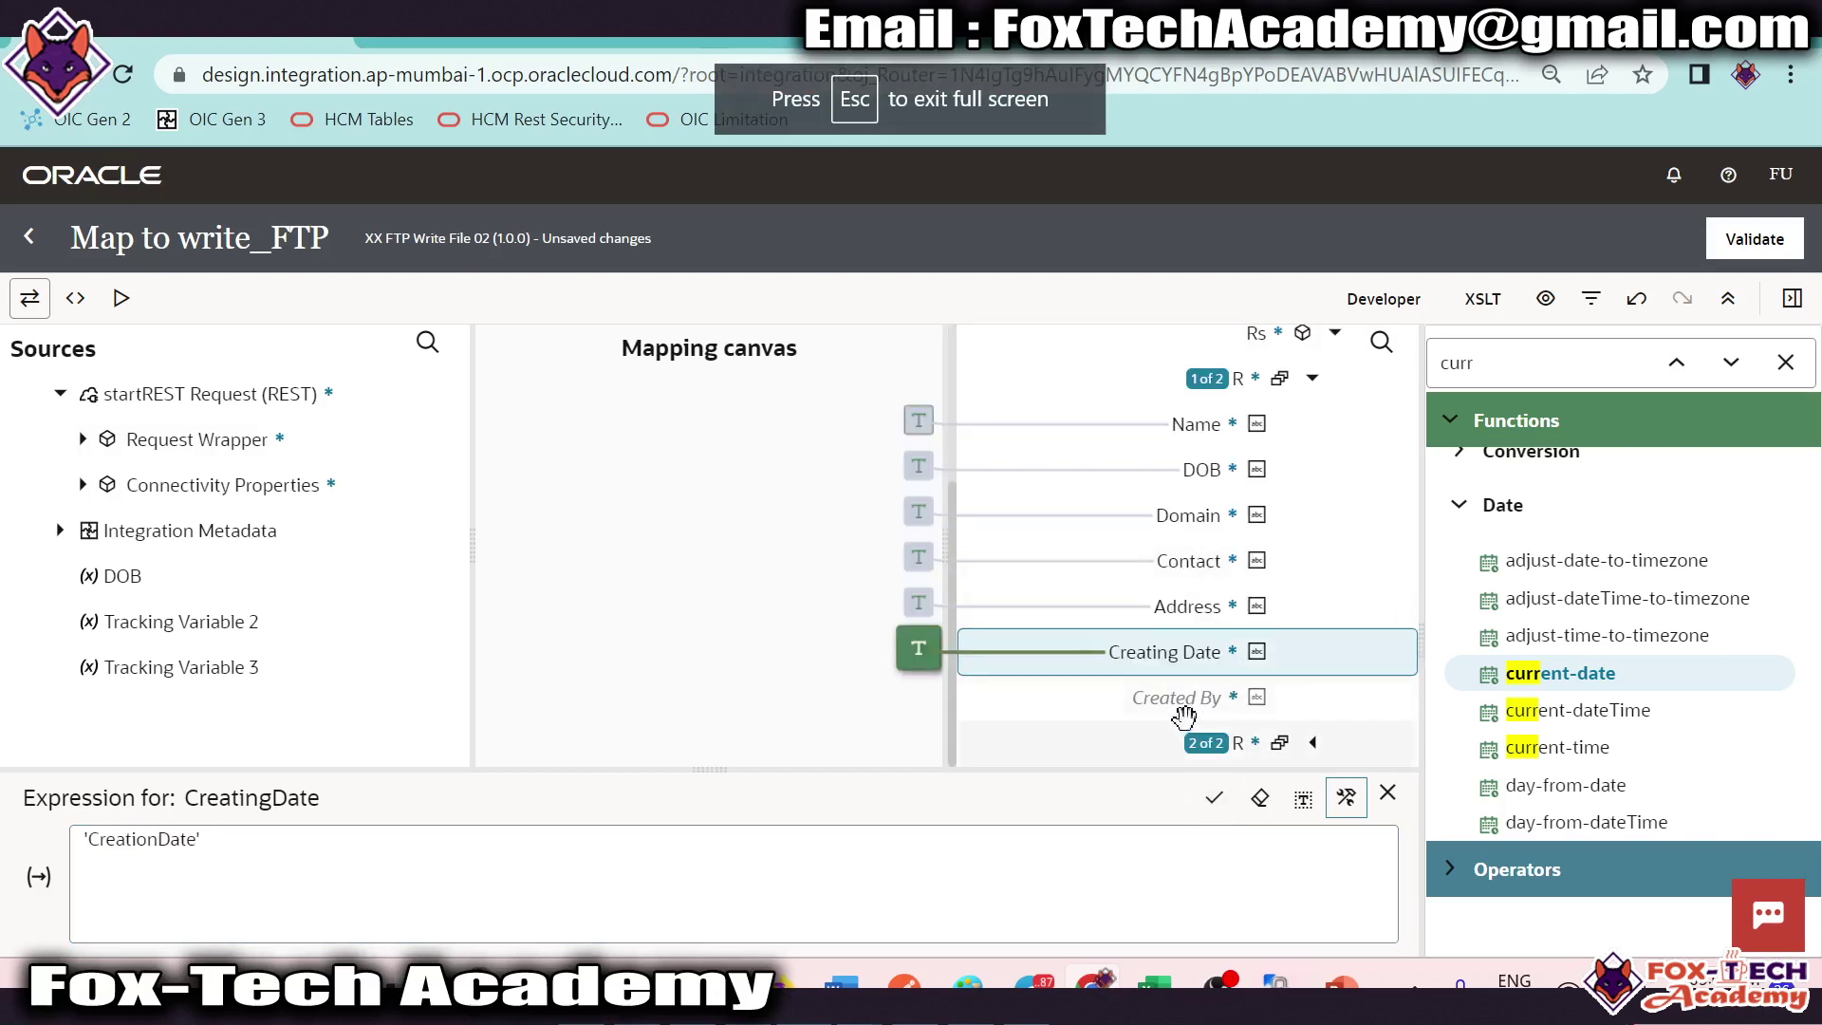
Step: Create the Created By target node under the first R instance, save its field name as a quoted literal, and close the expression editor
right_click(1183, 700)
left_click(1138, 888)
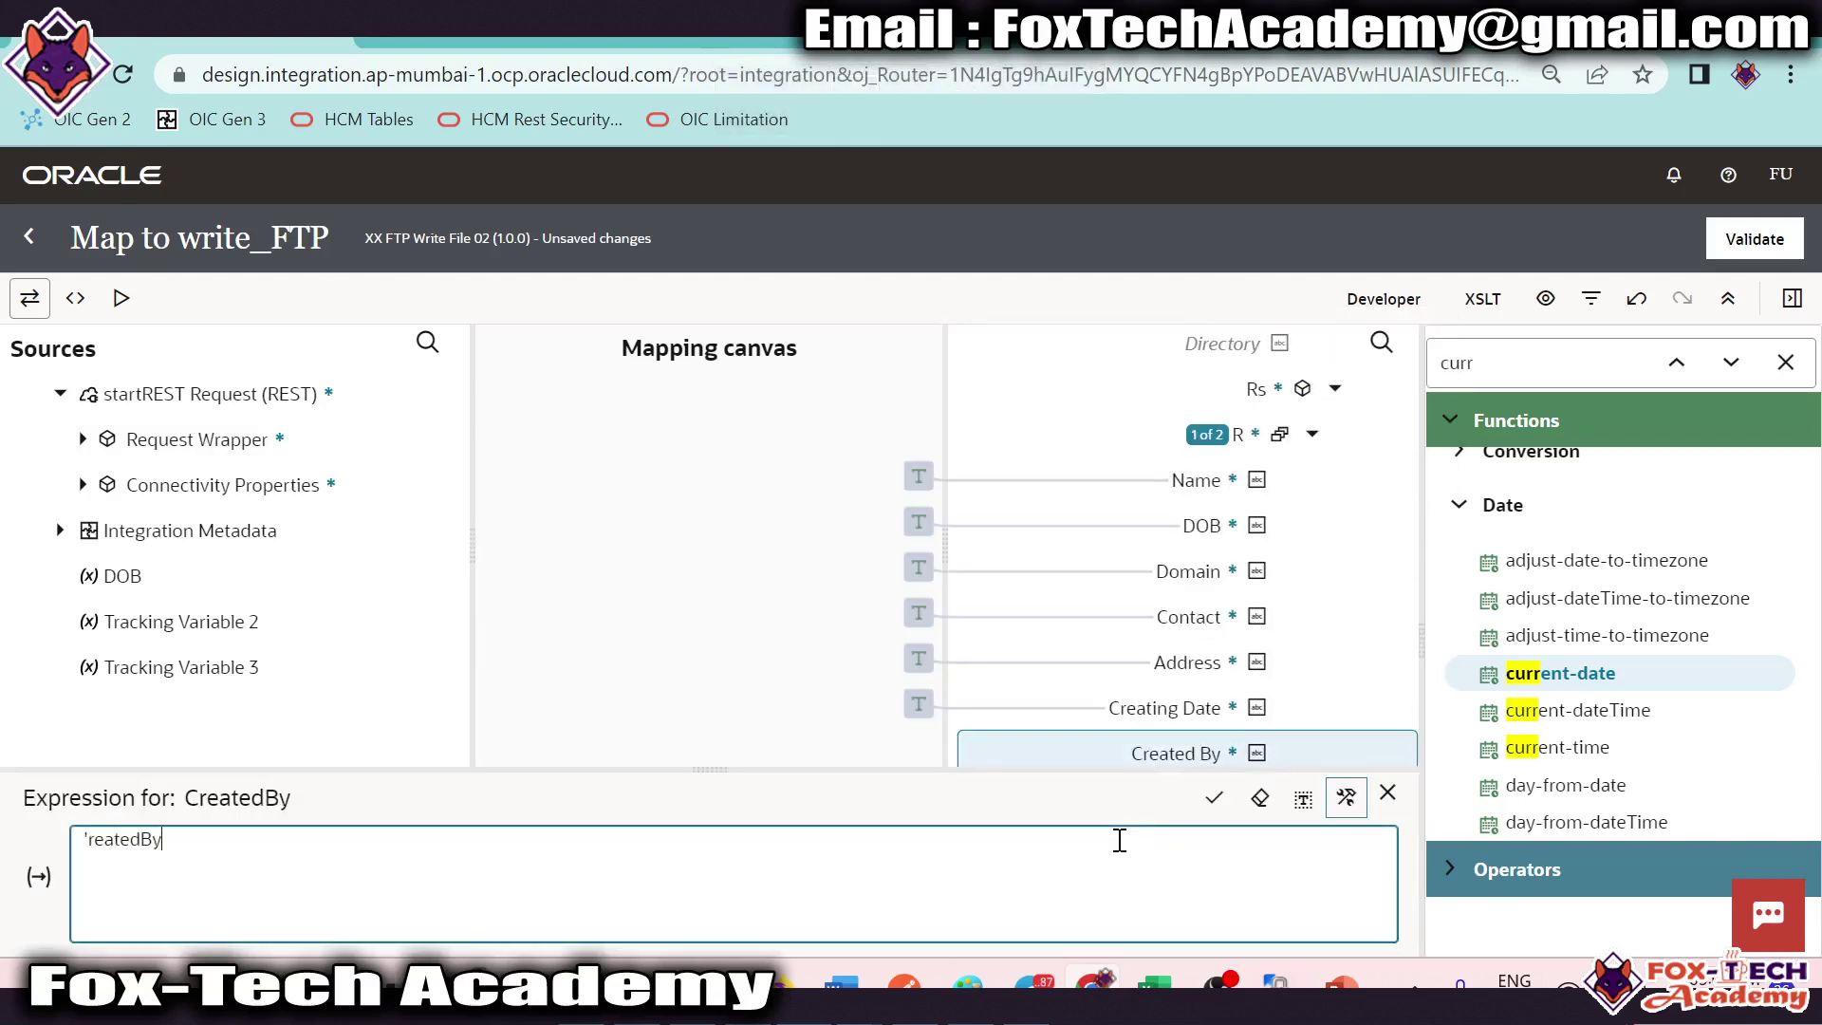
type("c")
left_click(1214, 797)
left_click(1387, 793)
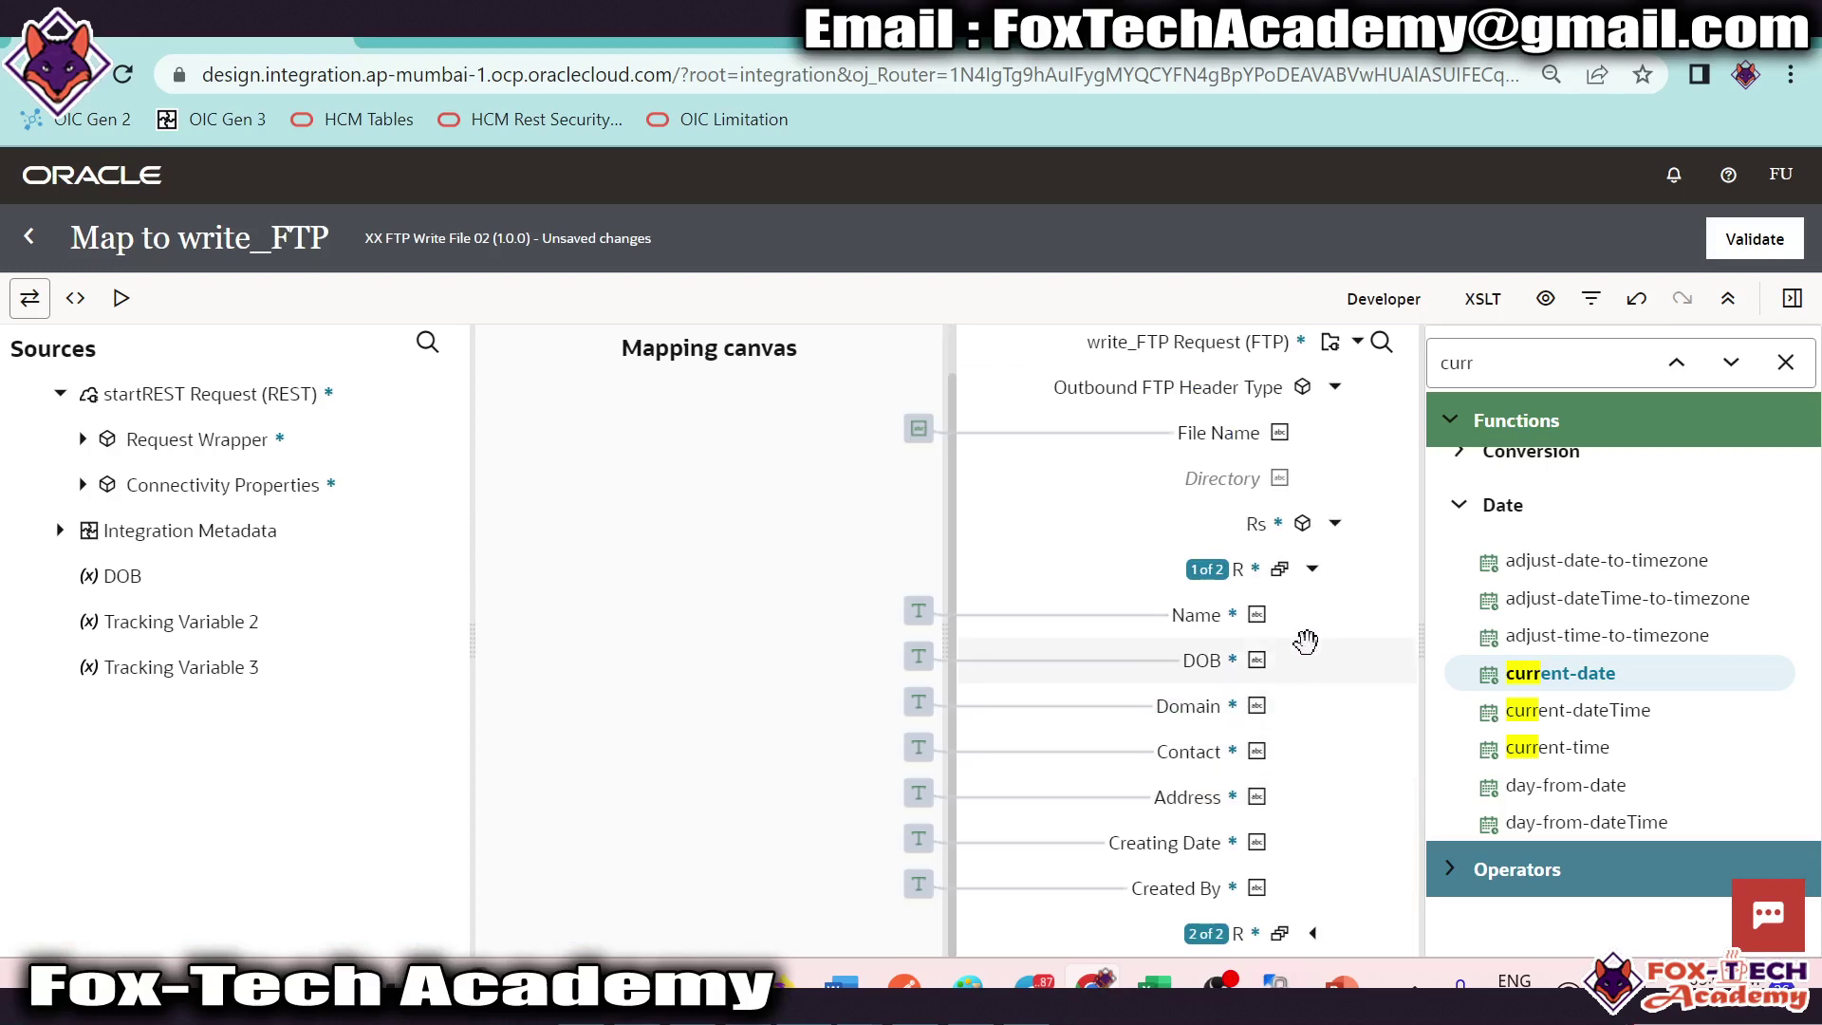
Step: Map the source Employee Data and its Name, DOB, Domain, Contact and Address fields to the second R instance and its matching fields
left_click(1312, 568)
left_click(1312, 614)
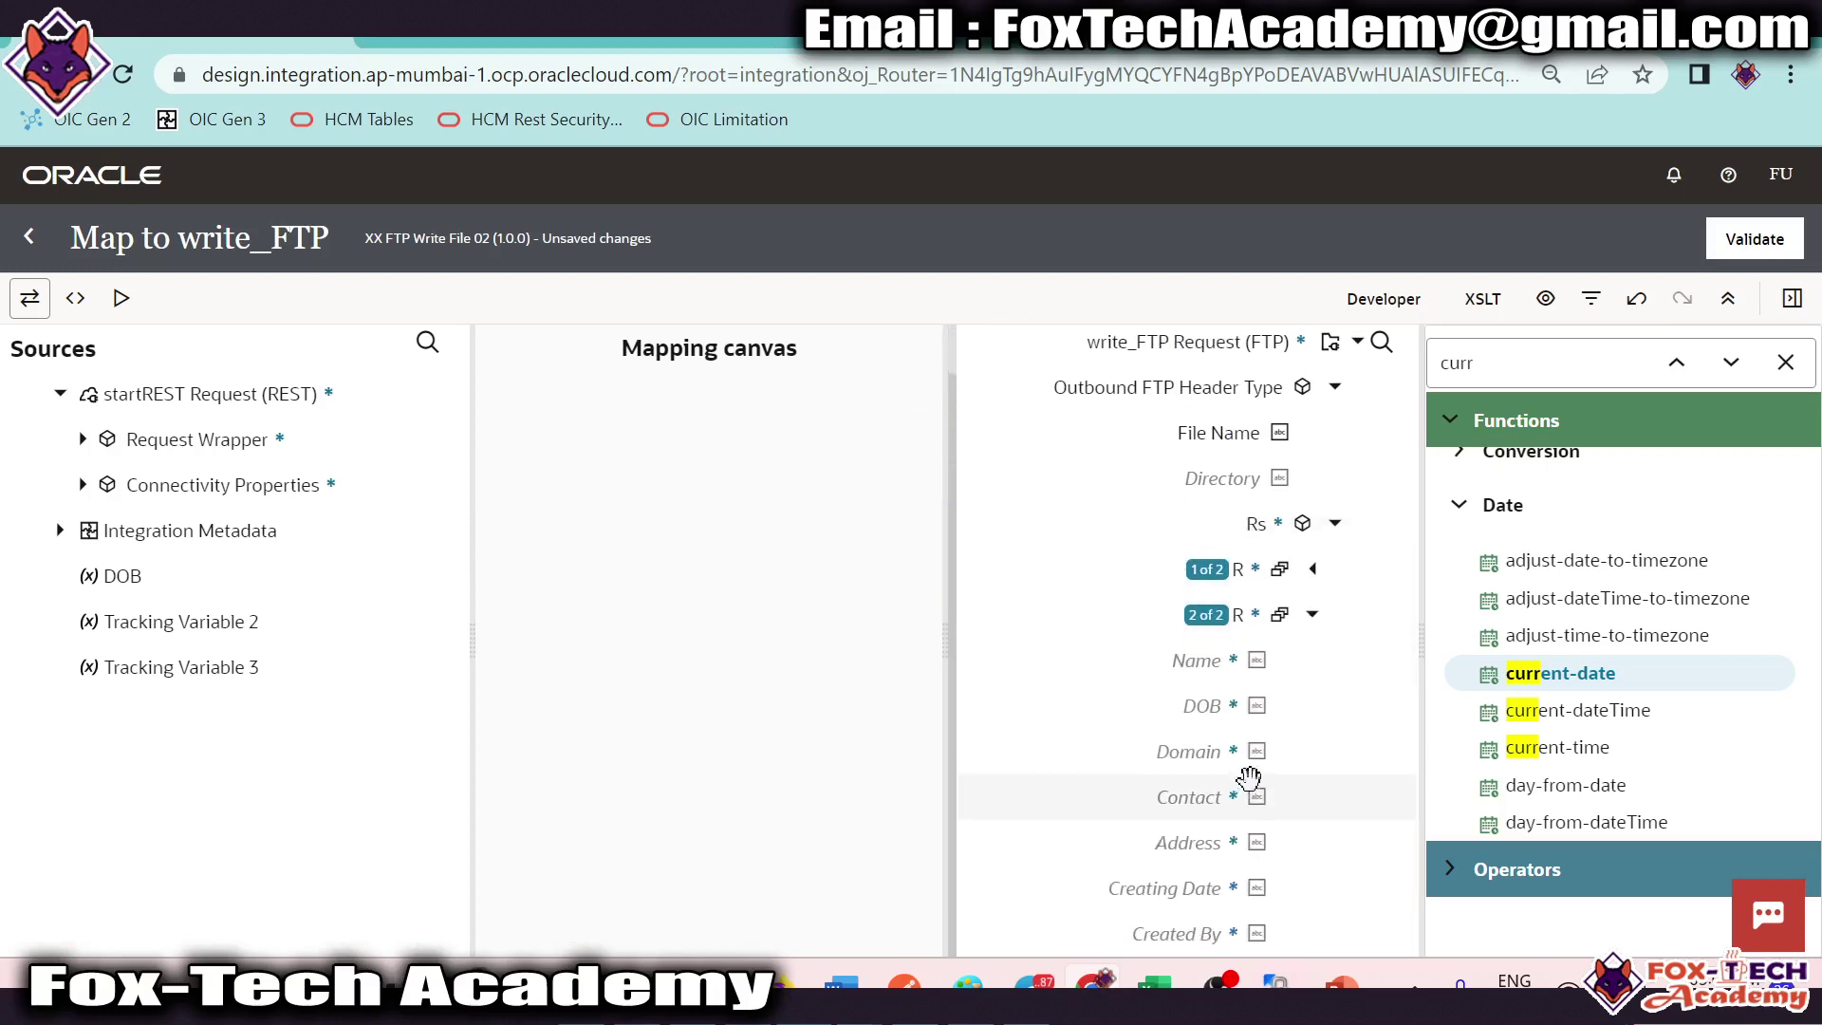
left_click(91, 442)
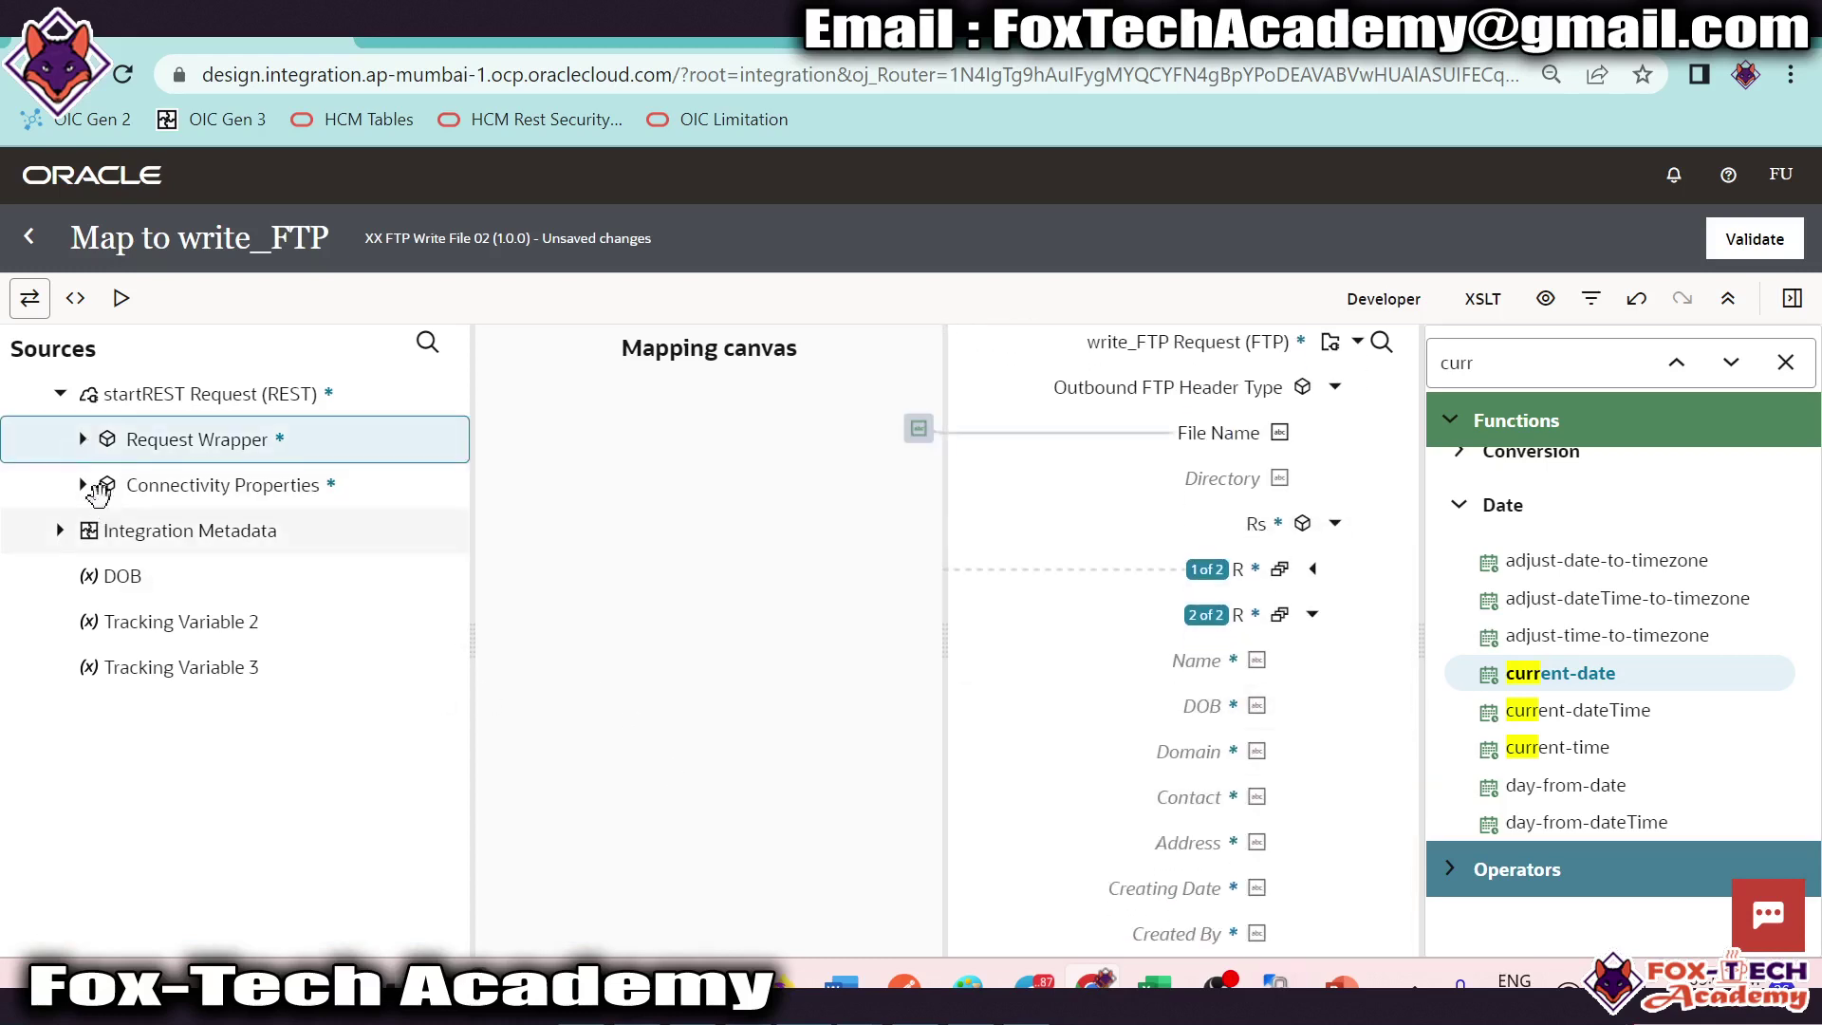
left_click(82, 439)
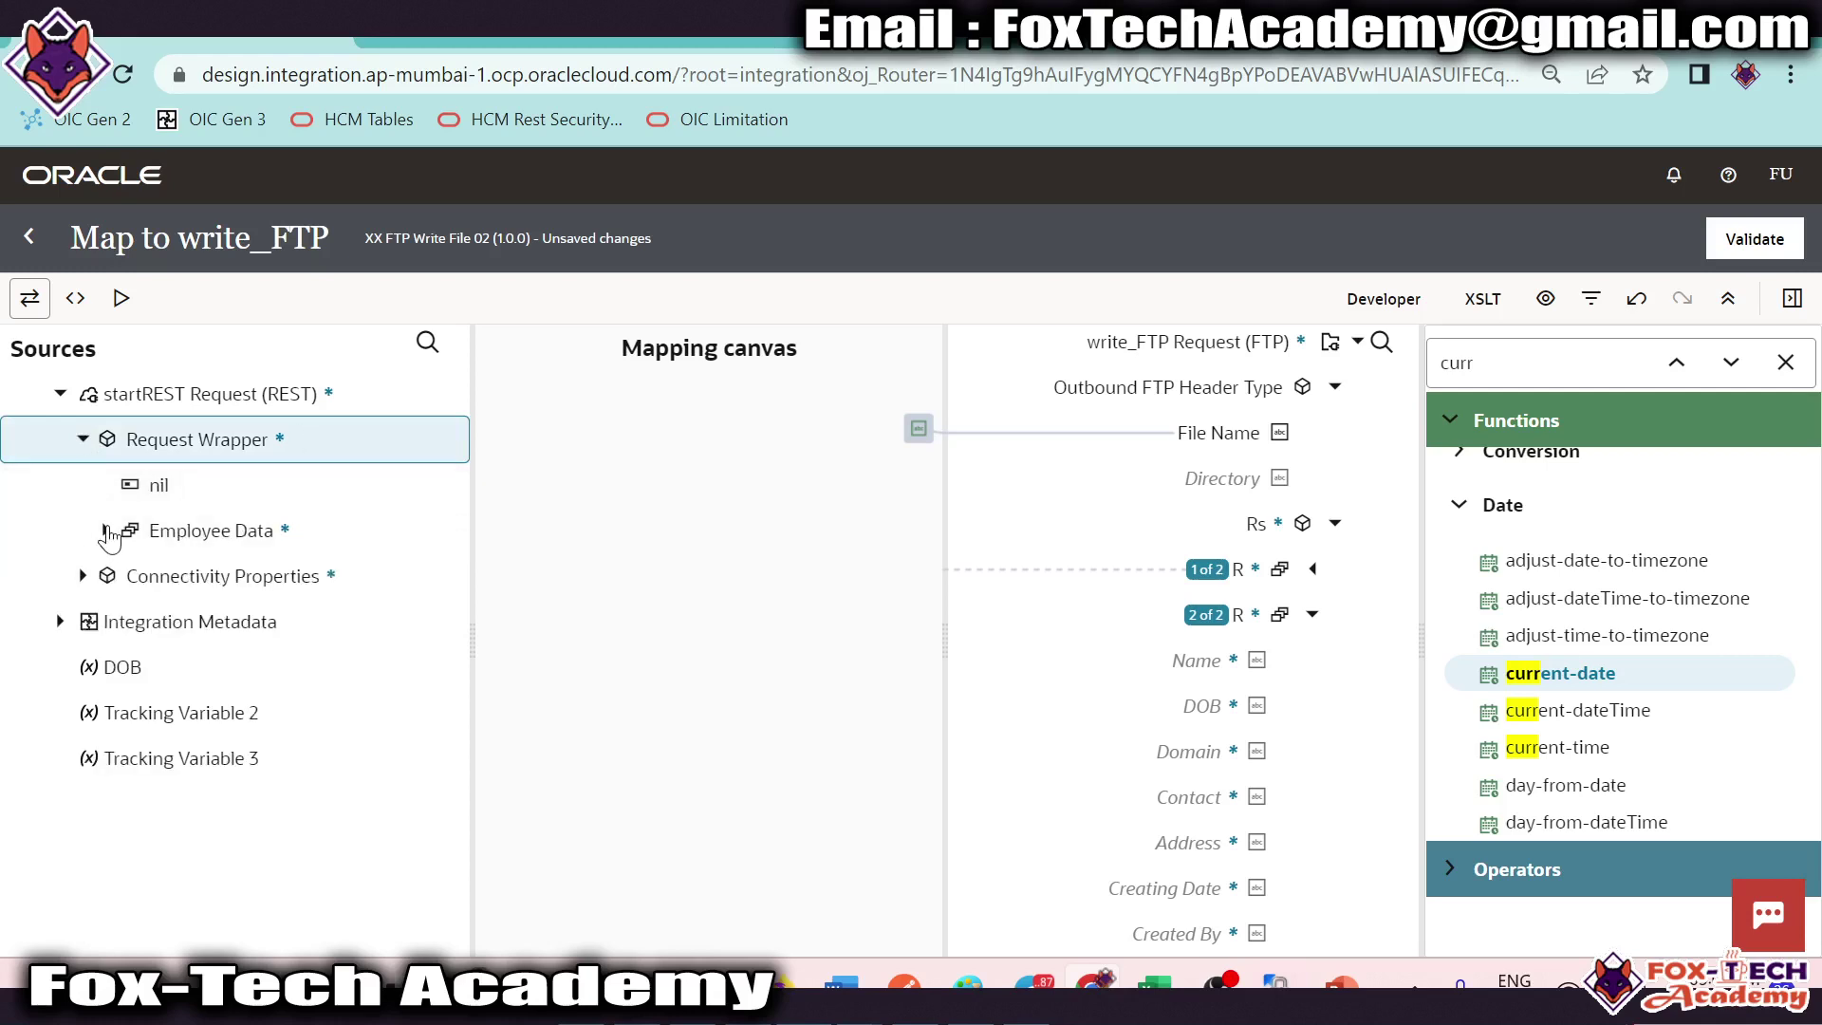
left_click(108, 536)
scroll(215, 712, "down", 1)
left_click_drag(215, 708, 1044, 891)
left_click_drag(244, 658, 1186, 707)
left_click_drag(204, 615, 1148, 702)
left_click_drag(191, 569, 1194, 702)
left_click_drag(183, 523, 1167, 661)
left_click_drag(210, 433, 1169, 575)
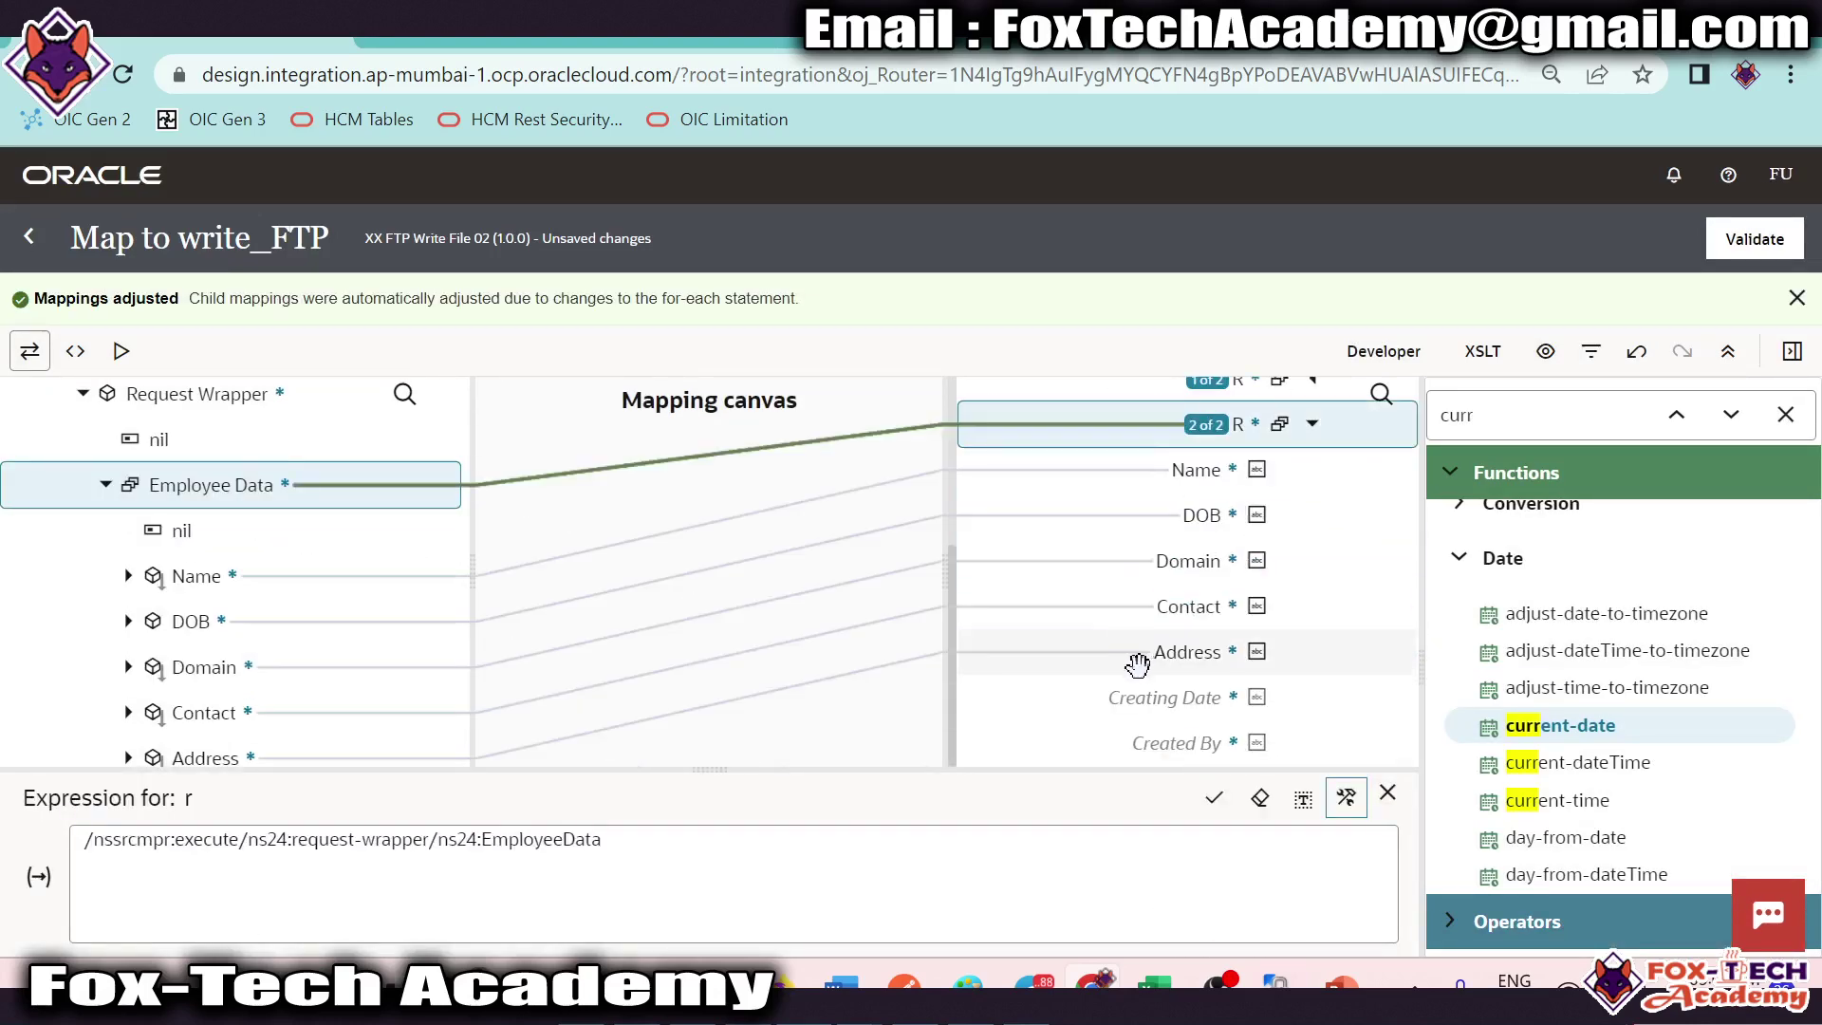
Step: Try adding fn:current-date () to the second R instance's expression, delete the end of the expression back to Employee, and save it
scroll(357, 642, "down", 3)
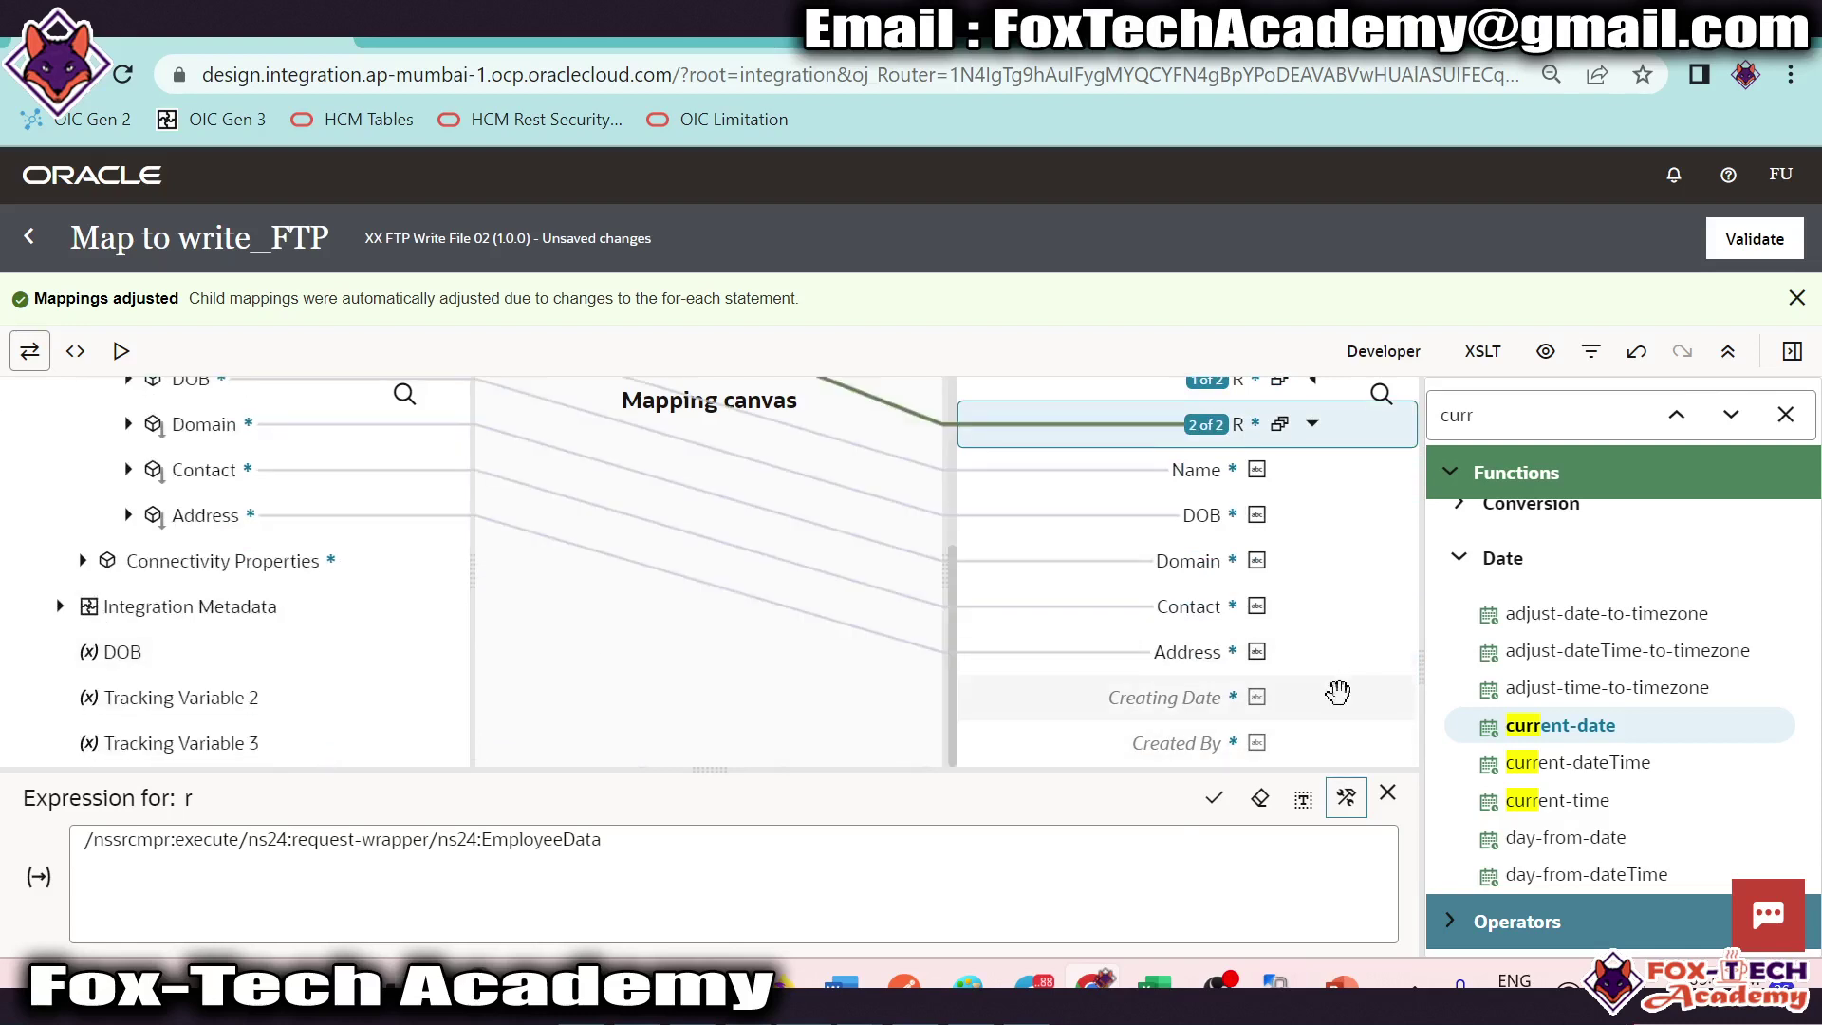
left_click_drag(1146, 811, 936, 927)
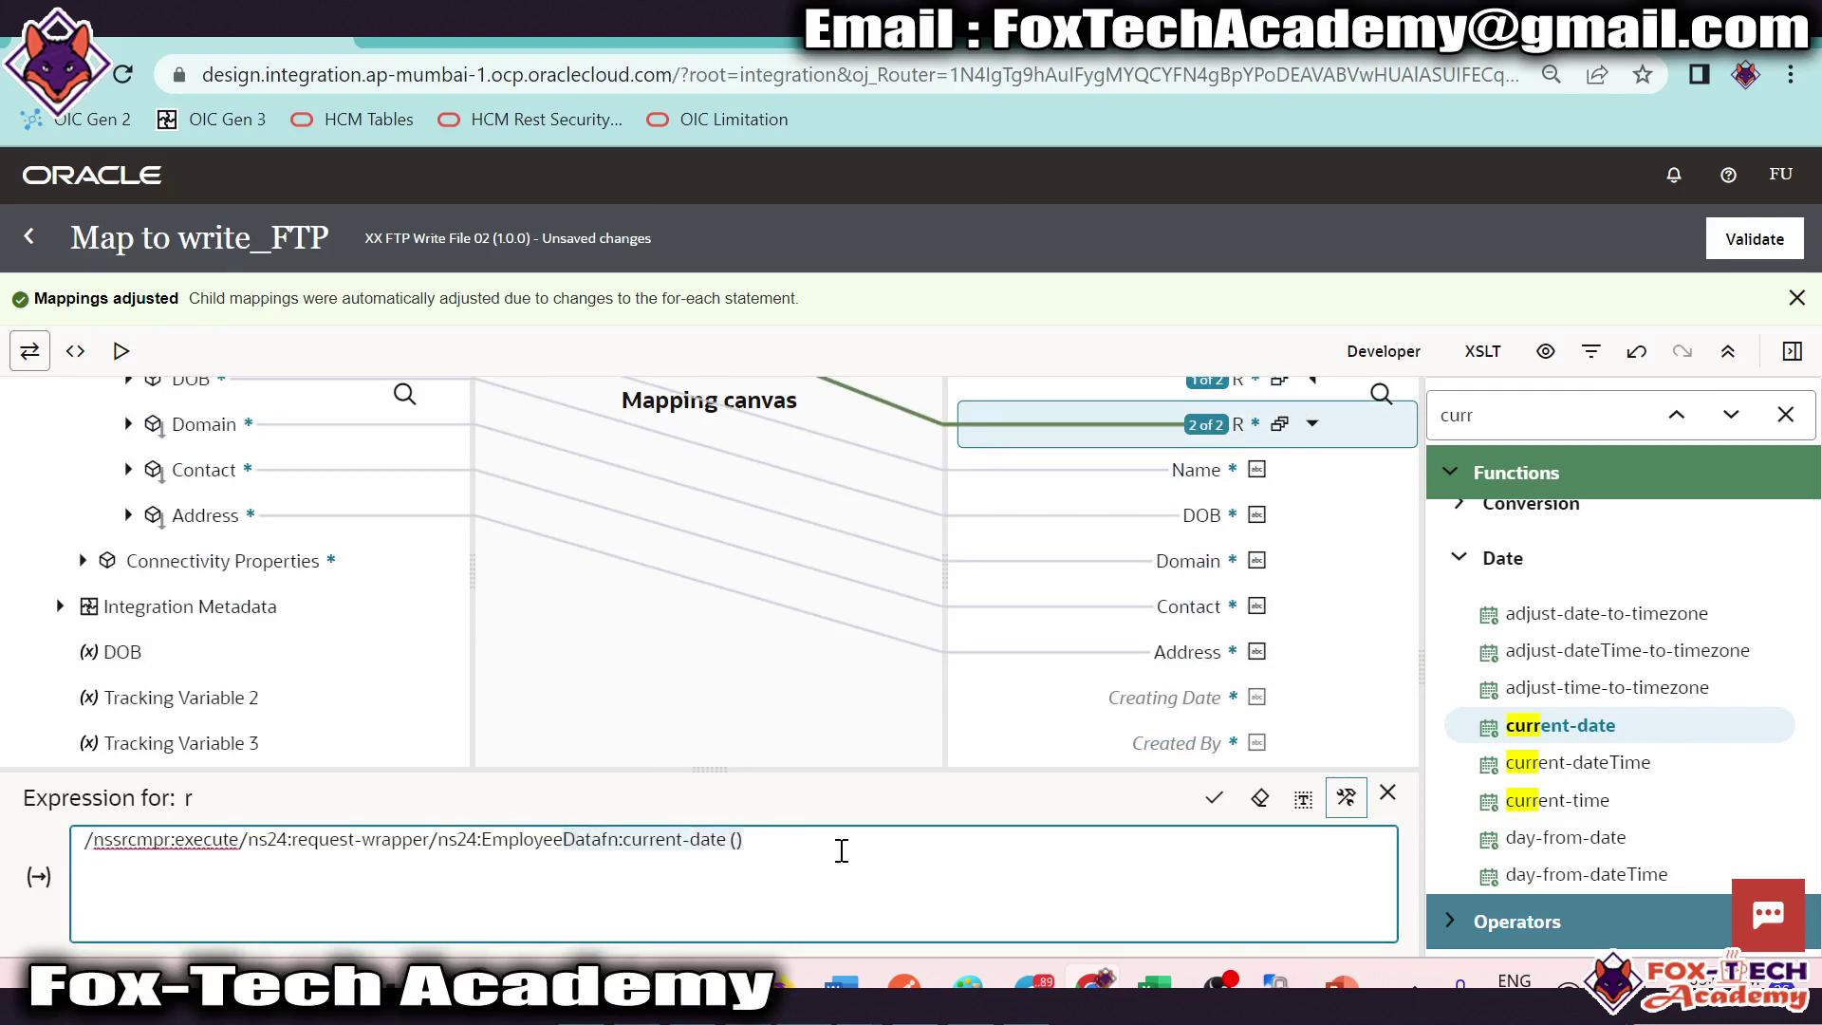
key("BackSpace")
left_click(1214, 797)
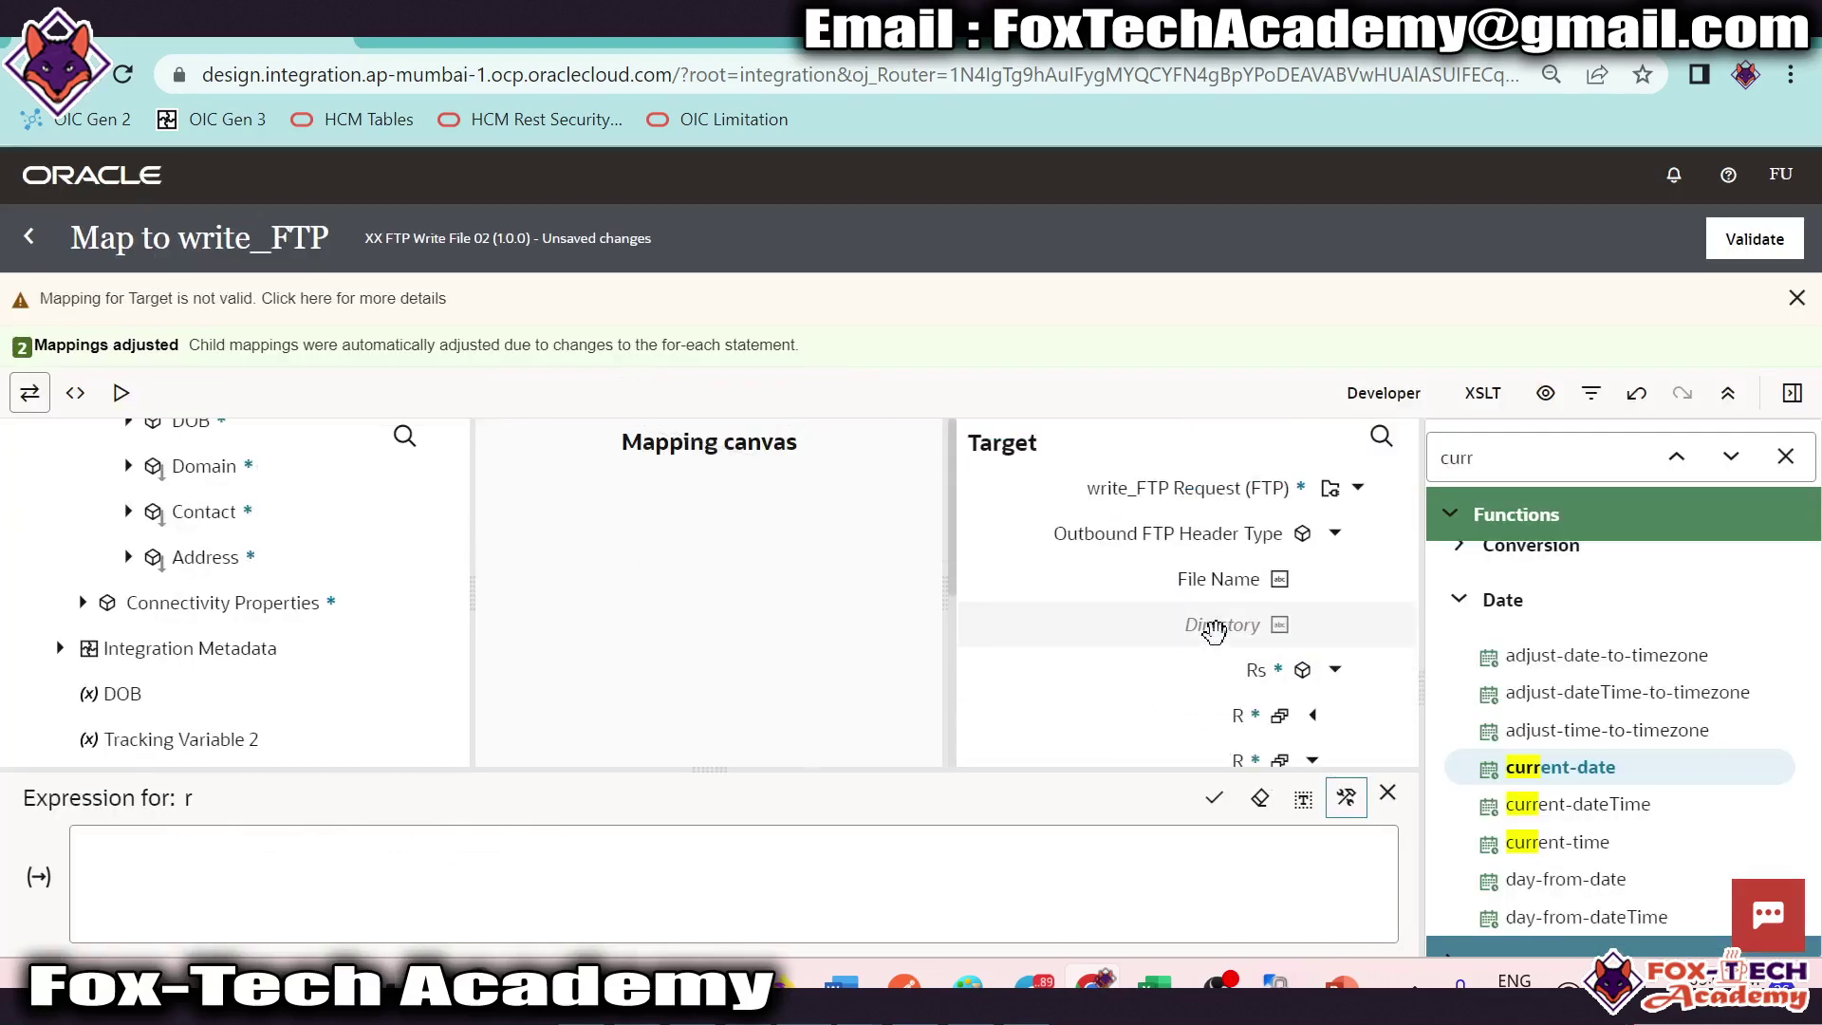
Step: Delete the second R target instance and check the fields of the remaining R node
right_click(1270, 608)
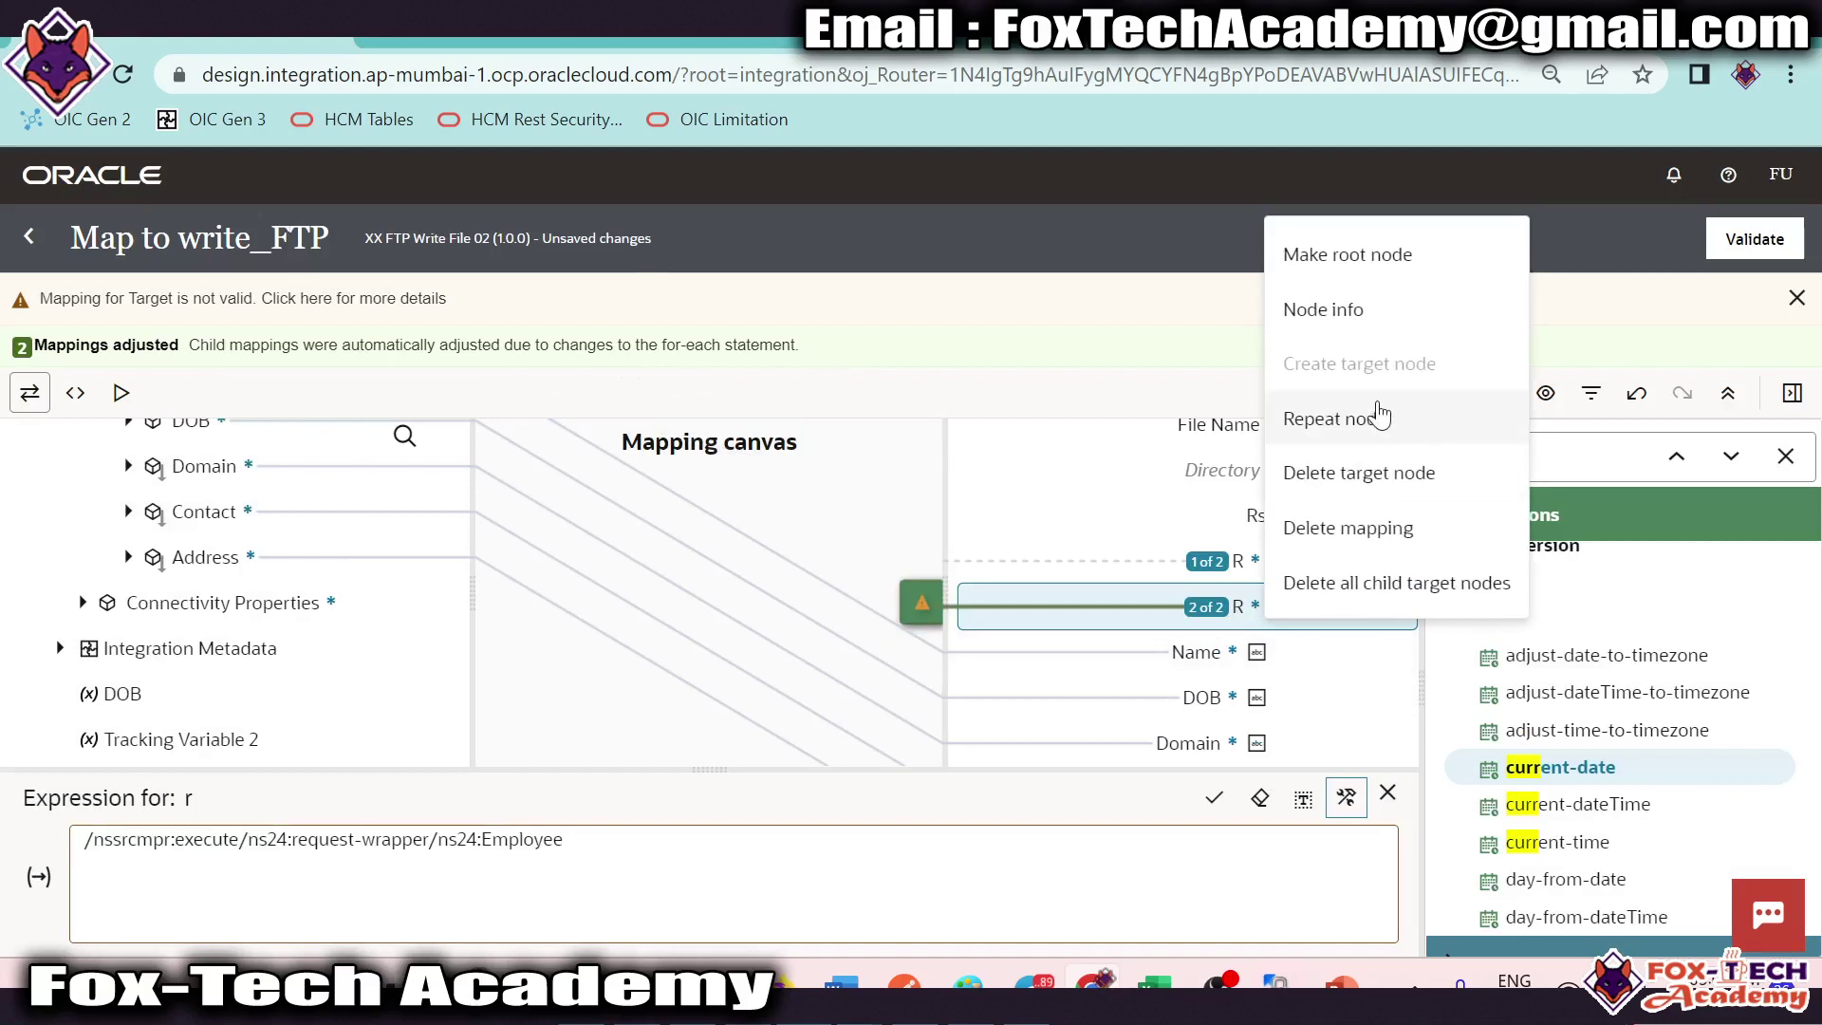
left_click(1348, 474)
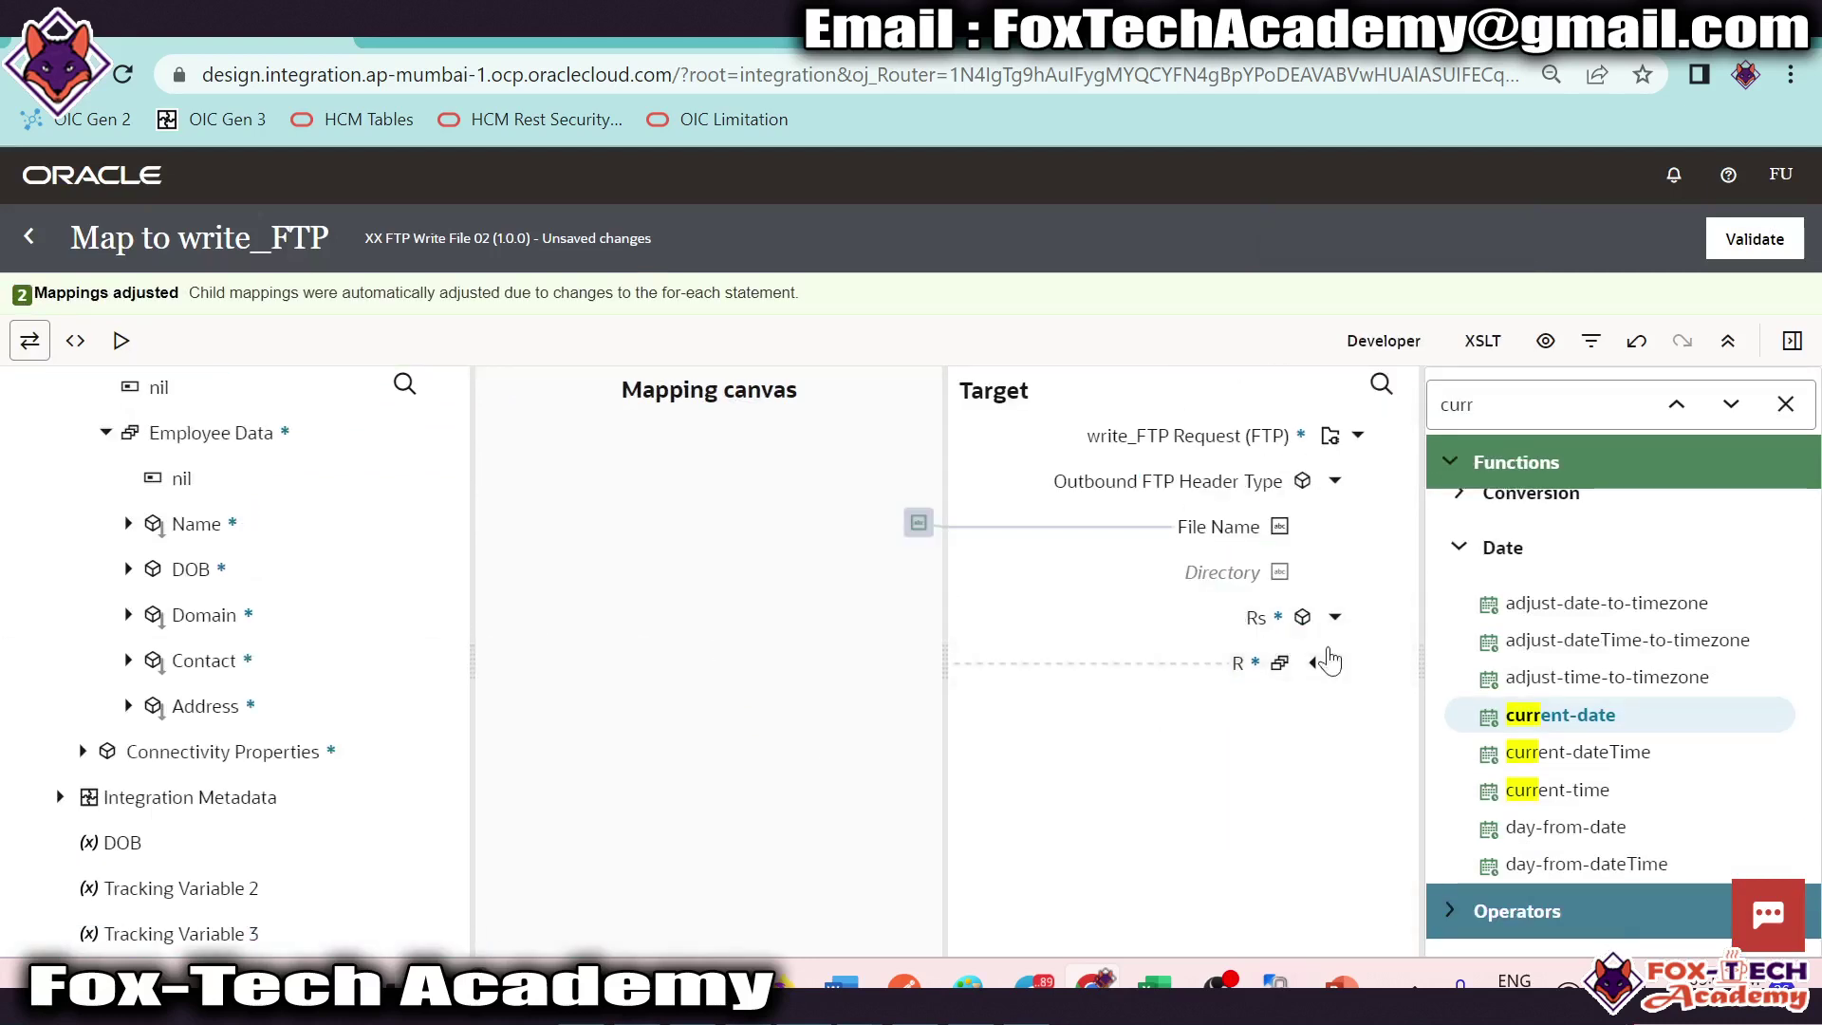
left_click(1335, 617)
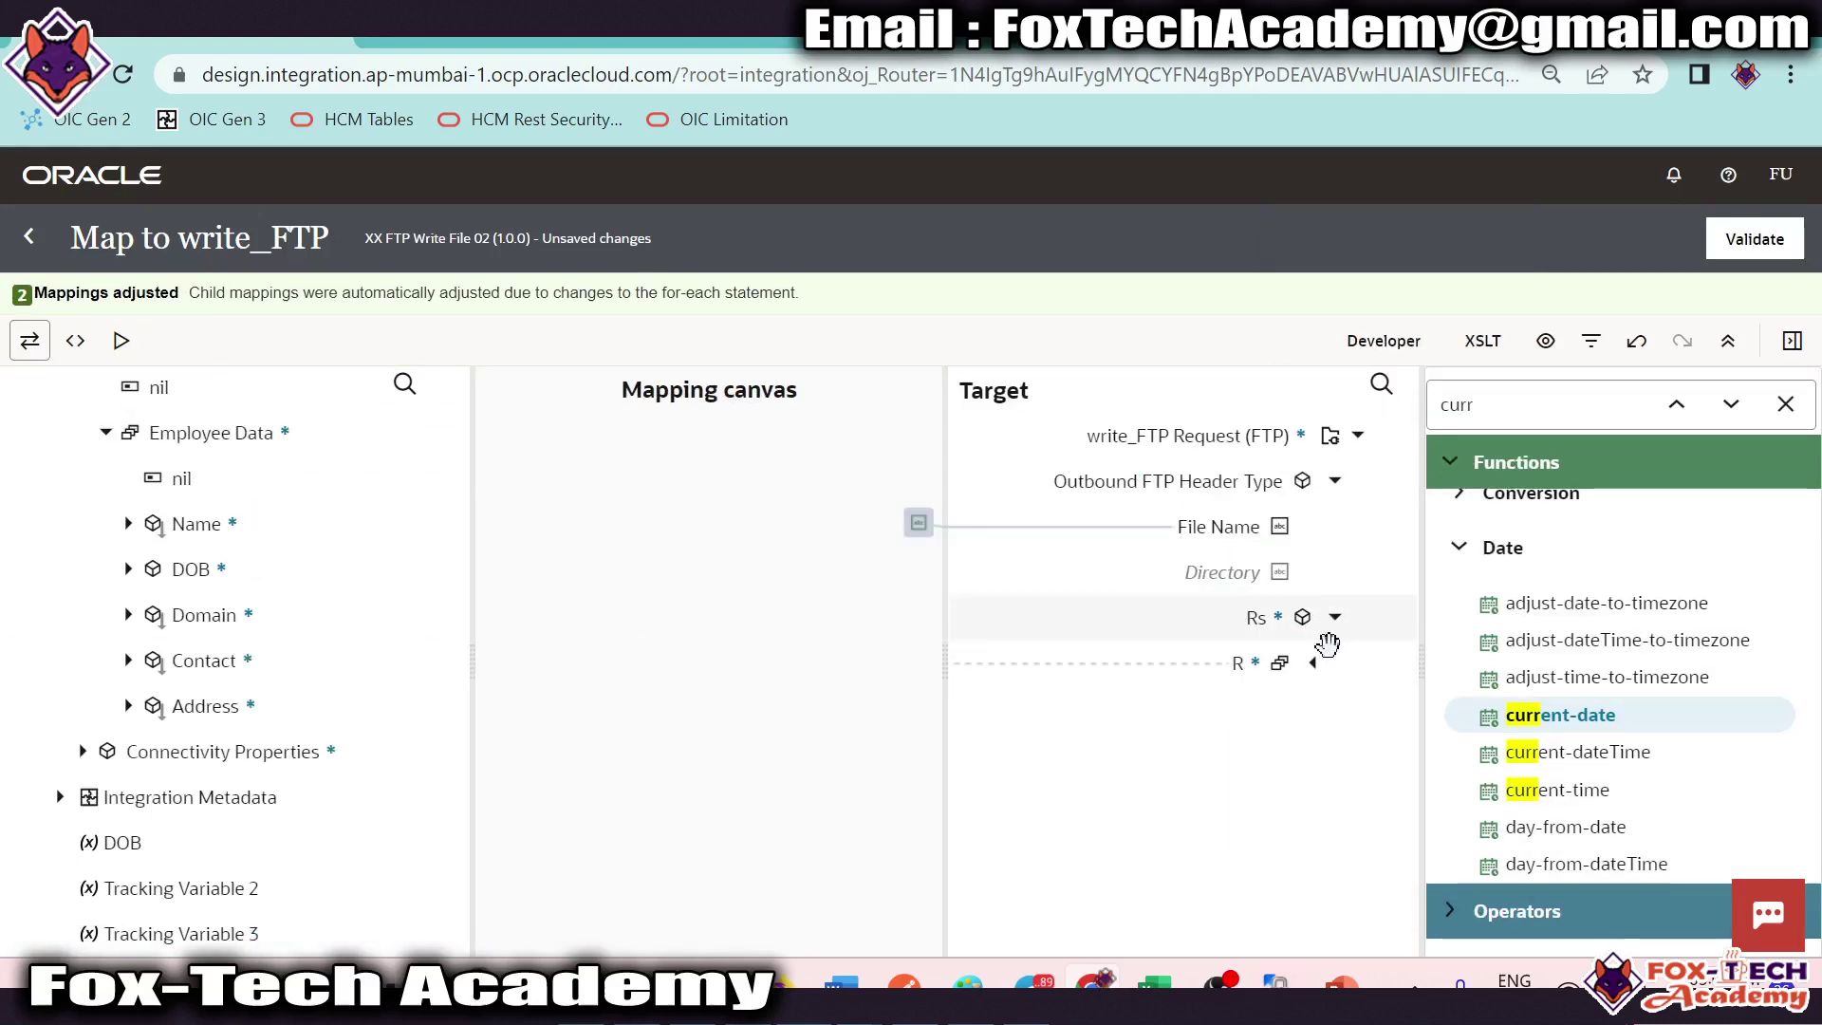
left_click(1313, 662)
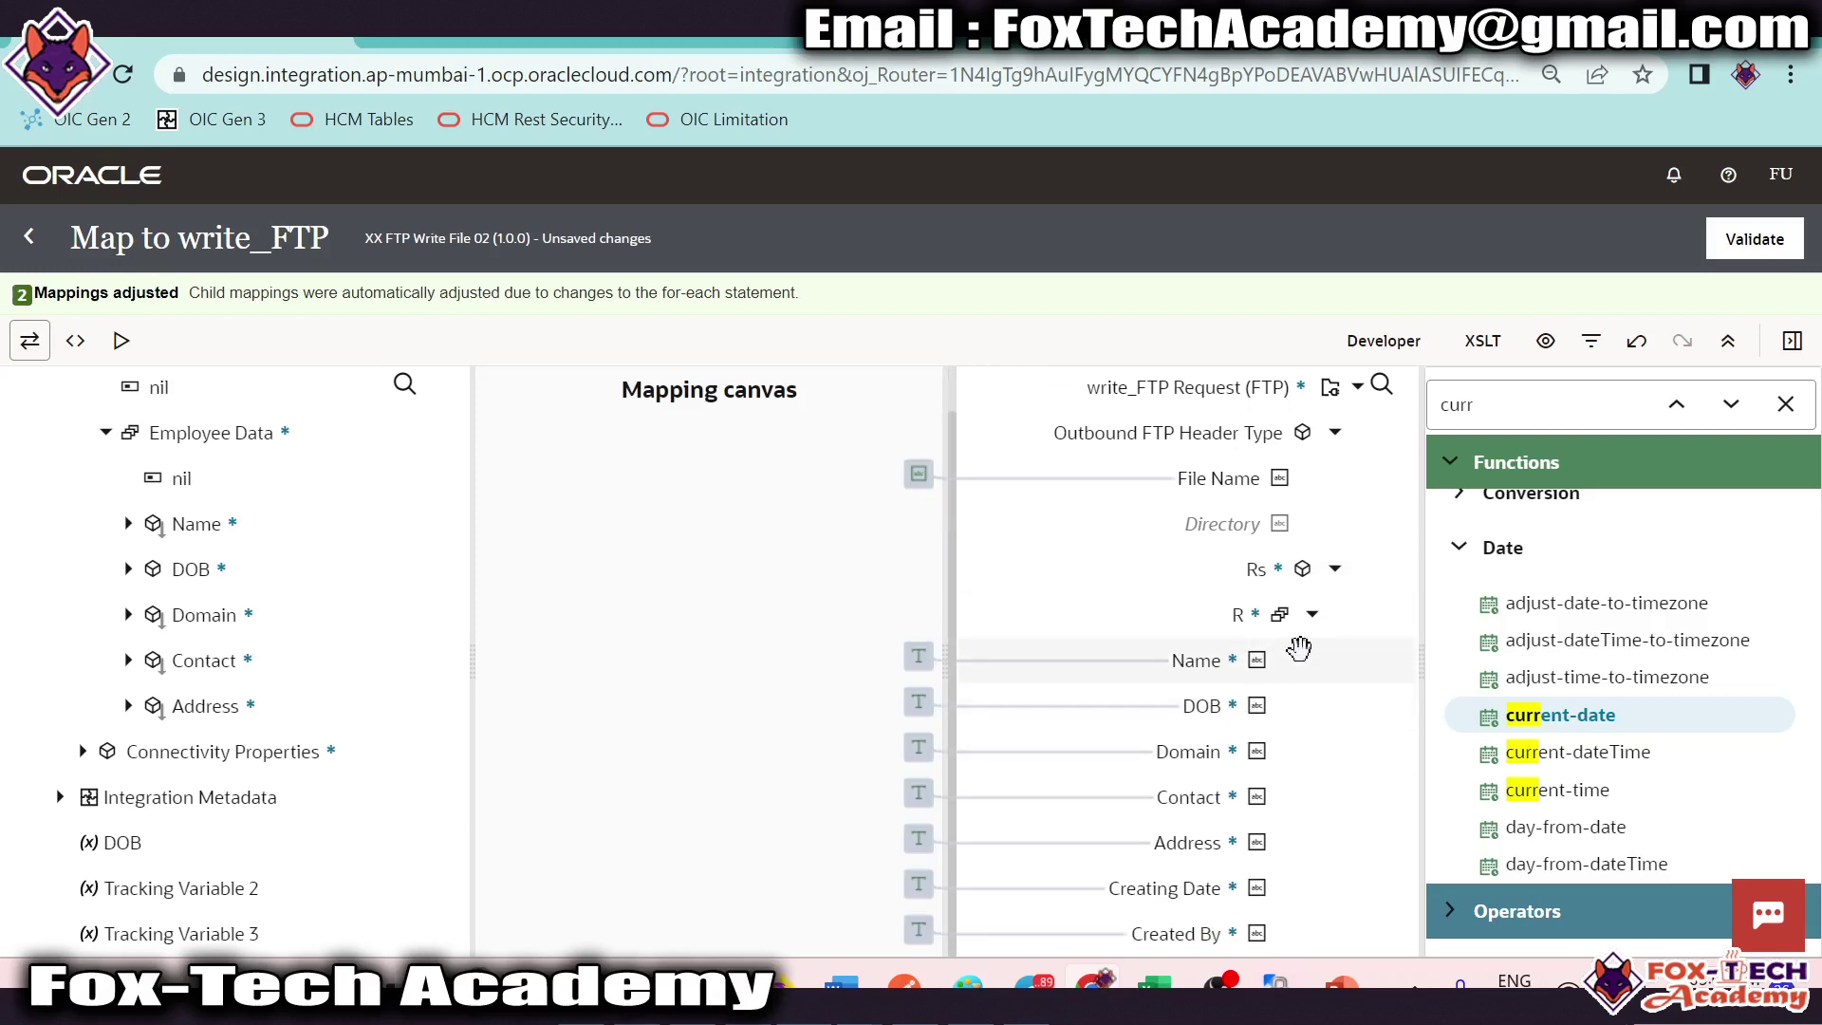
left_click(1308, 614)
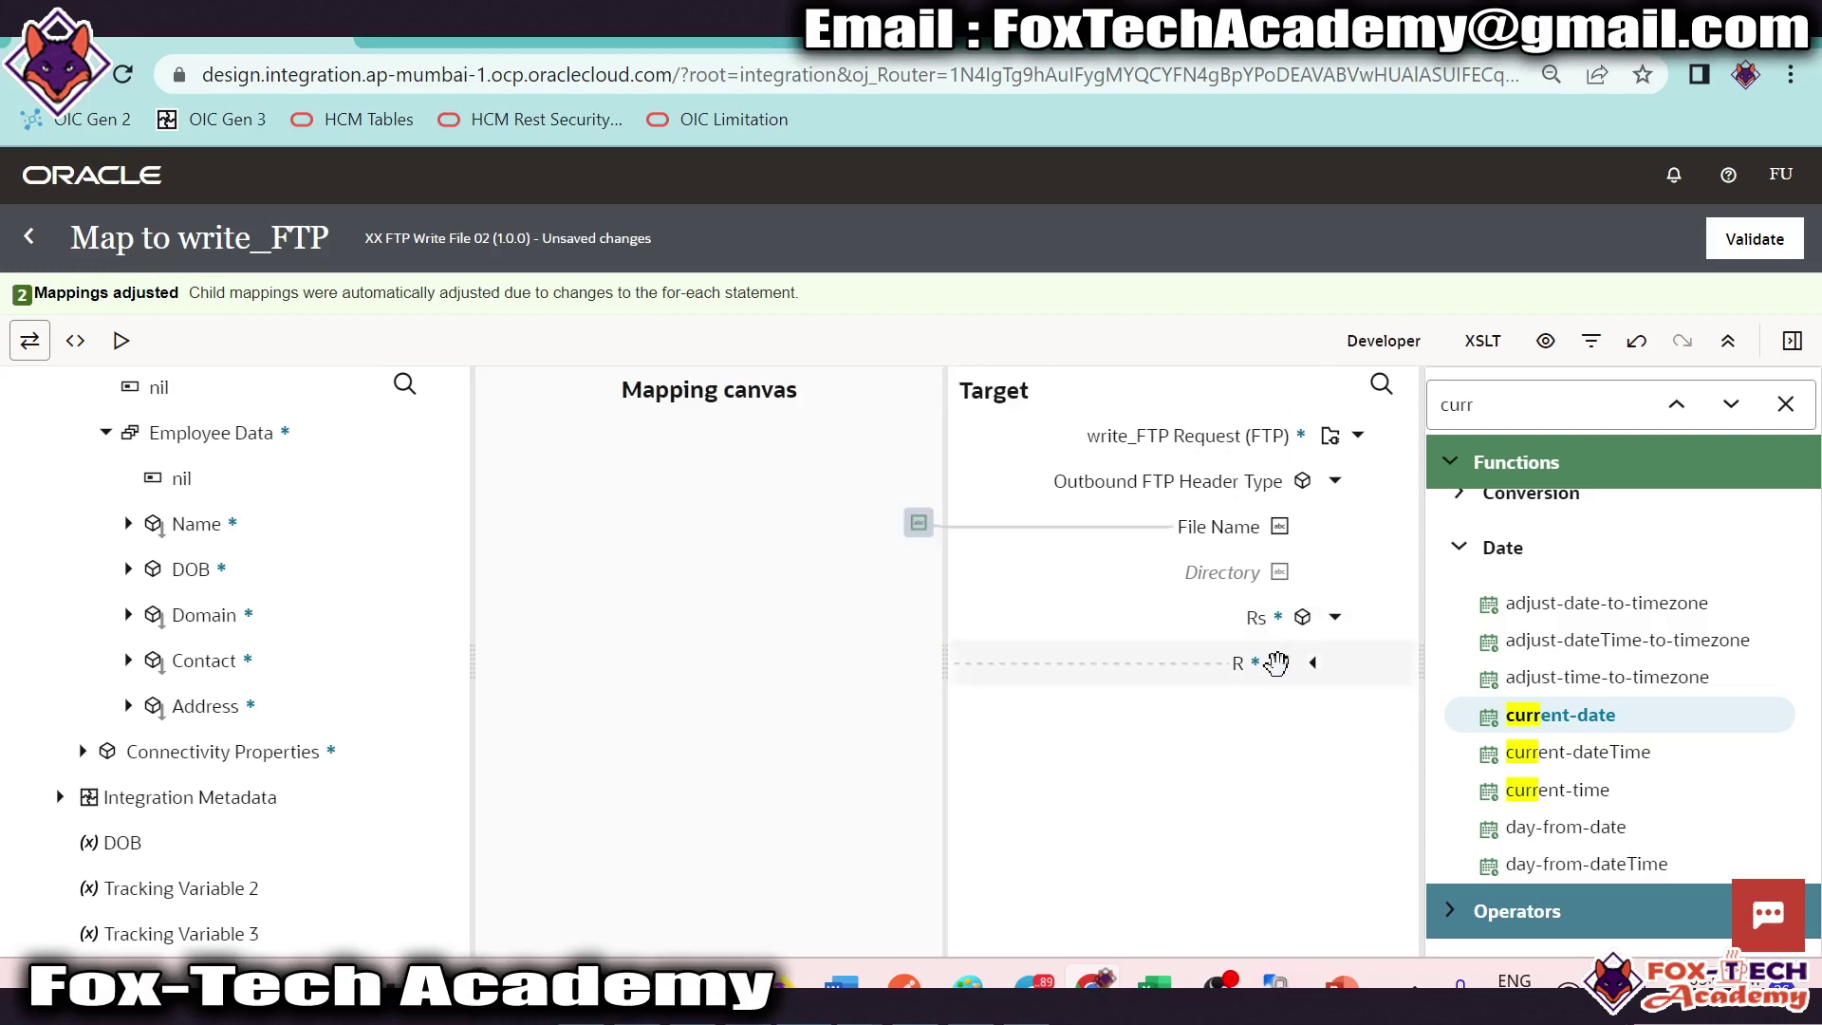
Step: Repeat the R target node to add a second R instance under Rs and show its child fields
right_click(1283, 662)
left_click(1326, 487)
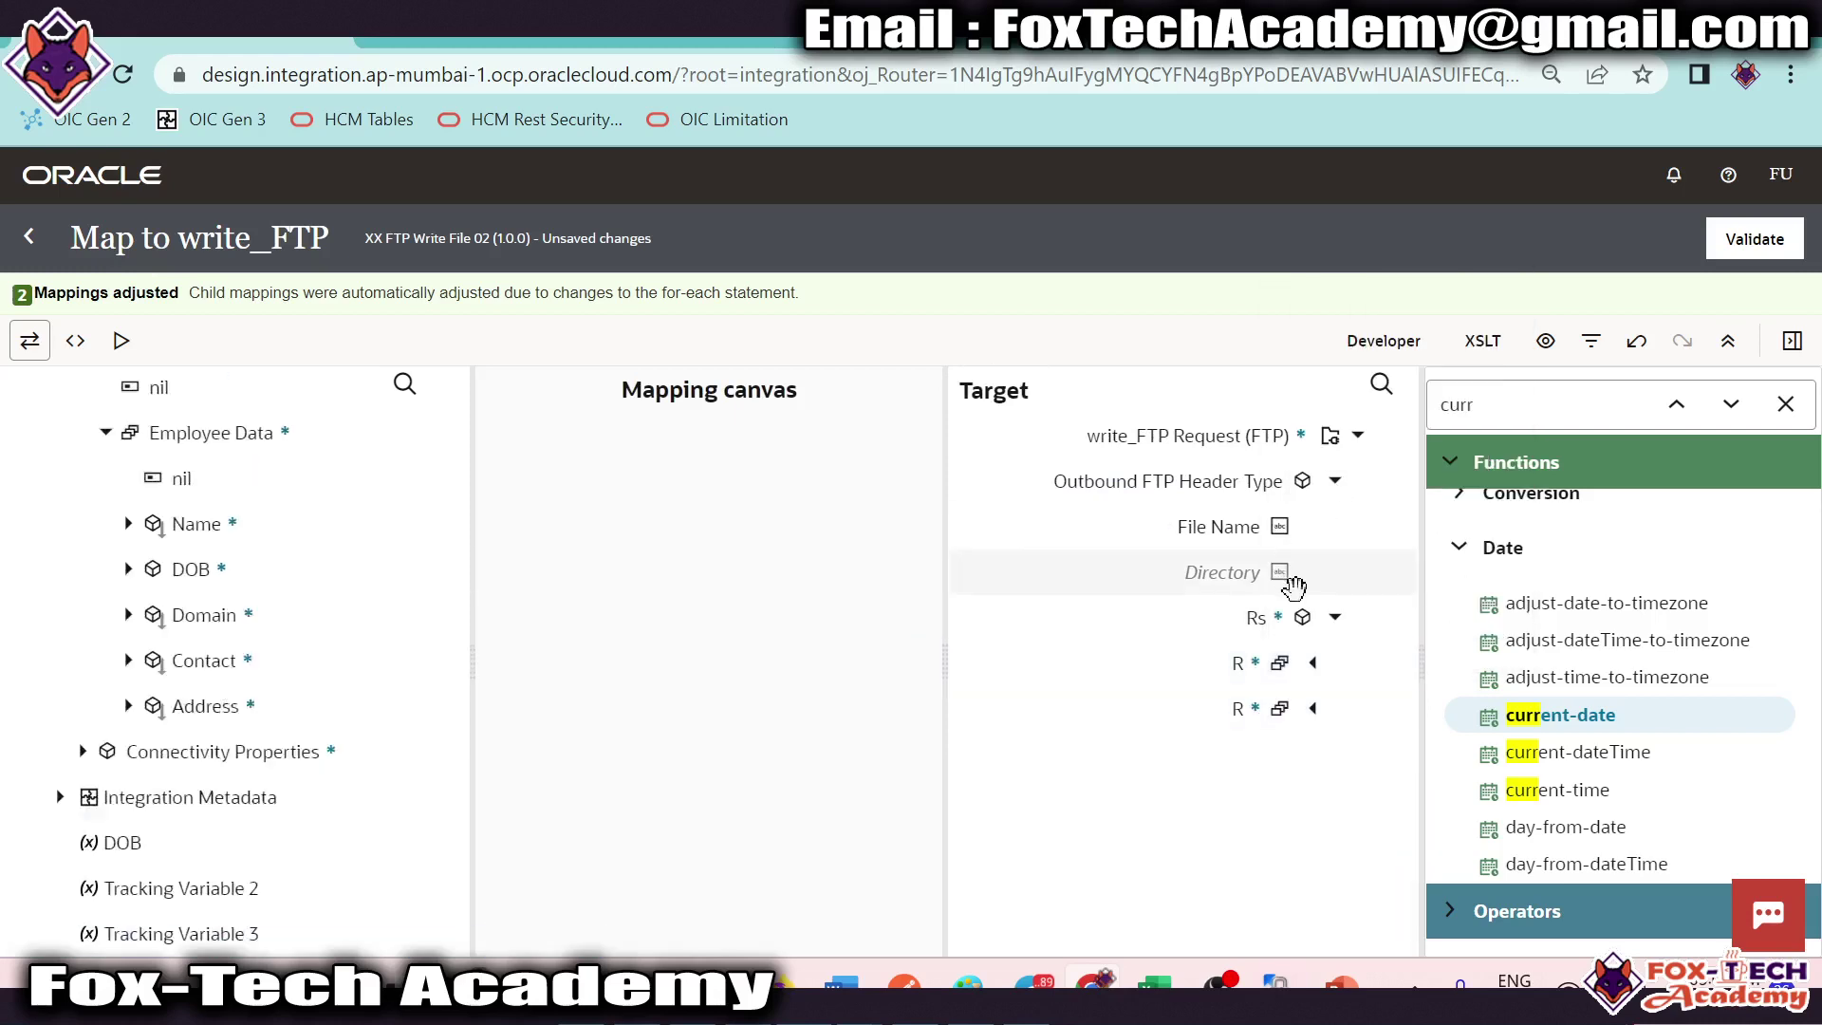
scroll(1299, 626, "down", 3)
scroll(1301, 528, "up", 2)
scroll(1289, 521, "down", 2)
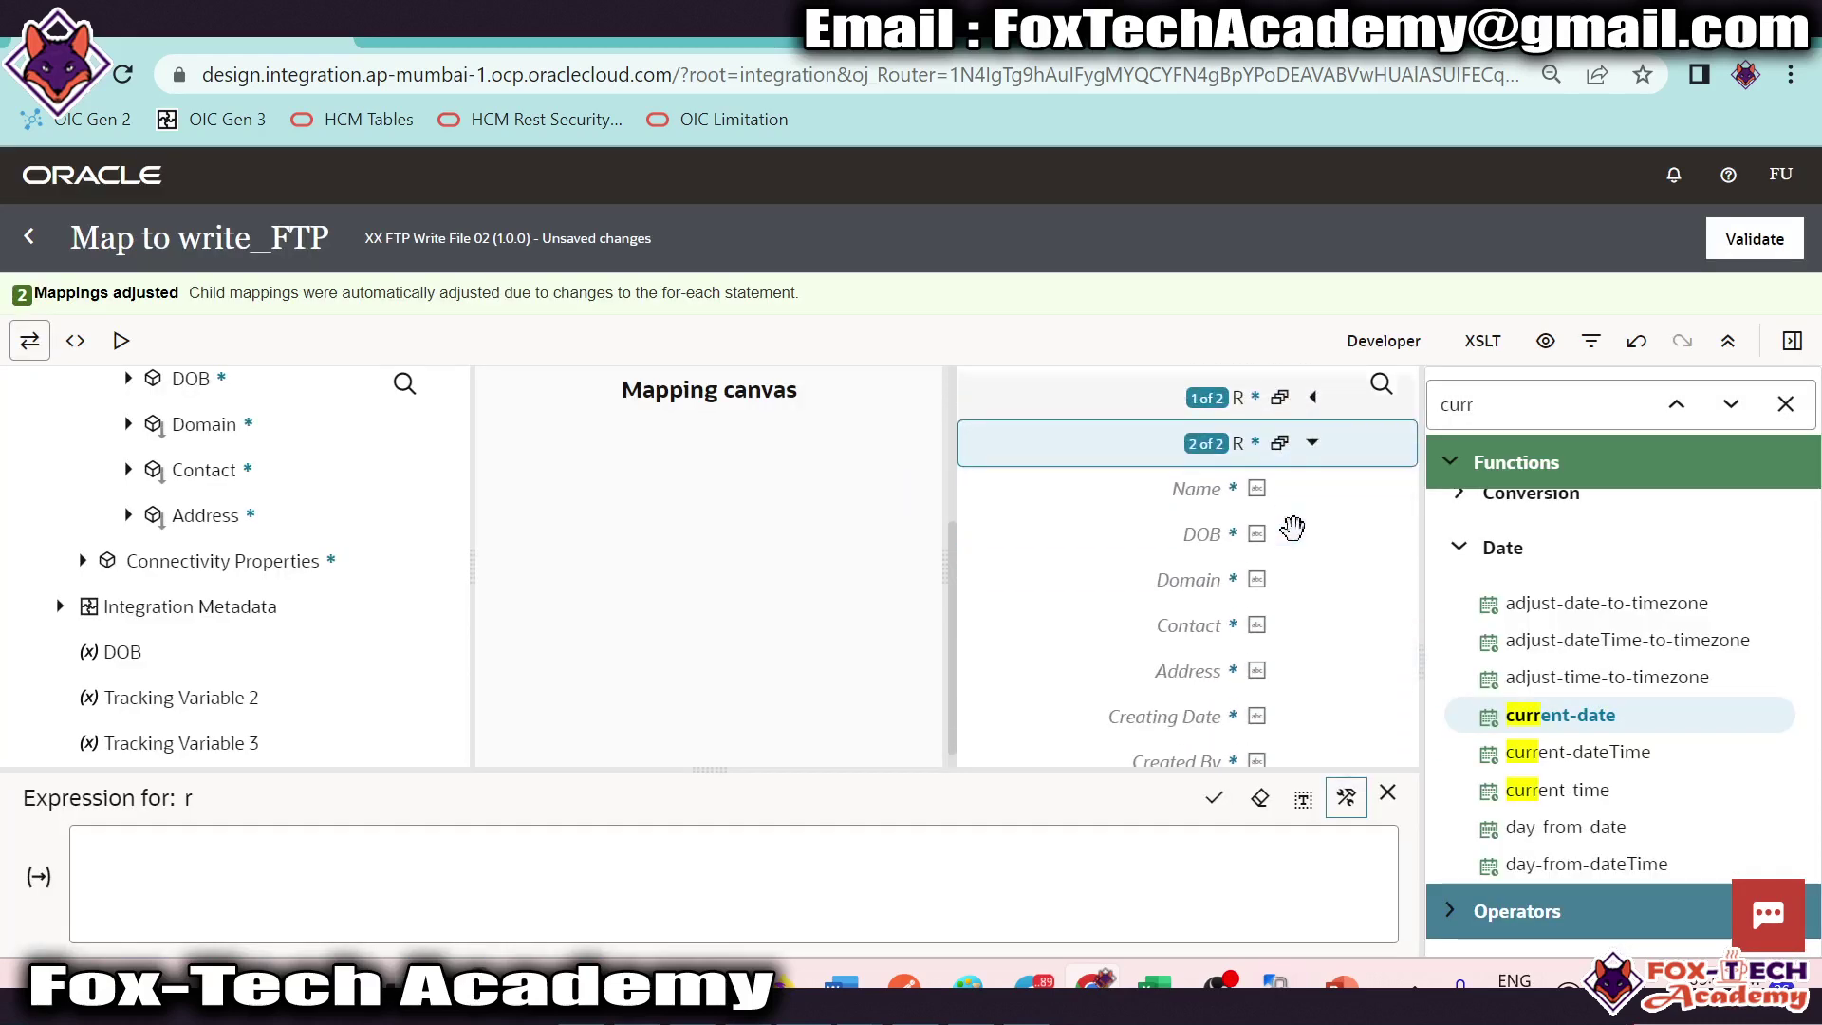
scroll(195, 635, "up", 3)
scroll(203, 618, "down", 3)
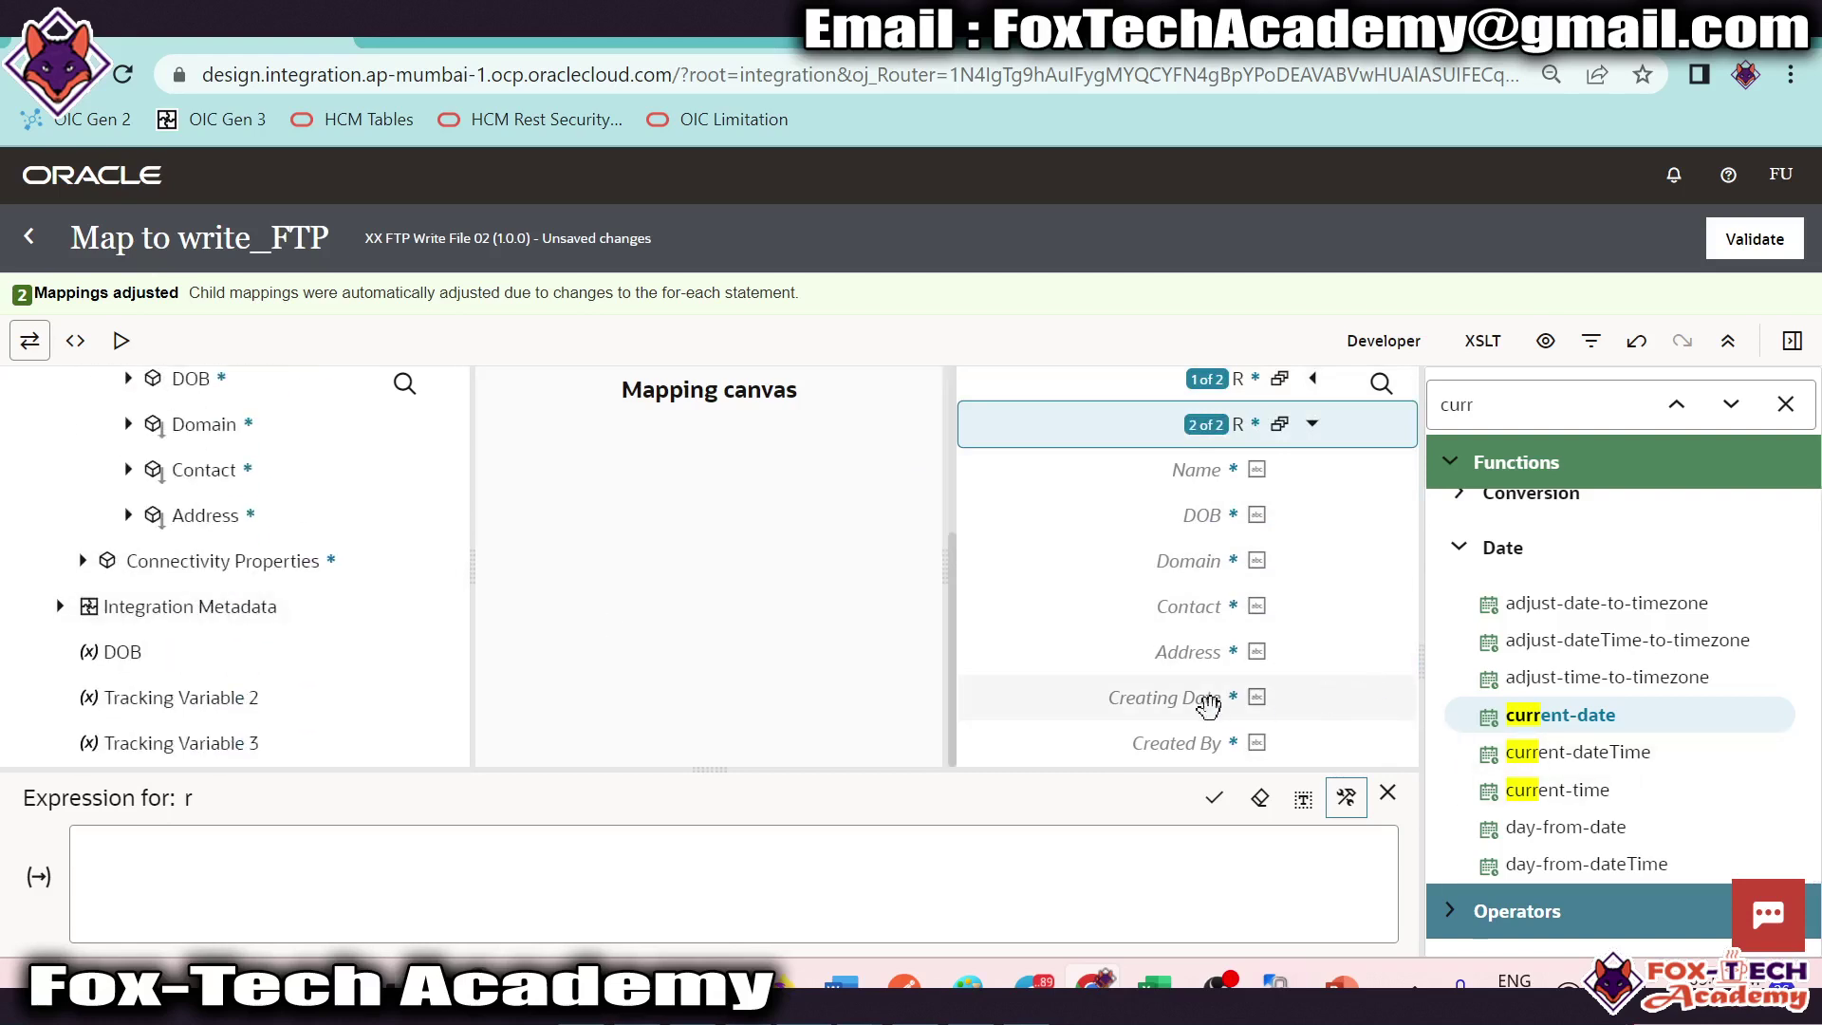
Step: Map fn:current-date () to the second R instance's Creating Date and the runtime metadata's Invoked By to its Created By
left_click_drag(1592, 723, 1279, 690)
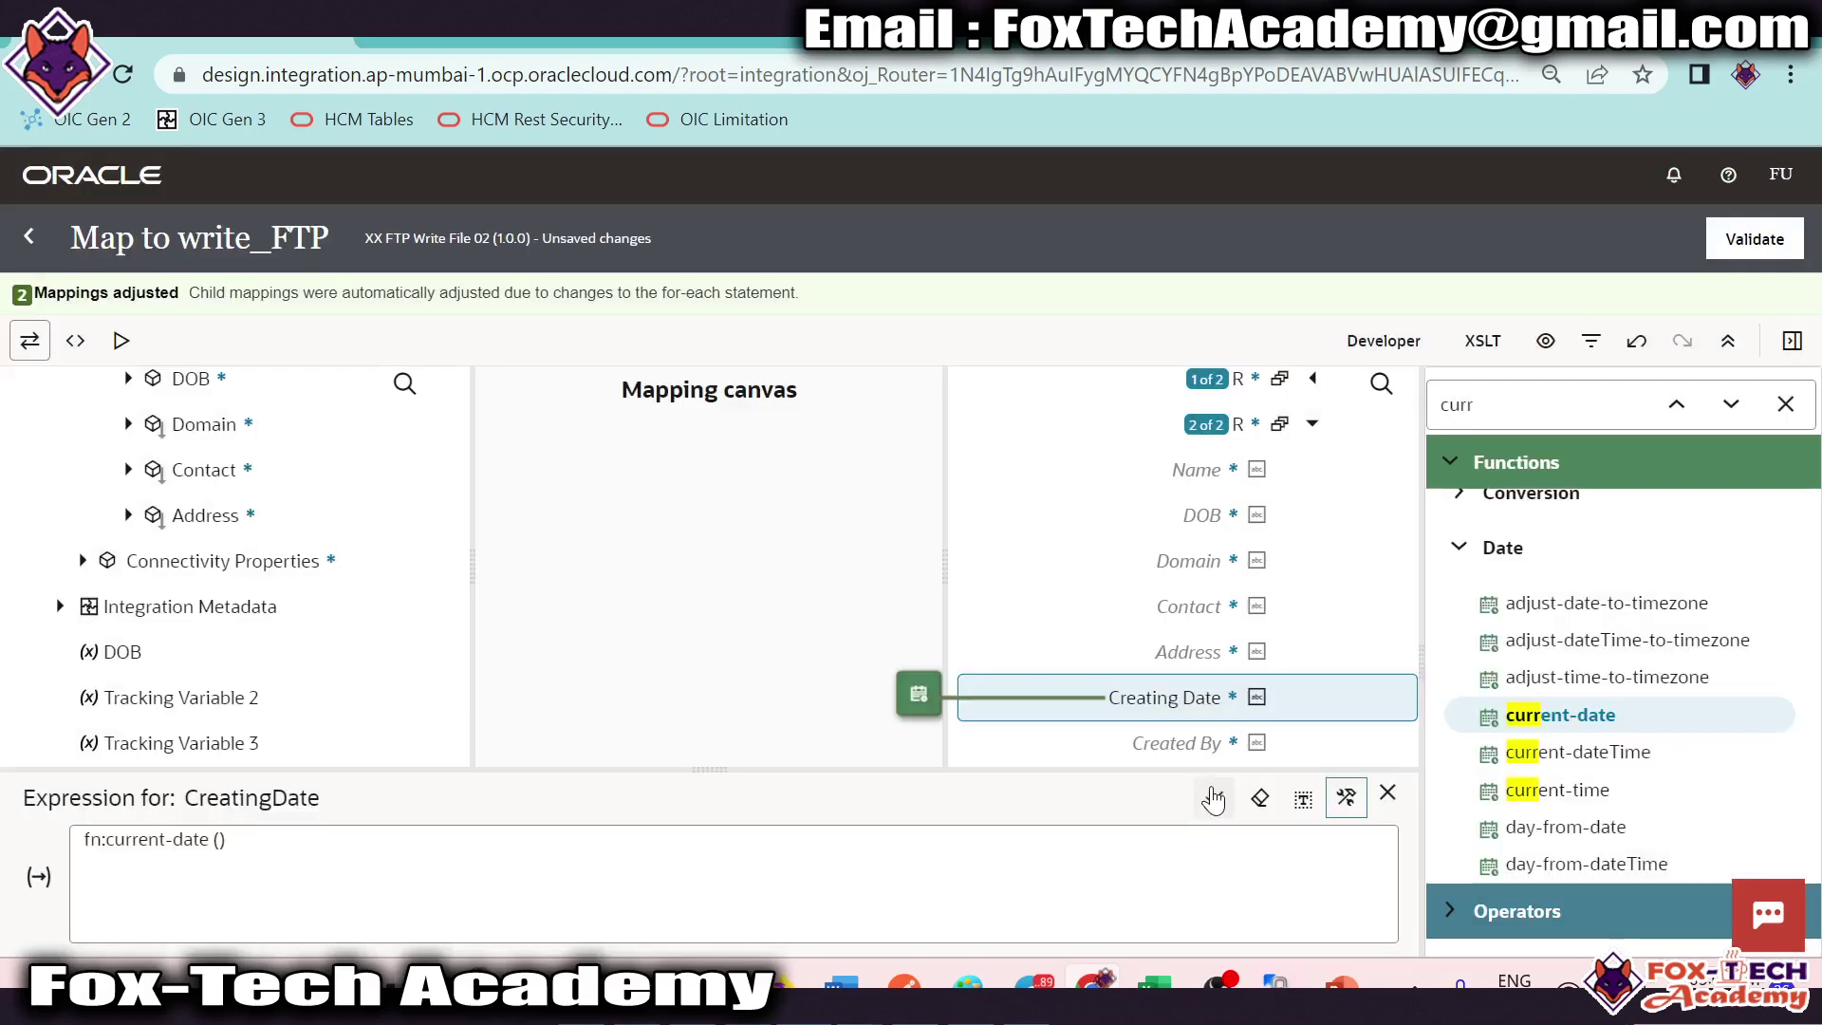
left_click(1201, 795)
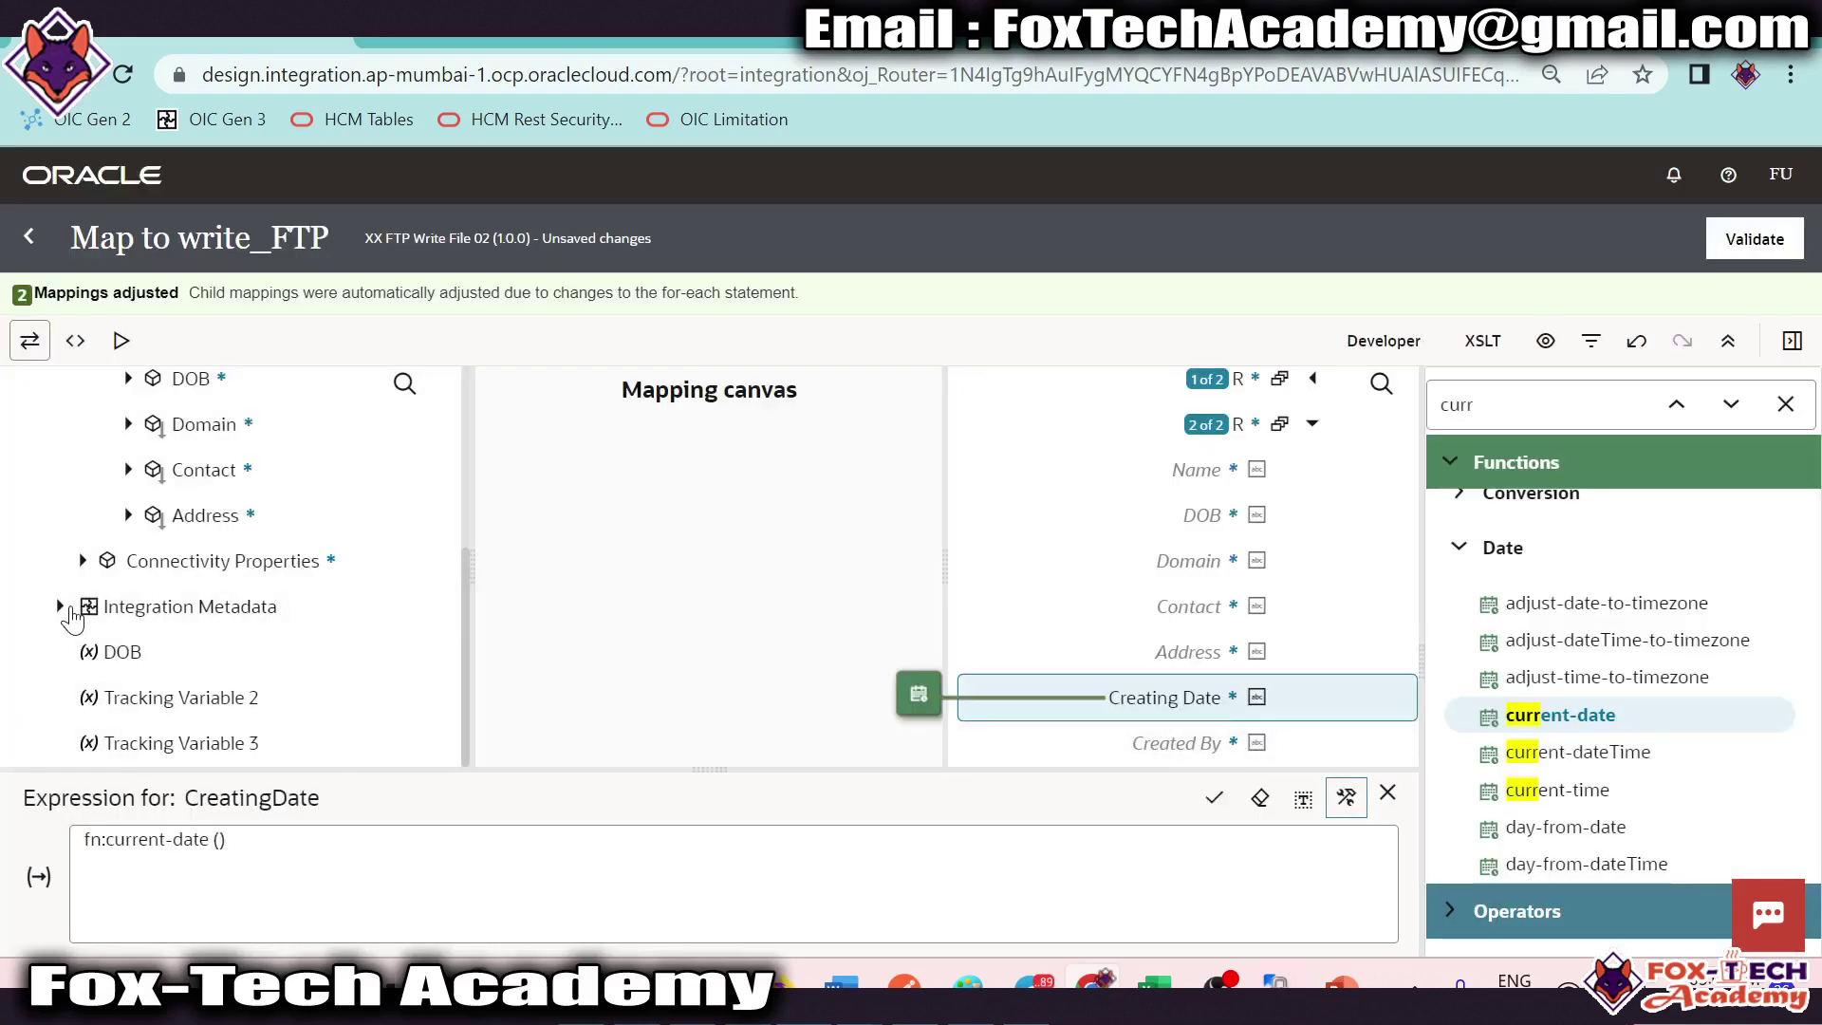
left_click(61, 607)
left_click(83, 652)
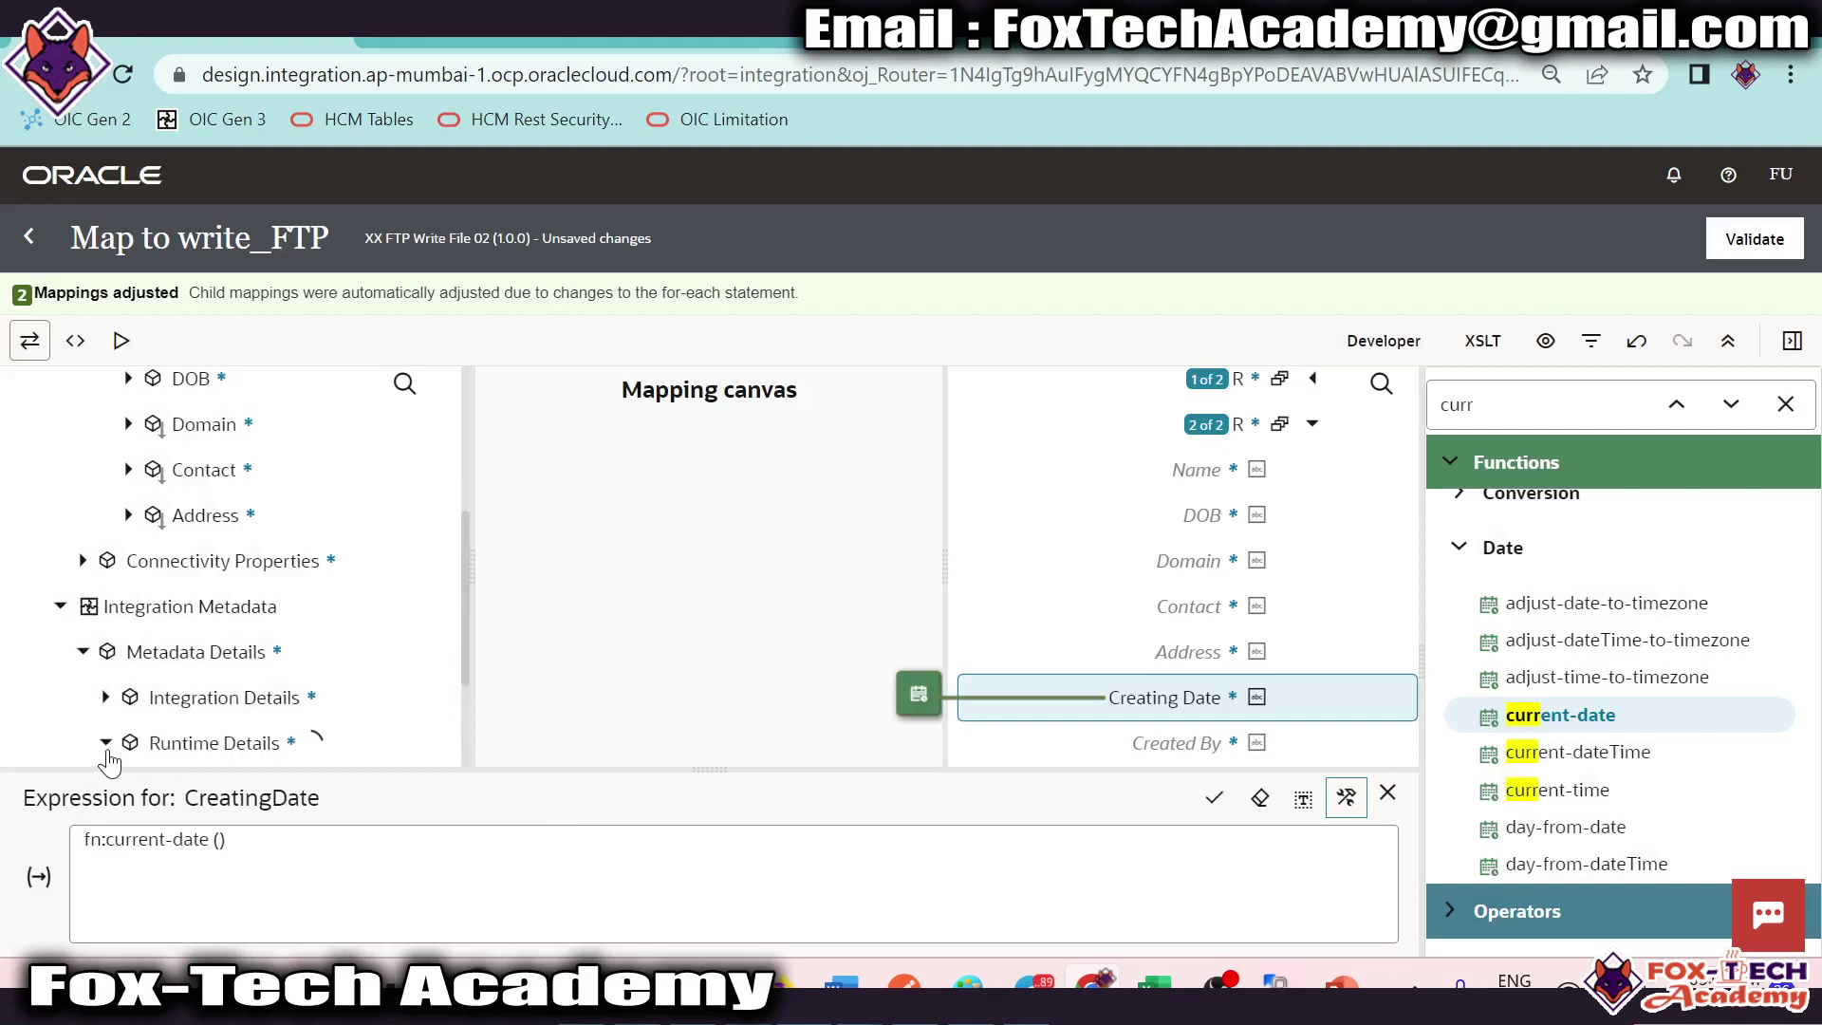
left_click_drag(189, 561, 1176, 736)
Step: Map the source Employee Data and its Address, Contact, Domain, DOB and Name fields to the second R instance and its matching fields
scroll(269, 548, "up", 5)
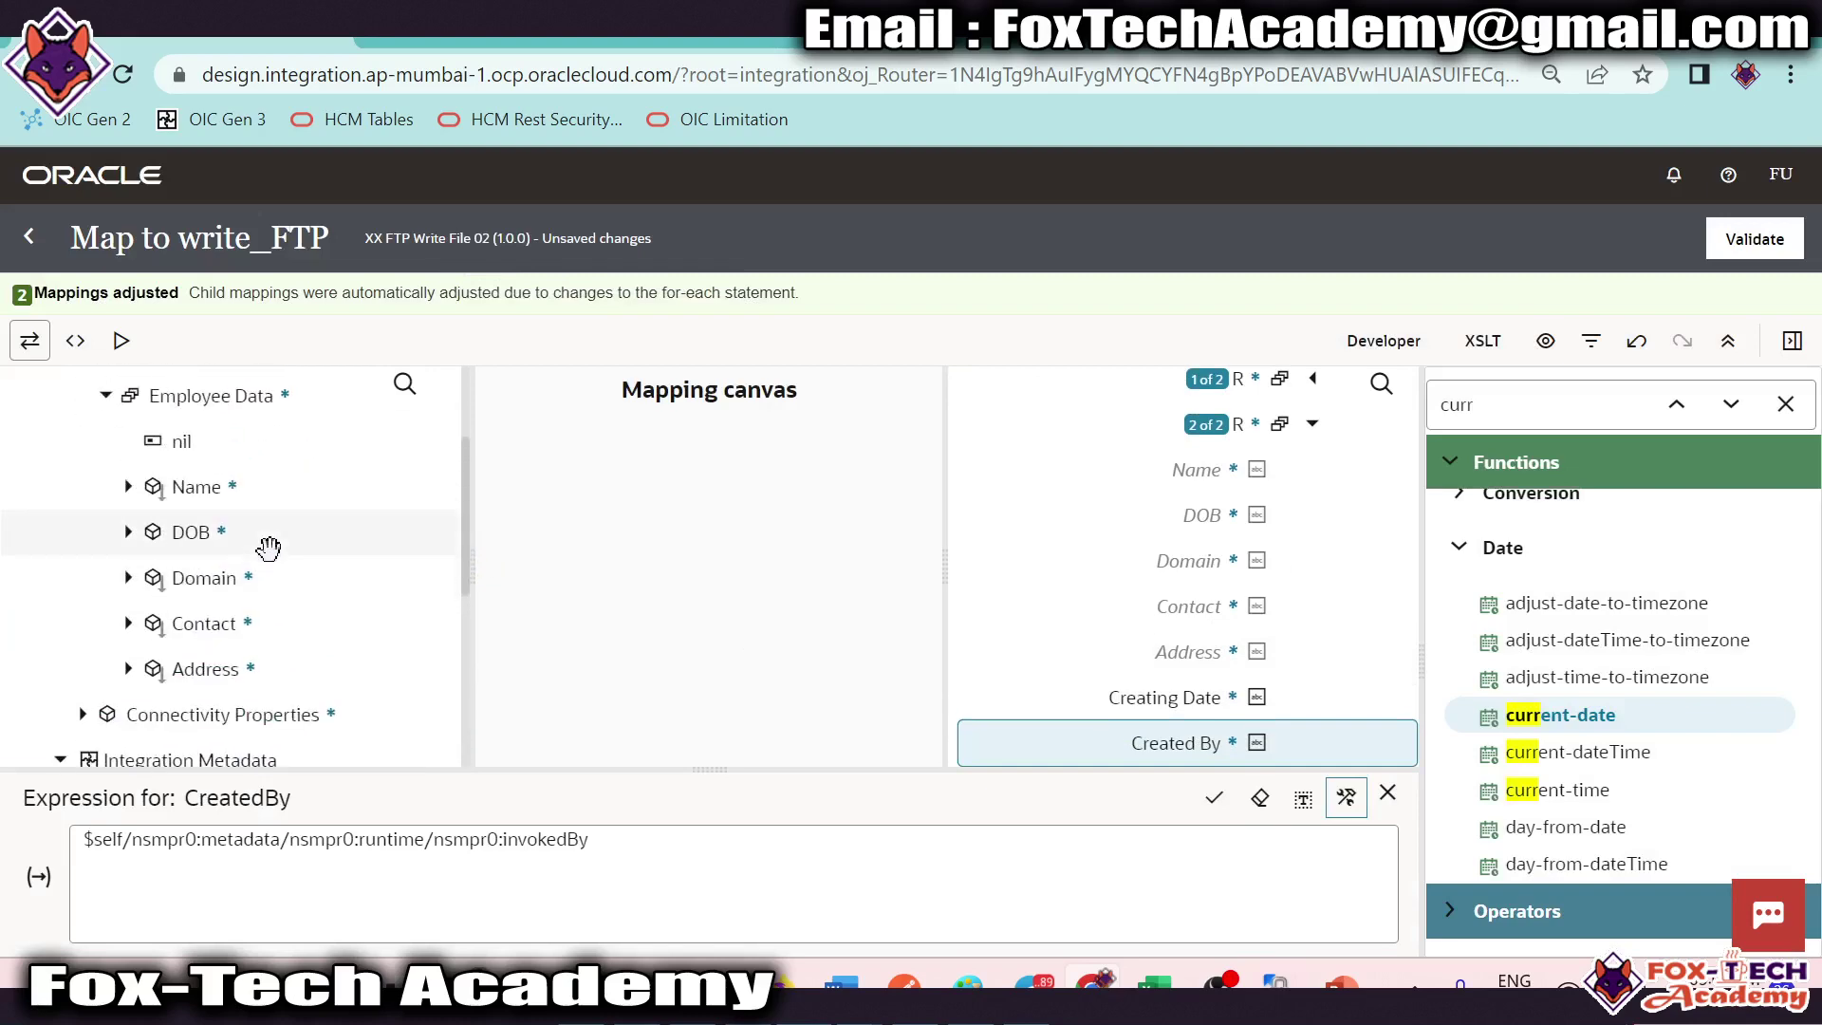
left_click_drag(270, 674, 1176, 752)
left_click_drag(203, 623, 1181, 706)
left_click_drag(190, 577, 1058, 710)
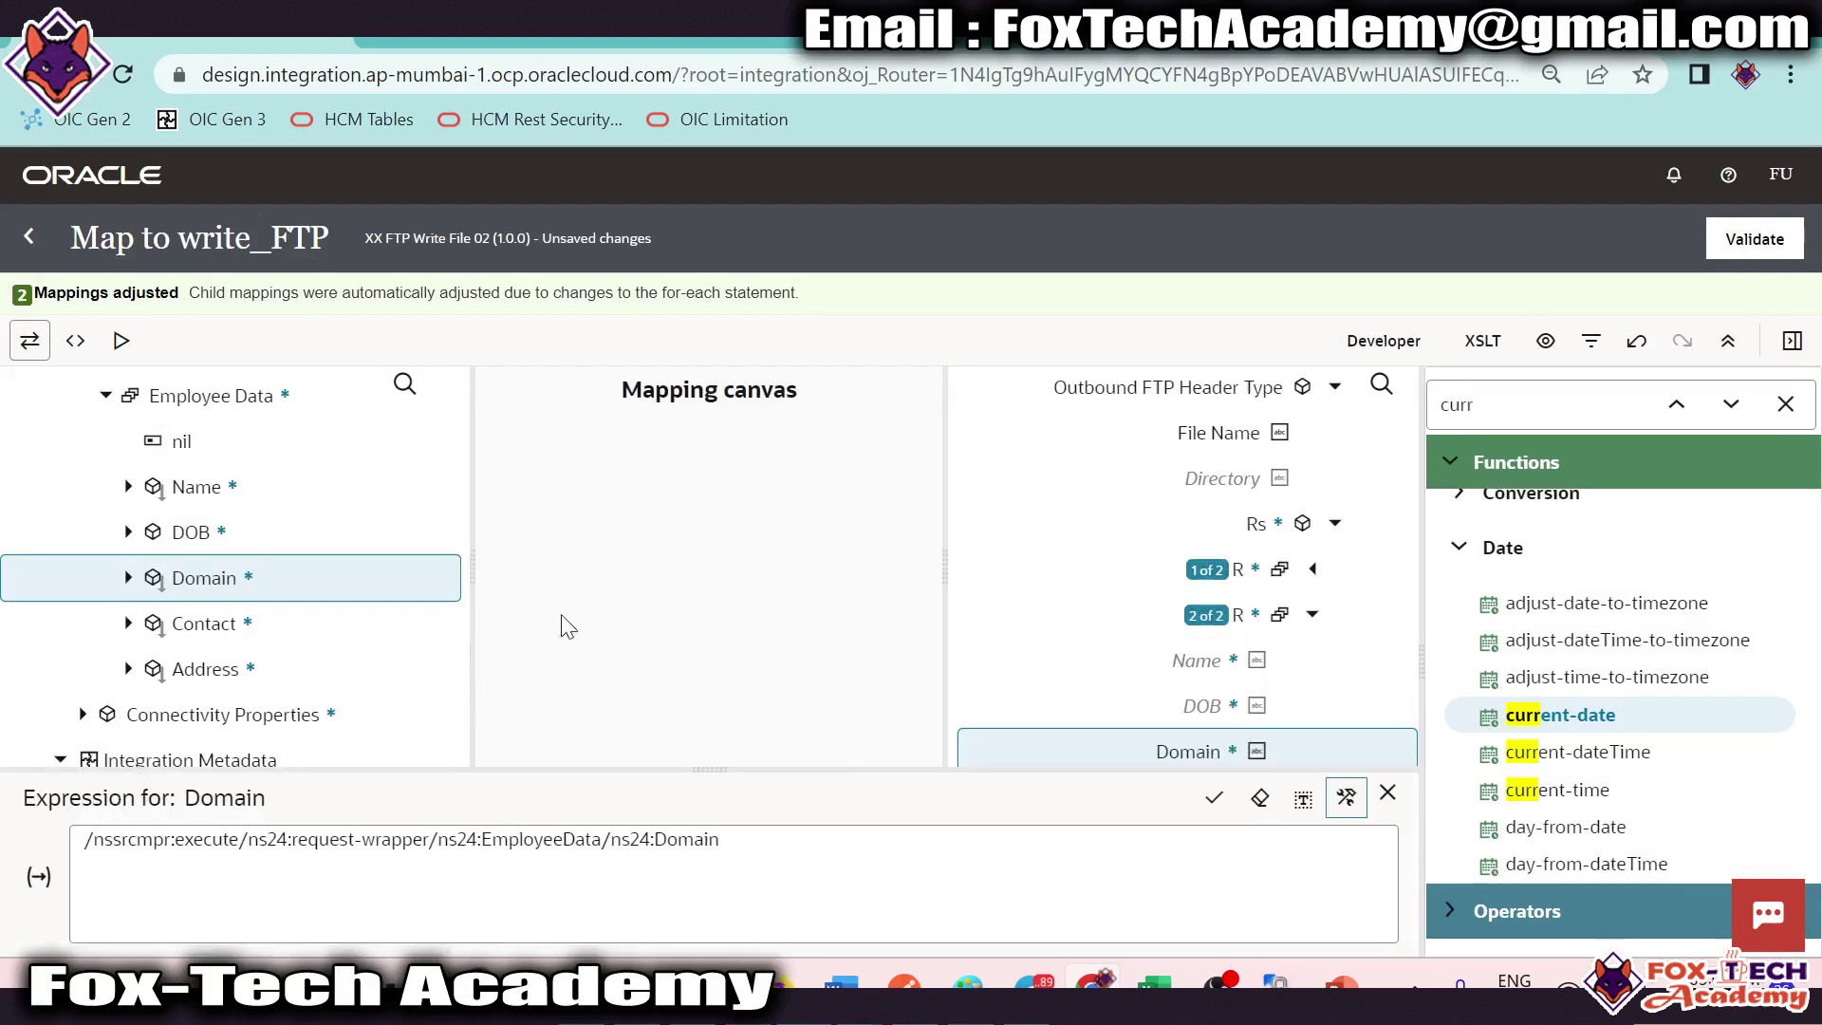
left_click_drag(185, 532, 1081, 704)
left_click_drag(194, 486, 1186, 661)
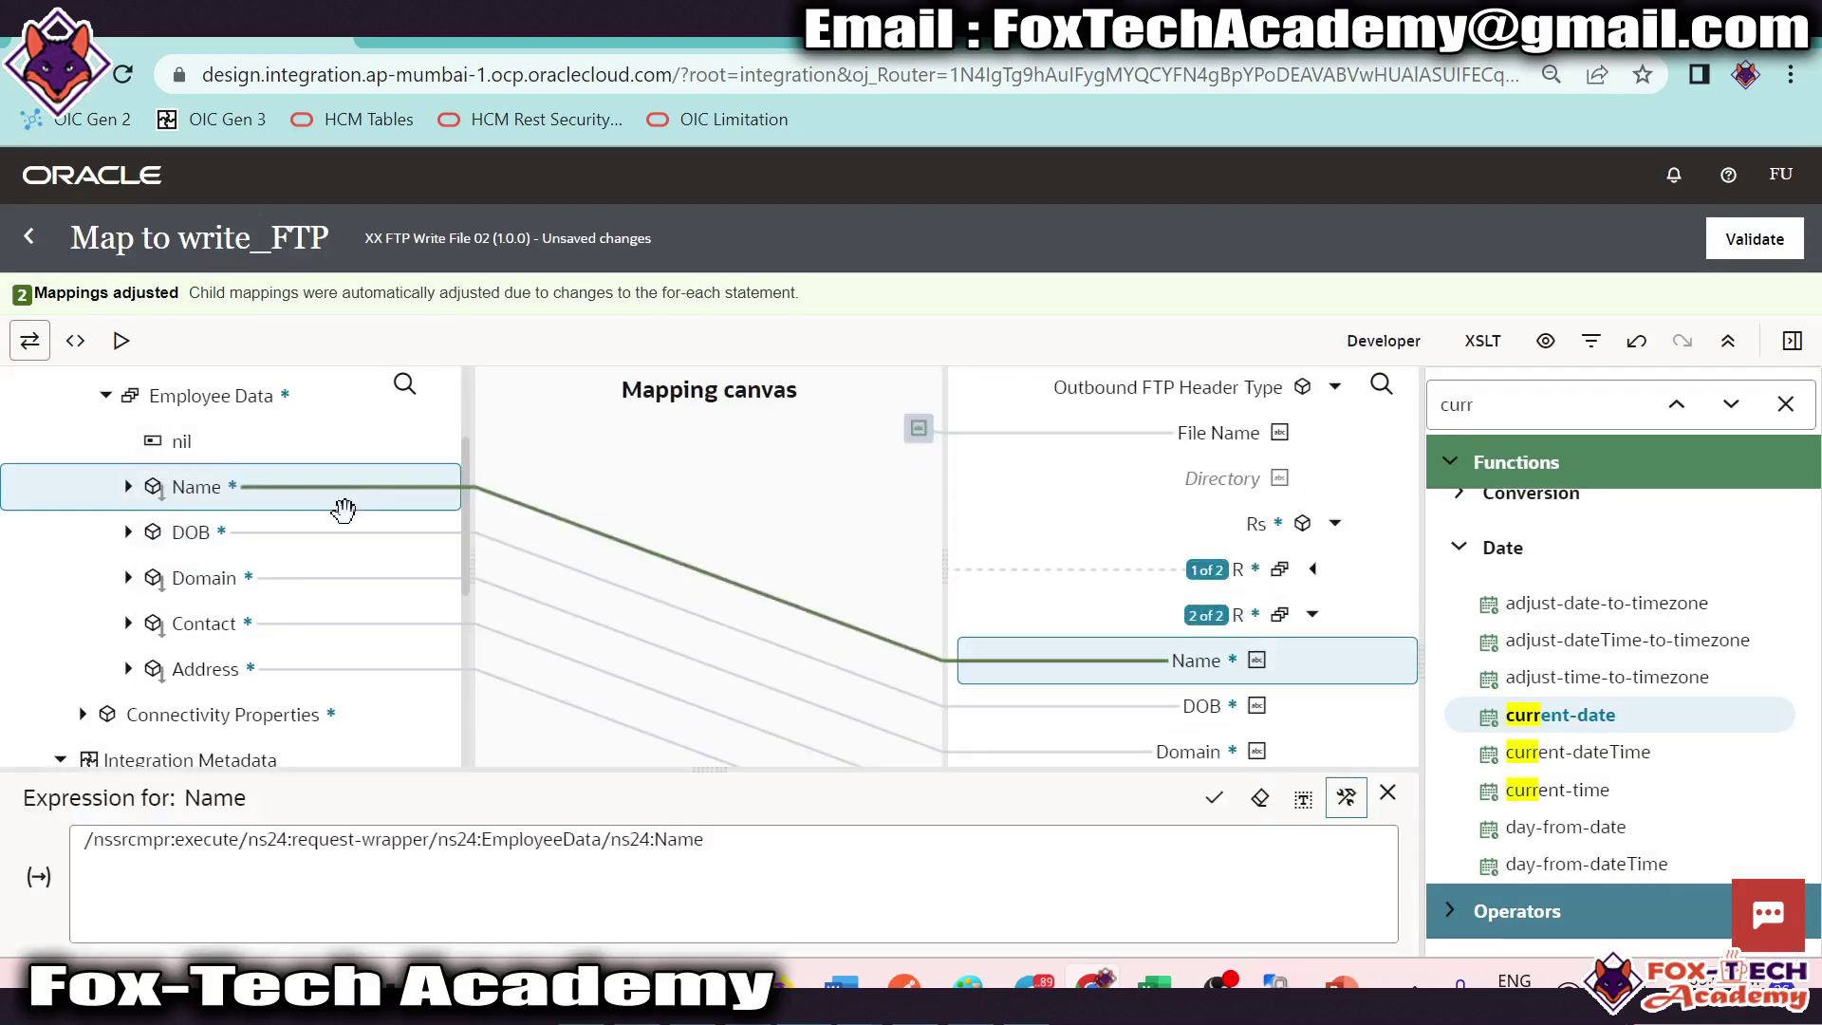
left_click_drag(190, 397, 1205, 603)
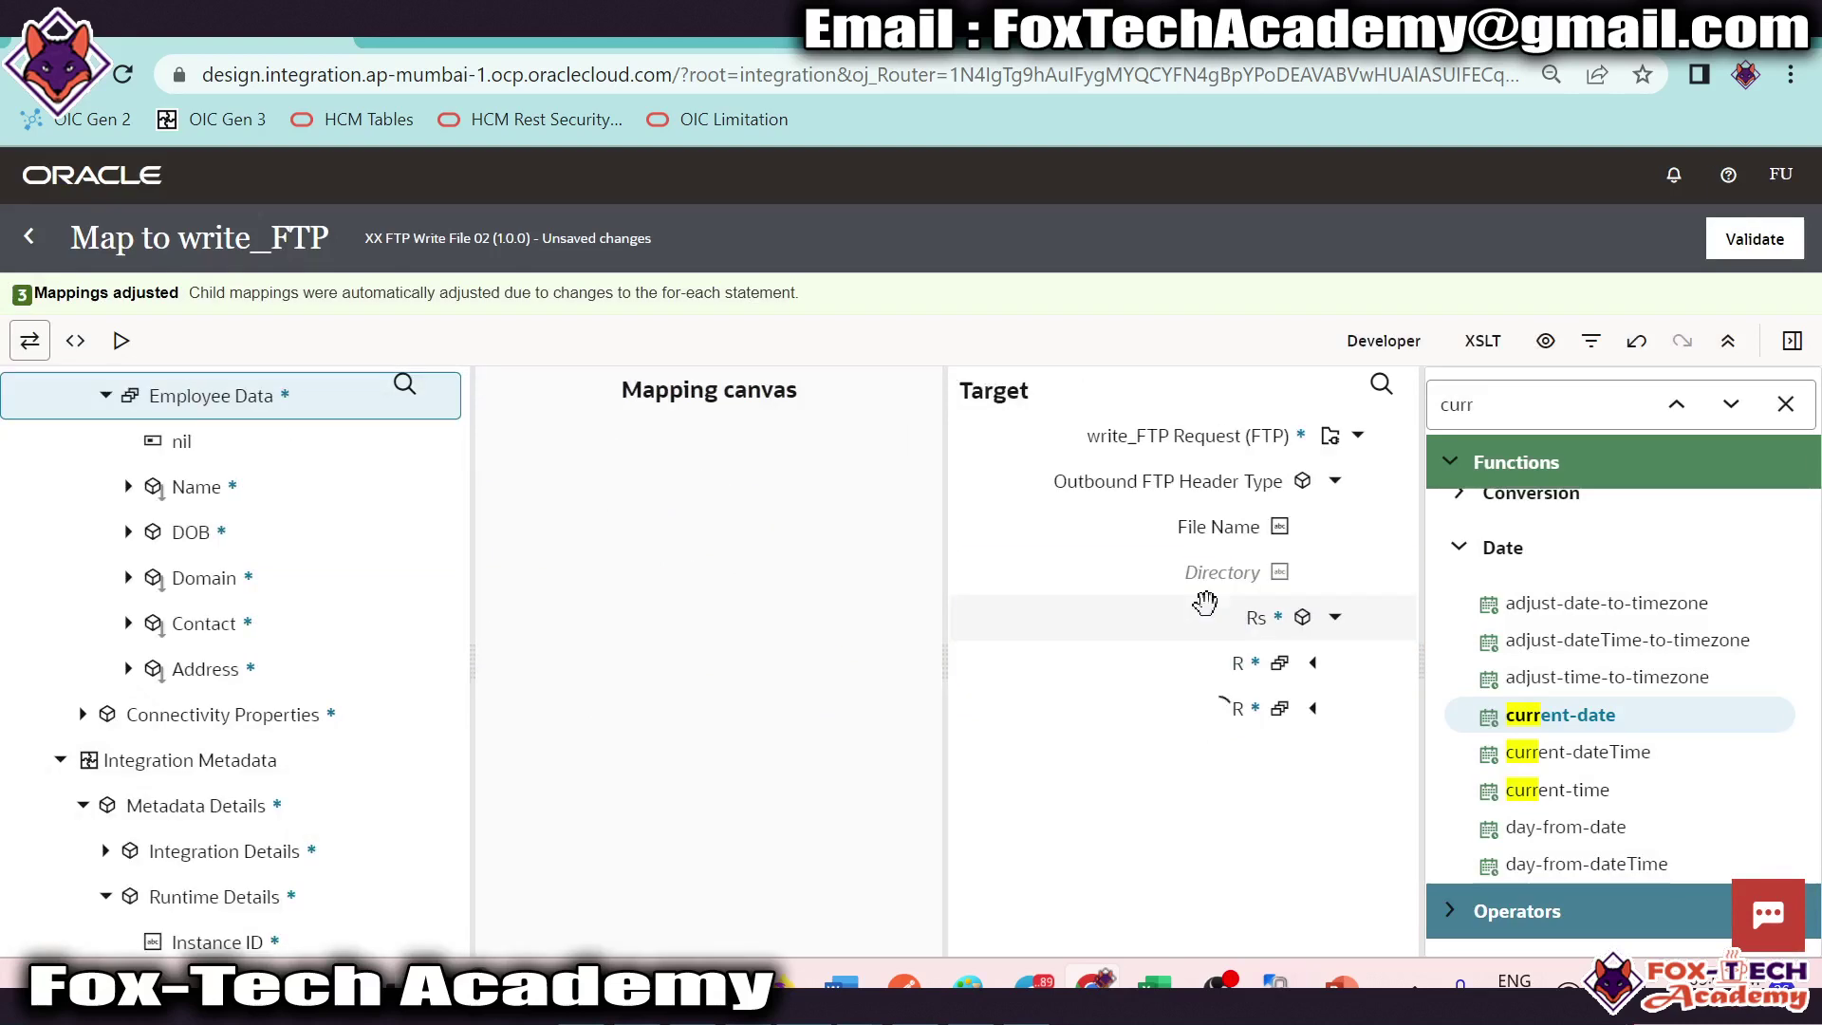
scroll(1282, 529, "down", 1)
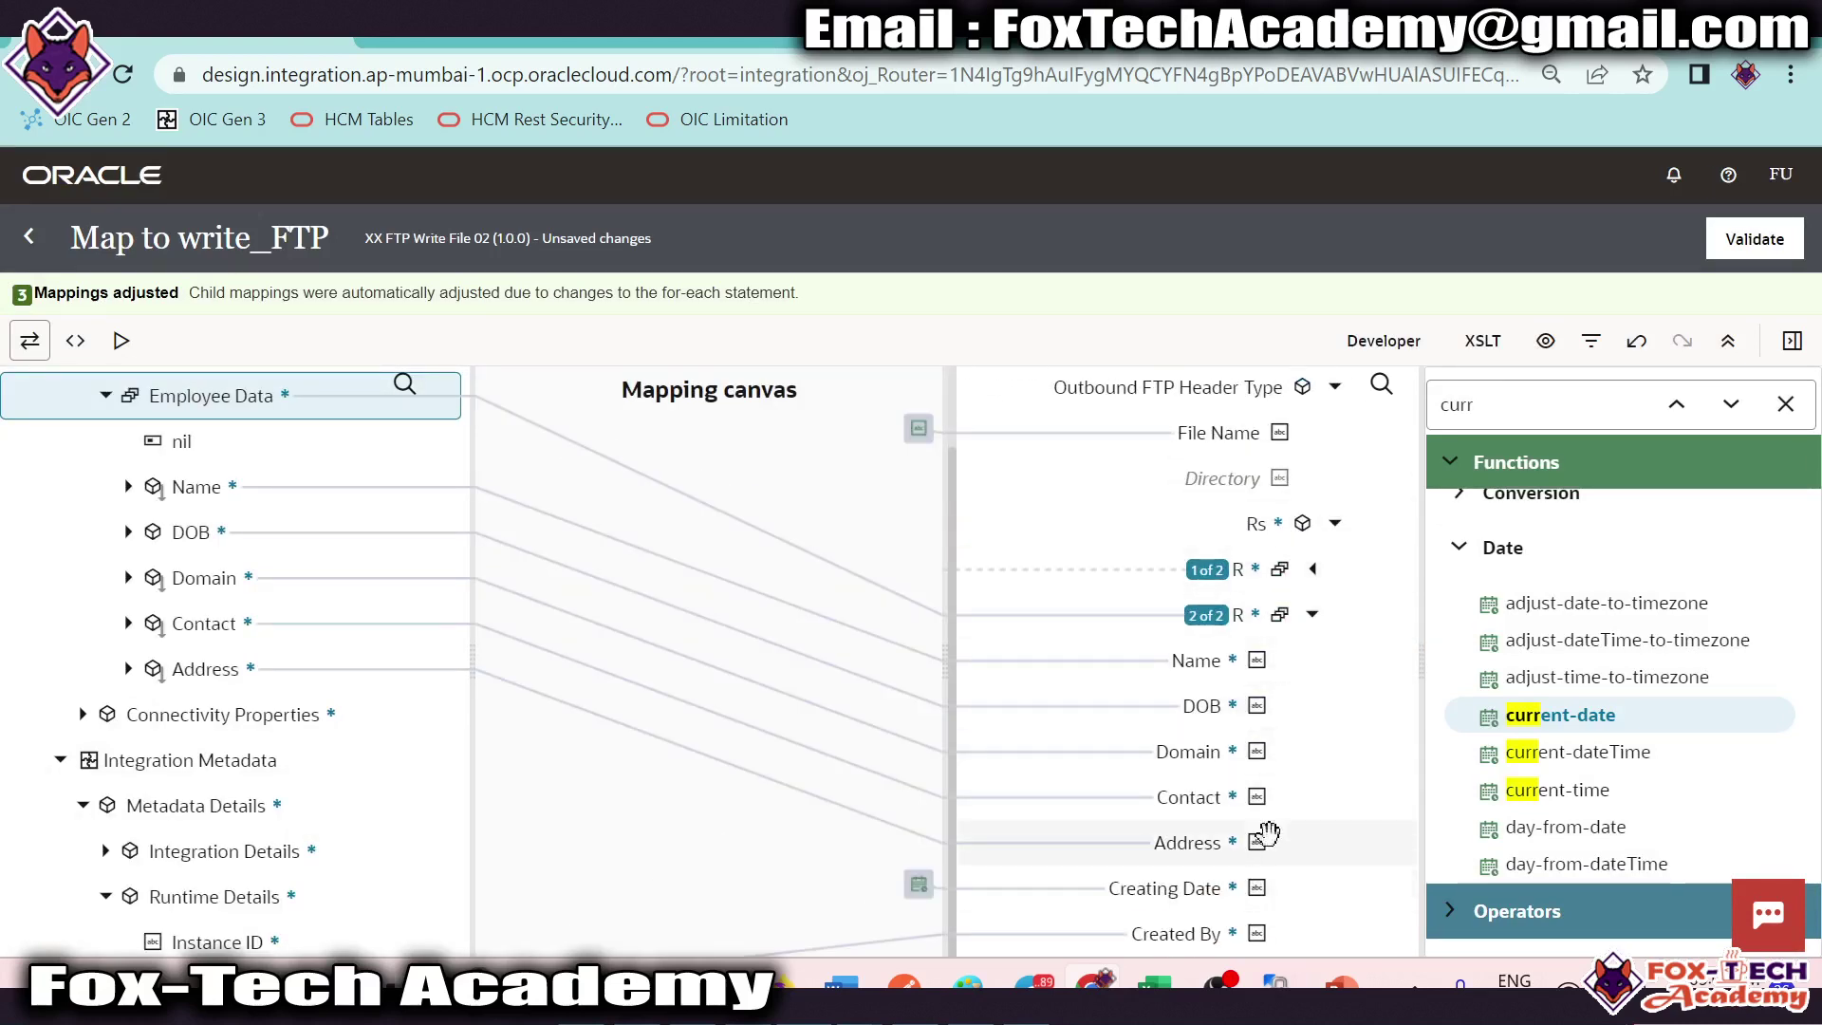
Step: Validate the write_FTP mapping and return to the integration flow
left_click(1744, 249)
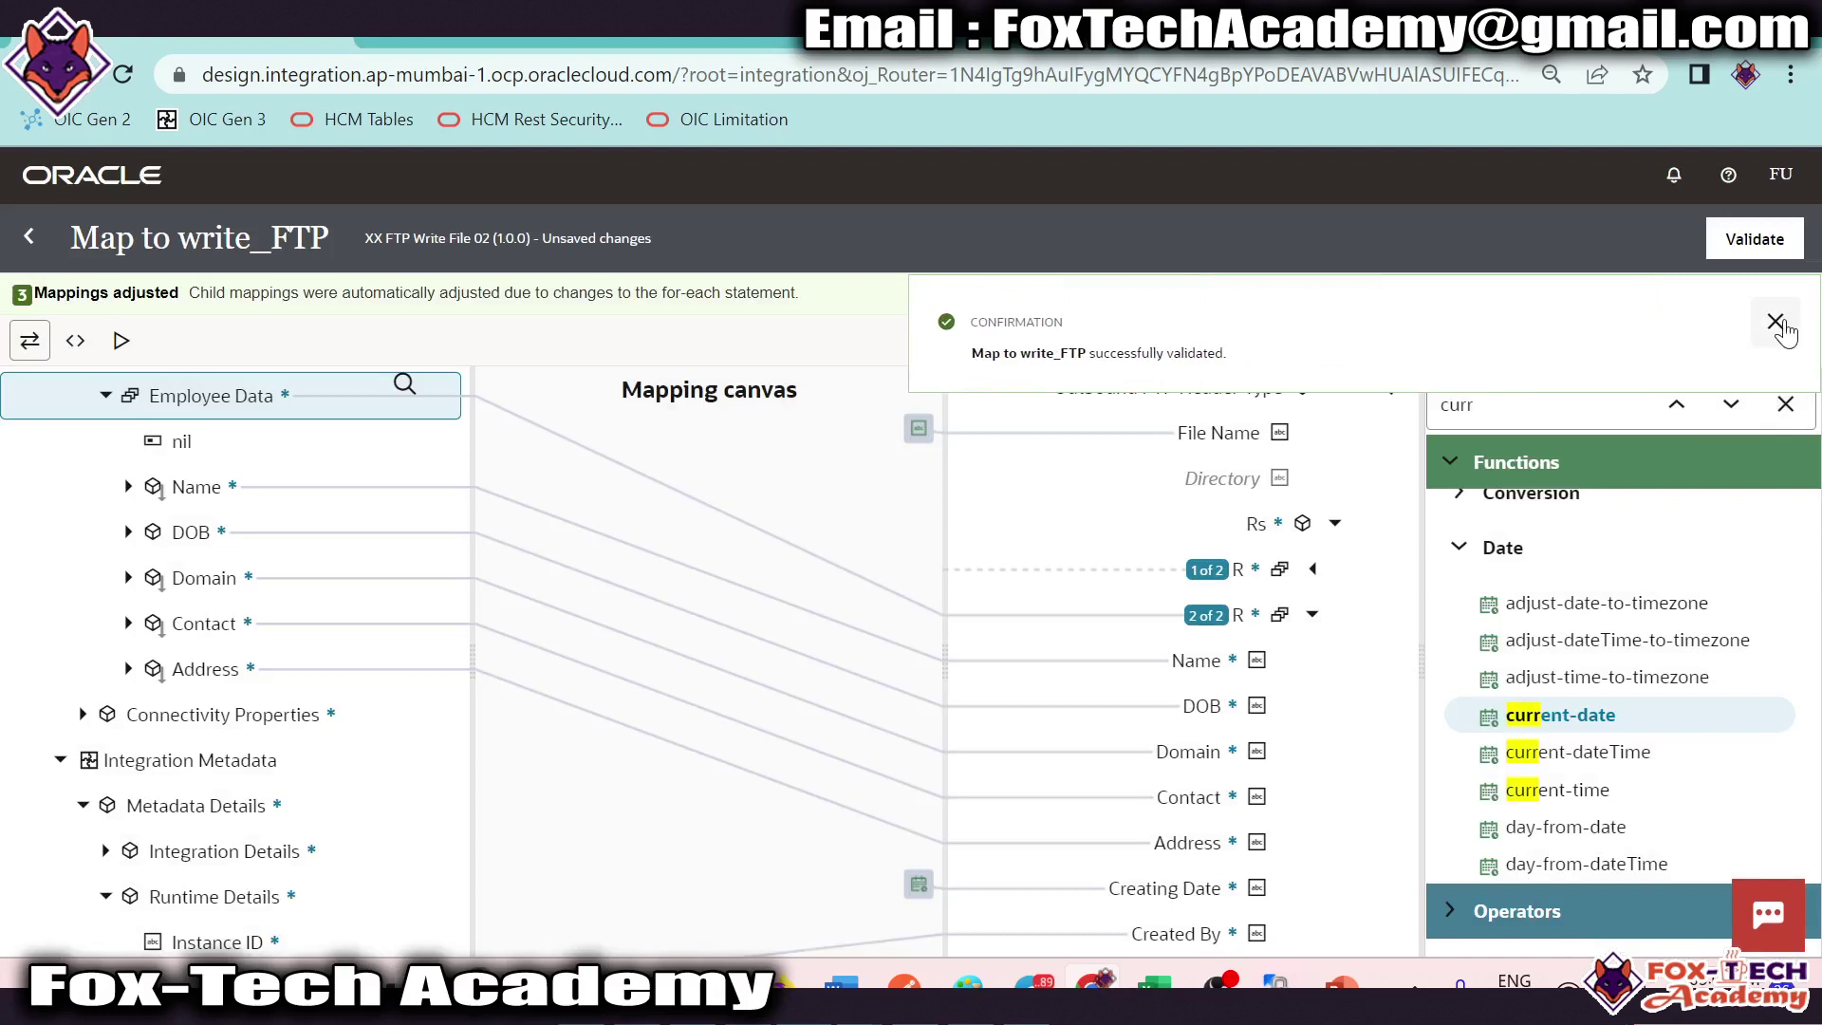
left_click(1775, 323)
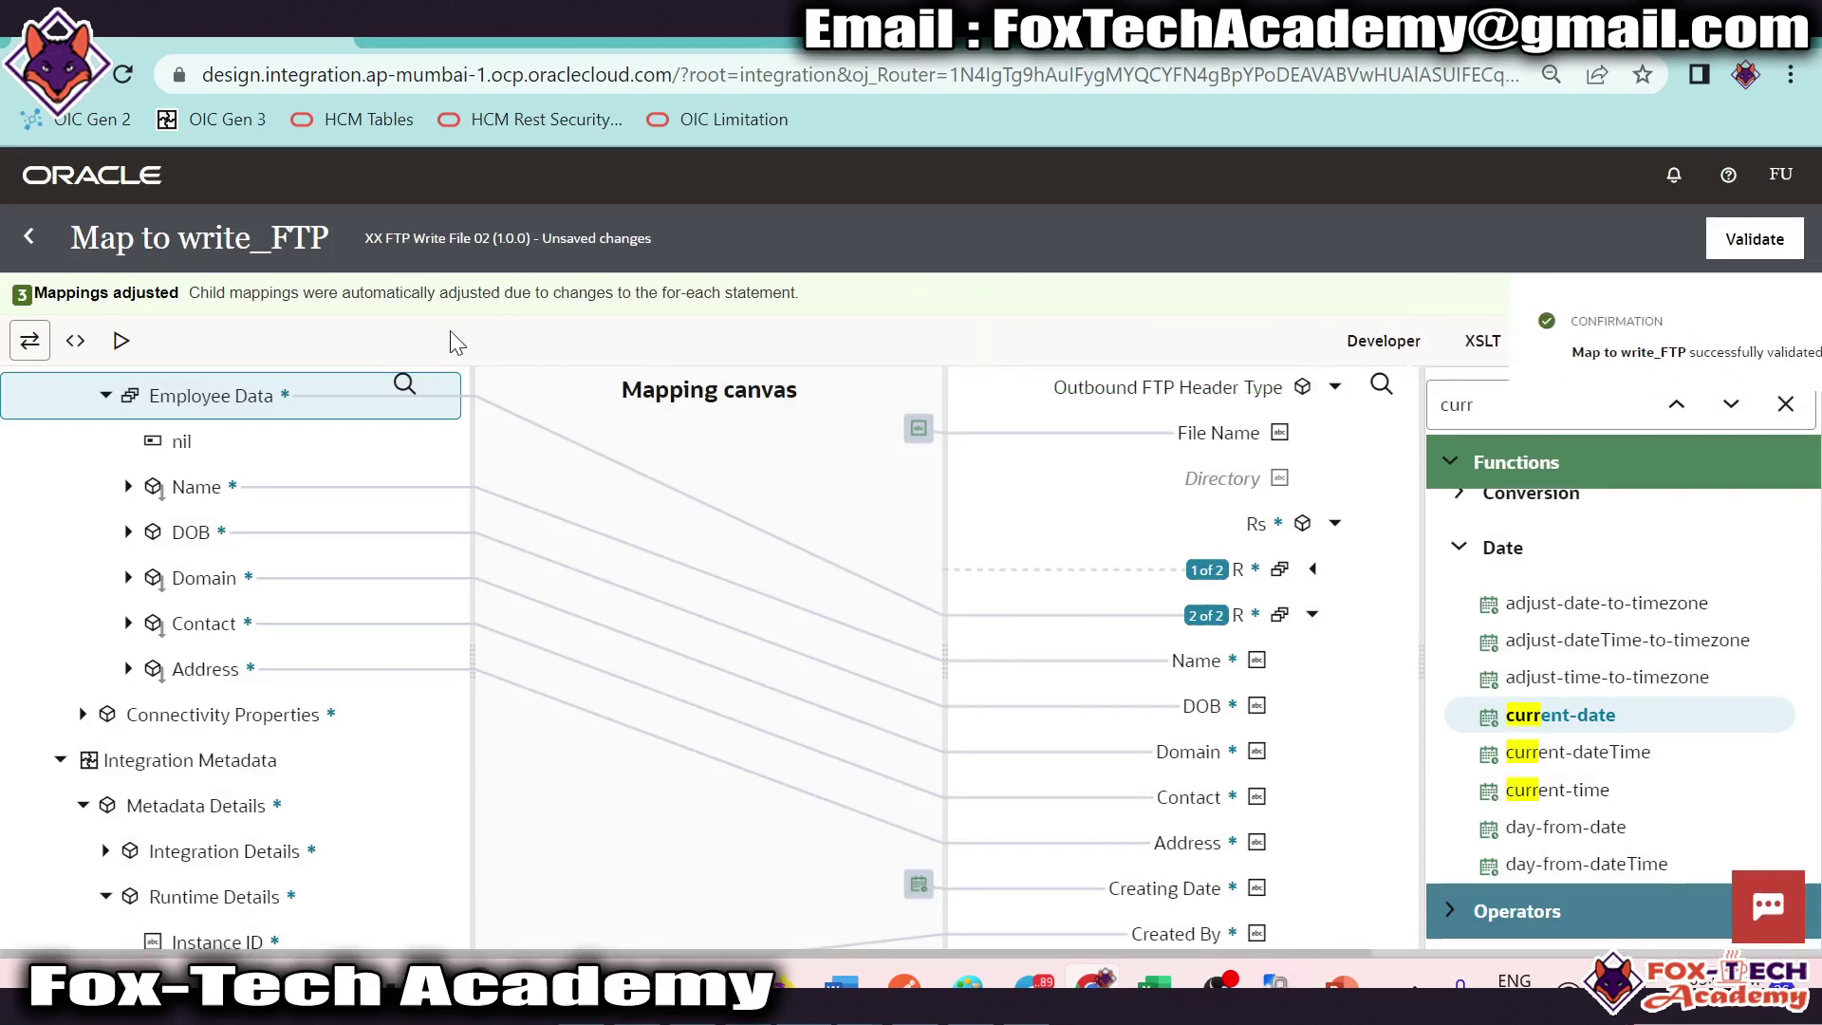
left_click(28, 236)
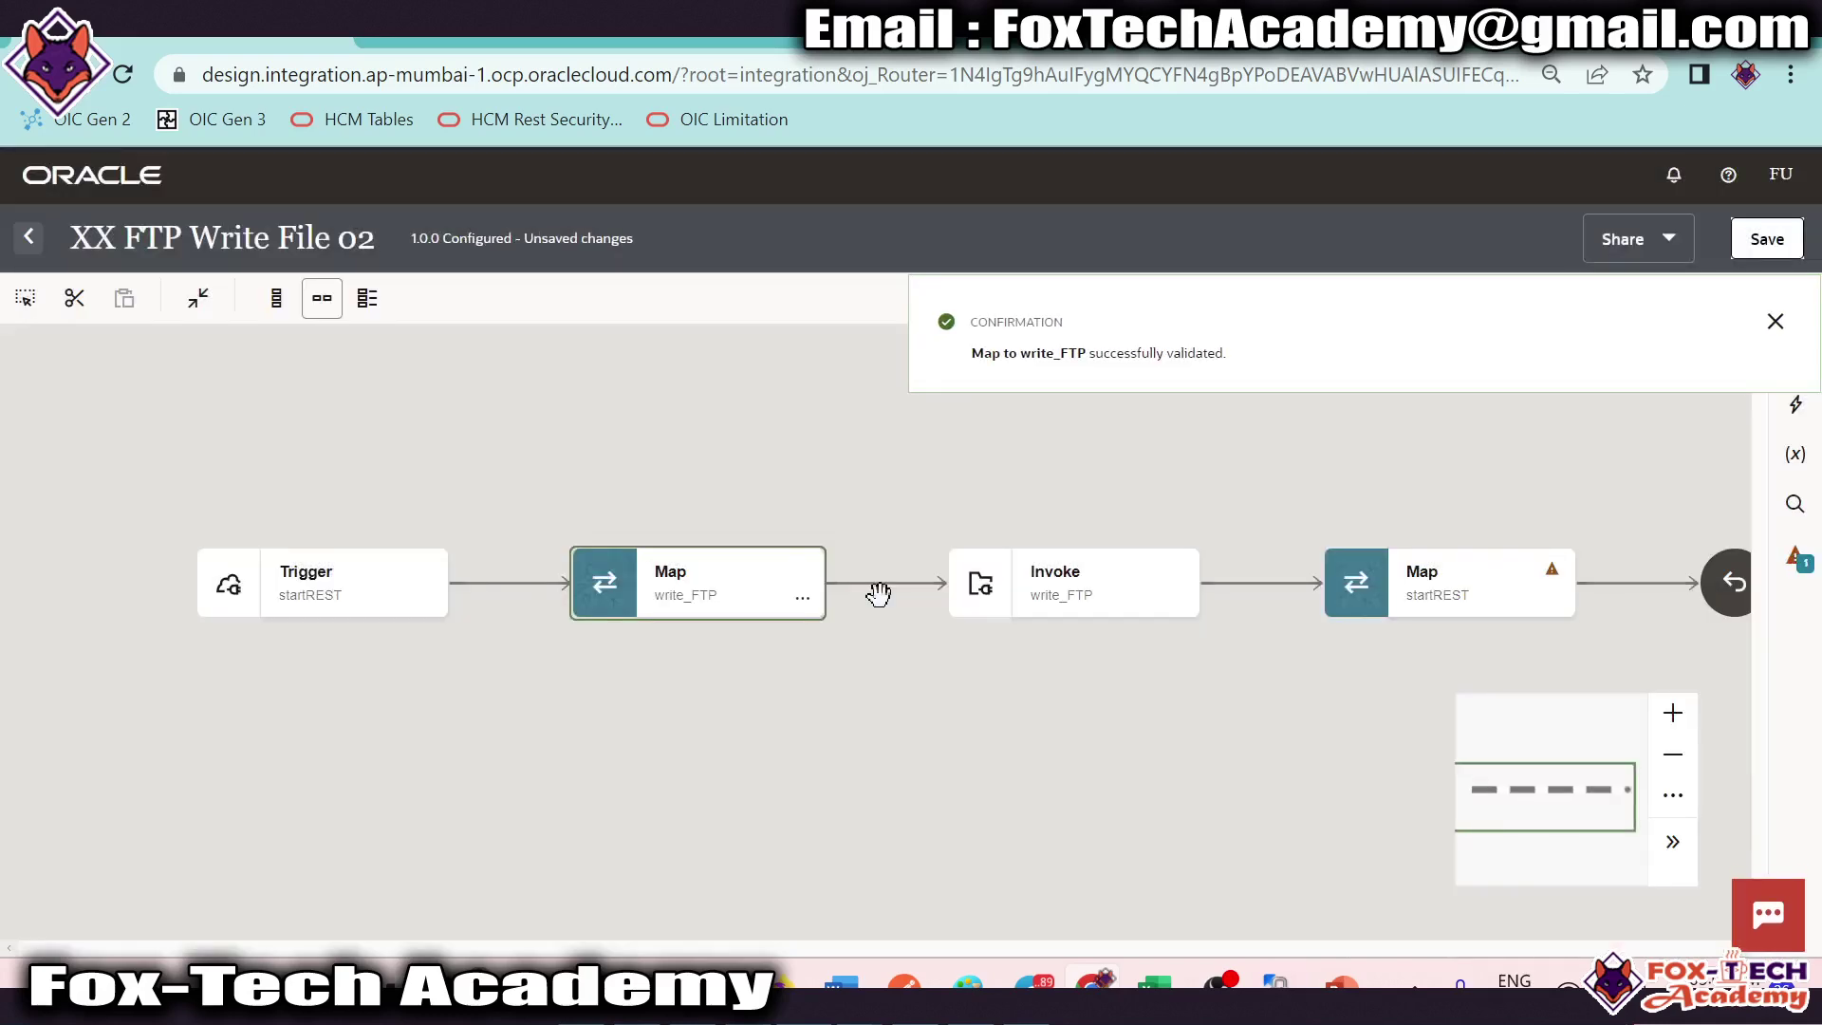
Step: Open the startREST response mapping and clear the expression of the File Name target under Response Data
left_click_drag(1512, 468, 1356, 468)
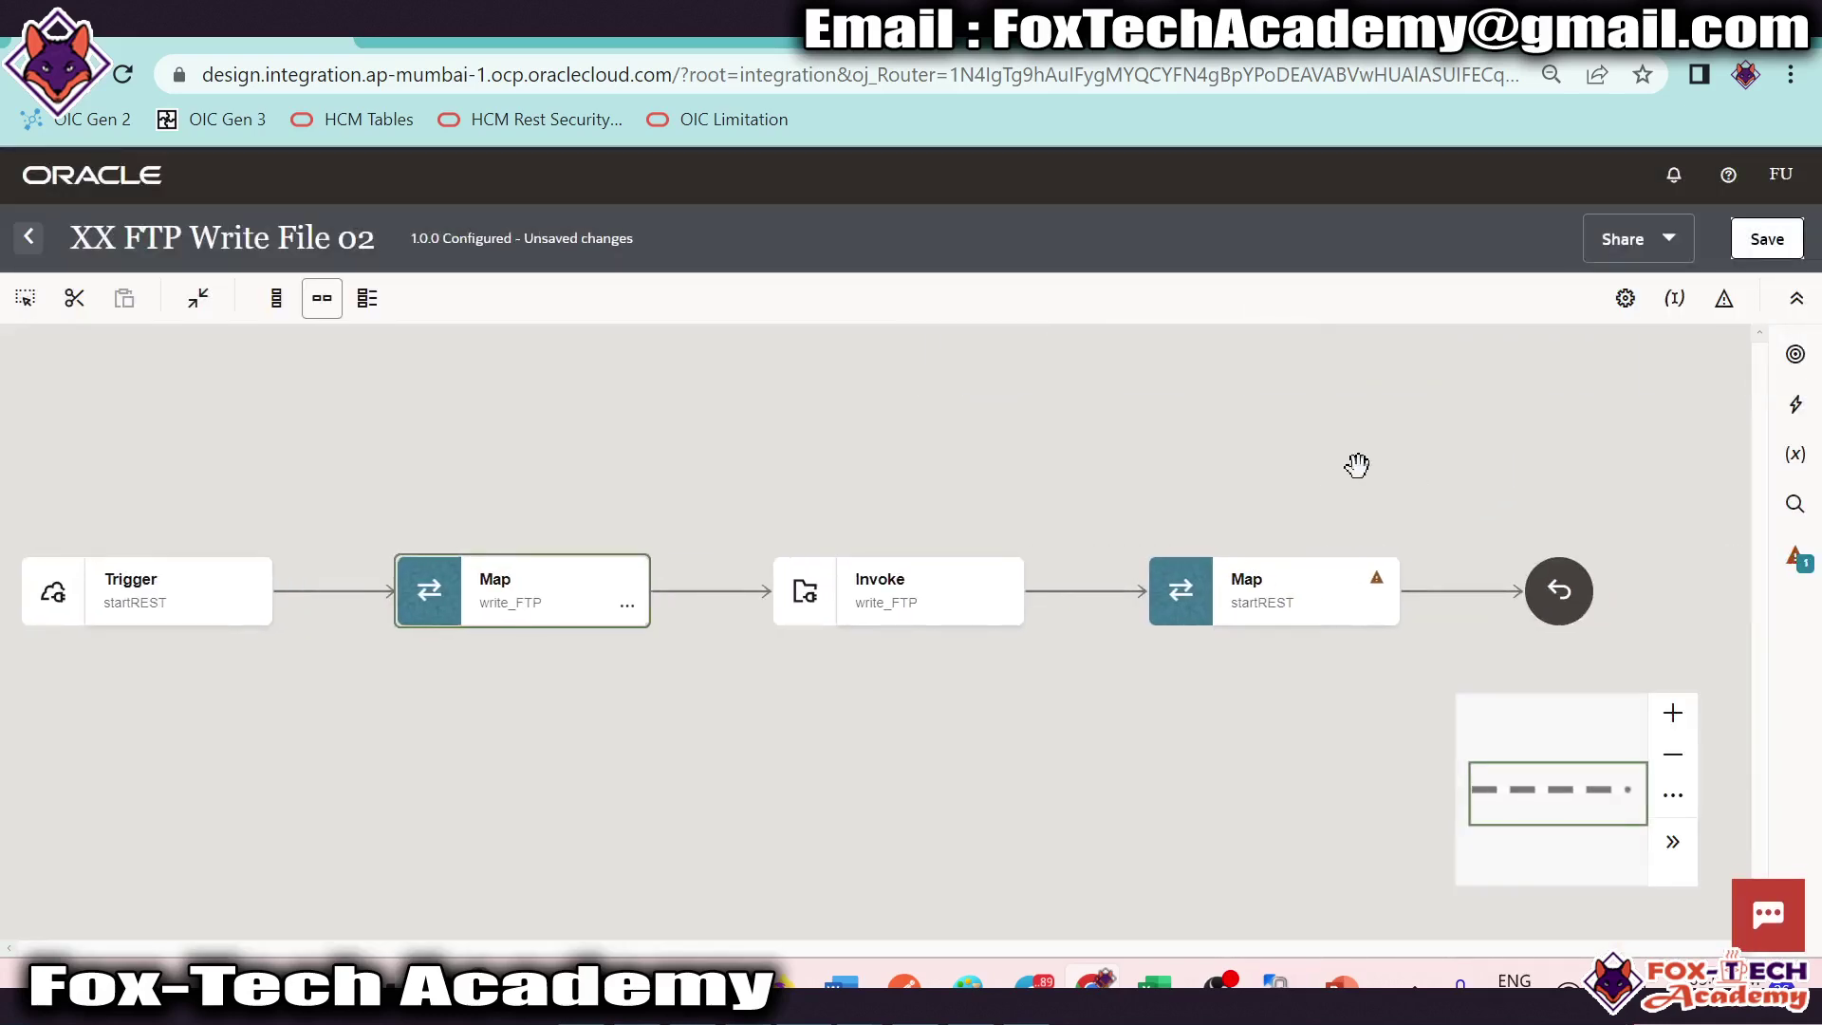
left_click_drag(1138, 681, 968, 711)
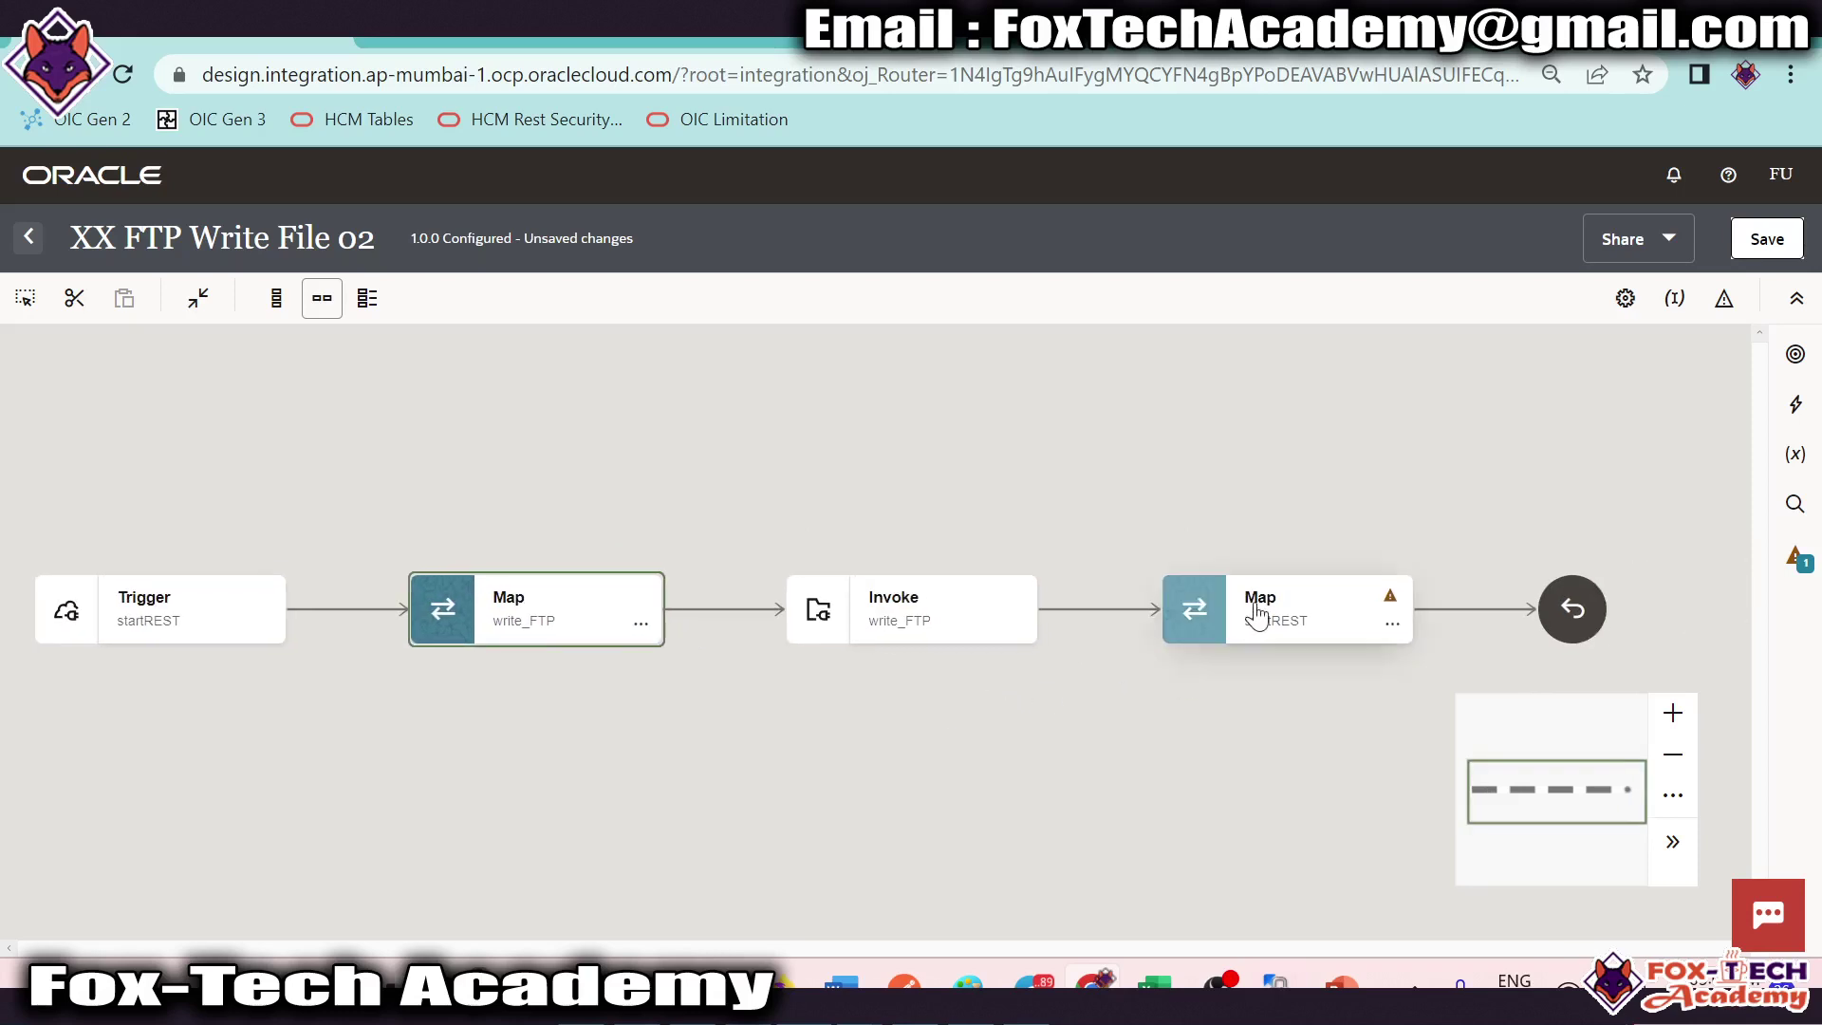
double_click(1256, 633)
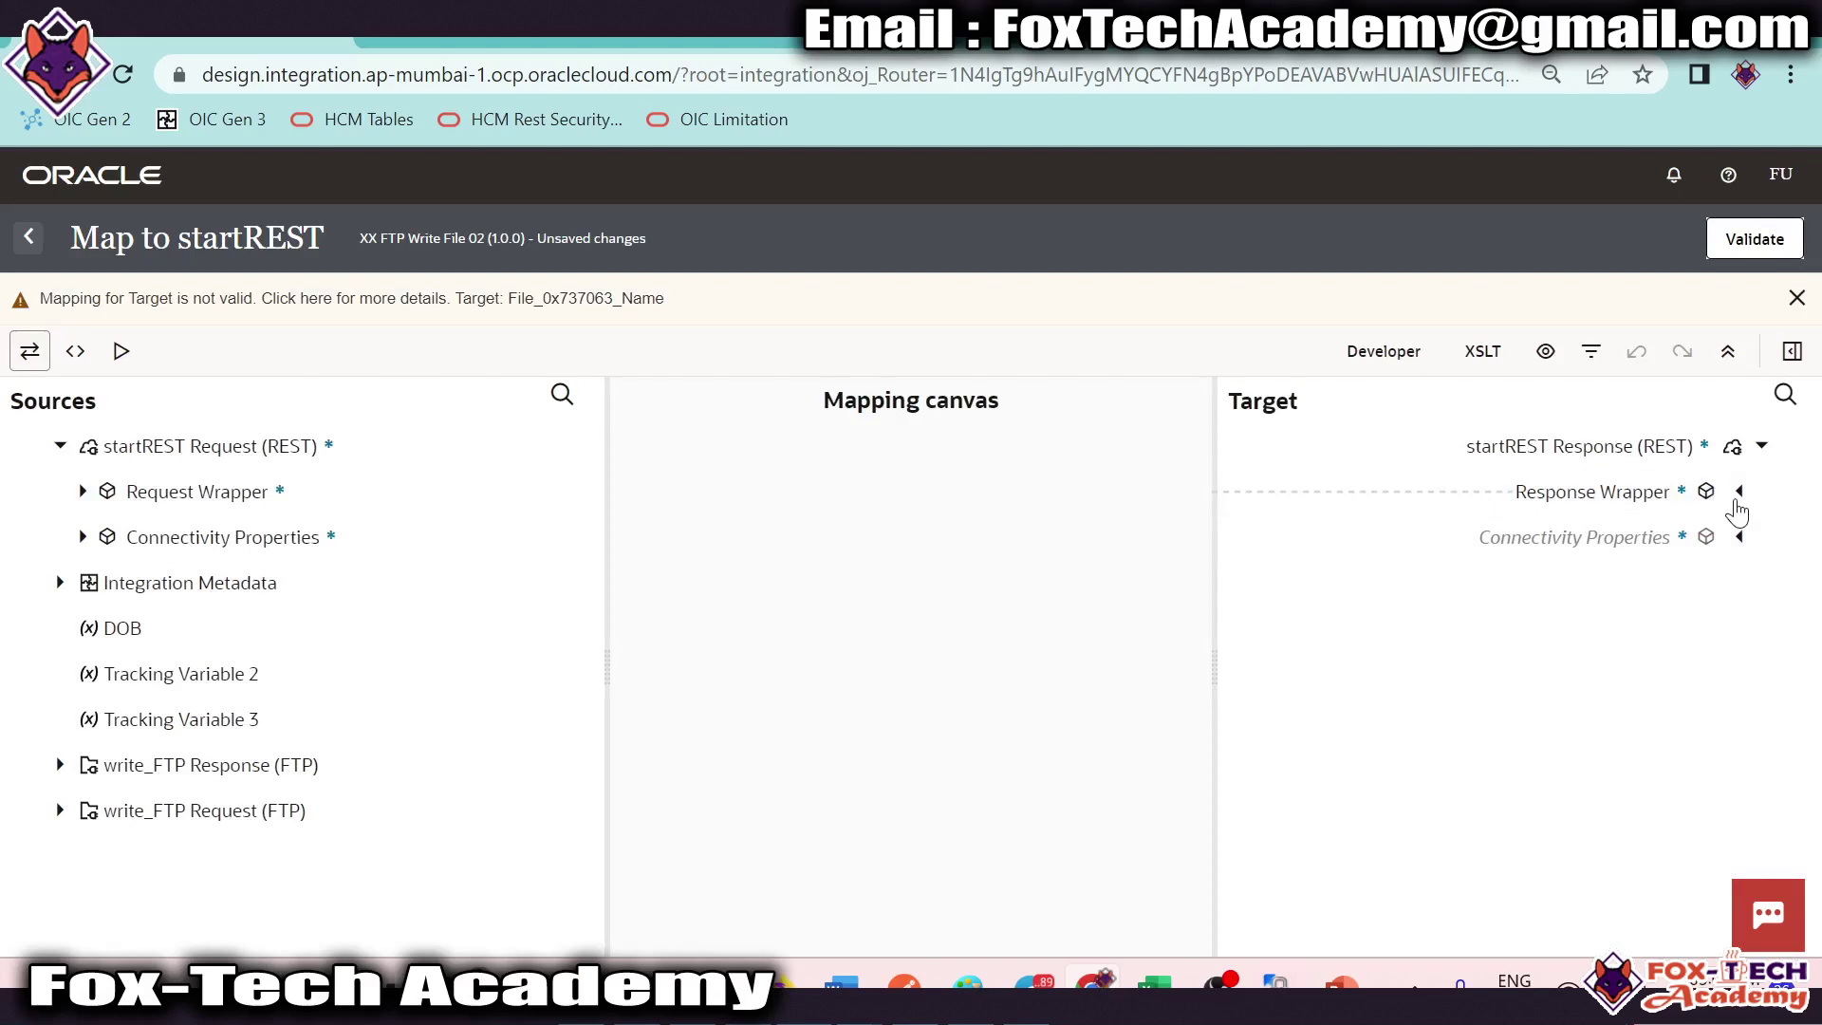
left_click(1738, 490)
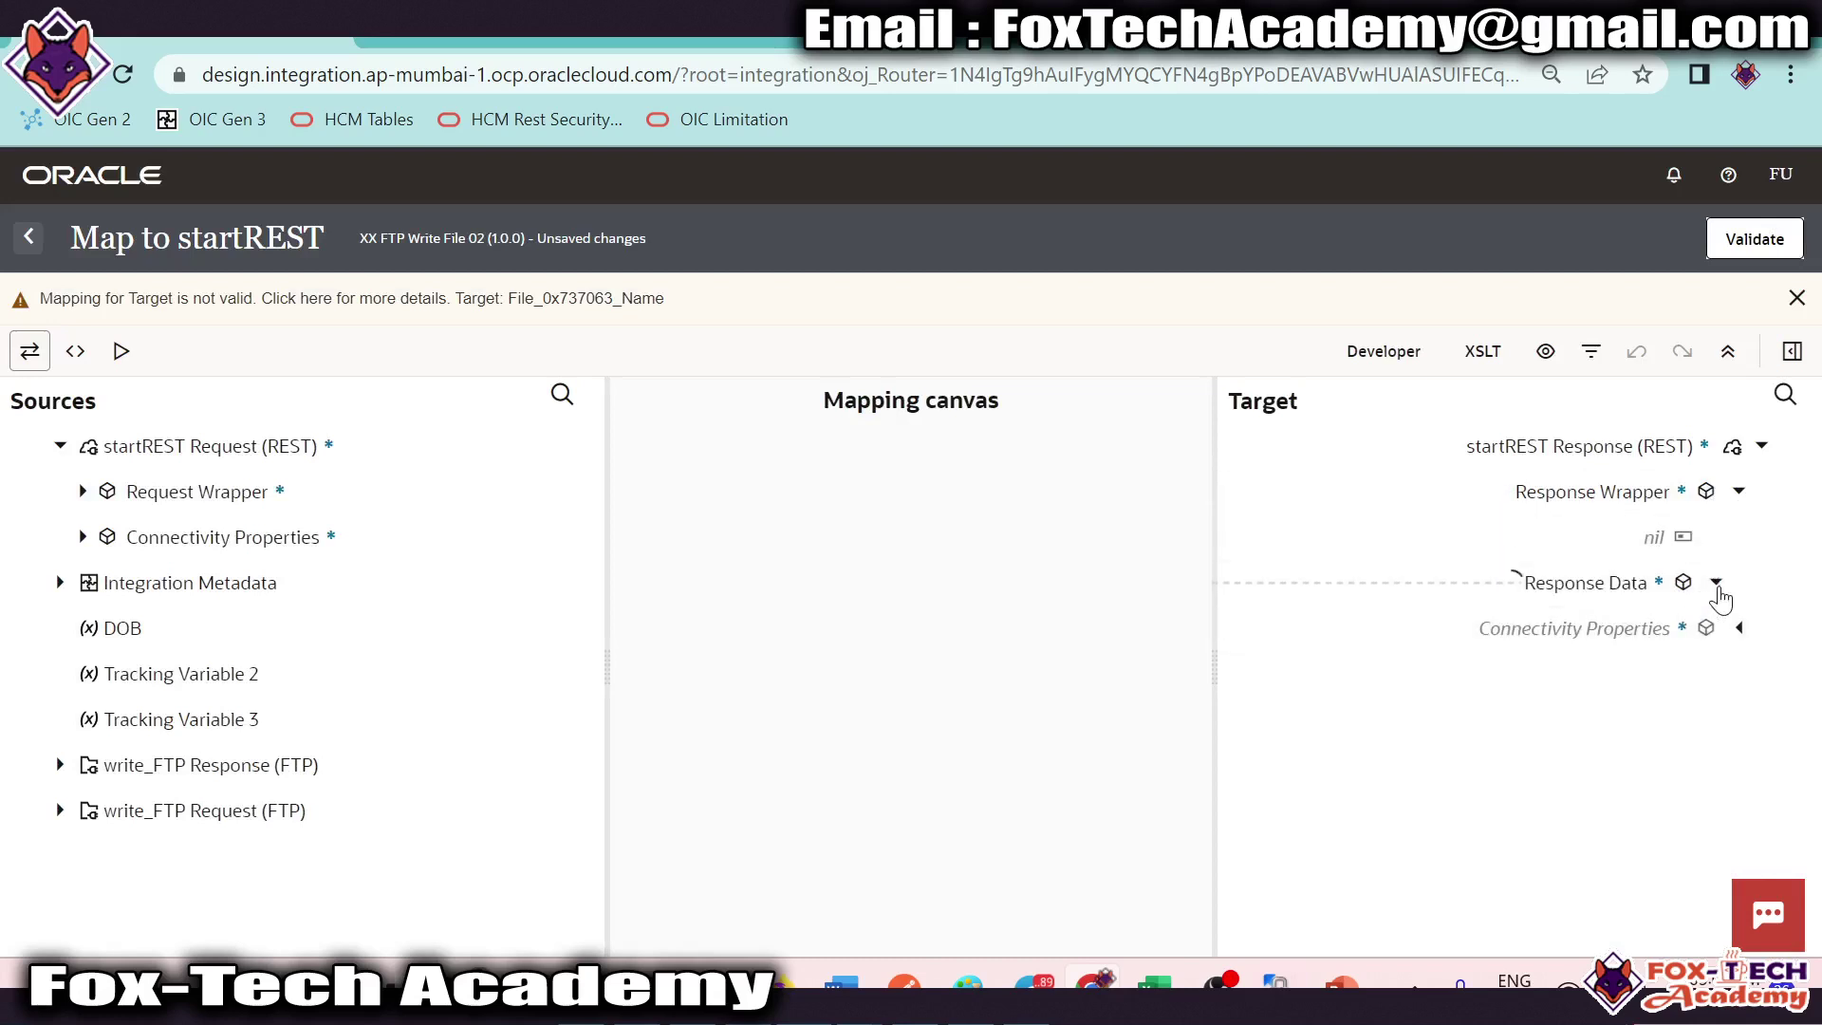
left_click(1715, 582)
left_click(1617, 721)
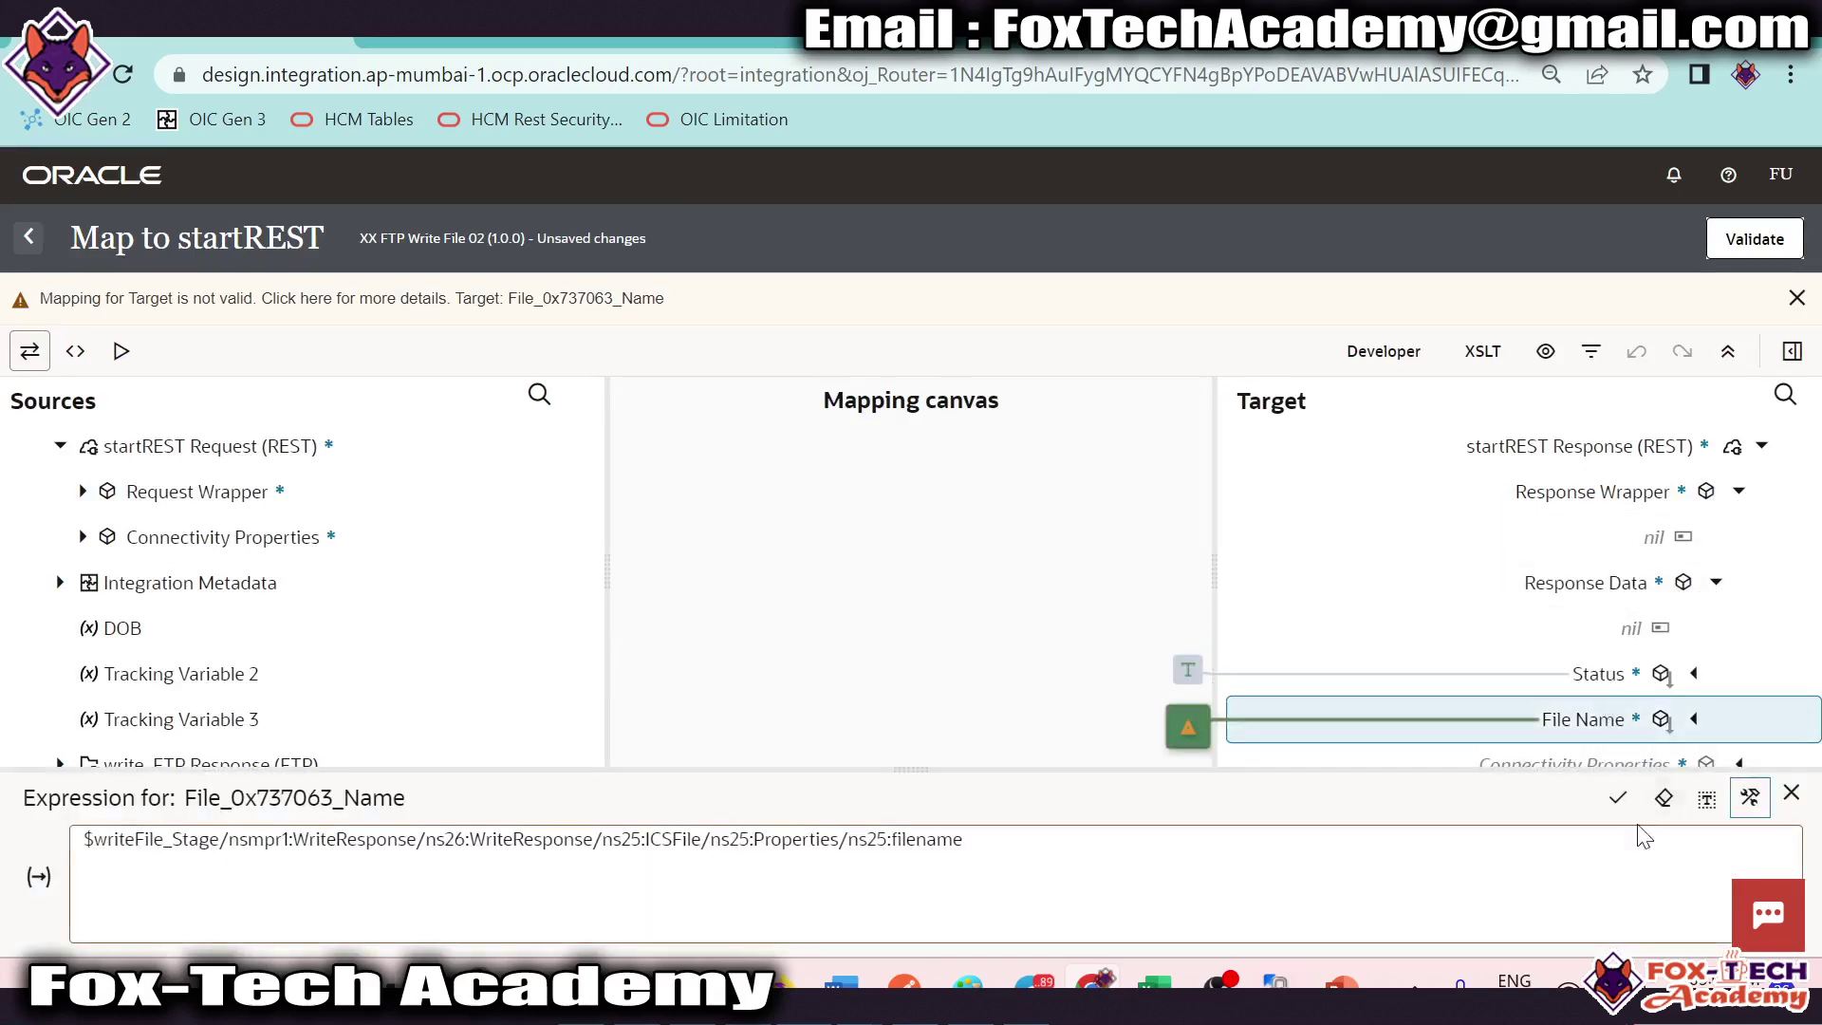
left_click_drag(1582, 854, 10, 717)
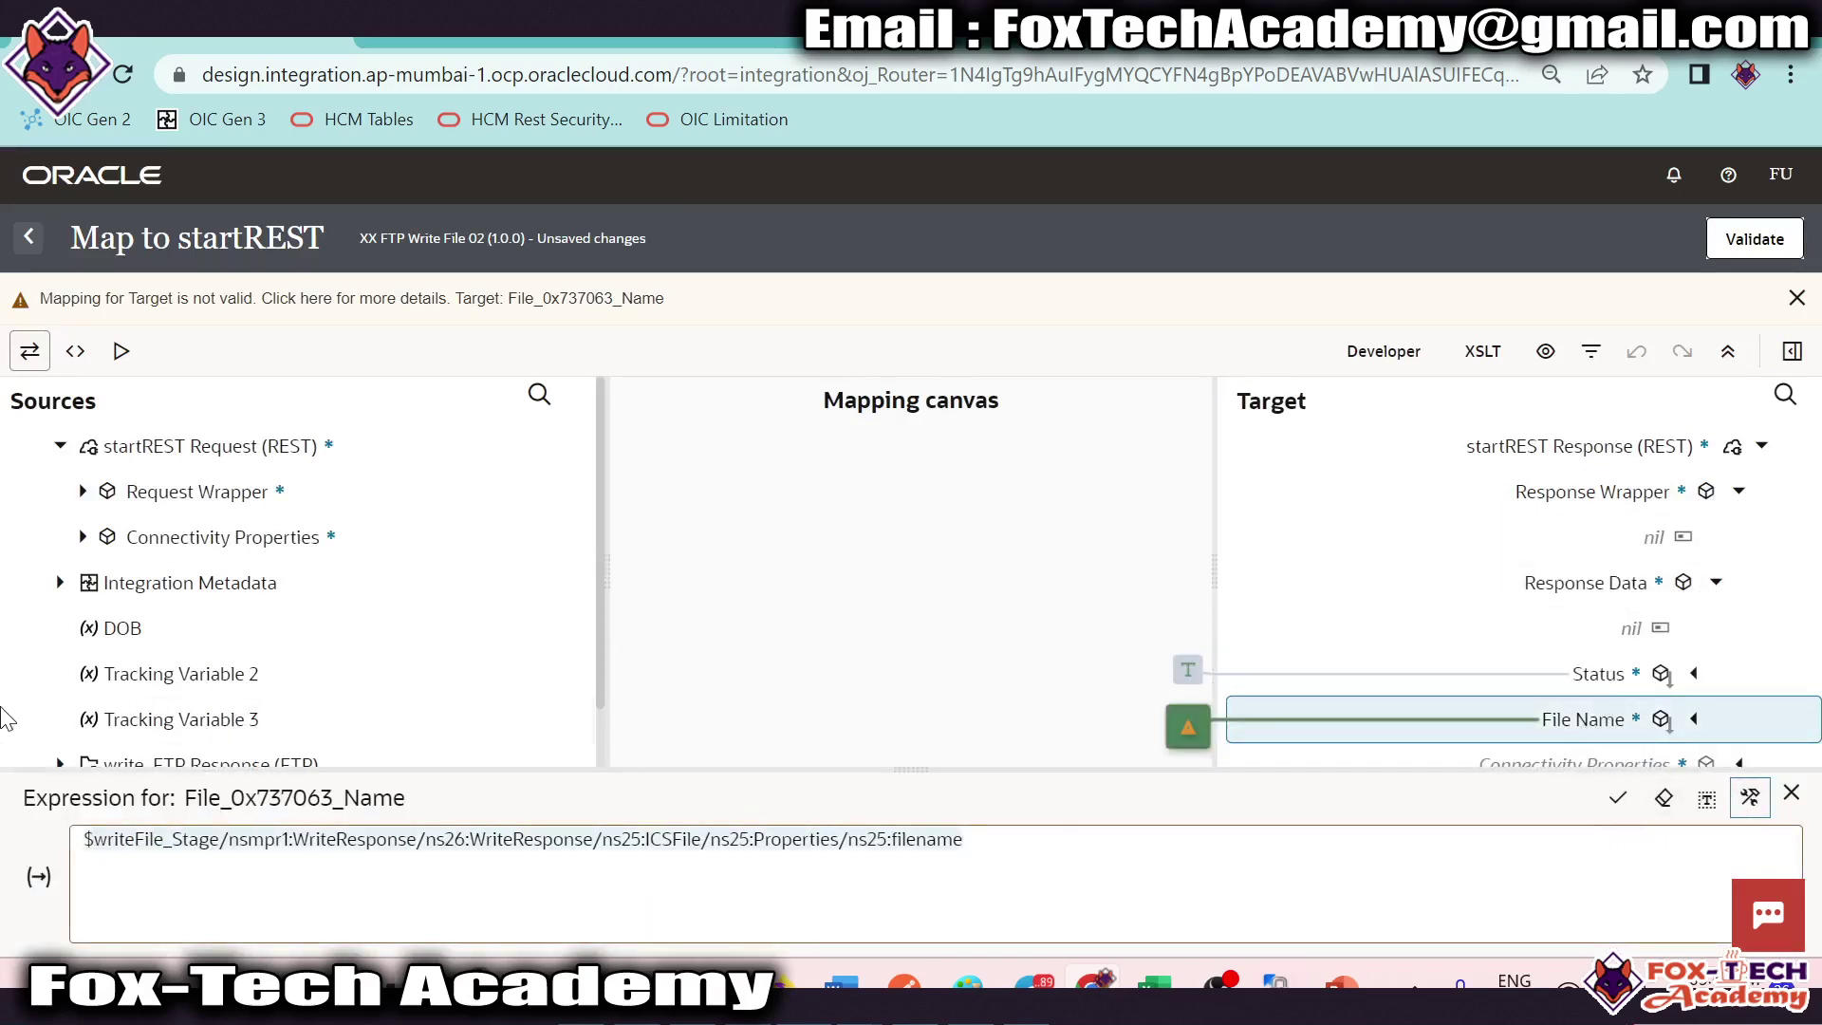
key("Delete")
Step: Set the target File Name expression to File Name from the write_FTP Response's FTP Write Response, save it and close the expression editor
scroll(309, 585, "down", 1)
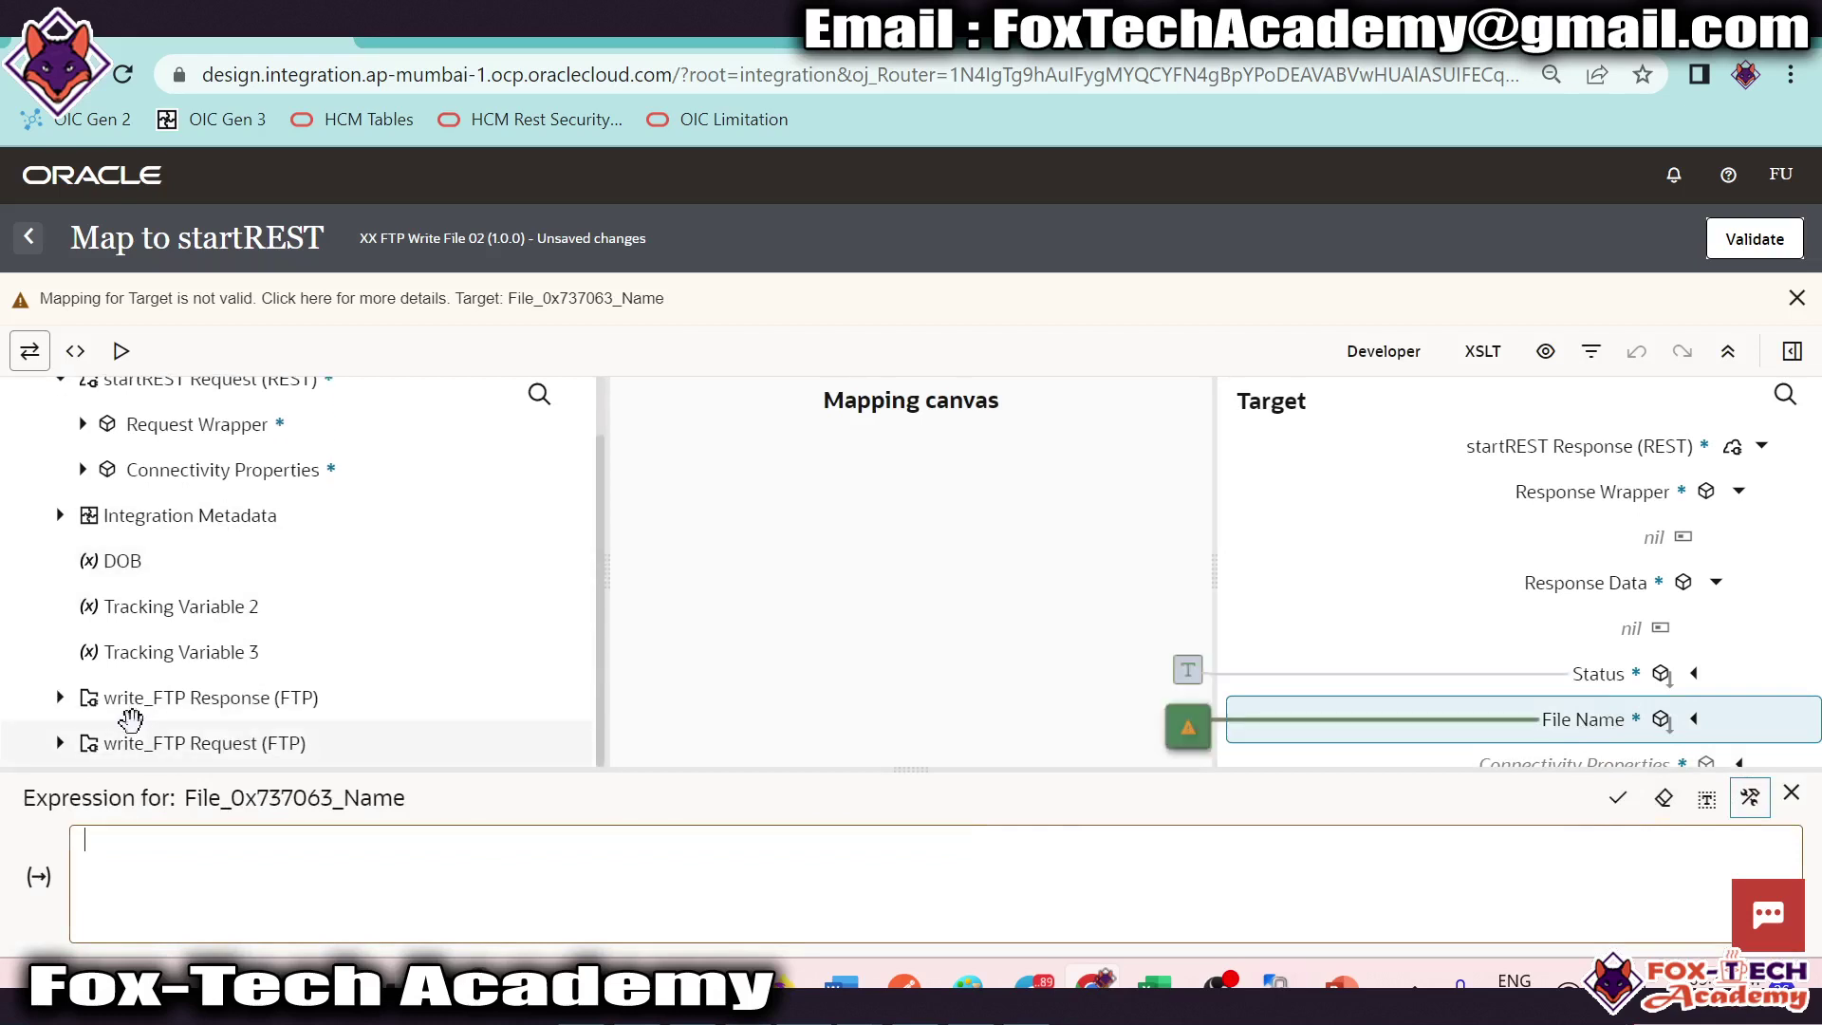
left_click(60, 697)
scroll(86, 683, "down", 2)
left_click(83, 664)
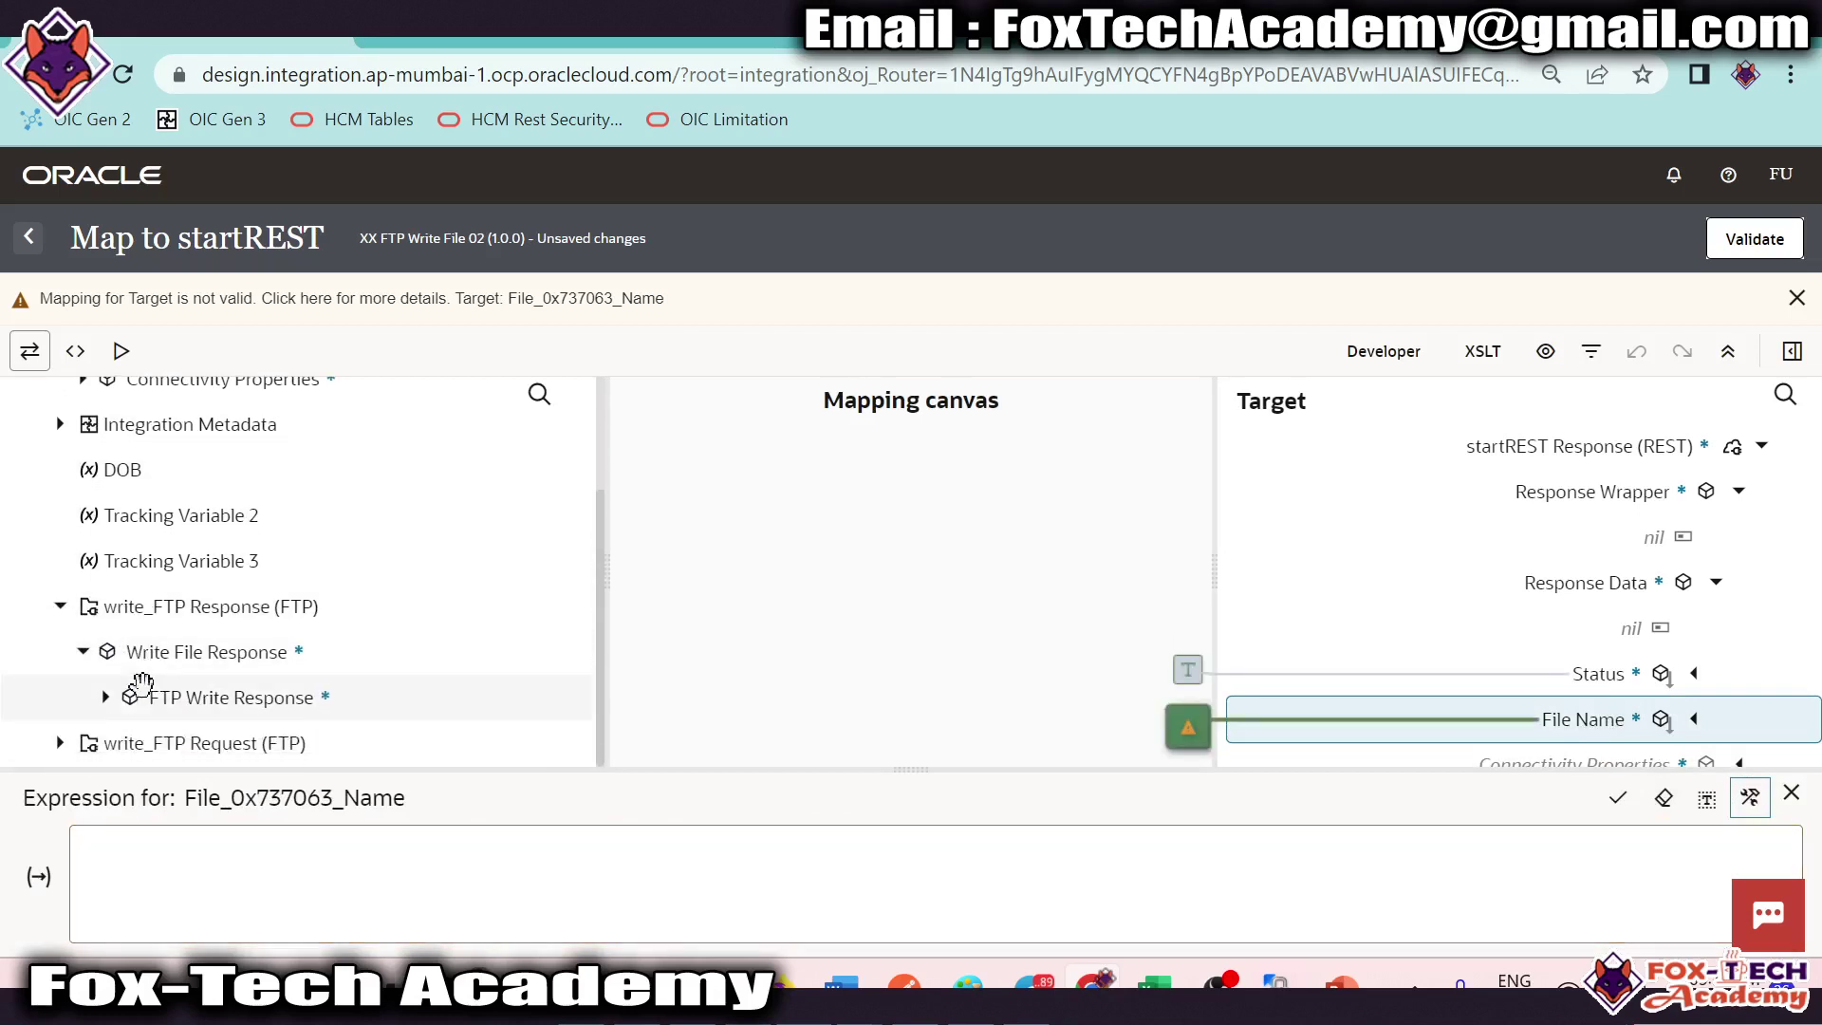
left_click(105, 697)
scroll(219, 702, "down", 3)
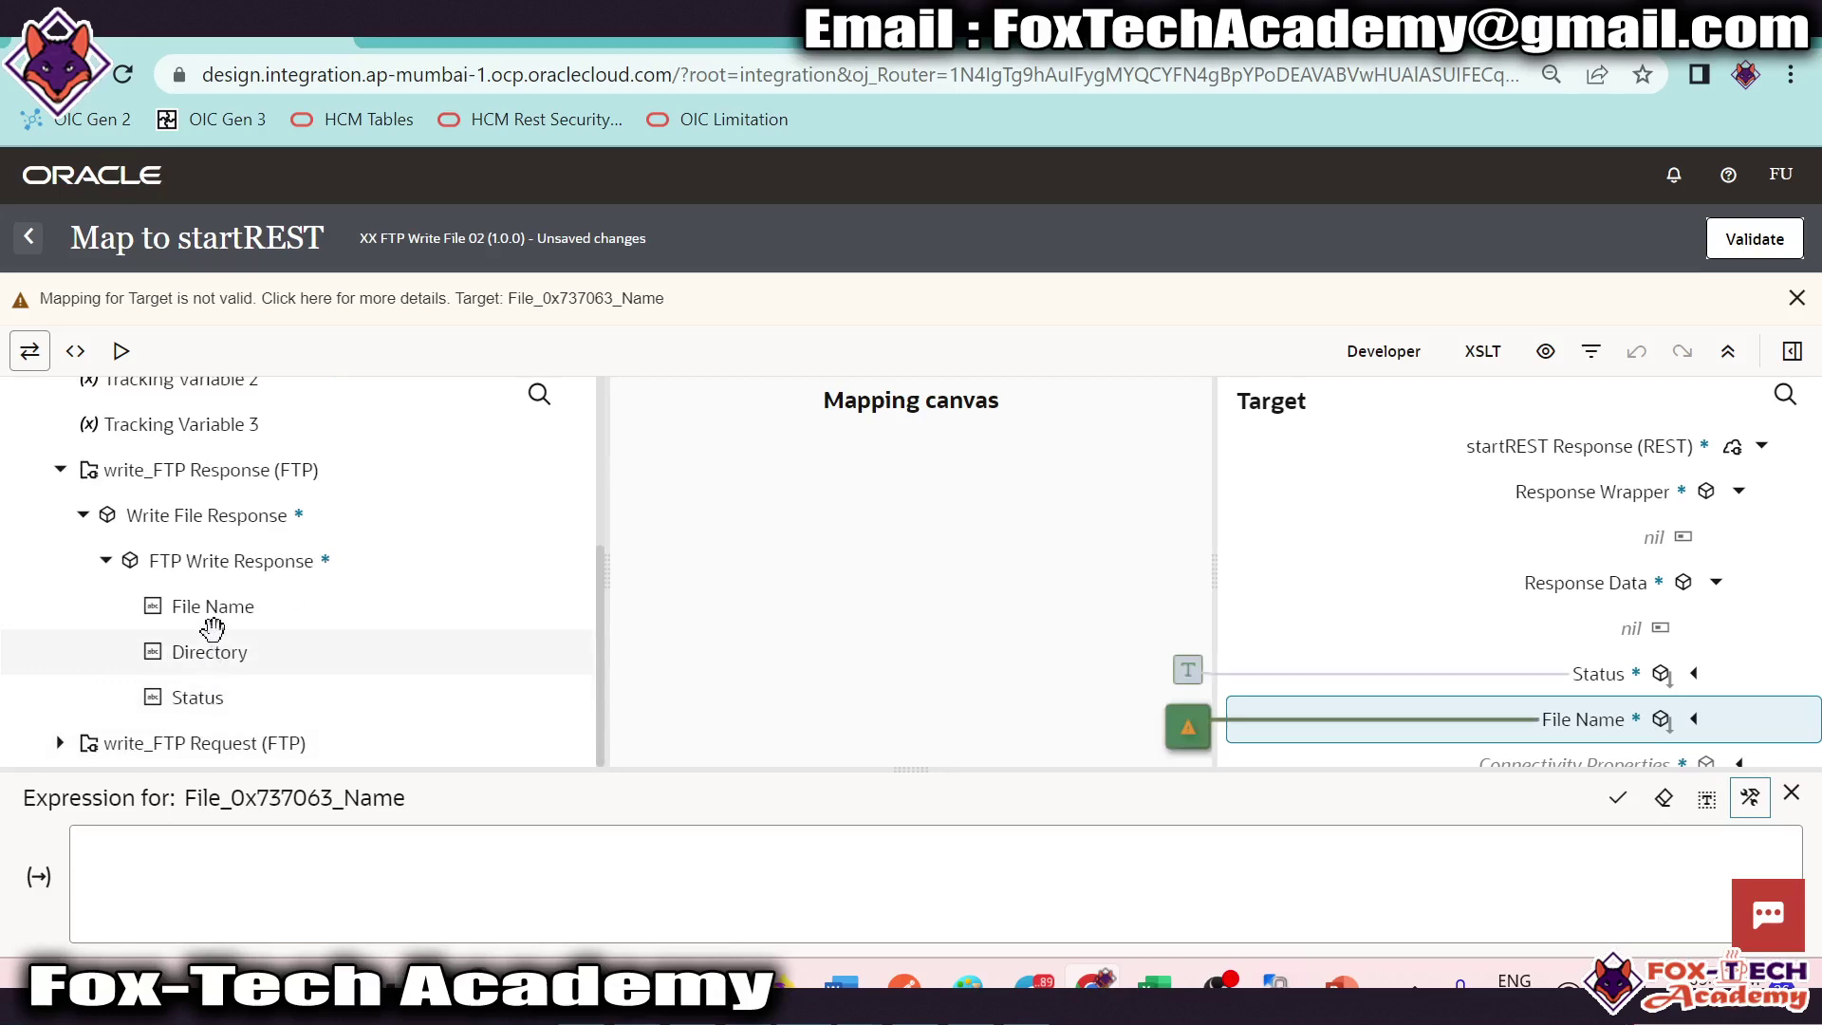
left_click_drag(216, 609, 341, 896)
left_click(1618, 797)
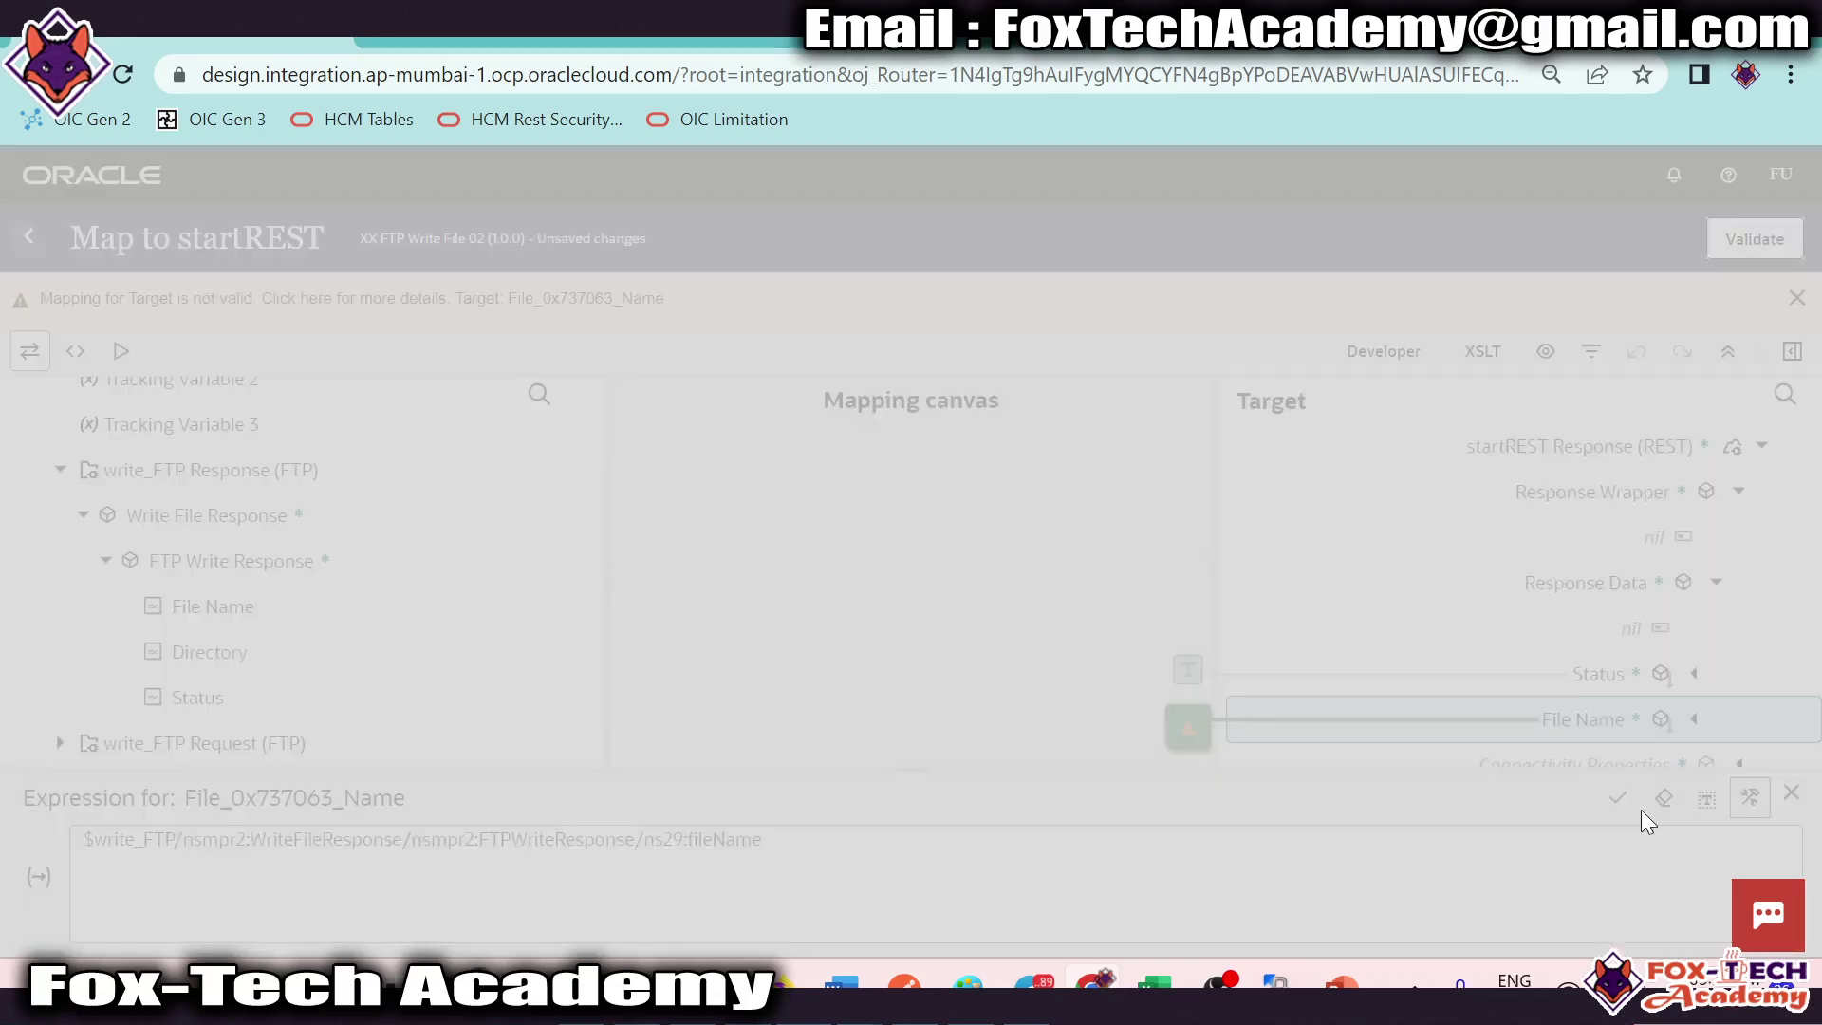
left_click(1791, 792)
Step: Validate the startREST mapping, return to the integration flow and save the integration
left_click(1766, 243)
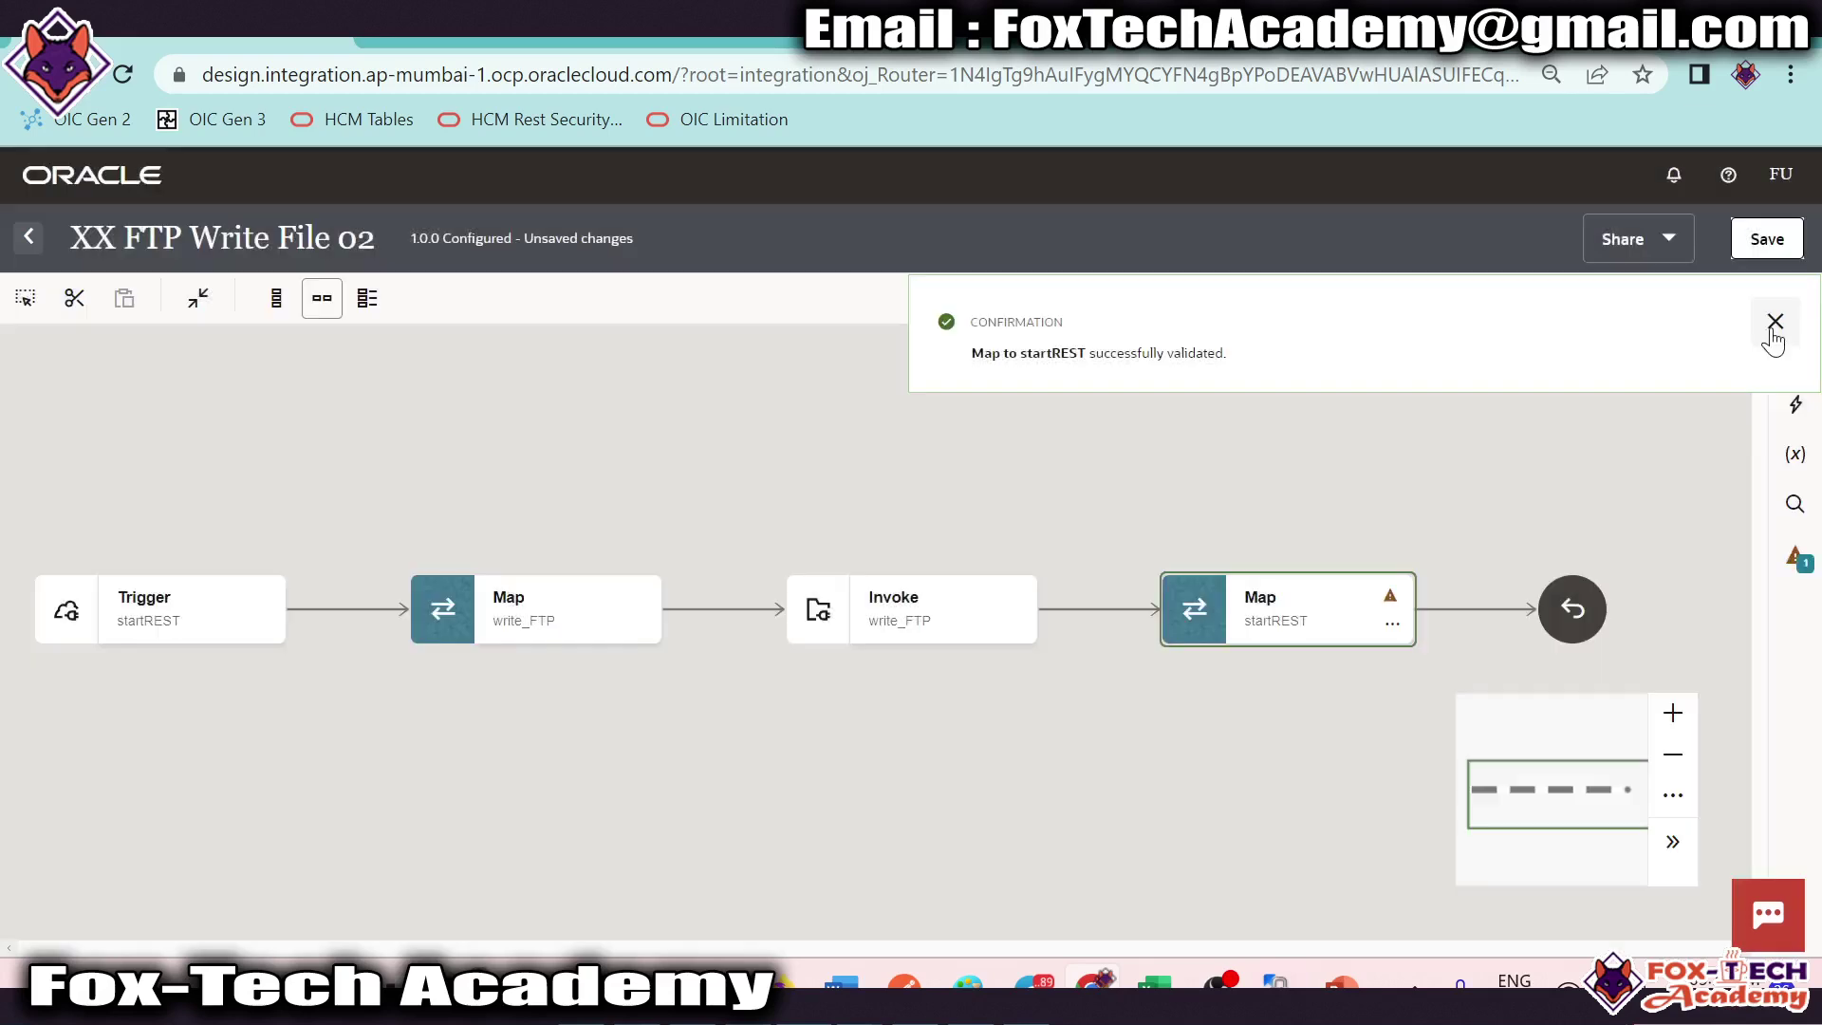
left_click(1773, 323)
left_click(1765, 239)
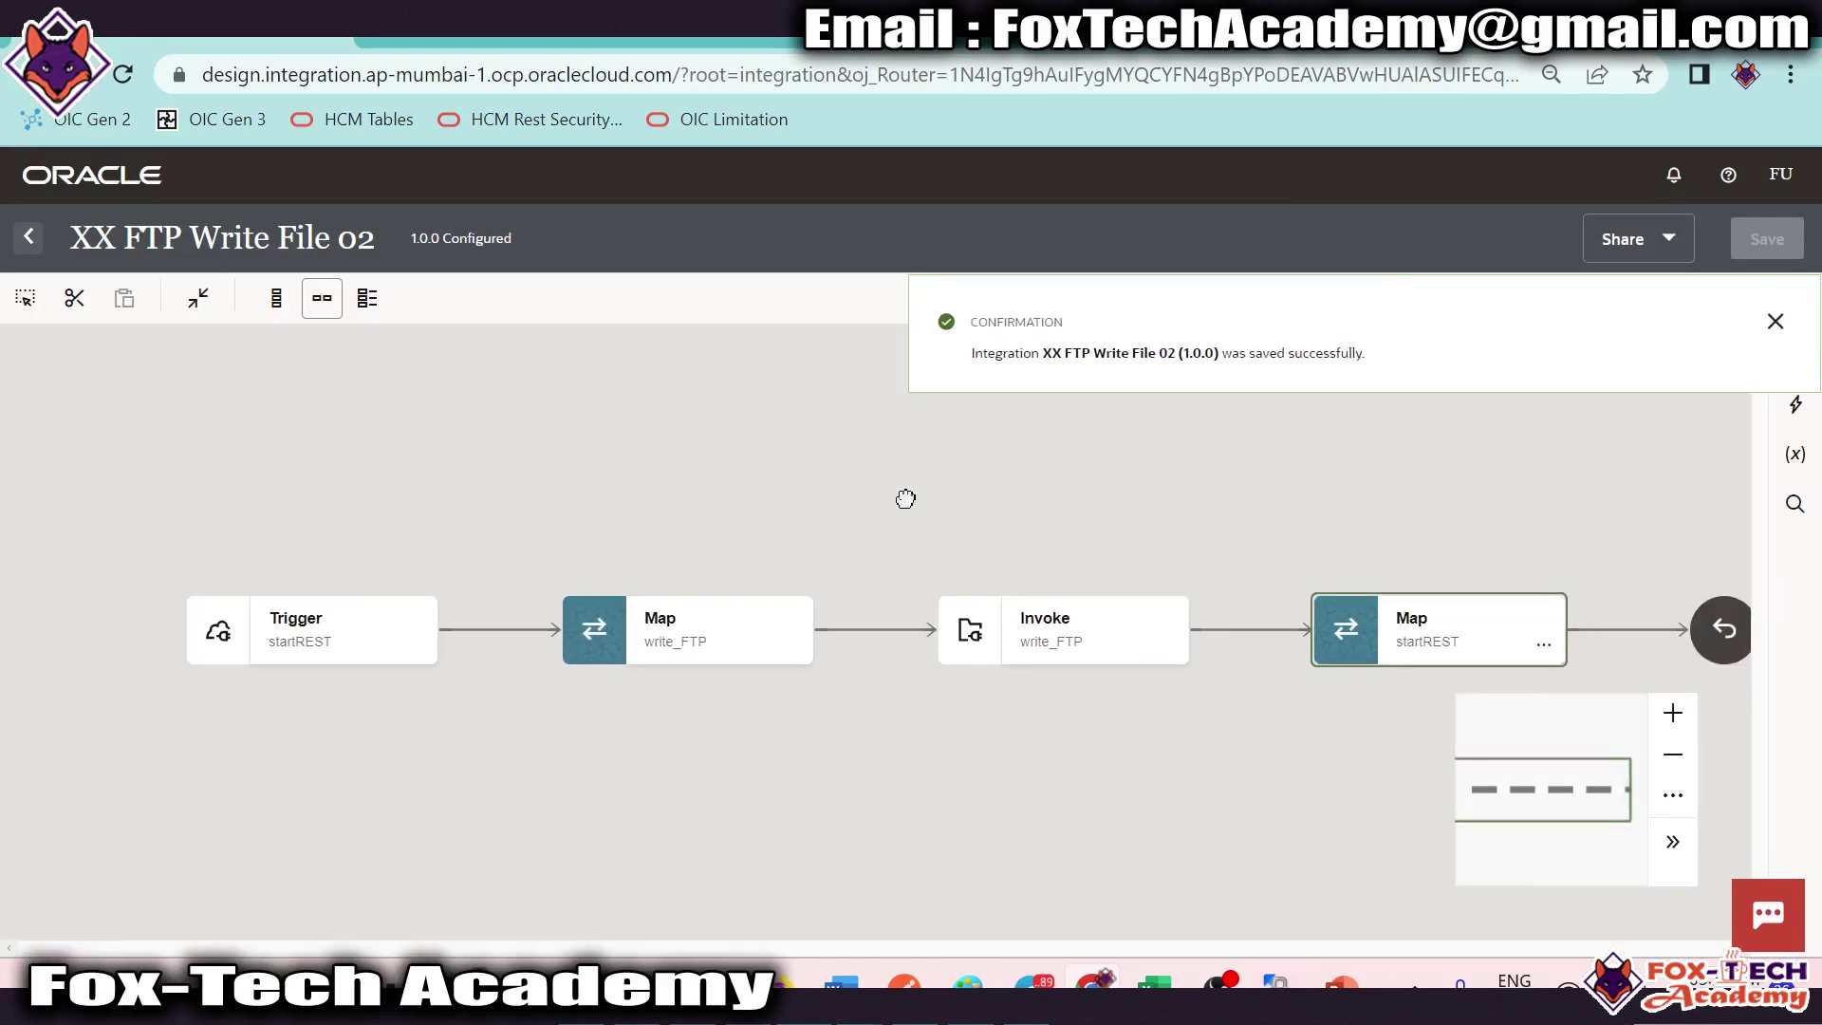
left_click(1792, 330)
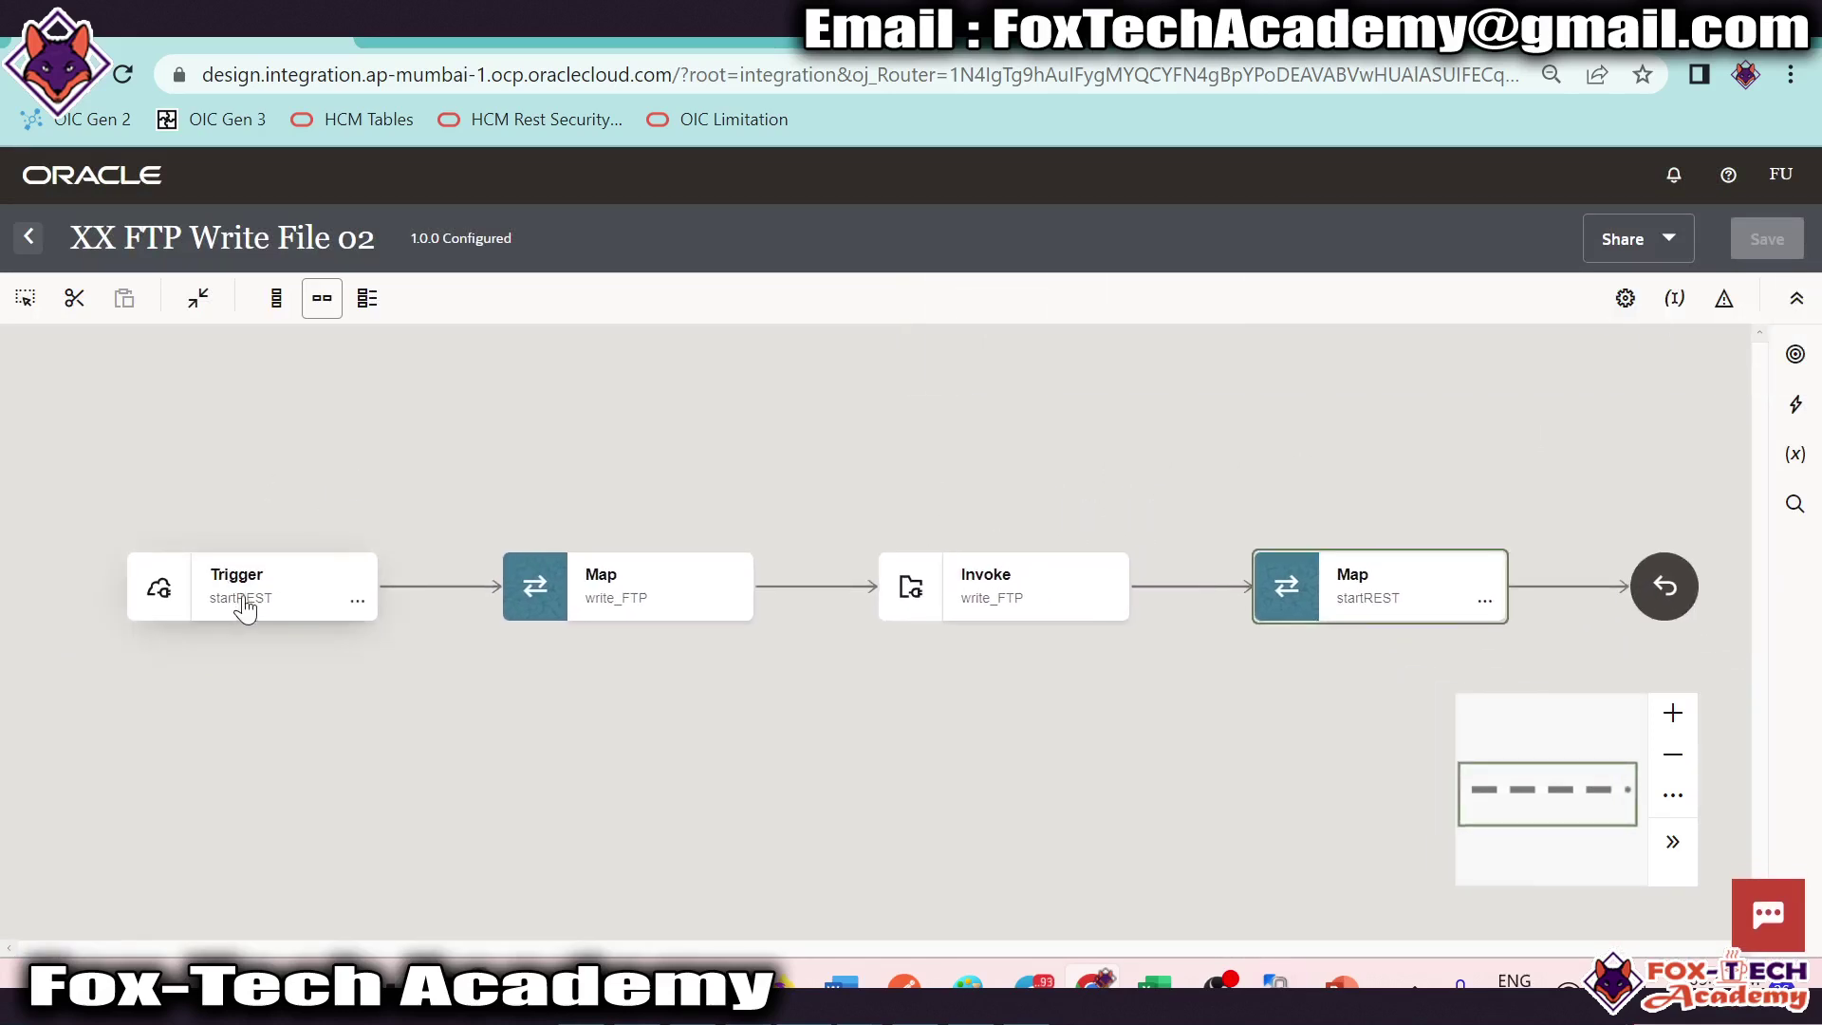
mouse_move(254, 602)
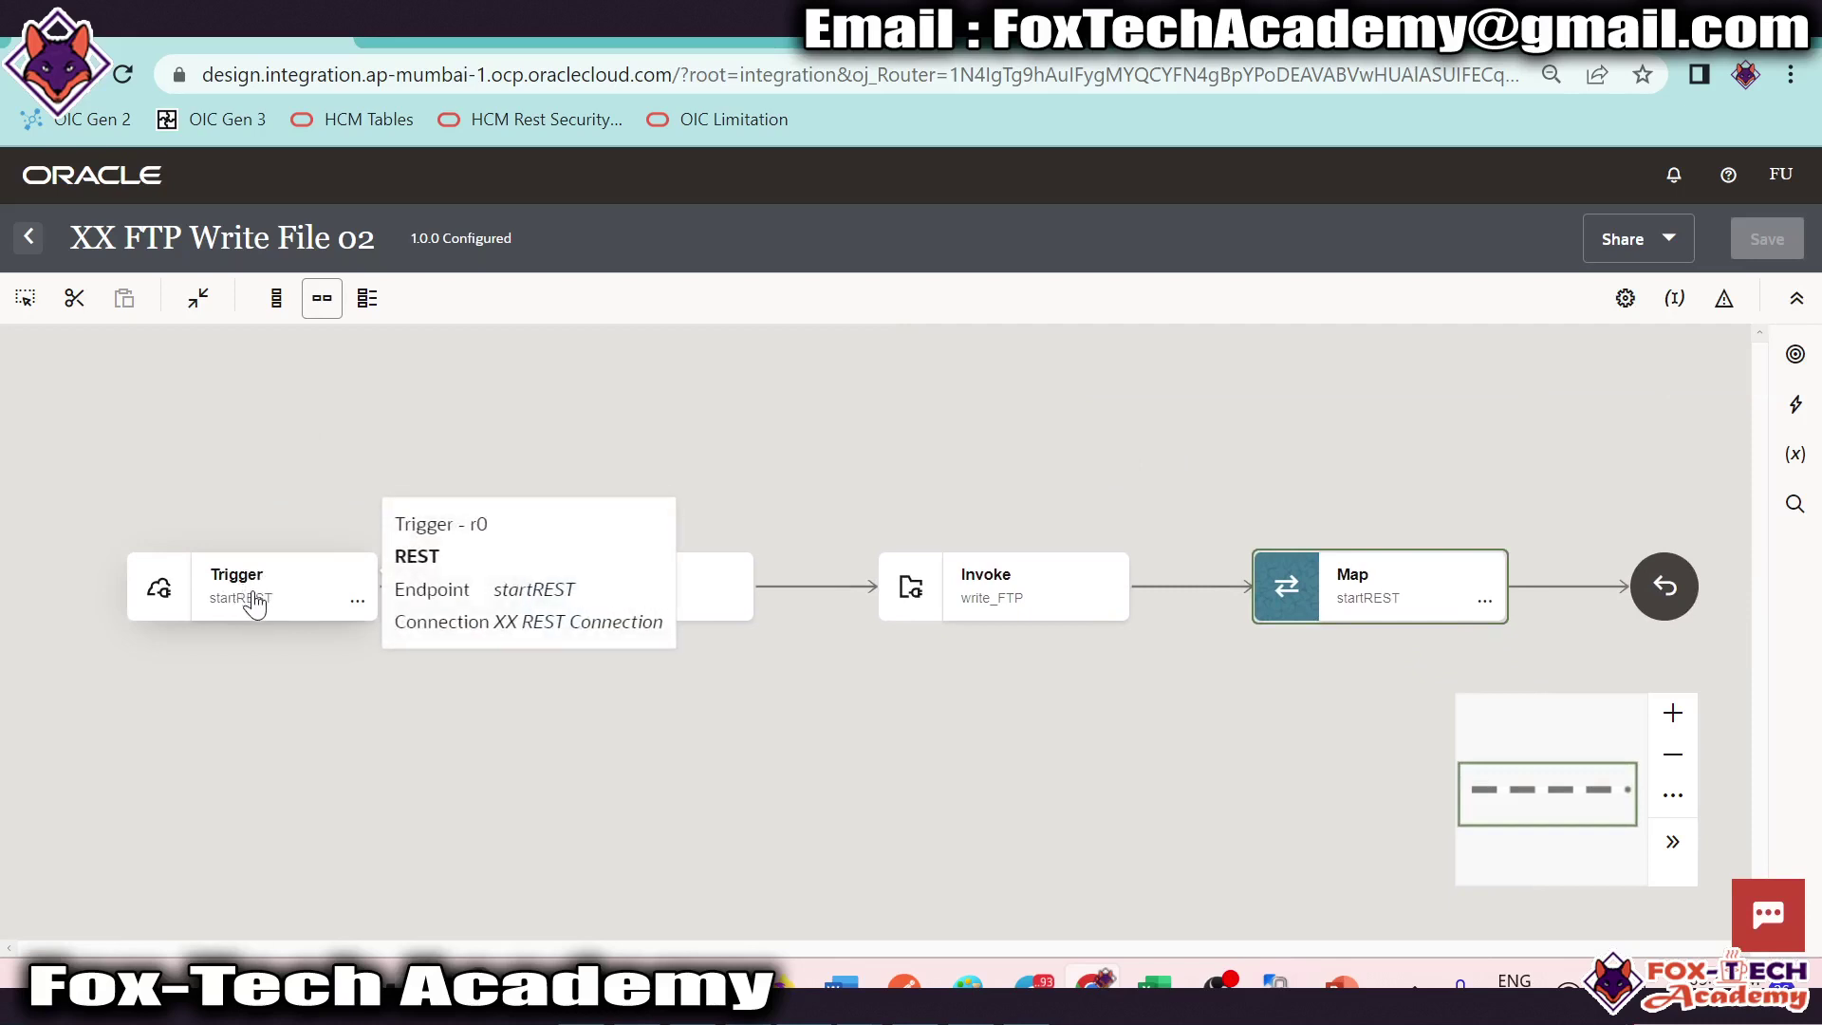
left_click(940, 609)
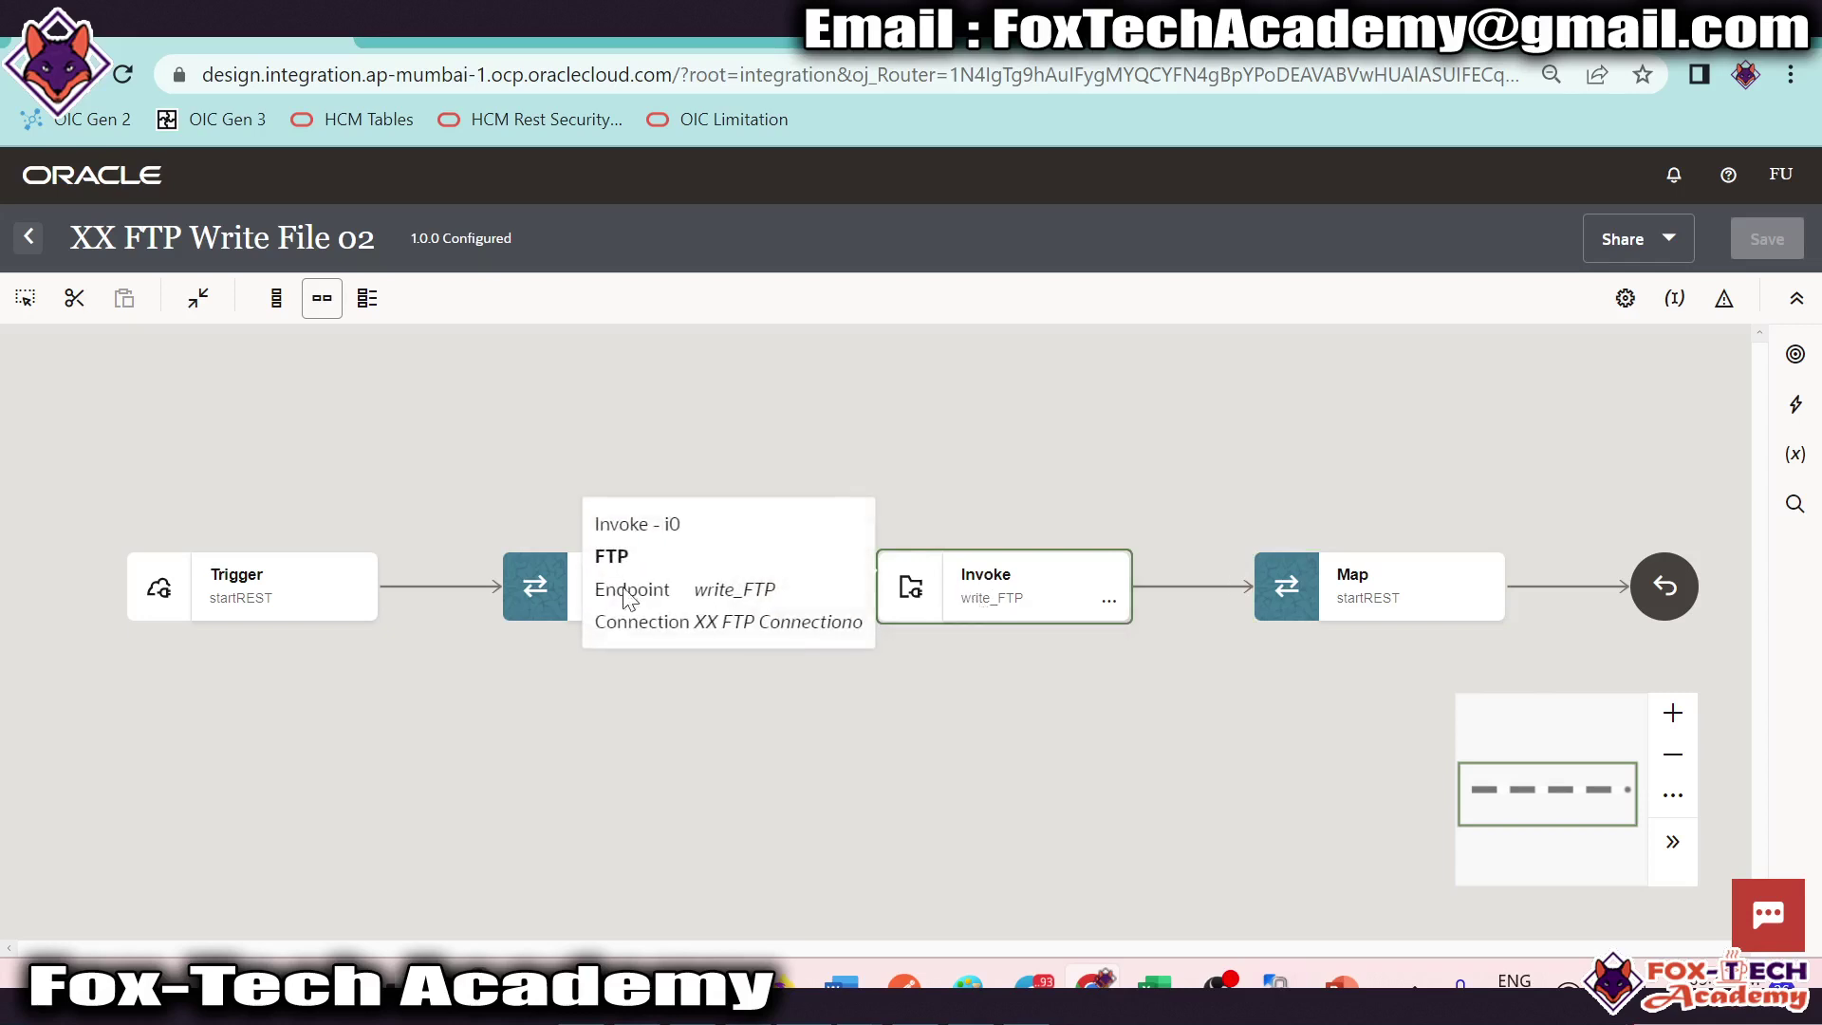
left_click(596, 612)
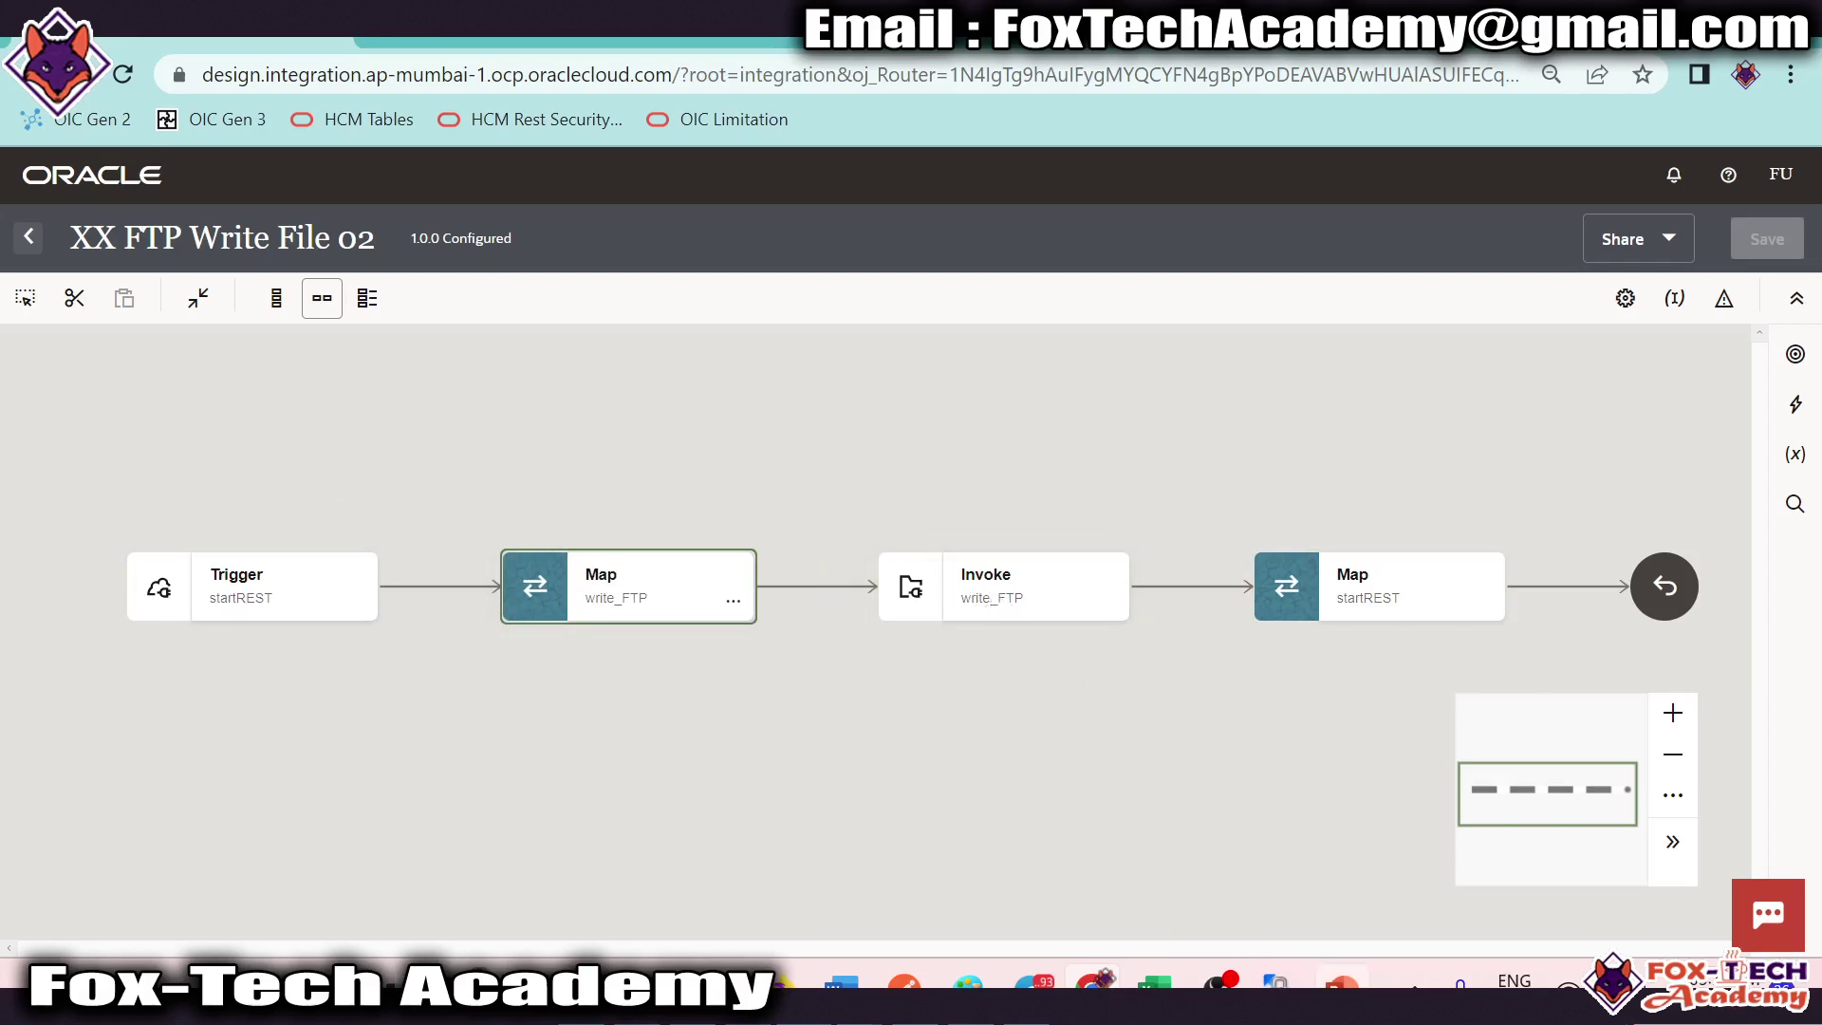
Step: Return to the integrations list and activate XX FTP Write File 02 with the Debug tracing level
mouse_move(1338, 964)
left_click(28, 236)
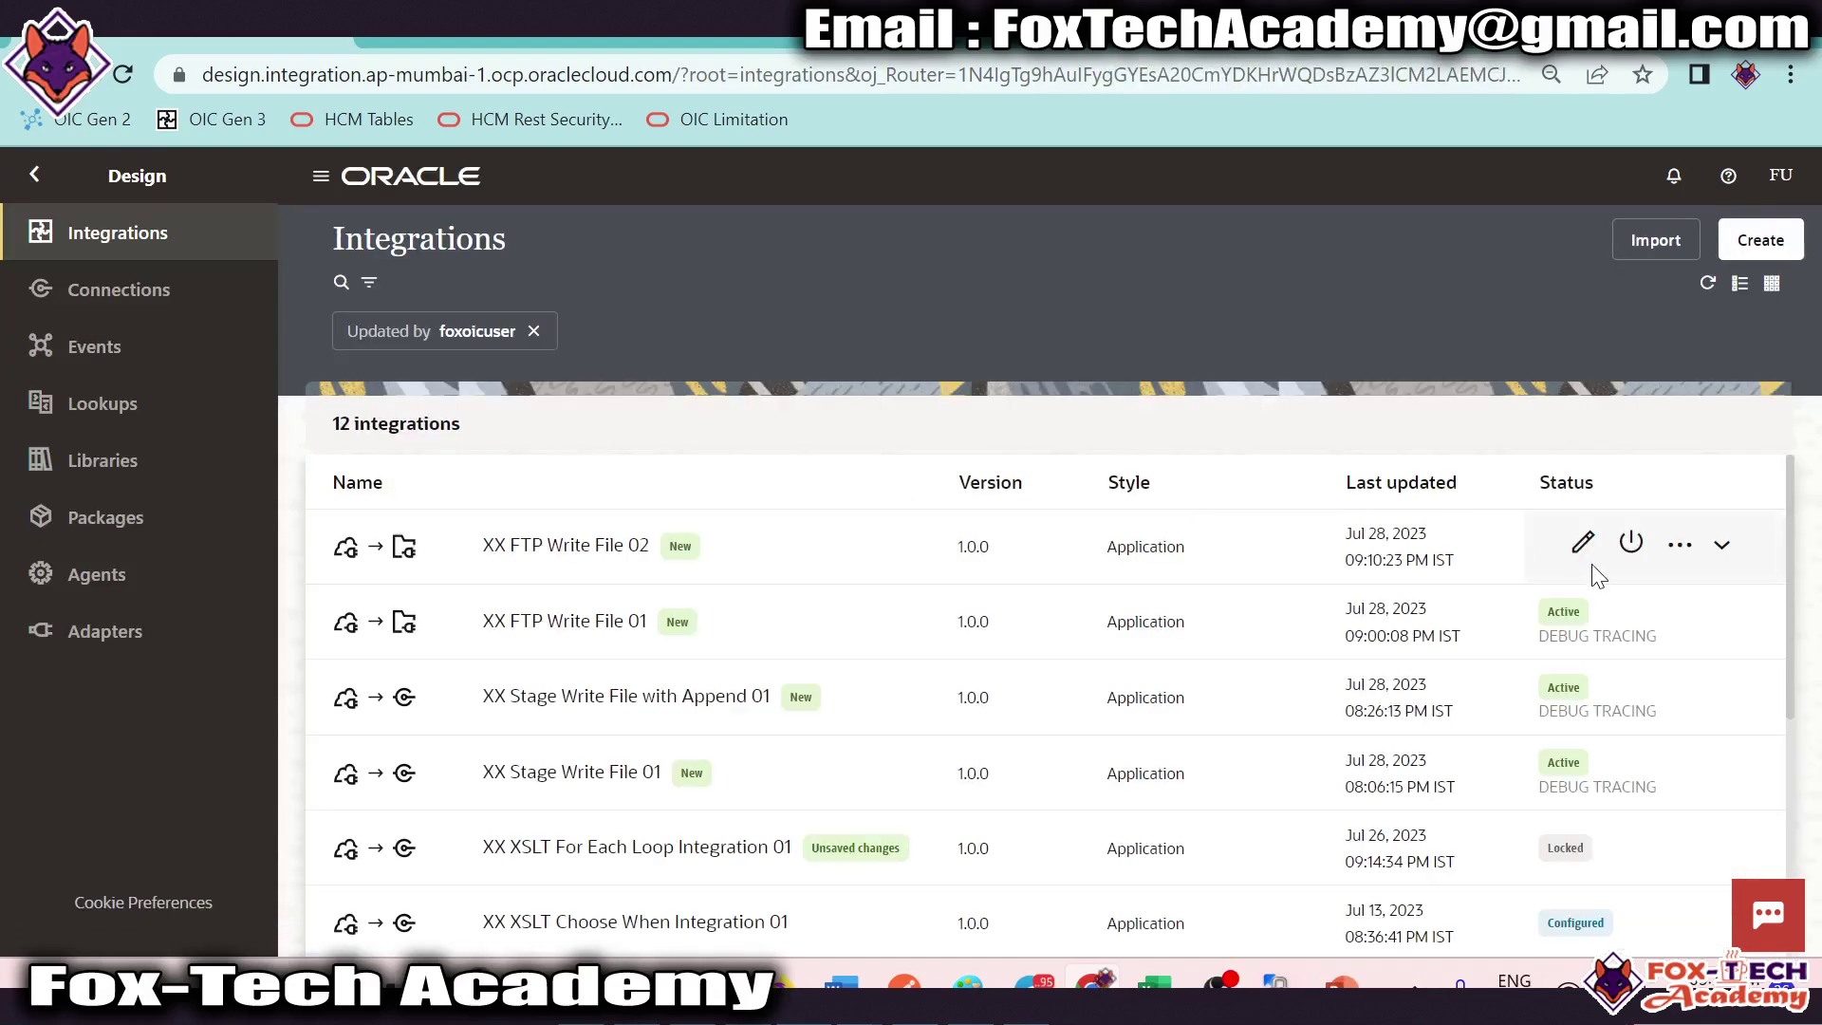
left_click(1632, 543)
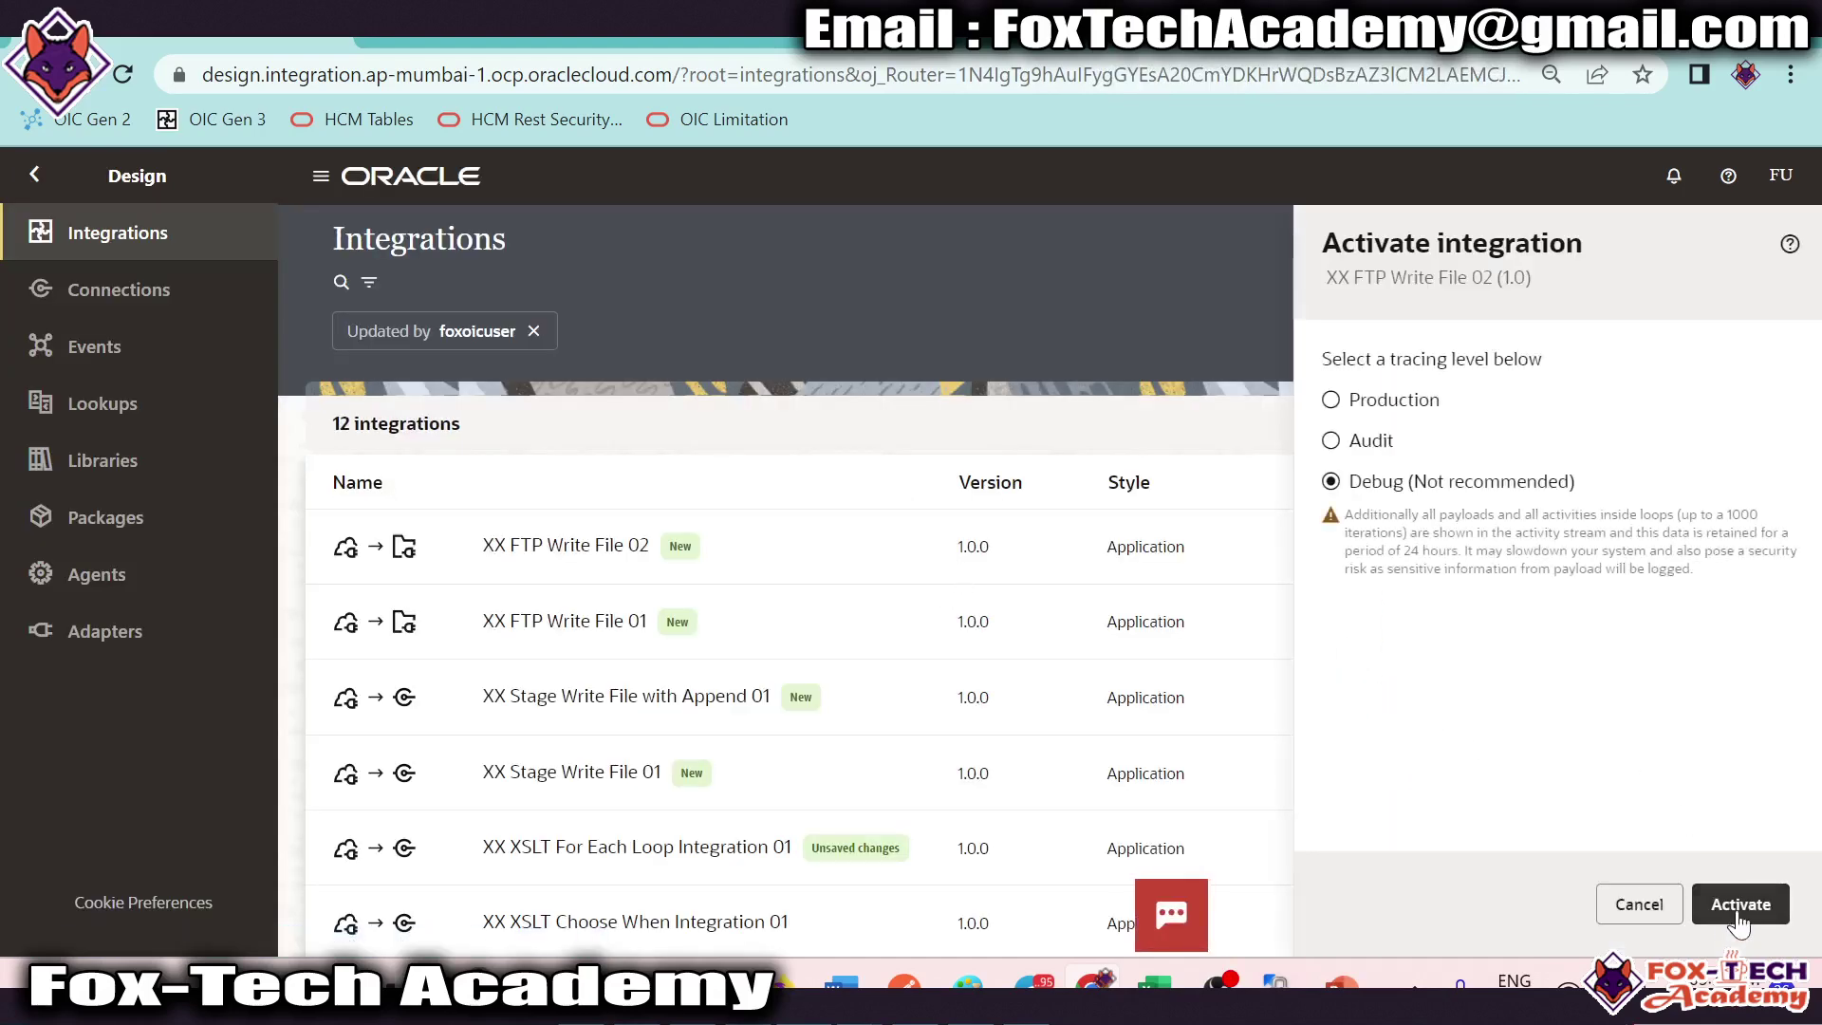
left_click(1731, 916)
Step: Switch to the SFTP client, refresh the remote /OIC/Stage File/ folder to check its files, and return to the integrations list
key("alt+Tab")
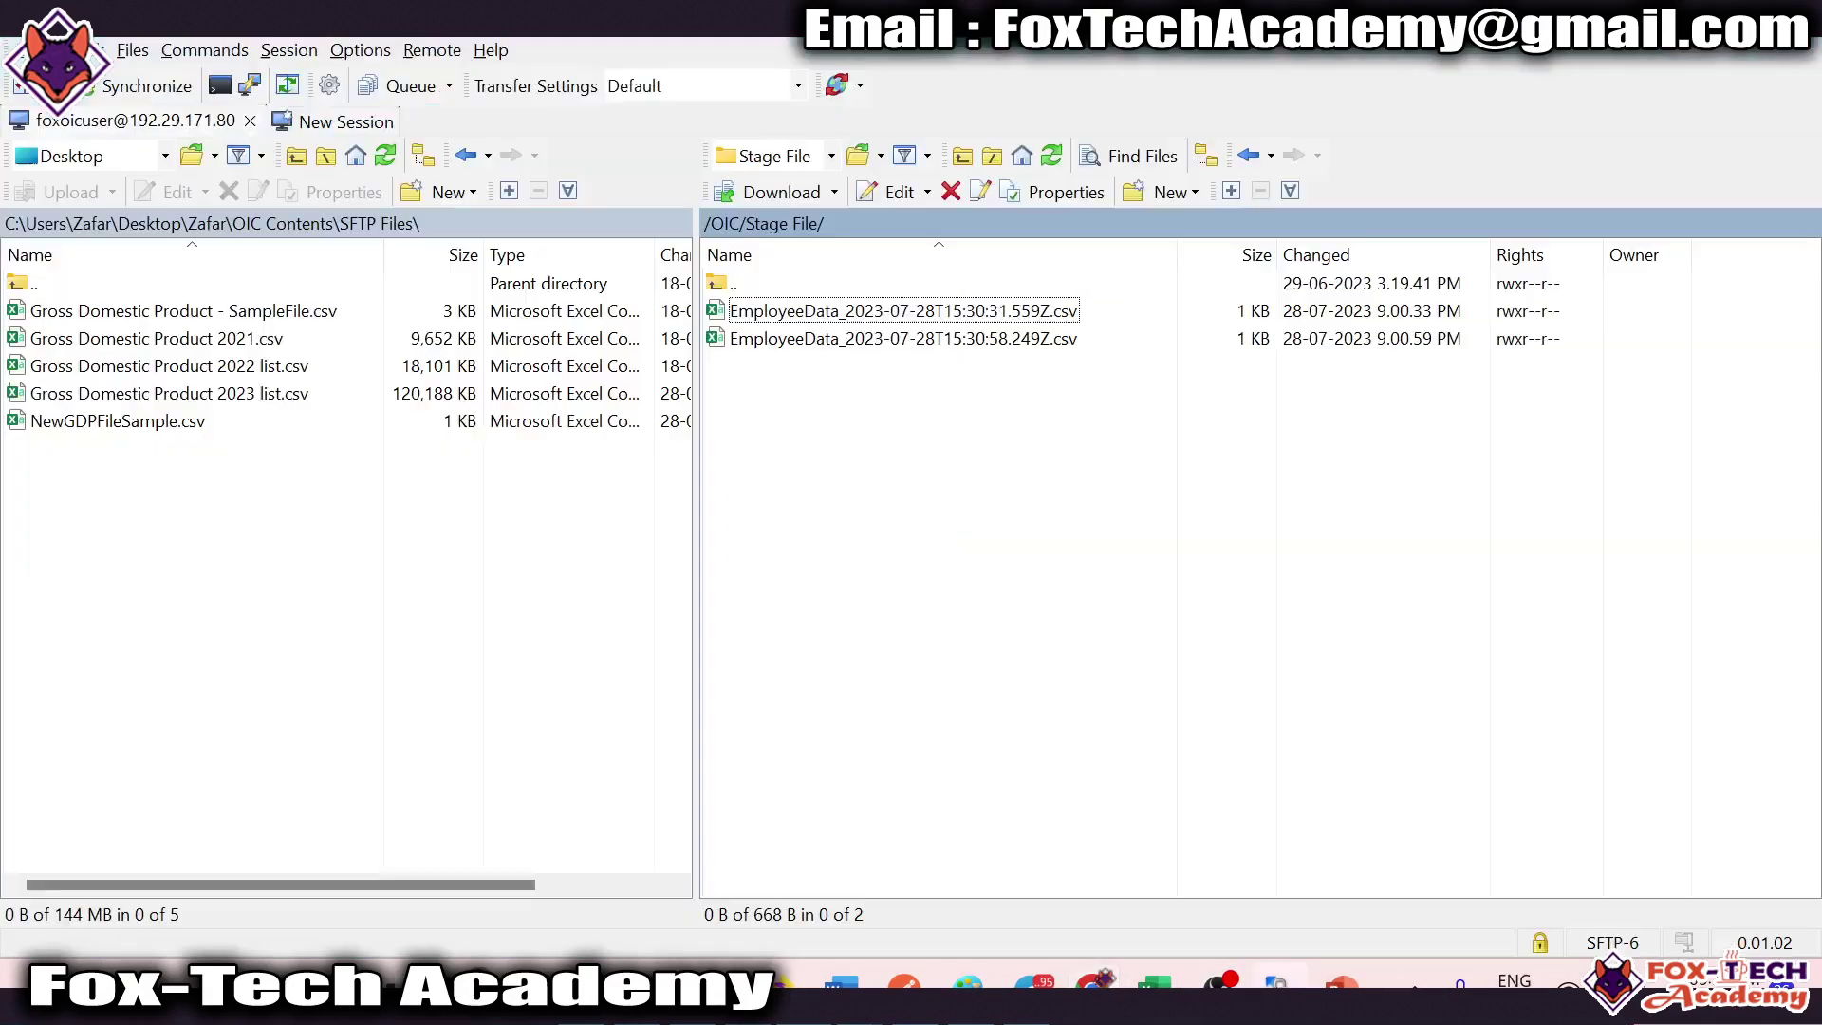
right_click(967, 473)
left_click(1004, 513)
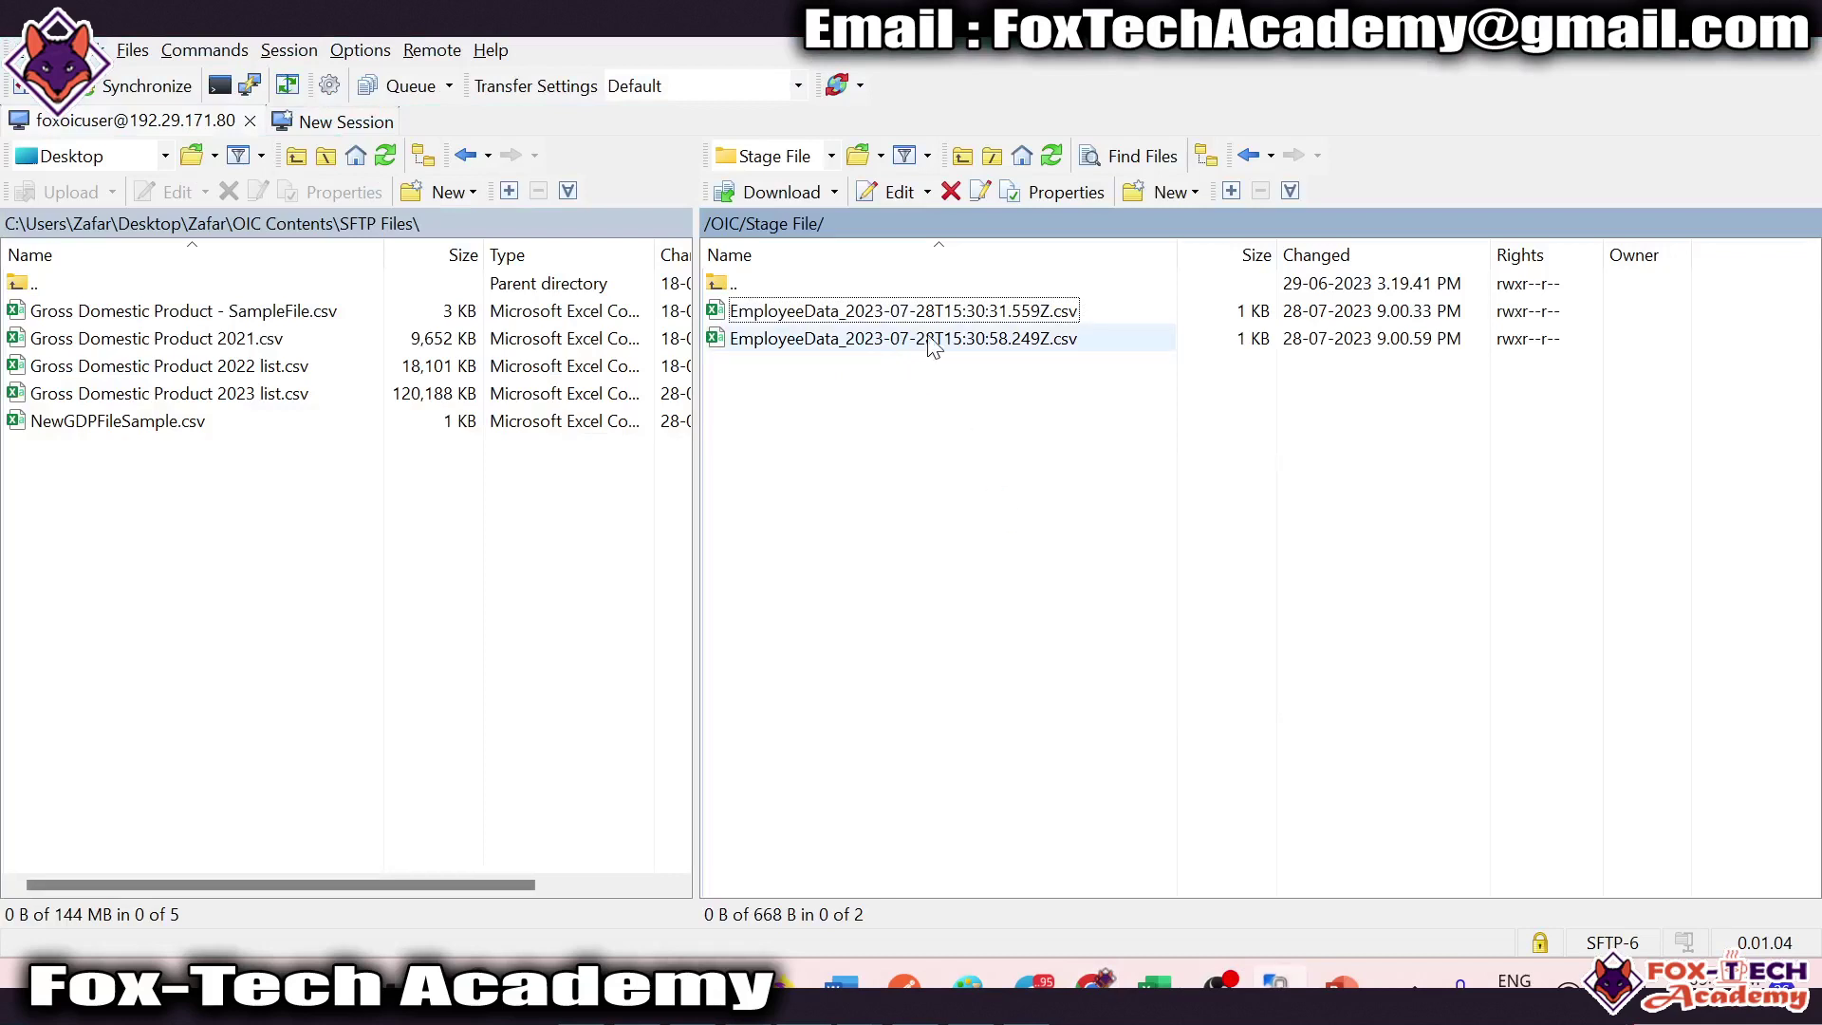
key("alt+Tab")
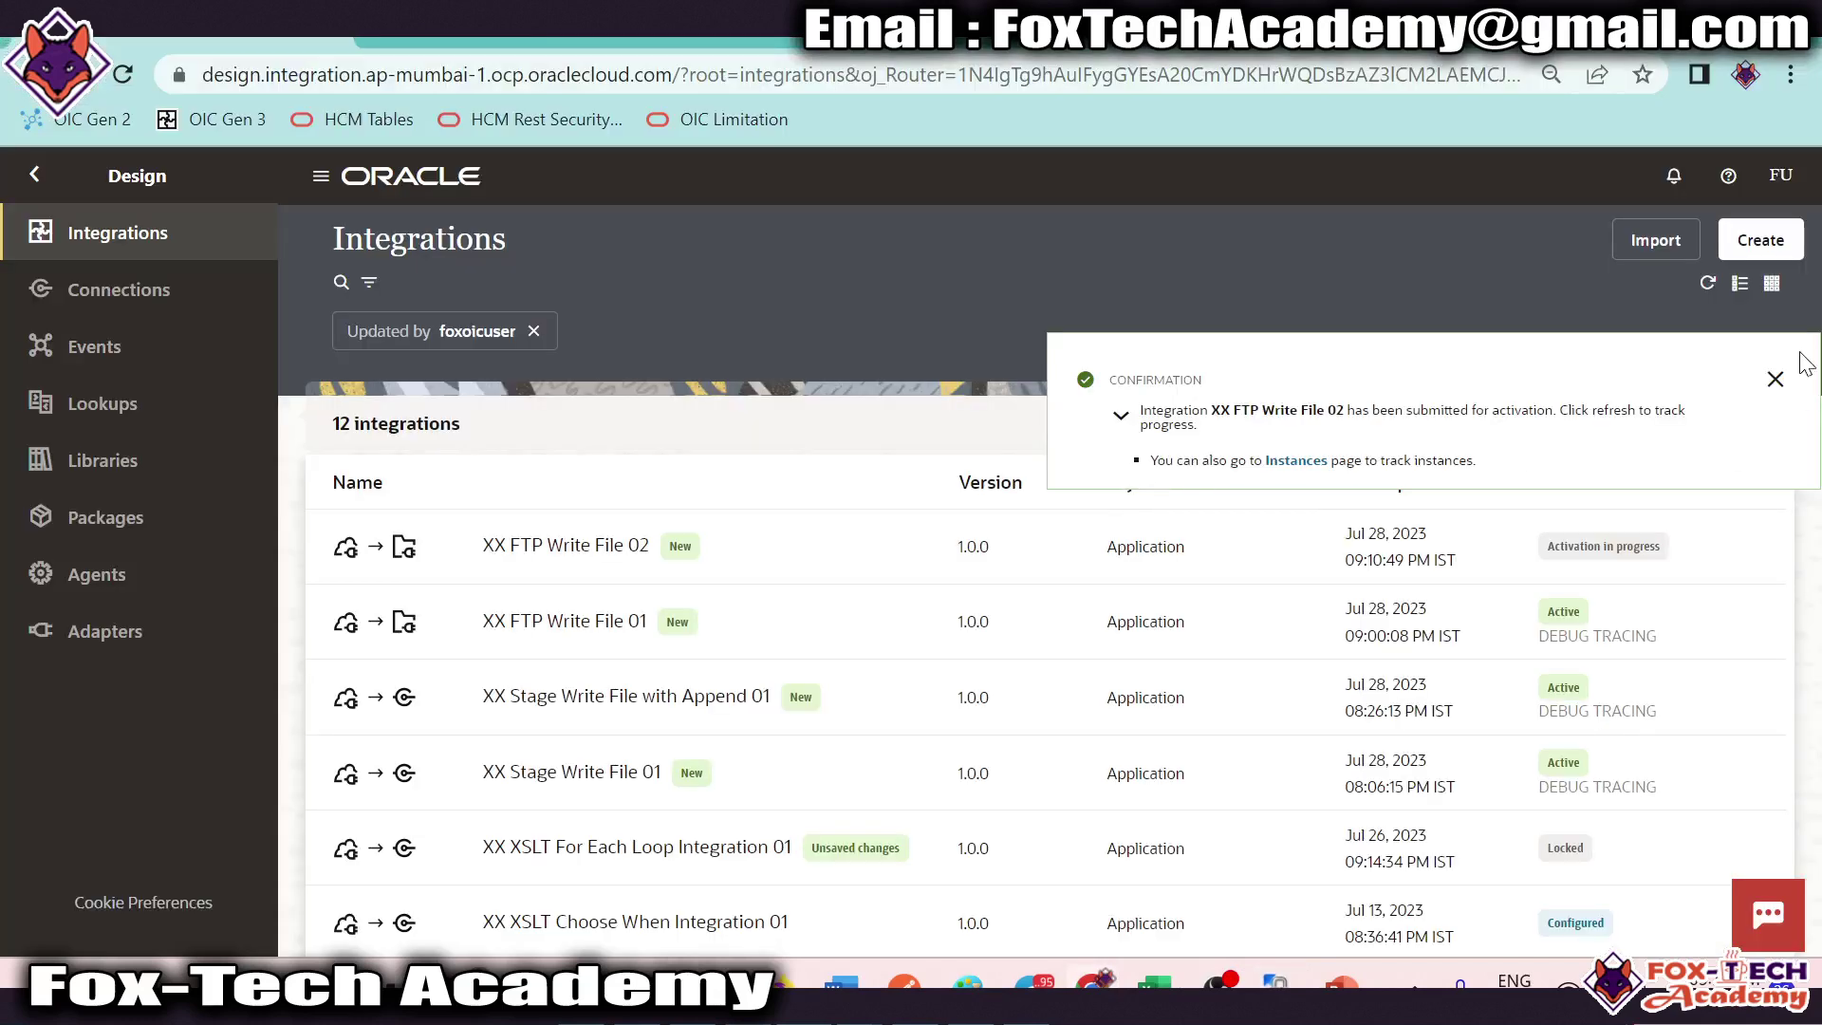
Step: Dismiss the activation confirmation, refresh the integrations list and open the run page for XX FTP Write File 02
left_click(1776, 380)
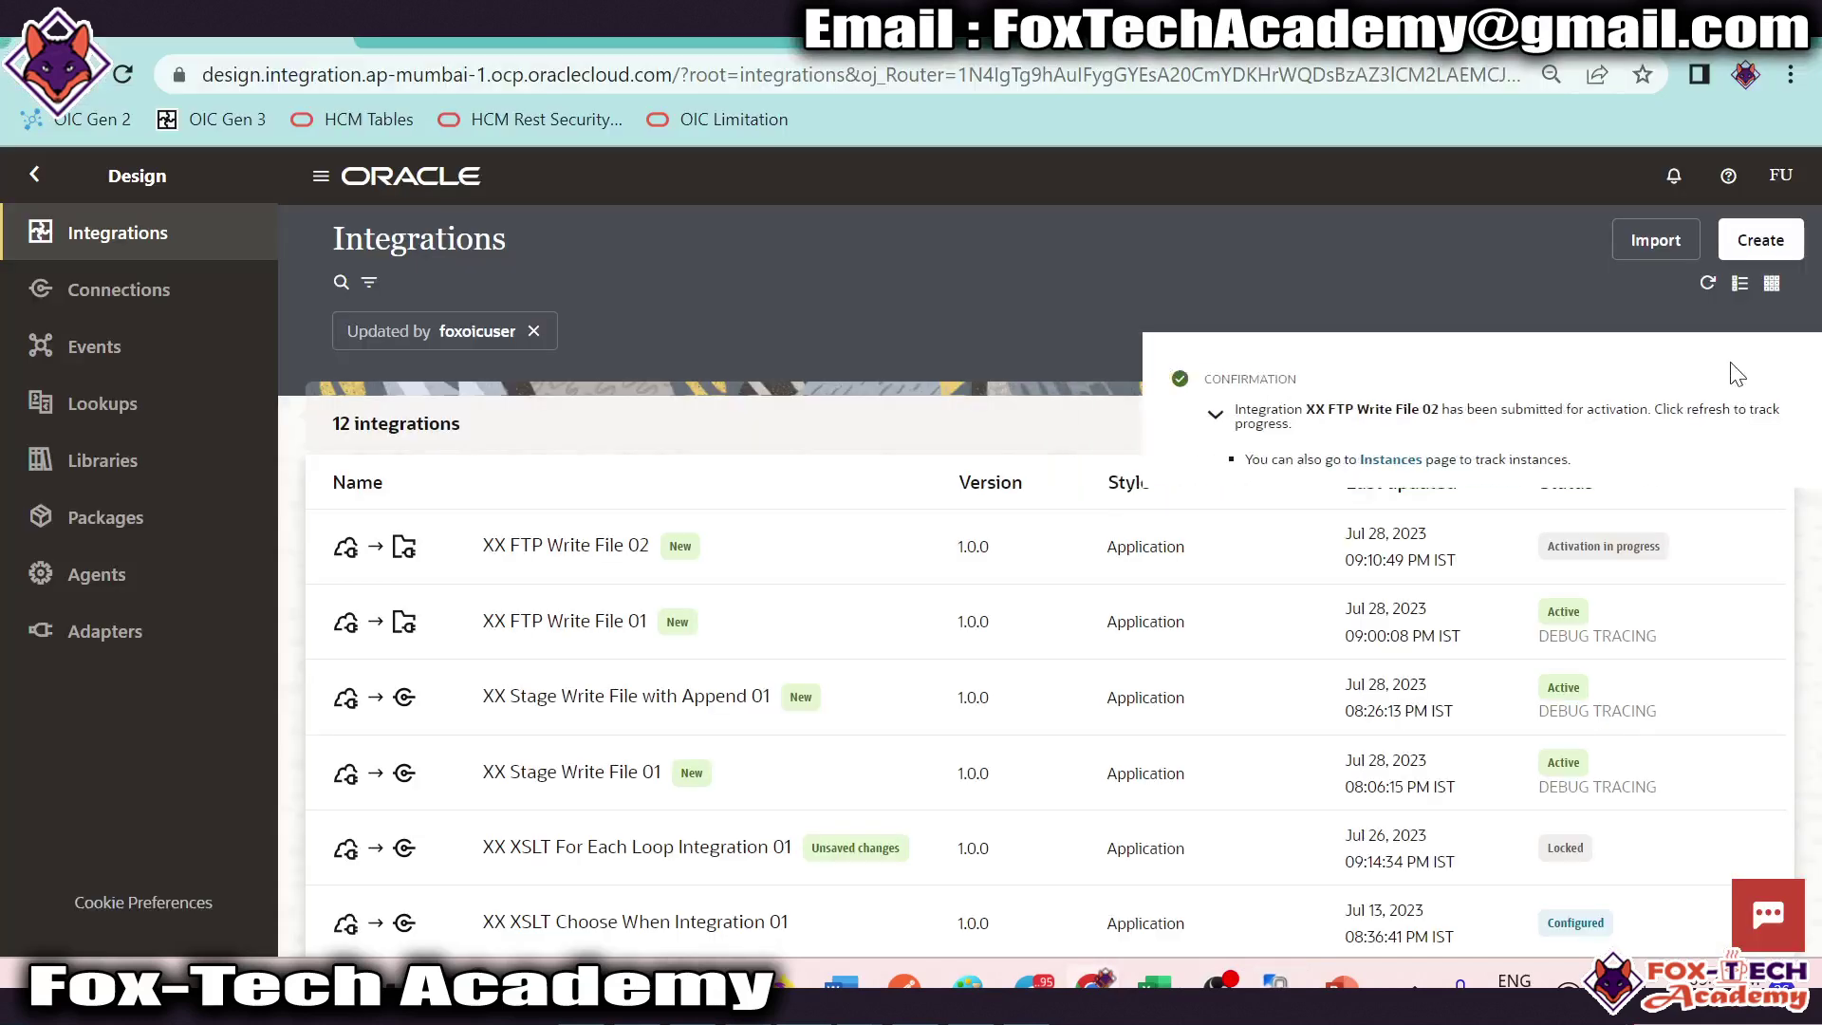
left_click(1706, 282)
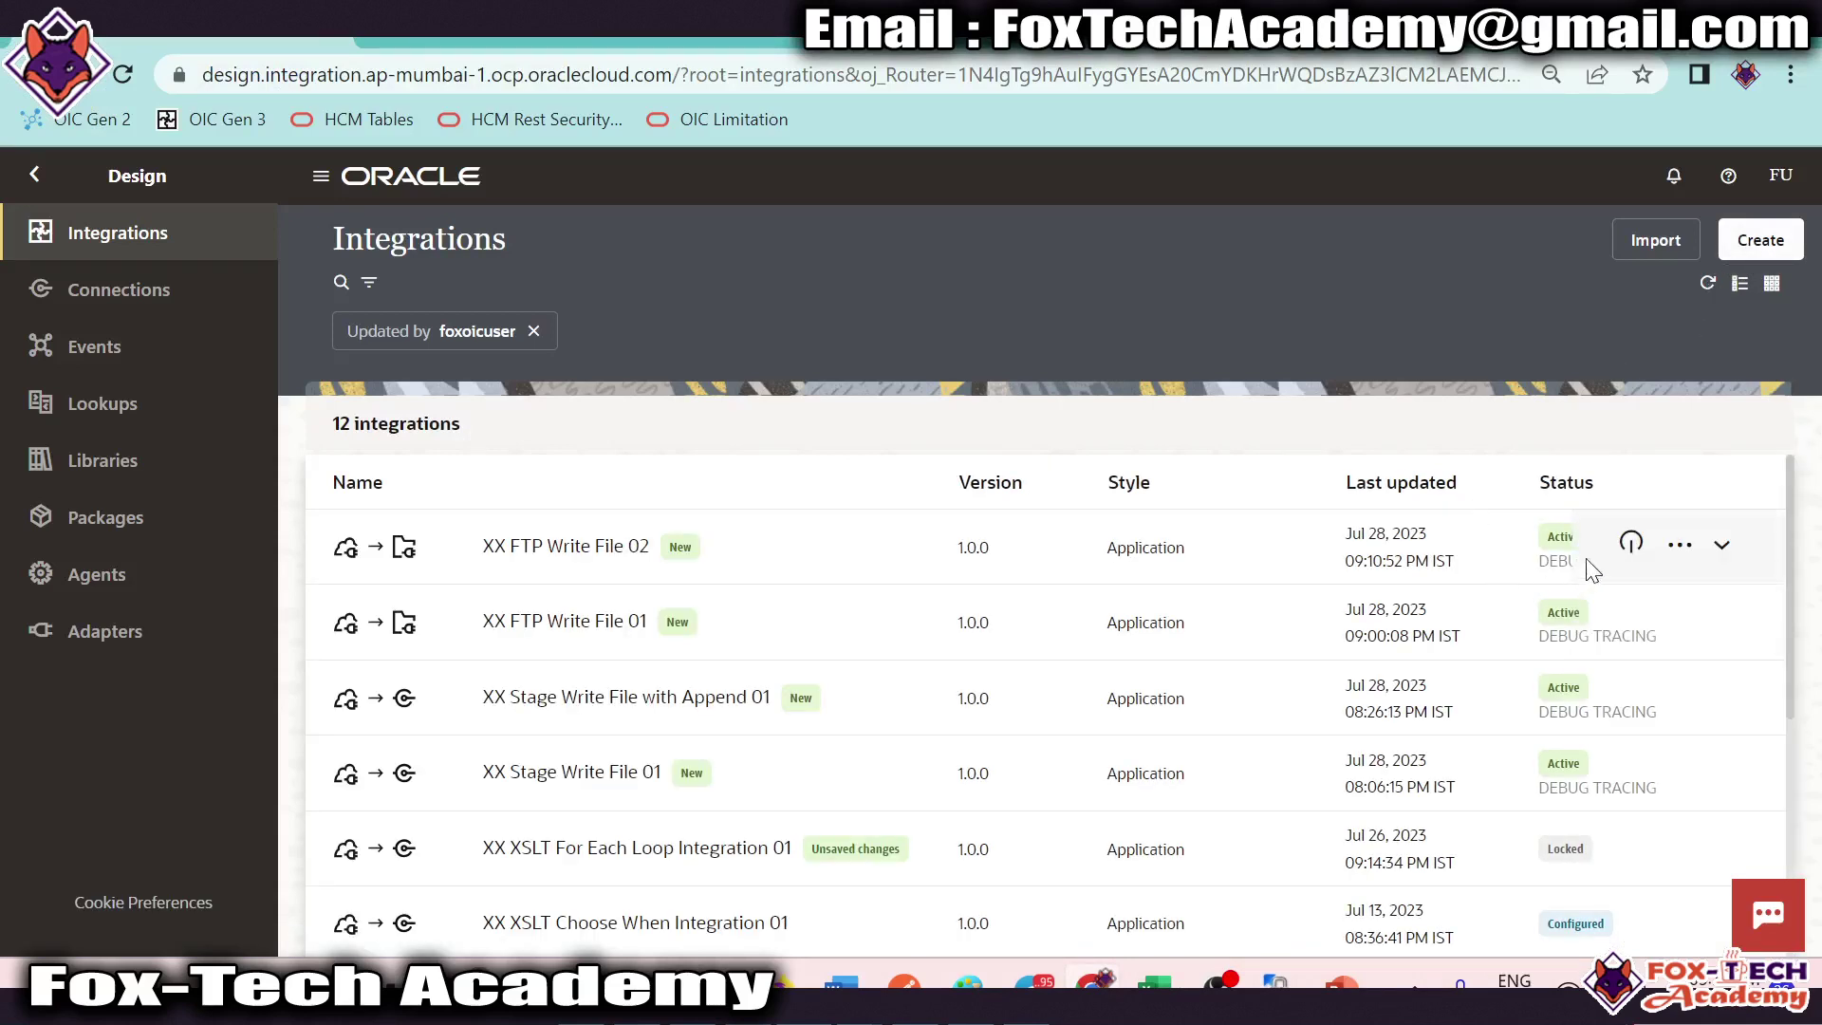
left_click(1681, 547)
left_click(1543, 647)
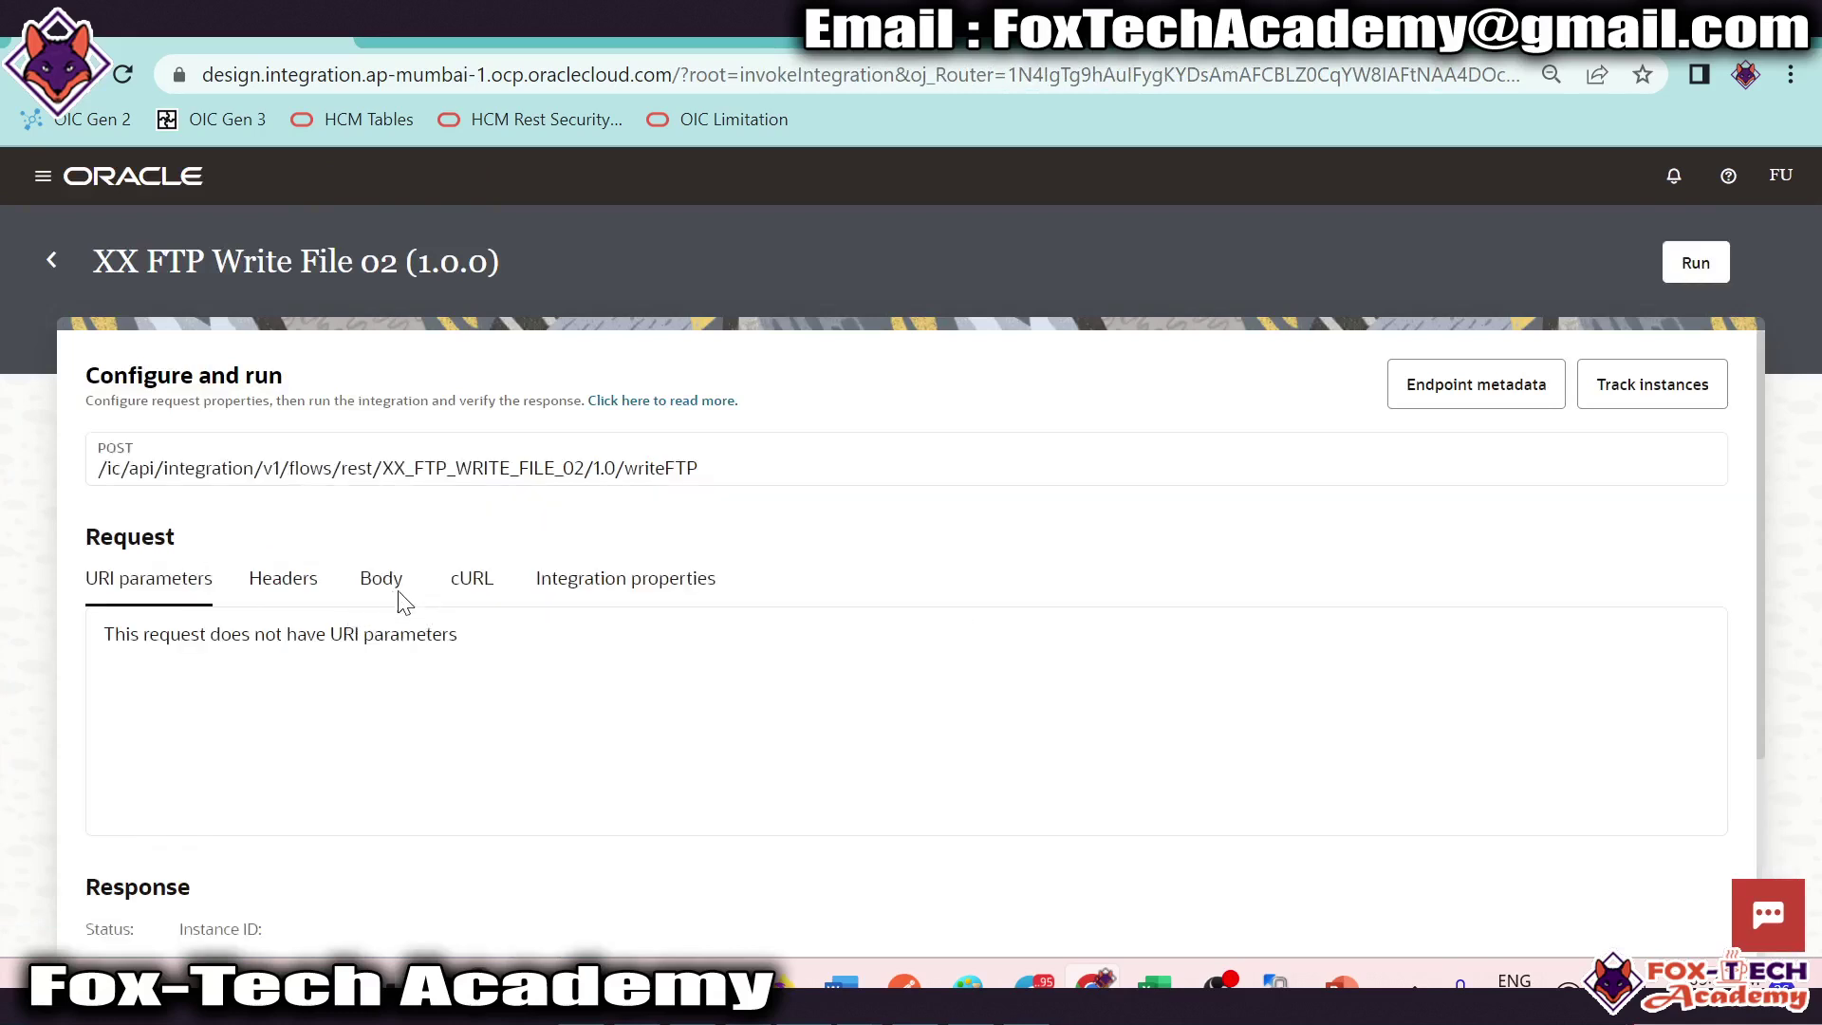
Step: Enter the EmployeeData JSON as the request body, run the integration and check the file name's timestamp in the response
left_click(384, 580)
scroll(347, 747, "down", 5)
scroll(360, 764, "up", 5)
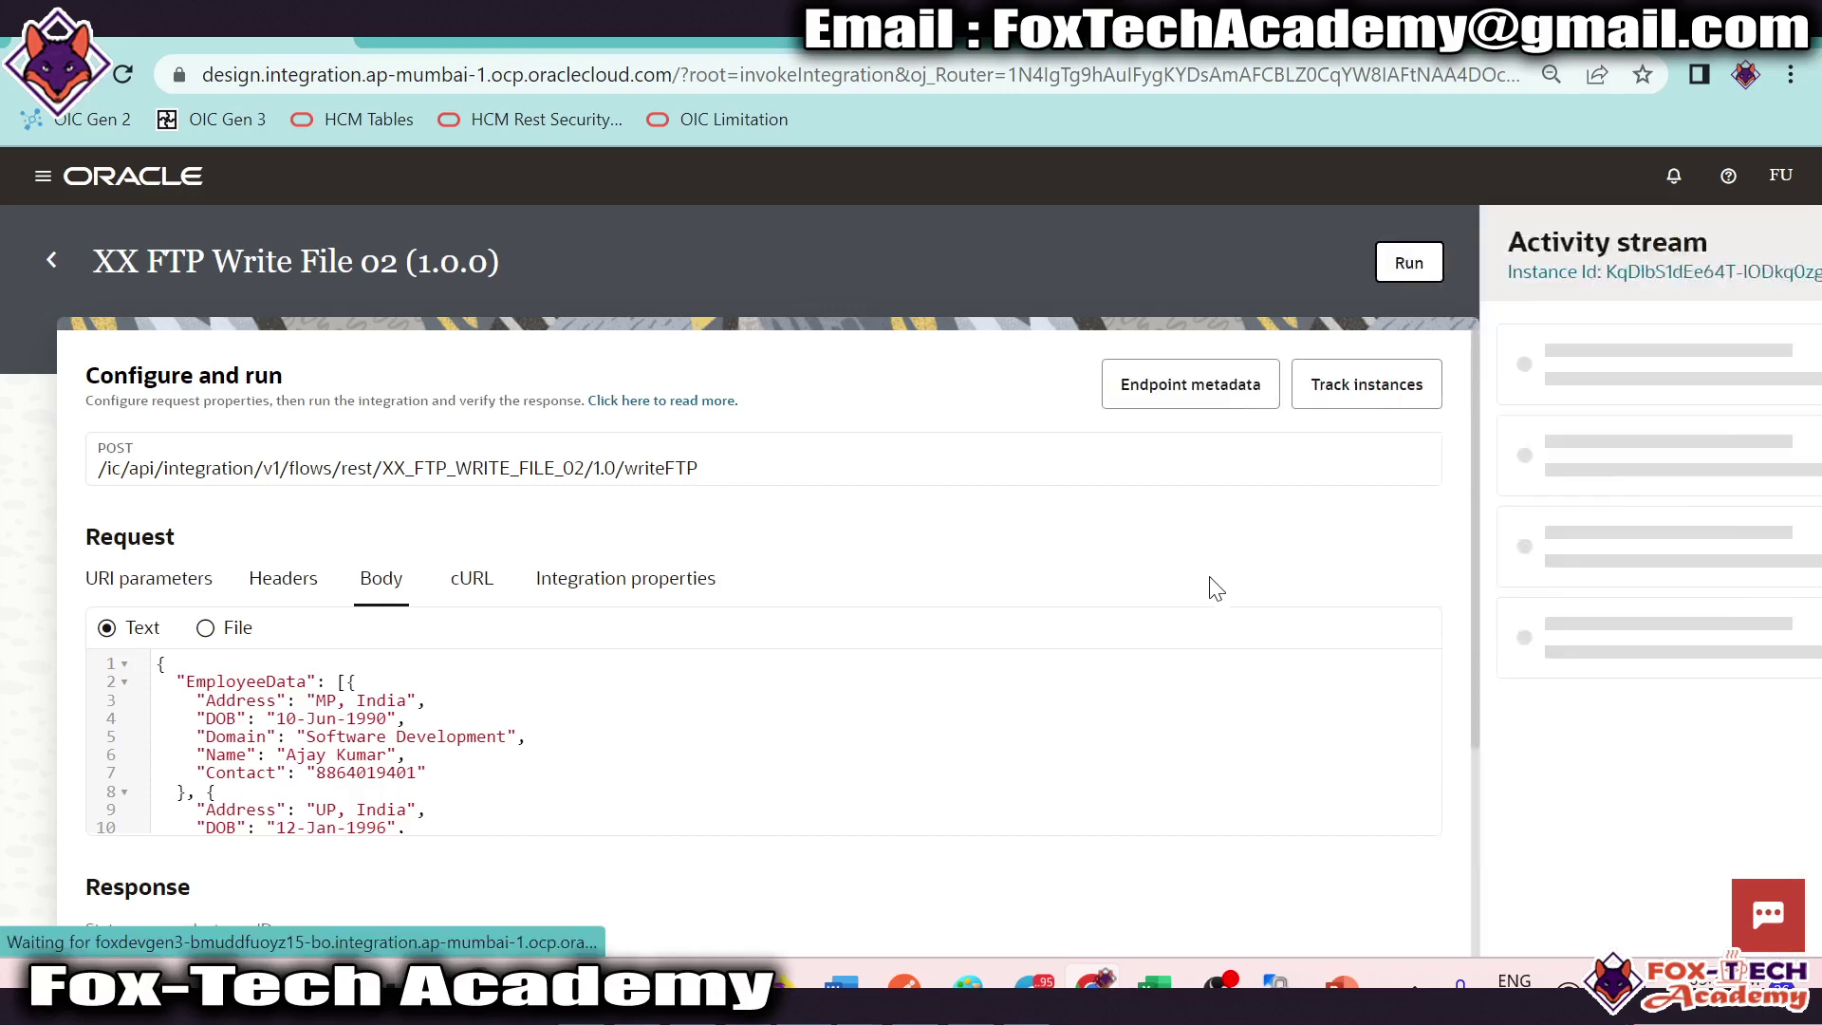
mouse_move(343, 787)
left_mouse_down()
mouse_move(703, 776)
mouse_move(363, 811)
left_mouse_up()
left_click(363, 811)
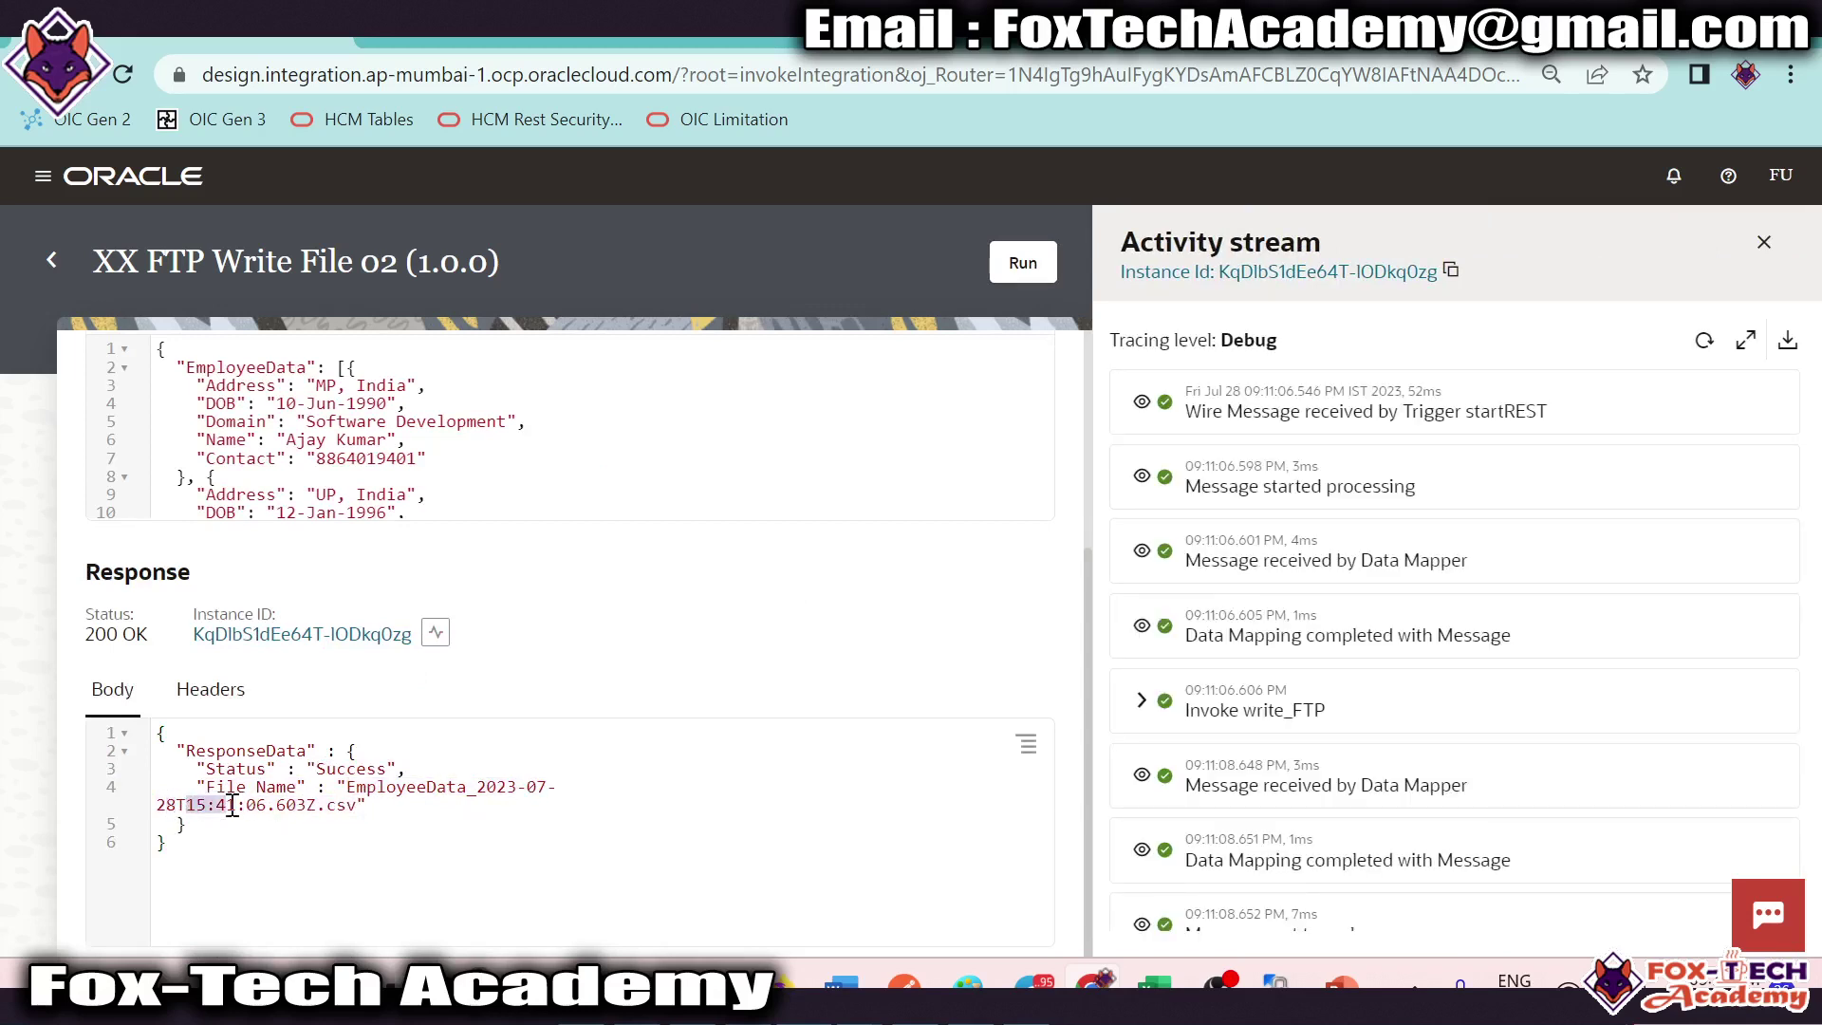
Step: Switch to the SFTP client, refresh /OIC/Stage File/, inspect the rows in EmployeeData_2023-07-28T15:41:06.603Z.csv, close it and return to the run page
left_click(1276, 982)
right_click(864, 404)
left_click(906, 447)
left_click(876, 369)
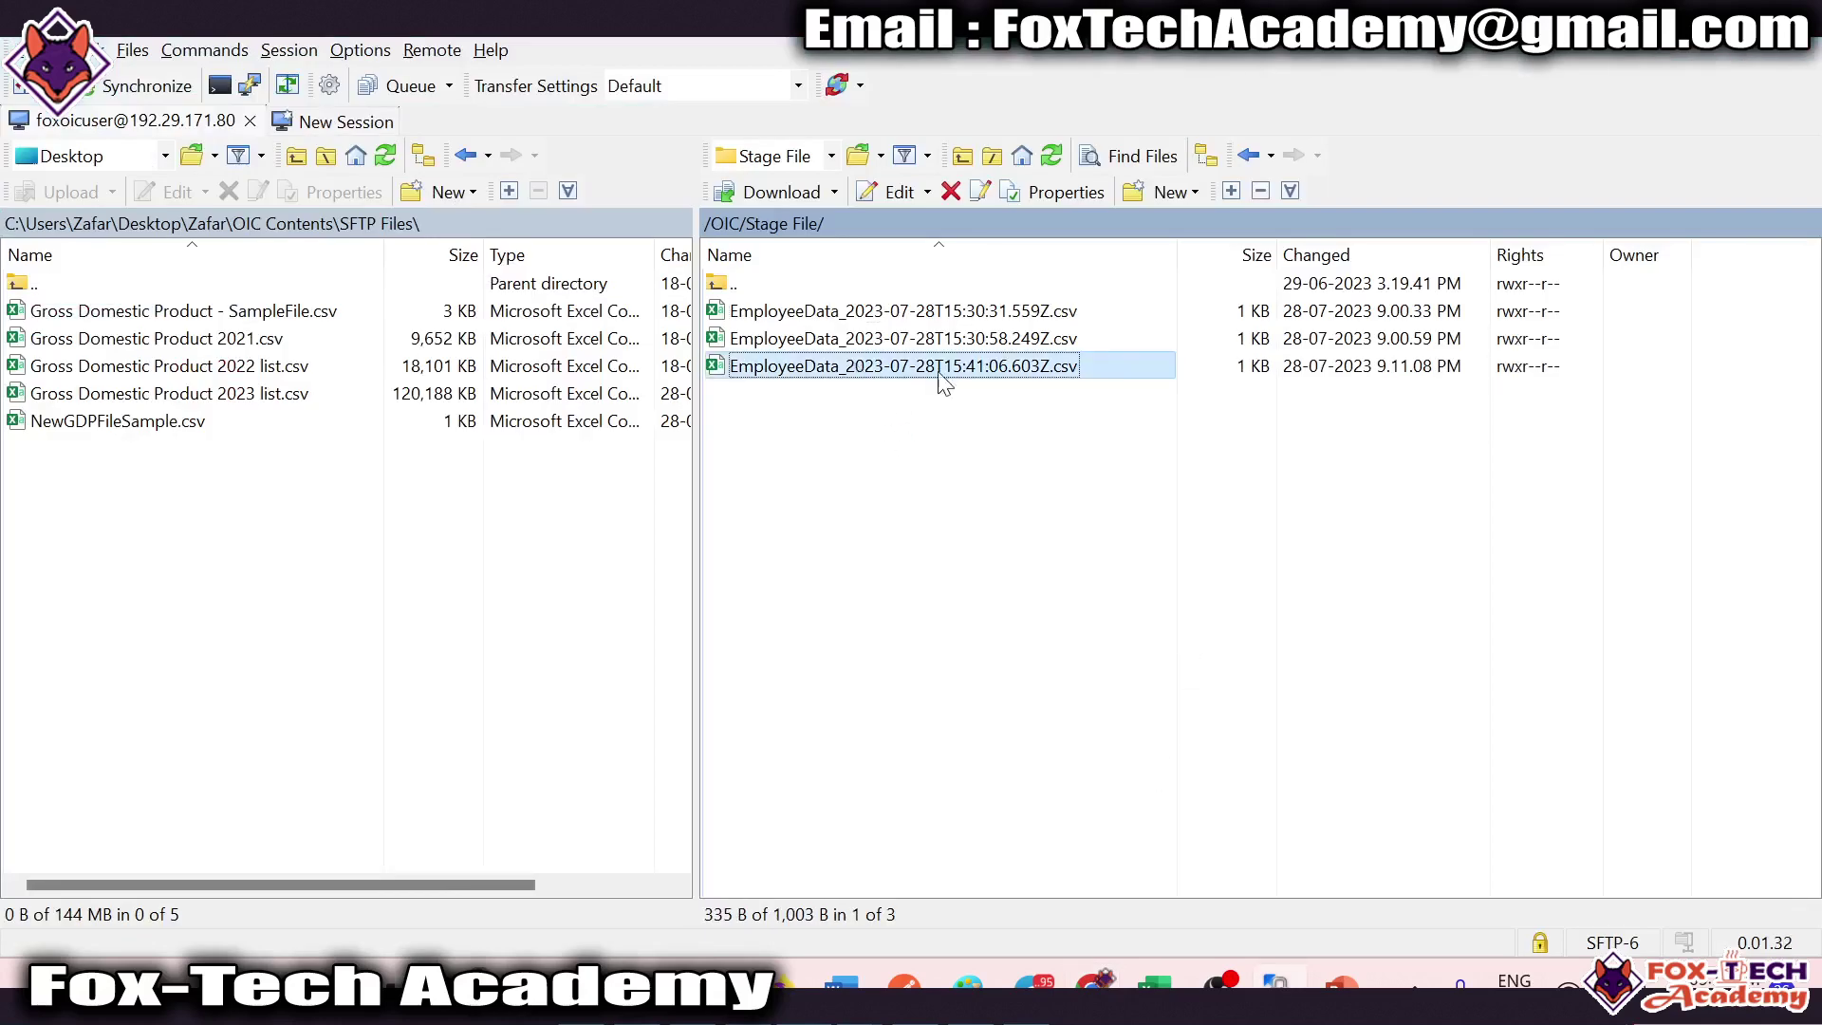
double_click(847, 370)
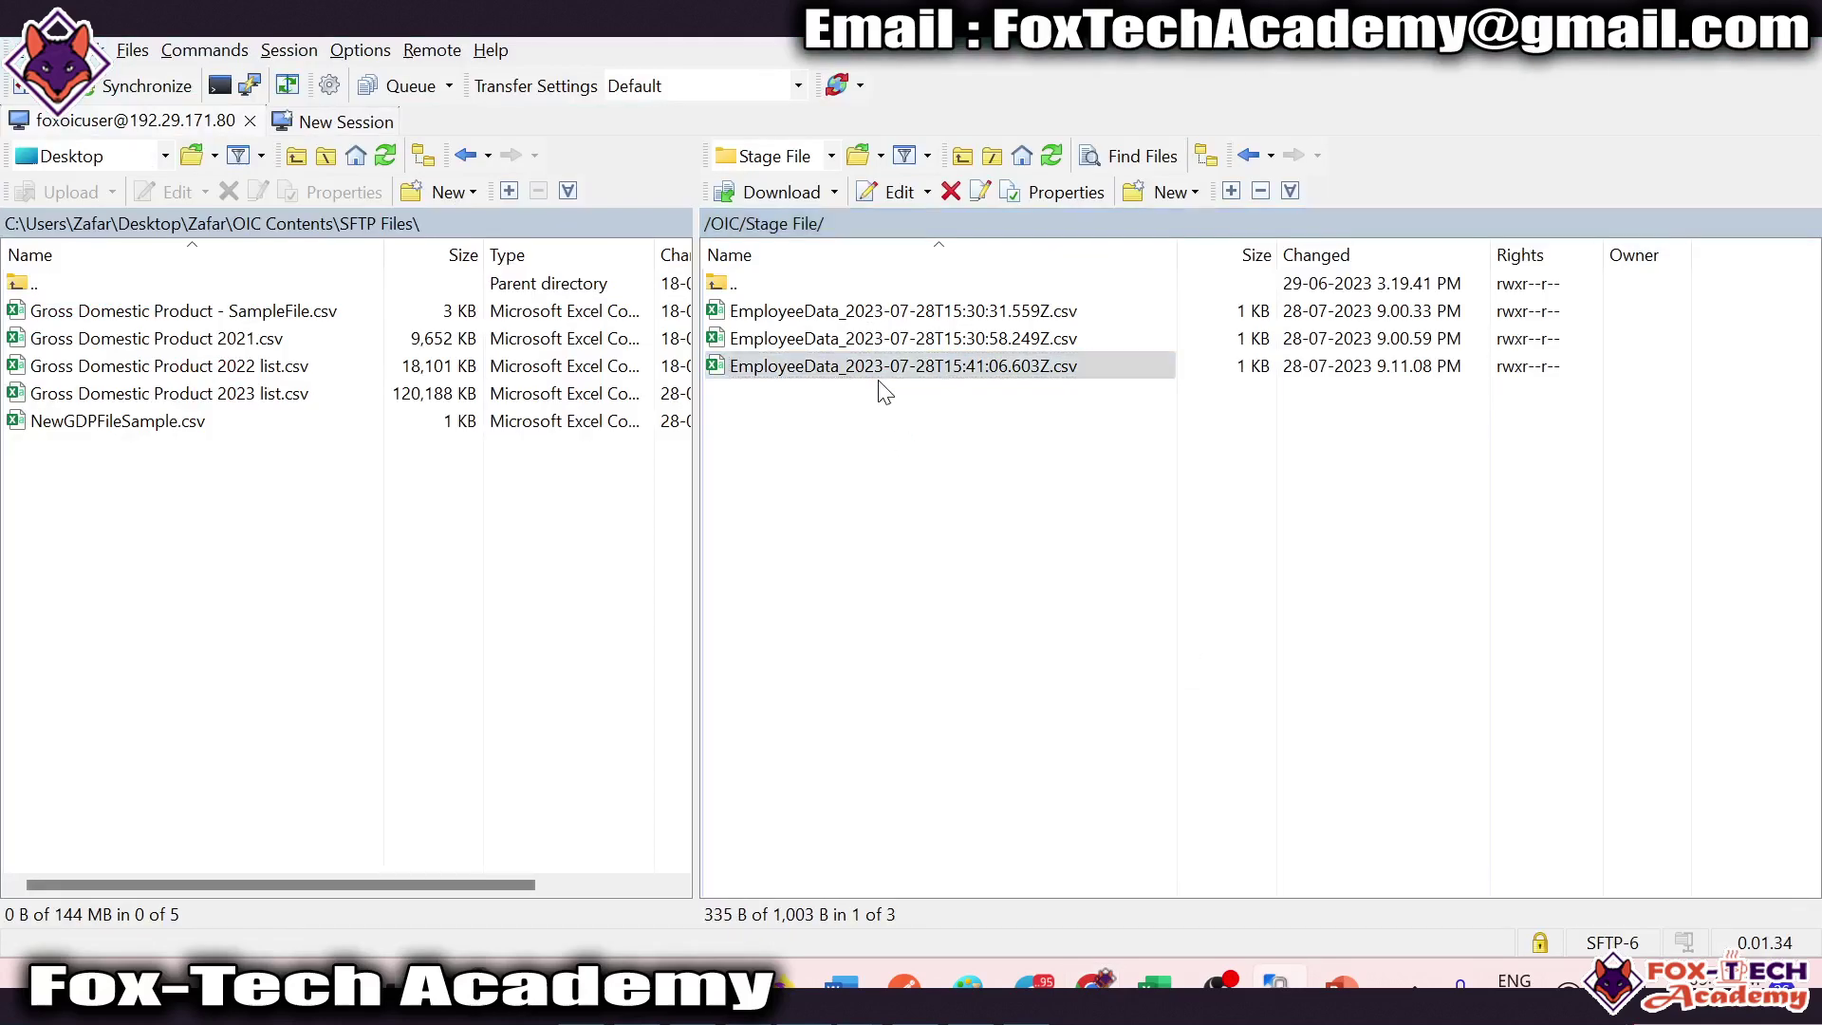
left_click_drag(66, 107, 439, 195)
left_click(560, 201)
key("Escape")
key("alt+Tab")
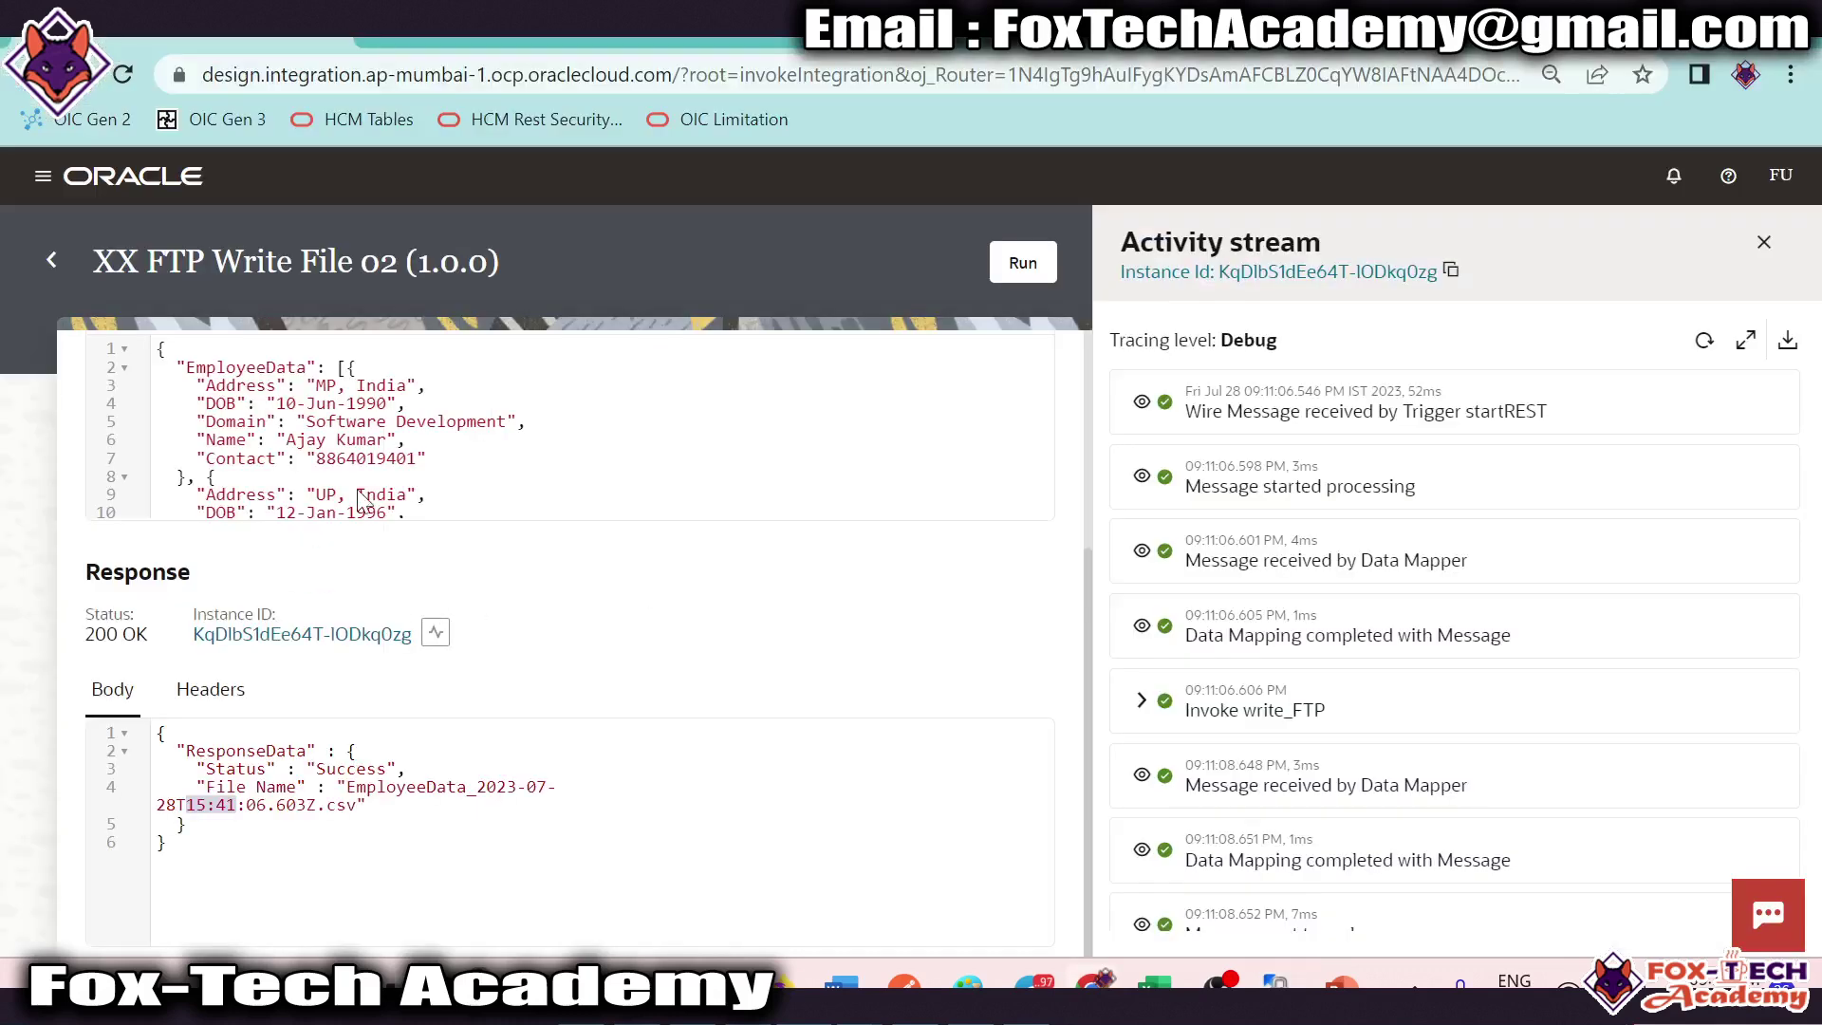
Step: Append two copies of the last employee record to the request body's EmployeeData array, rerun the integration and check the response's file name
scroll(509, 487, "up", 4)
scroll(224, 716, "down", 5)
left_click_drag(209, 710, 190, 814)
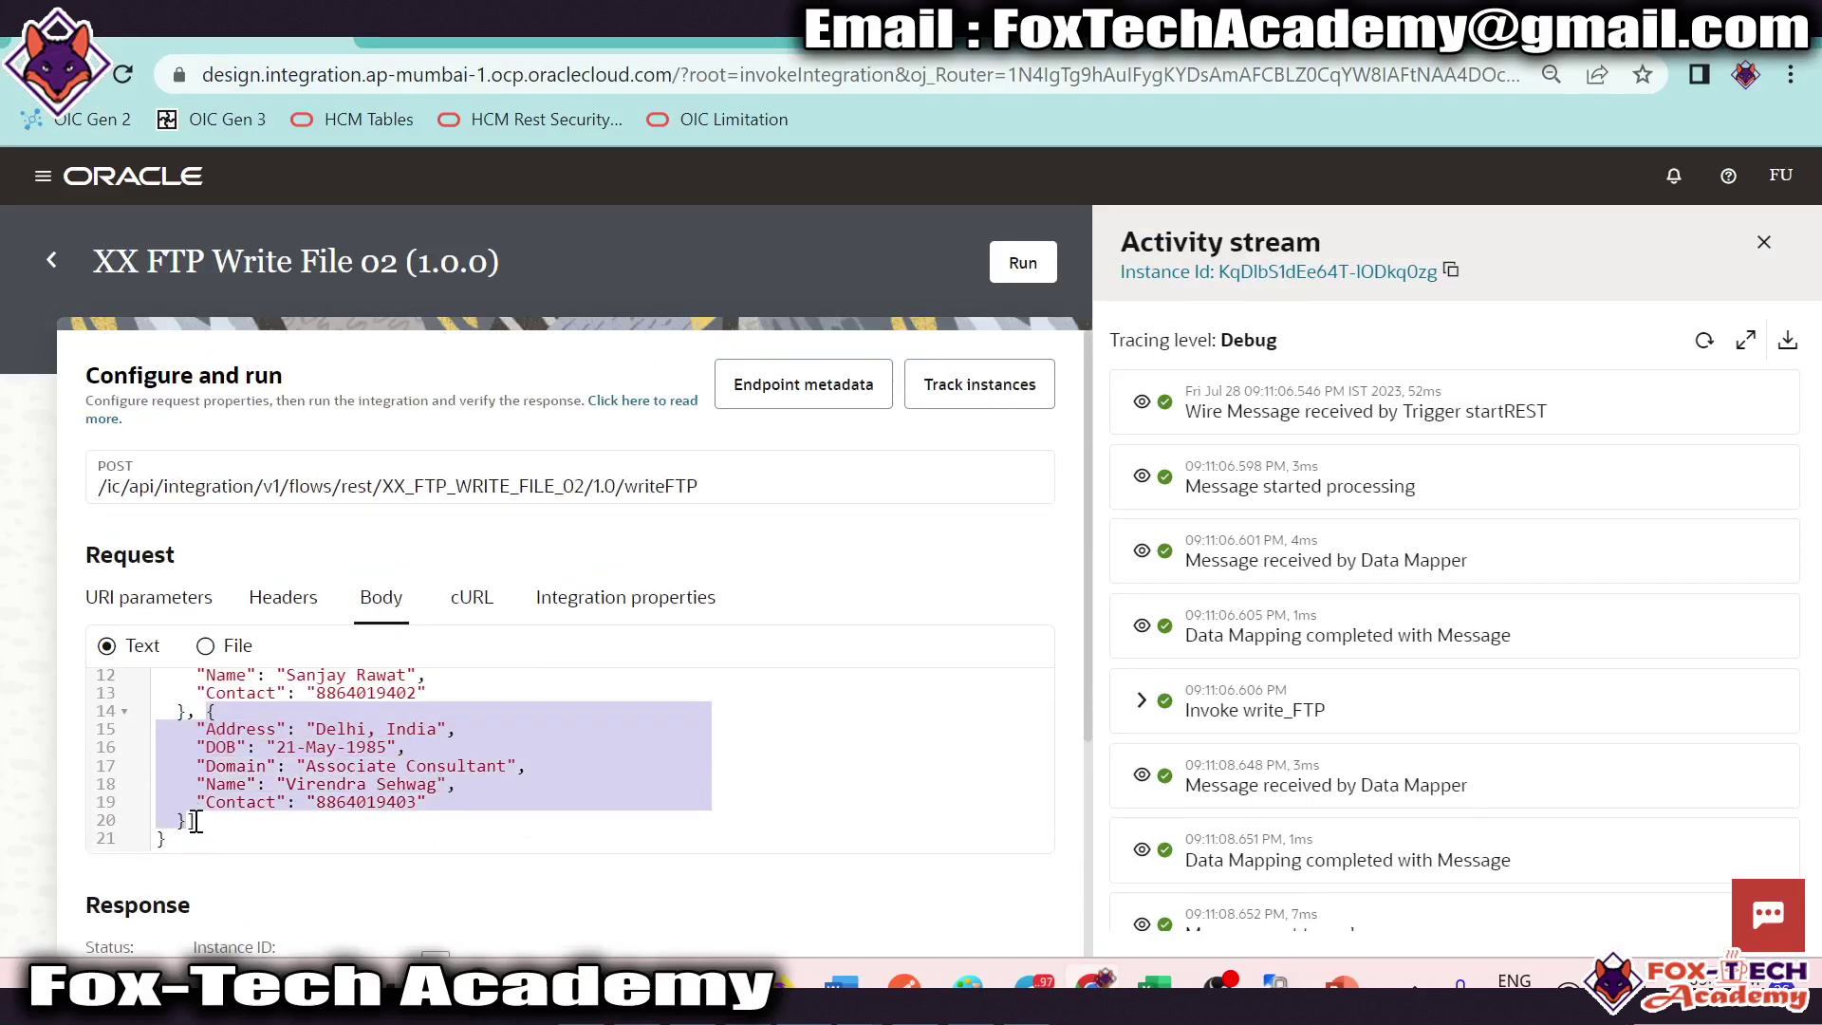
left_click(195, 822)
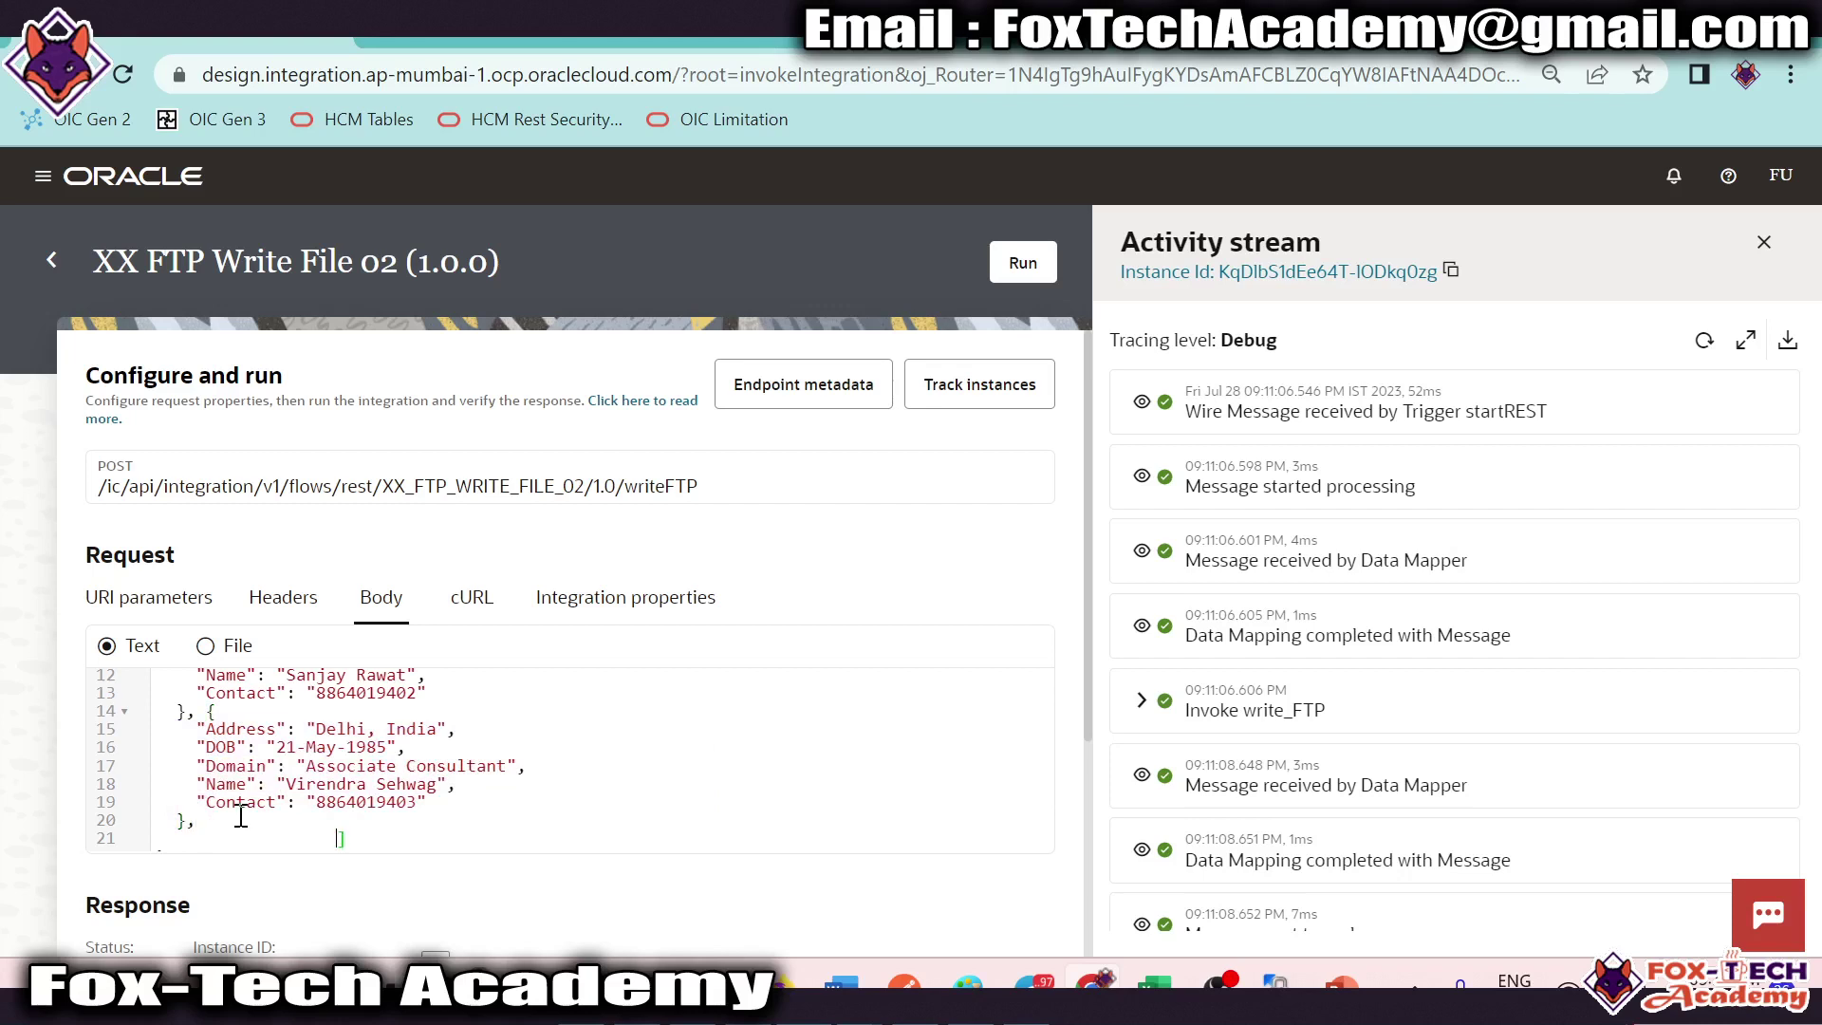
key("ctrl+v")
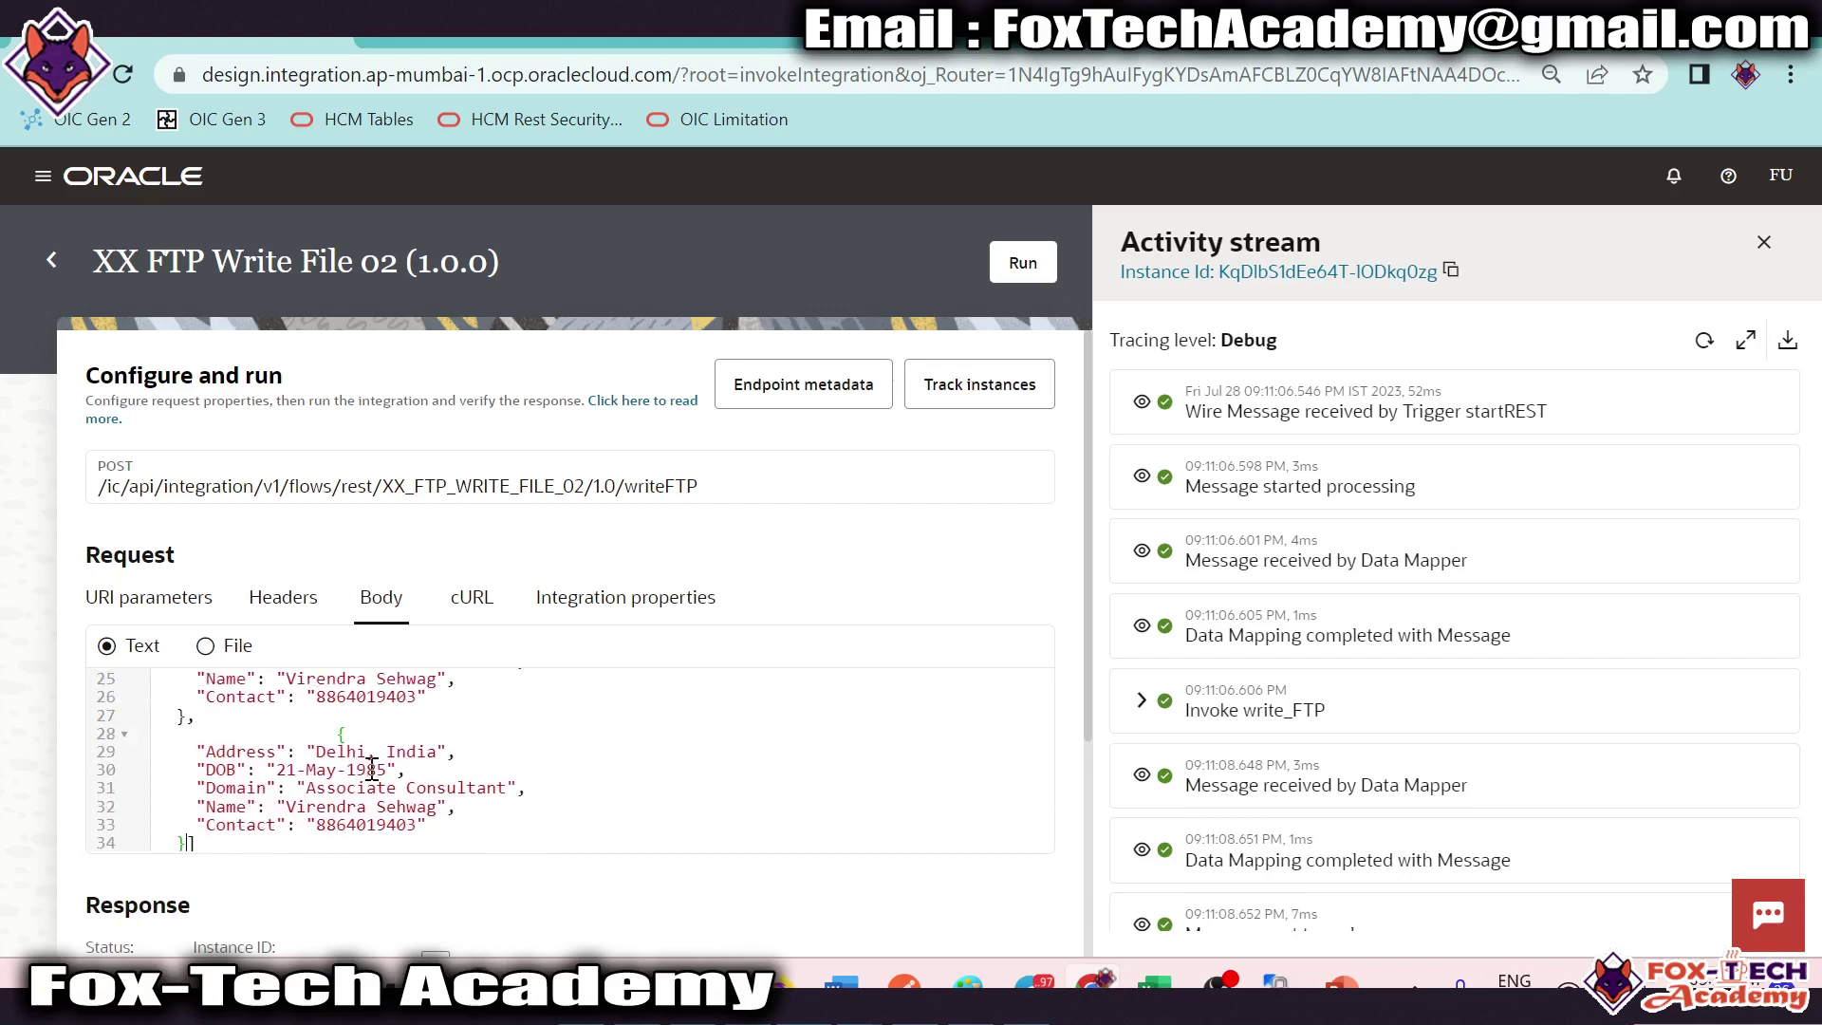
scroll(366, 775, "down", 1)
scroll(398, 764, "up", 3)
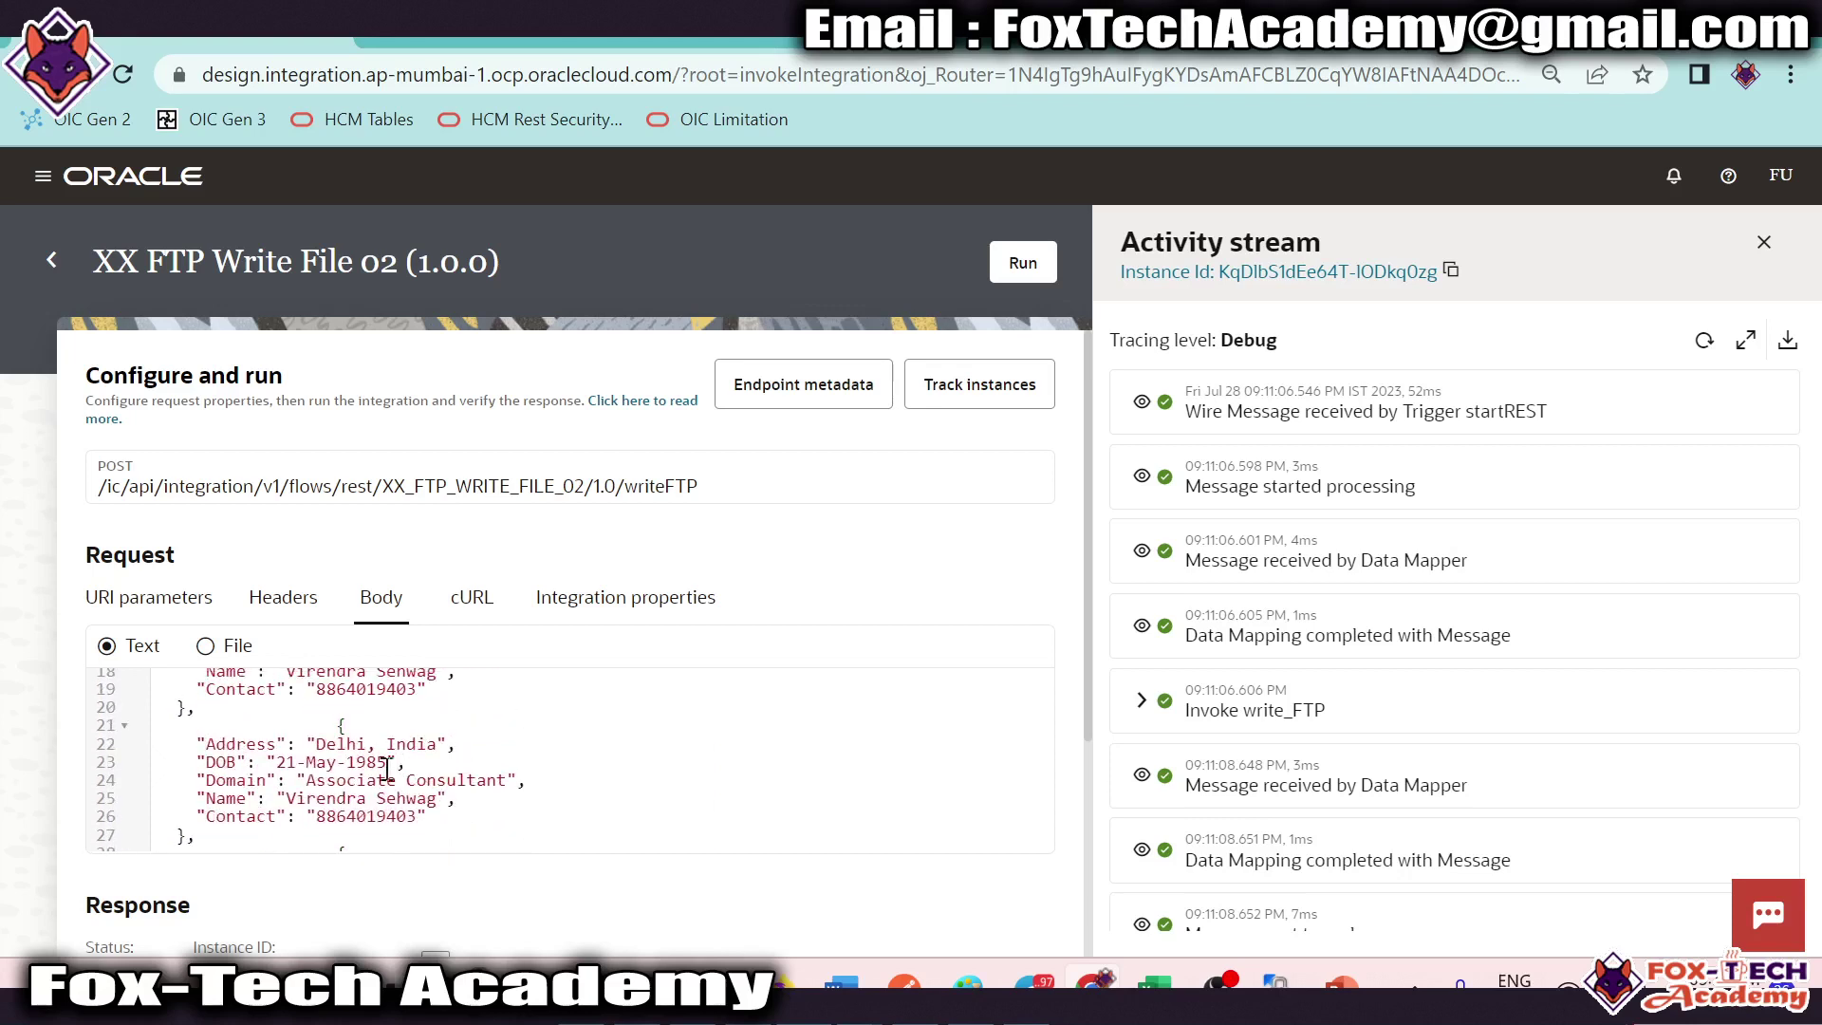
left_click(1022, 263)
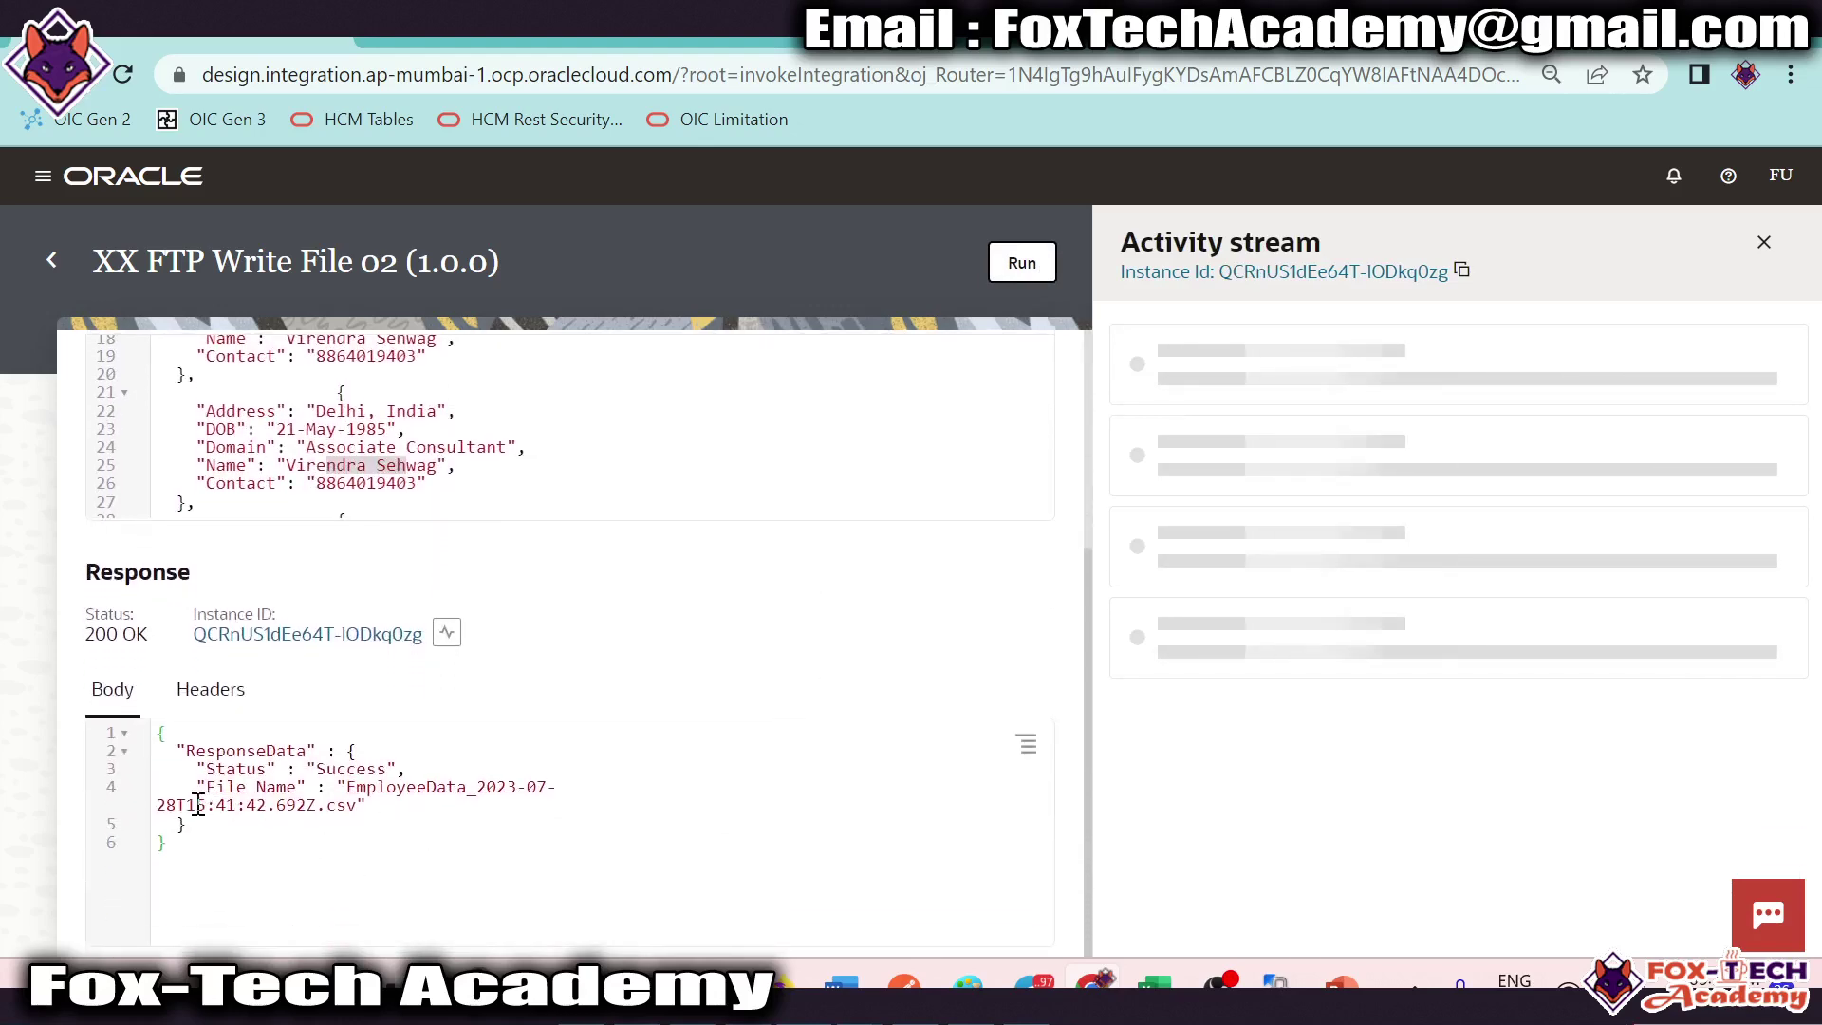
left_click_drag(186, 804, 238, 805)
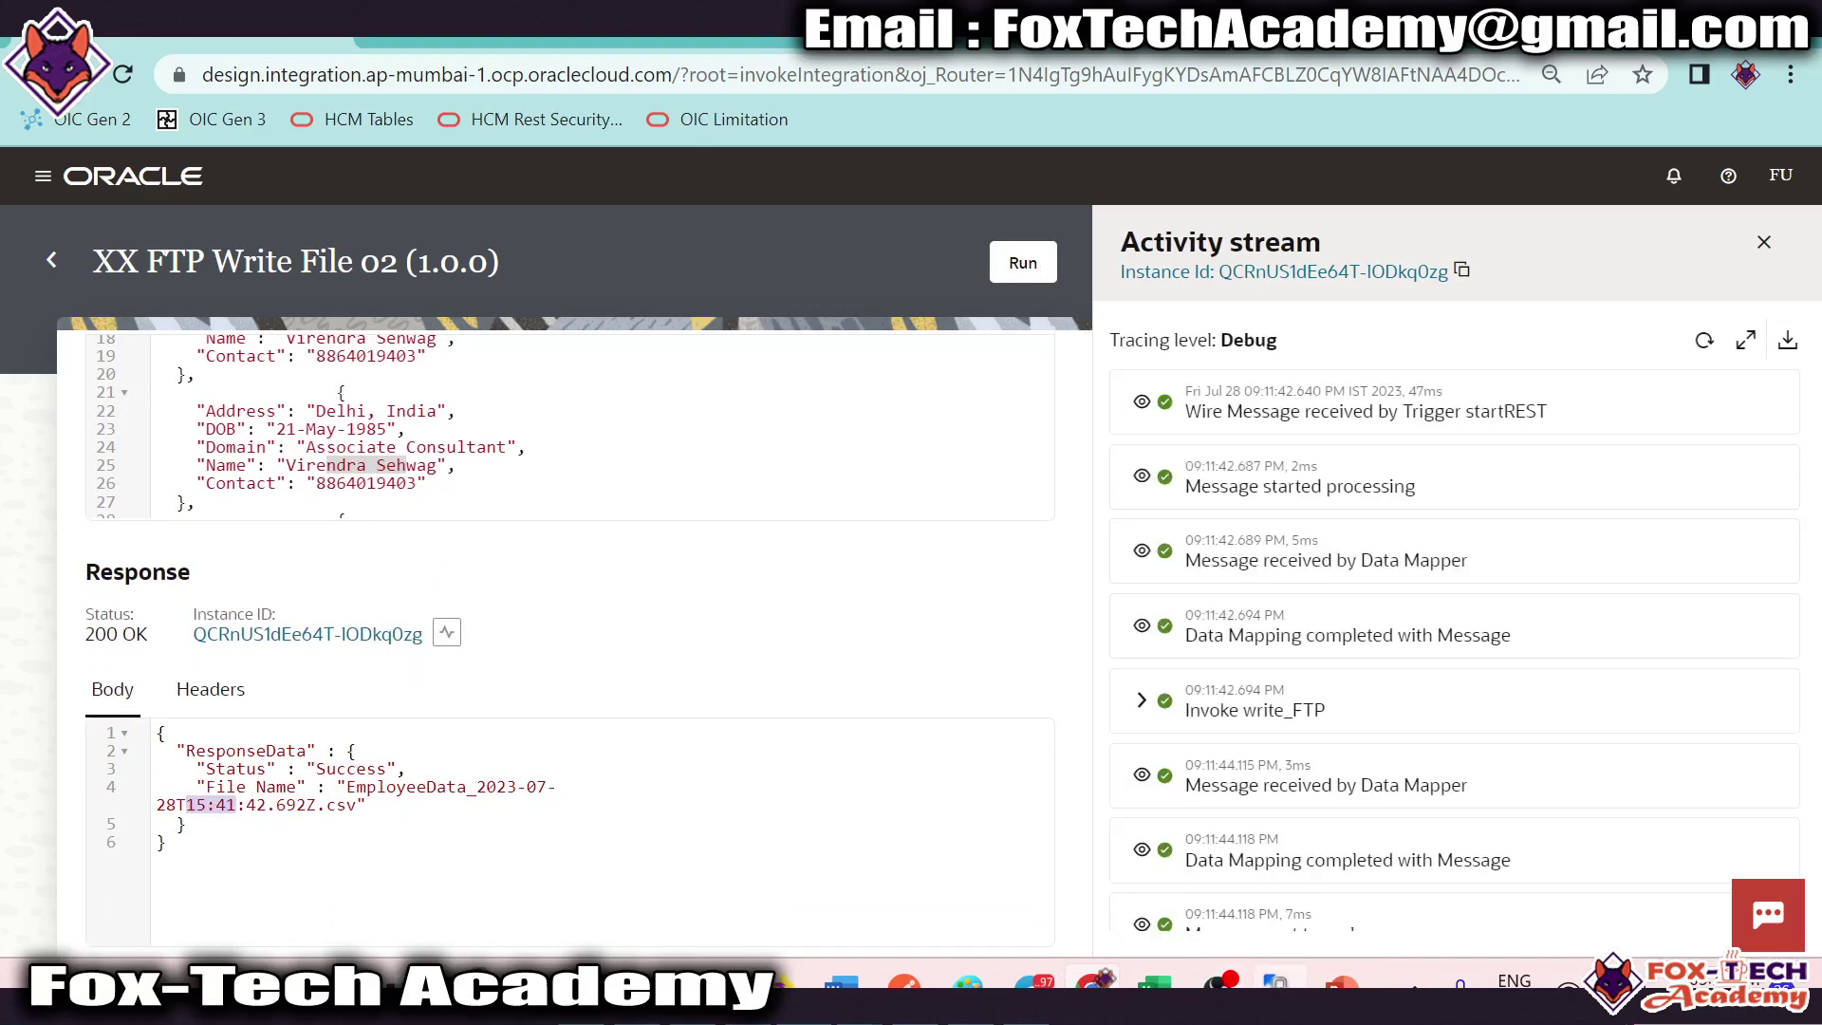
Step: Switch to the SFTP client, refresh /OIC/Stage File/, inspect the duplicated employee rows in EmployeeData_2023-07-28T15:41:42.692Z.csv and close the file
left_click(1274, 983)
right_click(953, 428)
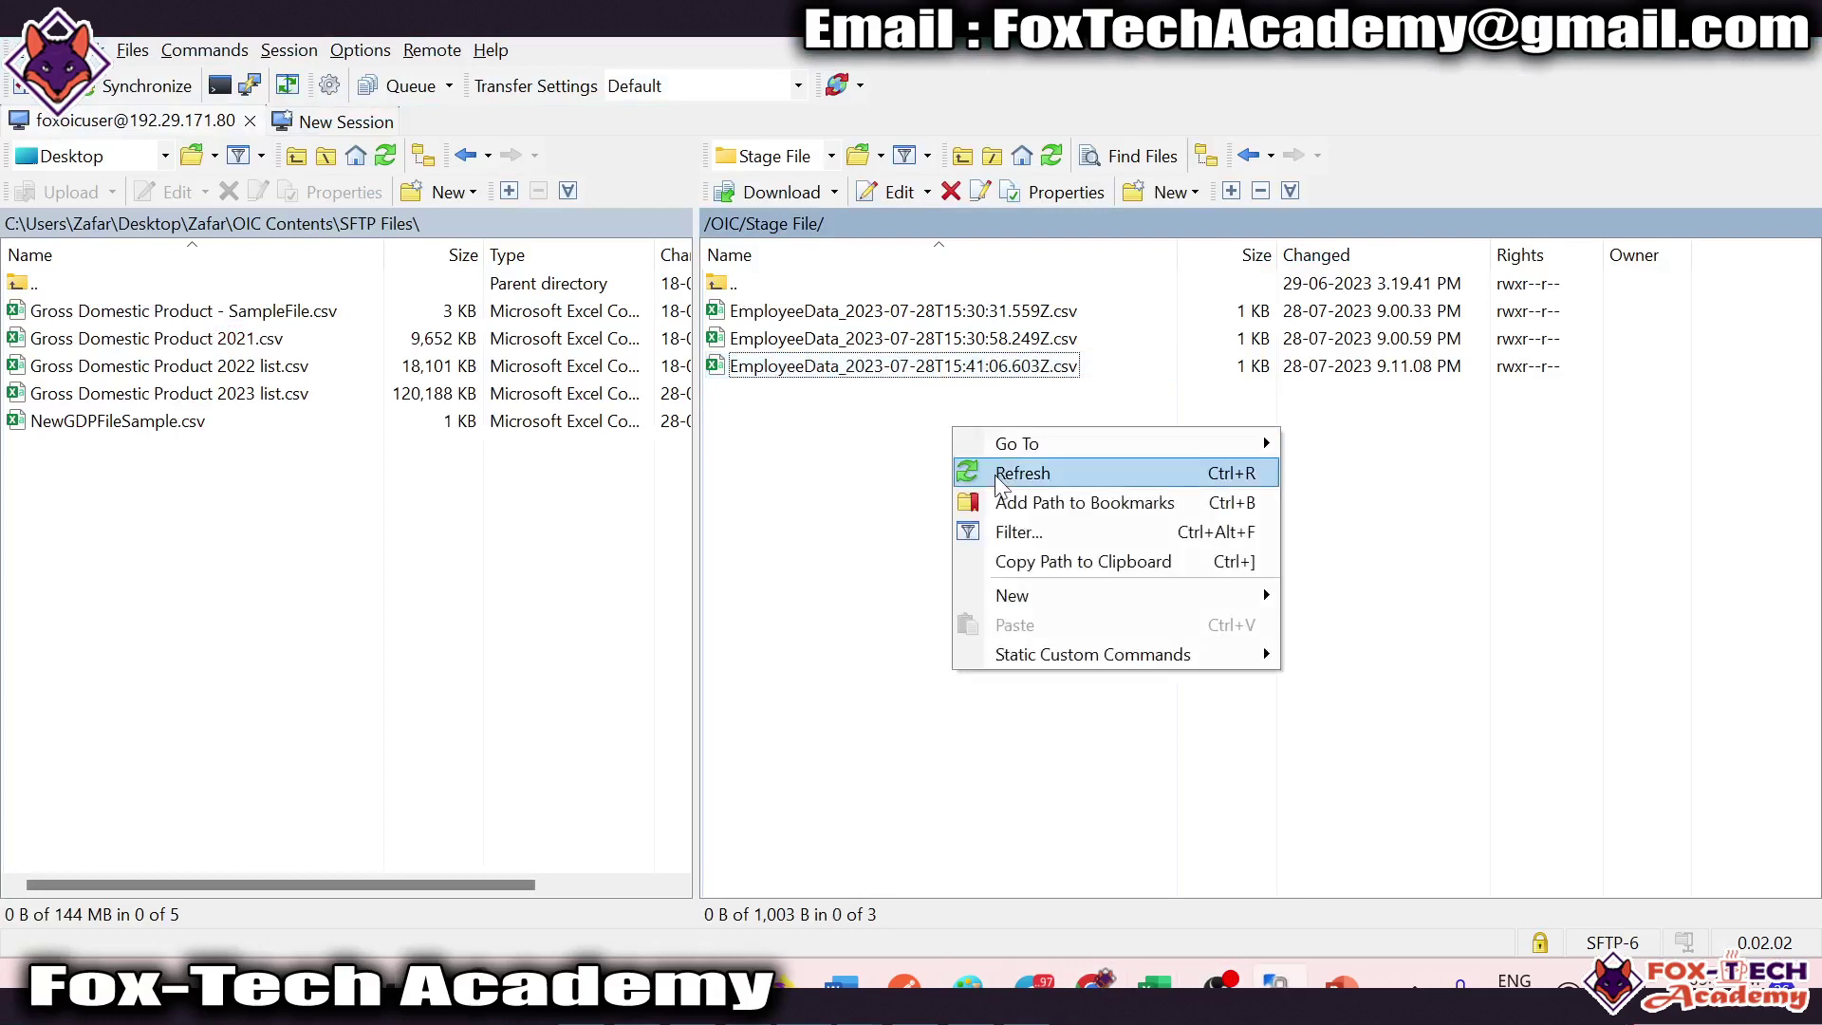
left_click(1034, 474)
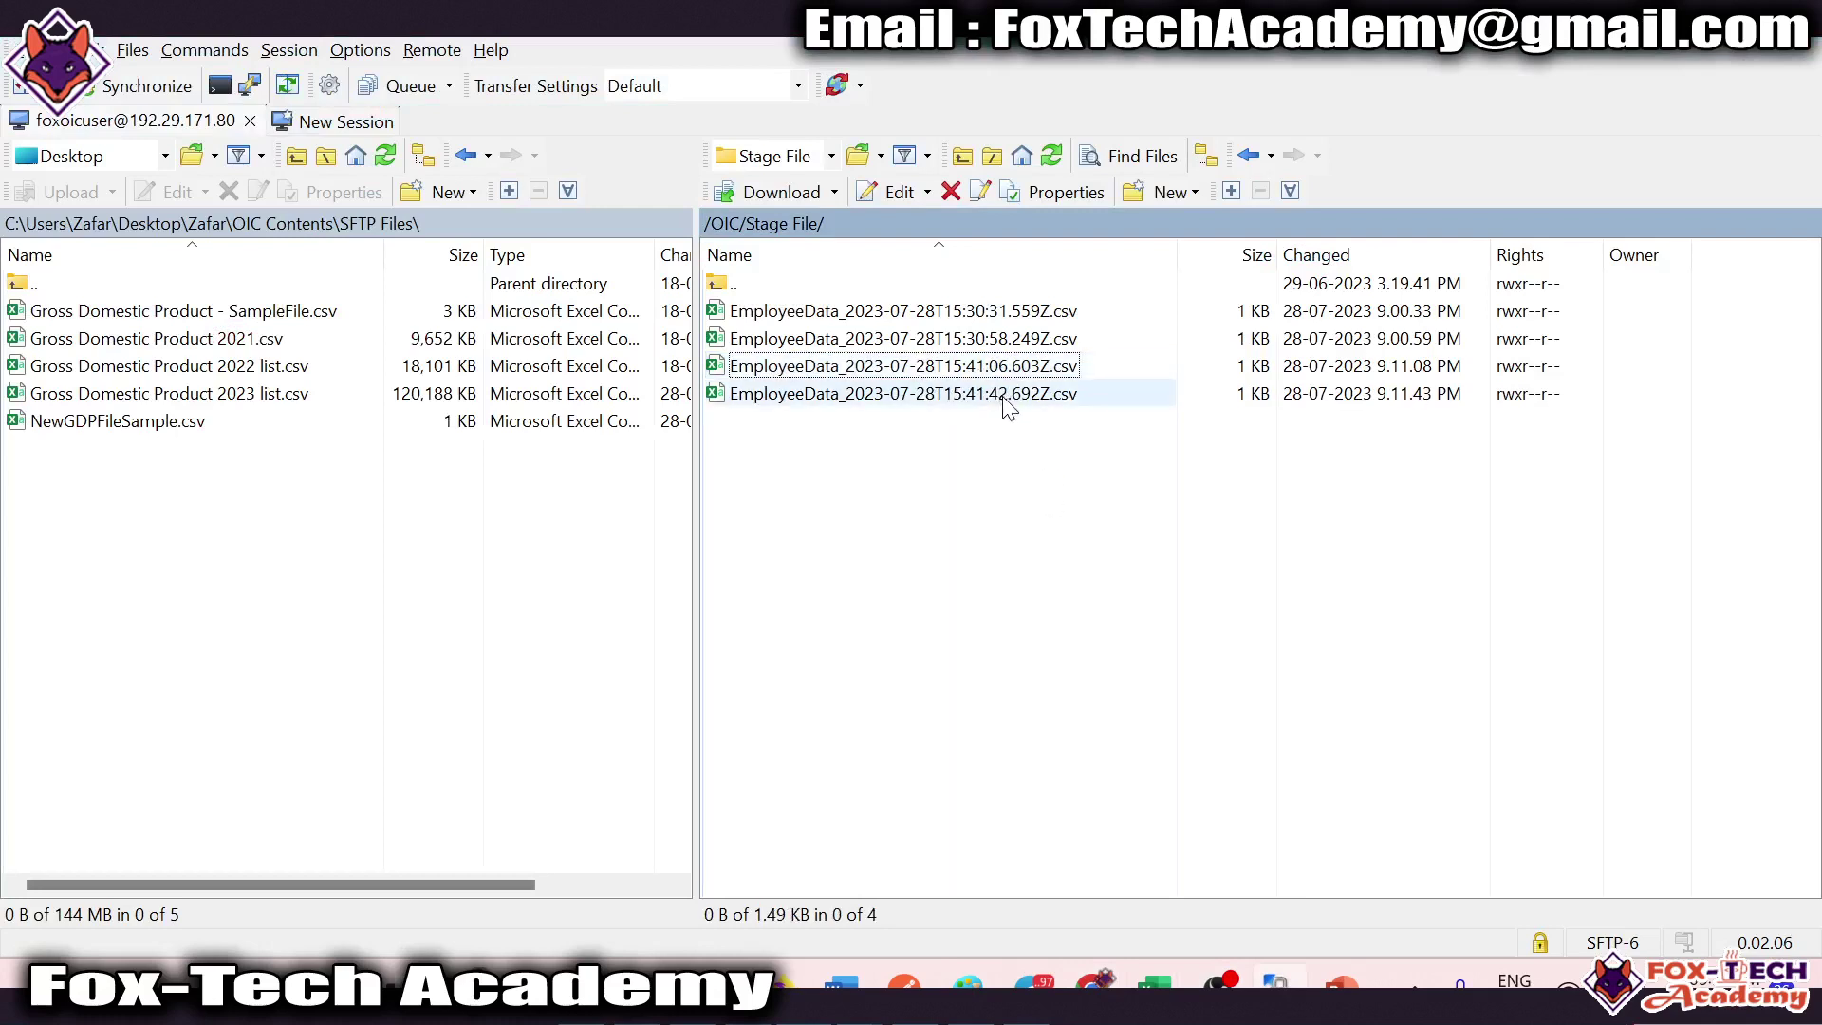
left_click(858, 403)
double_click(866, 406)
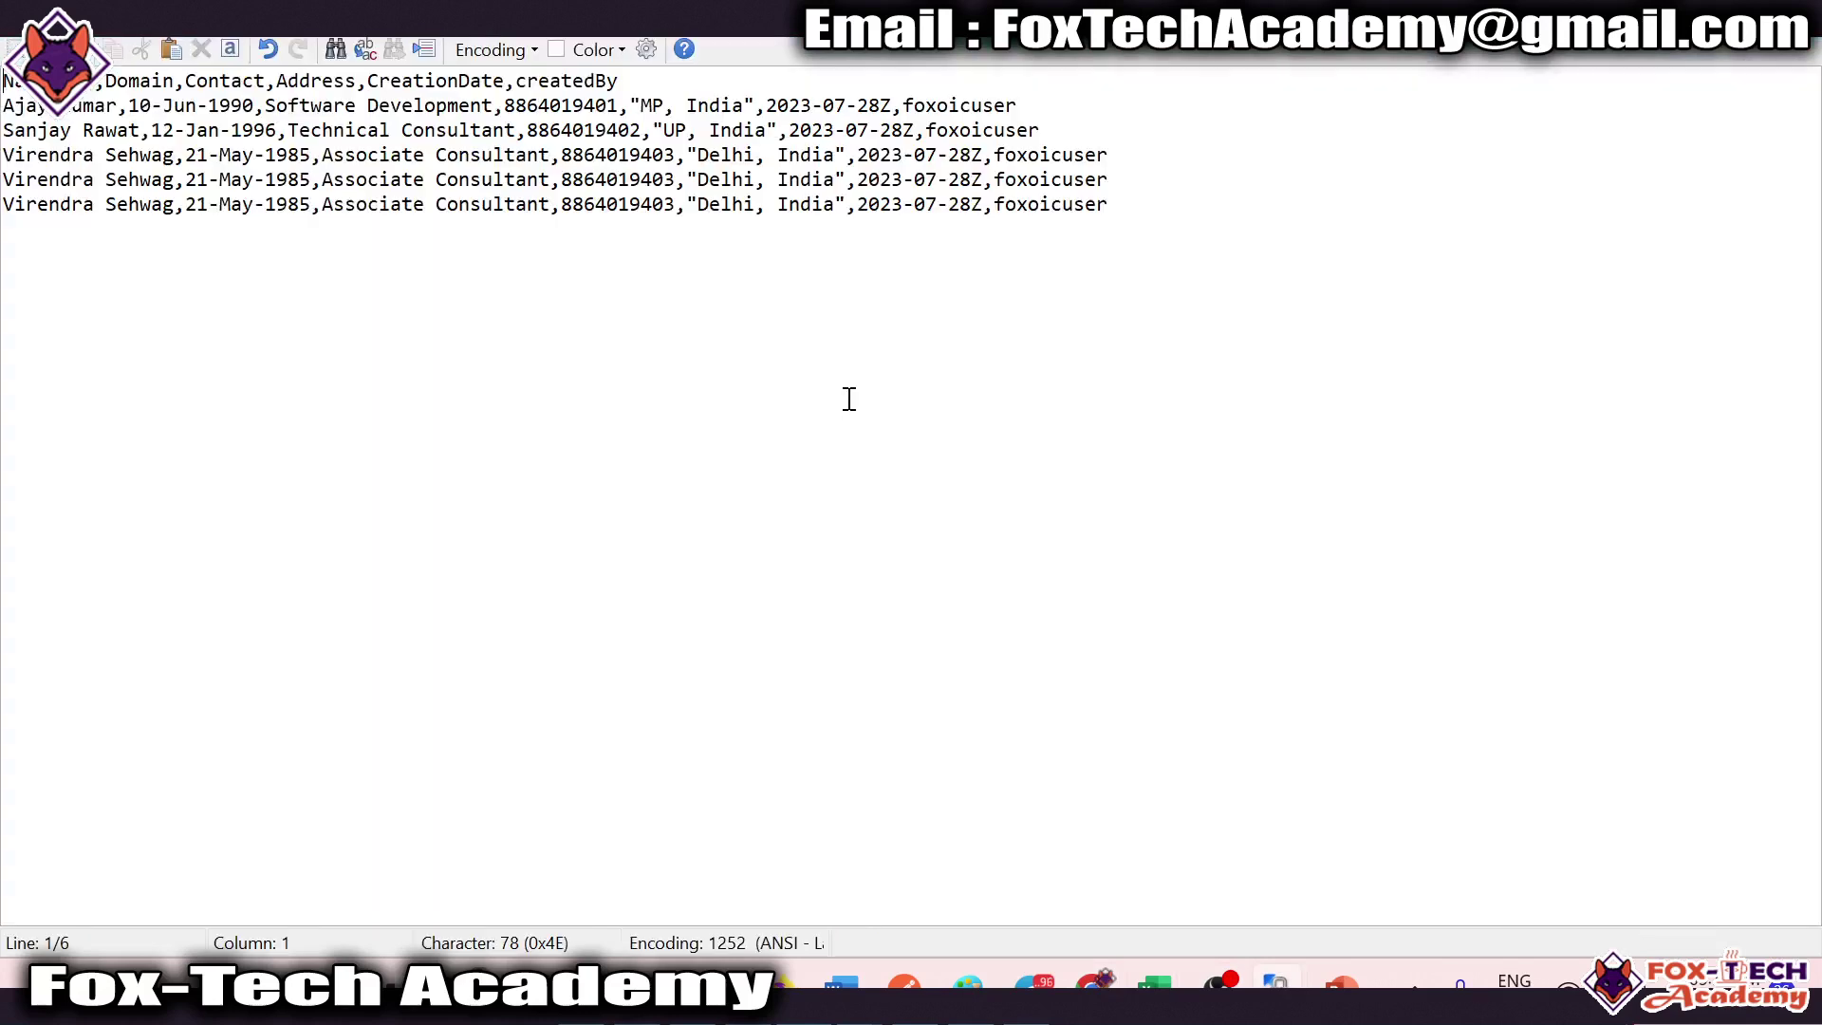
left_click_drag(15, 158, 854, 205)
left_click(1130, 203)
key("ctrl+a")
key("Escape")
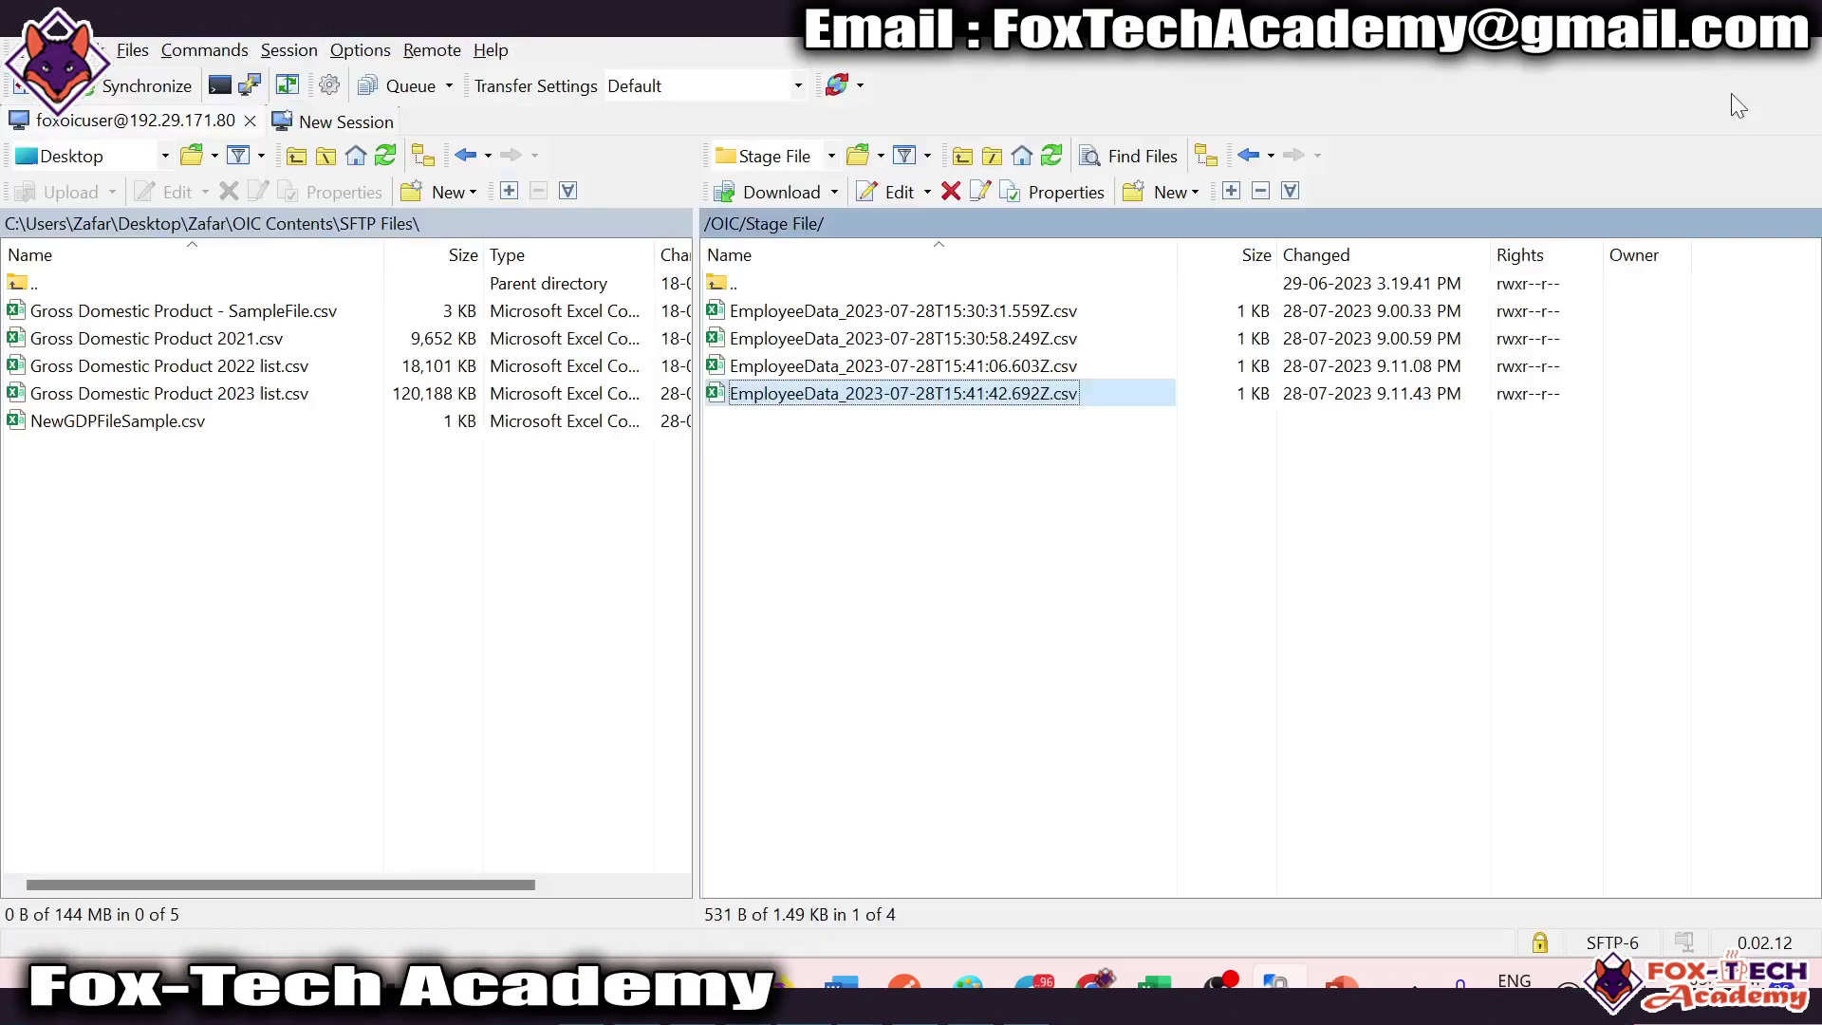
left_click(1060, 637)
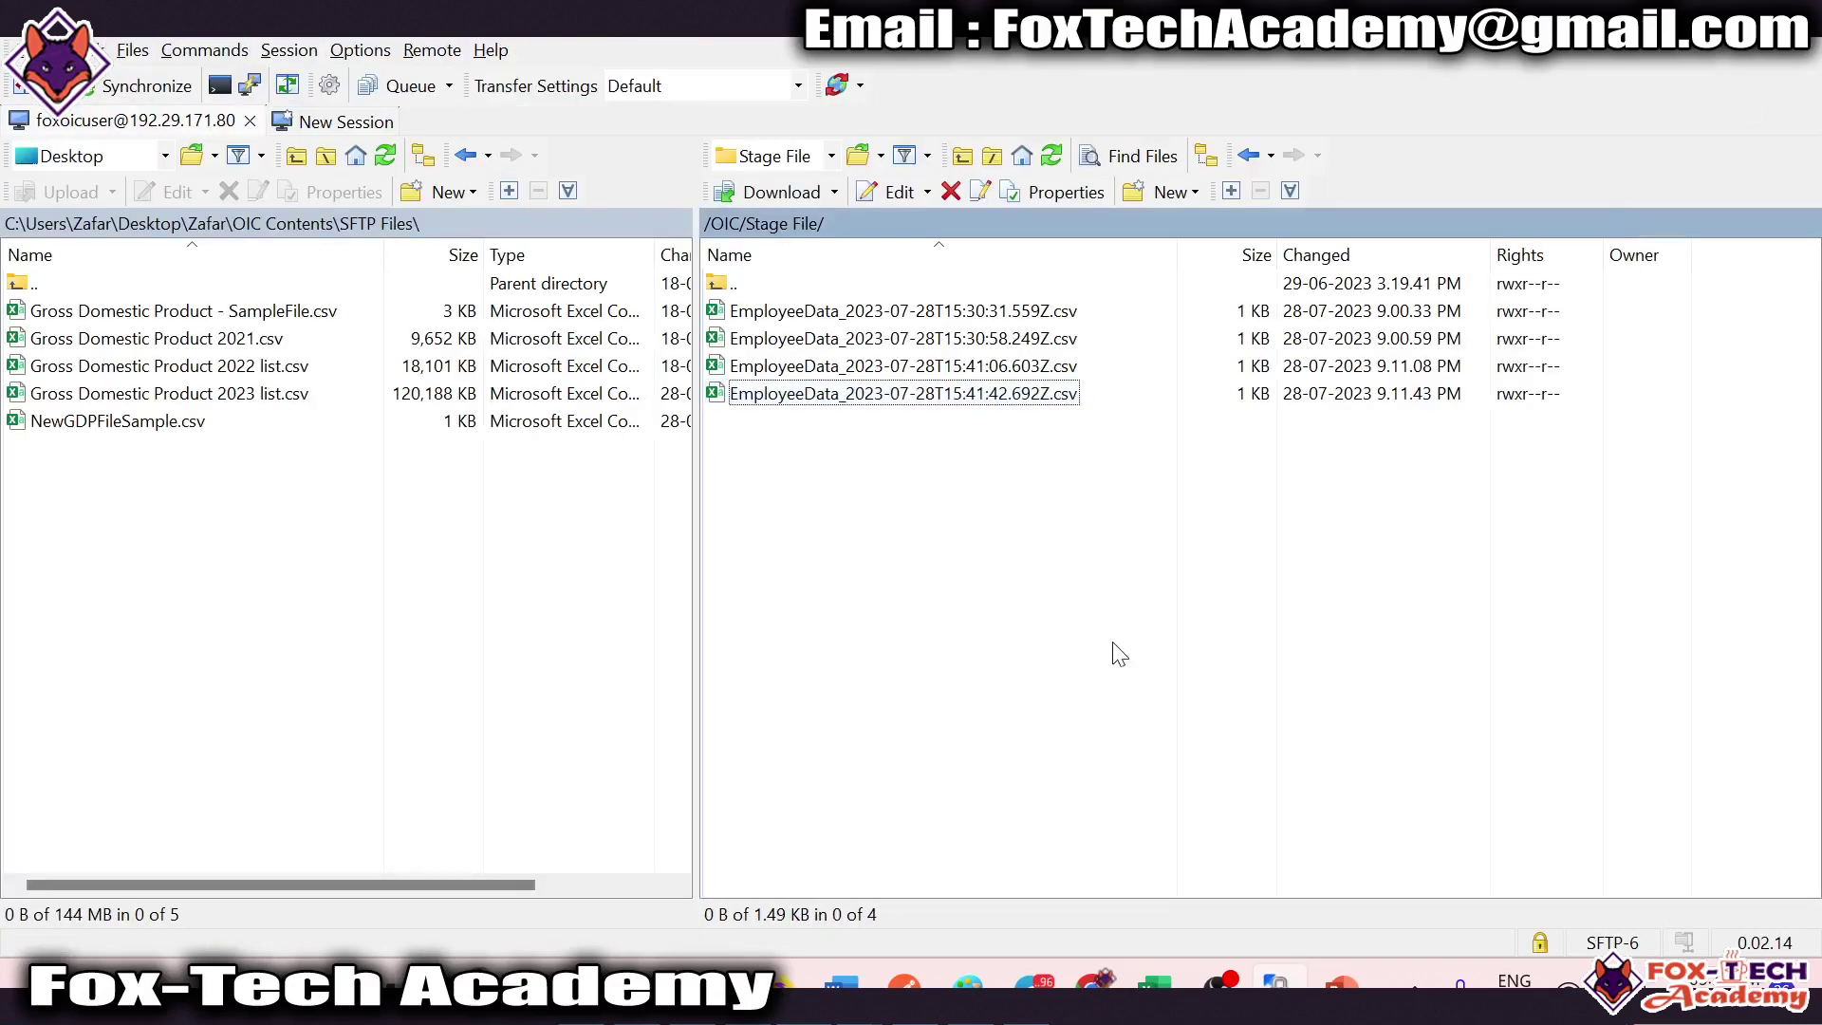
Step: Return to the integration's run page in the browser and close the activity stream
key("alt+Tab")
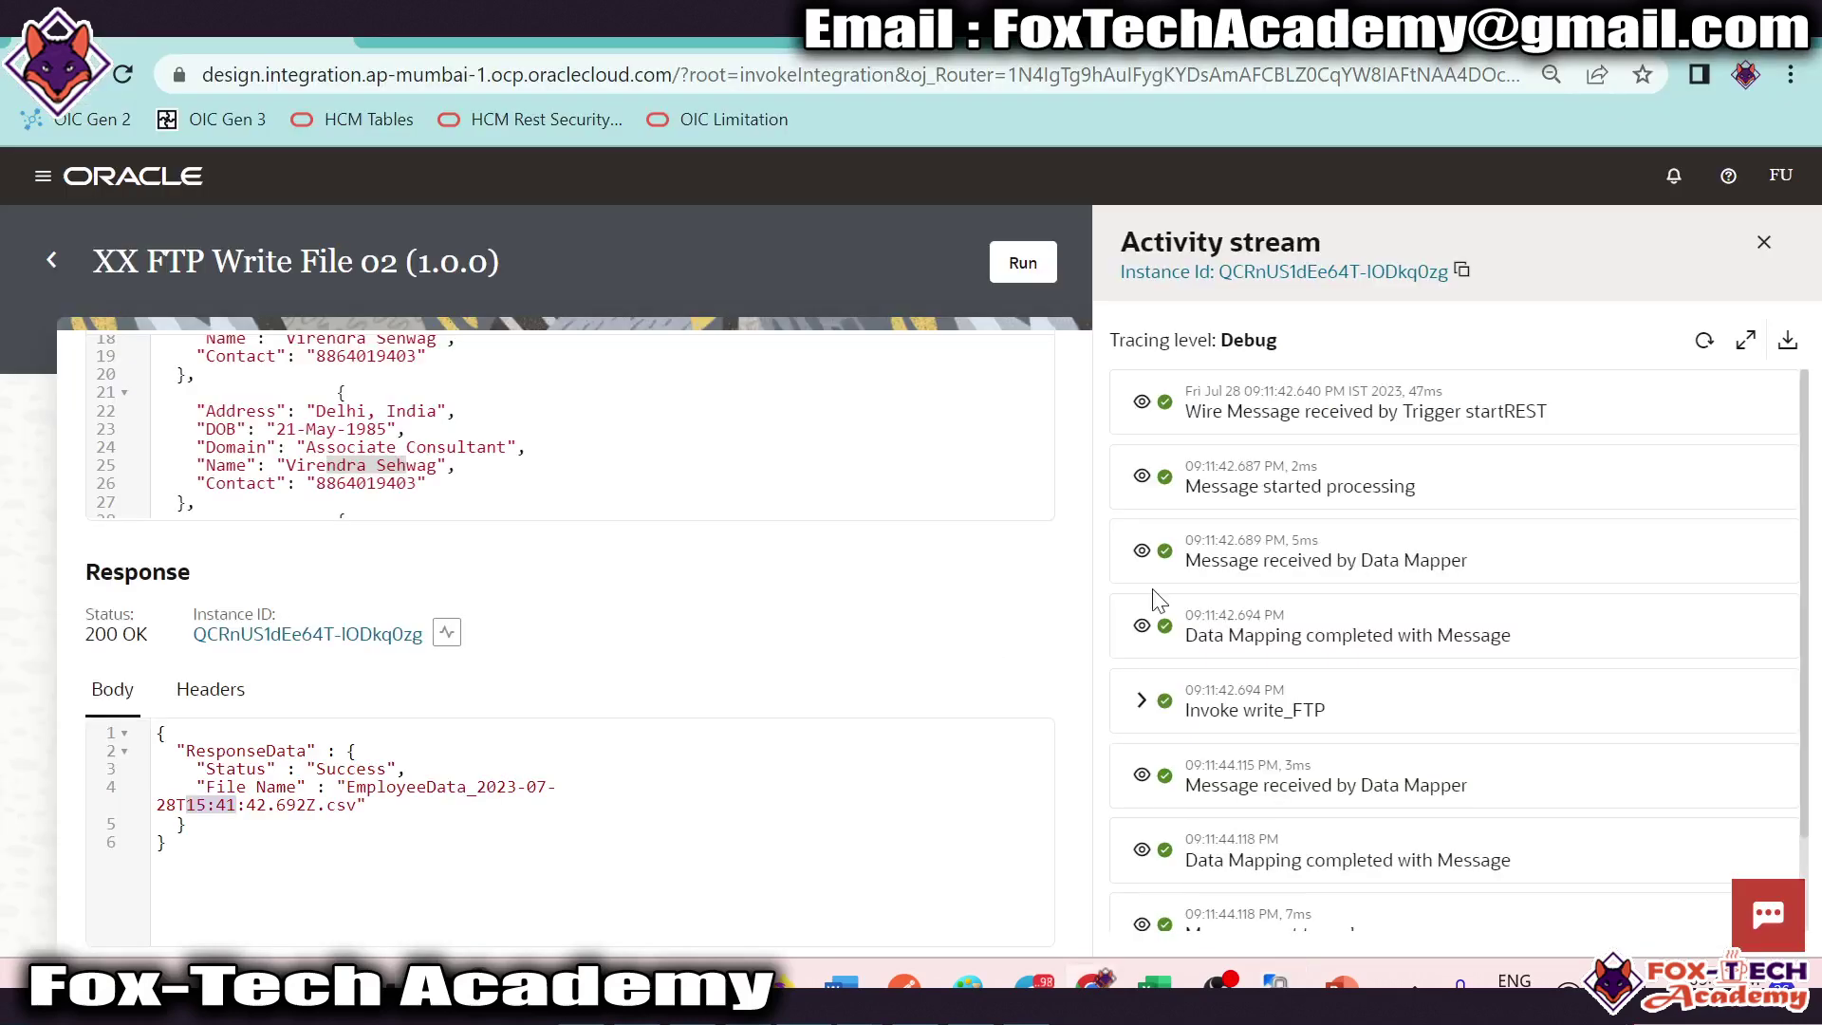
left_click(1763, 243)
left_click(1757, 245)
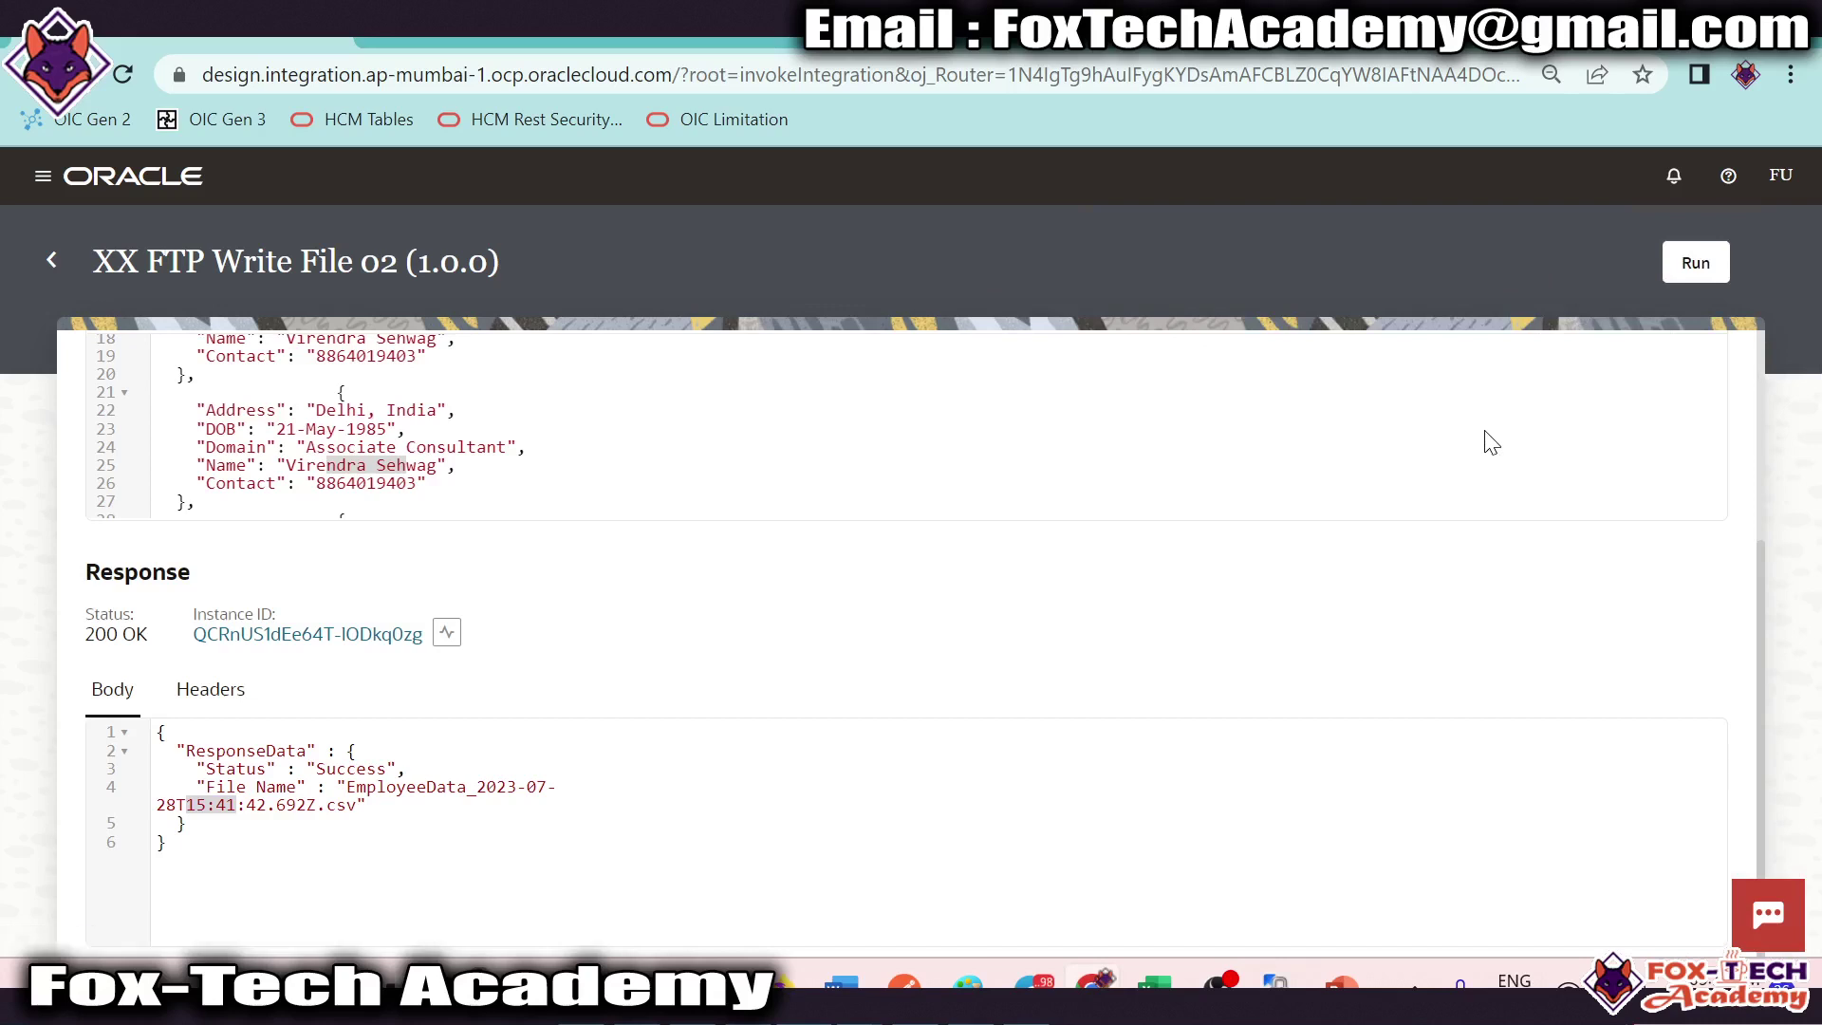